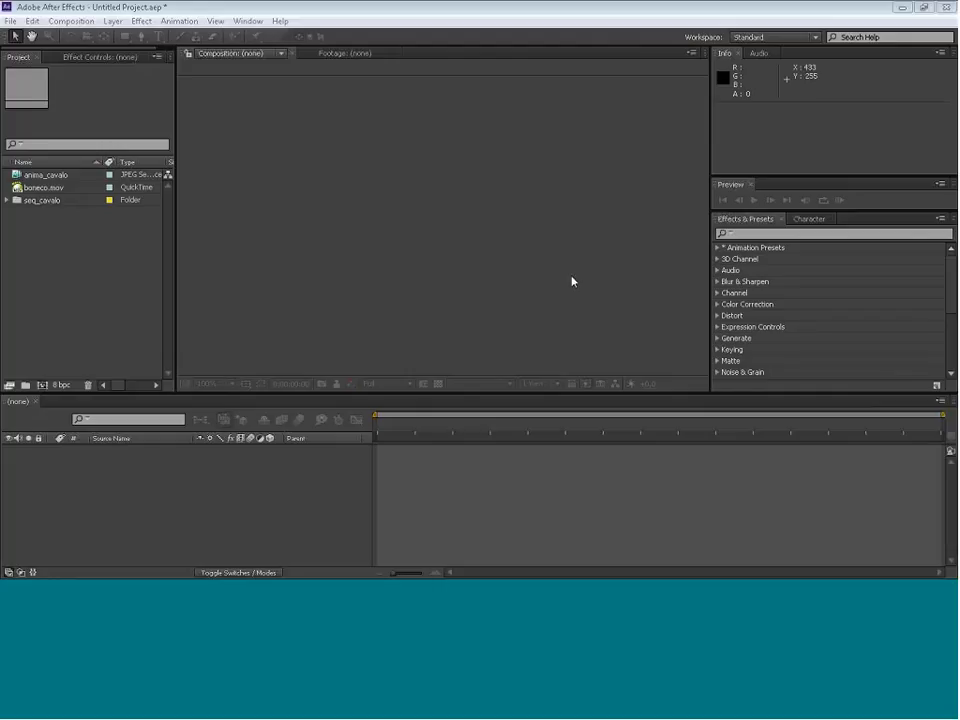
Open the General preferences to review the available options, and close them without changing anything.
left_click(78, 22)
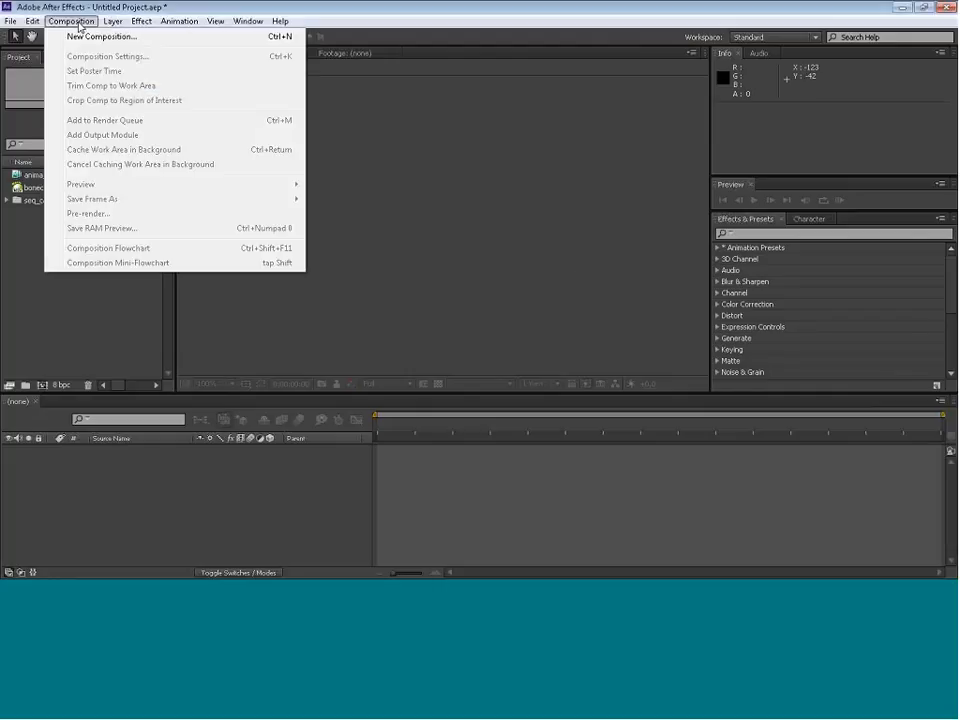
mouse_move(33, 21)
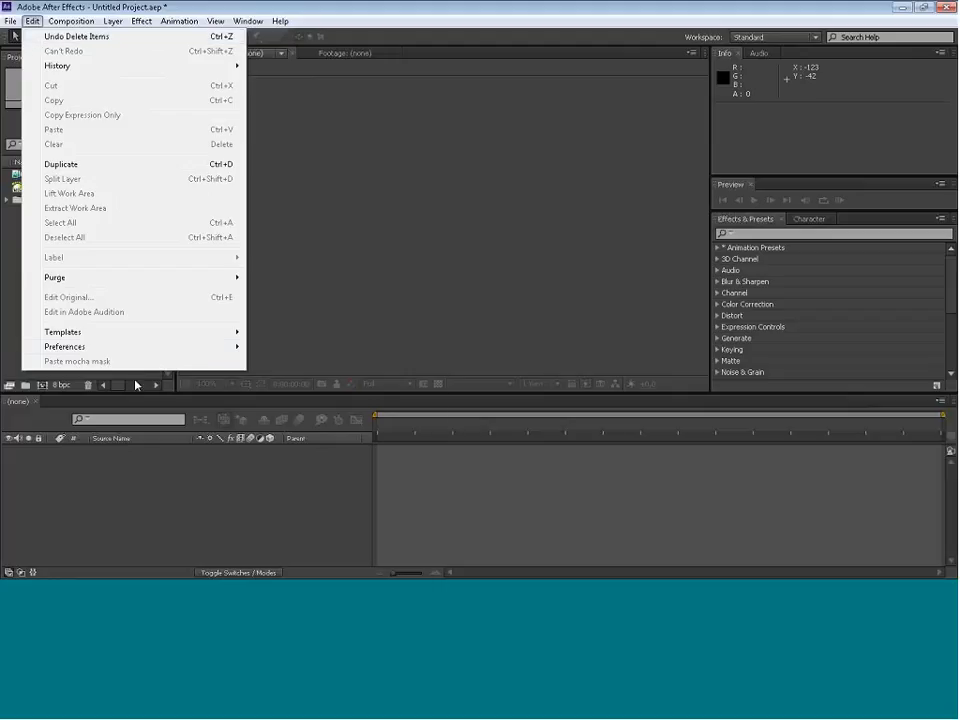
mouse_move(93, 354)
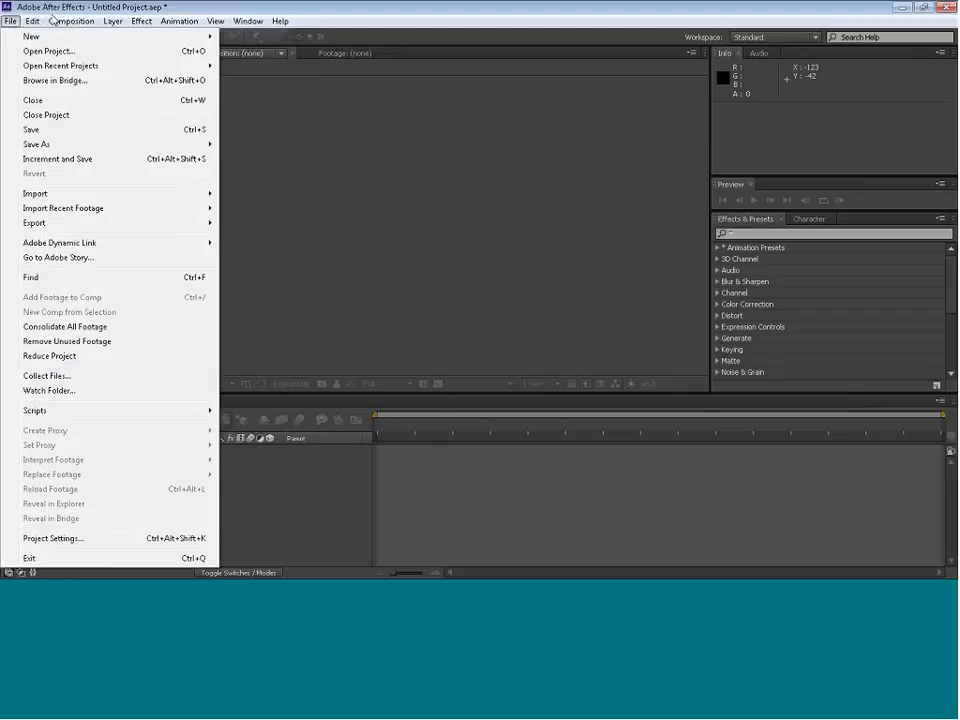
mouse_move(122, 346)
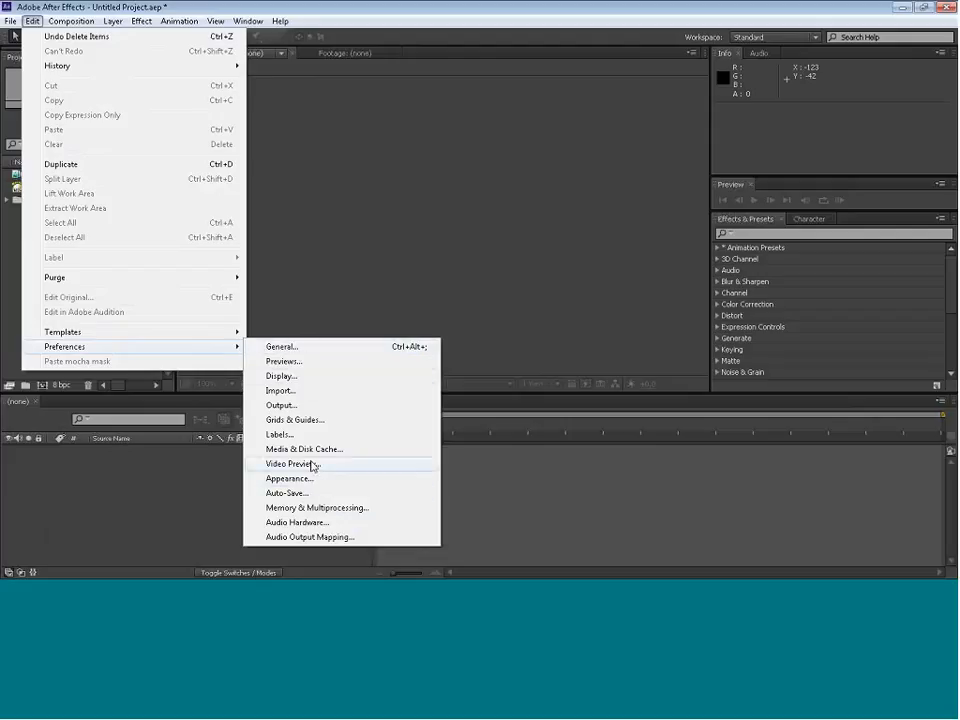
left_click(293, 358)
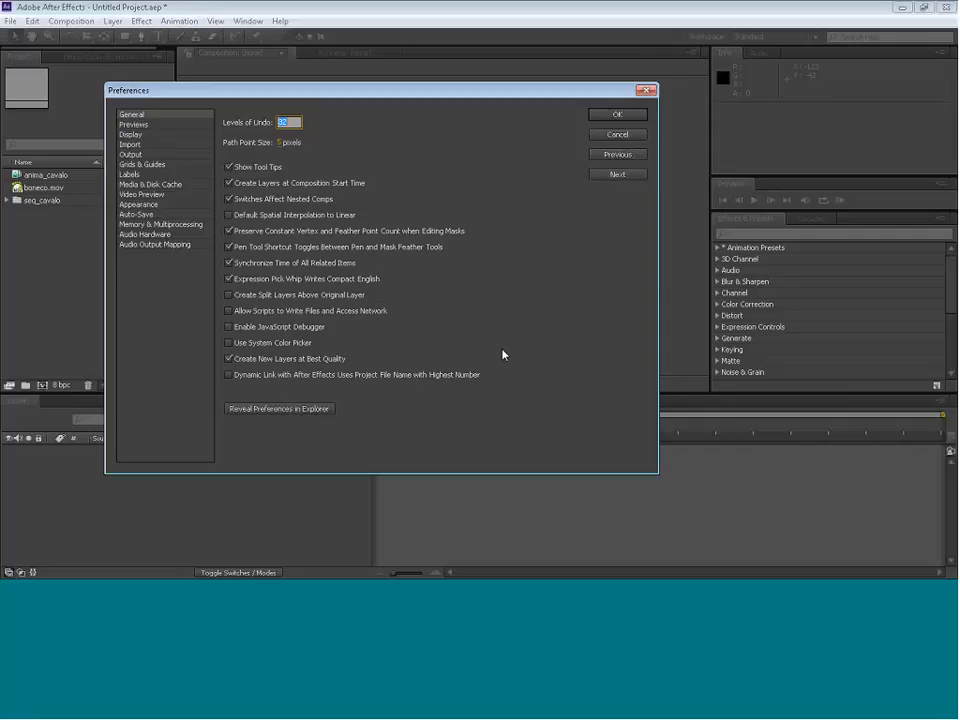
left_click(641, 136)
Import skater.mp4 from the vídeos folder and create a new composition from the clip.
left_click(10, 21)
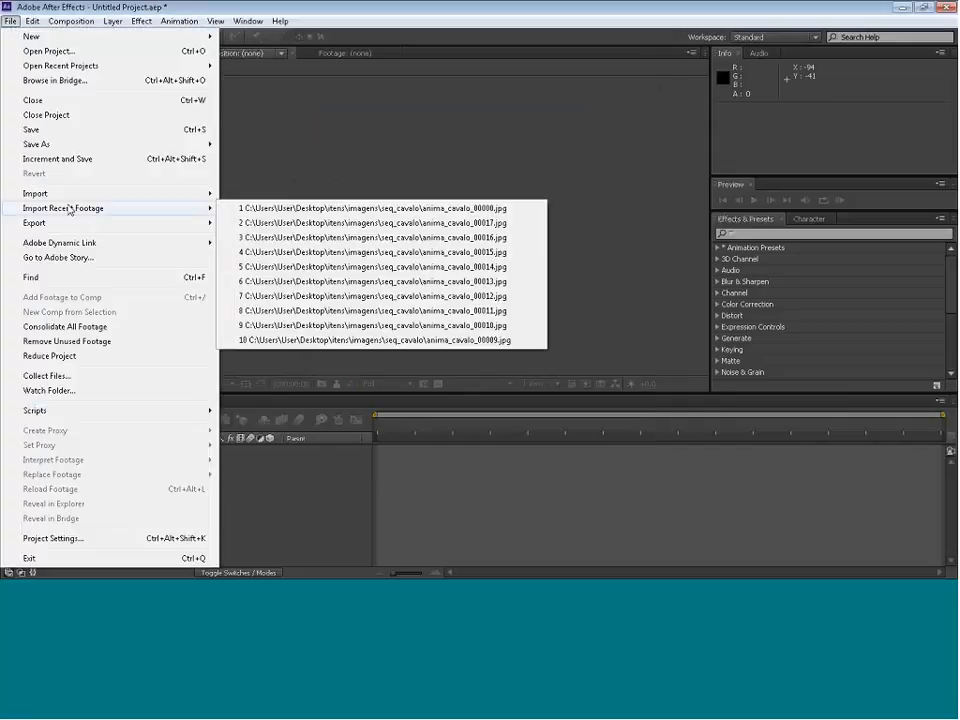
mouse_move(81, 192)
left_click(300, 196)
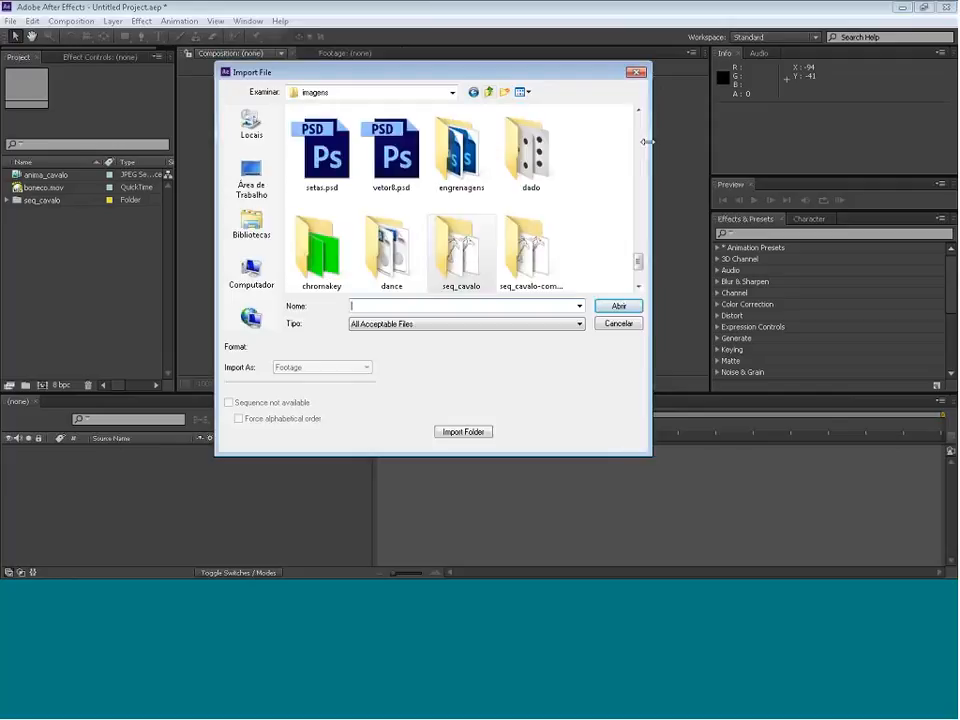
scroll(640, 296, "down", 1)
scroll(530, 85, "up", 10)
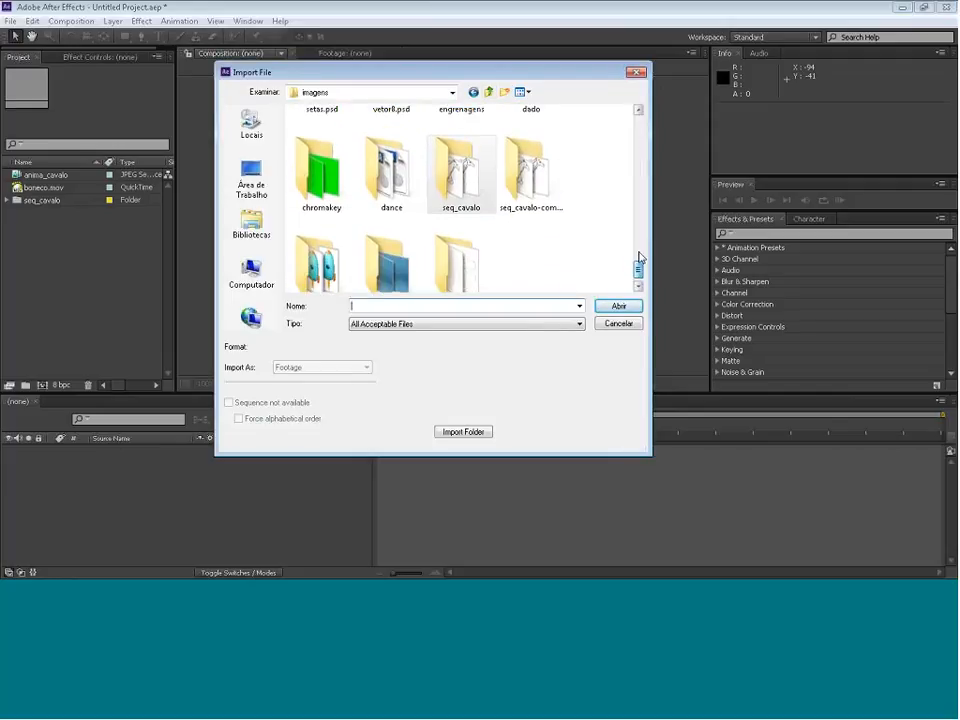
left_click(488, 91)
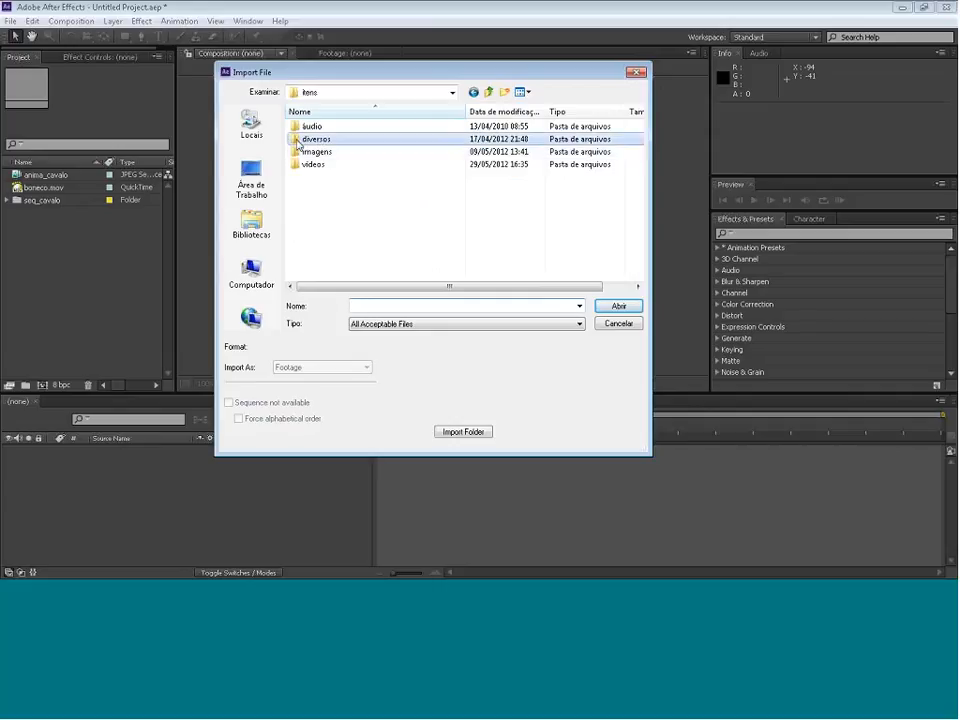
double_click(312, 164)
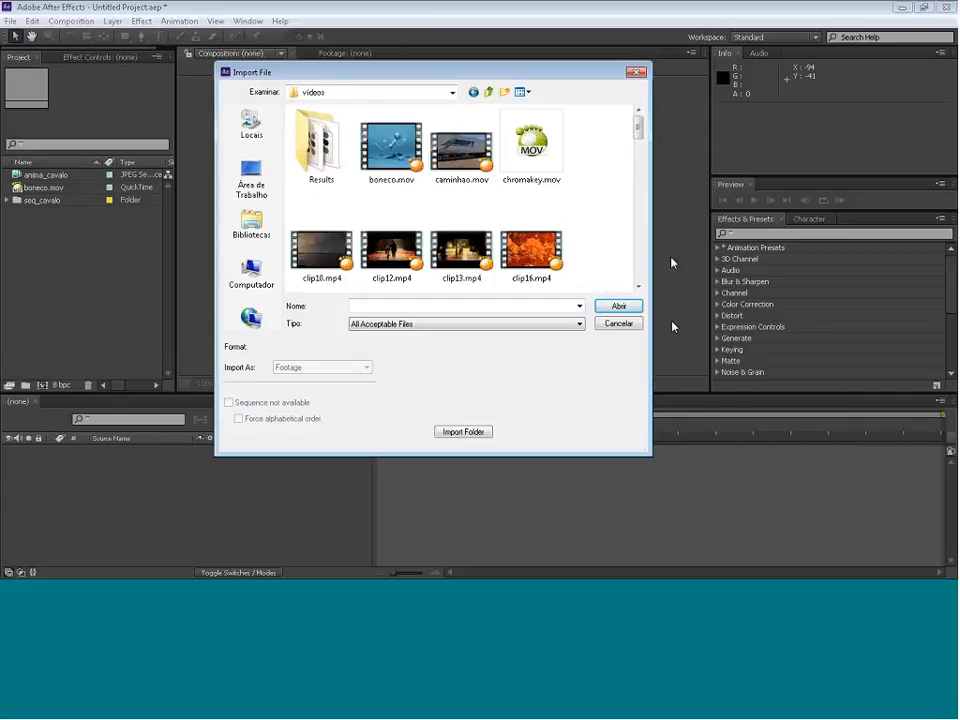
left_click_drag(639, 127, 624, 236)
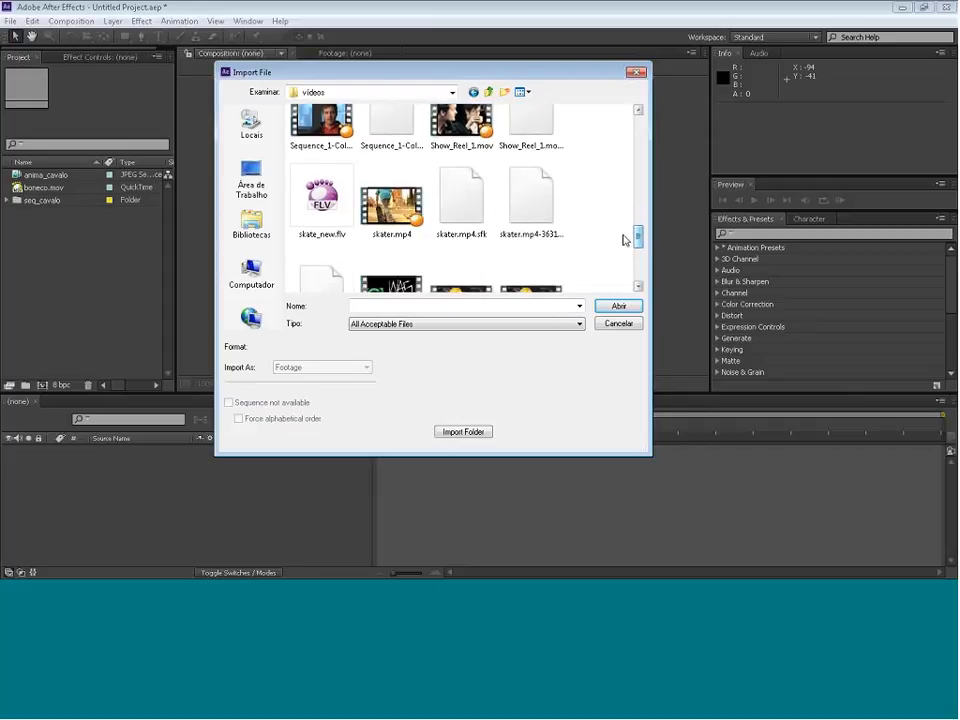
left_click(400, 207)
double_click(402, 207)
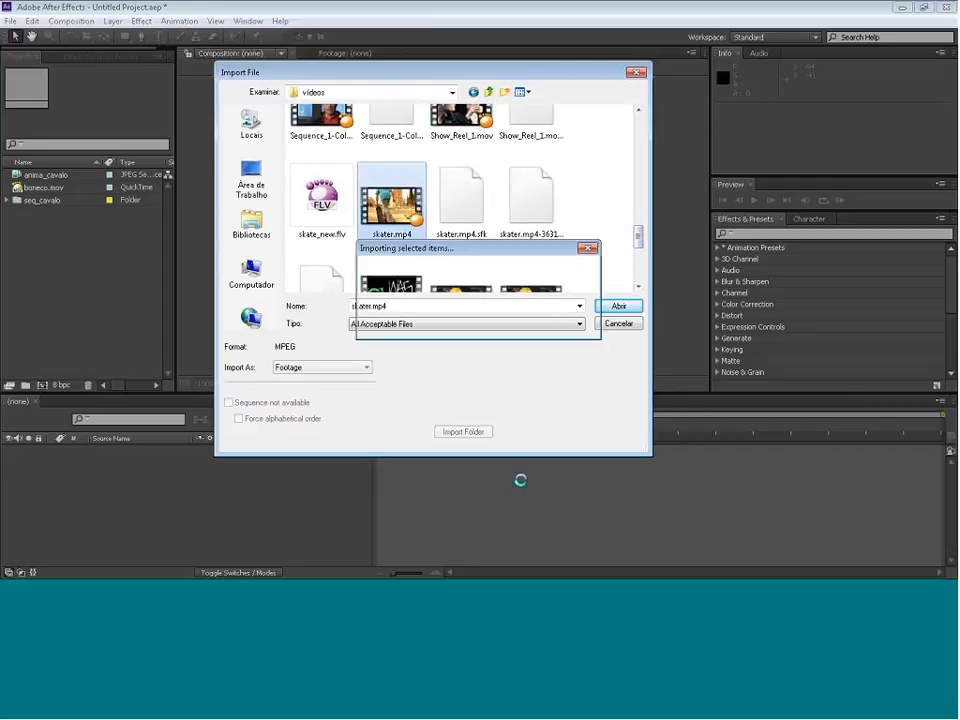
left_click_drag(30, 217, 268, 382)
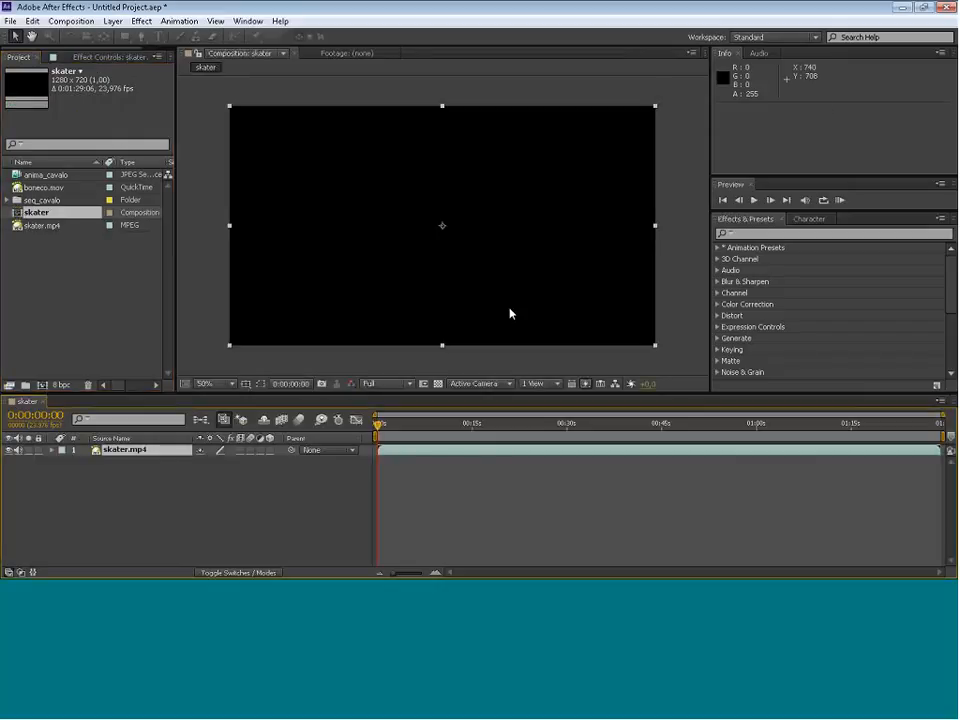
Scrub the skater composition to 0:00:31:22.
left_click(520, 424)
left_click(571, 424)
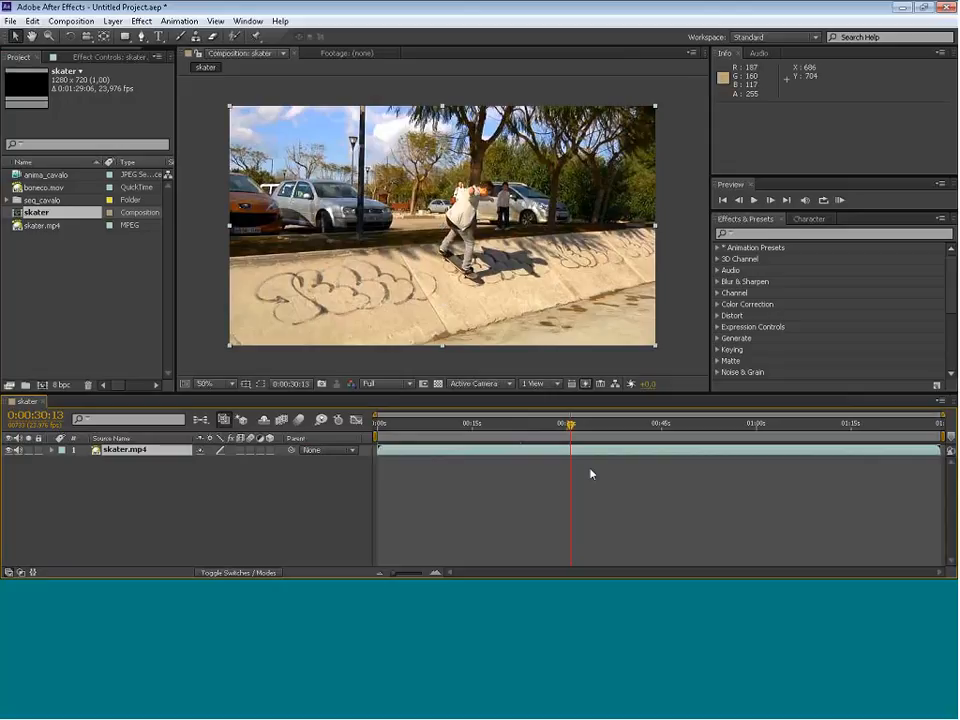
mouse_move(571, 425)
left_mouse_down()
mouse_move(586, 428)
mouse_move(581, 434)
left_mouse_up()
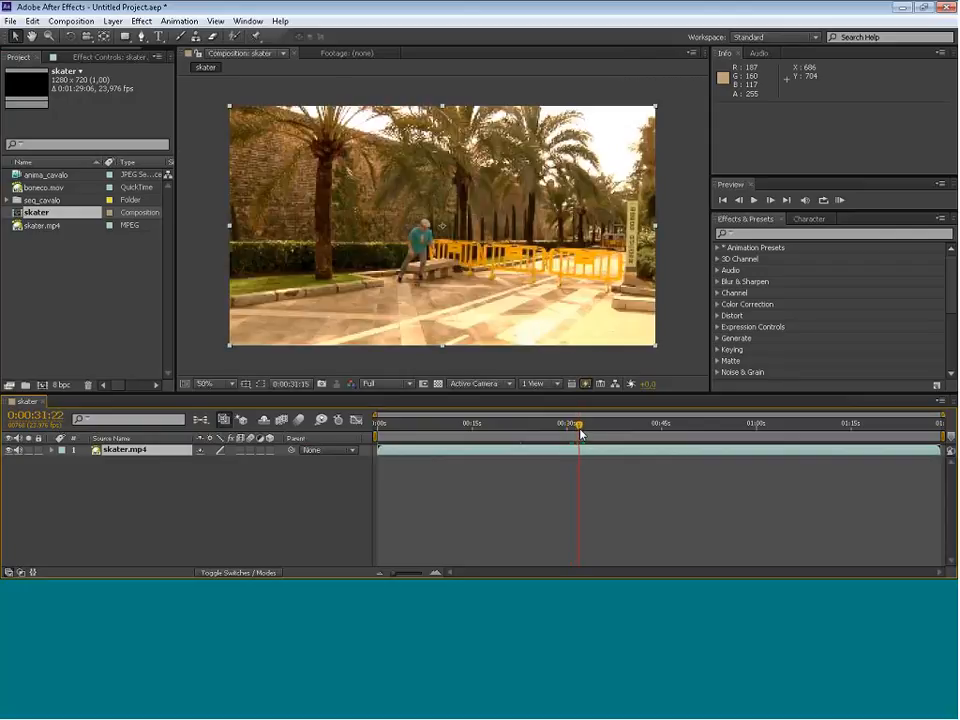
Try splitting the skater.mp4 layer at the current time, and undo the split.
left_click(32, 22)
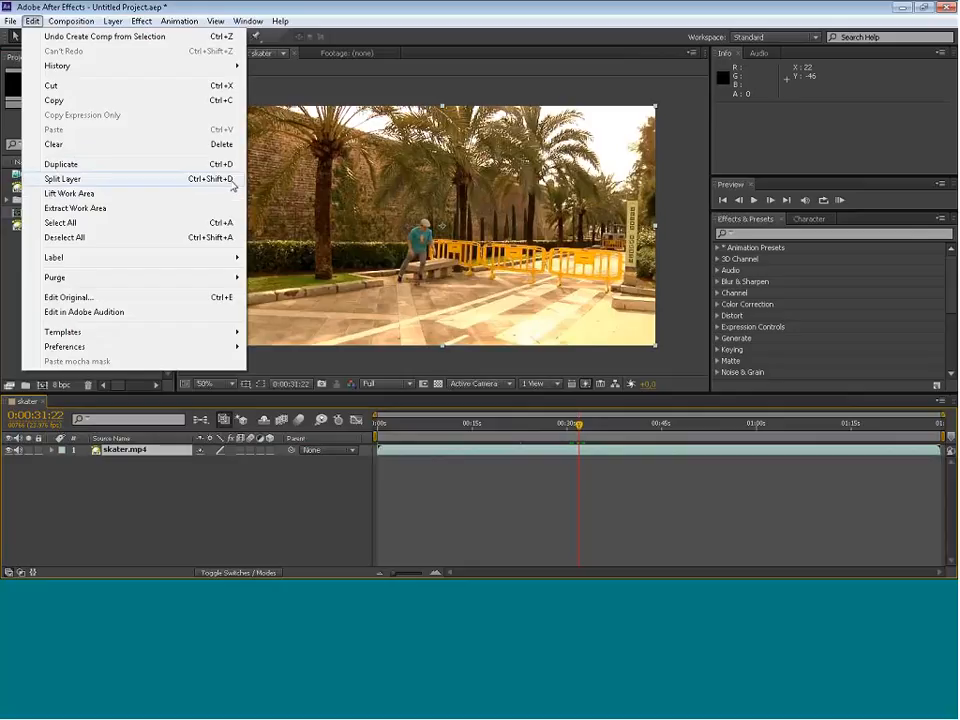
left_click(62, 178)
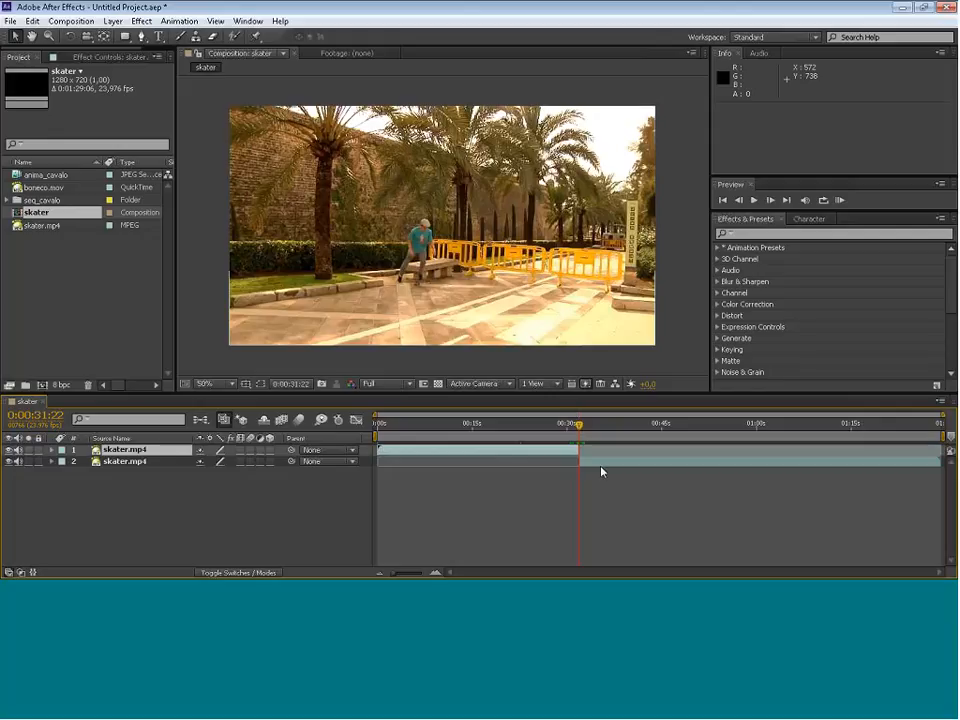
left_click(33, 21)
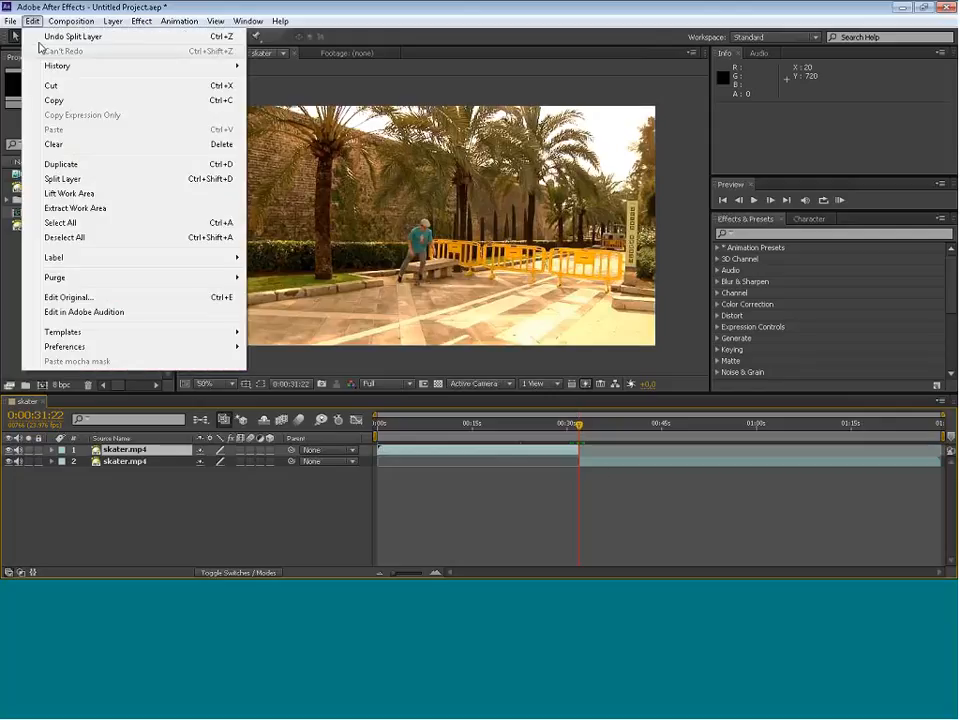
left_click(42, 37)
Turn on Create Split Layers Above Original Layer in the General preferences and apply the setting.
left_click(33, 21)
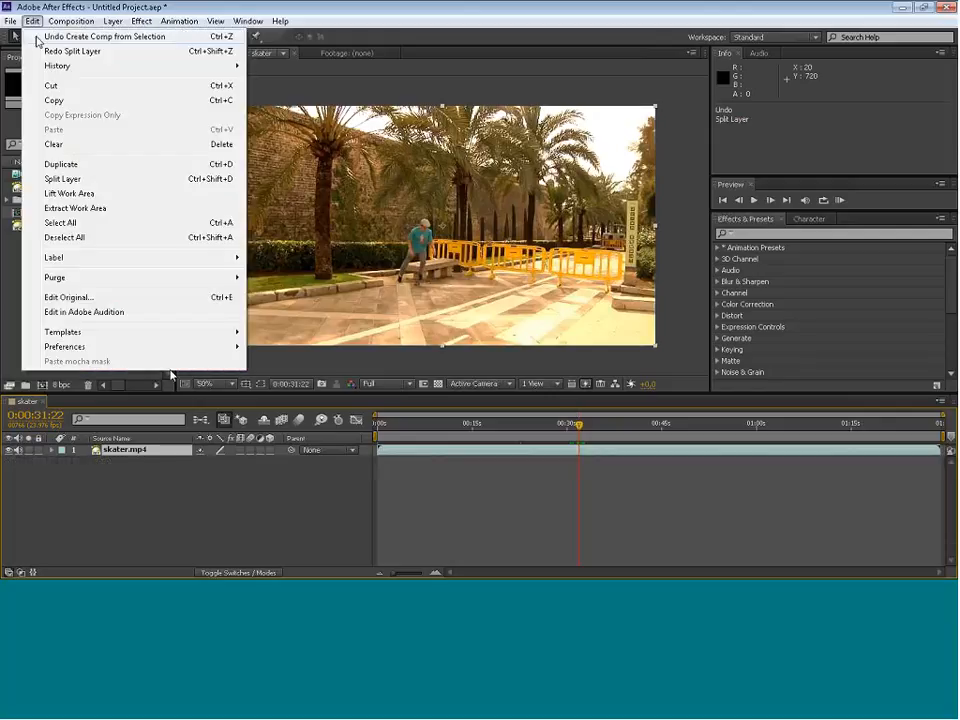
mouse_move(148, 348)
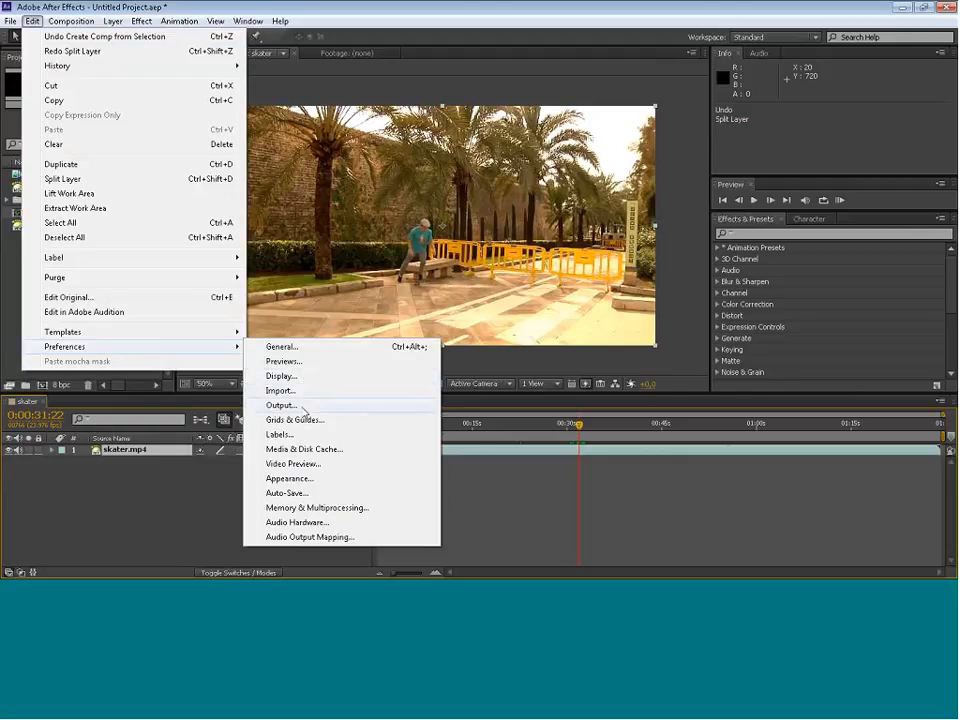
left_click(477, 452)
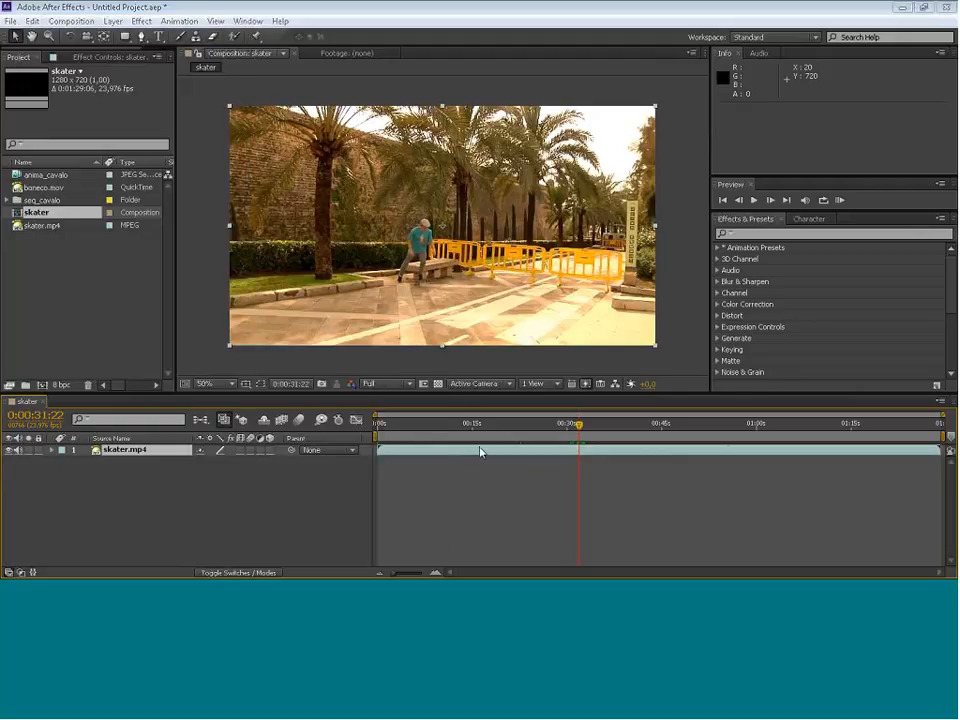
key("ctrl+alt+semicolon")
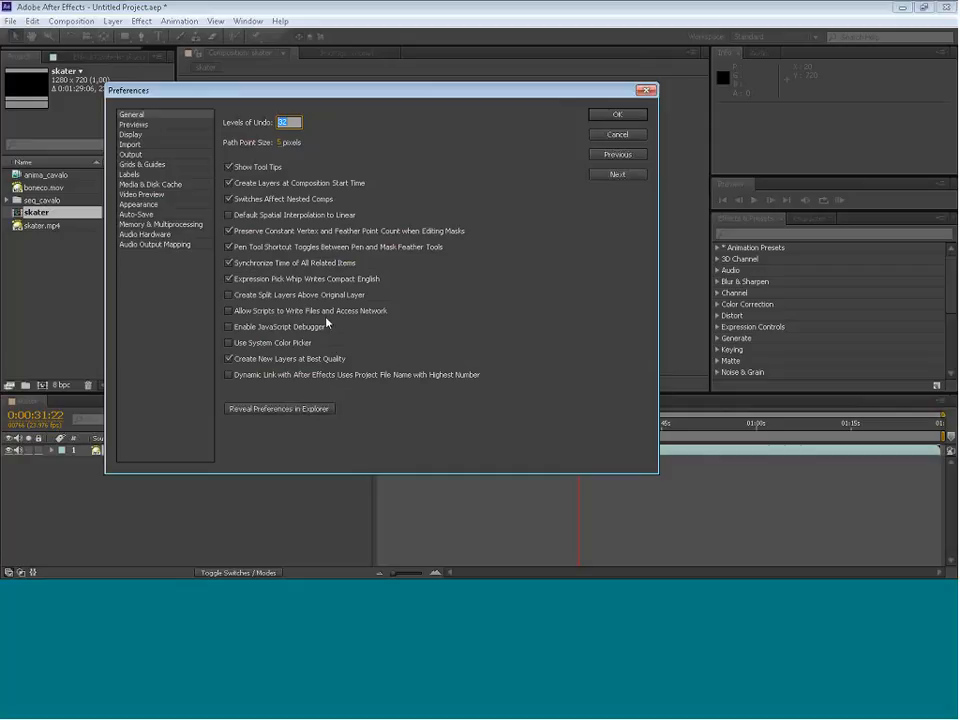
left_click(228, 295)
left_click(617, 114)
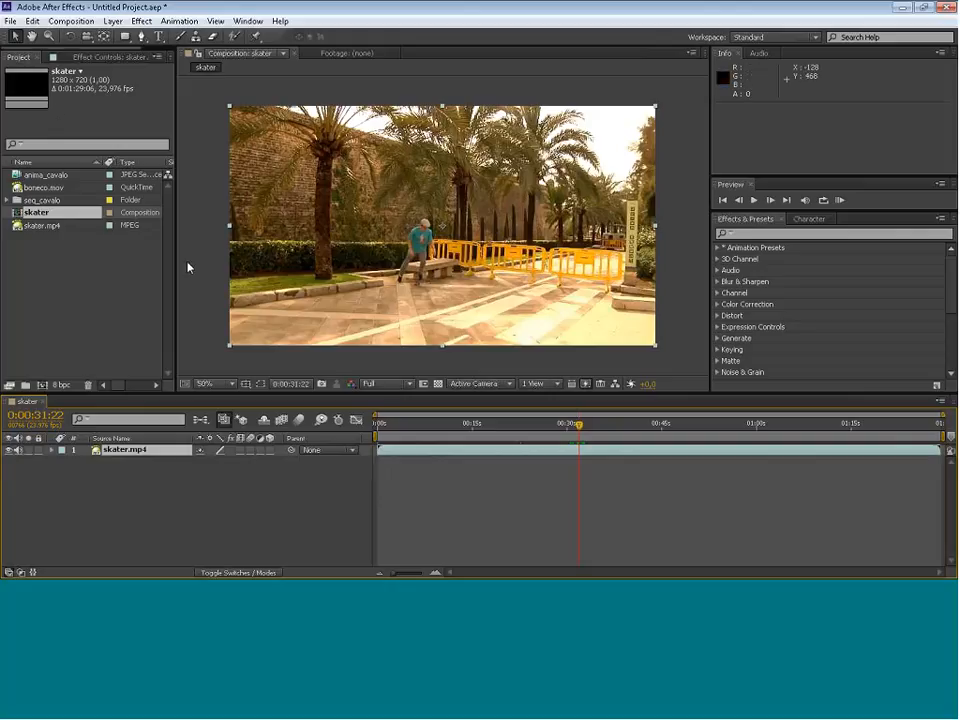
Split the skater.mp4 layer at 0:00:31:22 and delete the segment after the cut.
key("ctrl+shift+d")
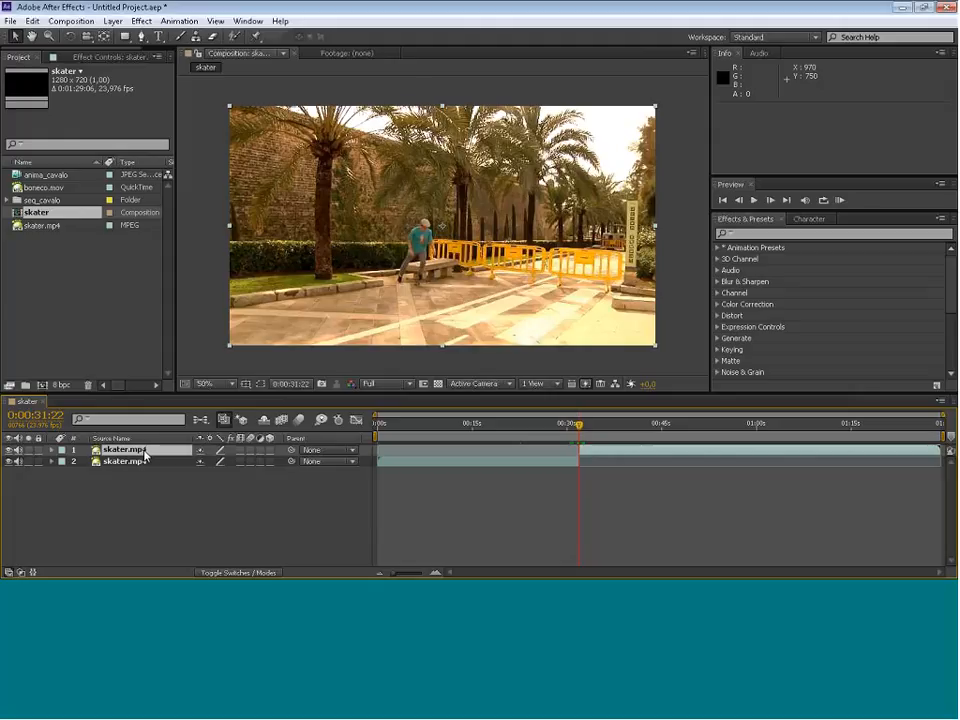
key("Delete")
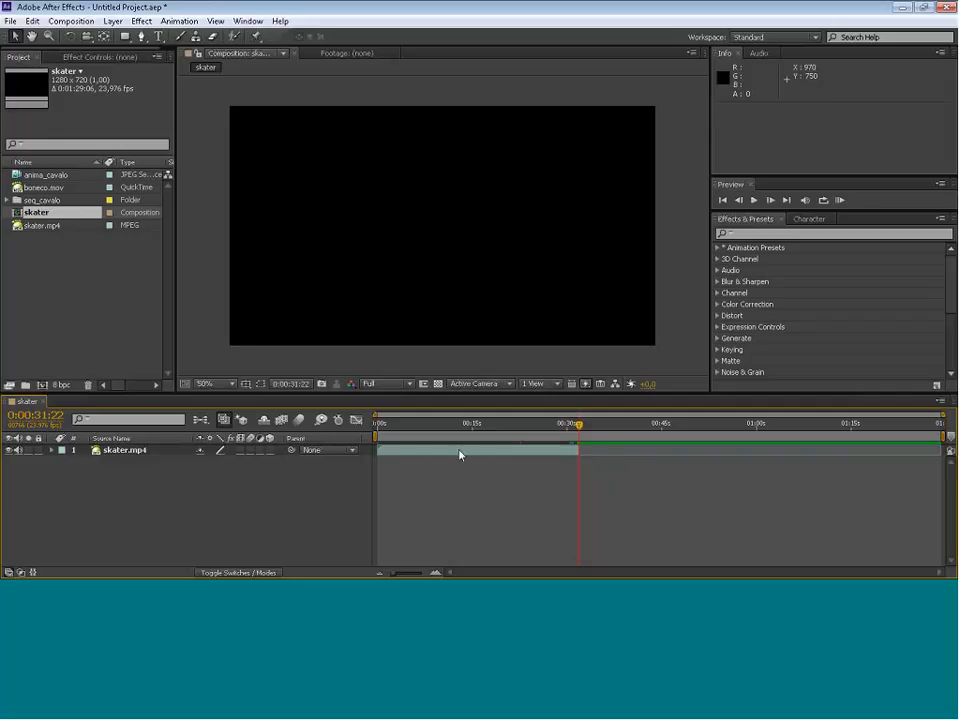
Slide the remaining skater.mp4 layer later and back to the start, and extend its out point to the clip's end.
left_click_drag(460, 455, 485, 454)
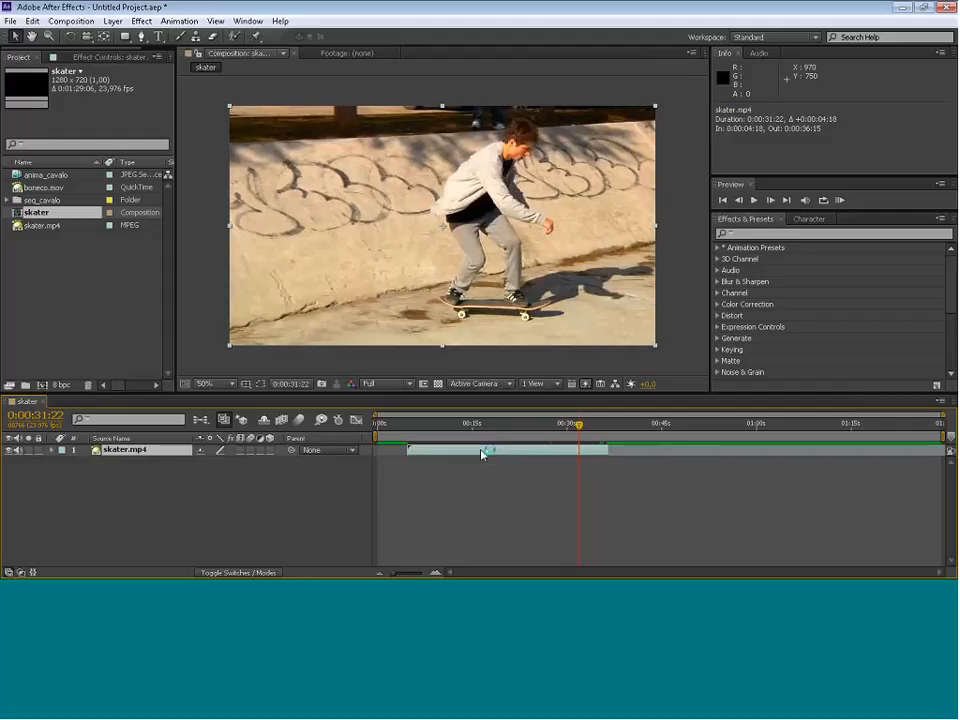
left_click_drag(484, 452, 455, 452)
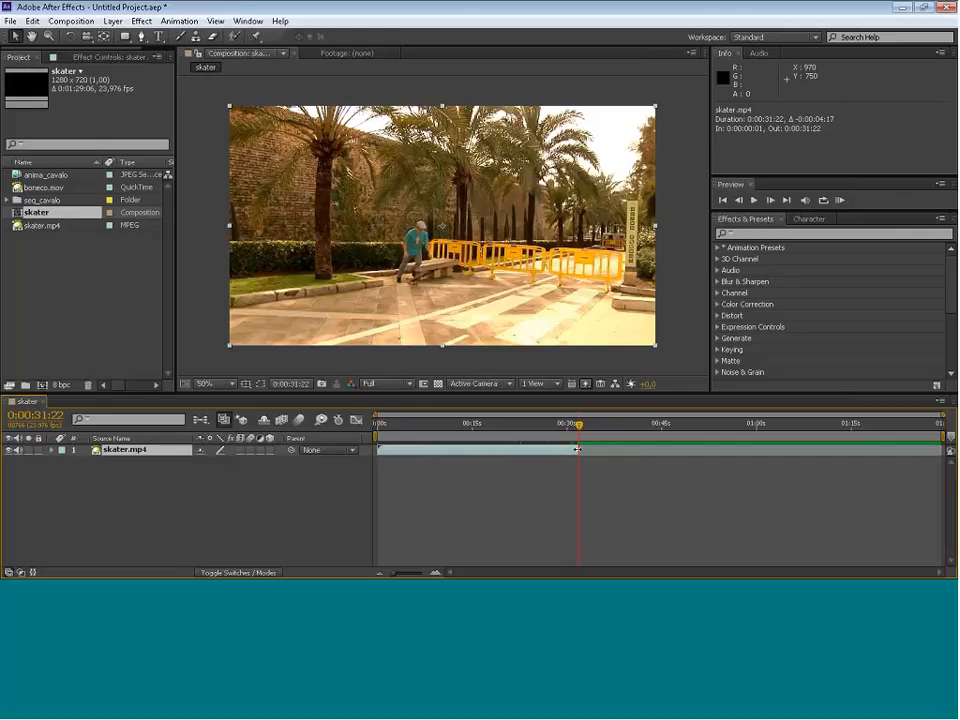
left_click_drag(577, 449, 682, 455)
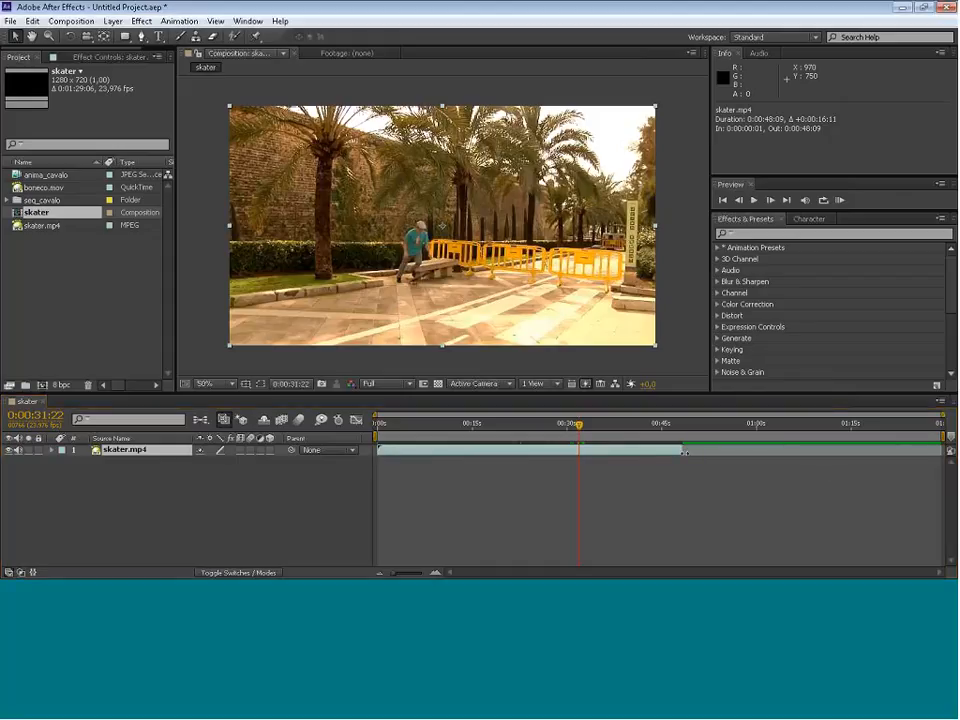
left_click_drag(684, 453, 940, 456)
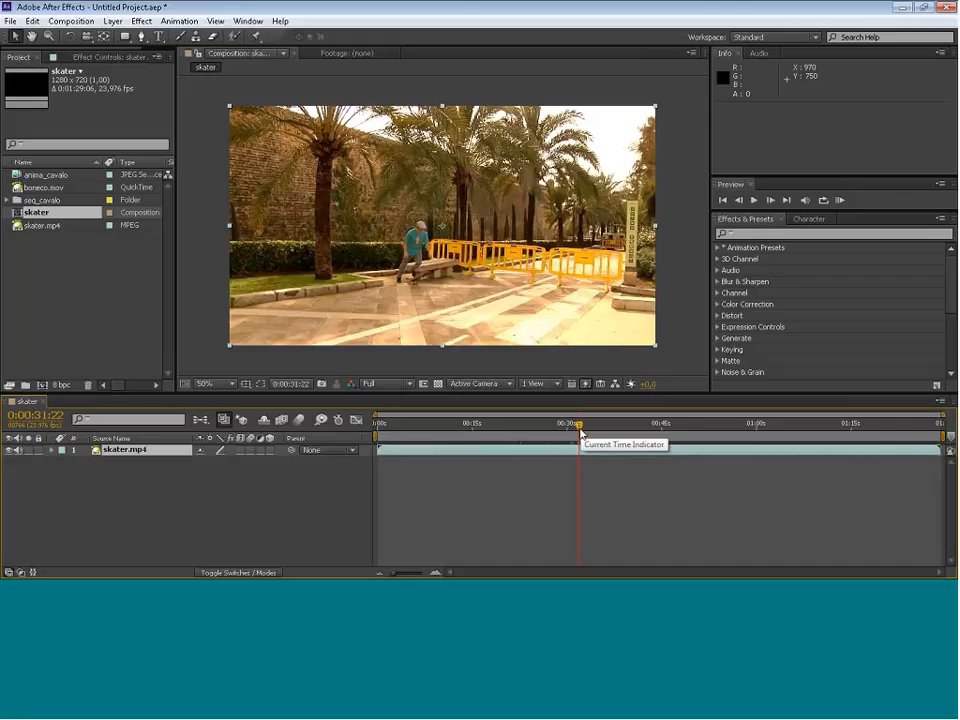
Try trimming the end of the skater.mp4 layer to 0:00:29:20, and undo the trim.
left_click_drag(580, 428, 567, 437)
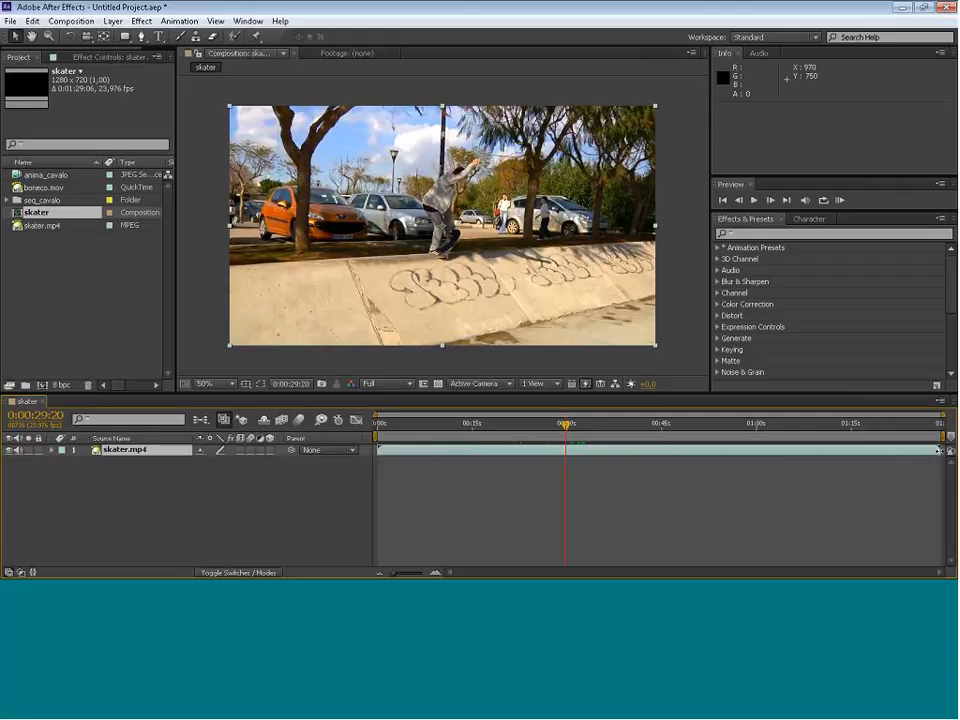
left_click(938, 450)
left_click_drag(938, 450, 586, 462)
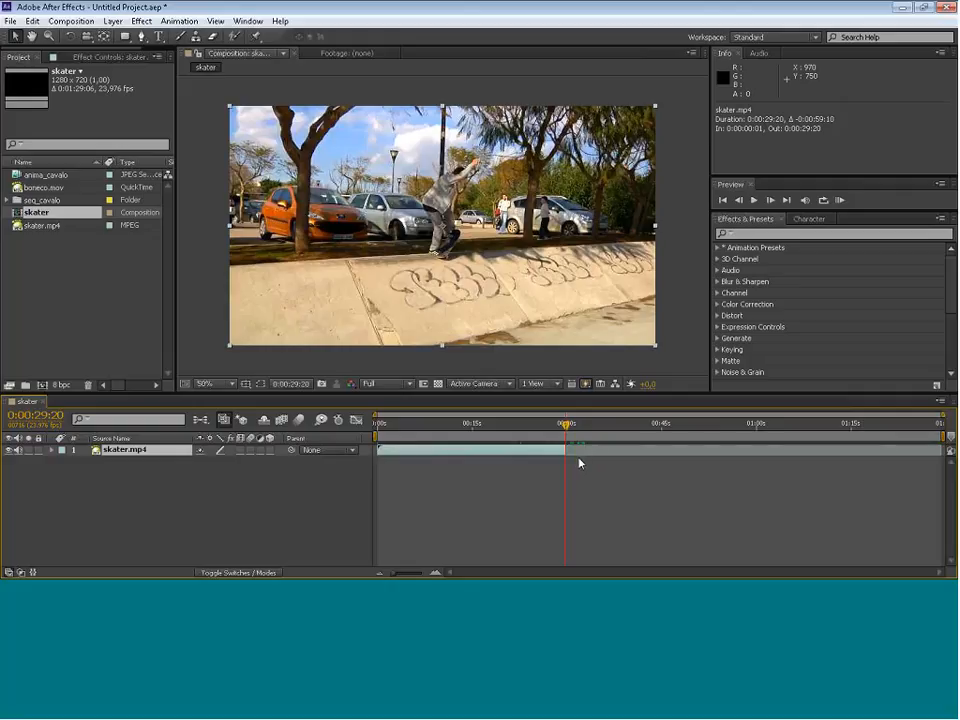
key("ctrl+z")
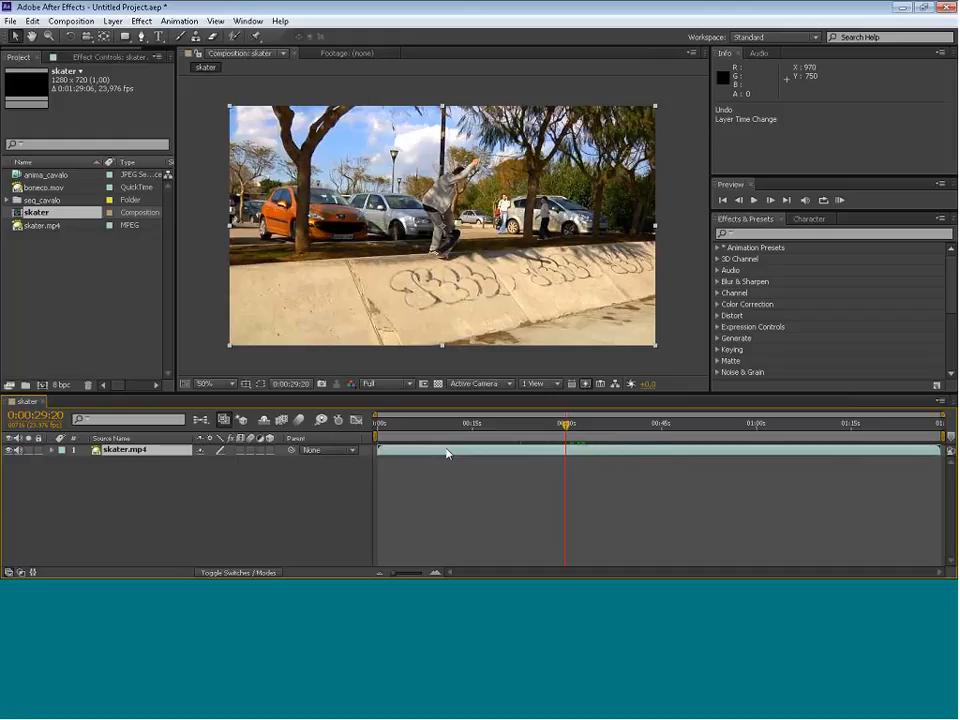
Slide the skater.mp4 layer to an in point of 0:00:00:10, and return its in point to 0:00:00:00.
mouse_move(446, 453)
left_mouse_down()
mouse_move(609, 456)
mouse_move(431, 455)
left_mouse_up()
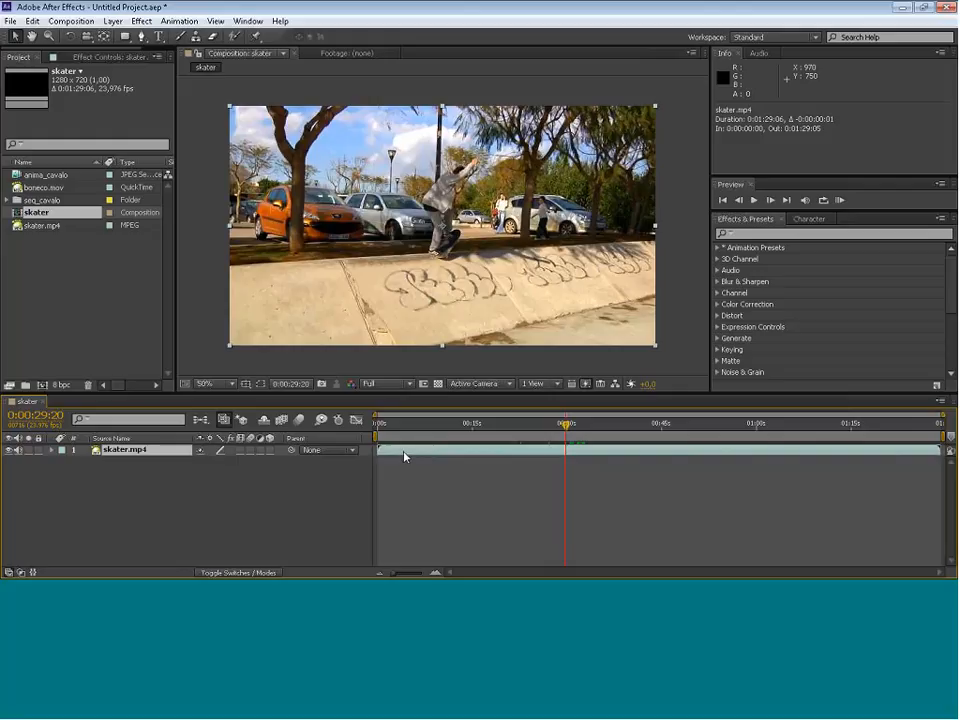
key("alt+shift+Page_Down")
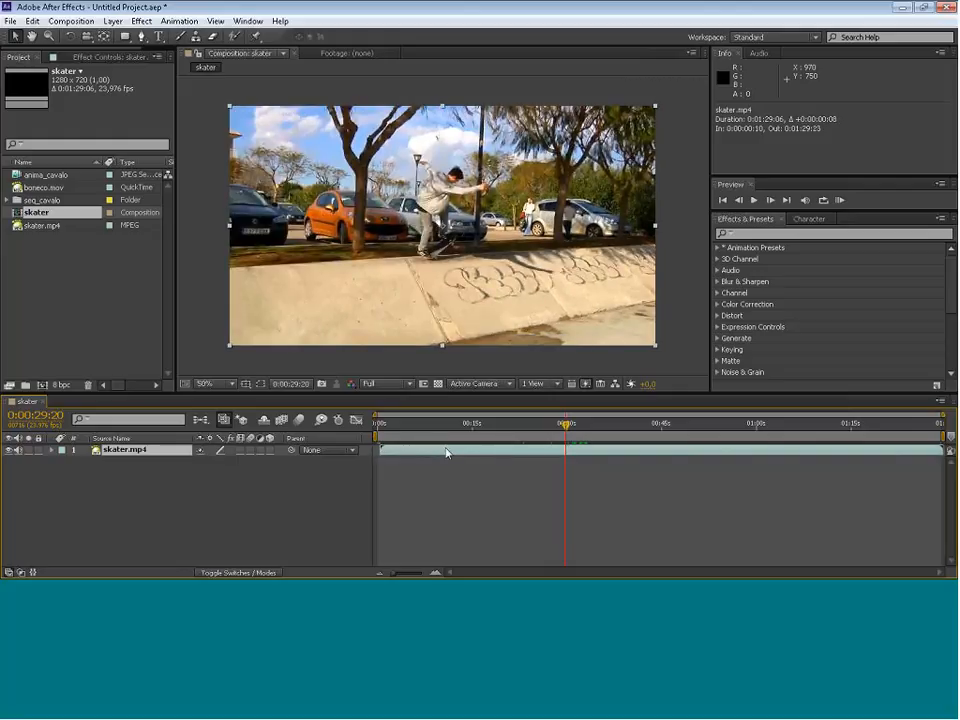
mouse_move(446, 452)
left_mouse_down()
mouse_move(489, 454)
mouse_move(415, 455)
mouse_move(441, 452)
mouse_move(430, 455)
left_mouse_up()
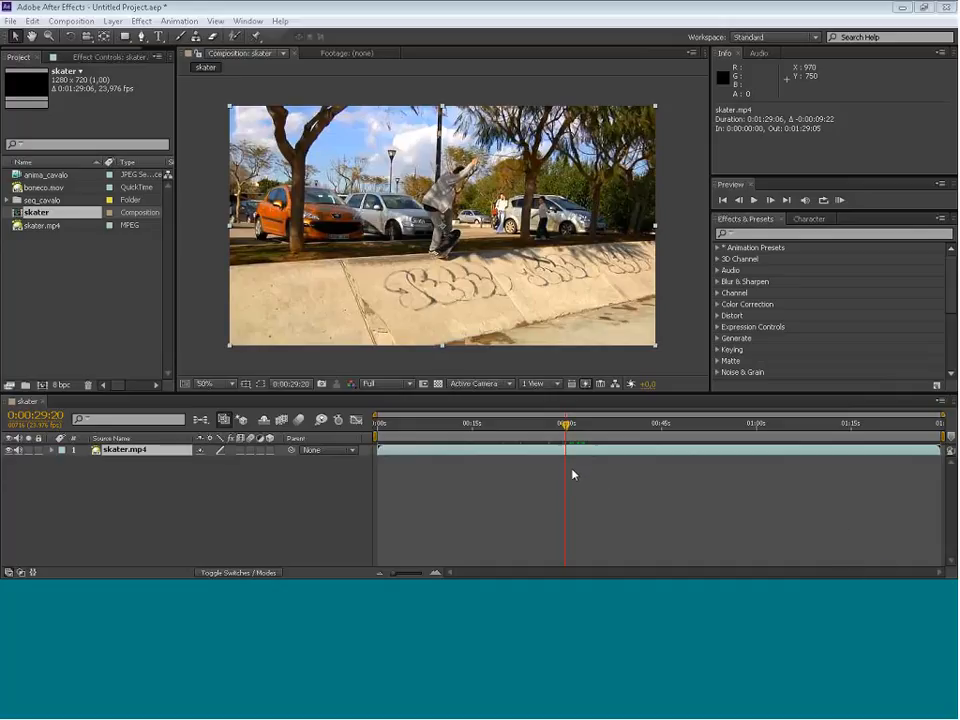
Open the General preferences and review options such as the levels of undo and split layer placement.
left_click(33, 20)
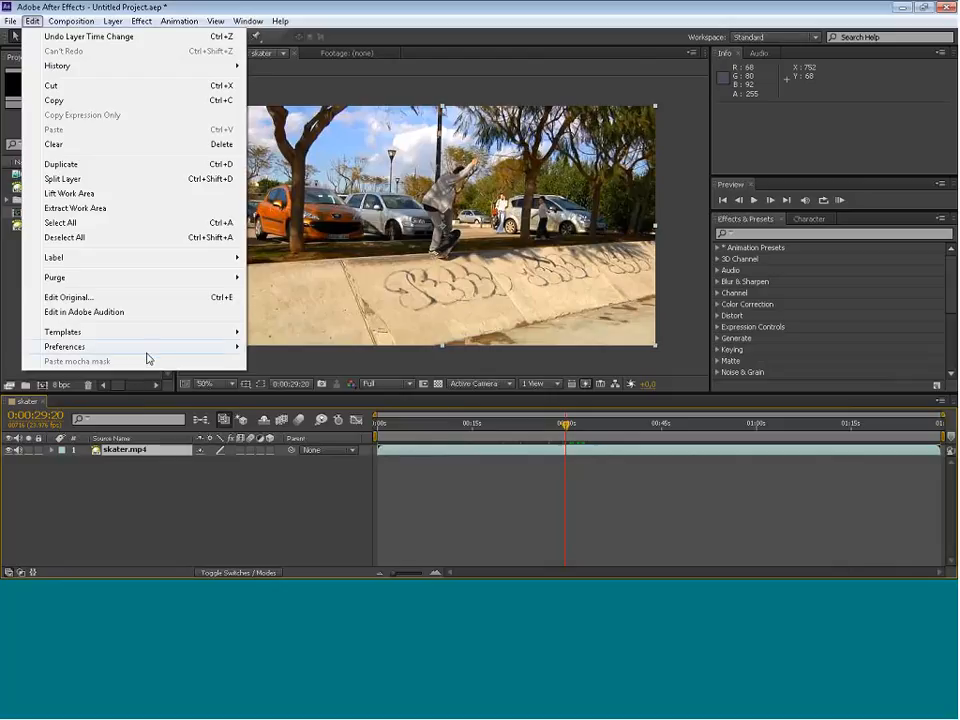
mouse_move(150, 350)
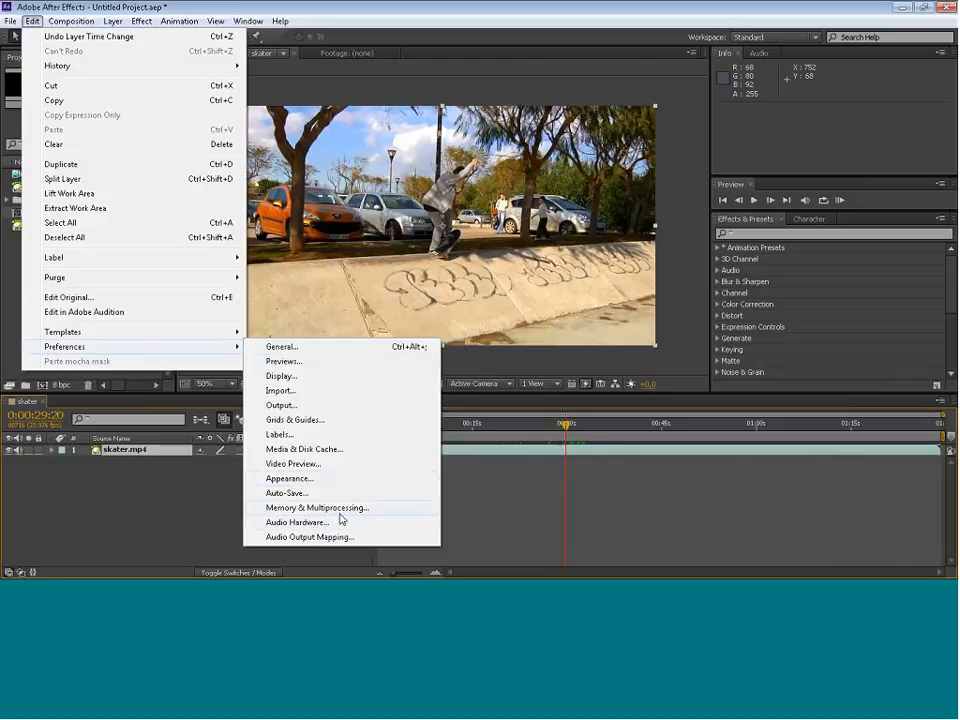
left_click(309, 351)
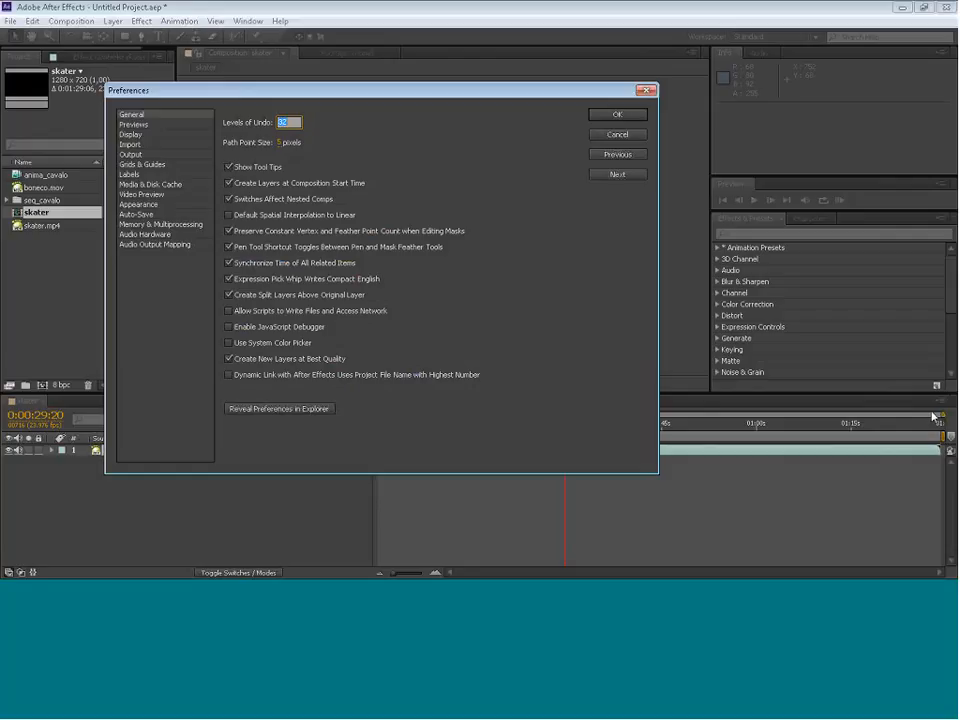
key("alt+Tab")
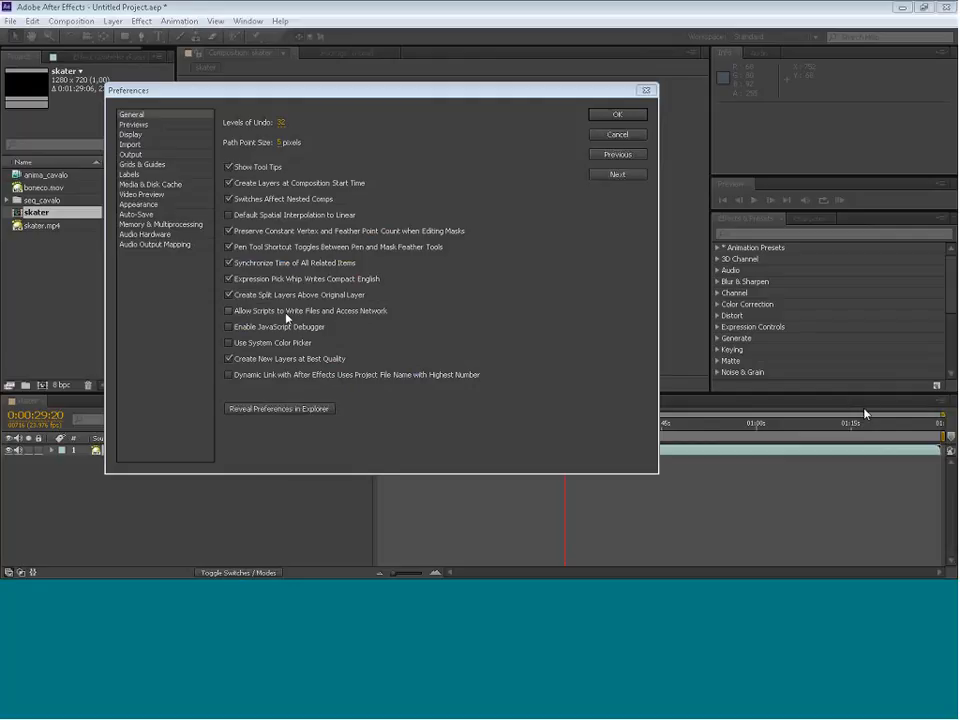
key("alt+Tab")
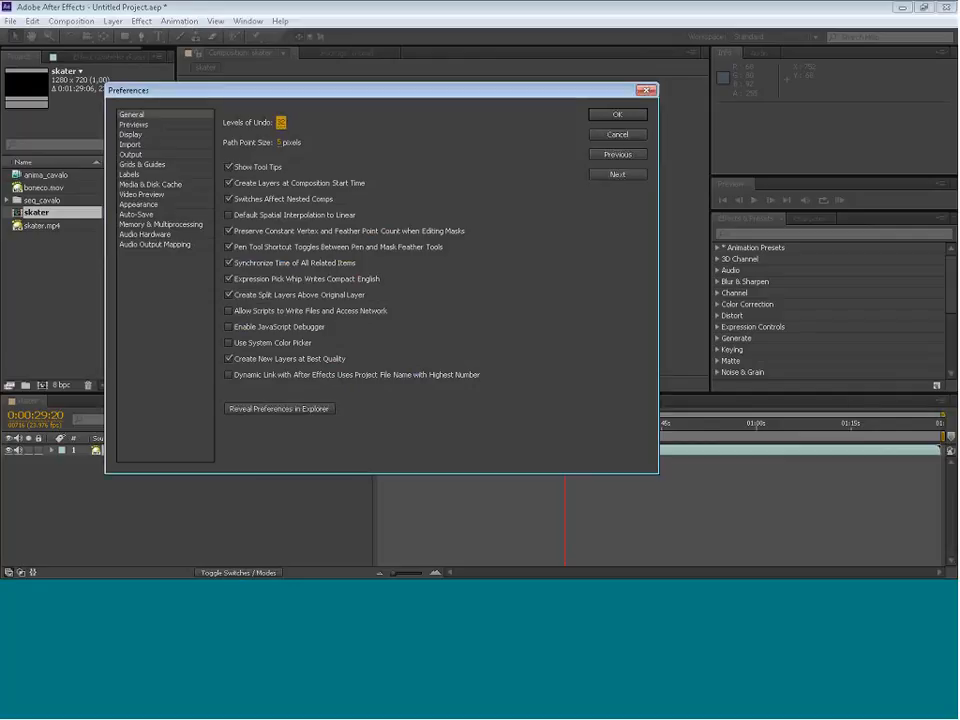
In the Previews preferences, try an adaptive resolution limit of 1/8, return it to 1/2, and accept the preferences.
left_click(133, 124)
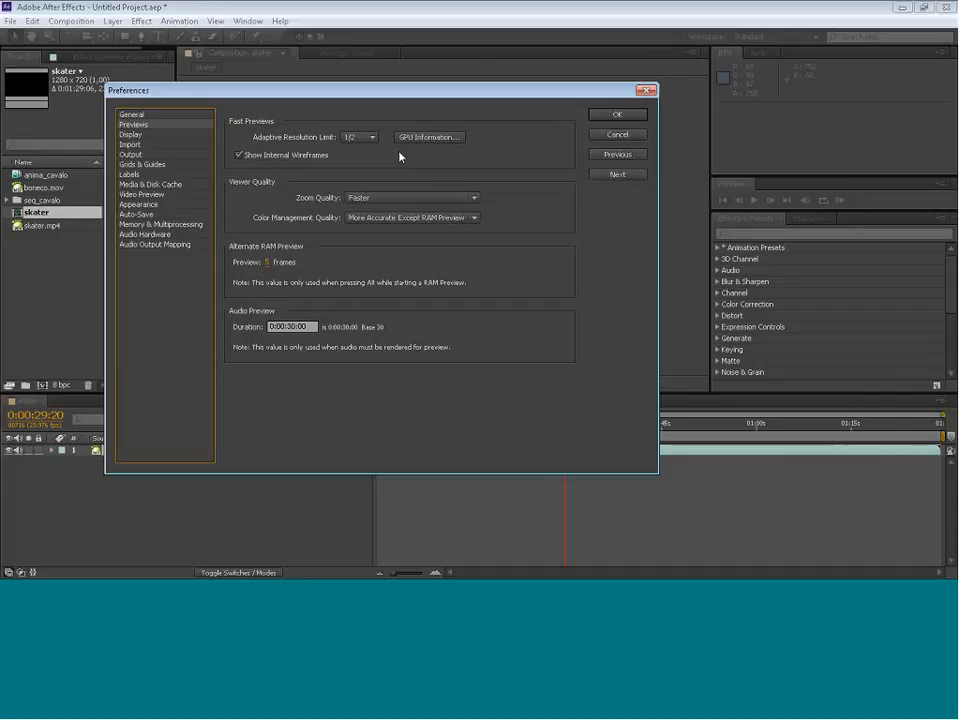
left_click(374, 139)
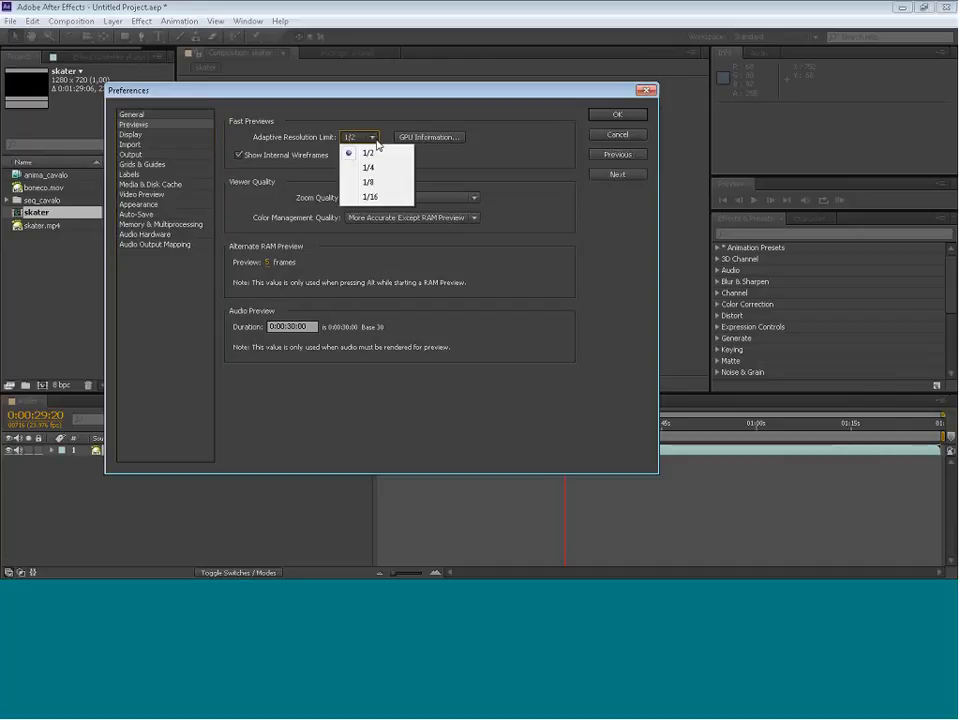
key("Escape")
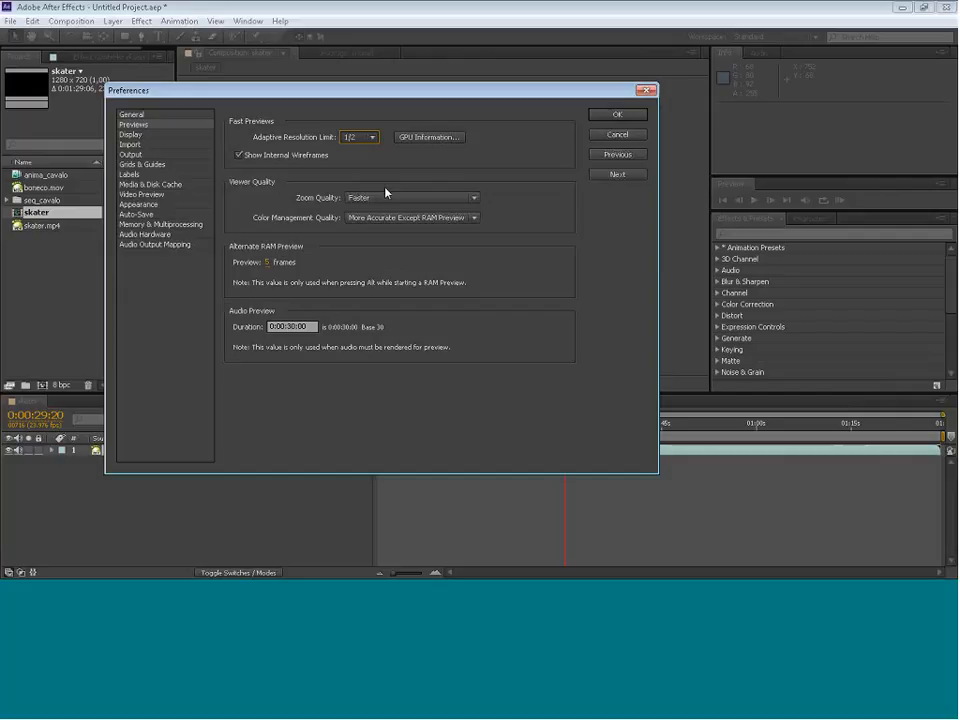
key("Down")
key("Down")
left_click(372, 137)
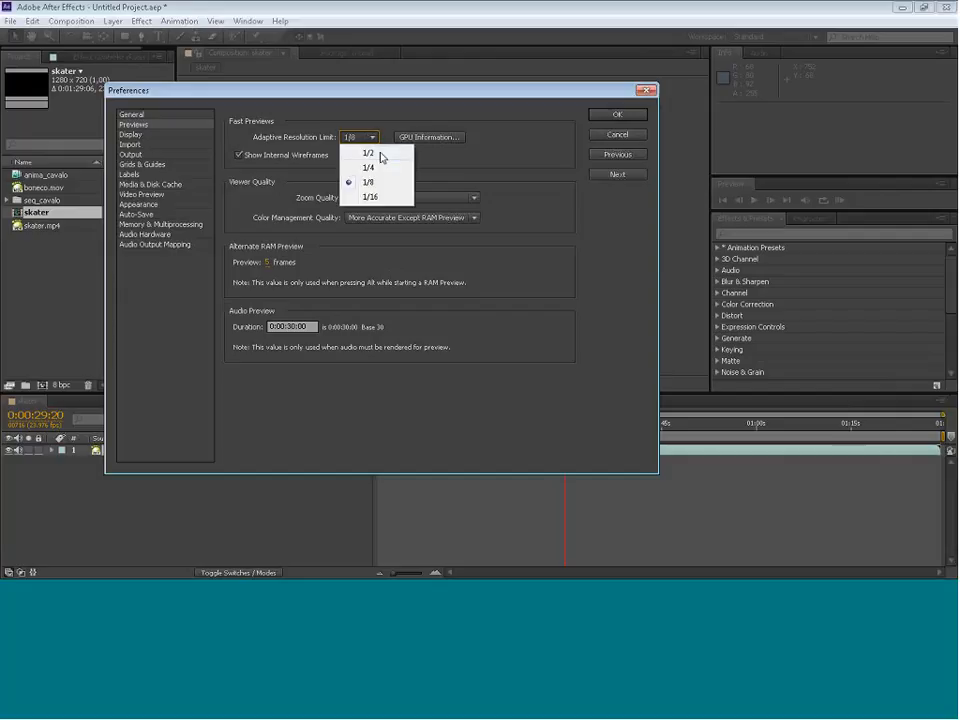
left_click(381, 154)
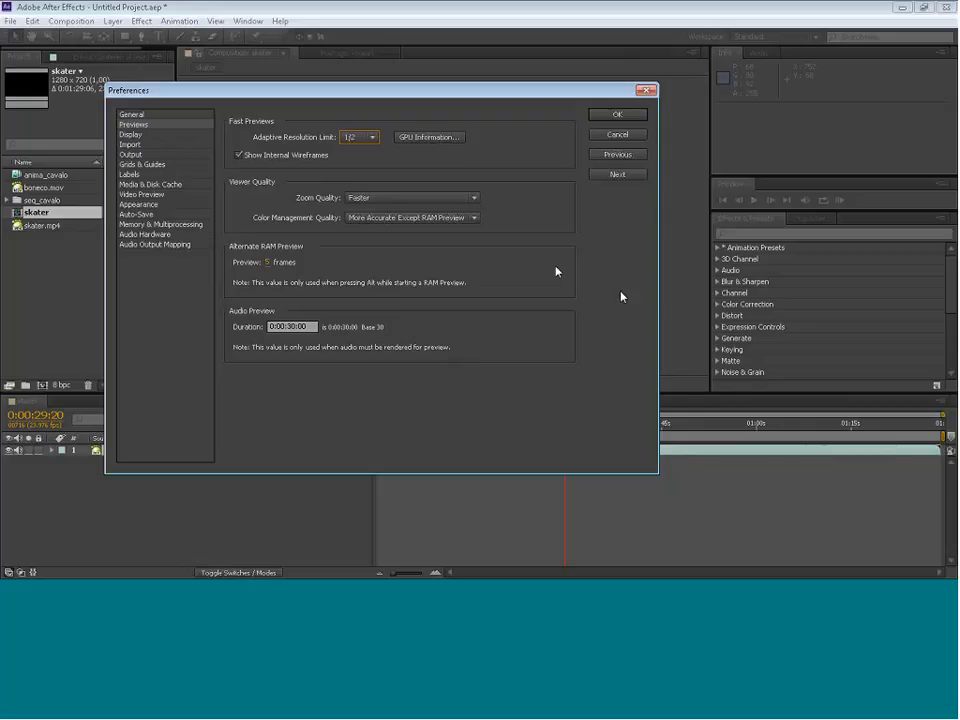
left_click(617, 115)
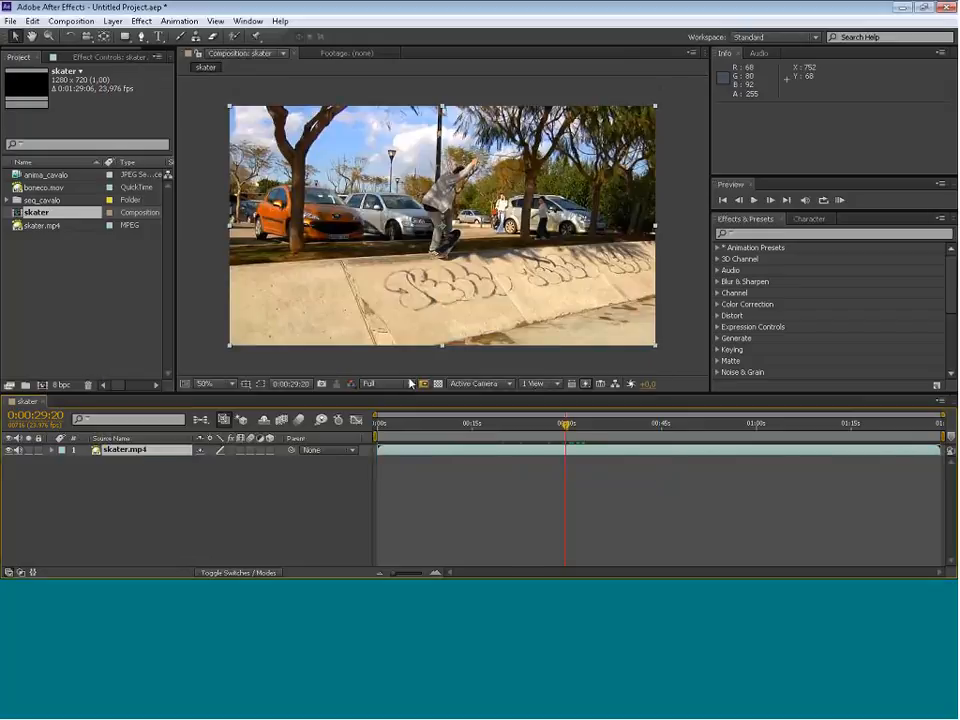
left_click(113, 21)
mouse_move(250, 36)
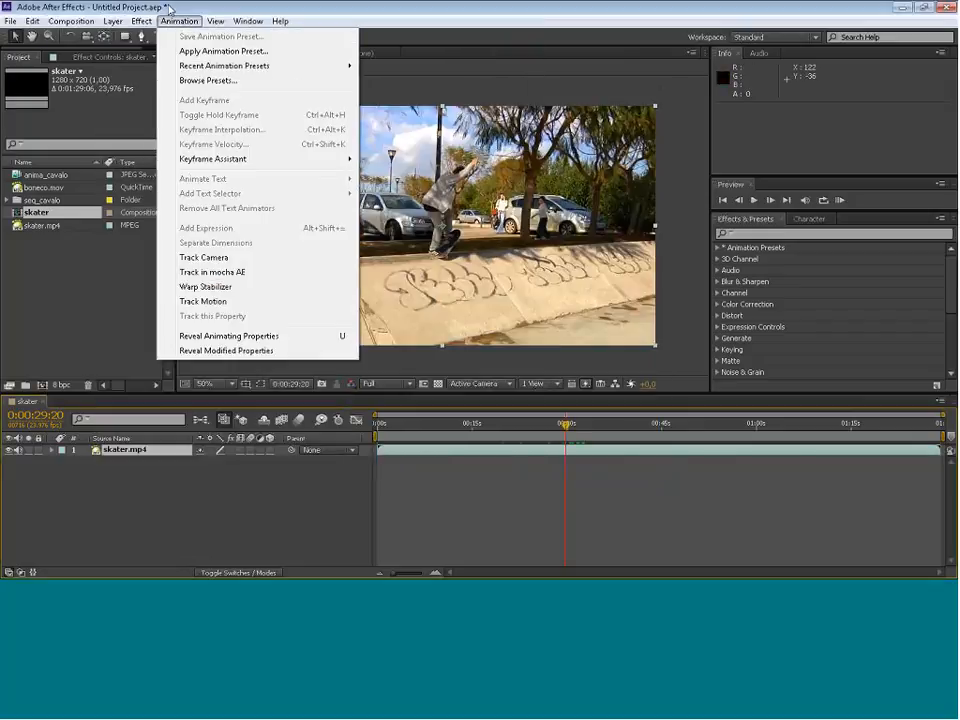
left_click(124, 8)
With no layer selected, draw a circle about 238 px wide with the Ellipse tool over the parked cars, on a new shape layer.
left_click(126, 37)
left_click_drag(126, 42, 165, 64)
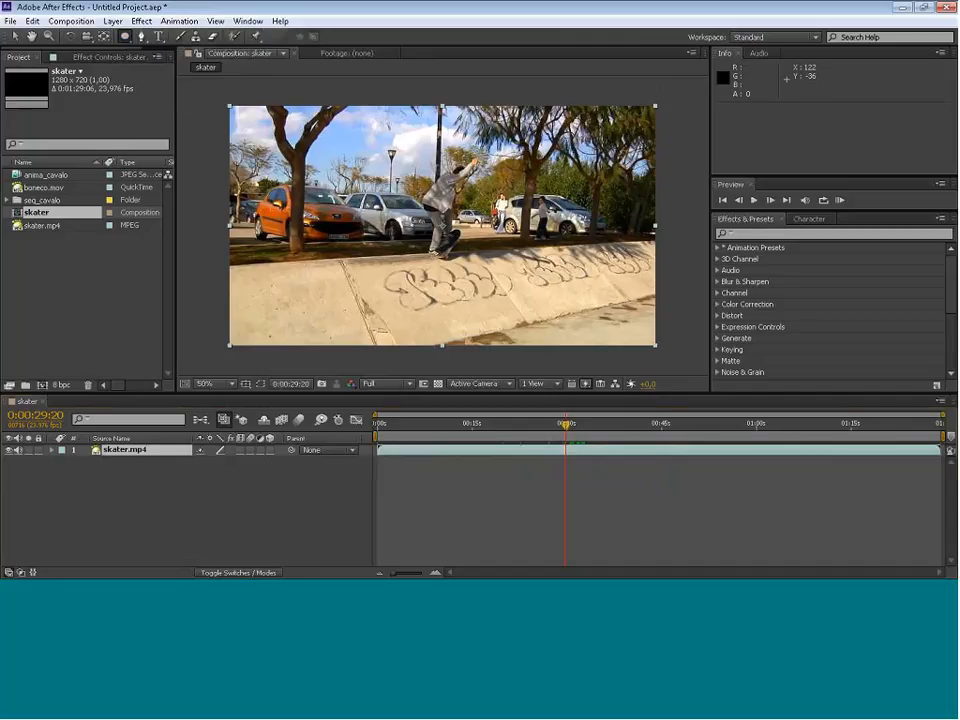
left_click(242, 469)
left_click(336, 161)
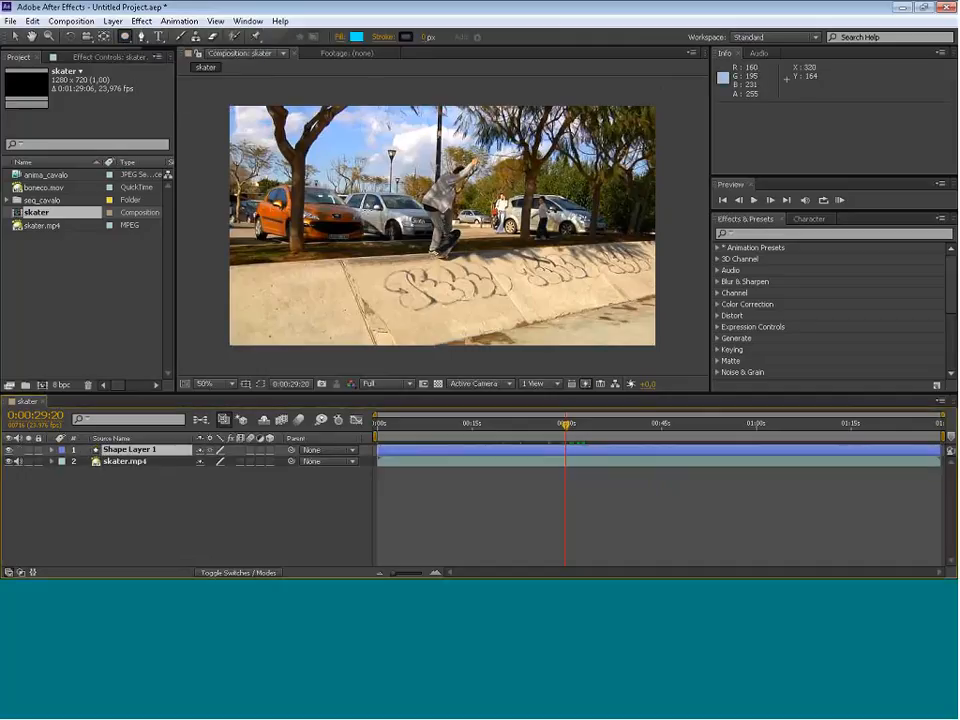
left_click_drag(338, 163, 414, 240)
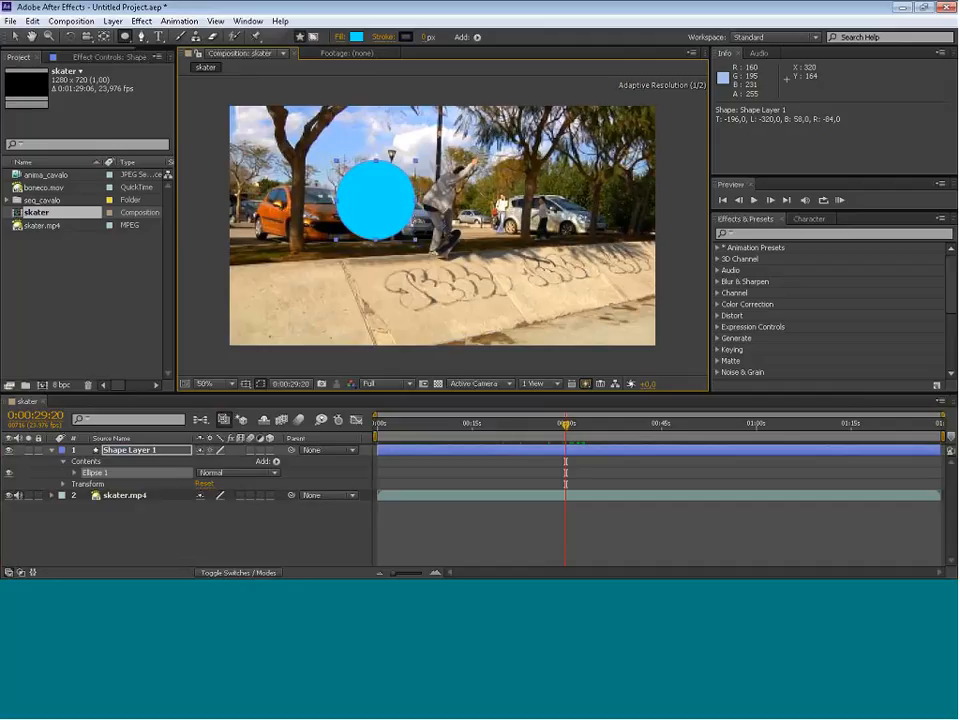
Set the circle's fill color to black, then deselect the shape layer and collapse its properties.
left_click(356, 37)
left_click(445, 396)
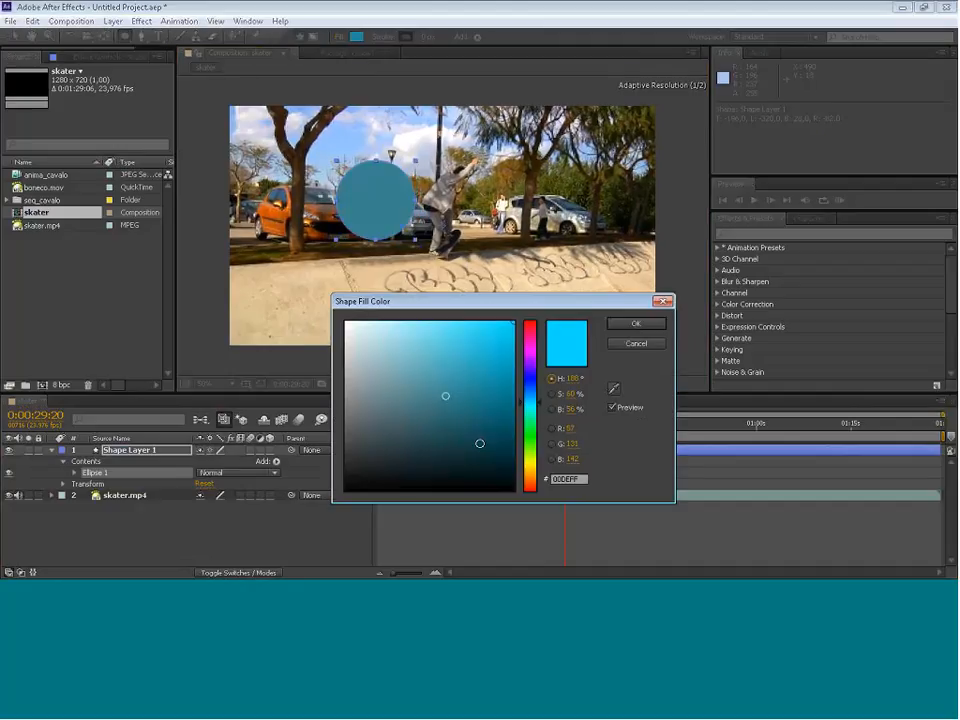
left_click(480, 488)
left_click(617, 324)
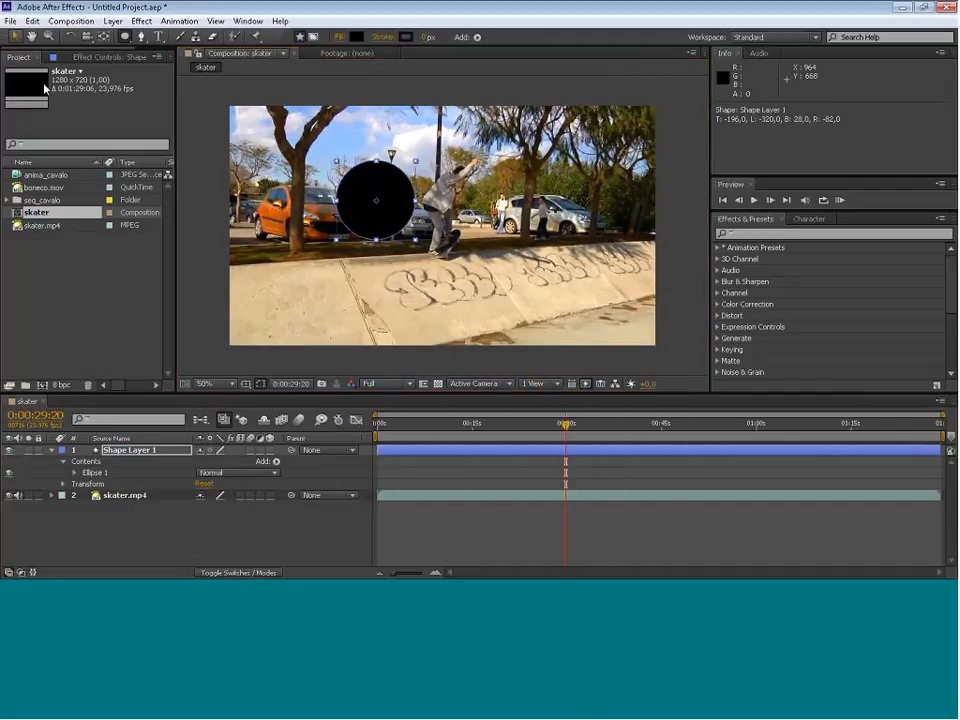
key("v")
left_click(200, 530)
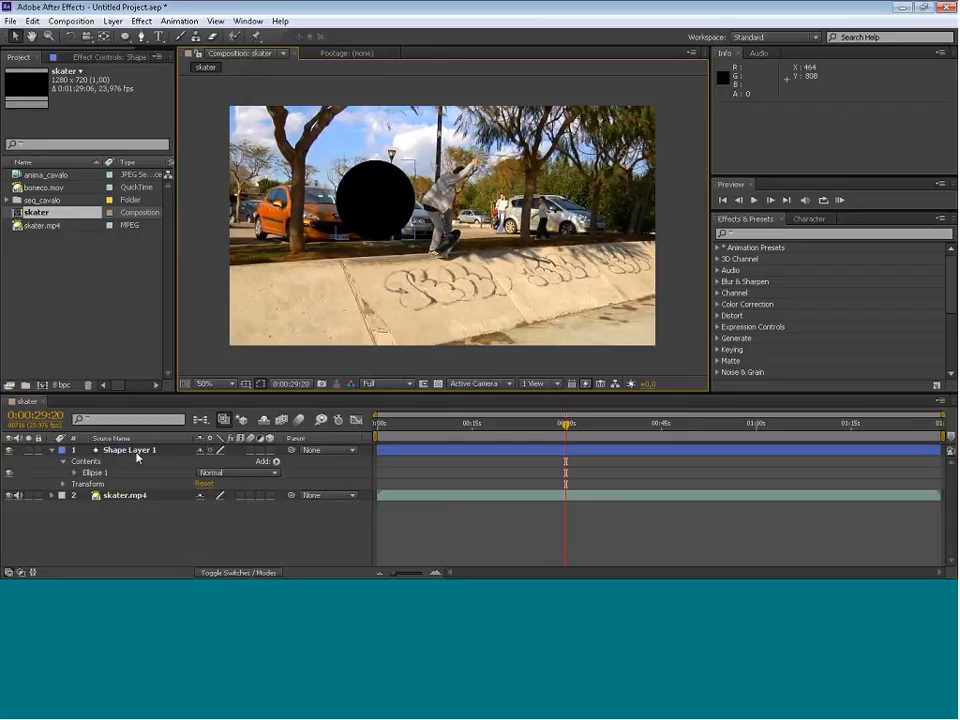
key("ctrl+grave")
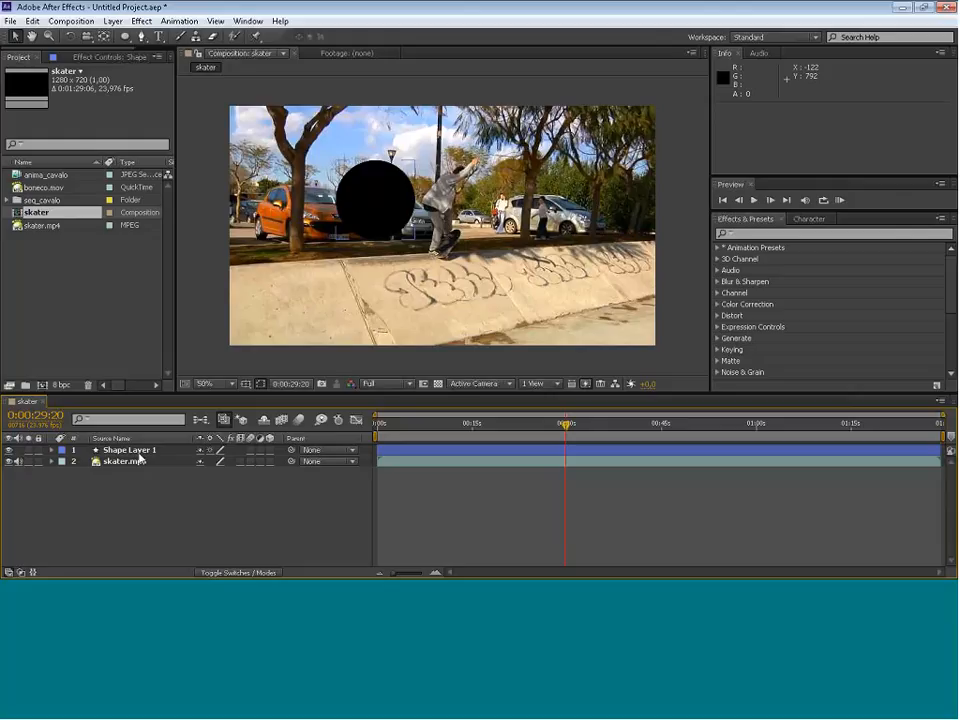
Examine the Previews preferences, including the Ray-tracing choices in the GPU information, and leave the GPU settings without applying changes.
left_click(31, 21)
left_click(358, 399)
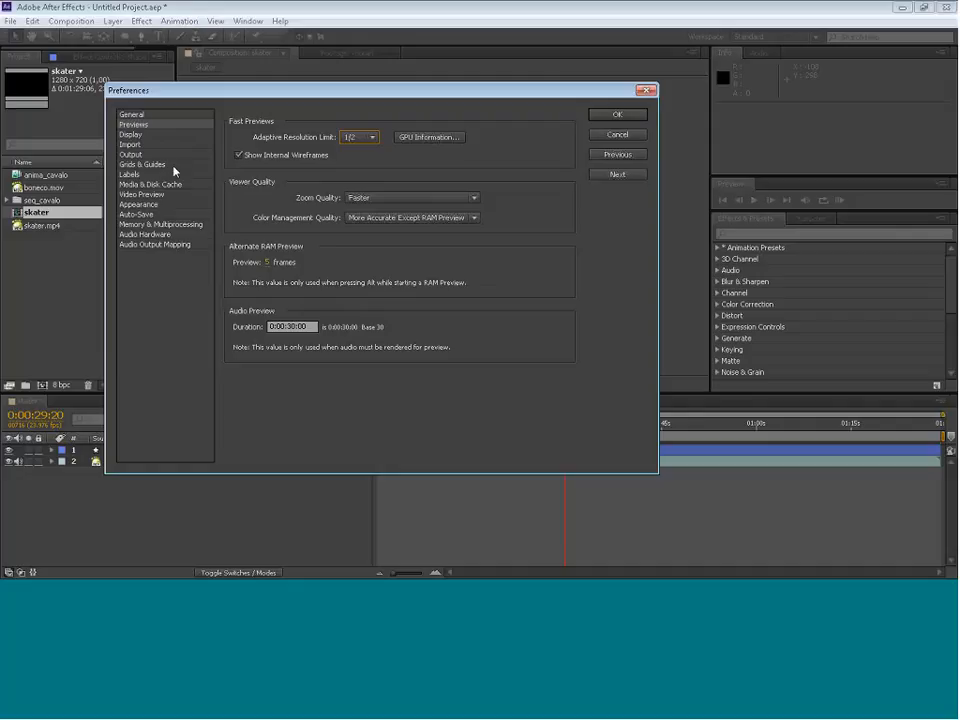
left_click(131, 134)
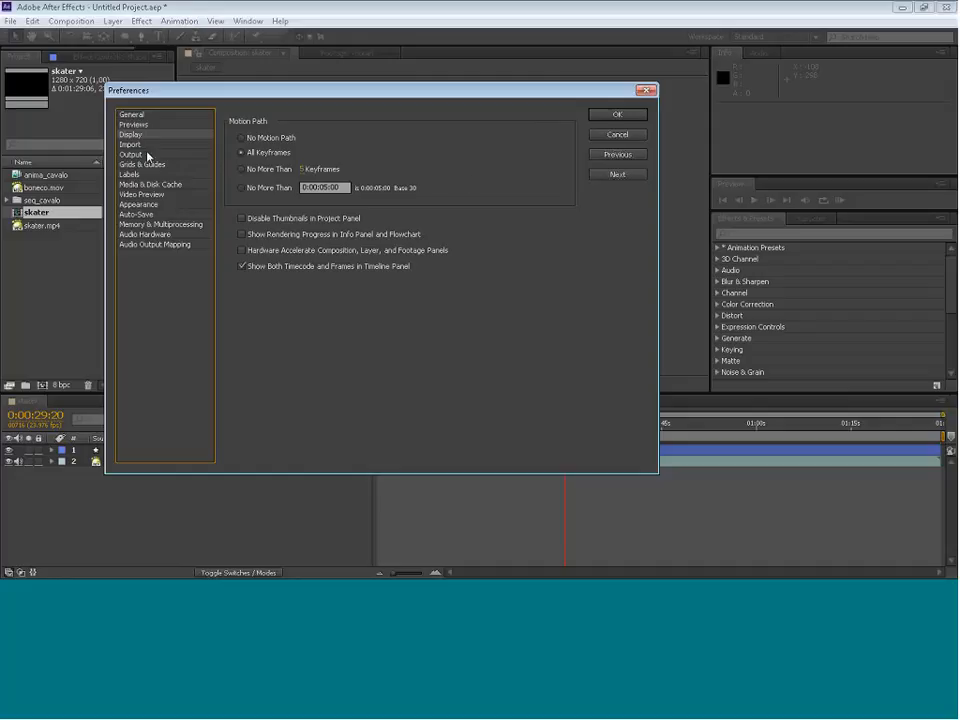
key("Up")
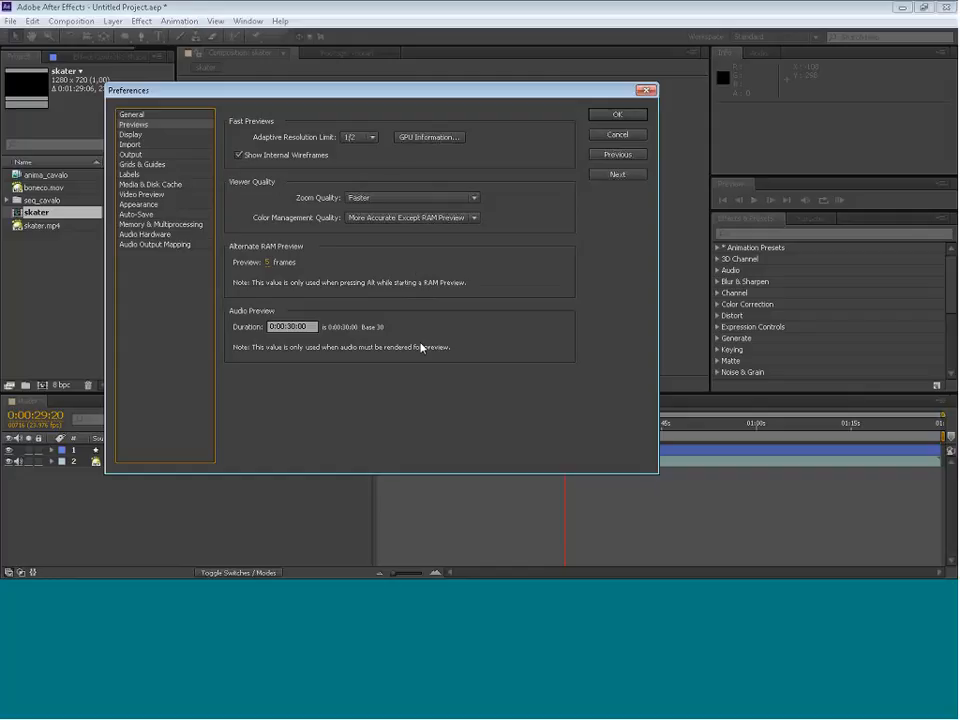
left_click(432, 137)
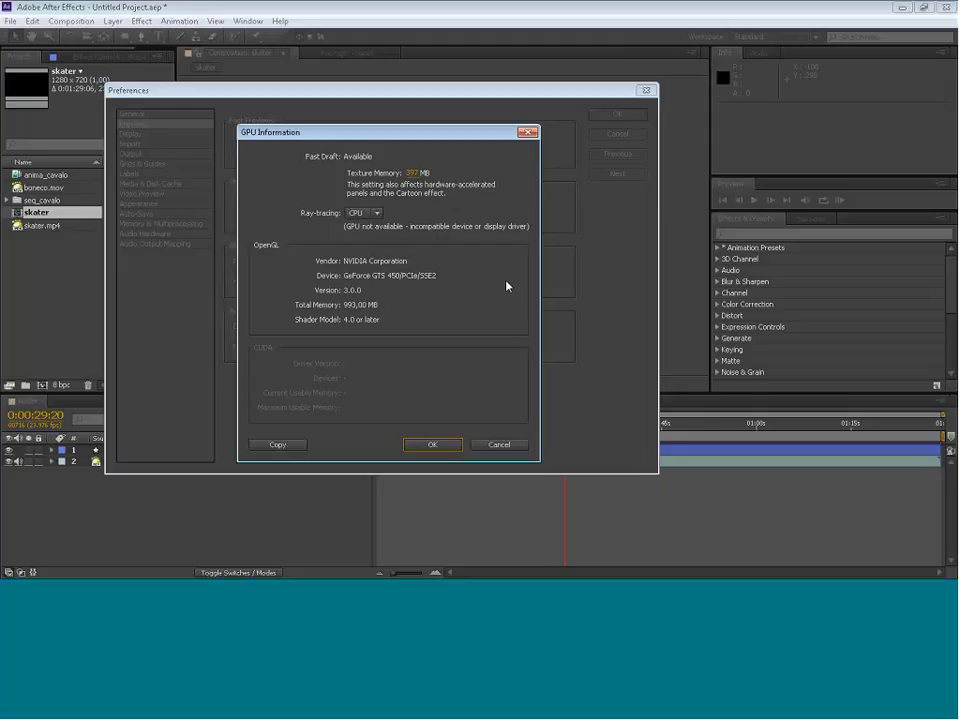
left_click(370, 213)
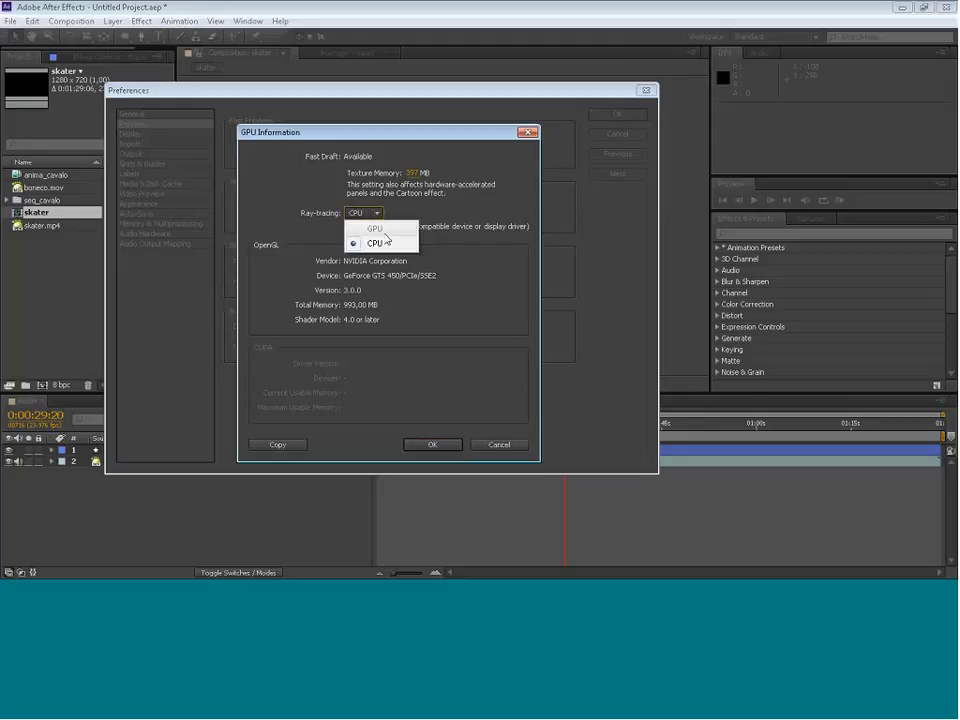
left_click(402, 232)
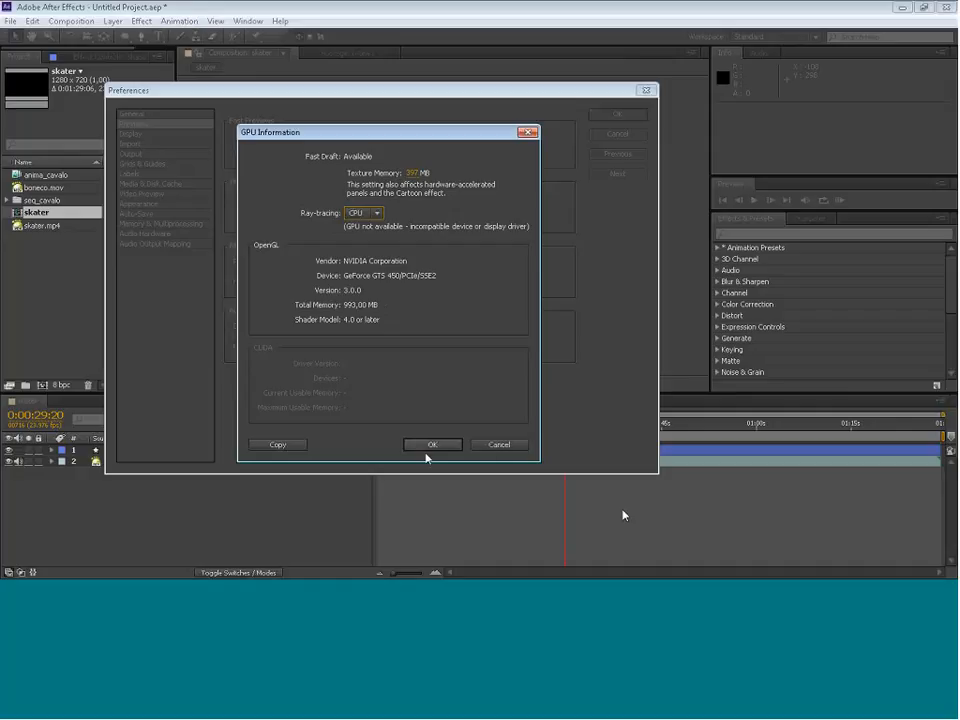
left_click(499, 445)
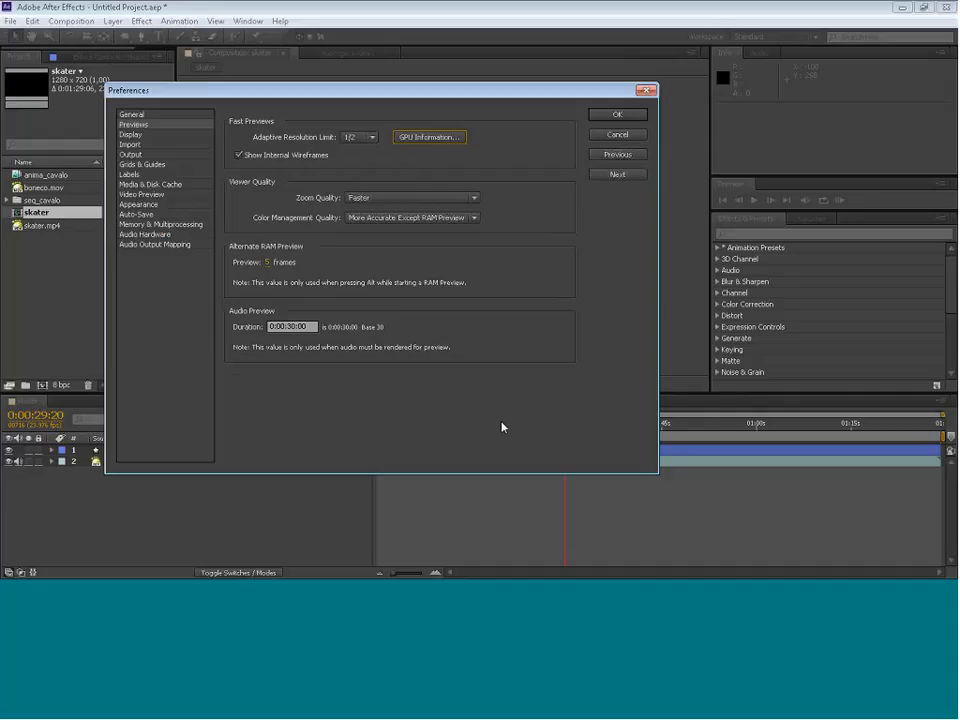
In the Display preferences, turn on Show Rendering Progress in Info Panel and Flowchart.
left_click(133, 136)
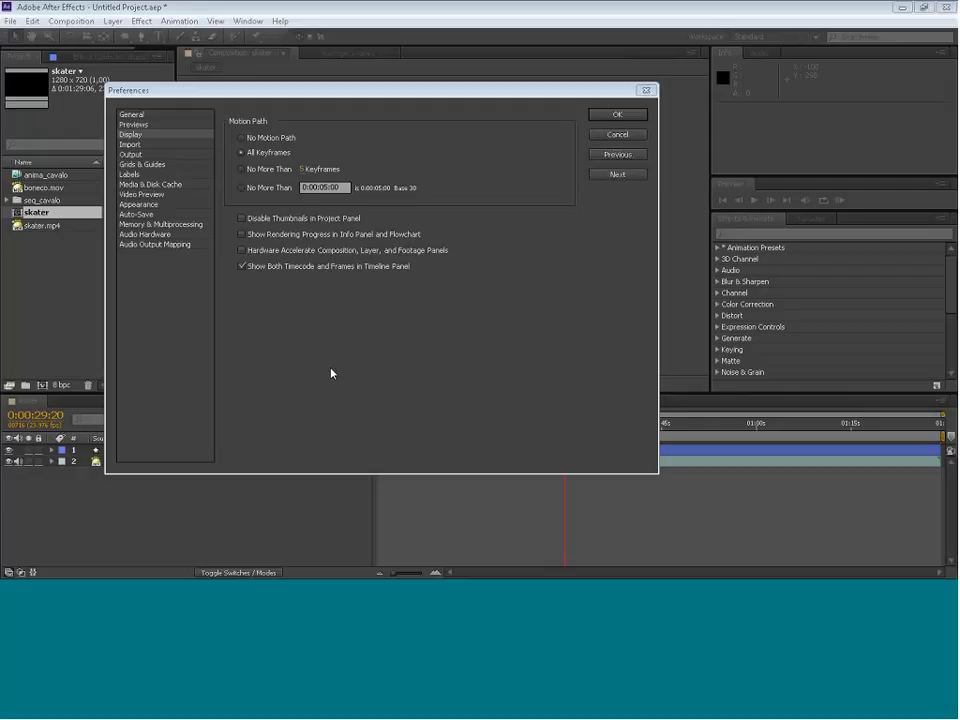
left_click(242, 235)
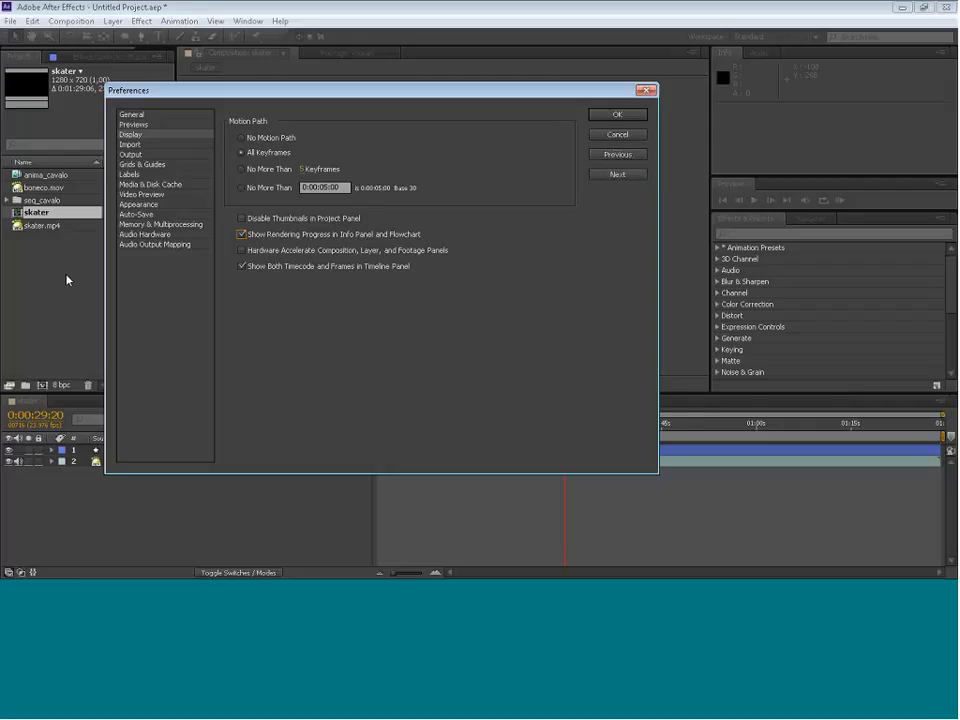
In the Import preferences, try a fixed duration instead of Length of Composition for still footage, entering 5 as the duration.
left_click(134, 145)
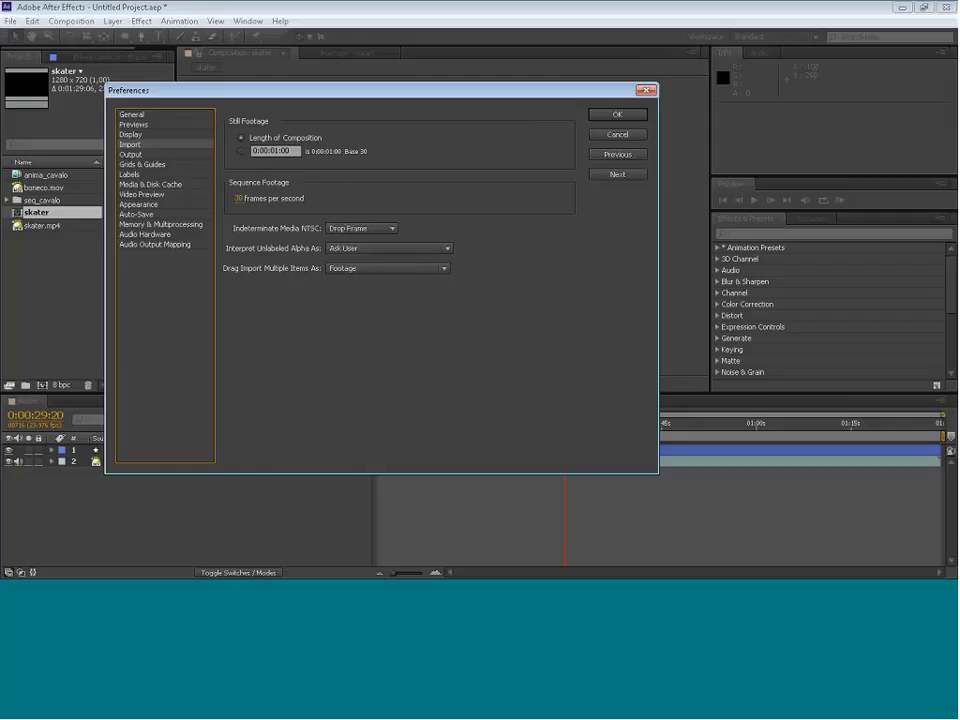
left_click(240, 151)
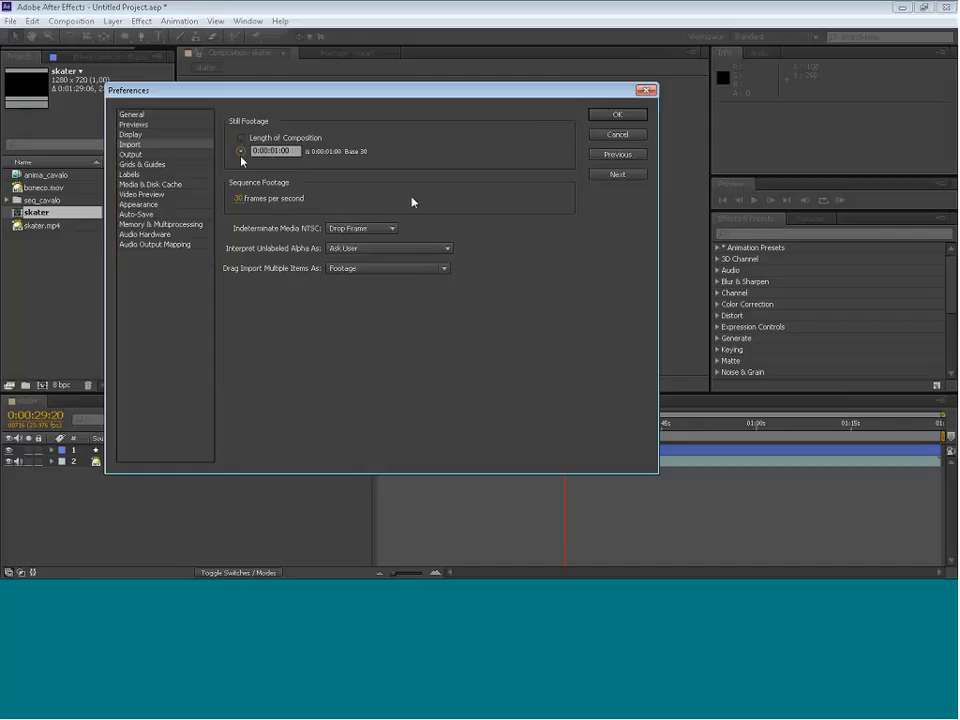
left_click_drag(271, 151, 297, 152)
left_click(220, 120)
left_click(240, 137)
left_click(265, 150)
type("5")
key("Return")
Examine the Output and the Grids & Guides preferences, including the available grid line styles.
left_click(139, 155)
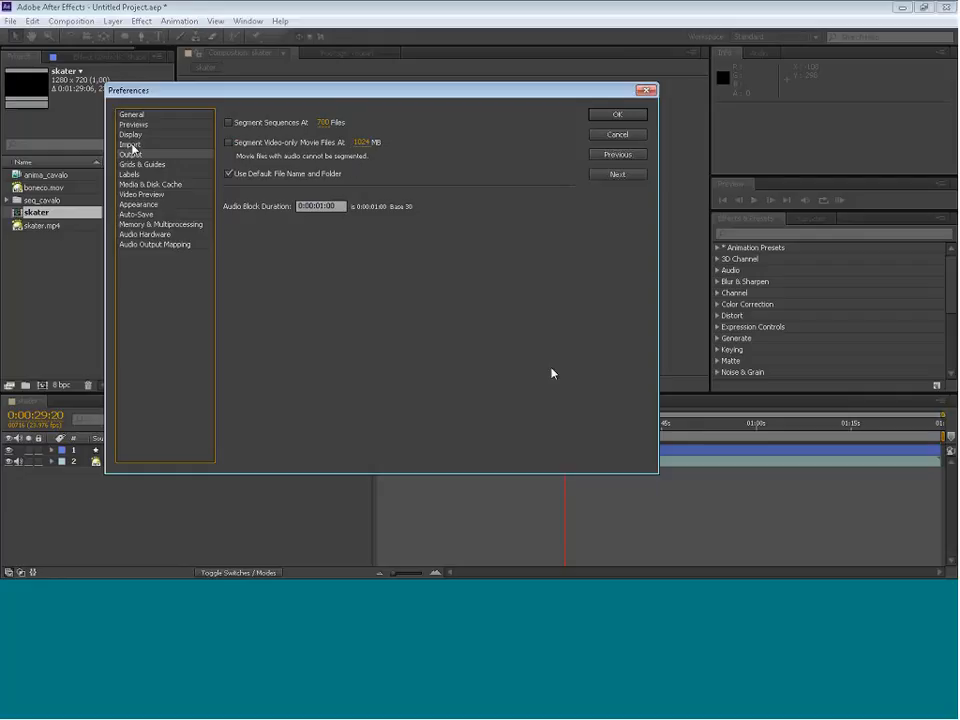
left_click(152, 165)
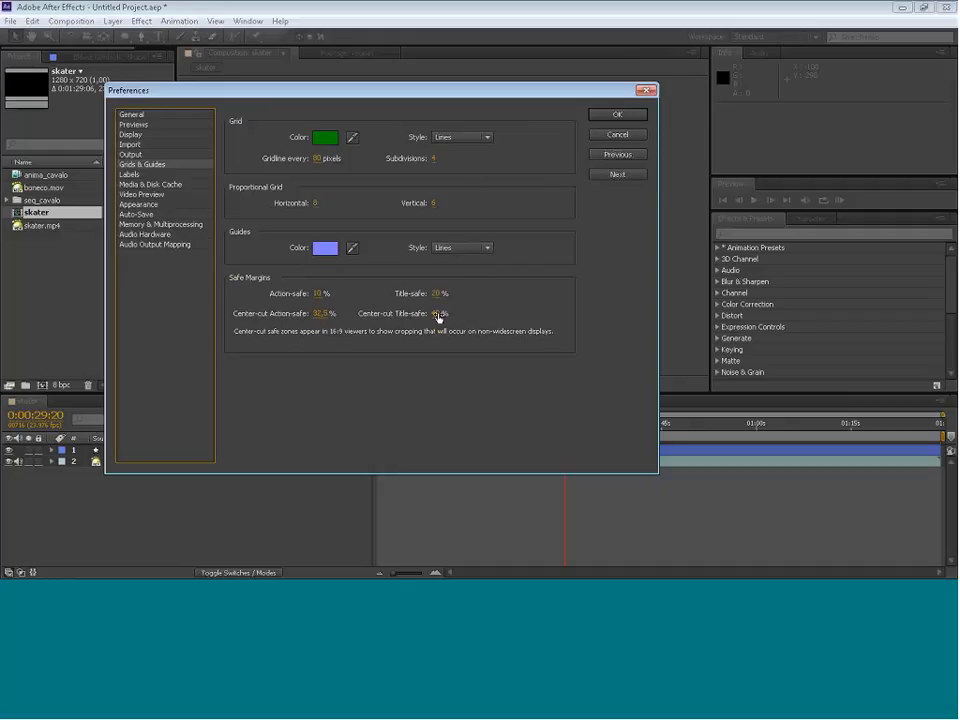
left_click_drag(400, 97, 335, 388)
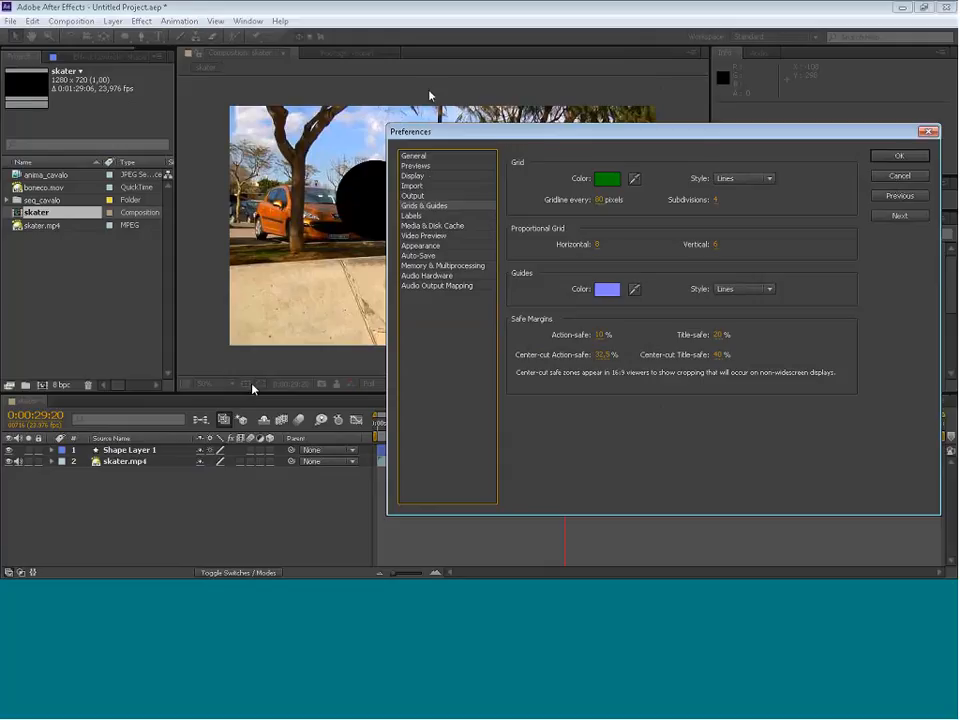
left_click_drag(506, 135, 248, 91)
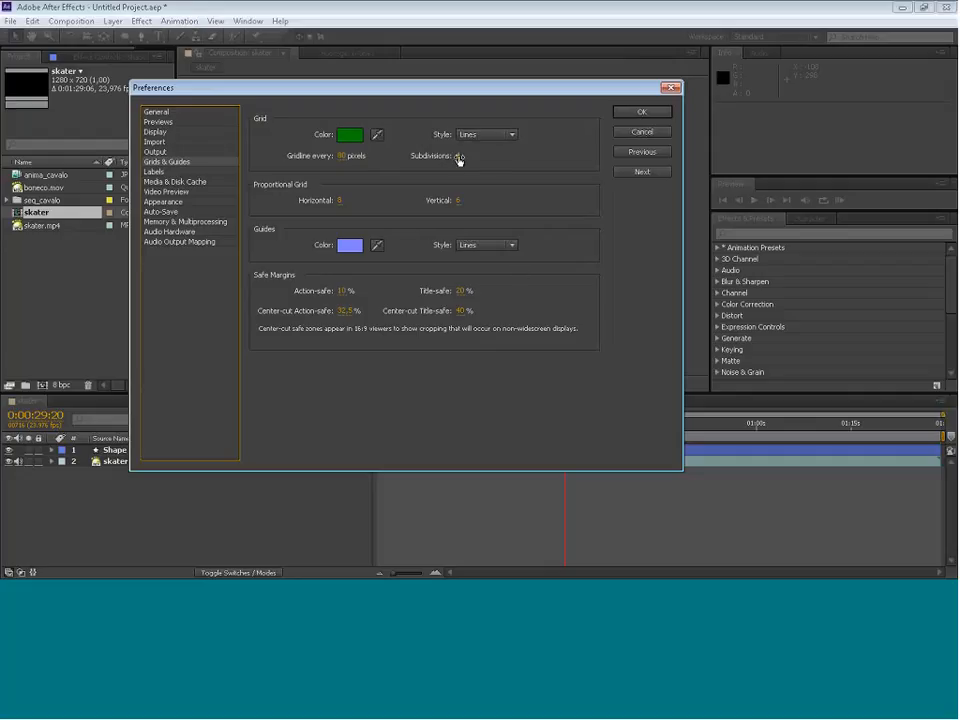
left_click(514, 136)
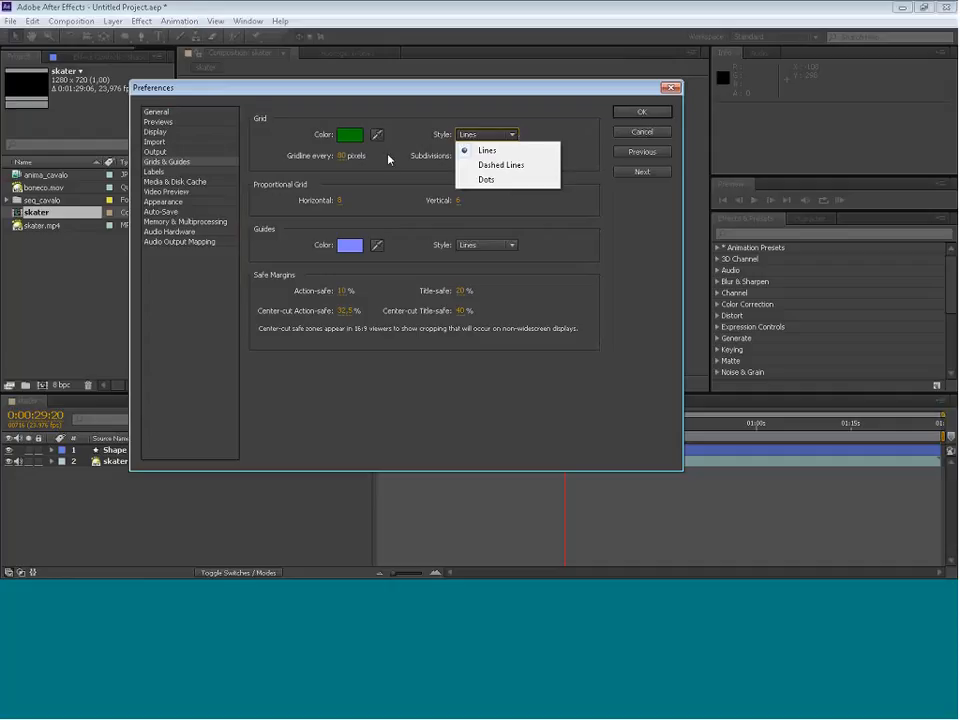
left_click(650, 353)
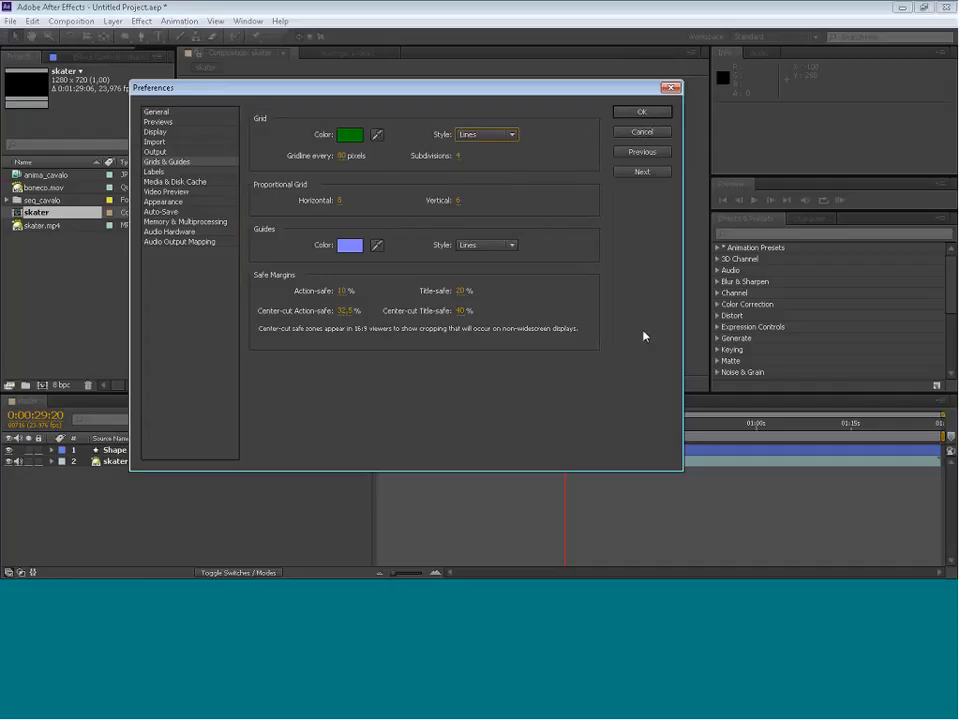
Examine the Labels and the Media & Disk Cache preferences, opening the maximum disk cache size for editing.
left_click(154, 171)
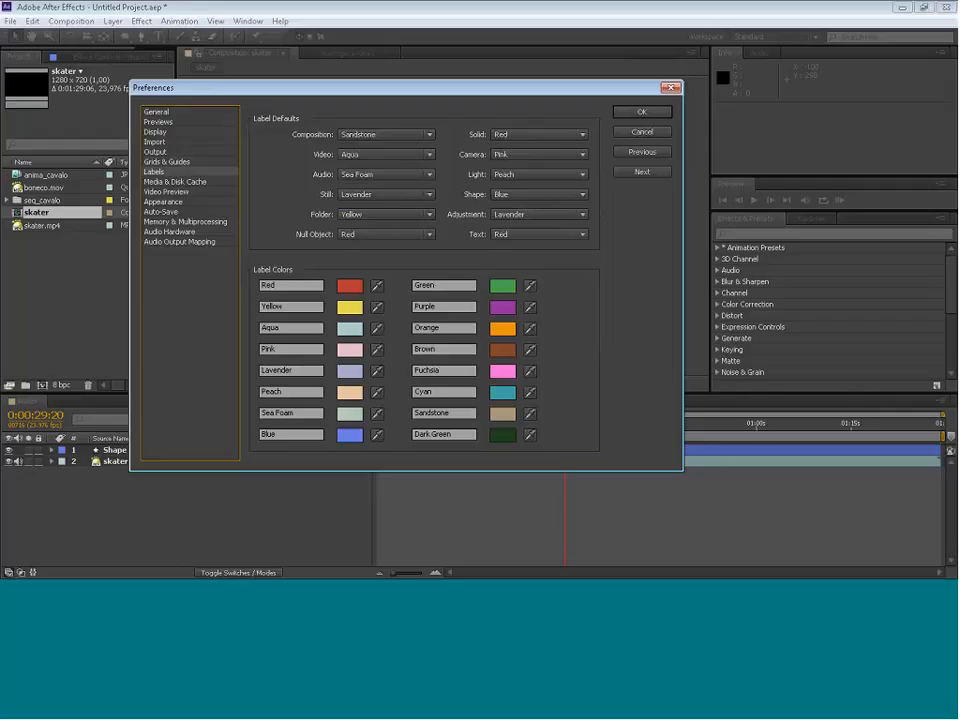
key("Down")
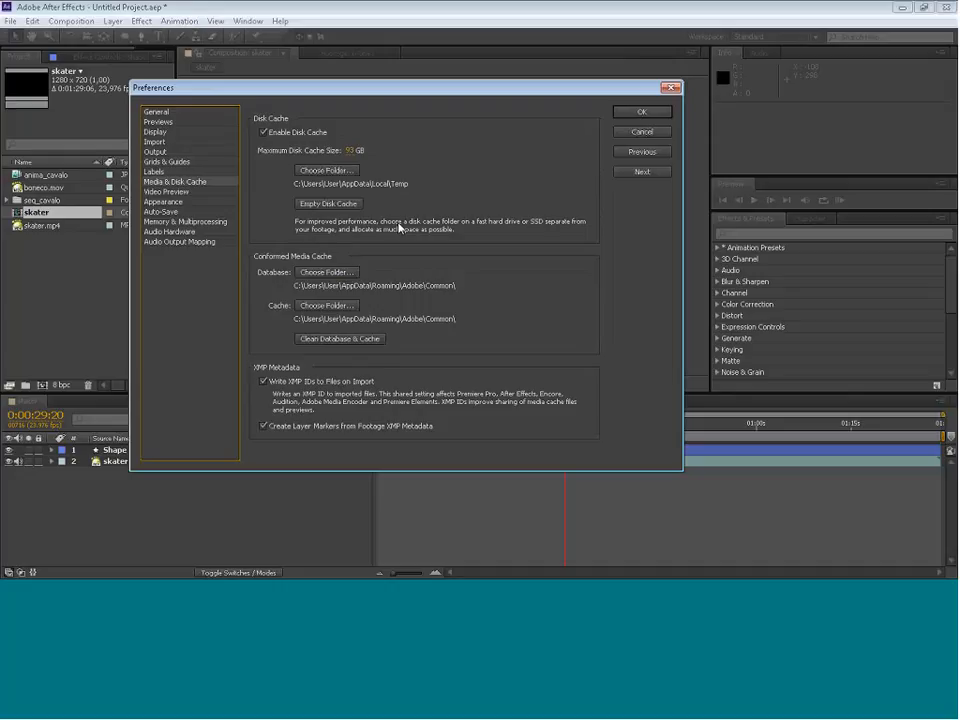
left_click(351, 151)
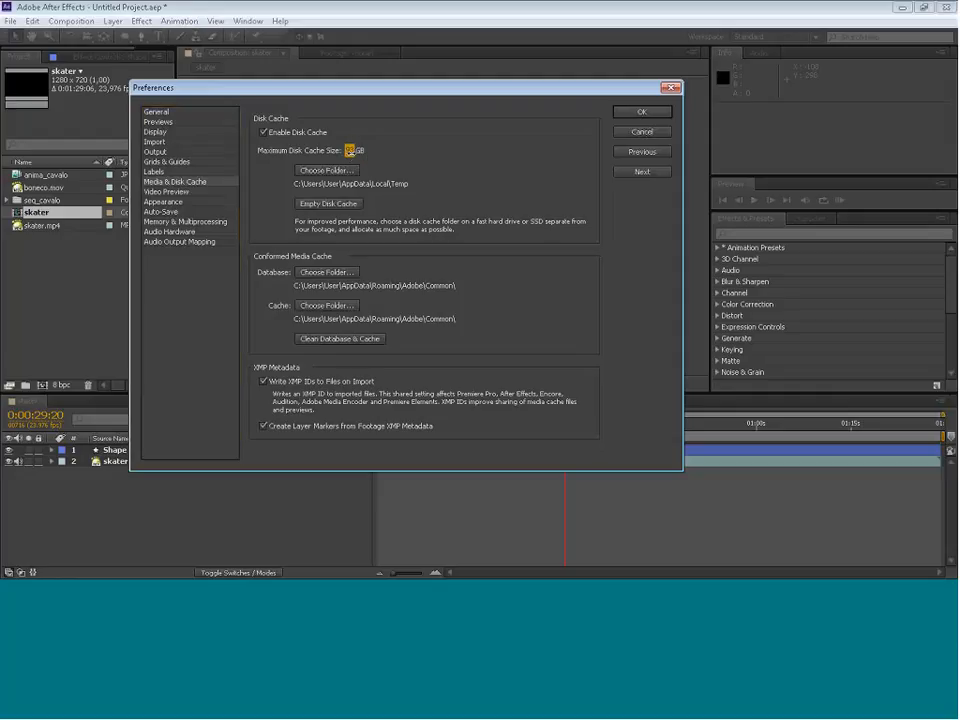
type("20")
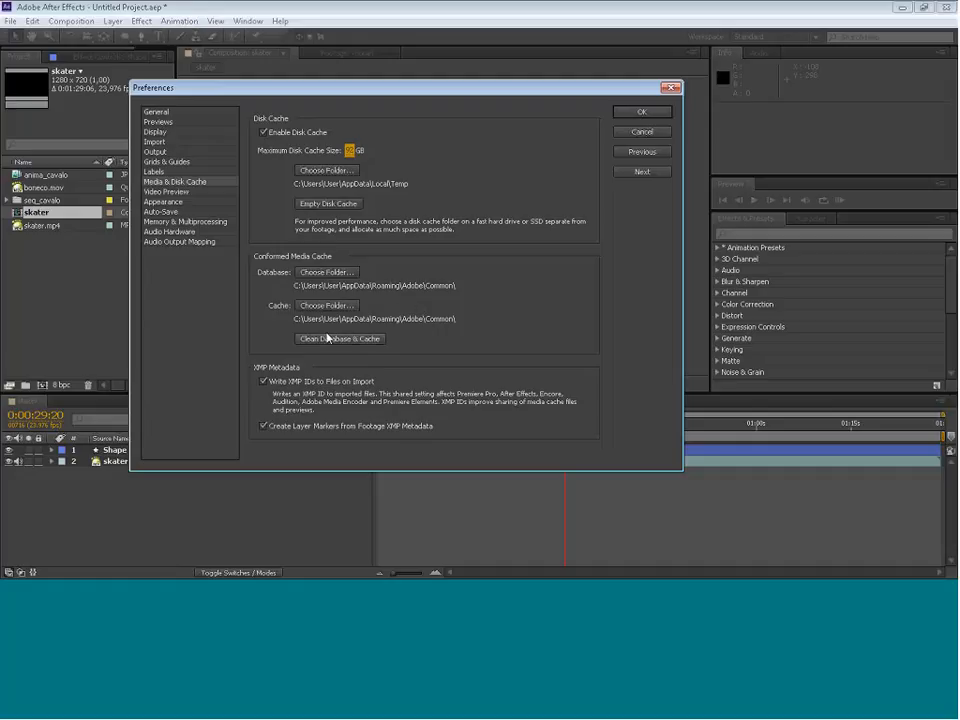
Review the Video Preview and Appearance preferences, trying a different interface brightness and restoring its default.
left_click(182, 194)
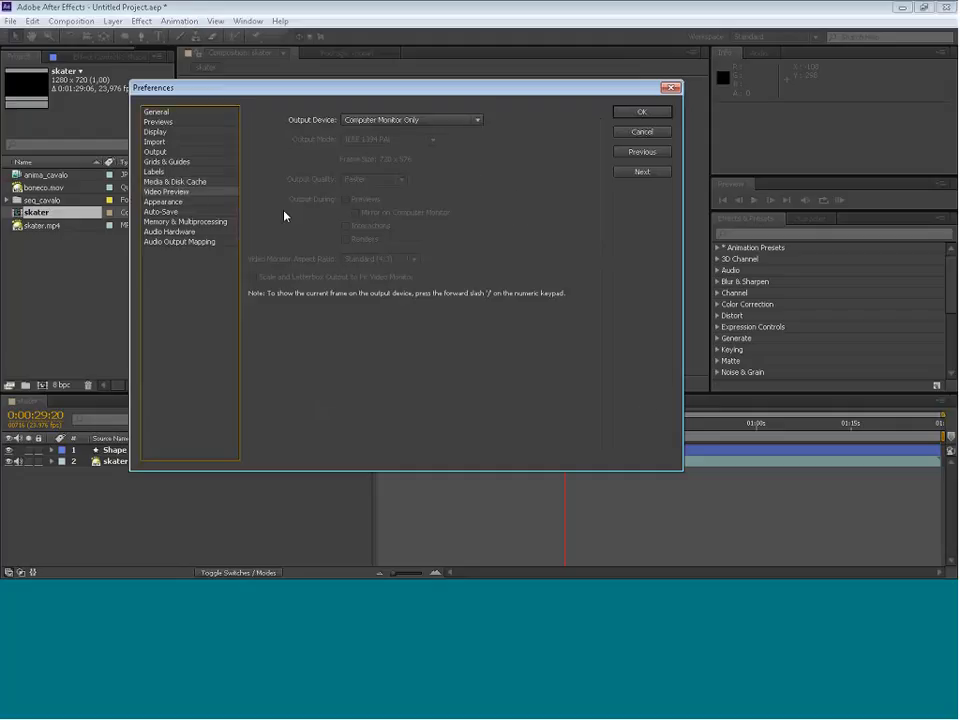
left_click(165, 201)
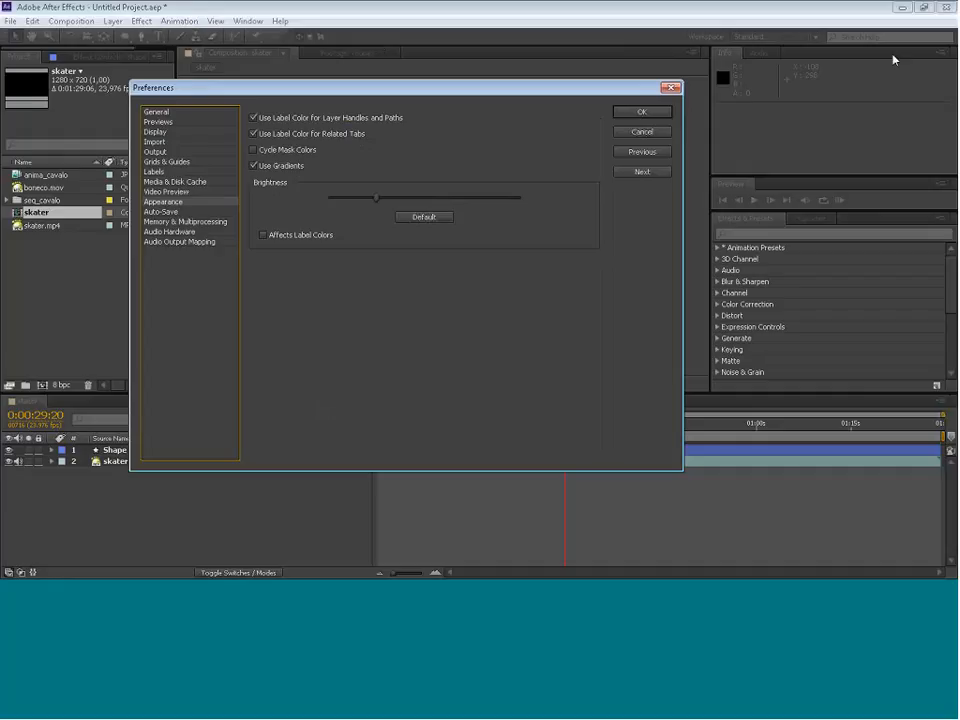
left_click(254, 166)
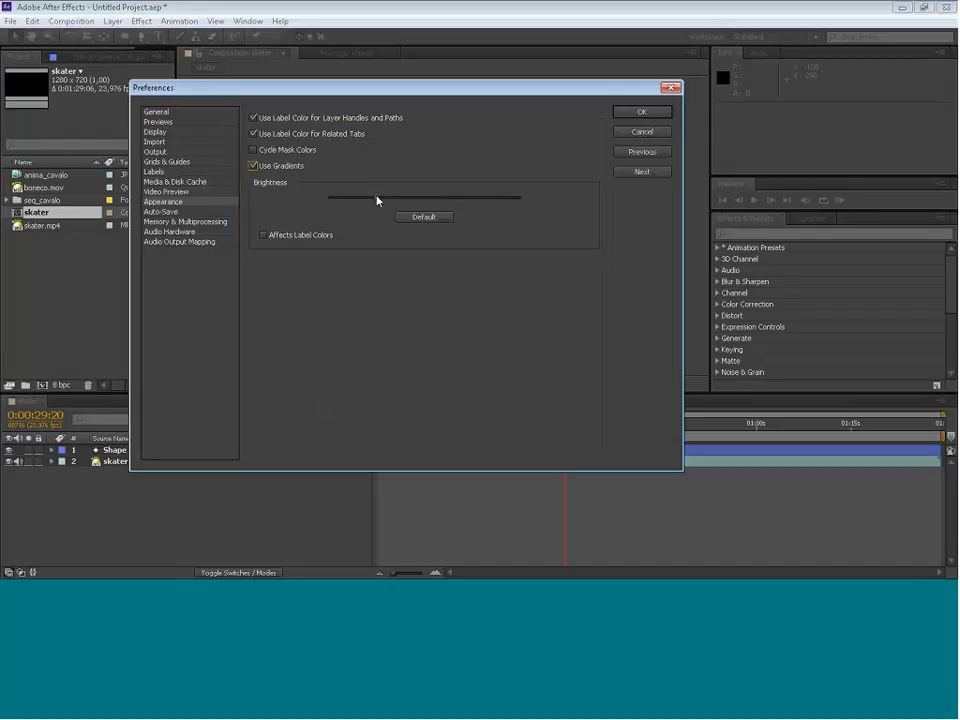
mouse_move(377, 198)
left_mouse_down()
mouse_move(514, 214)
mouse_move(506, 199)
mouse_move(369, 212)
left_mouse_up()
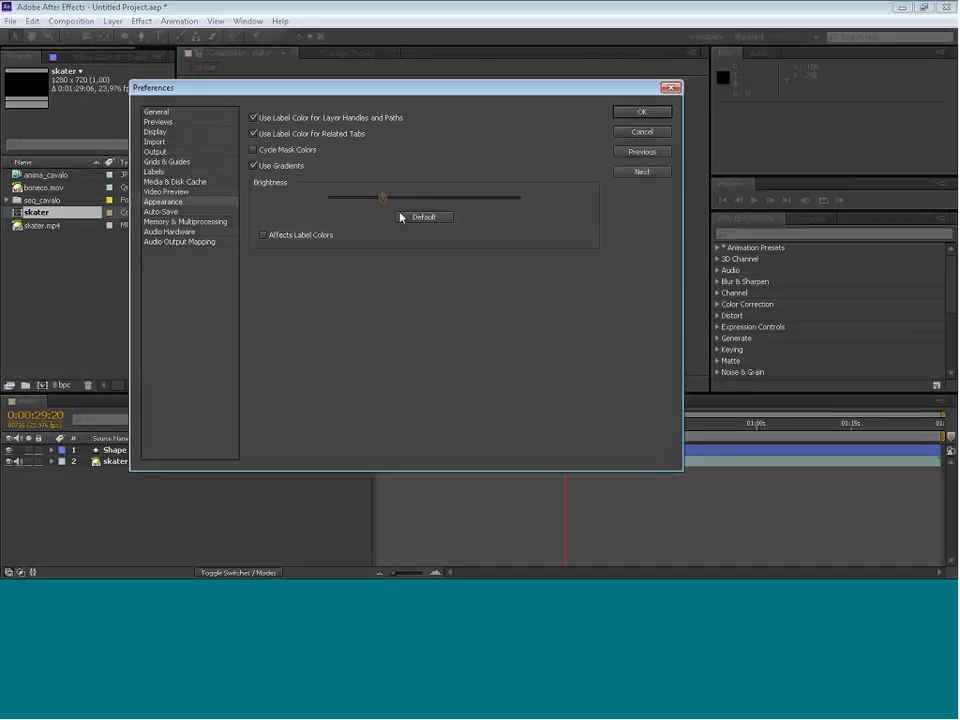
left_click(425, 217)
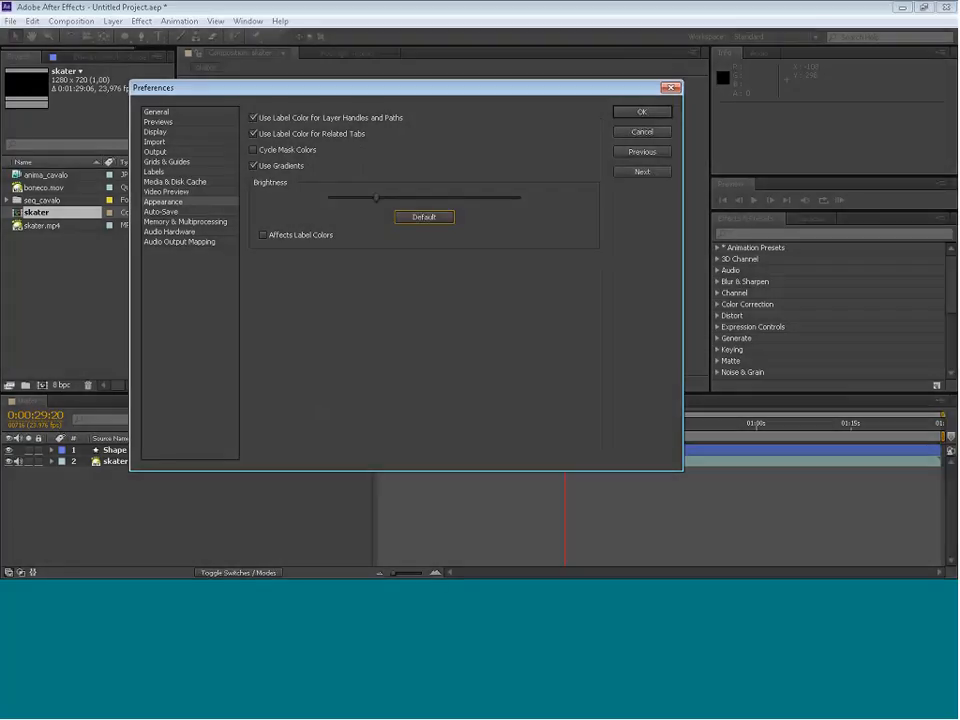
In the Auto-Save preferences, try turning on Automatically Save Projects.
left_click(162, 212)
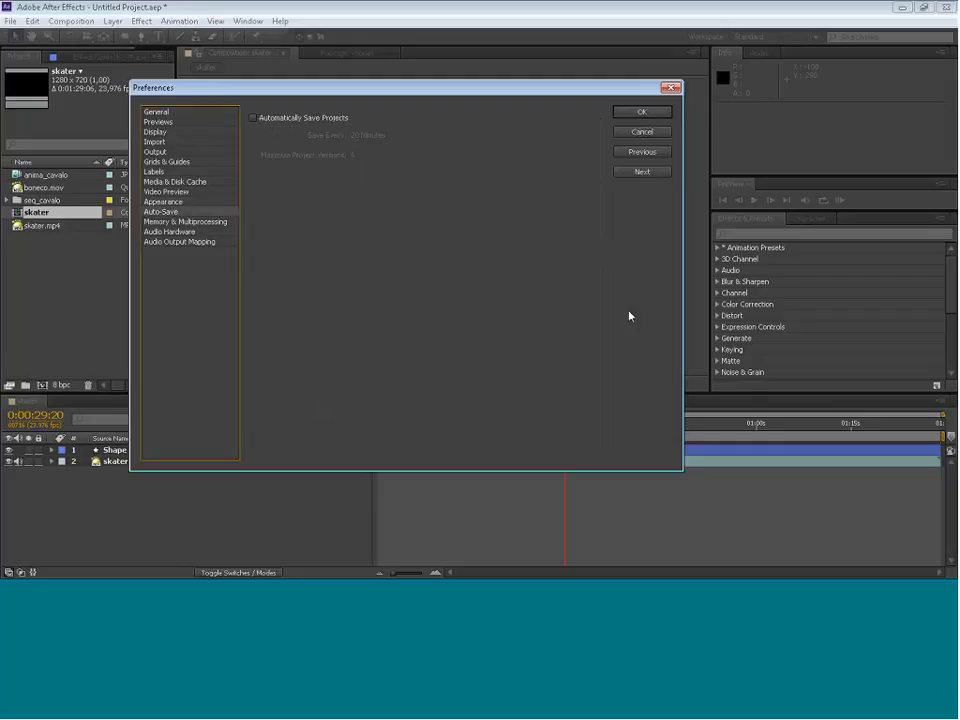
left_click(253, 118)
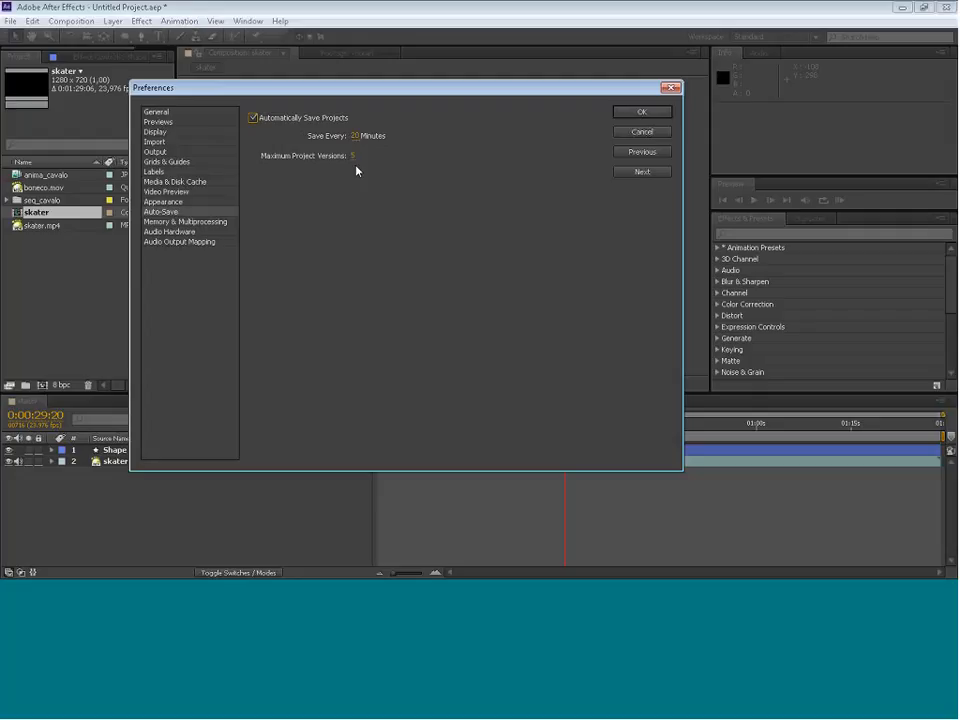
In the Memory & Multiprocessing preferences, try reserving 1,5 GB RAM for other applications and rendering multiple frames simultaneously with 1 GB per background CPU.
left_click(180, 223)
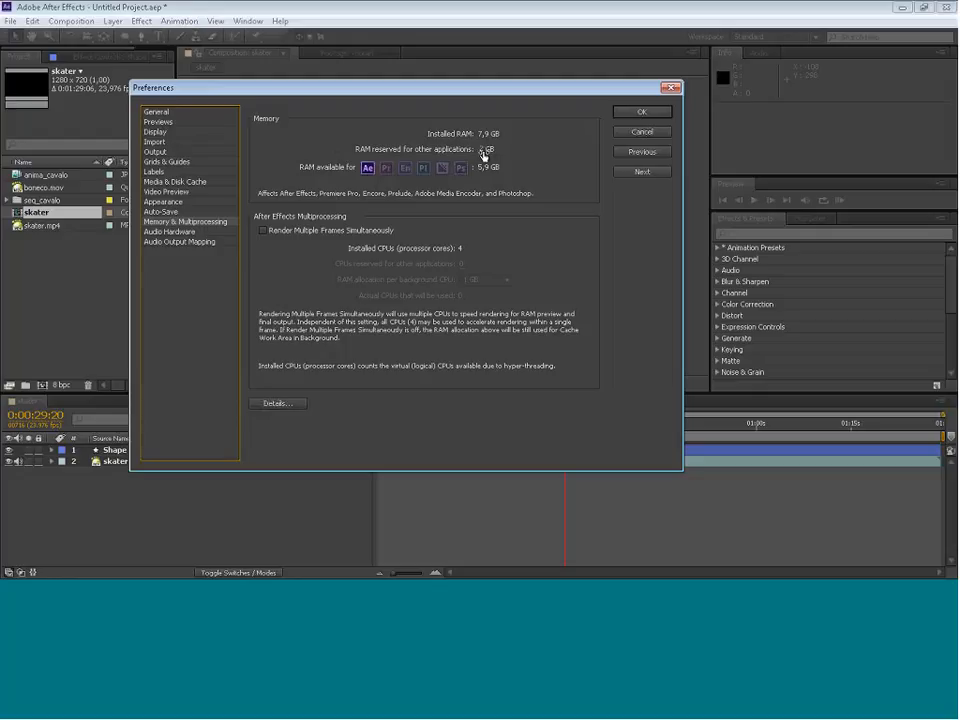
left_click(484, 150)
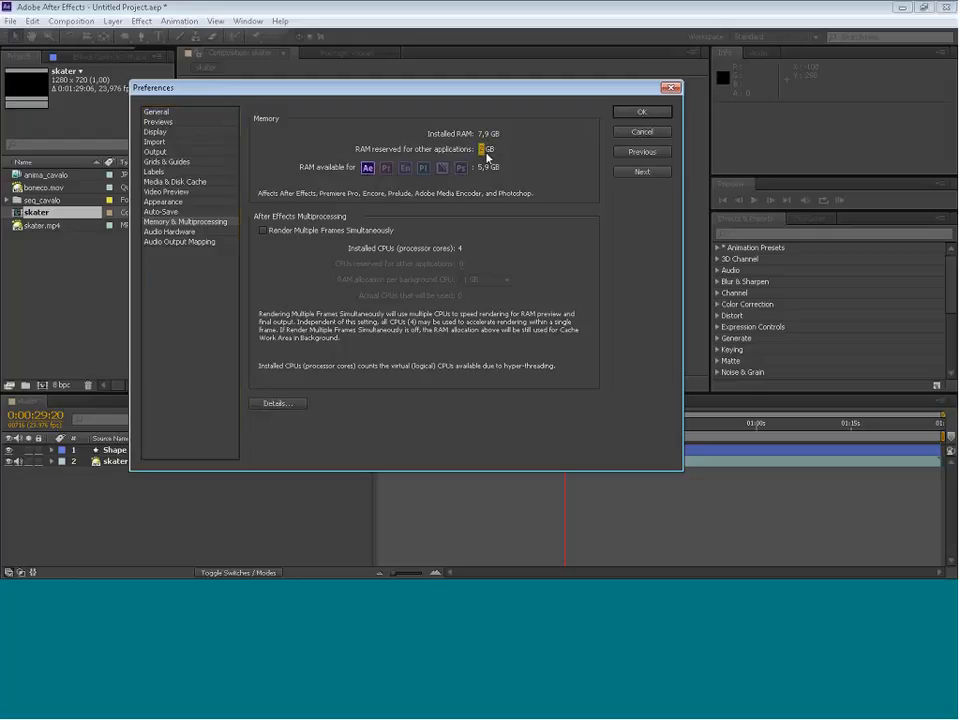
type("1,5")
left_click(264, 231)
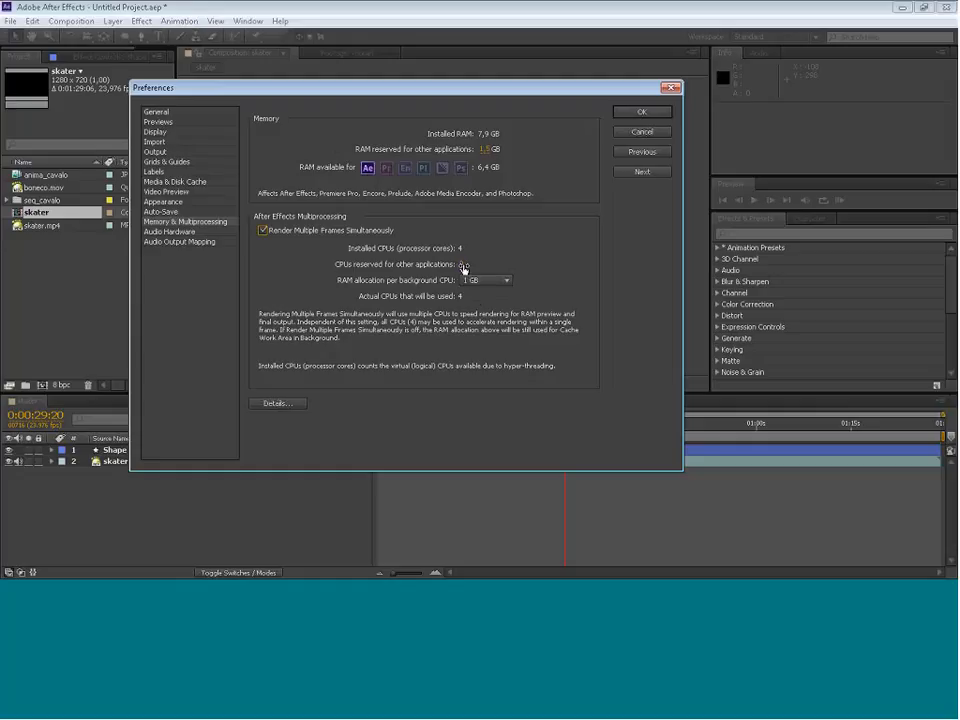
left_click(508, 281)
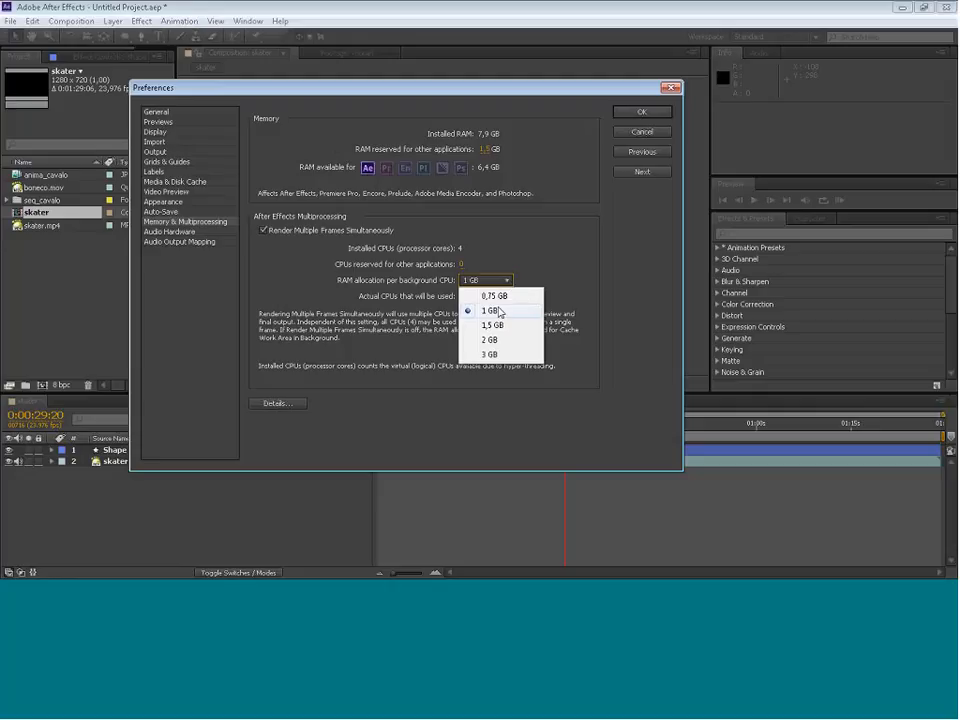
left_click(499, 312)
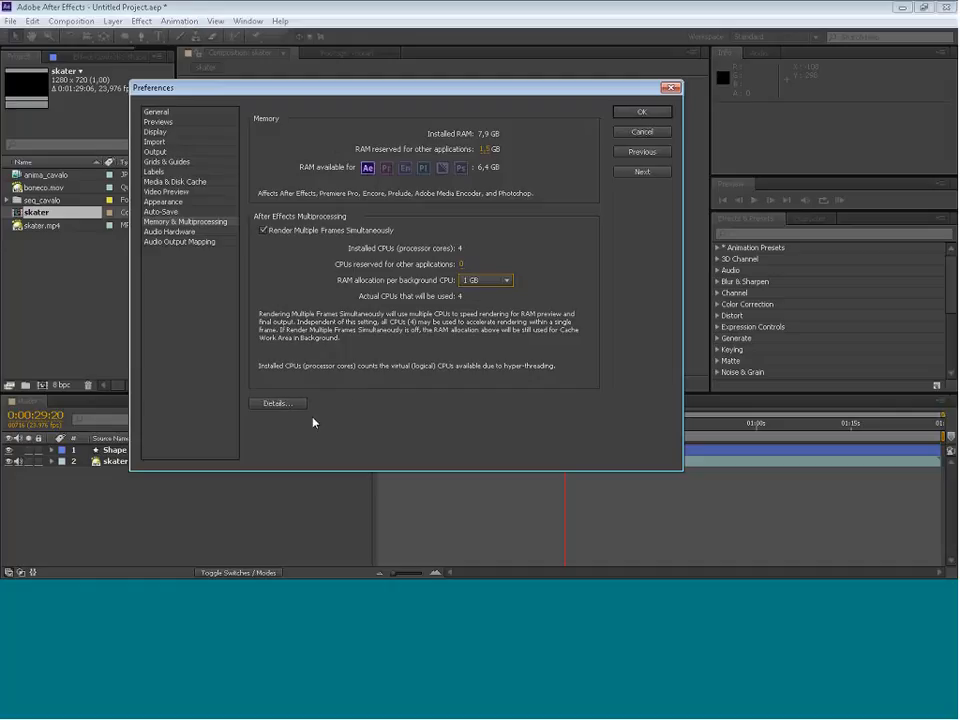
Inspect the Memory & Multiprocessing details for the memory usage and priority of each process.
left_click(275, 403)
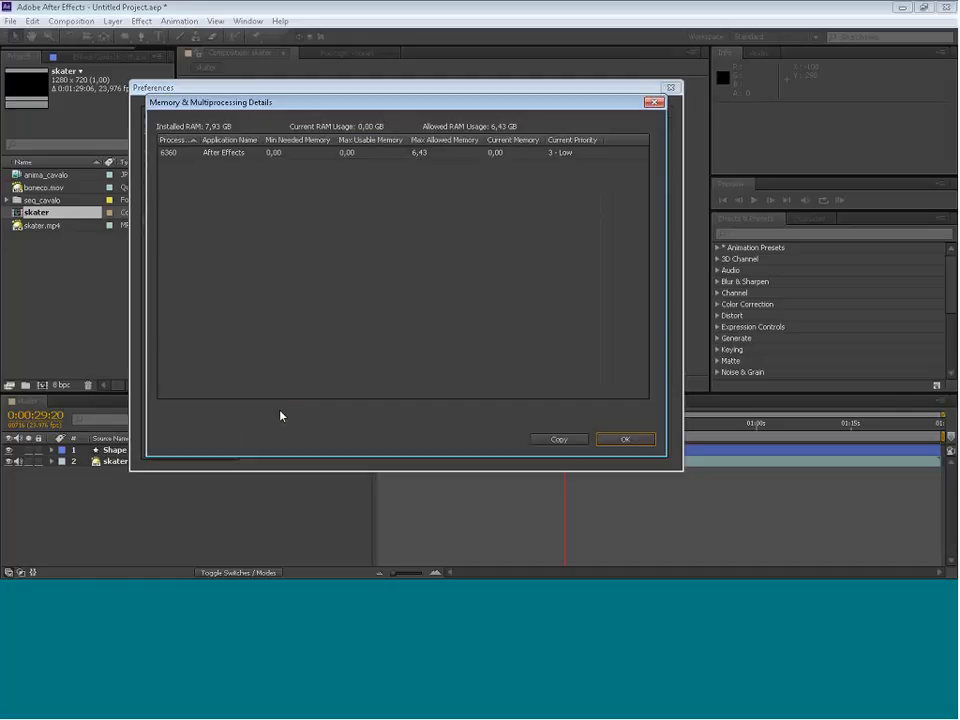
left_click(625, 439)
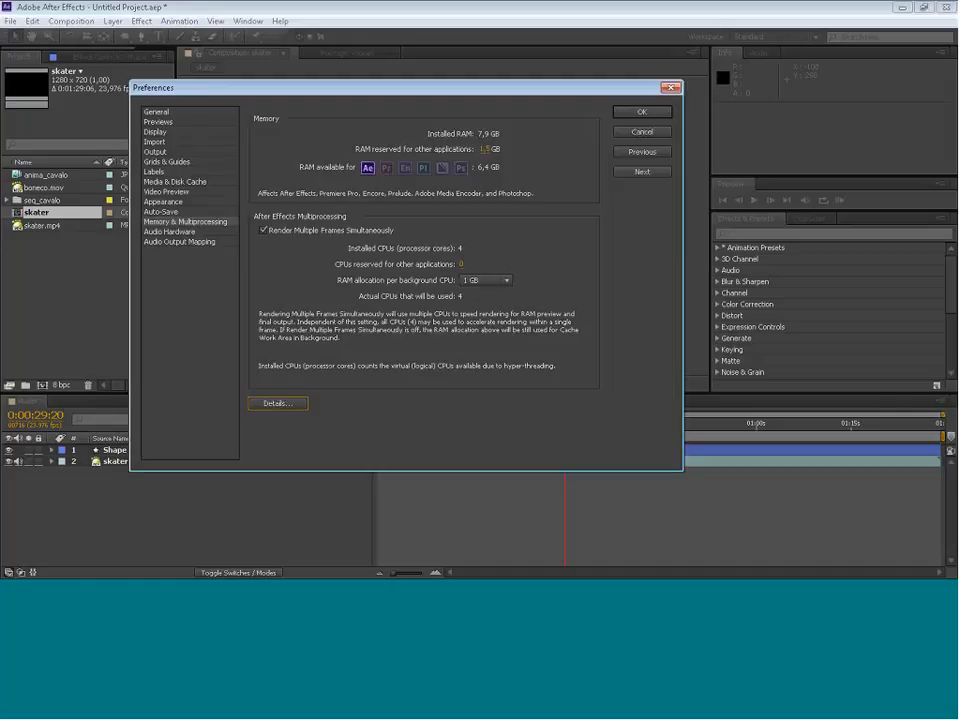
left_click(278, 403)
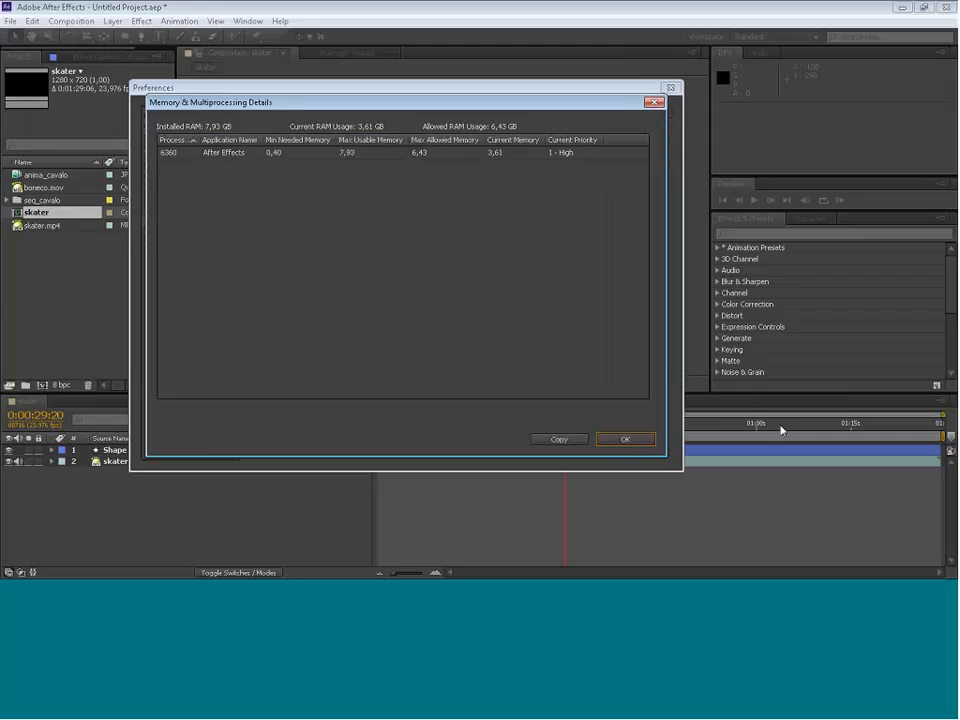
left_click(626, 440)
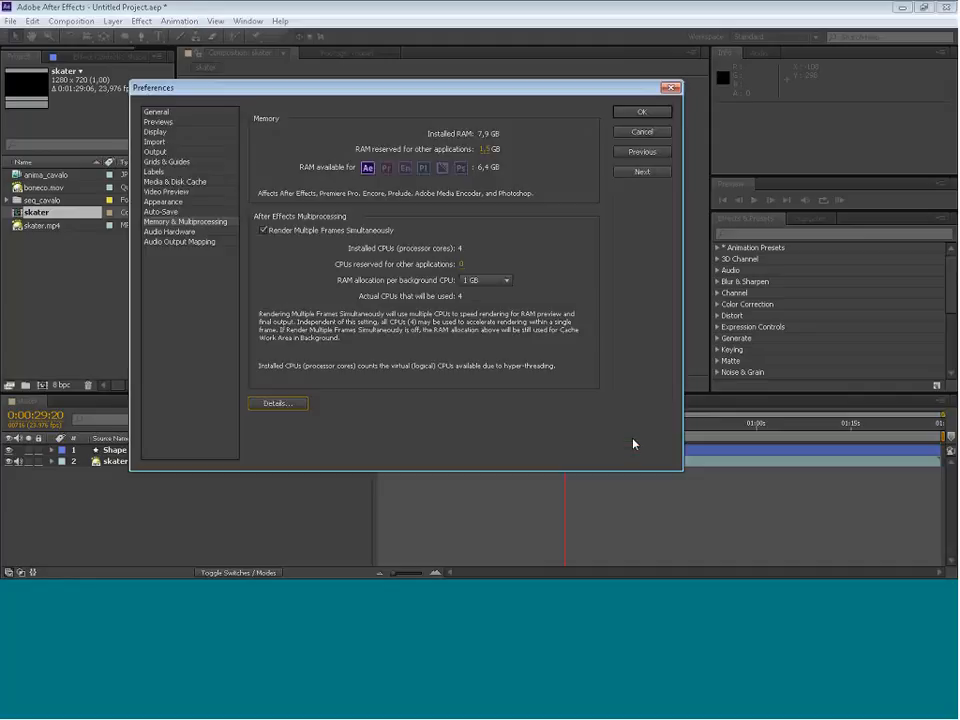
Review the Audio Hardware and Audio Output Mapping preferences and leave the preferences without applying changes.
left_click(185, 232)
left_click(192, 242)
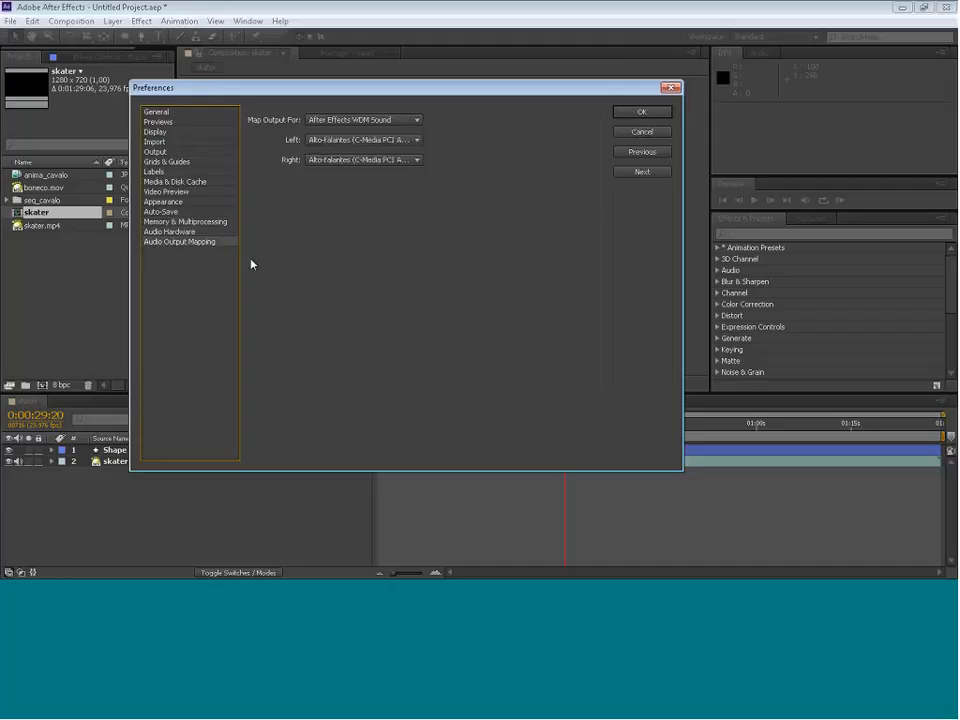
left_click(177, 234)
left_click(196, 243)
left_click(642, 132)
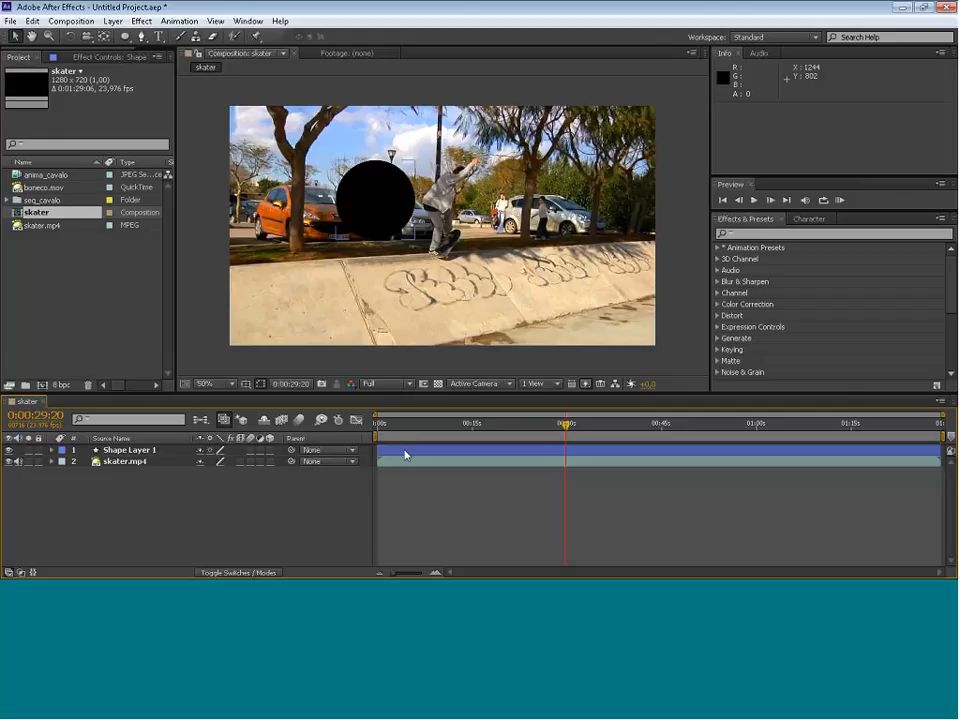
Expand the properties of Shape Layer 1 and look at the skater.mp4 layer's Transform and Audio groups before collapsing them.
left_click(53, 453)
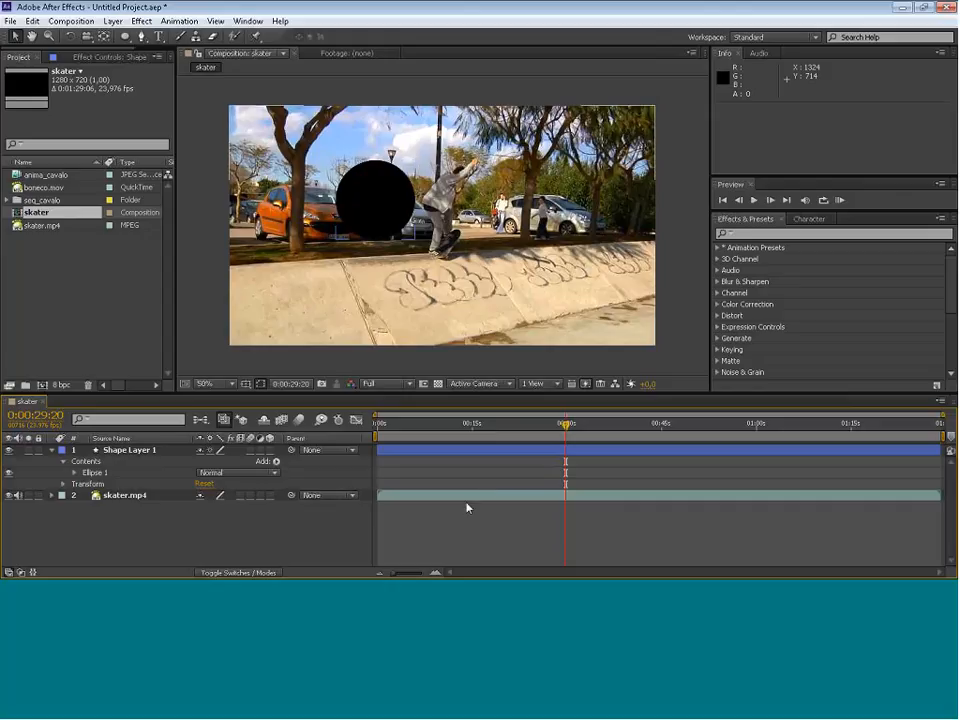
left_click(52, 495)
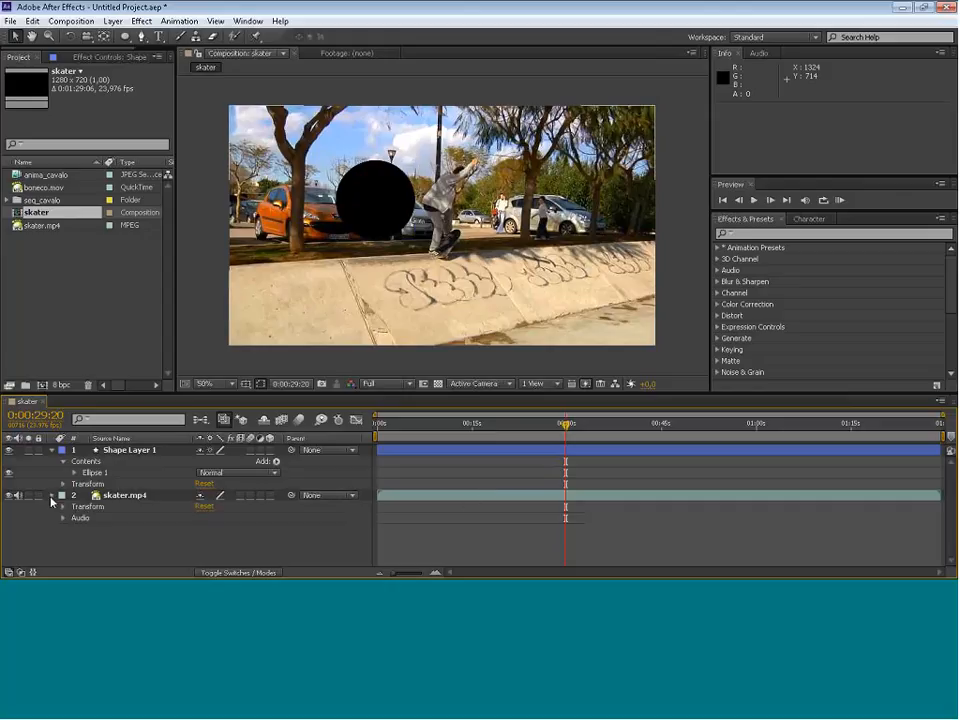
left_click(52, 497)
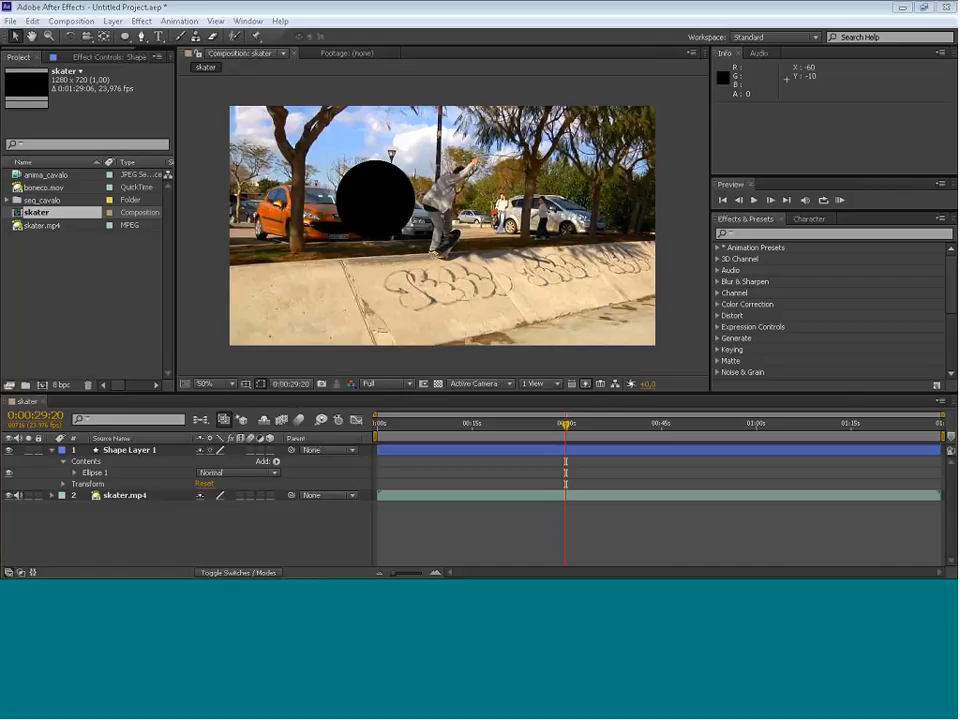
Import trilha1.mp3 from the áudio folder and place it between Shape Layer 1 and skater.mp4 in the skater composition, starting at 0:00:07:17.
left_click(10, 21)
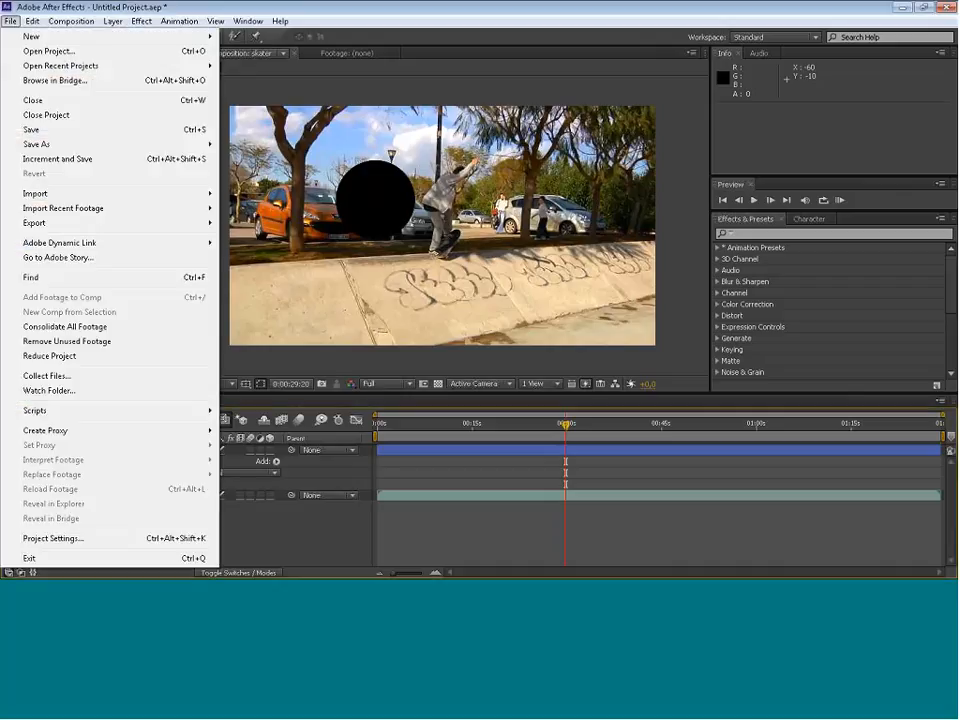
left_click(292, 254)
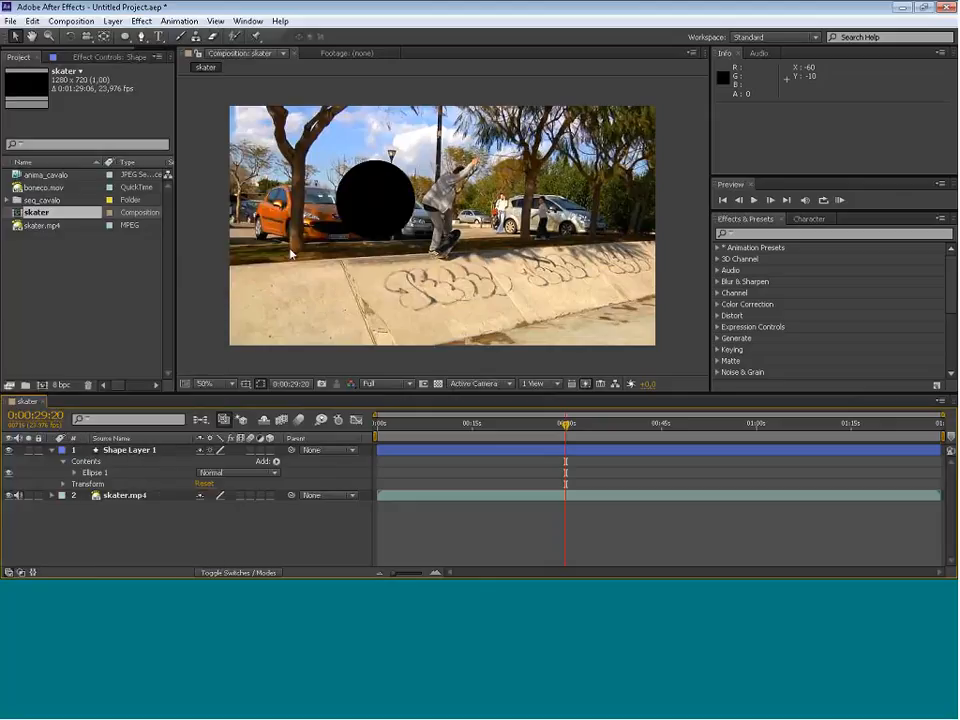
left_click(489, 92)
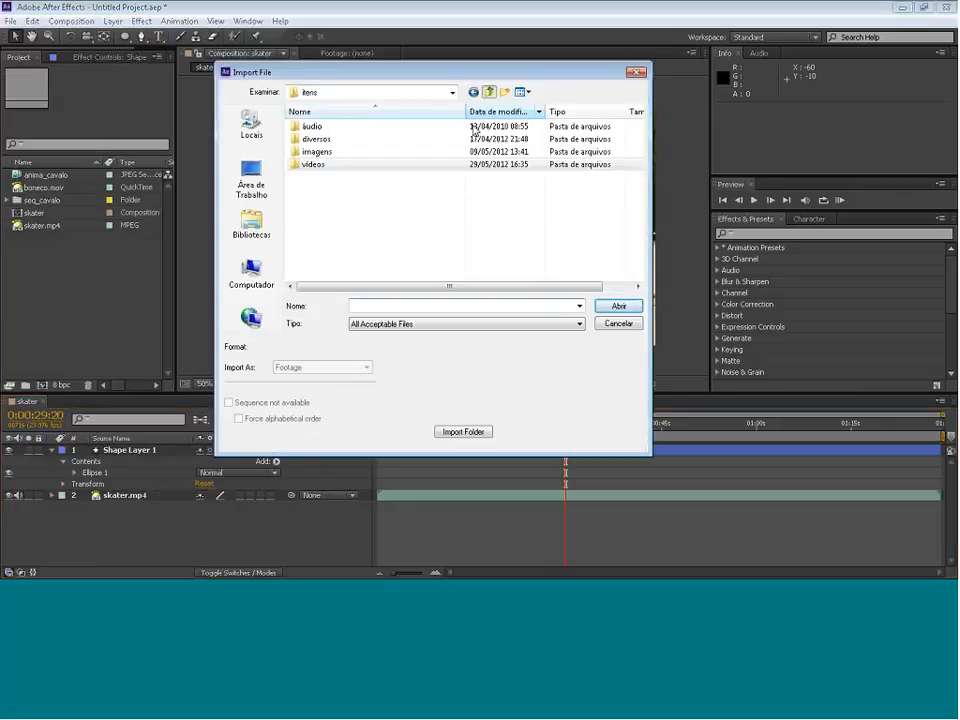
double_click(306, 127)
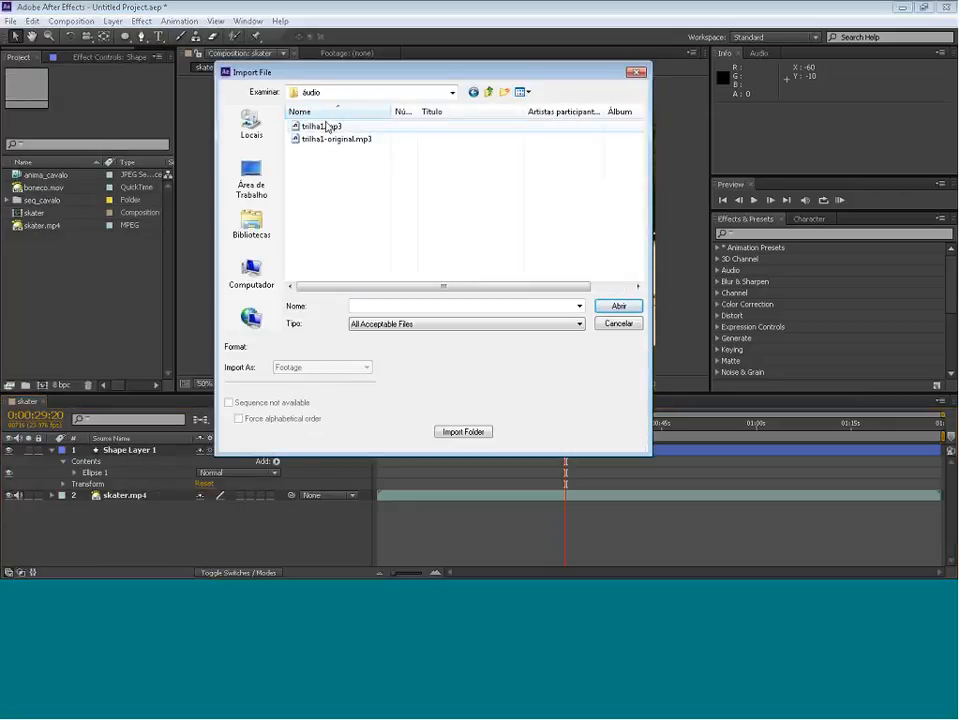
left_click(325, 127)
double_click(325, 127)
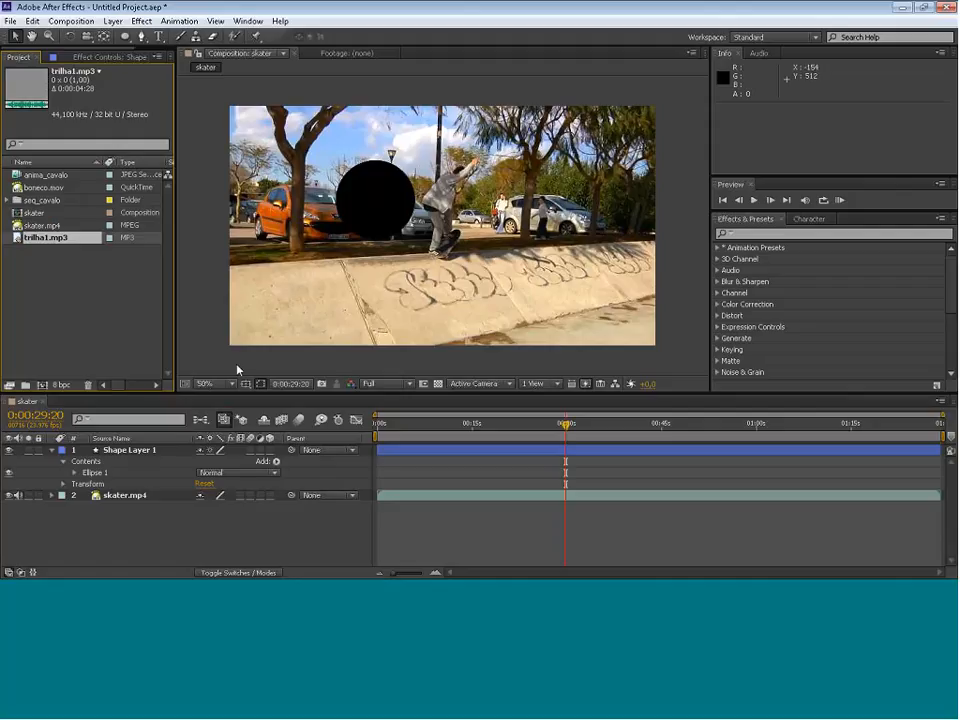
left_click_drag(45, 237, 147, 465)
left_click_drag(392, 494, 442, 498)
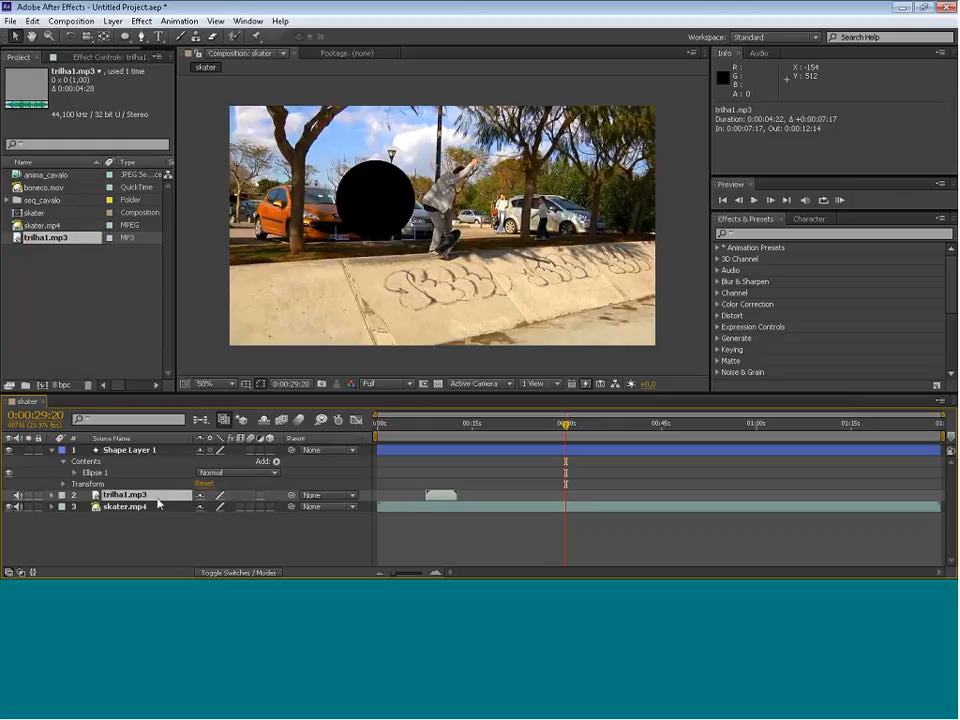
Examine the trilha1.mp3 layer's Audio Levels and Waveform, and collapse its properties.
left_click(52, 494)
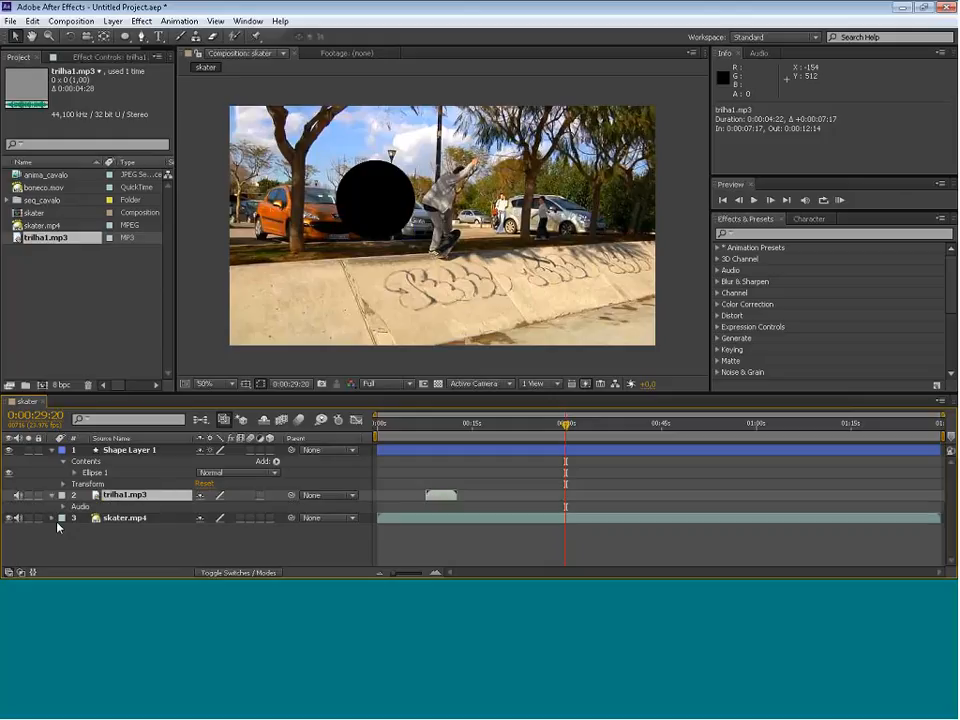
left_click(65, 507)
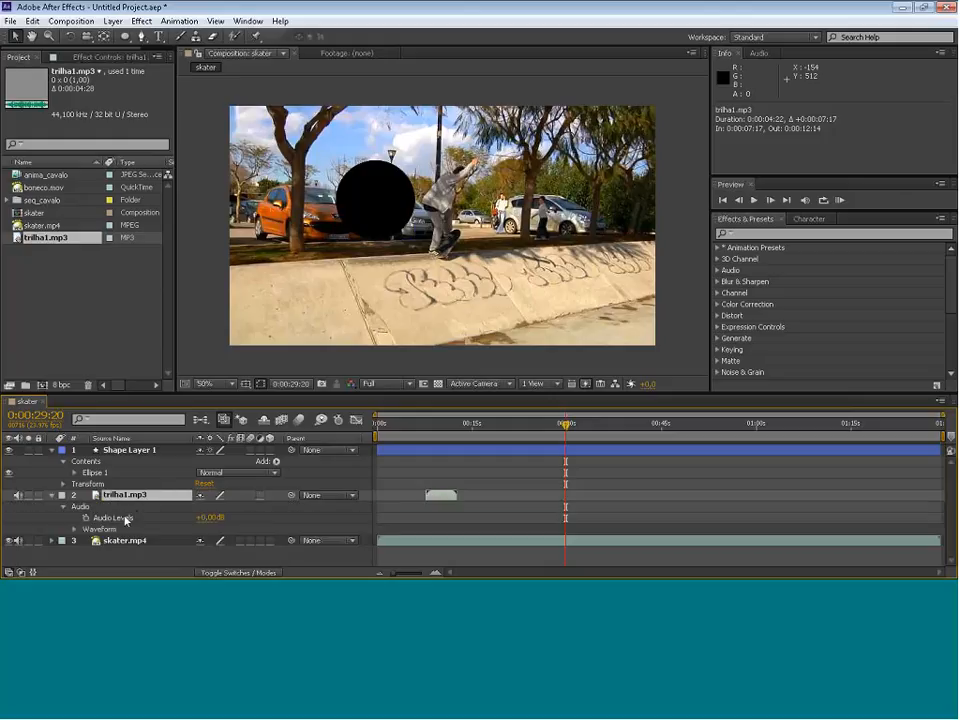
left_click(75, 529)
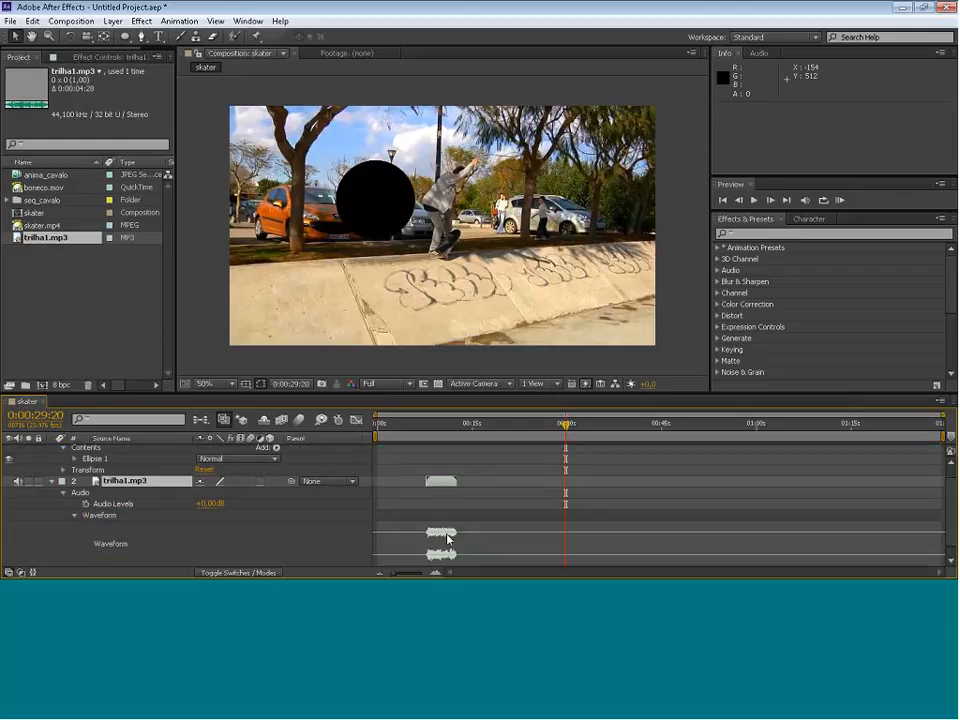
left_click(491, 538)
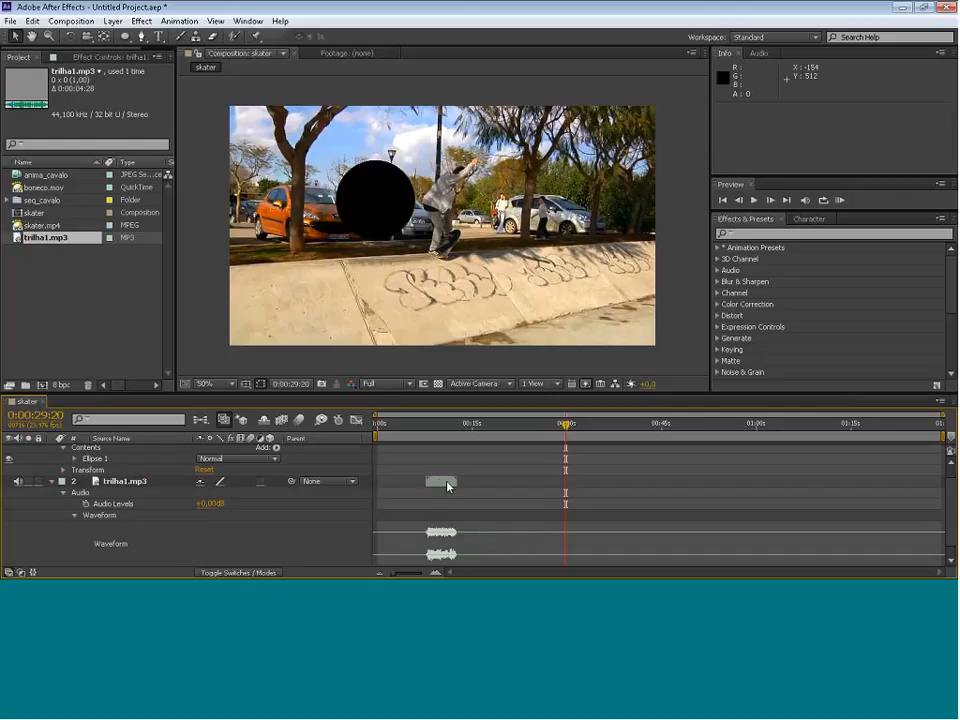
left_click(71, 517)
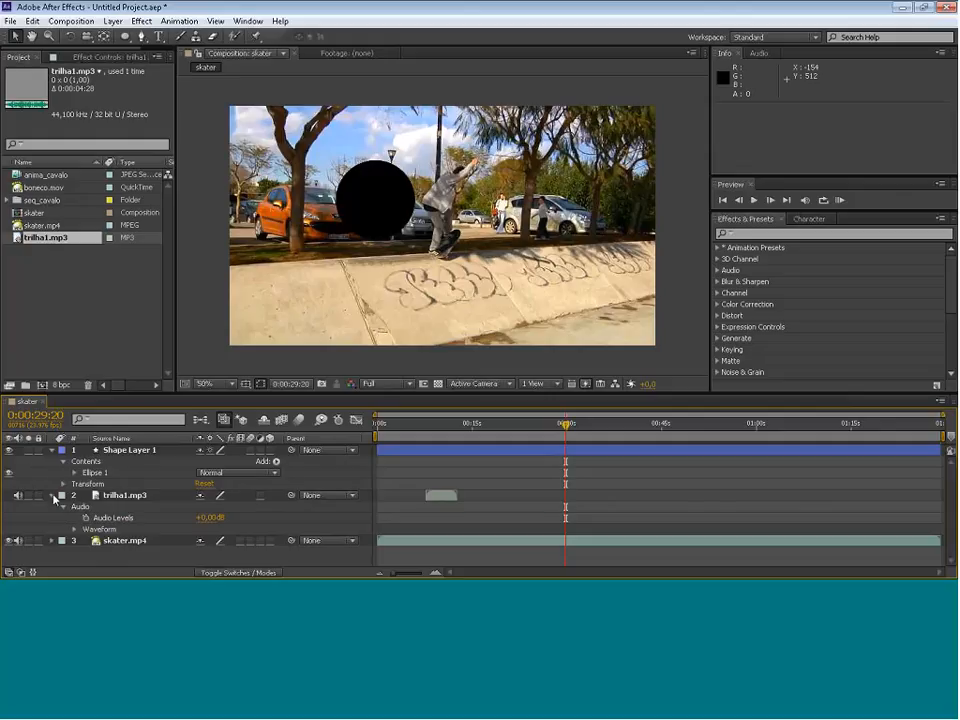
left_click(52, 495)
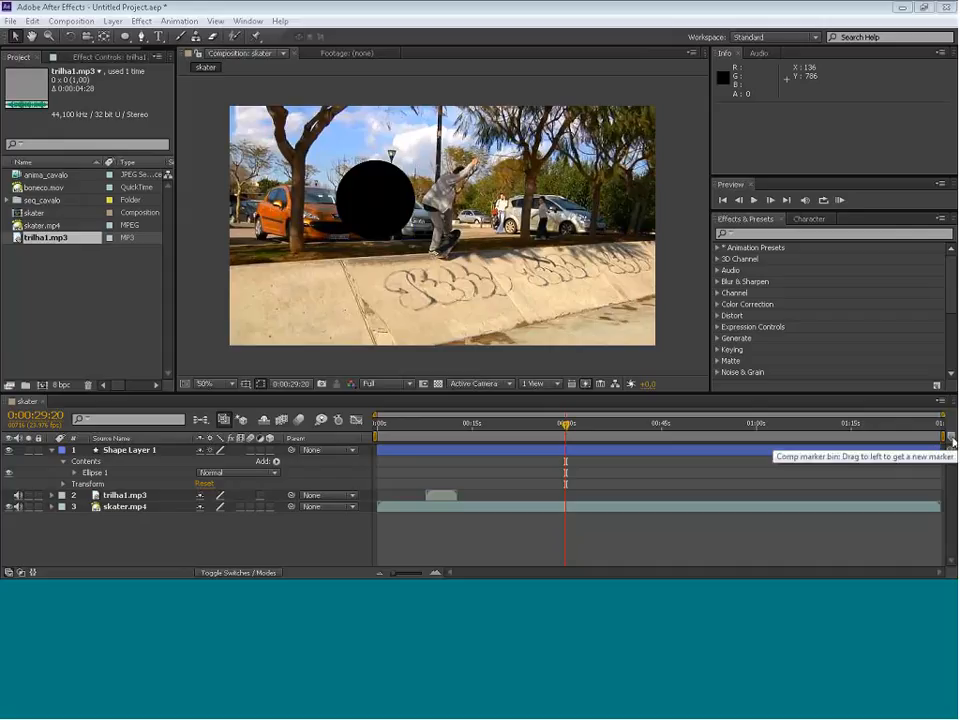
Add composition marker 1 at 0:00:15:04, align the start of trilha1.mp3 with it, and move that layer above Shape Layer 1.
left_click_drag(951, 440, 474, 437)
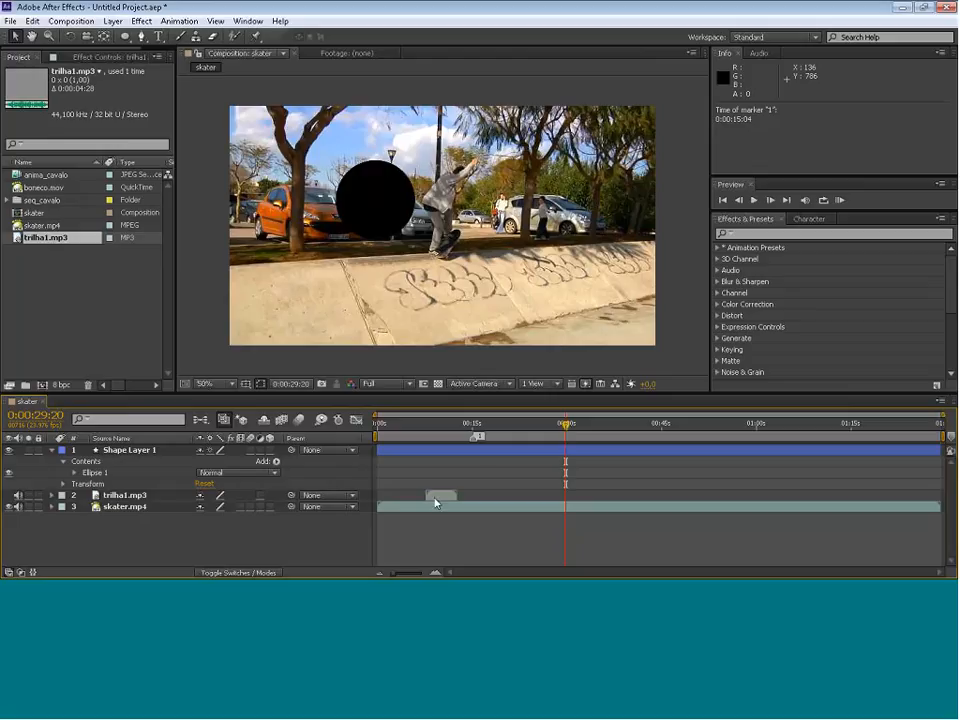
mouse_move(436, 496)
left_mouse_down()
mouse_move(490, 496)
mouse_move(481, 495)
left_mouse_up()
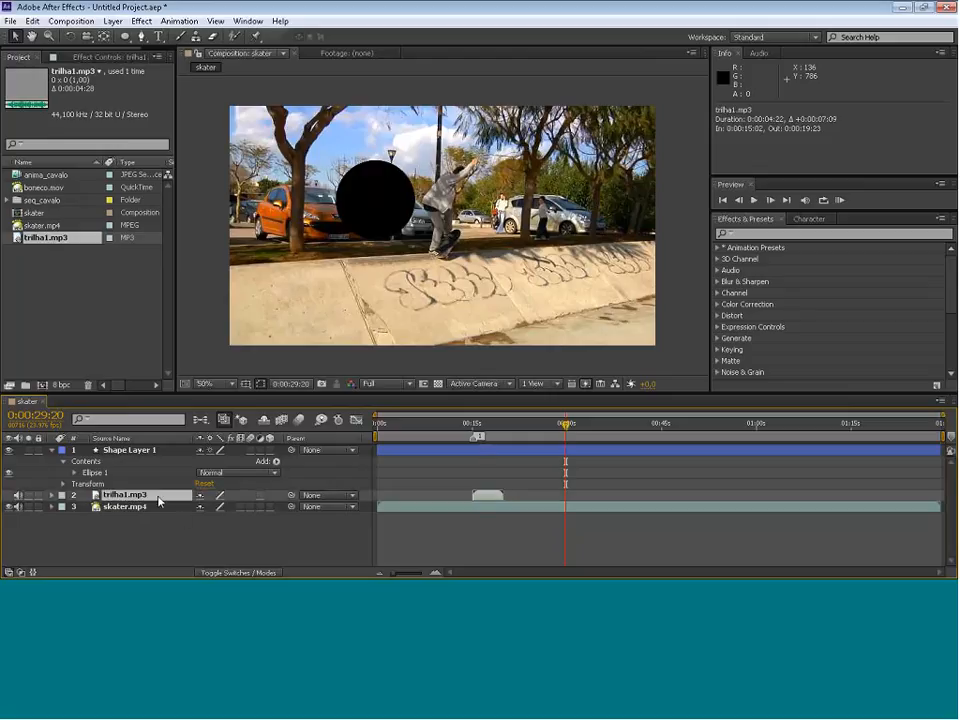
left_click_drag(161, 497, 160, 446)
mouse_move(488, 450)
left_mouse_down()
mouse_move(530, 450)
mouse_move(492, 450)
mouse_move(489, 461)
left_mouse_up()
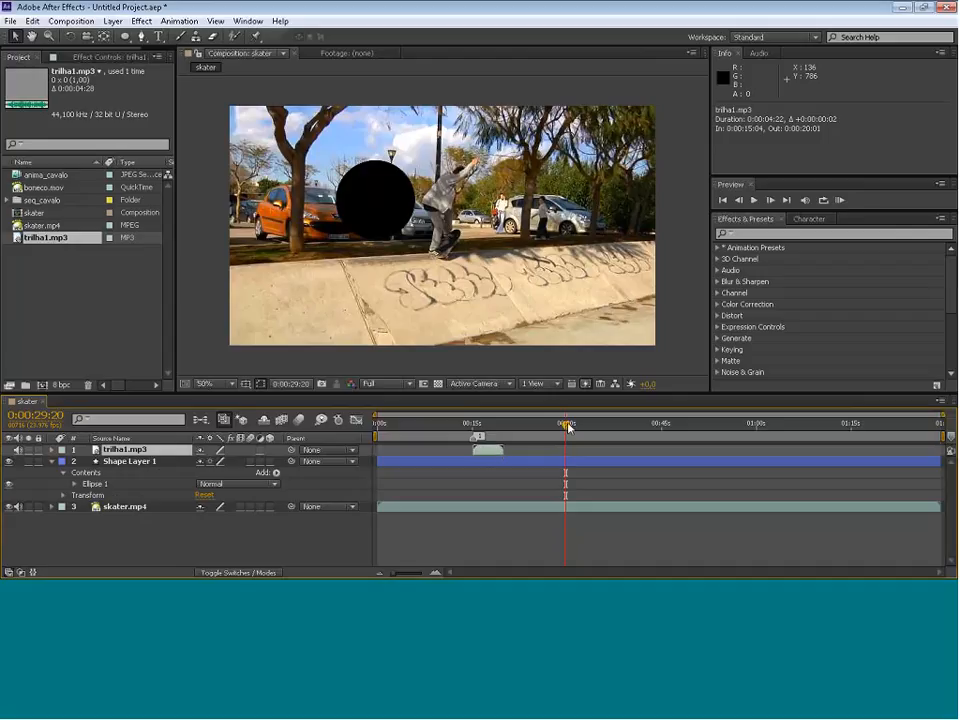
Play the skater composition from just before the marker and again from 0:00:15:19 to check the audio placement.
left_click_drag(506, 425, 471, 428)
key("Caps_Lock")
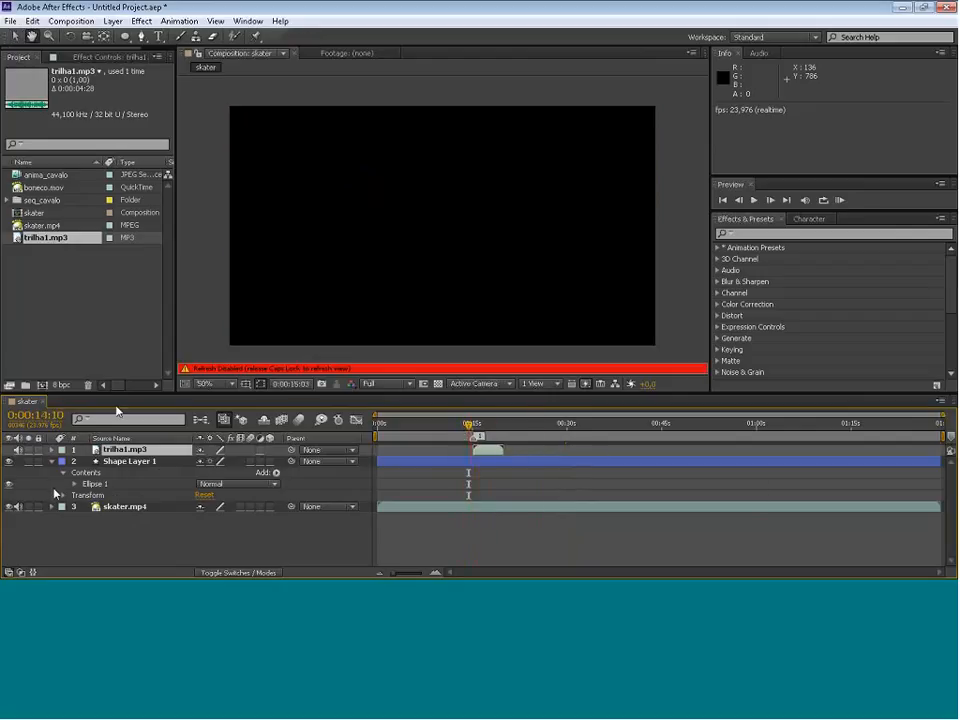
left_click(476, 425)
key("Caps_Lock")
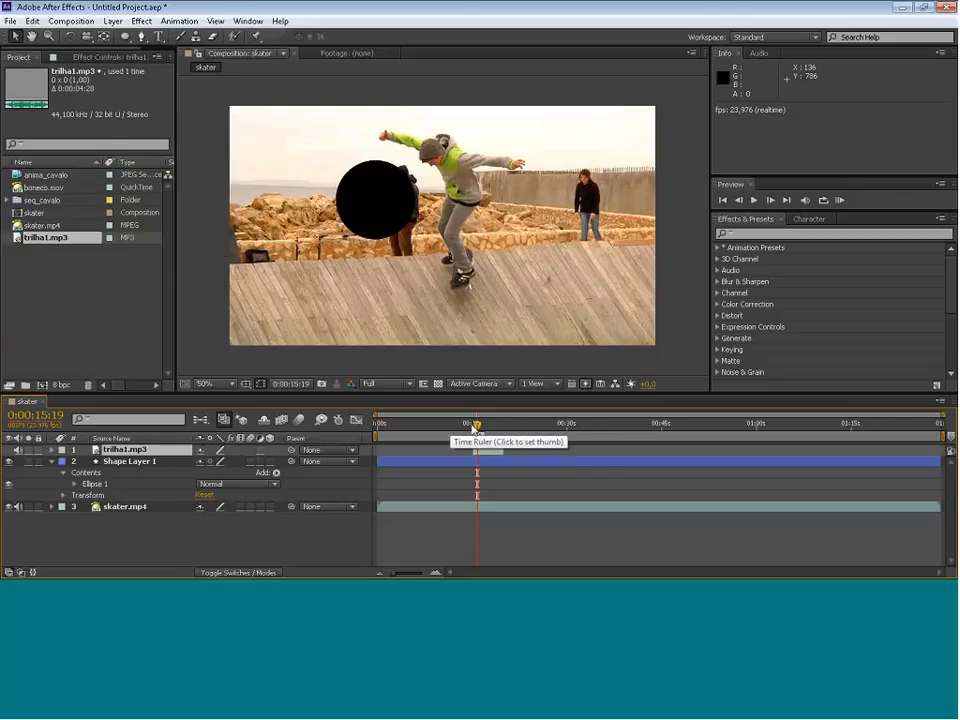
key("space")
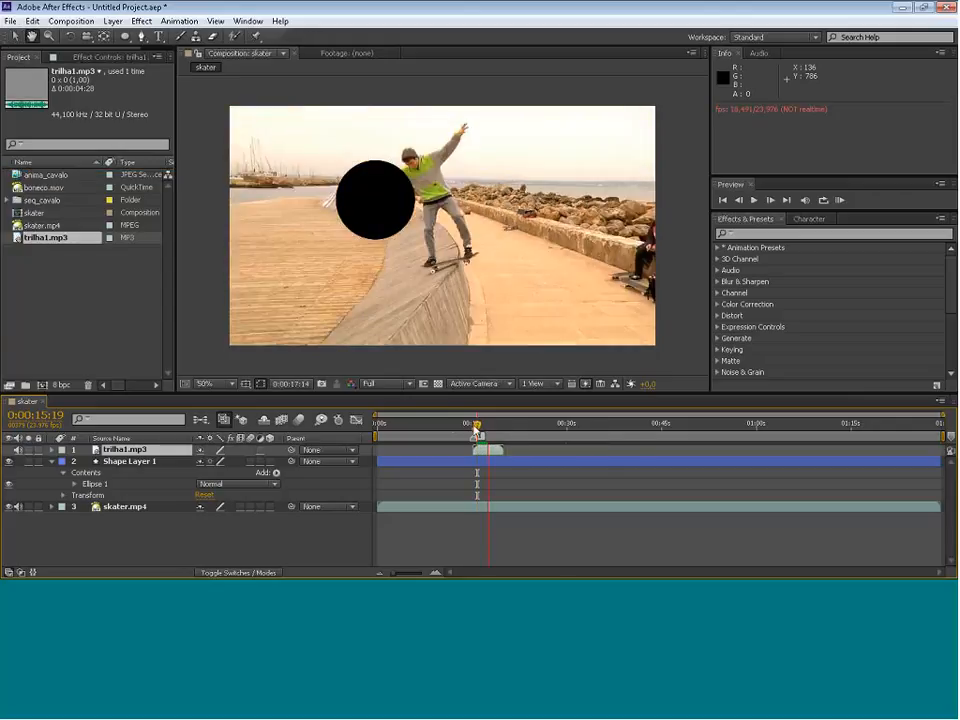
Run a RAM preview of the skater composition with the time set at 0:00:14:00, and stop playback.
left_click(475, 428)
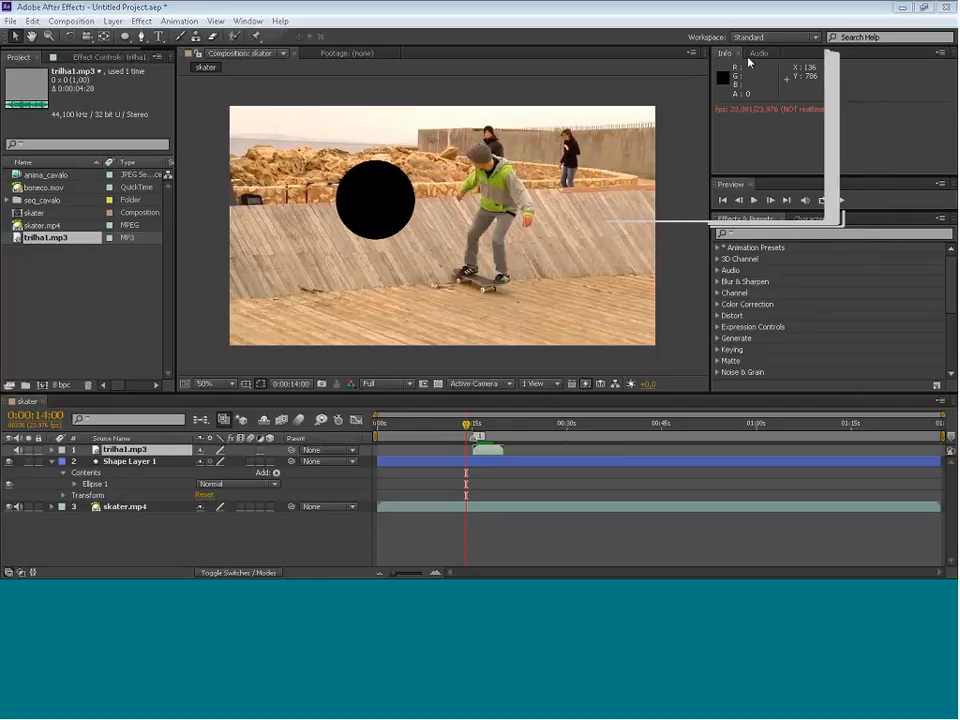
left_click(838, 199)
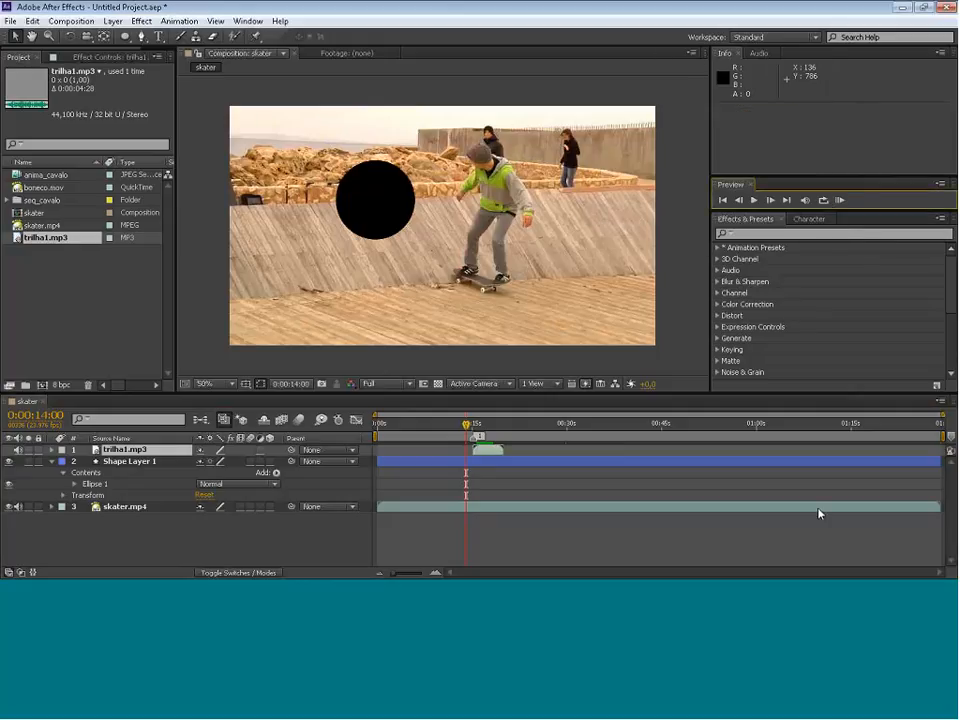
left_click(839, 201)
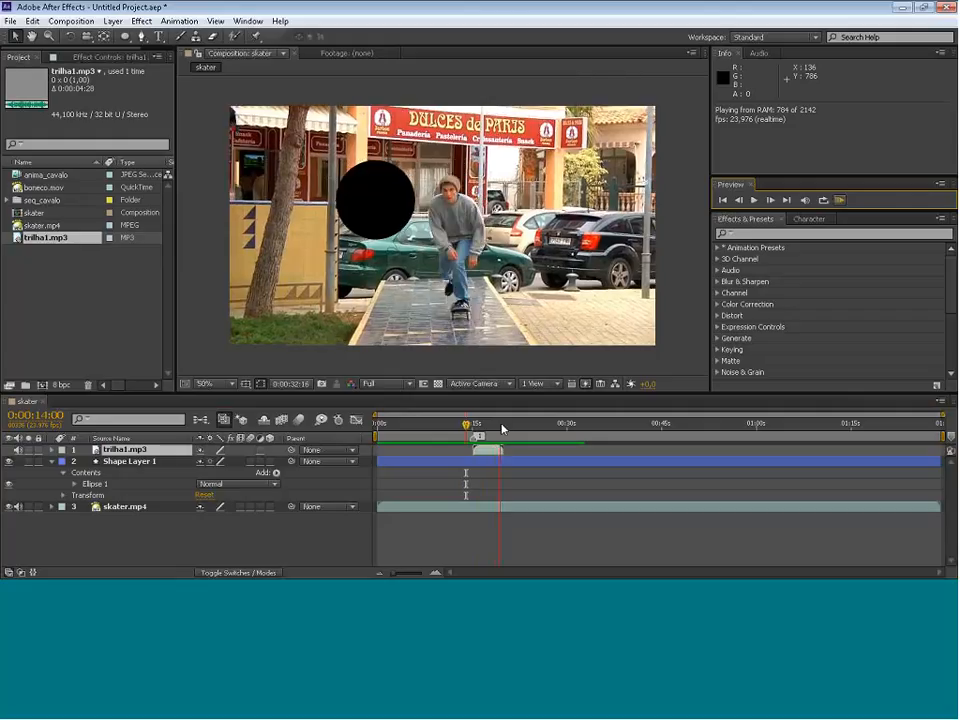
key("space")
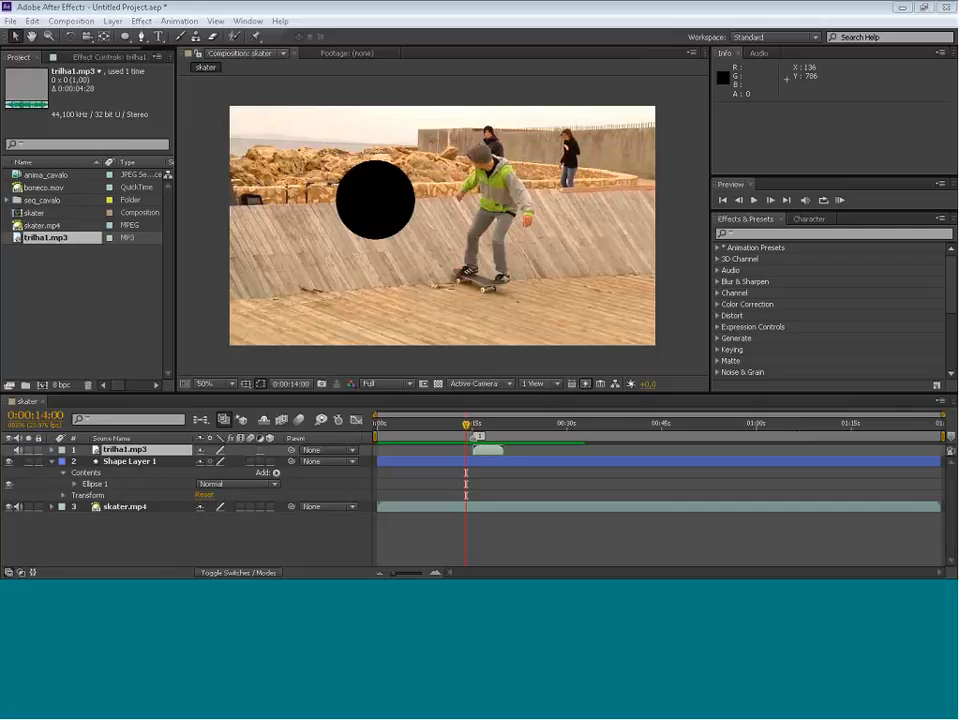
left_click(118, 343)
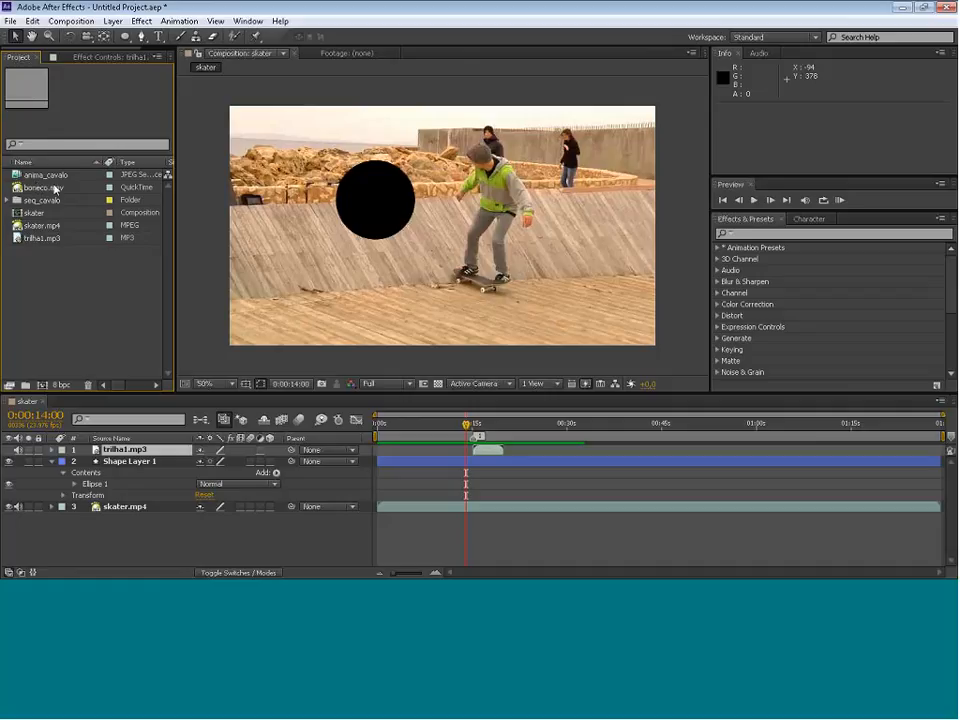
left_click_drag(55, 188, 43, 389)
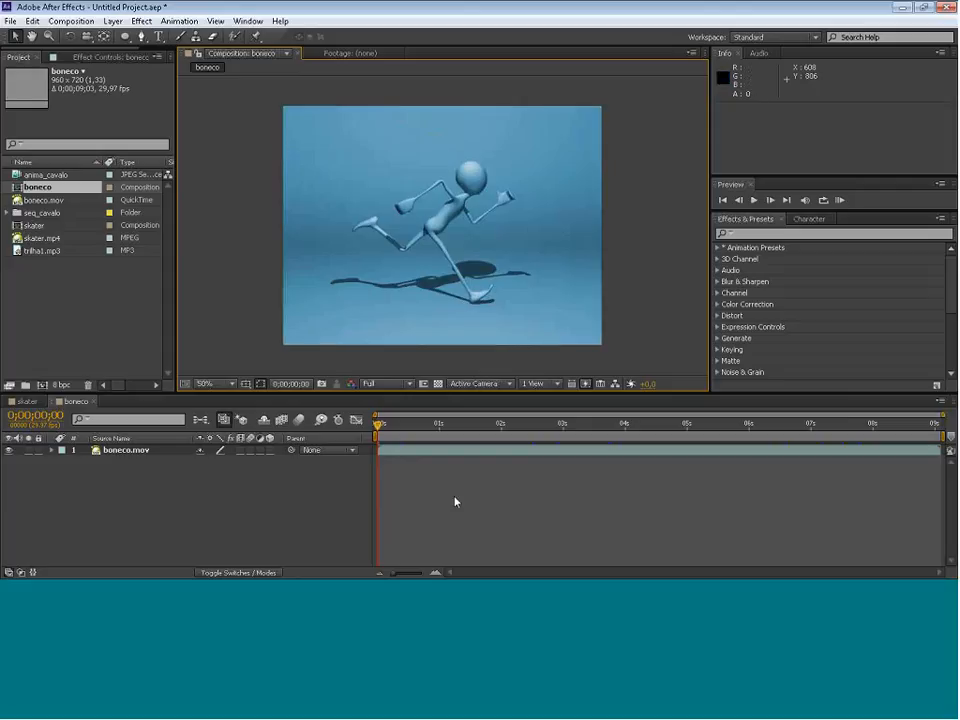
left_click(415, 490)
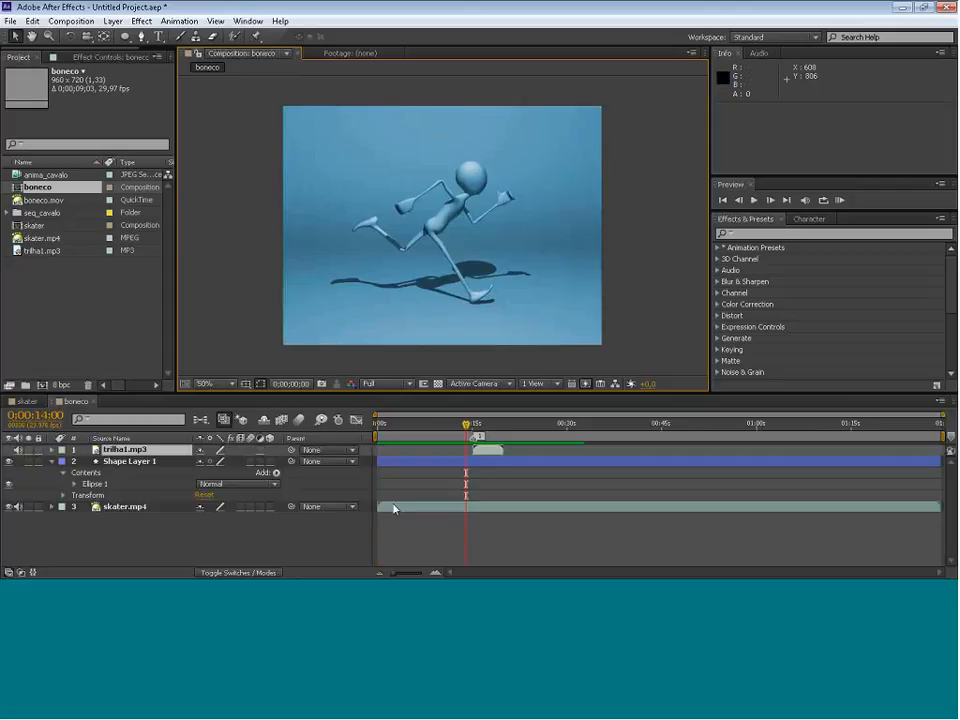
key("ctrl+z")
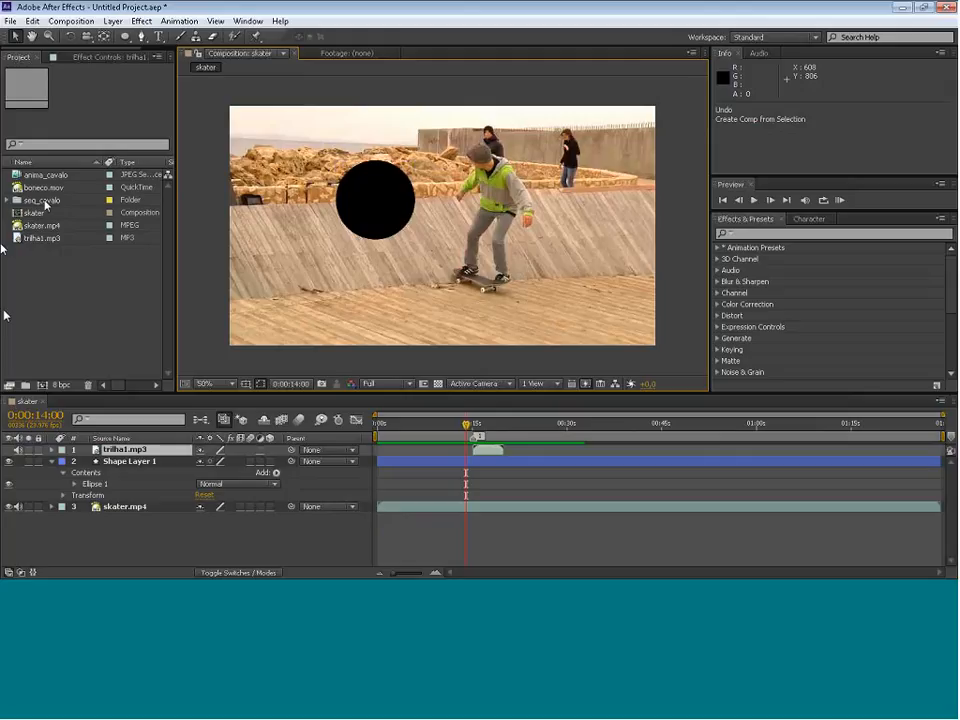
Create a new composition from the boneco.mov footage and play its opening second.
left_click_drag(27, 191, 42, 385)
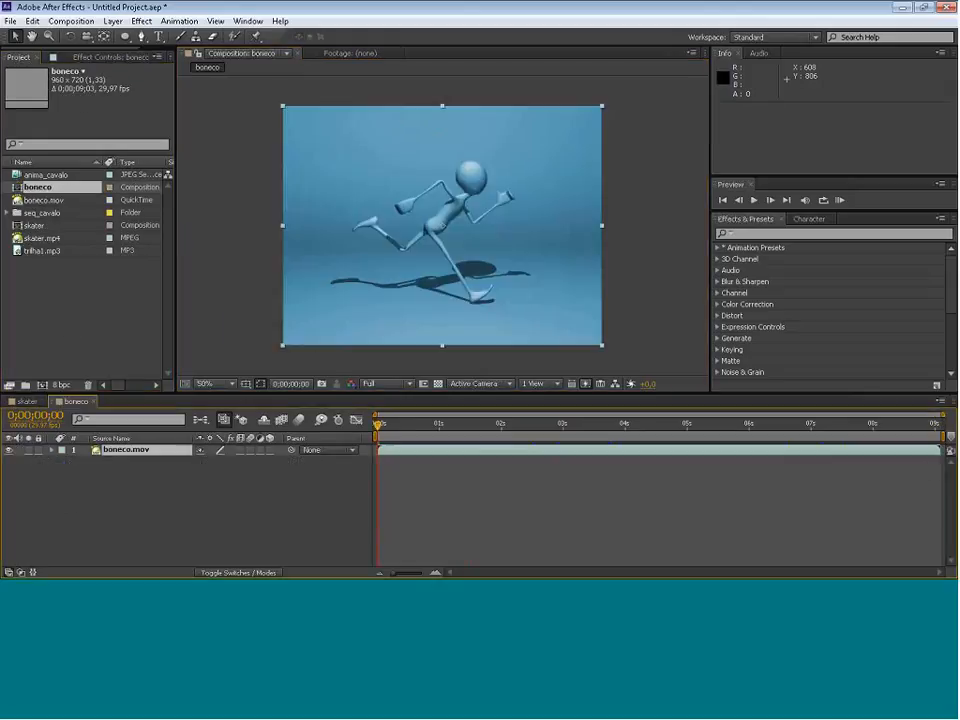
left_click(602, 356)
key("Caps_Lock")
key("space")
key("Caps_Lock")
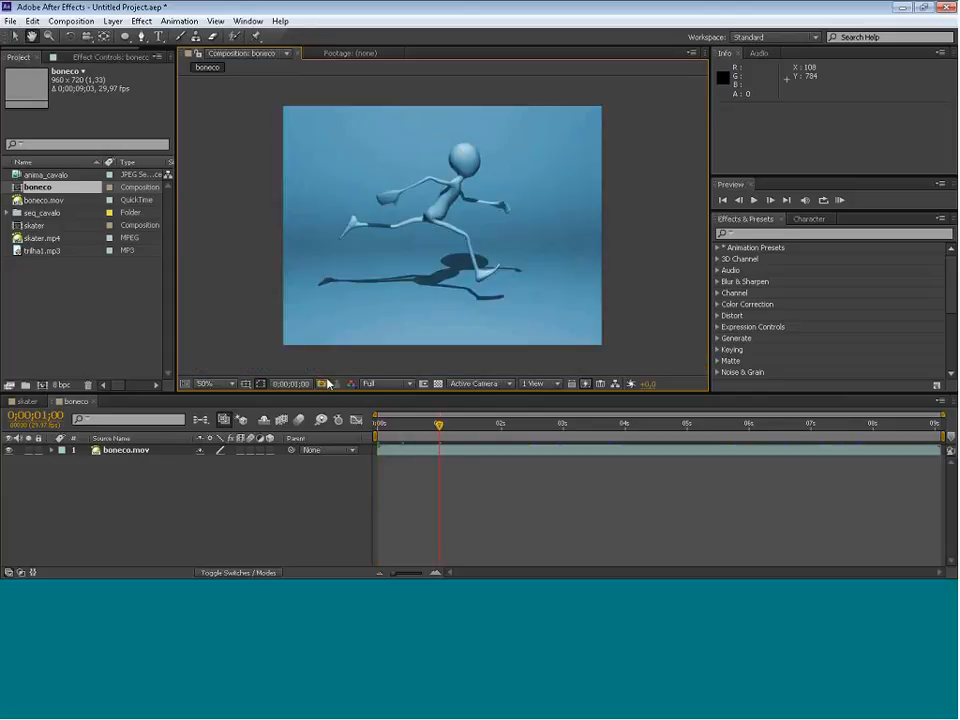
Play the boneco composition from its first frame, stop it, and return the current time to 0;00;00;00.
left_click(377, 429)
key("space")
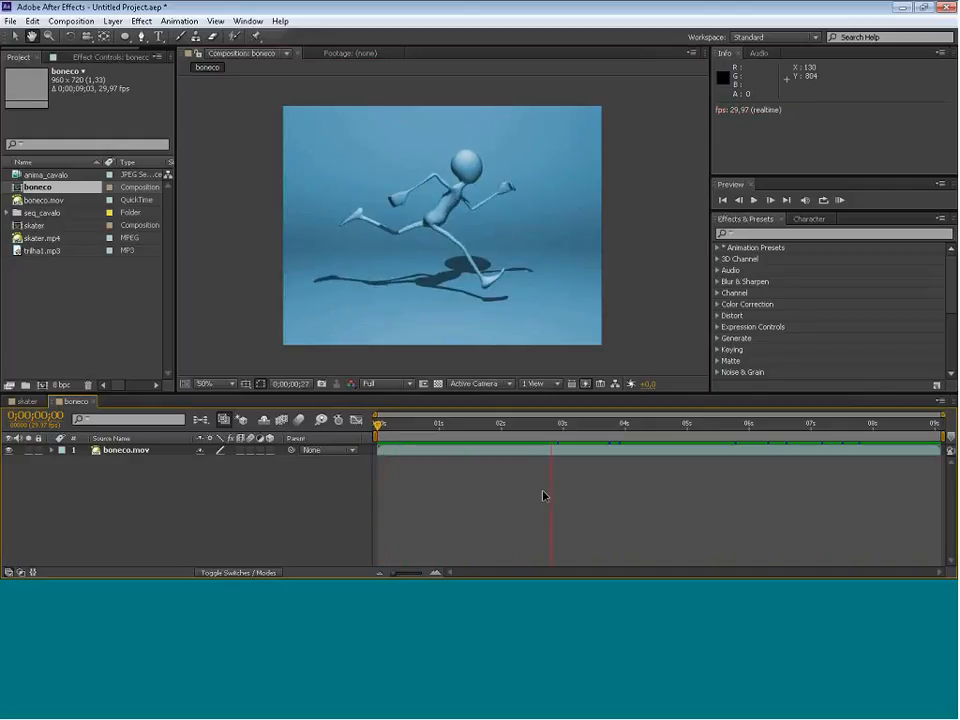
left_click(333, 515)
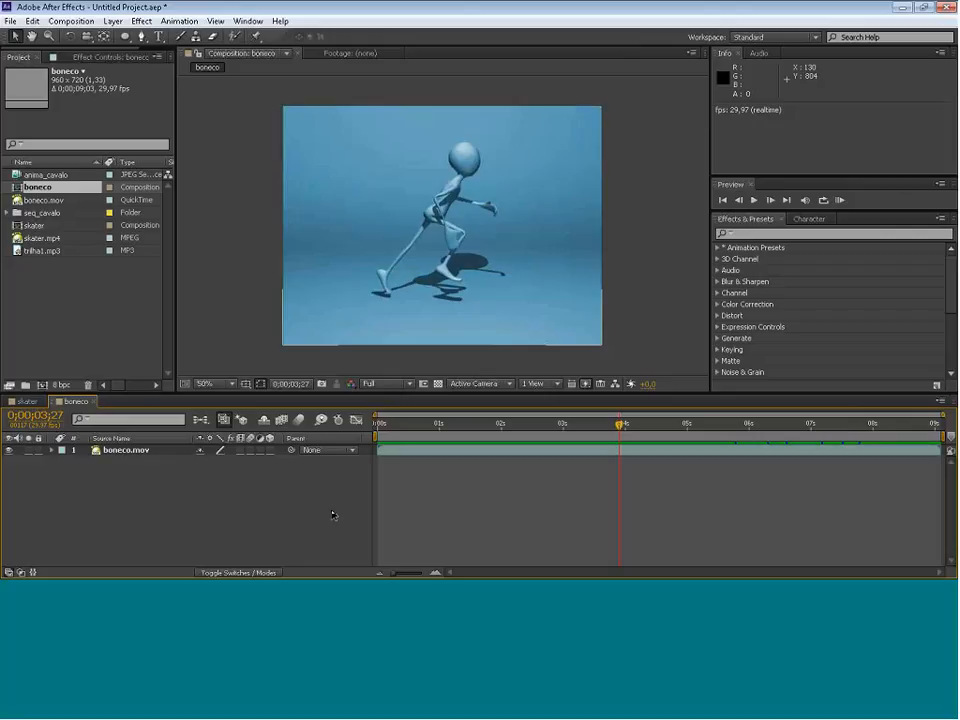
left_click_drag(620, 424, 520, 424)
left_click_drag(421, 433, 352, 433)
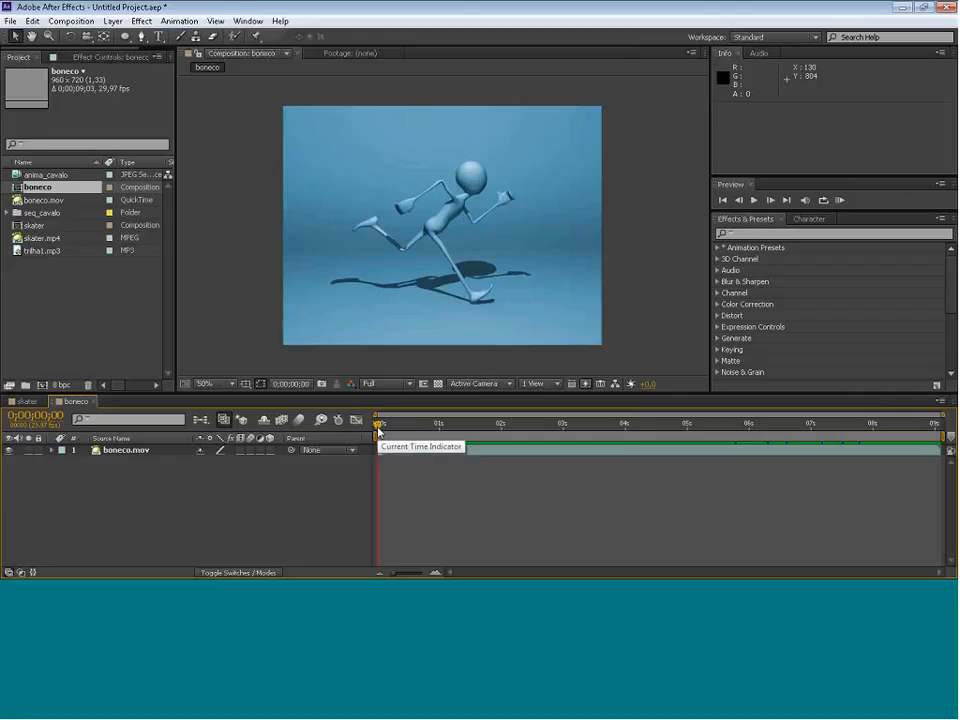
Expand the seq_cavalo folder and examine the thumbnails of its frames from anima_cavalo_00000.jpg through anima_cavalo_00007.jpg.
left_click(90, 326)
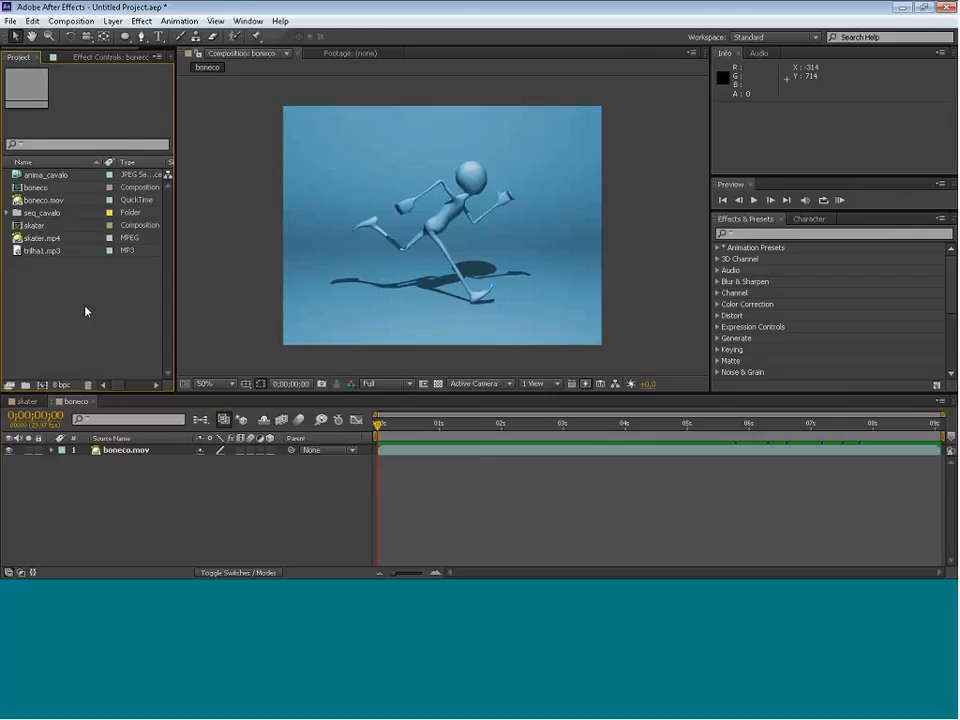
left_click(9, 214)
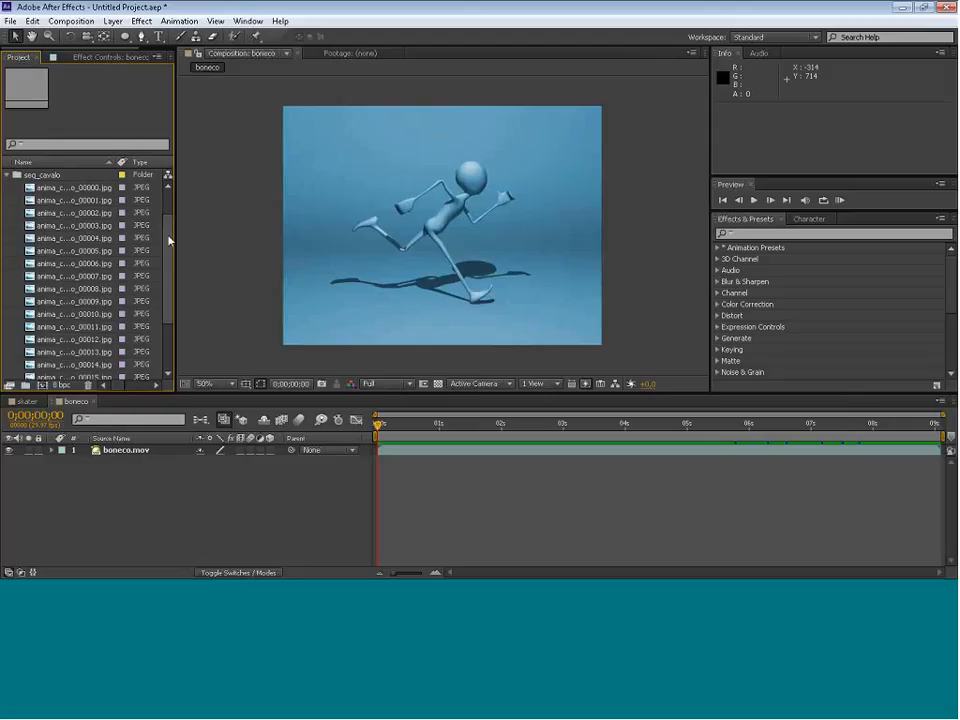
left_click(45, 188)
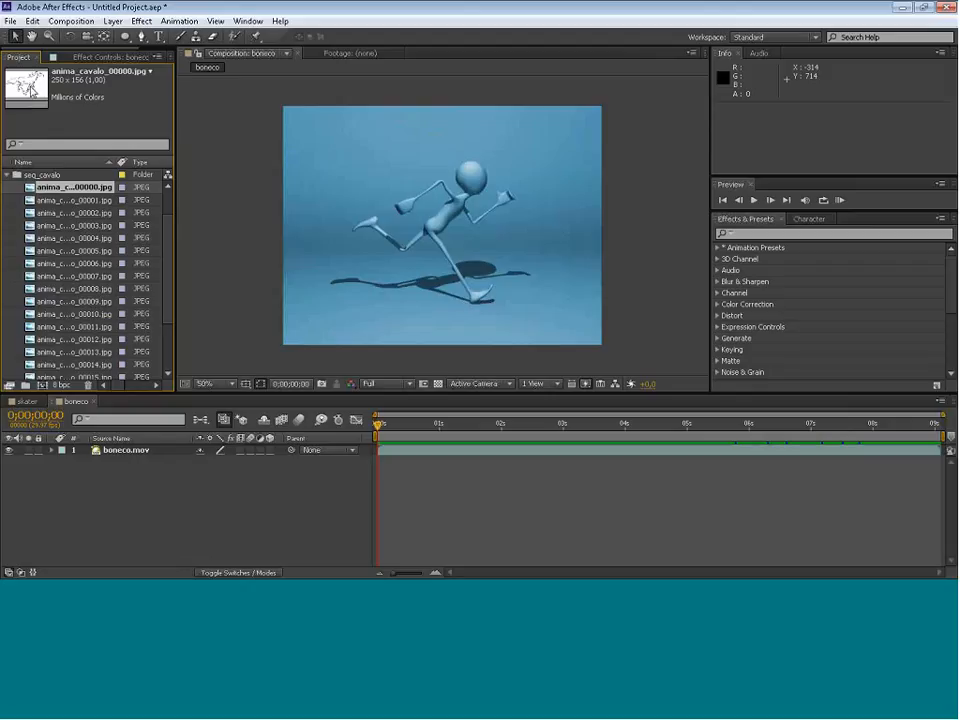
key("Down")
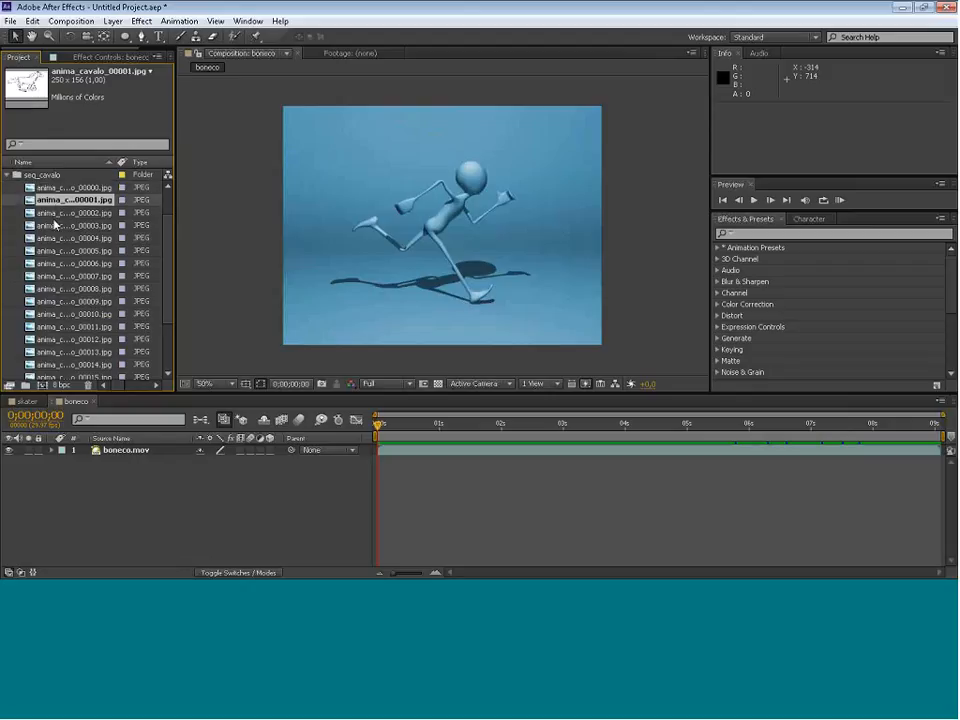
key("Down")
key("Down")
key("Down")
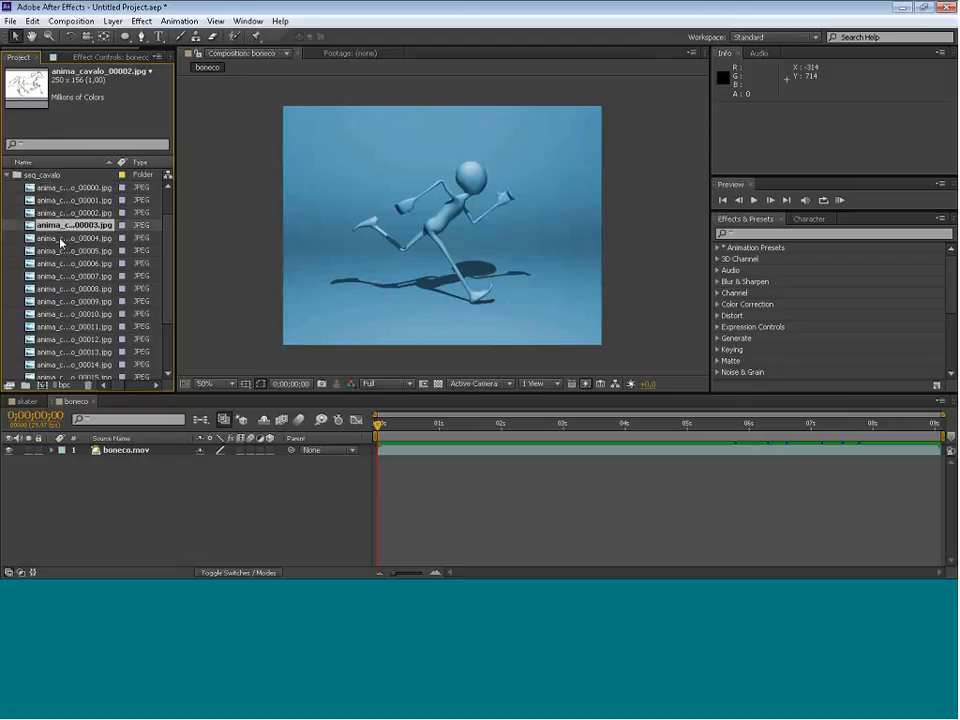
key("Down")
key("Down")
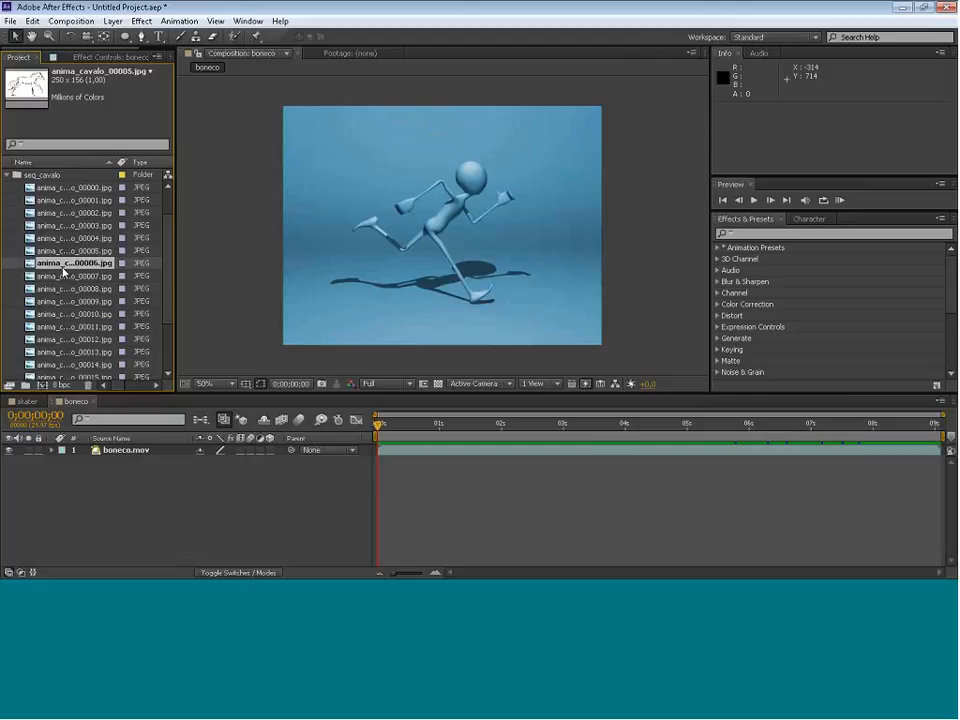
key("Down")
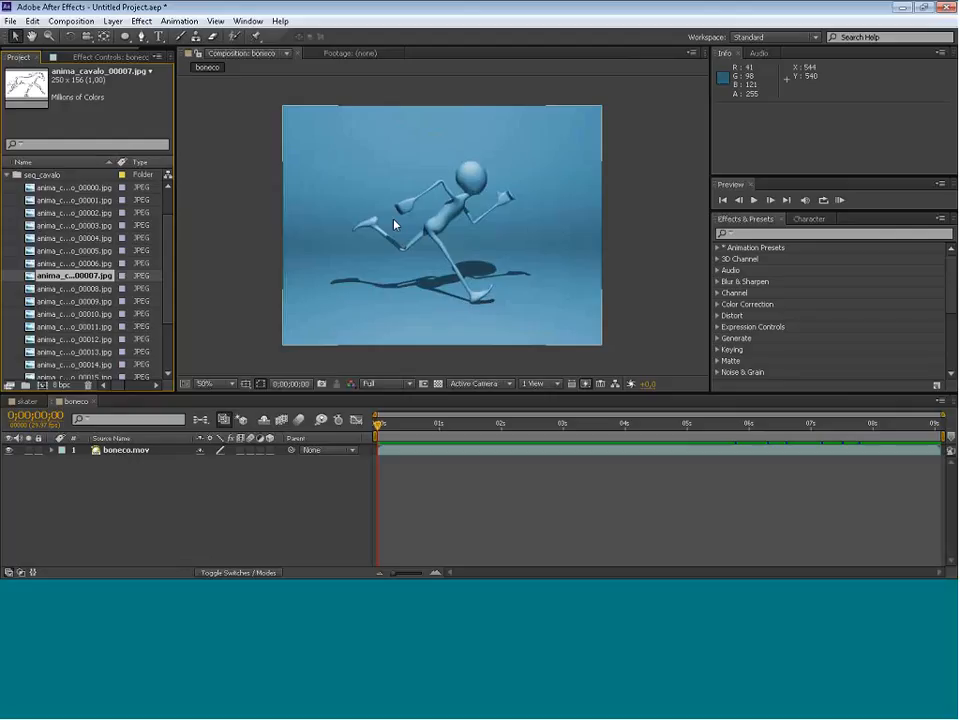
left_click(67, 188)
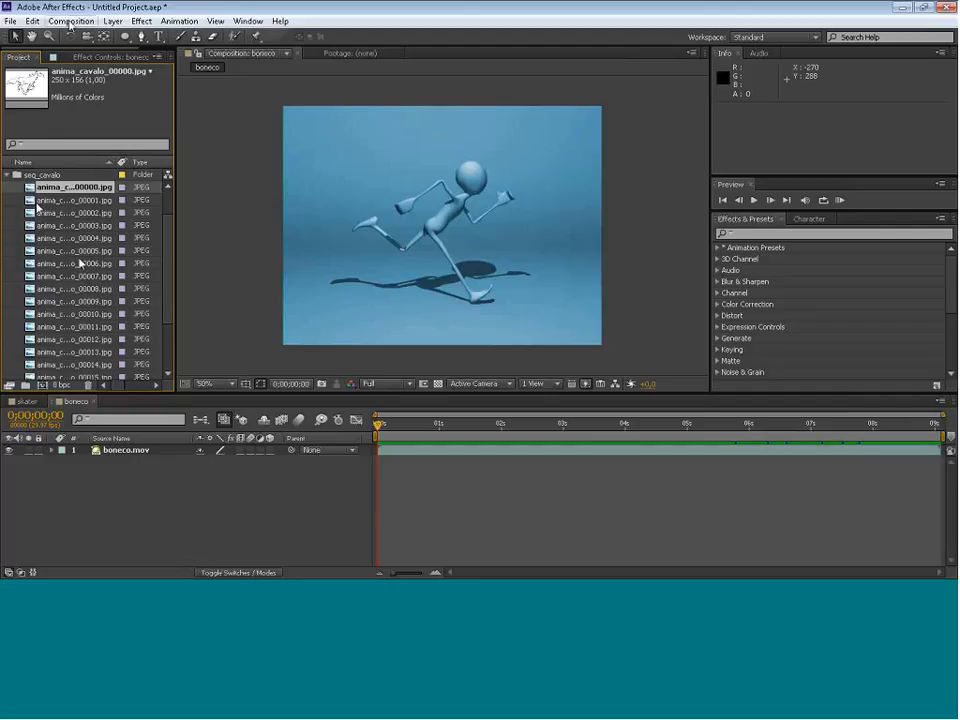
left_click(62, 21)
left_click(109, 38)
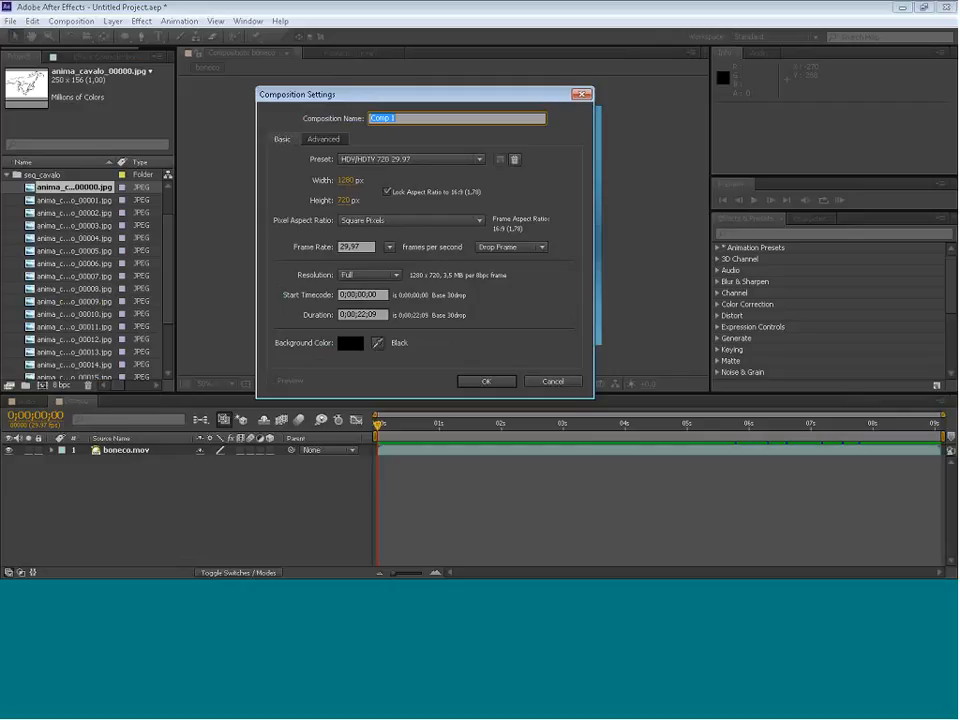
left_click(572, 384)
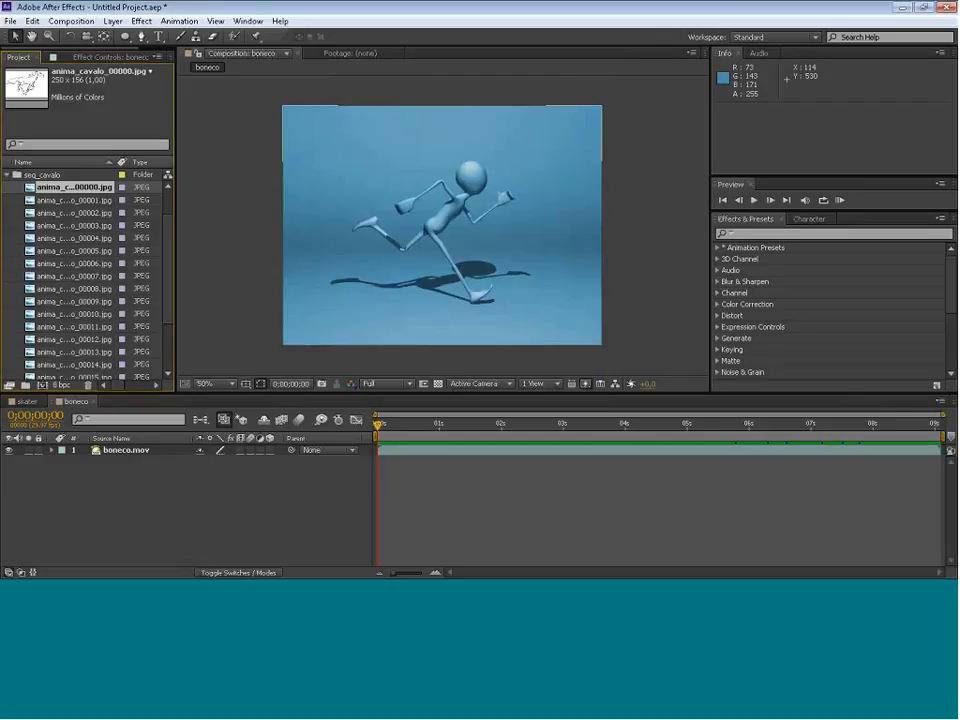
Look through the complete list of JPEG frames inside the seq_cavalo folder, down to anima_cavalo_00017.jpg.
left_click(35, 175)
left_click(70, 187)
scroll(167, 288, "down", 1)
scroll(167, 288, "down", 2)
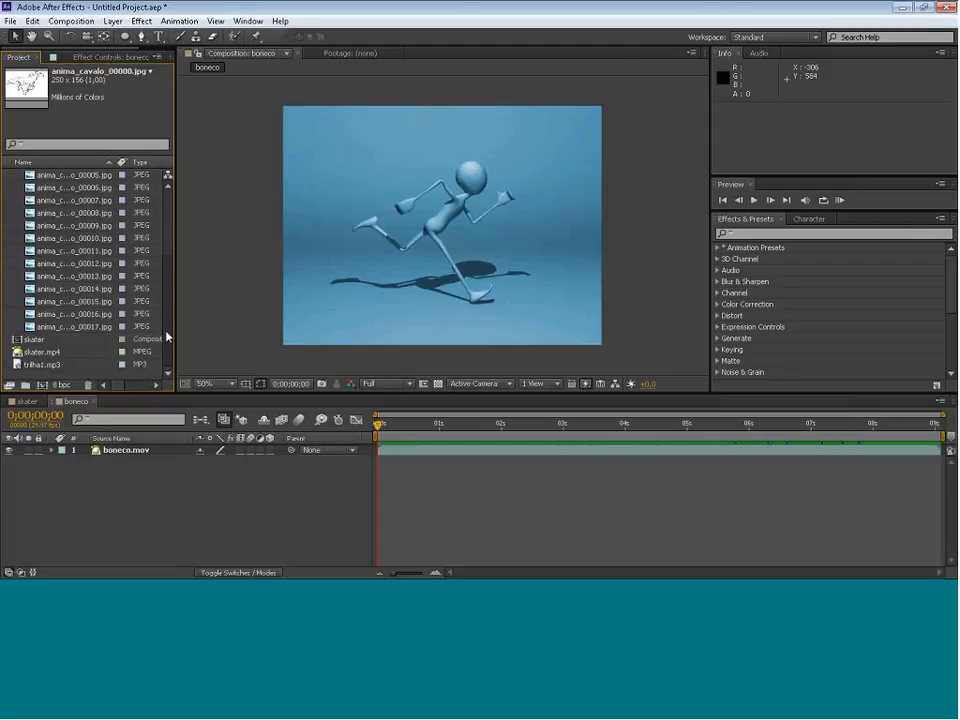
scroll(168, 300, "up", 1)
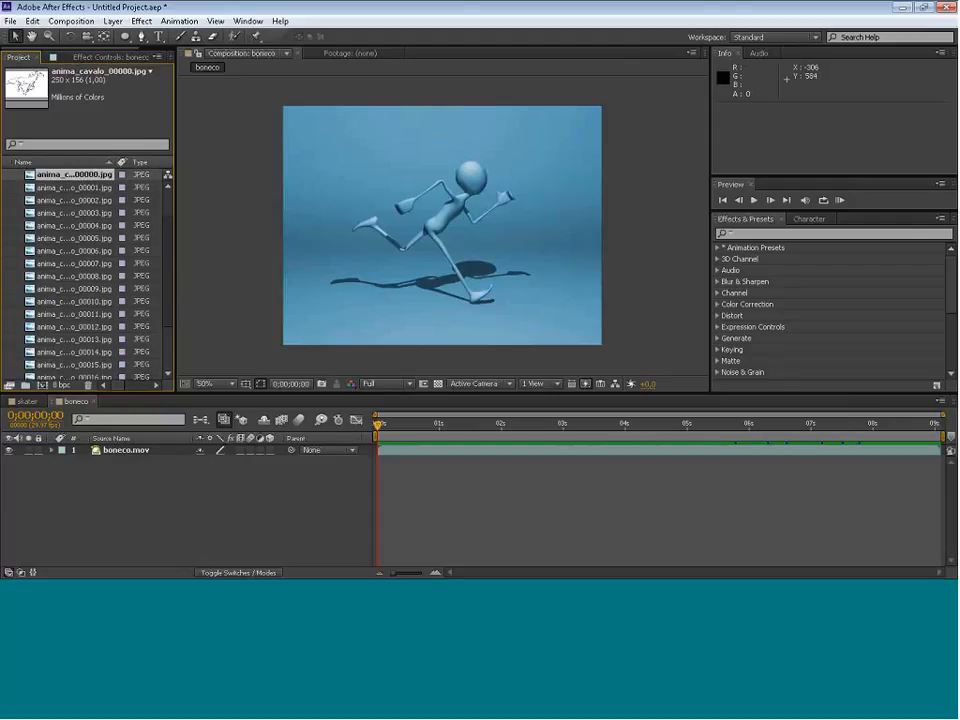
scroll(170, 315, "down", 2)
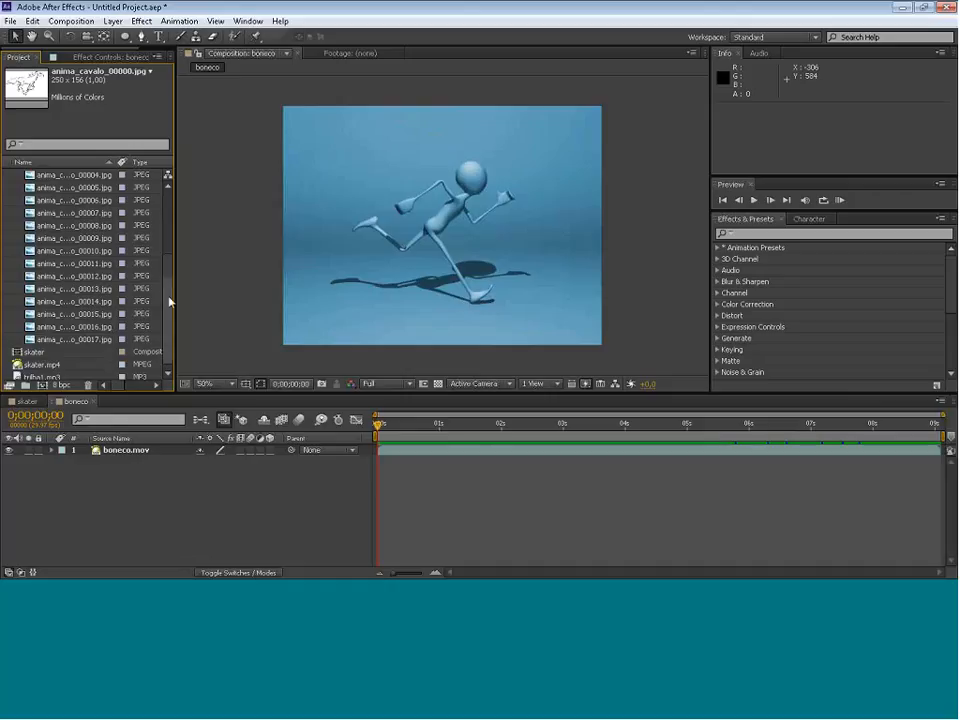
left_click_drag(170, 300, 171, 223)
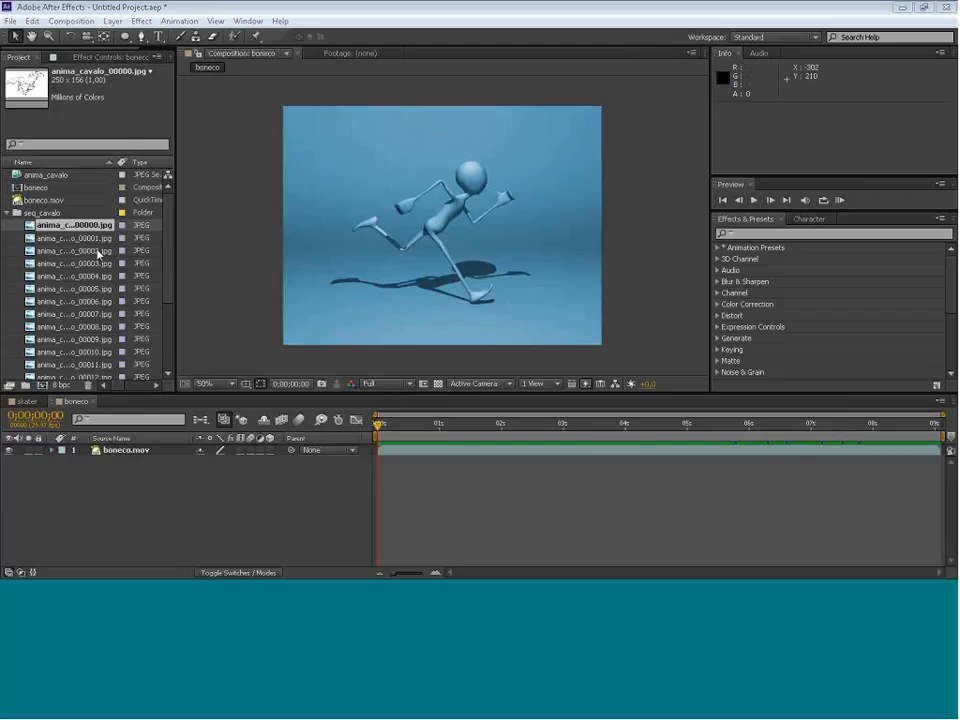
Create a new composition from the anima_cavalo_00000.jpg image and show it at 100% magnification.
left_click(68, 229)
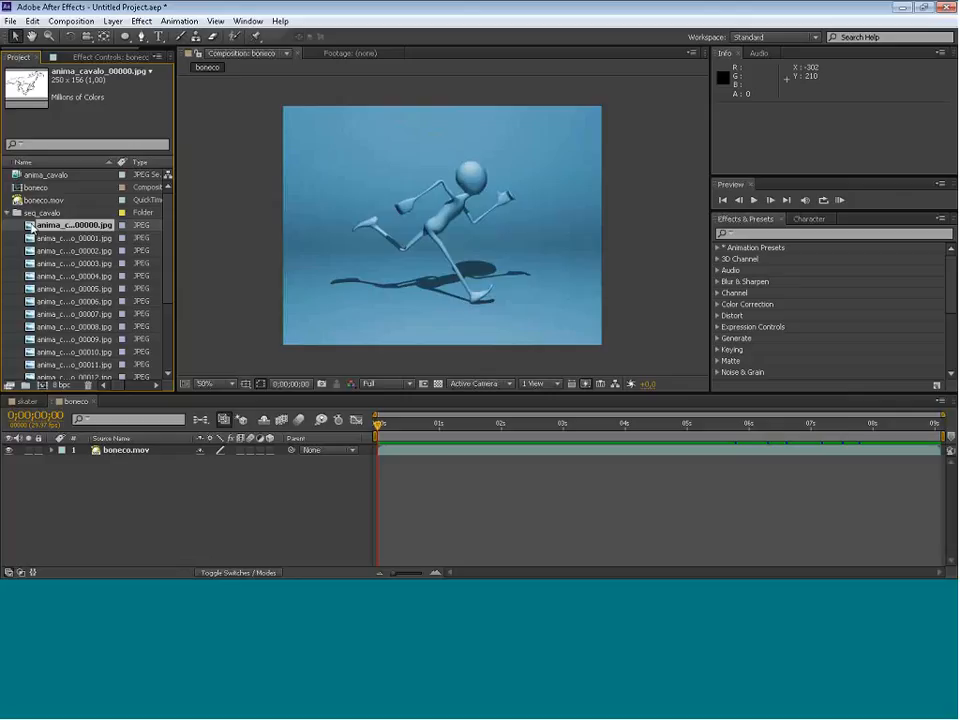
left_click_drag(30, 227, 42, 389)
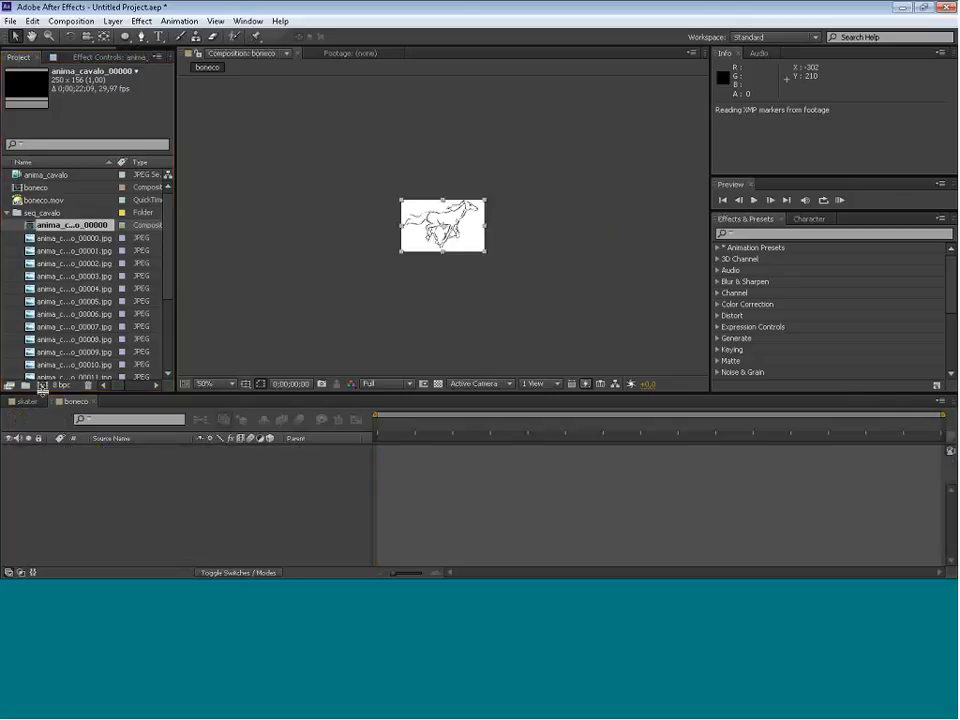
key("period")
key("period")
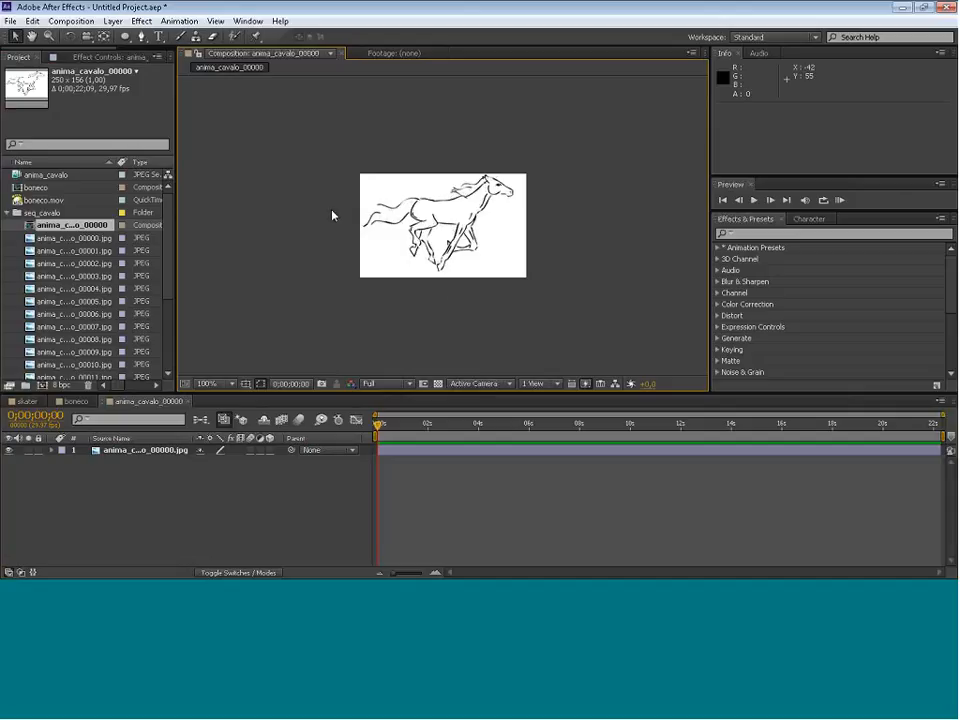
Set the duration of the anima_cavalo_00000 composition to 0;00;18;00 in its composition settings.
left_click(71, 21)
left_click(415, 317)
left_click(71, 21)
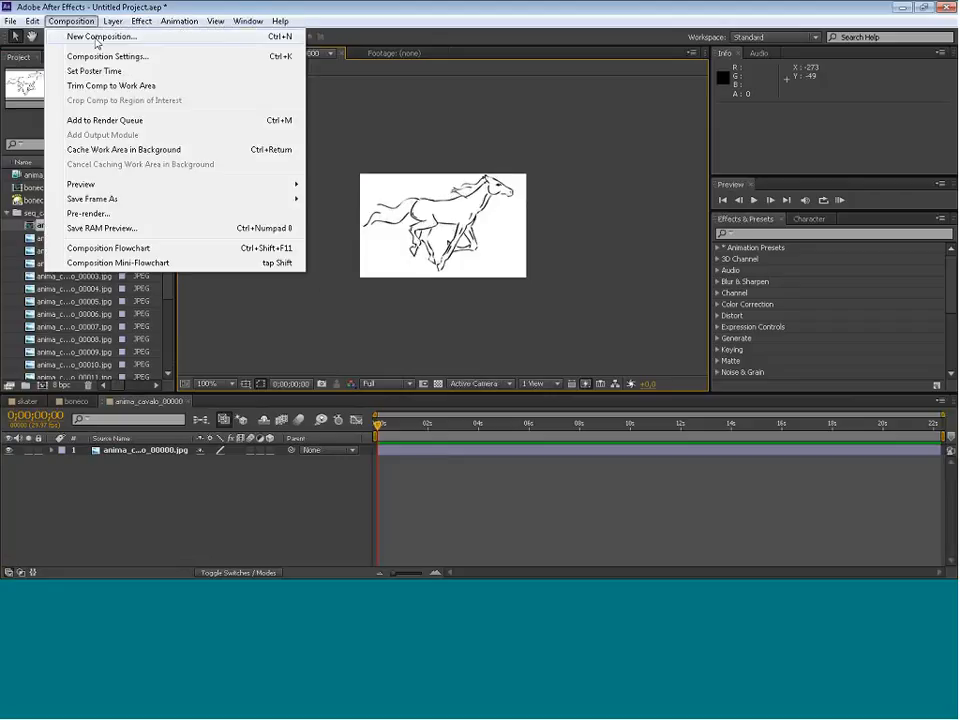
left_click(113, 58)
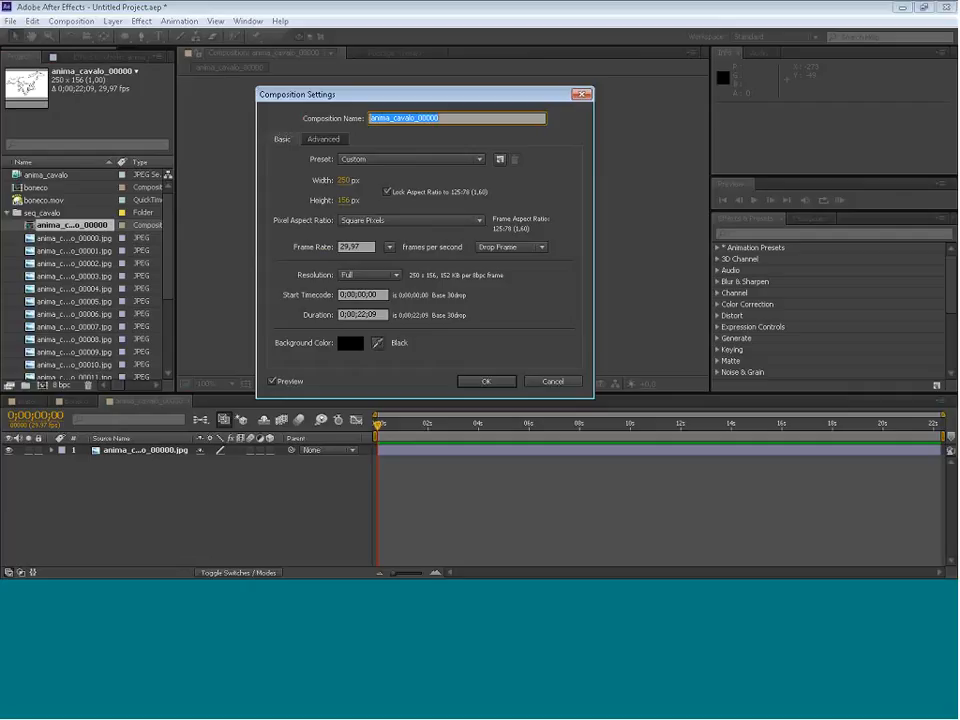
double_click(362, 314)
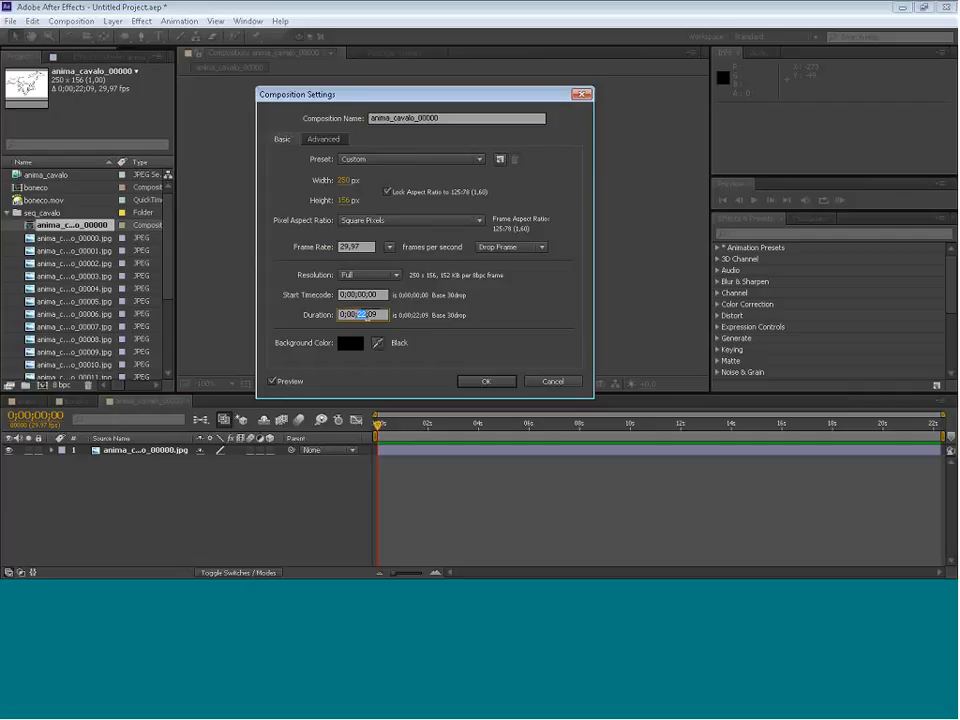
type("18;0")
left_click(486, 381)
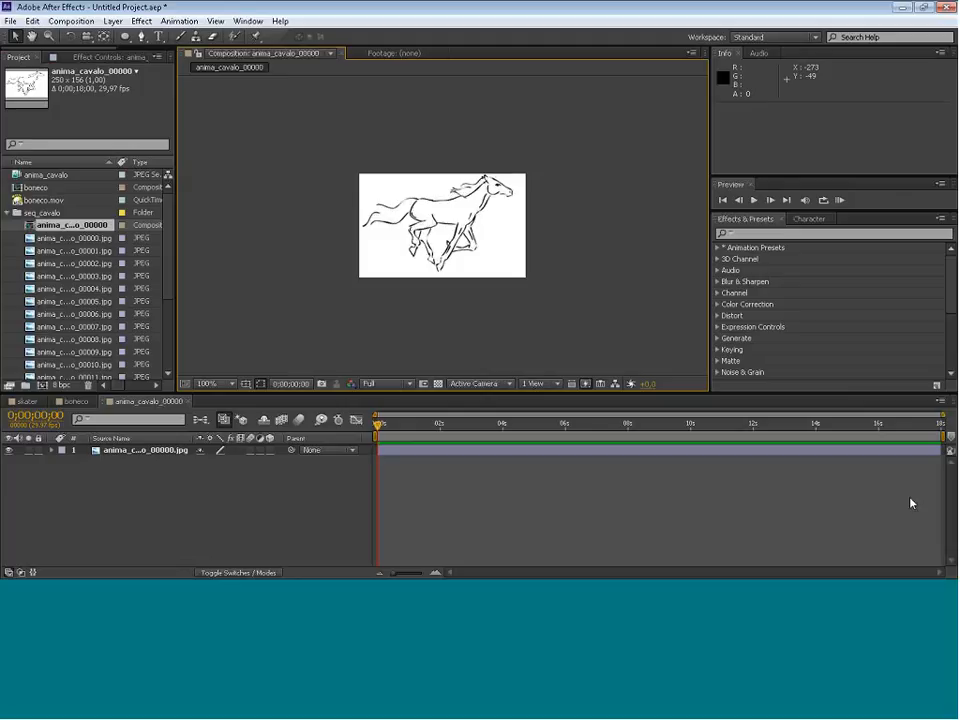
Trim the end of the anima_cavalo_00000.jpg layer so that it lasts only one frame from the composition's start.
left_click(938, 455)
left_click_drag(938, 455, 412, 462)
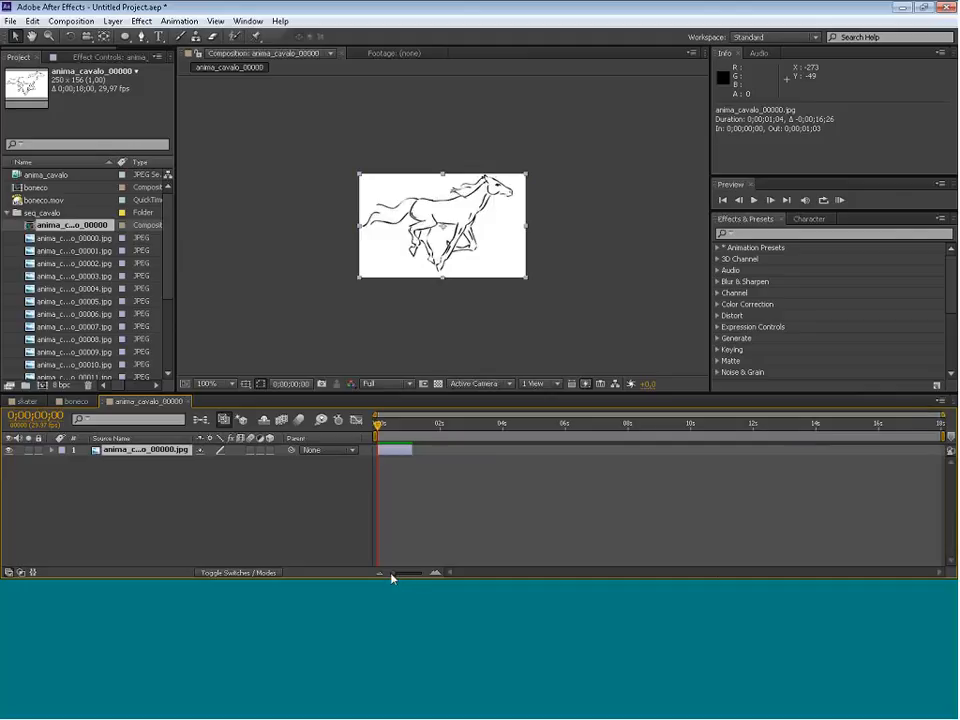
left_click_drag(390, 574, 454, 574)
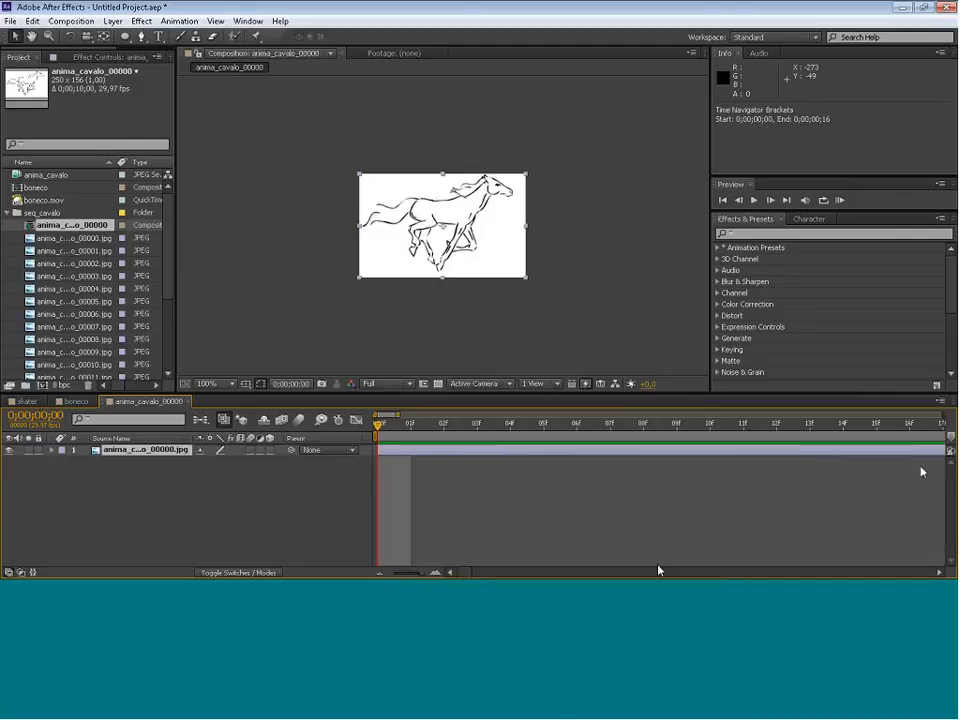
left_click_drag(658, 570, 694, 579)
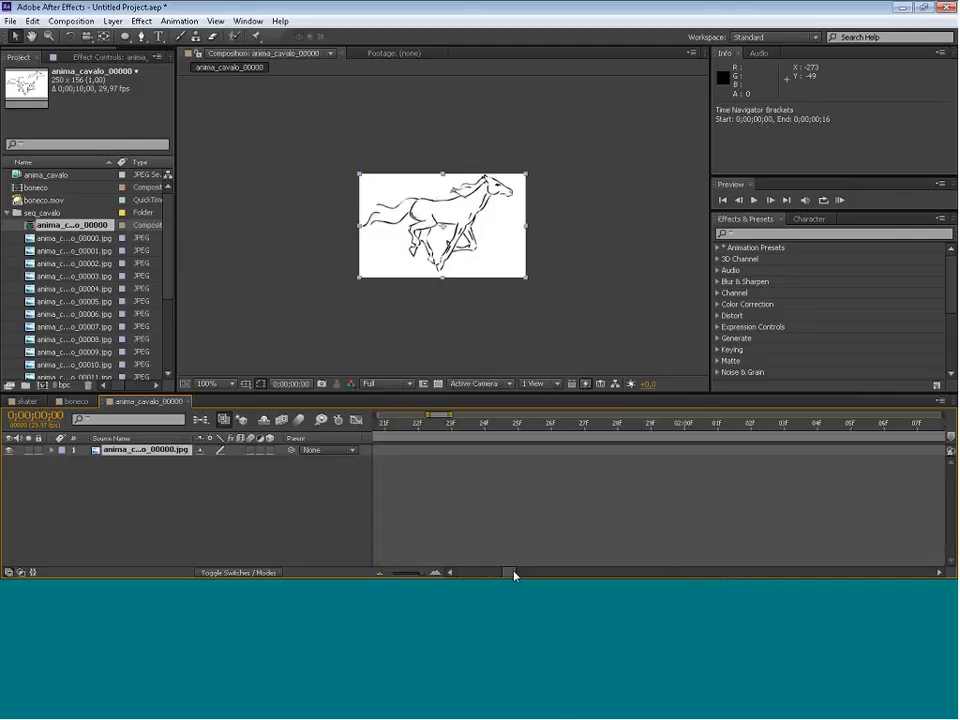
left_click_drag(513, 574, 490, 579)
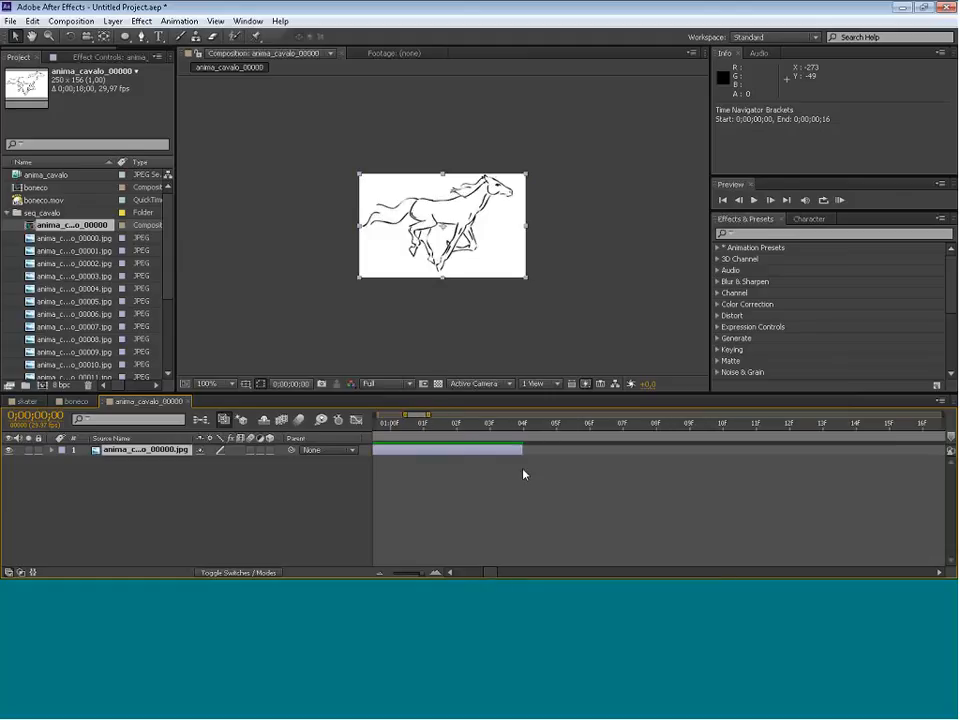
left_click_drag(522, 451, 411, 451)
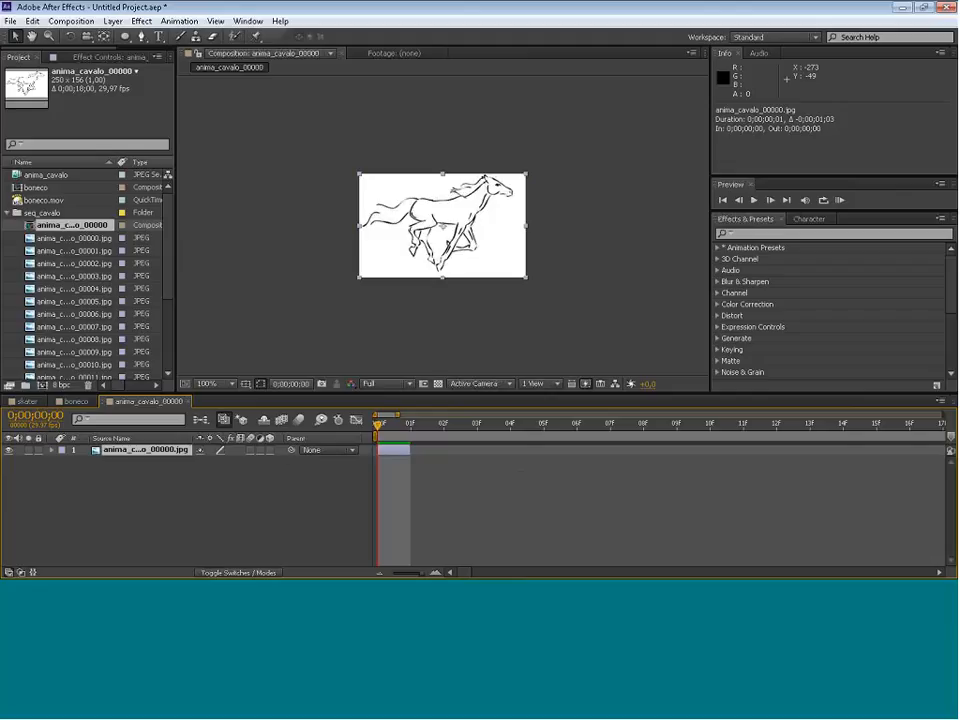
Try adding anima_cavalo_00001.jpg as a layer above the first horse frame, and undo the addition.
left_click(63, 251)
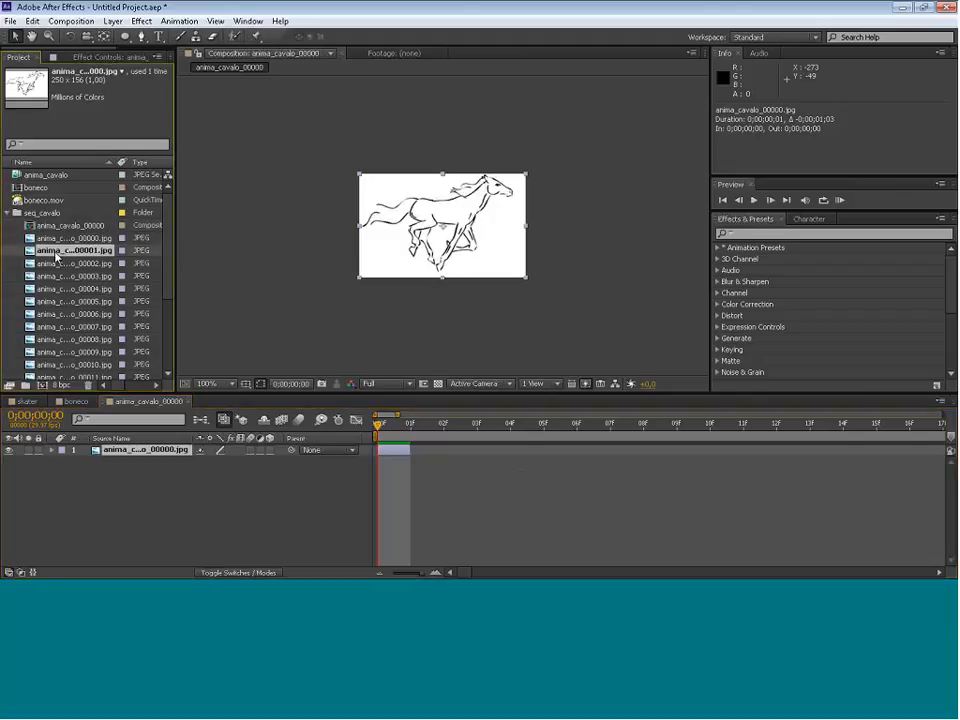
left_click_drag(63, 251, 152, 452)
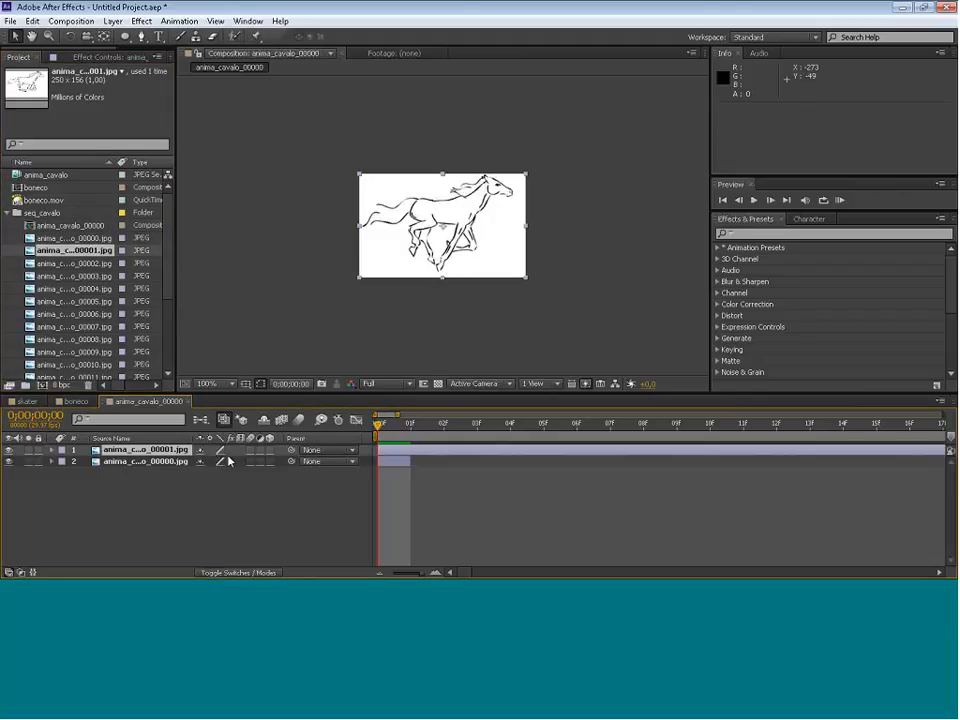
key("ctrl+z")
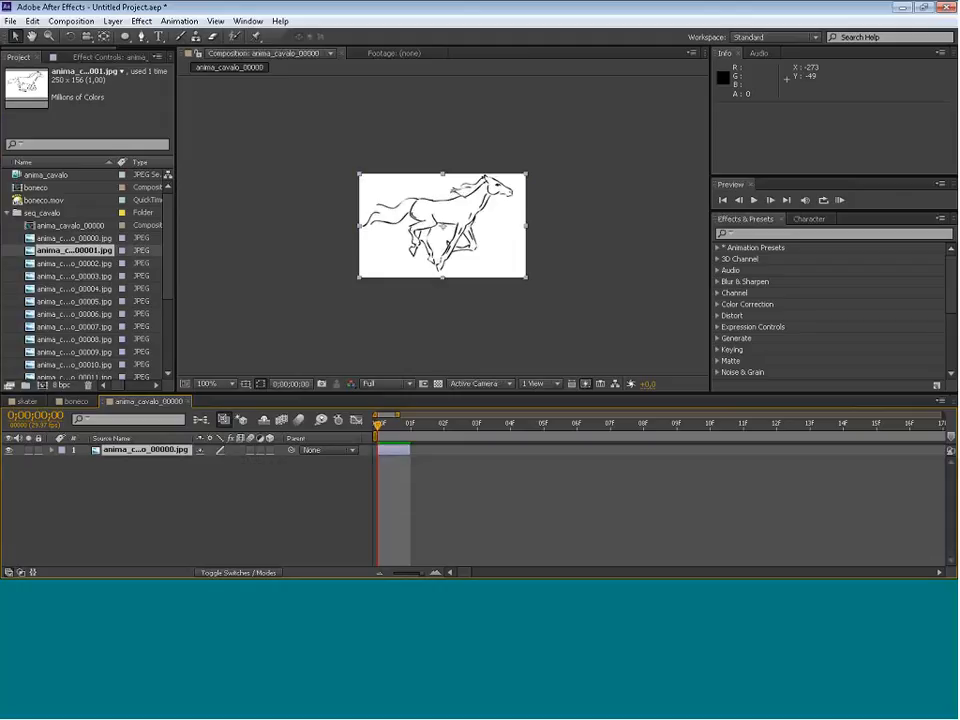
Set the Import preferences so still footage uses a fixed length of 0:00:01:00 instead of the composition's length.
left_click(72, 22)
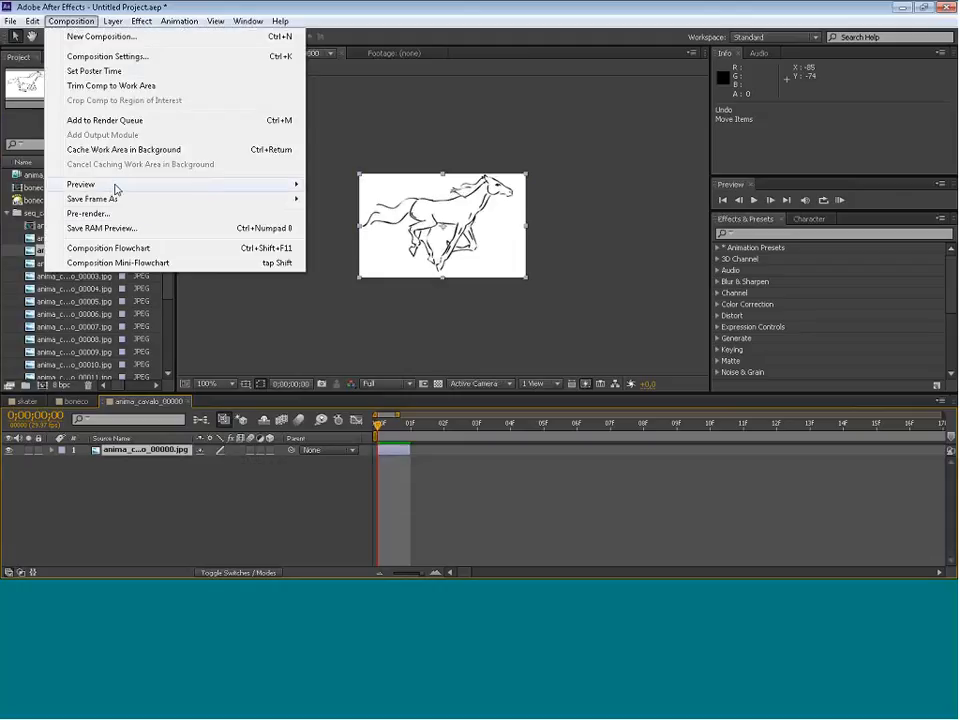
left_click(33, 21)
mouse_move(70, 346)
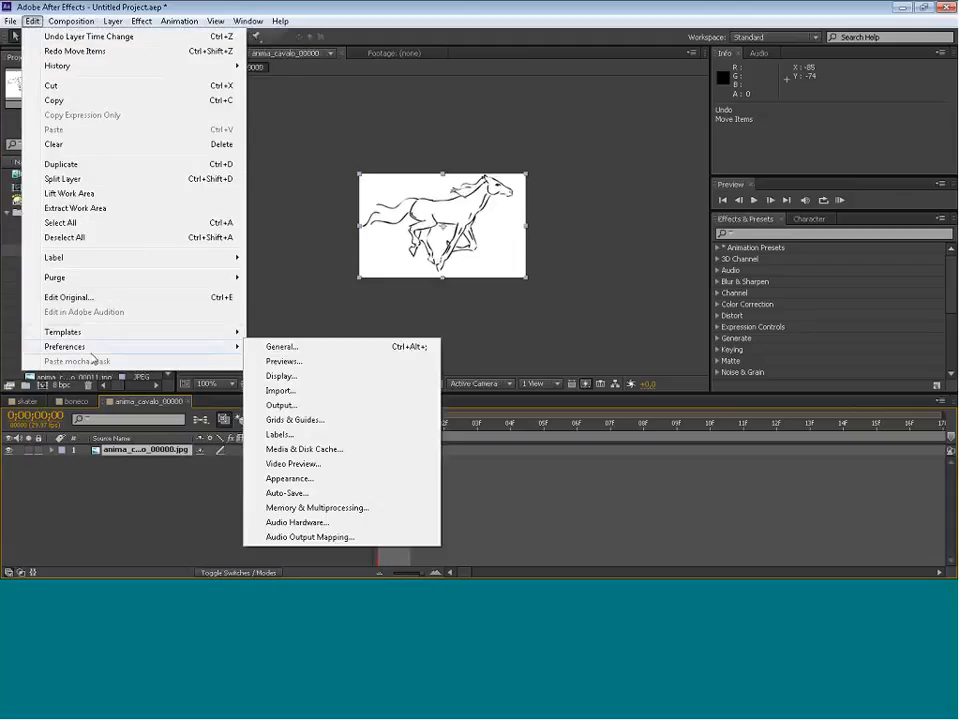
left_click(324, 392)
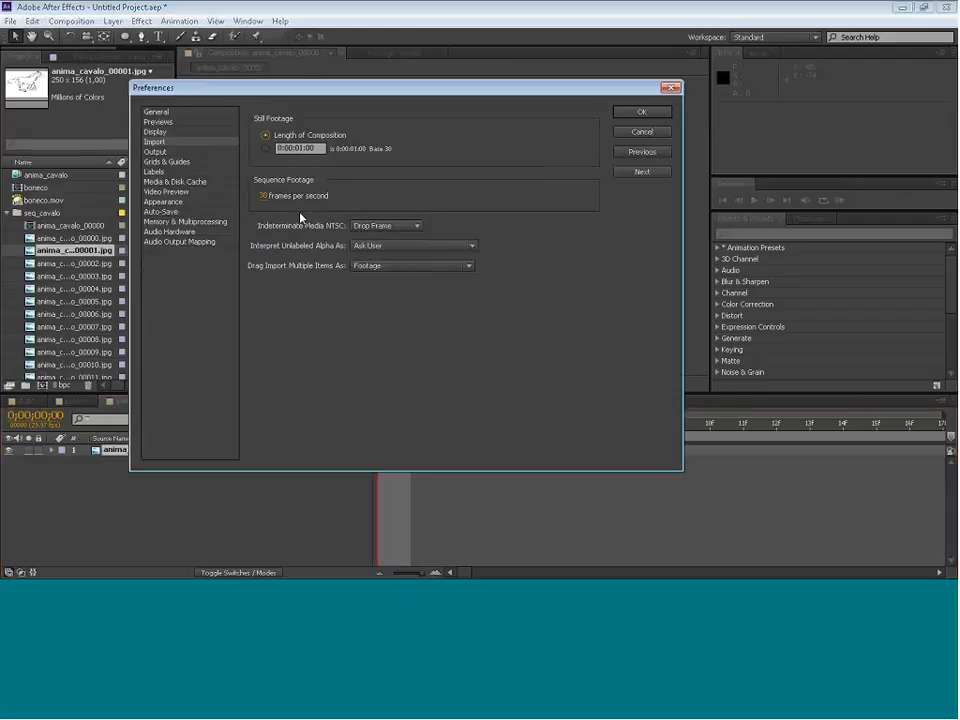
left_click(265, 148)
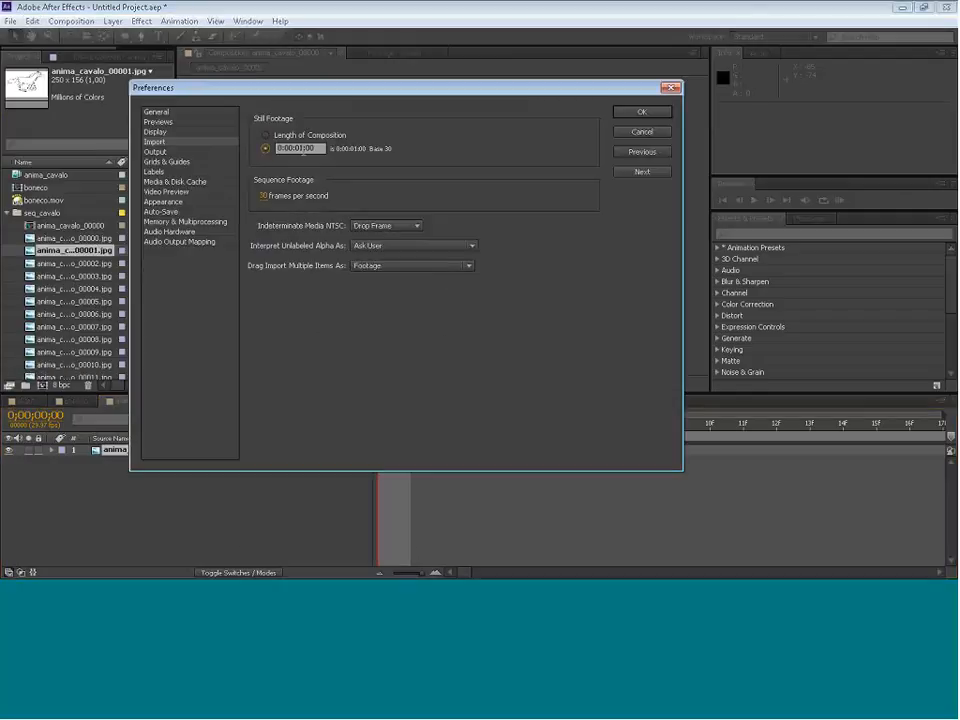
left_click(643, 112)
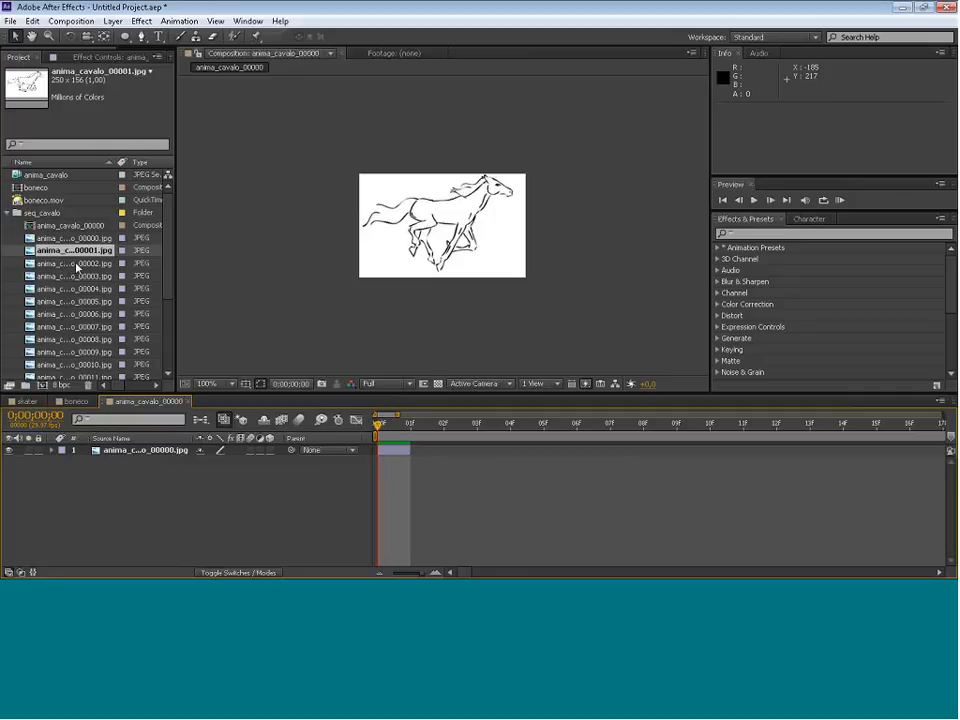
Try adding anima_cavalo_00002.jpg as a layer above the first horse frame, and undo the addition.
left_click_drag(76, 266, 160, 452)
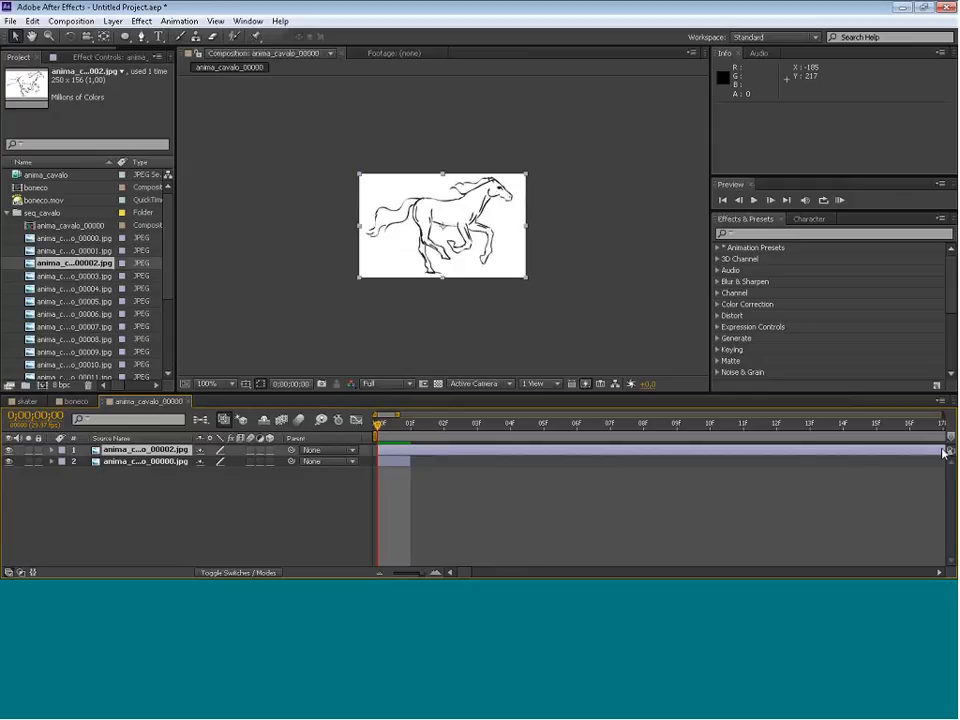
key("ctrl+z")
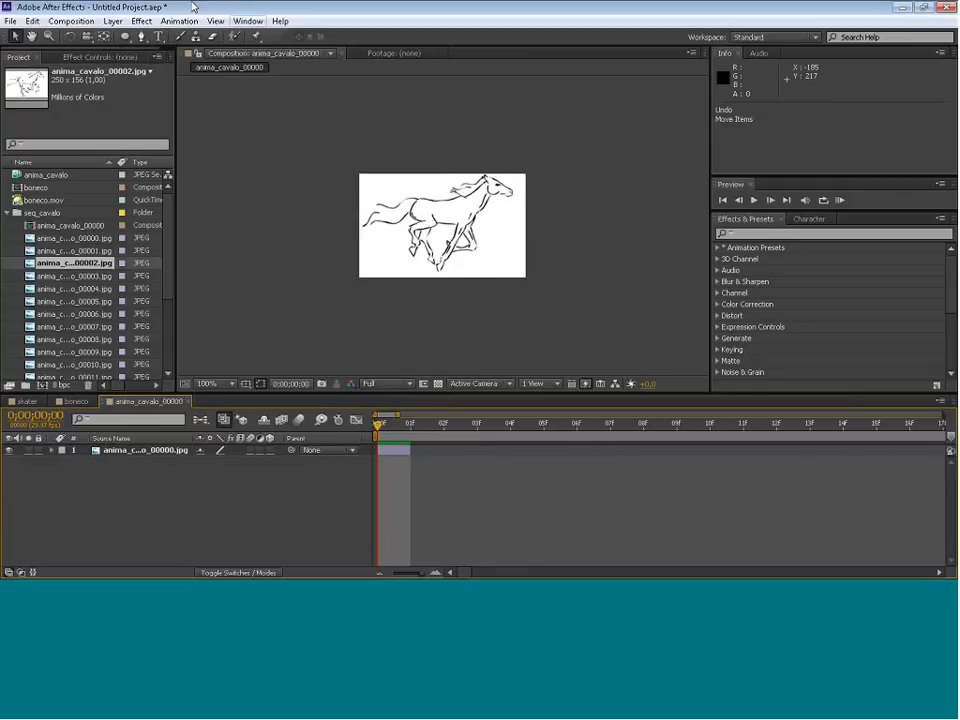
Shorten the still footage length in the Import preferences to a single frame.
left_click(71, 20)
mouse_move(31, 21)
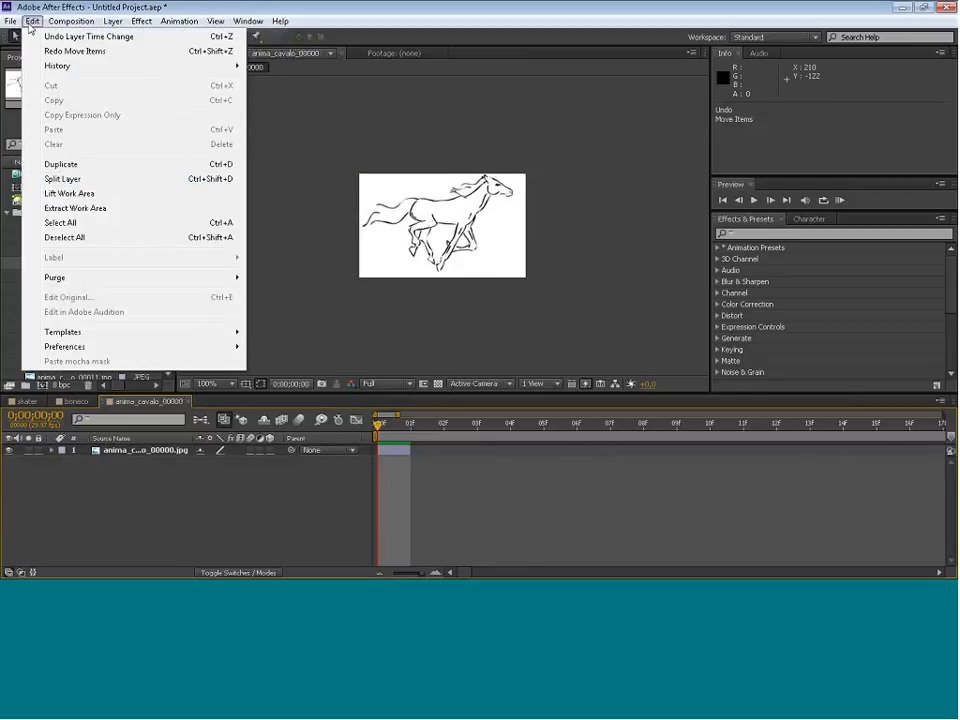
mouse_move(150, 347)
left_click(305, 392)
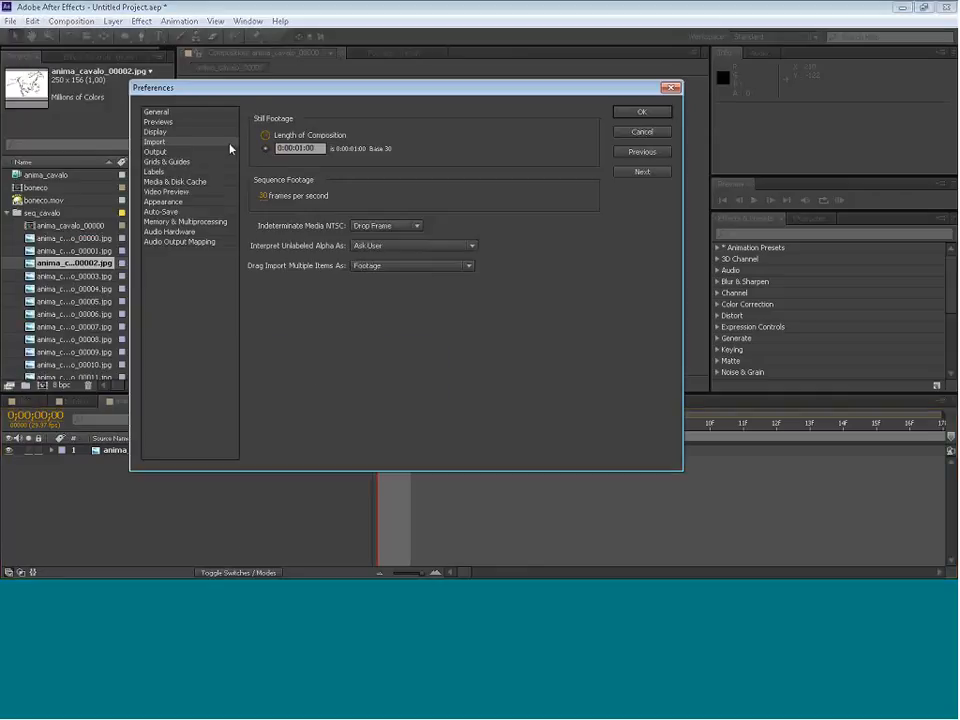
left_click(292, 148)
type("130")
type("0")
key("Tab")
left_click_drag(315, 148, 309, 148)
left_click(642, 111)
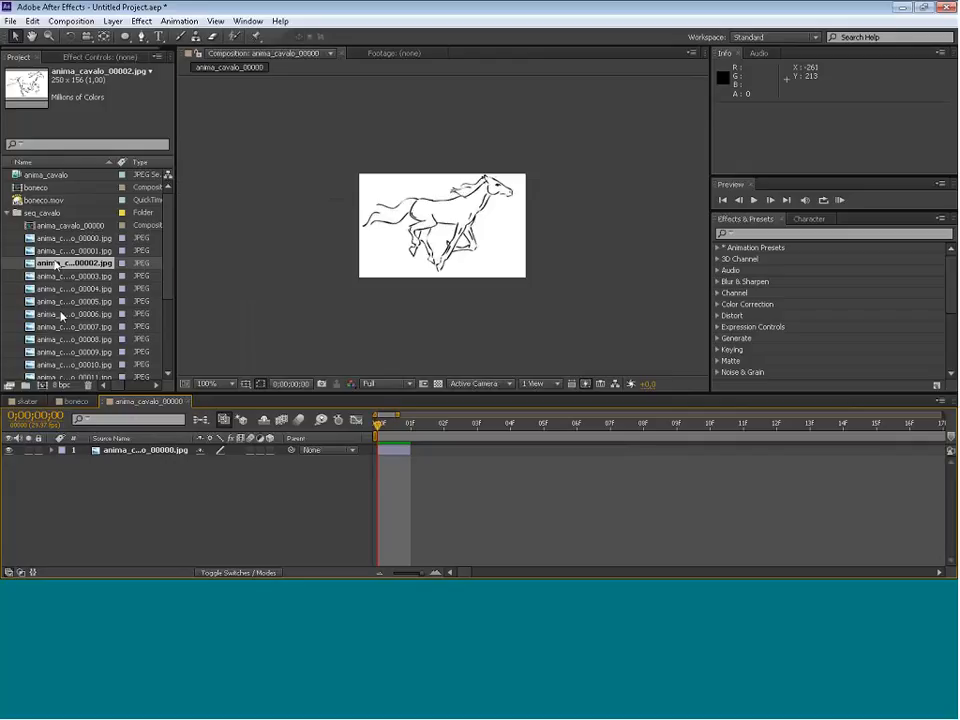
Add anima_cavalo_00002.jpg as a one-frame layer above the first horse frame and shift it to start at frame 01.
left_click_drag(64, 264, 373, 415)
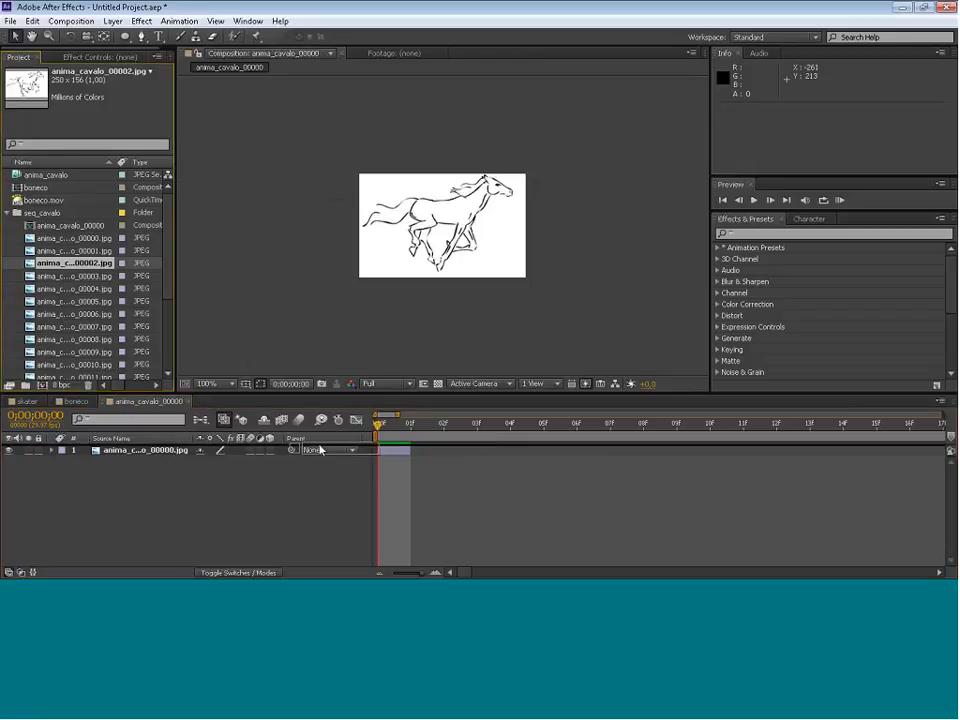
key("ctrl+slash")
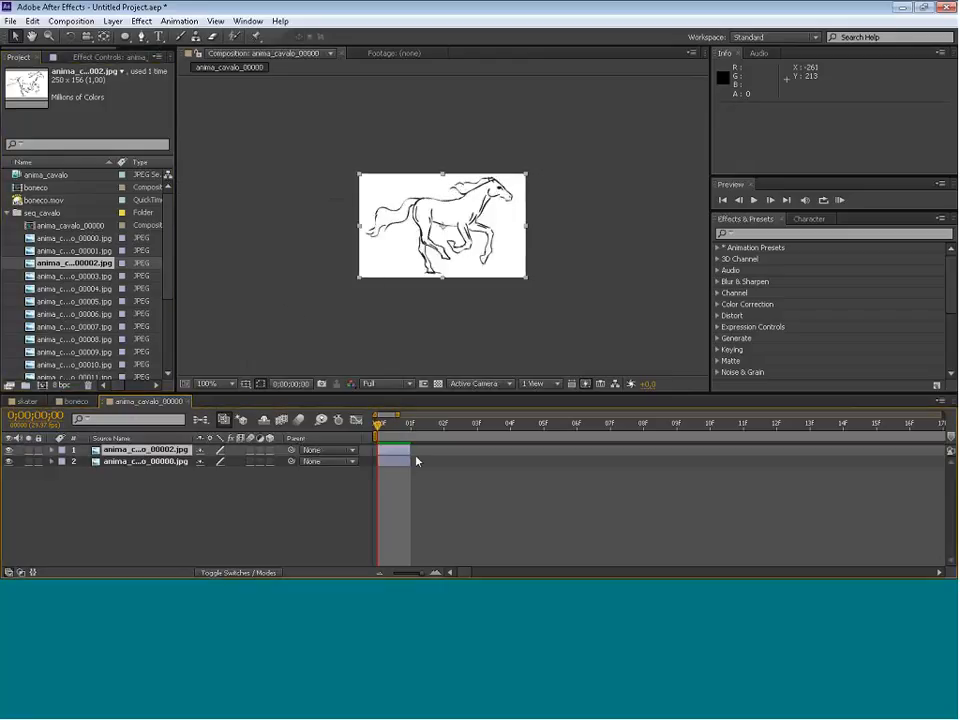
left_click_drag(390, 450, 419, 453)
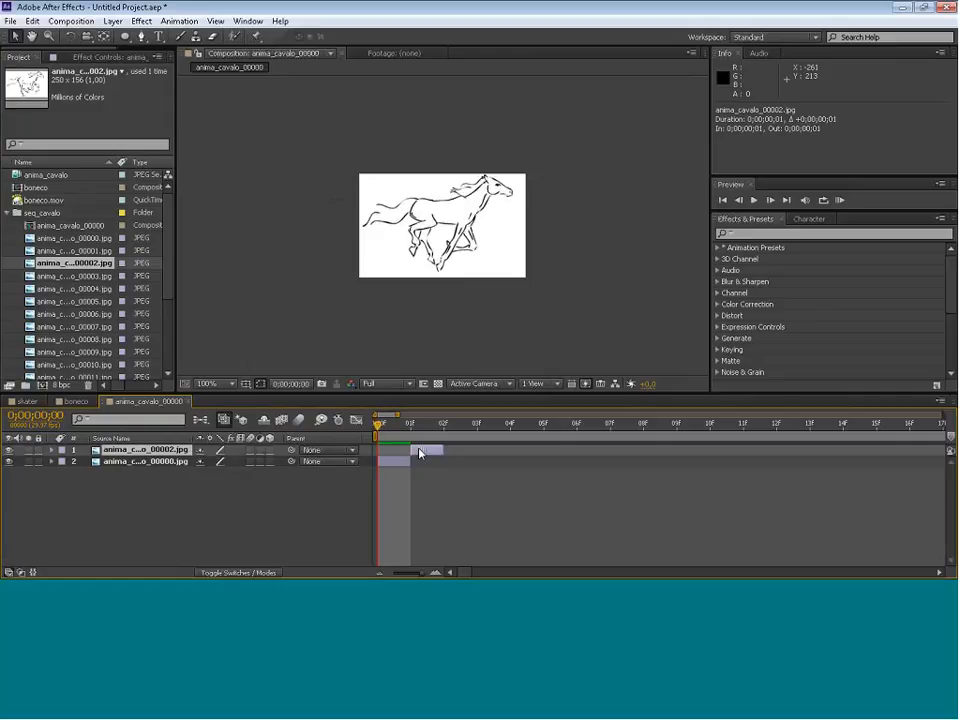
left_click_drag(378, 427, 396, 450)
left_click(417, 449)
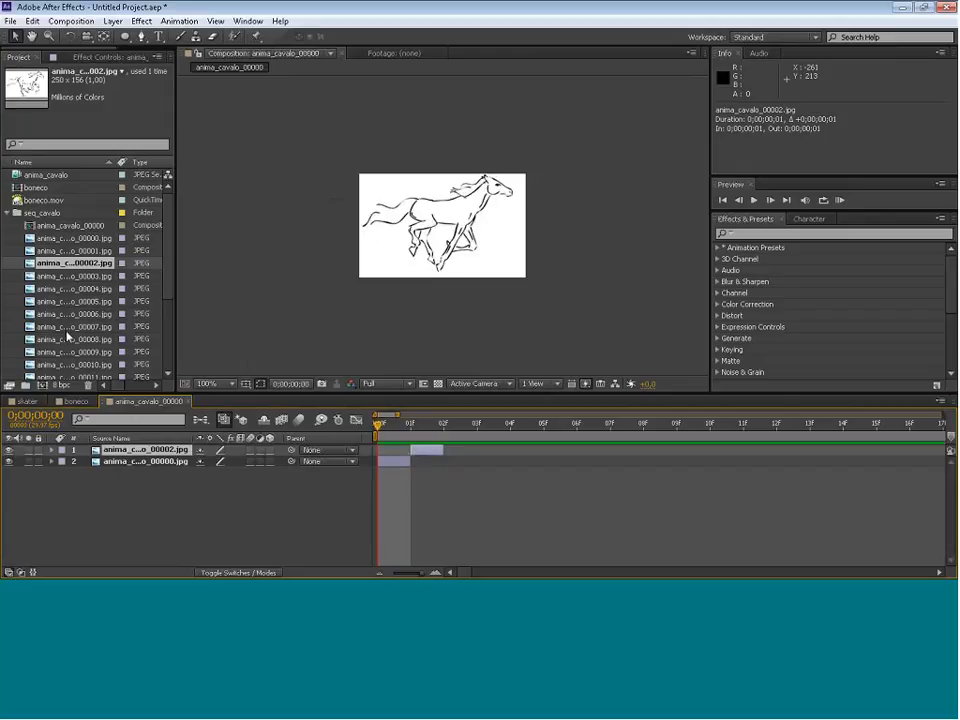
Add anima_cavalo_00003.jpg and anima_cavalo_00004.jpg as top layers, starting them at frames 02 and 03 respectively.
left_click(82, 276)
left_click_drag(82, 276, 172, 455)
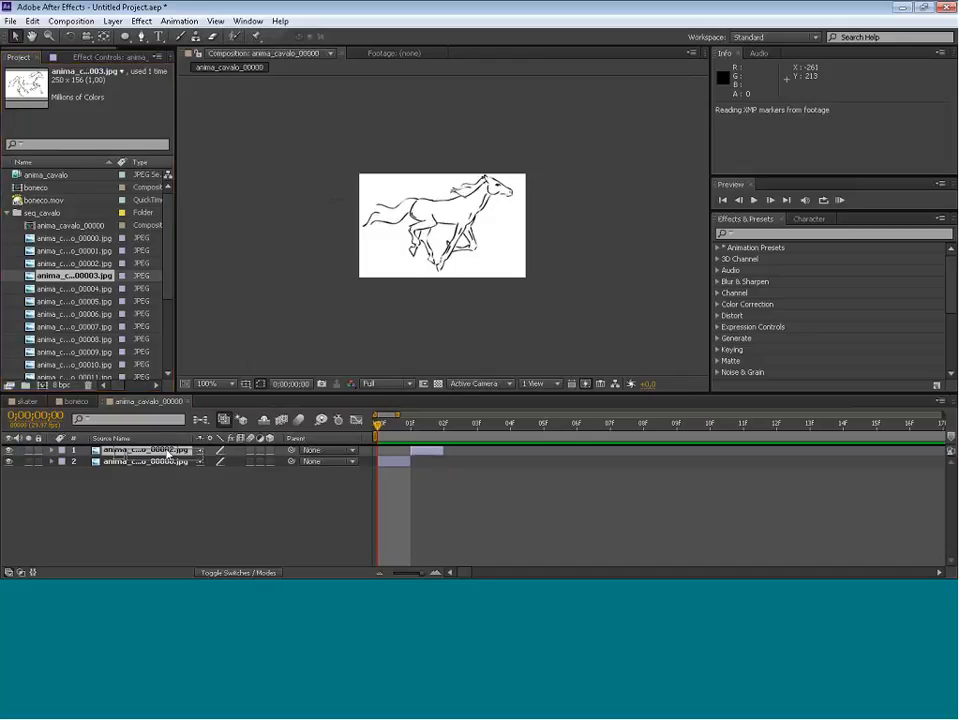
left_click_drag(381, 450, 447, 450)
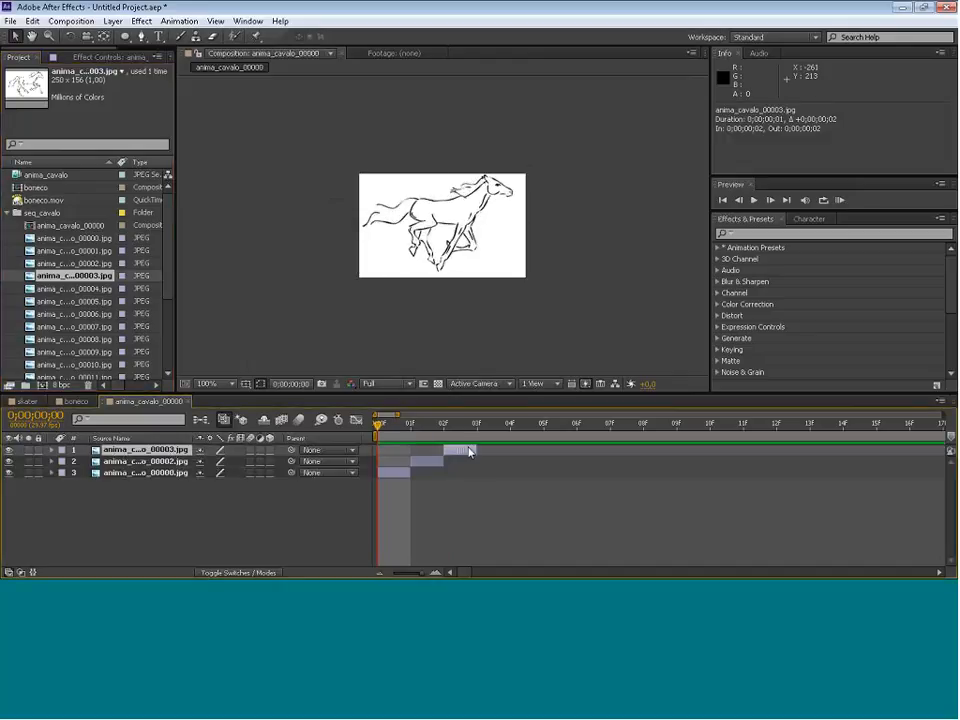
left_click_drag(82, 288, 150, 452)
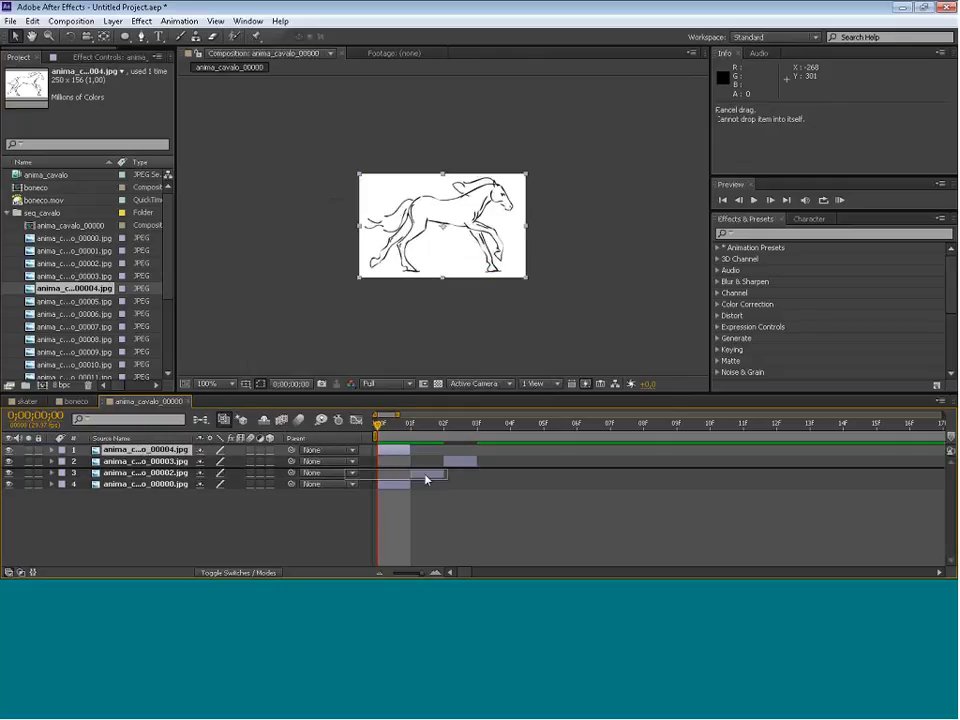
left_click_drag(525, 453, 505, 456)
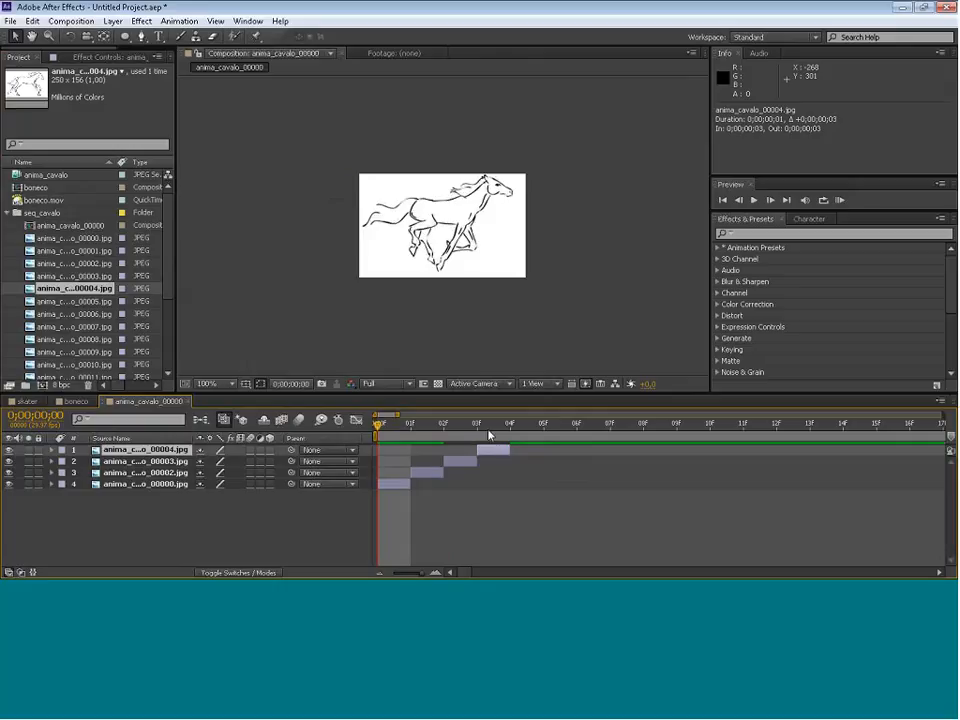
Scrub and preview the staggered horse frames, and return the current time to the composition's start.
left_click(397, 428)
left_click_drag(397, 428, 488, 428)
key("KP_0")
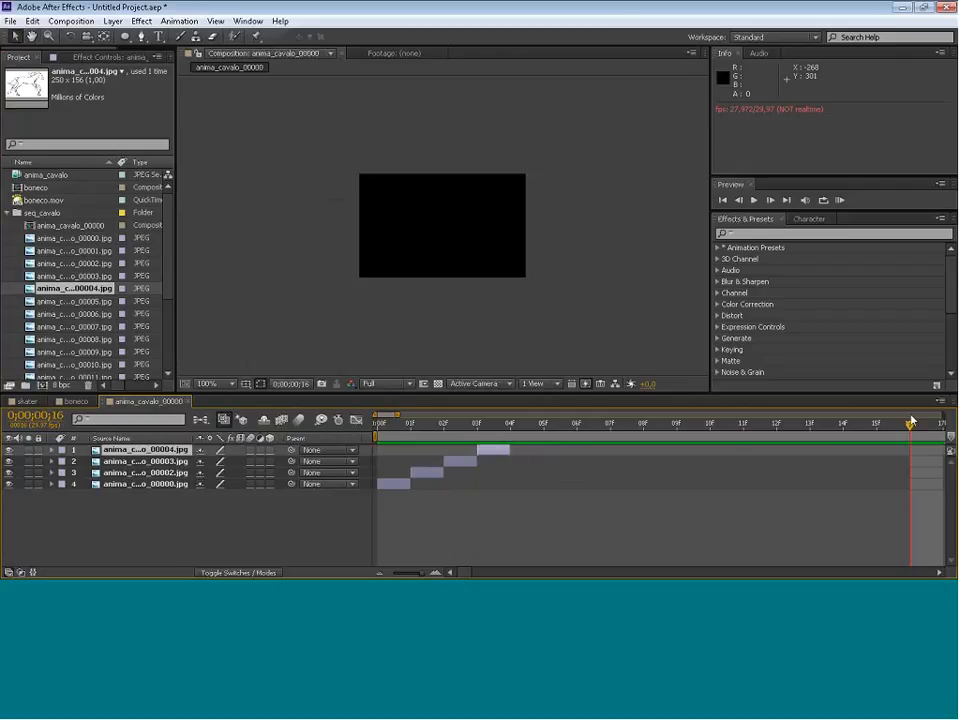
left_click(401, 428)
key("Page_Up")
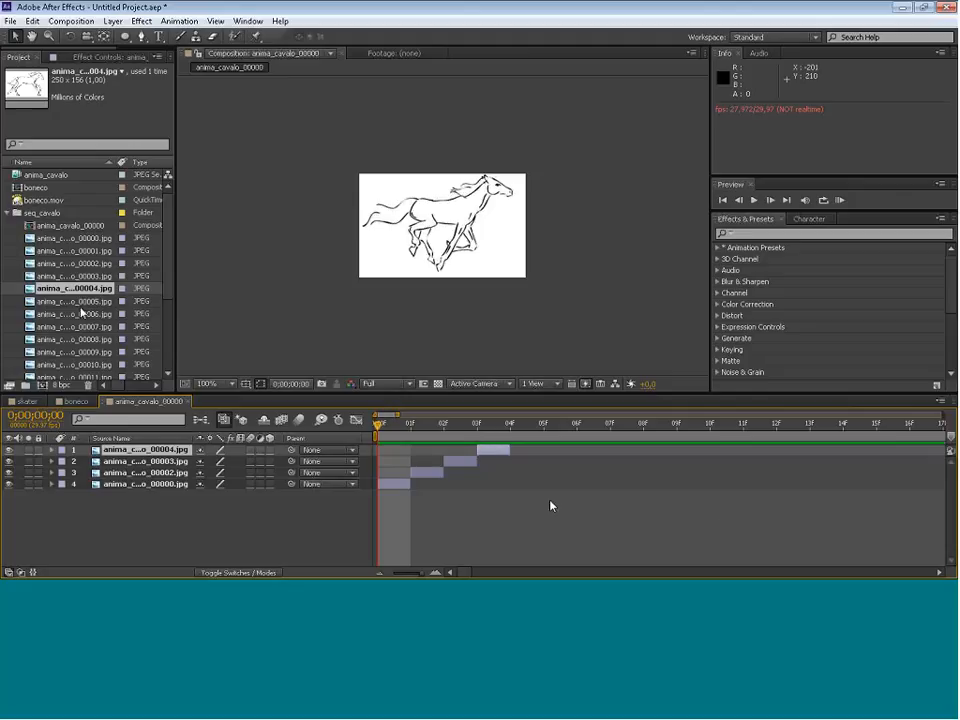
Add anima_cavalo_00005.jpg as the top layer and shift it to start at frame 04.
left_click(72, 304)
left_click_drag(72, 310, 347, 482)
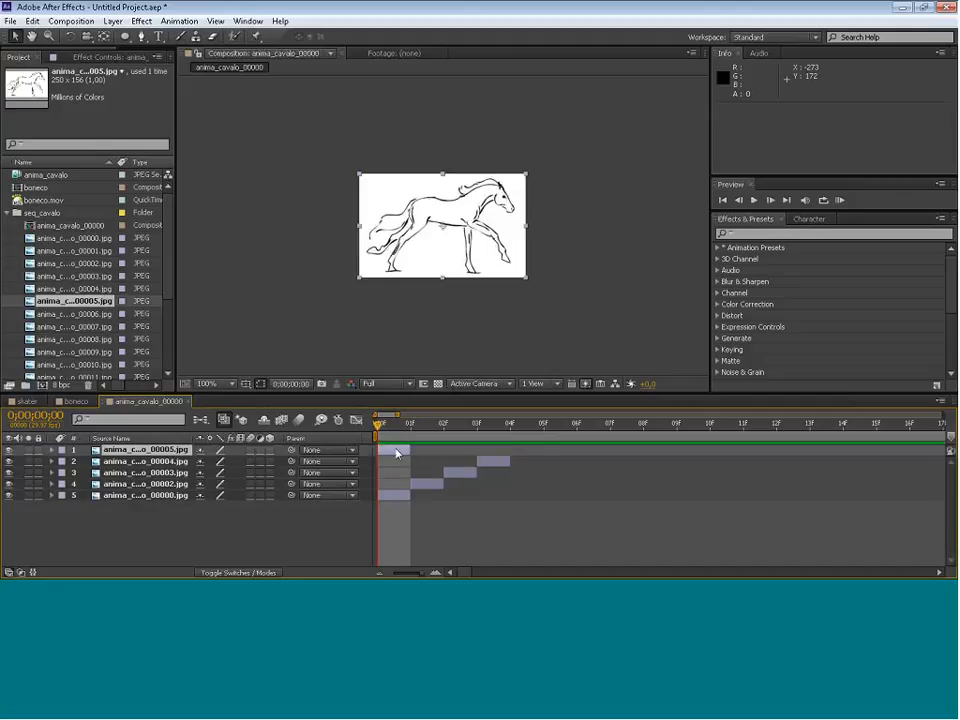
left_click_drag(396, 454, 522, 452)
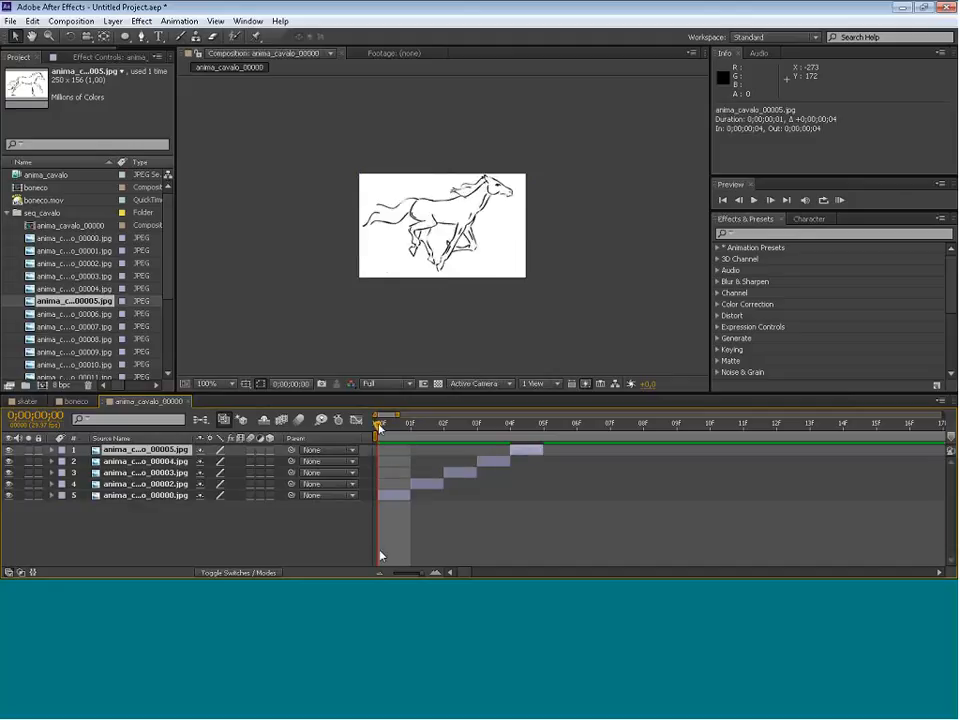
Check the playback of the staggered frames and close the anima_cavalo_00000 composition's timeline.
left_click_drag(379, 424, 355, 462)
key("space")
left_click(190, 402)
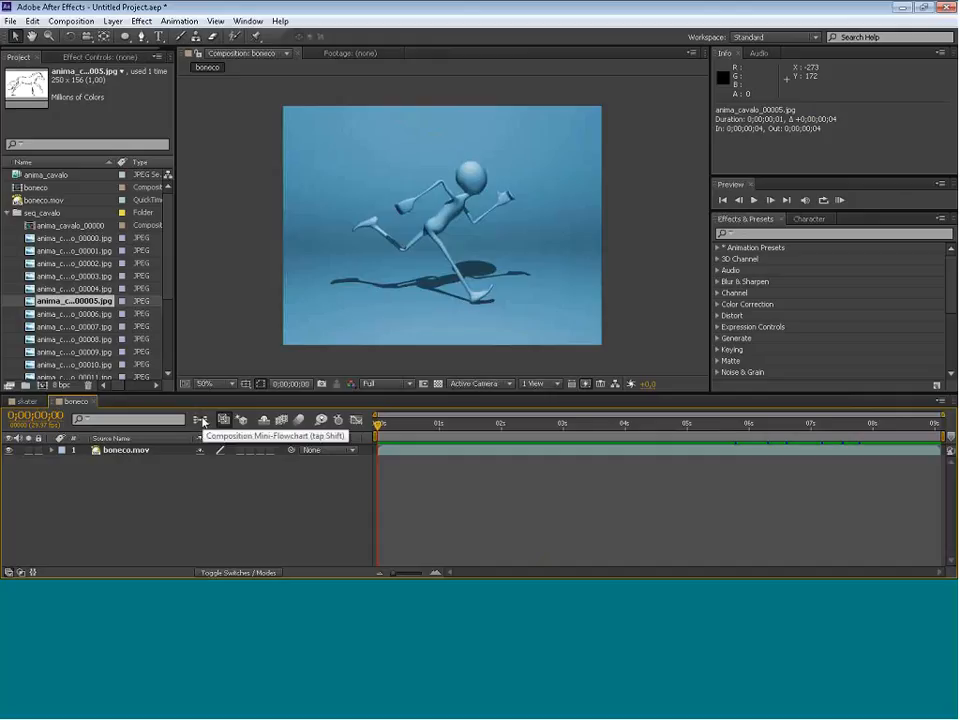
Create a single composition from anima_cavalo_00000.jpg through anima_cavalo_00017.jpg, with still duration 0:00:00:01 and the layers sequenced without overlap.
left_click(80, 240)
scroll(84, 248, "down", 3)
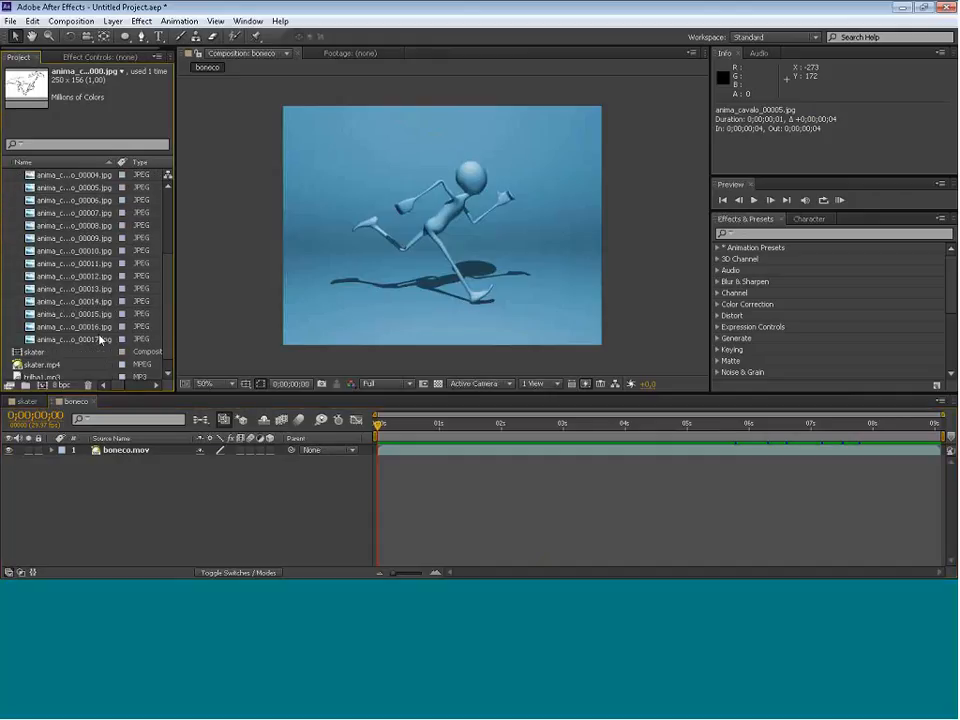
left_click(78, 340, "shift")
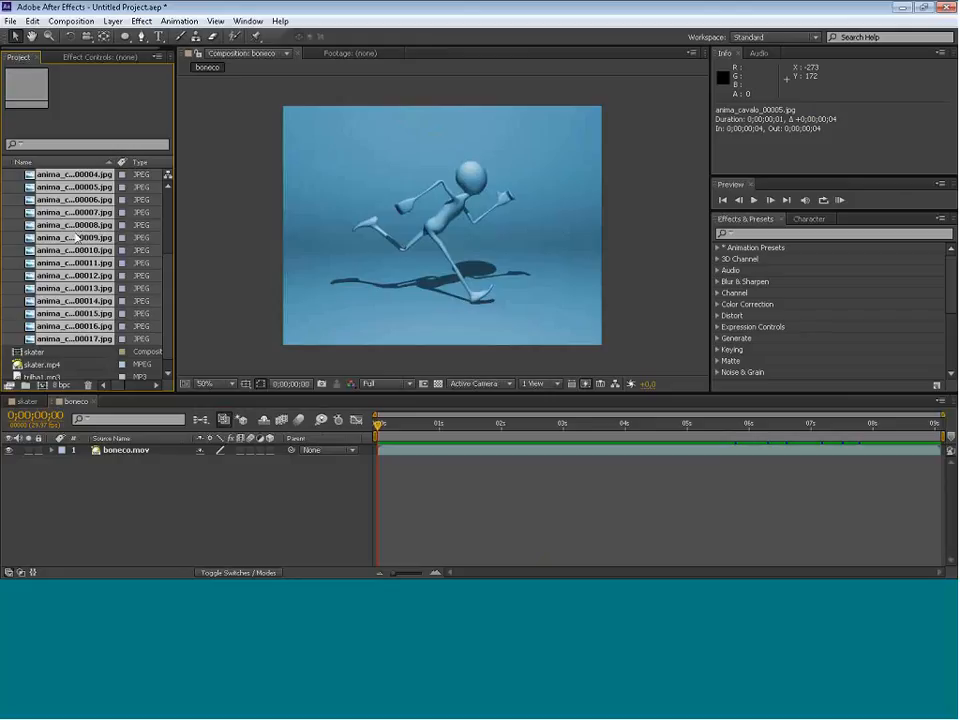
left_click_drag(77, 238, 43, 386)
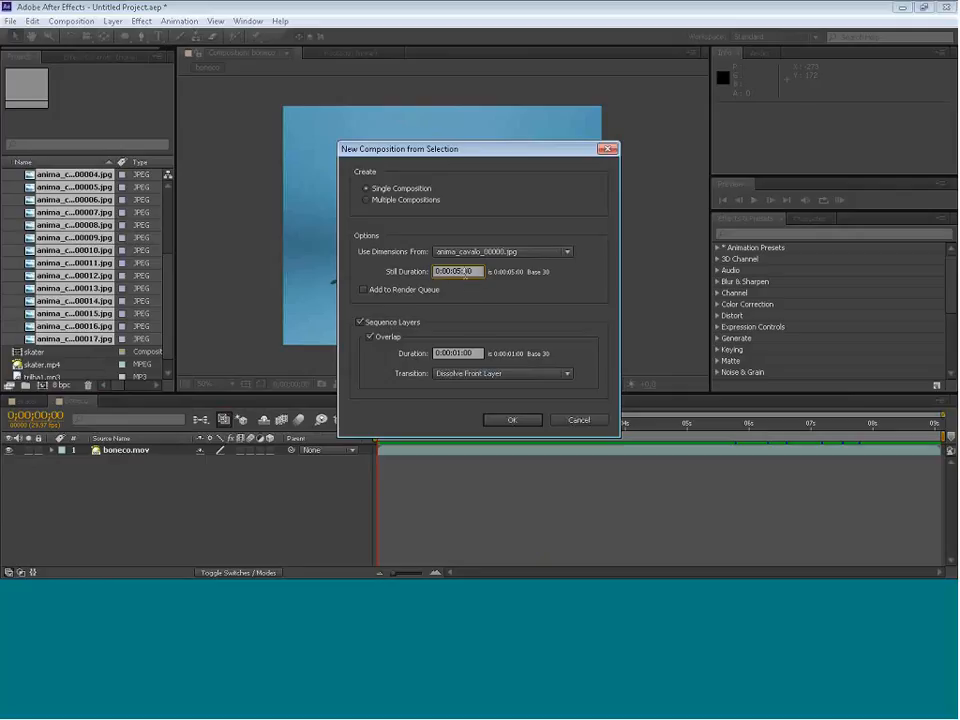
left_click_drag(465, 273, 456, 272)
type("01")
type("0")
type("1")
left_click(369, 337)
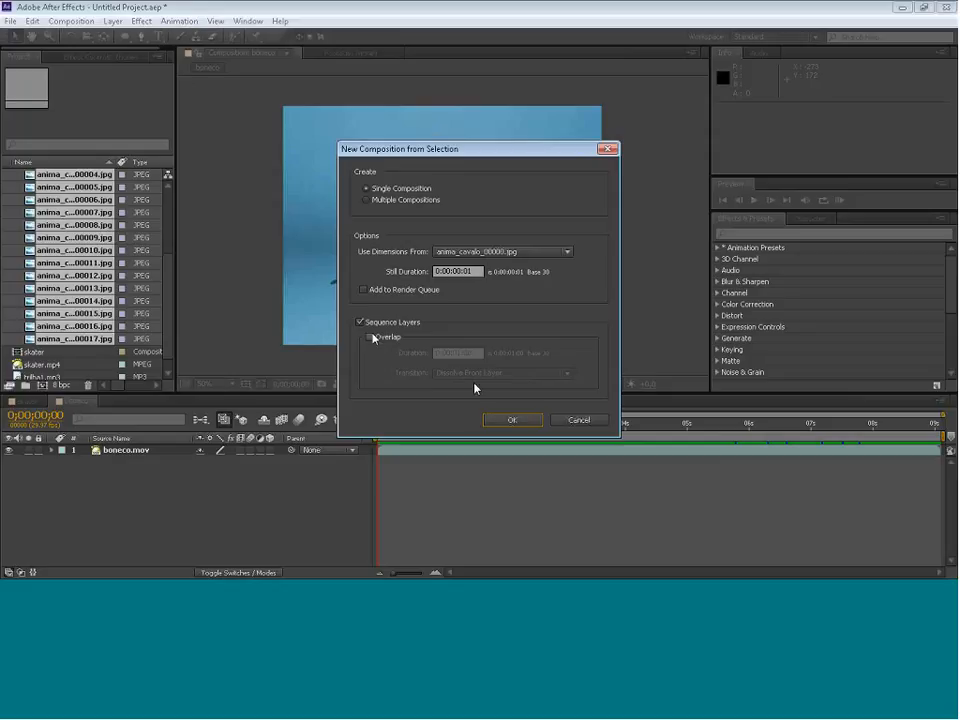
left_click(509, 419)
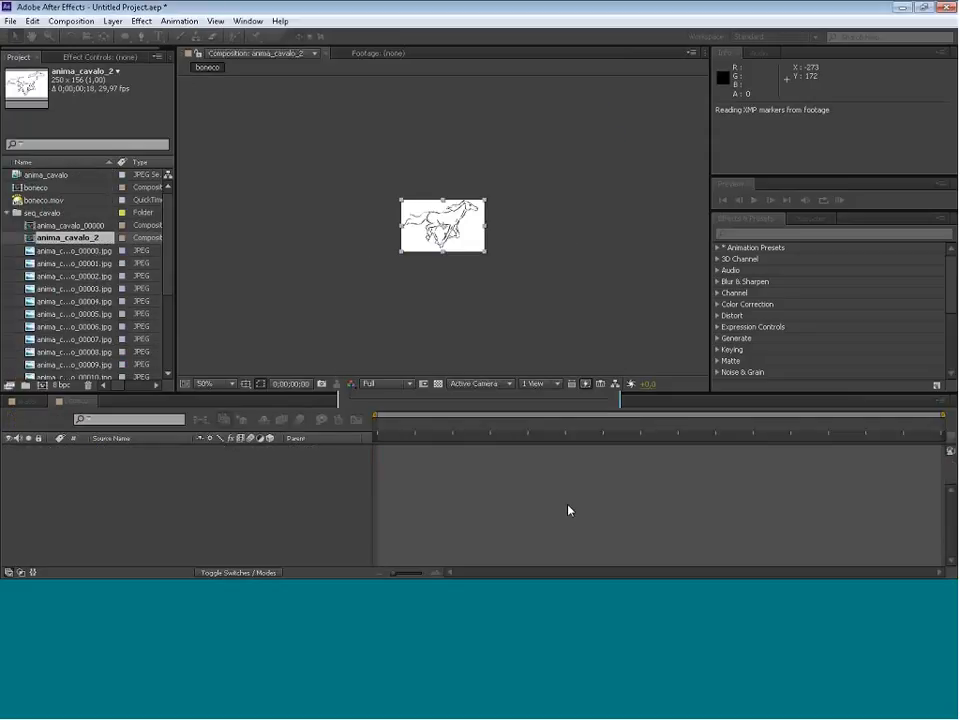
Examine the layer sequence of anima_cavalo_2 and preview the horse animation at 100% magnification.
scroll(945, 478, "down", 5)
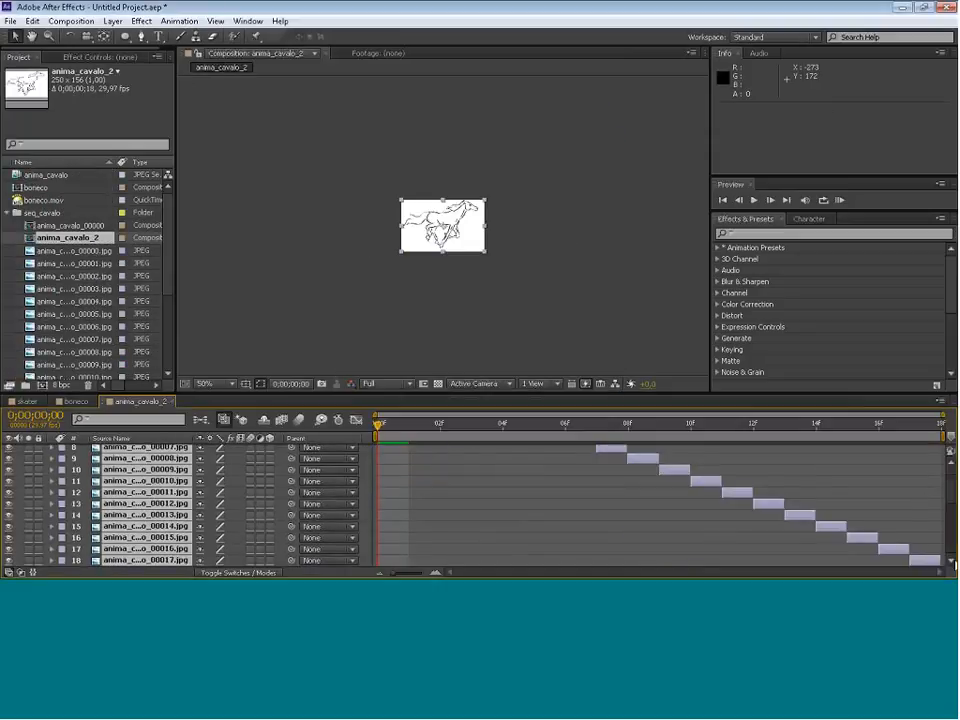
scroll(948, 476, "up", 5)
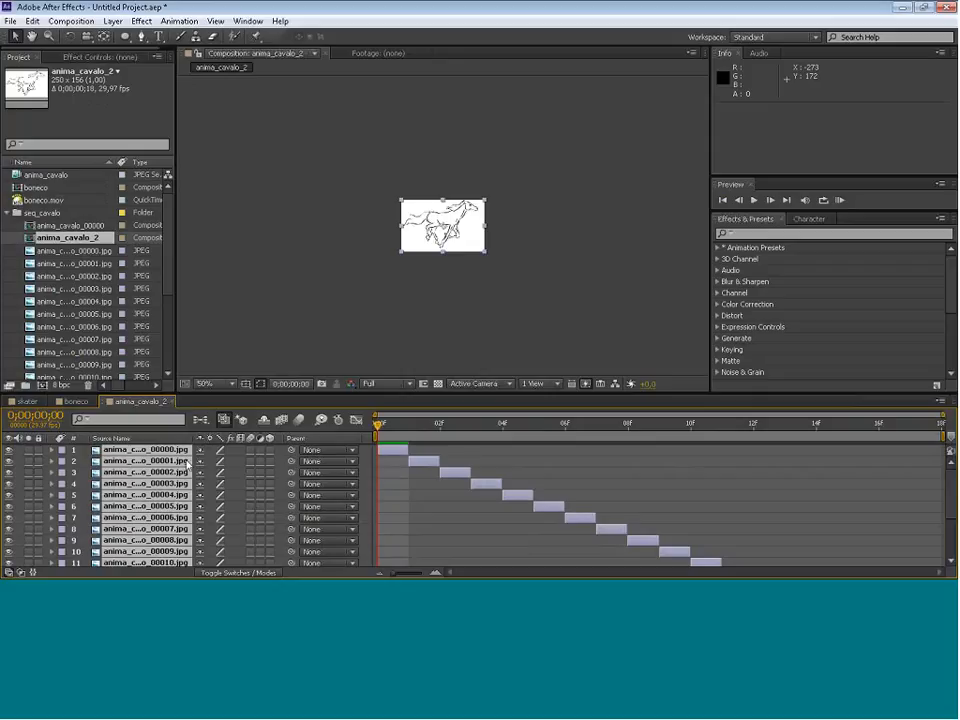
scroll(186, 538, "down", 3)
scroll(186, 538, "up", 3)
key("KP_0")
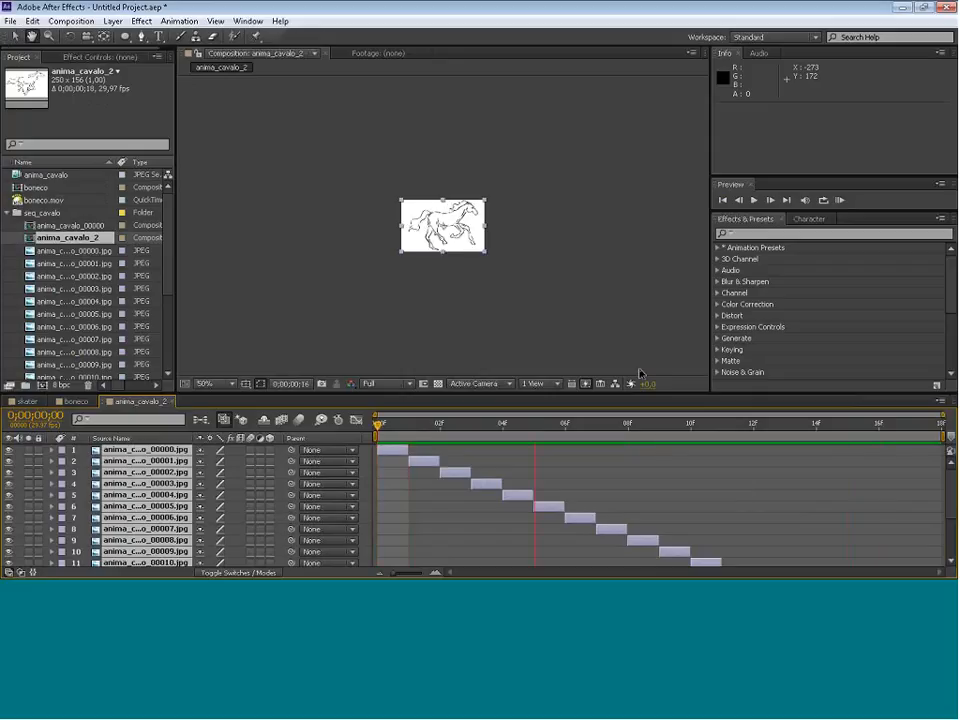
key("period")
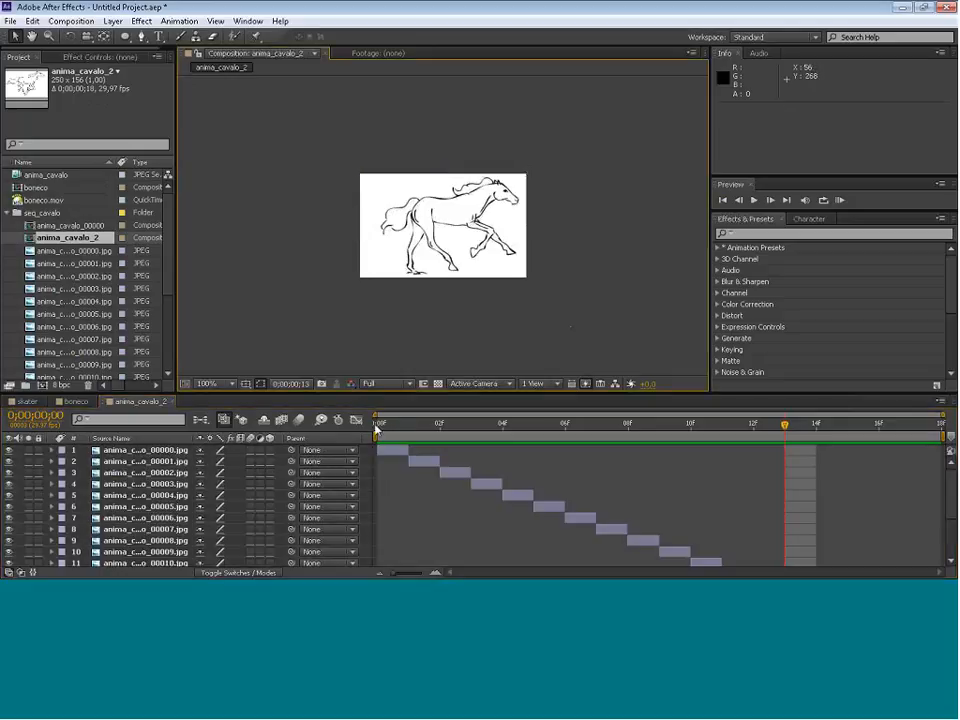
left_click(358, 366)
key("space")
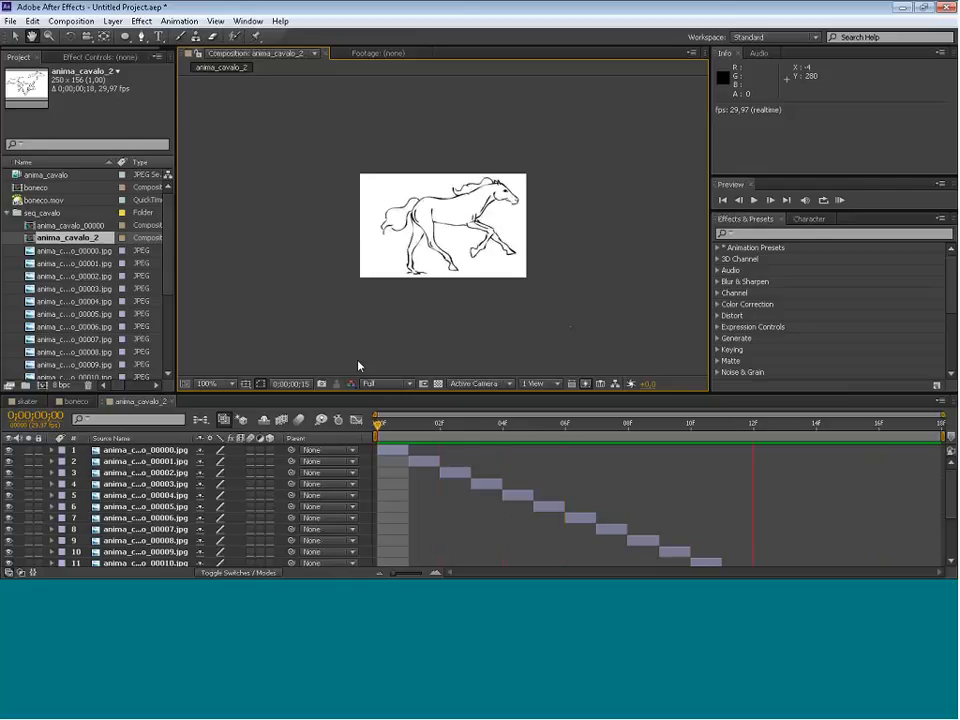
left_click(386, 433)
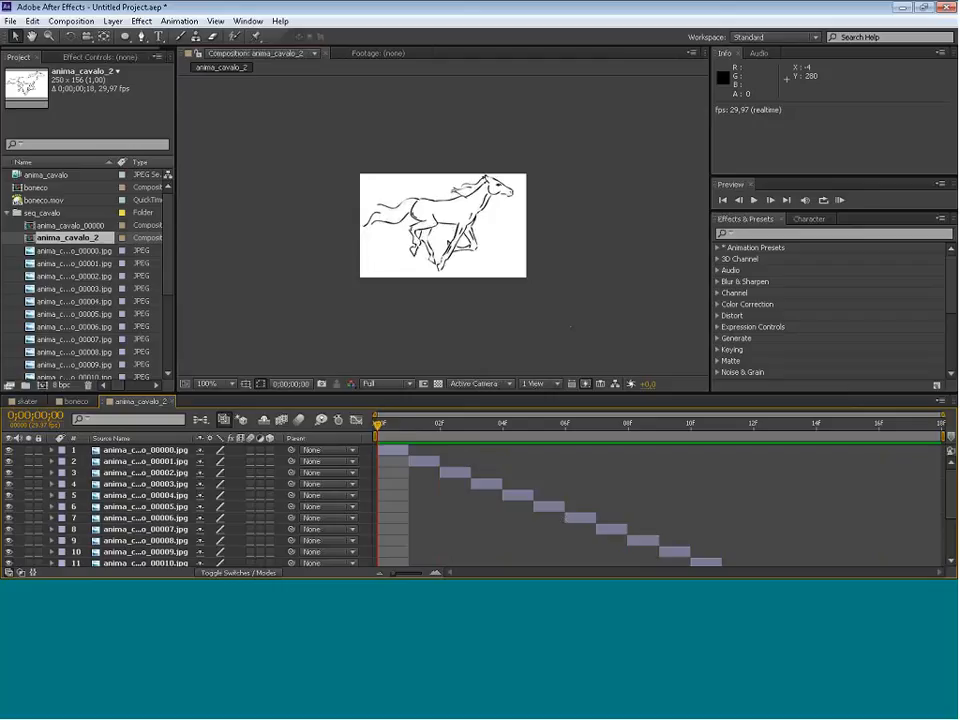
Select all the layers from anima_cavalo_00000.jpg to anima_cavalo_00017.jpg in the anima_cavalo_2 composition.
left_click(425, 464)
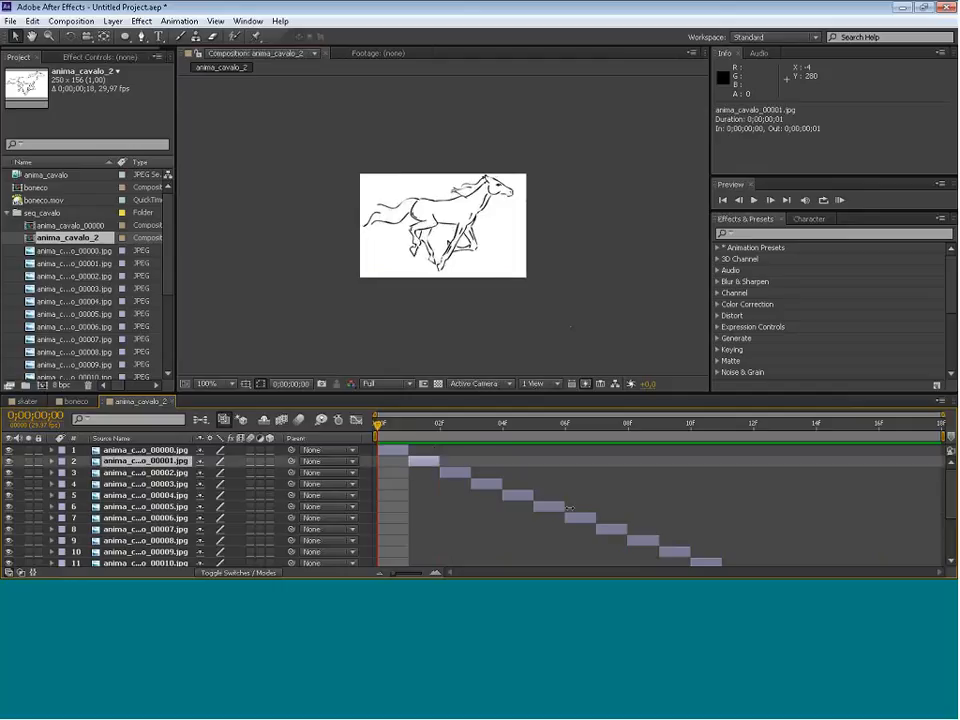
scroll(707, 525, "down", 4)
scroll(707, 525, "up", 4)
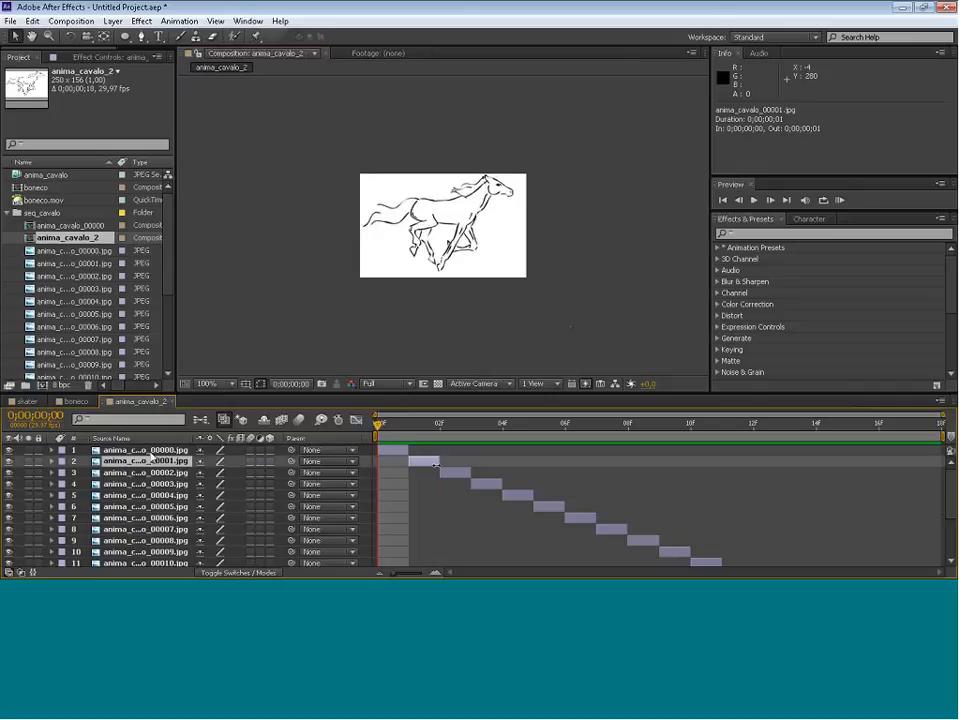
left_click(152, 452)
scroll(155, 510, "down", 3)
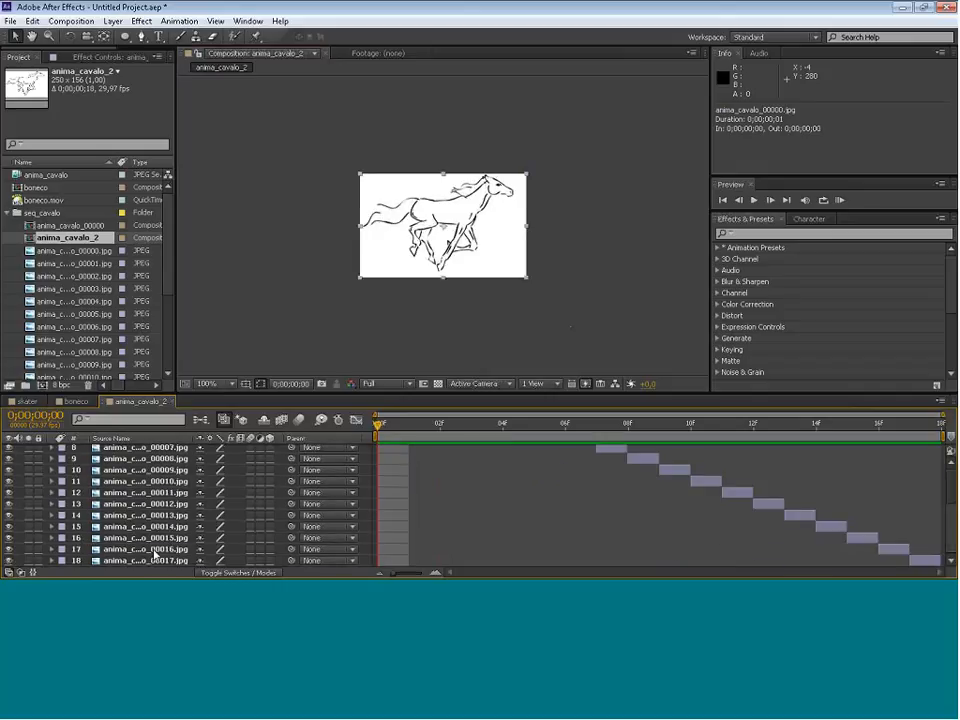
left_click(155, 561, "shift")
scroll(489, 510, "up", 3)
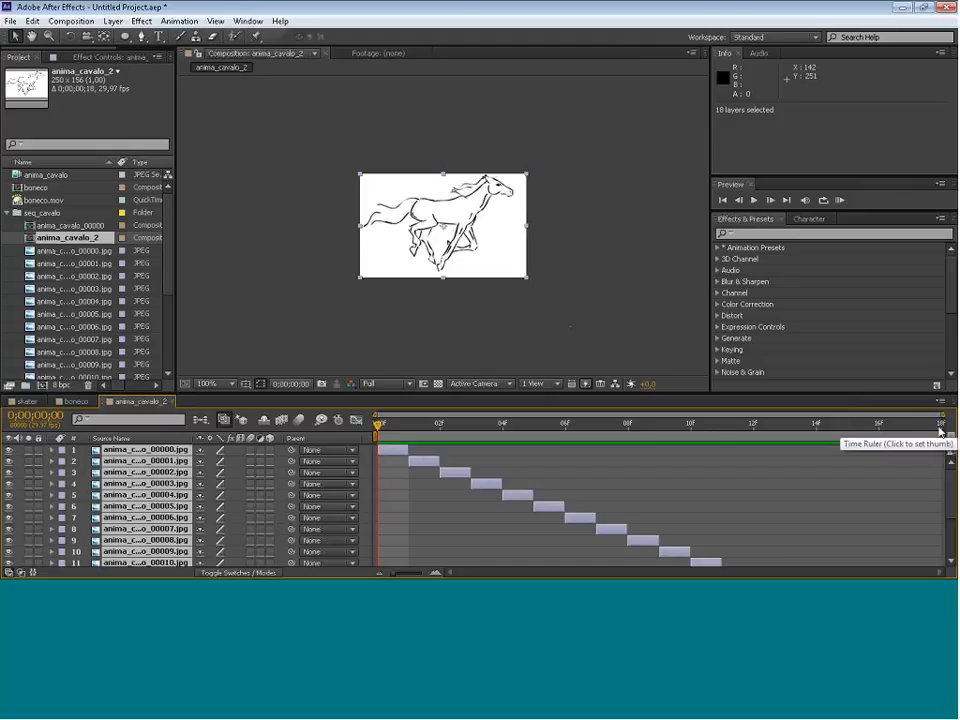
Set the duration of the anima_cavalo_2 composition to 0;00;00;36.
left_click(112, 21)
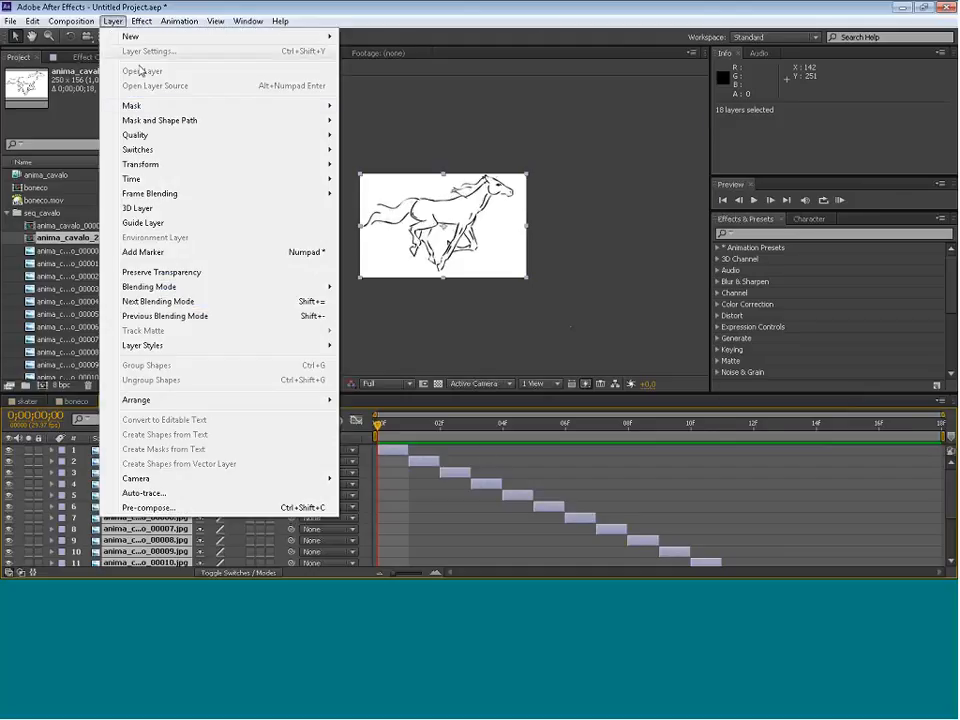
left_click(105, 58)
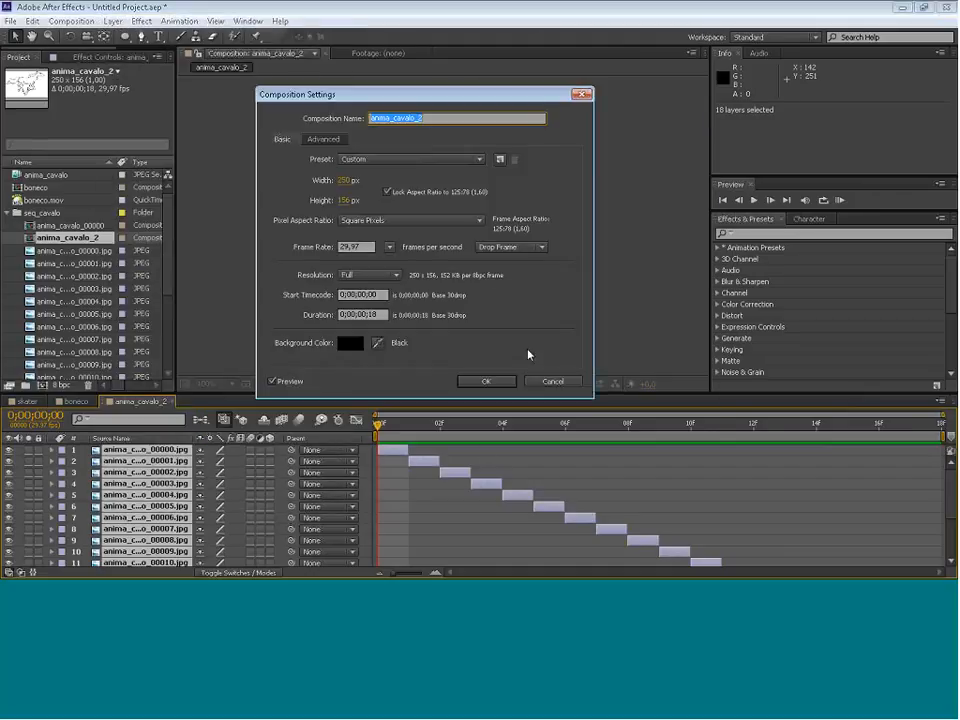
left_click_drag(368, 314, 429, 314)
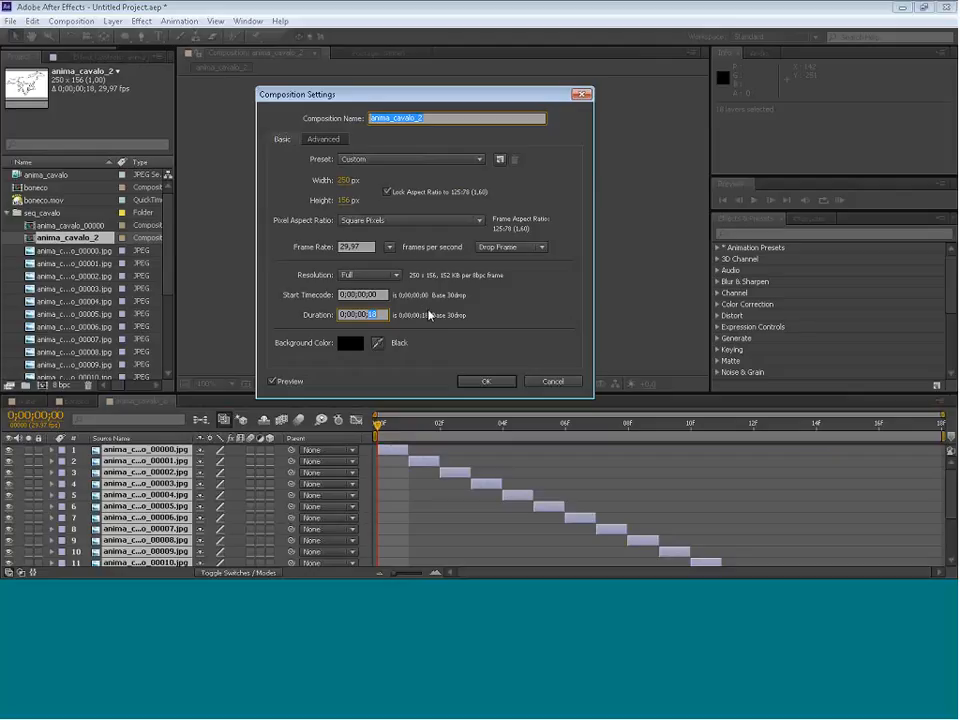
type("36")
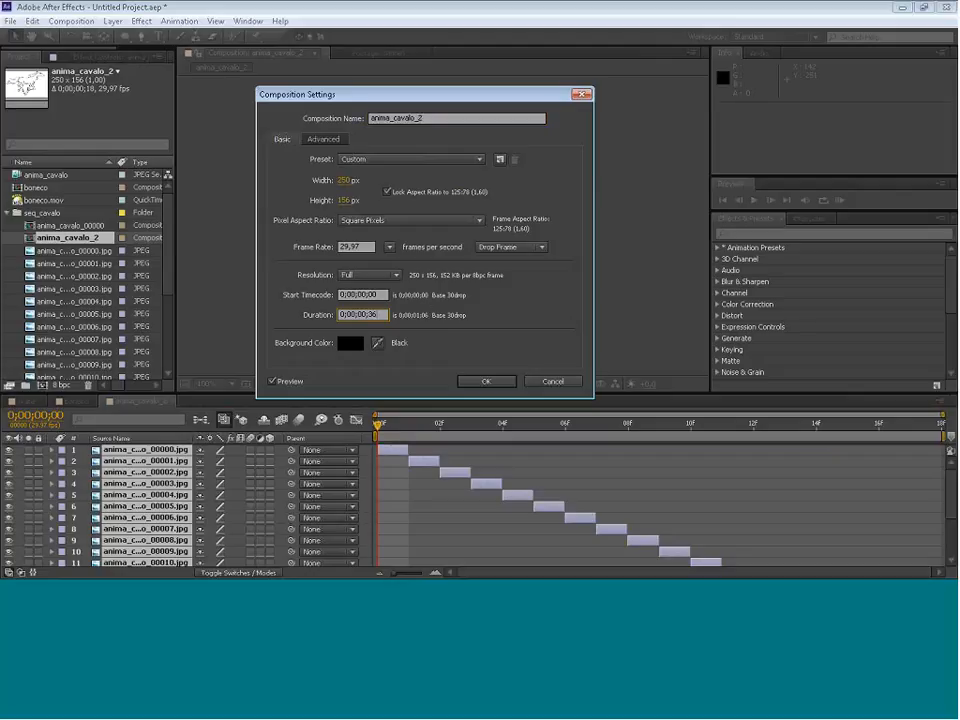
left_click(471, 384)
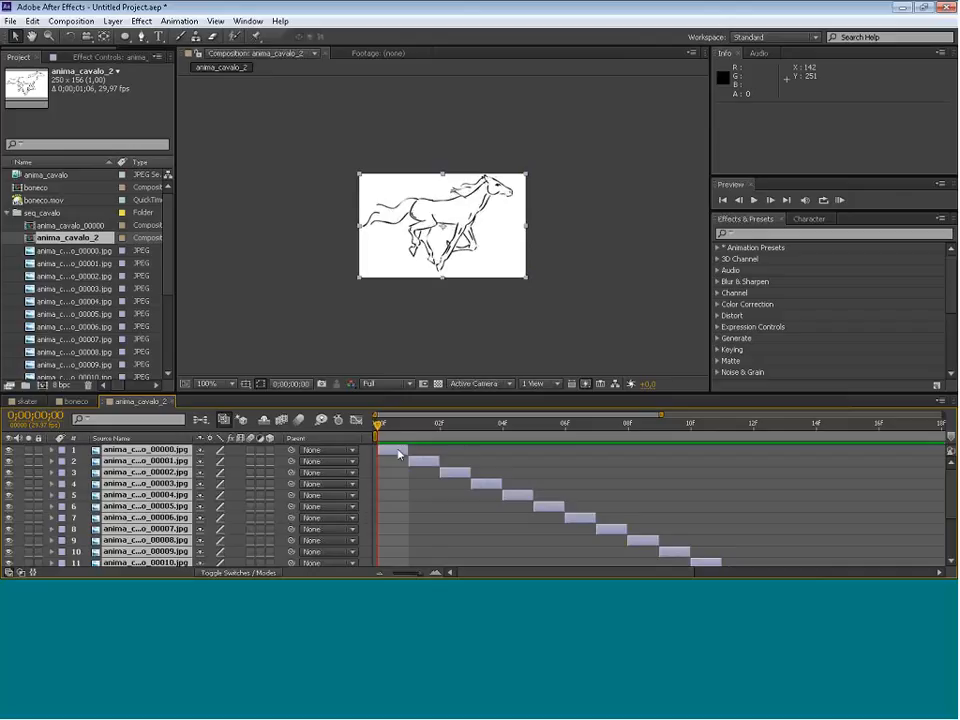
Duplicate all the horse frame layers and move the duplicates so their sequence begins at frame 18.
key("ctrl+a")
key("ctrl+d")
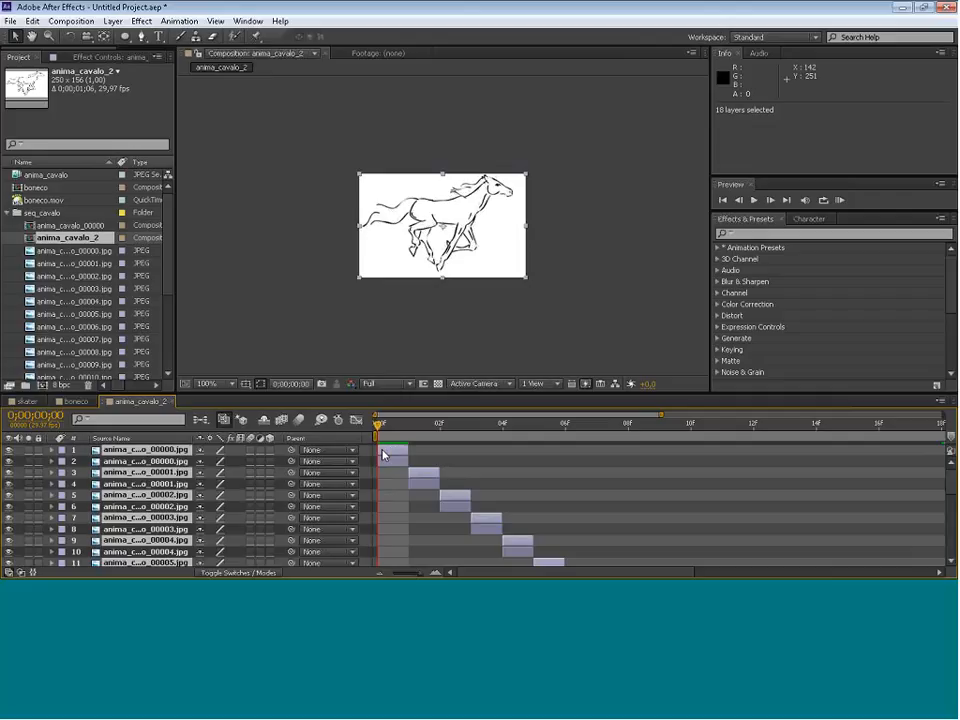
left_click_drag(384, 454, 947, 450)
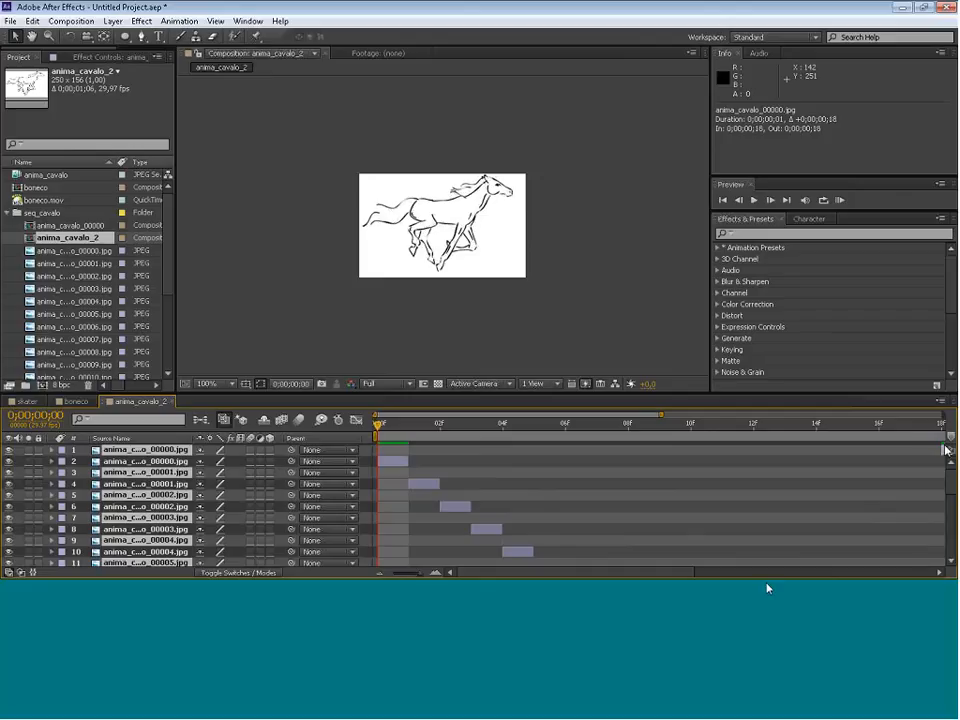
left_click_drag(638, 574, 665, 578)
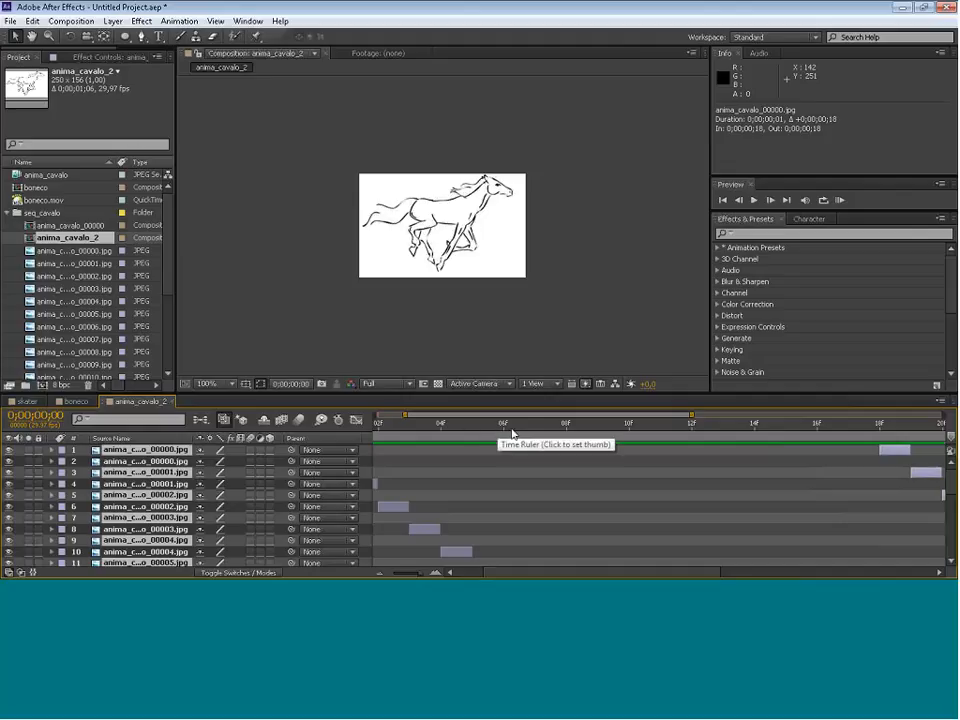
mouse_move(896, 454)
left_mouse_down()
mouse_move(827, 456)
mouse_move(888, 454)
left_mouse_up()
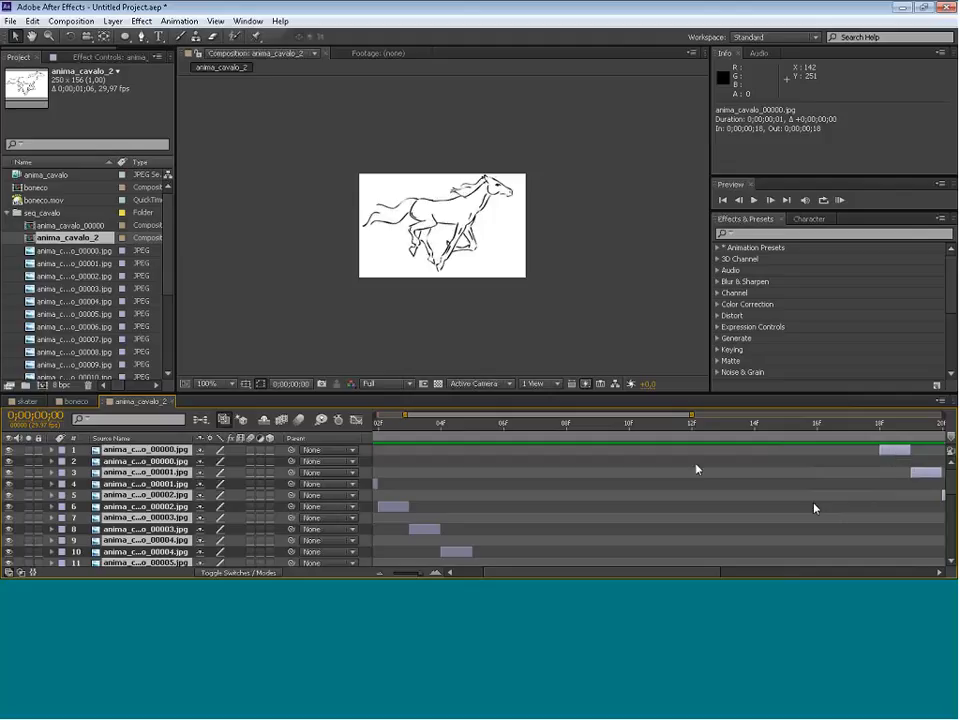
Examine the original and duplicated layer sequences along the anima_cavalo_2 timeline.
left_click_drag(658, 576, 744, 572)
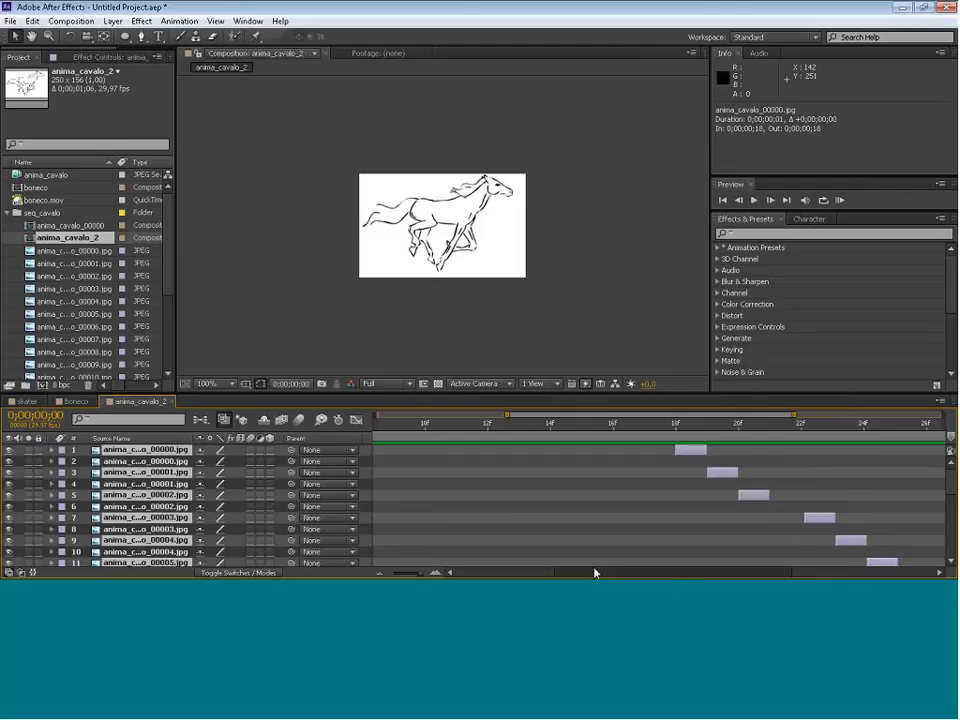
left_click_drag(574, 574, 459, 574)
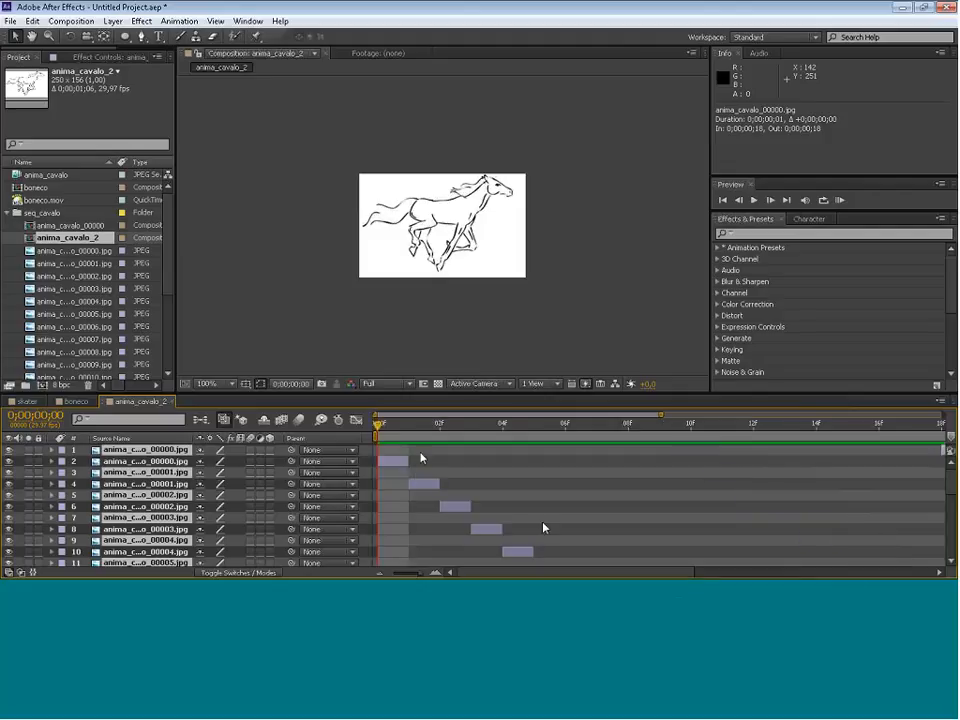
left_click_drag(628, 574, 796, 576)
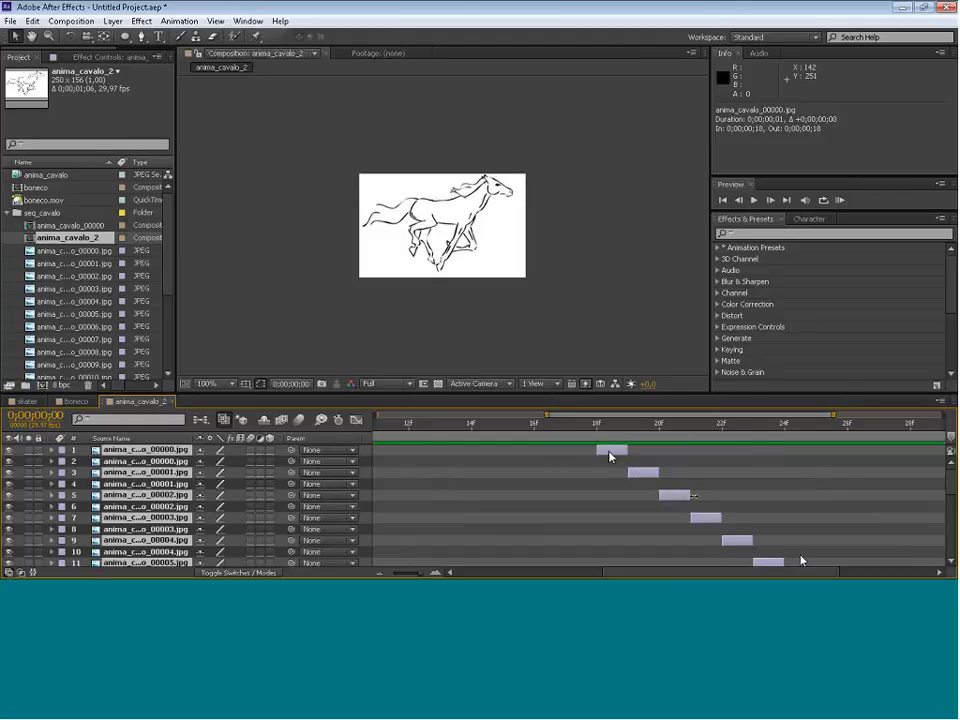
scroll(872, 555, "down", 5)
scroll(516, 519, "up", 5)
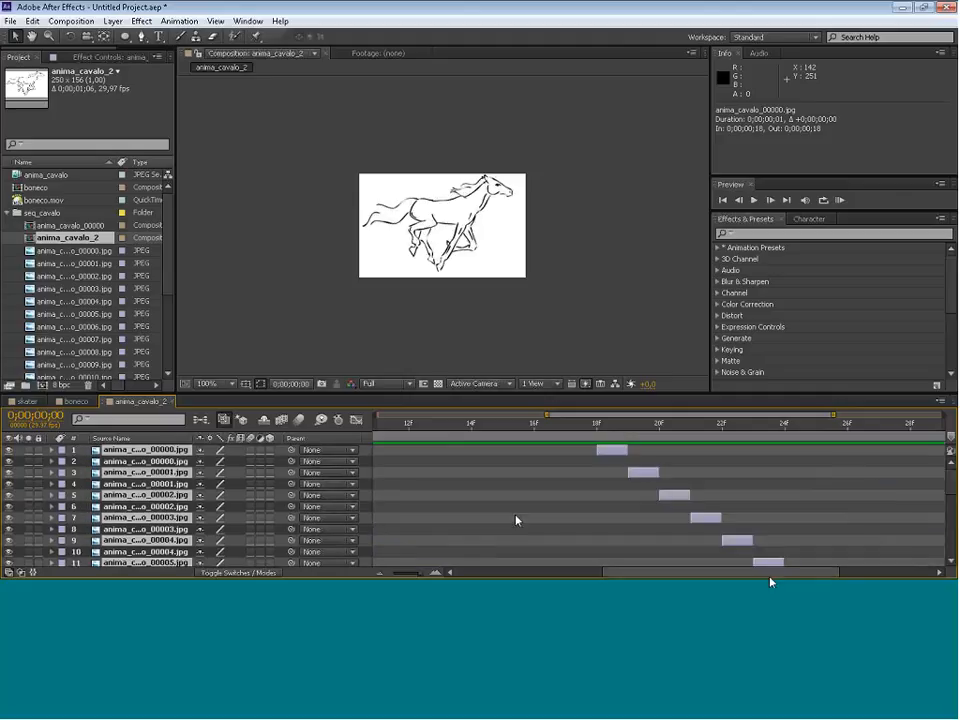
left_click_drag(768, 574, 557, 540)
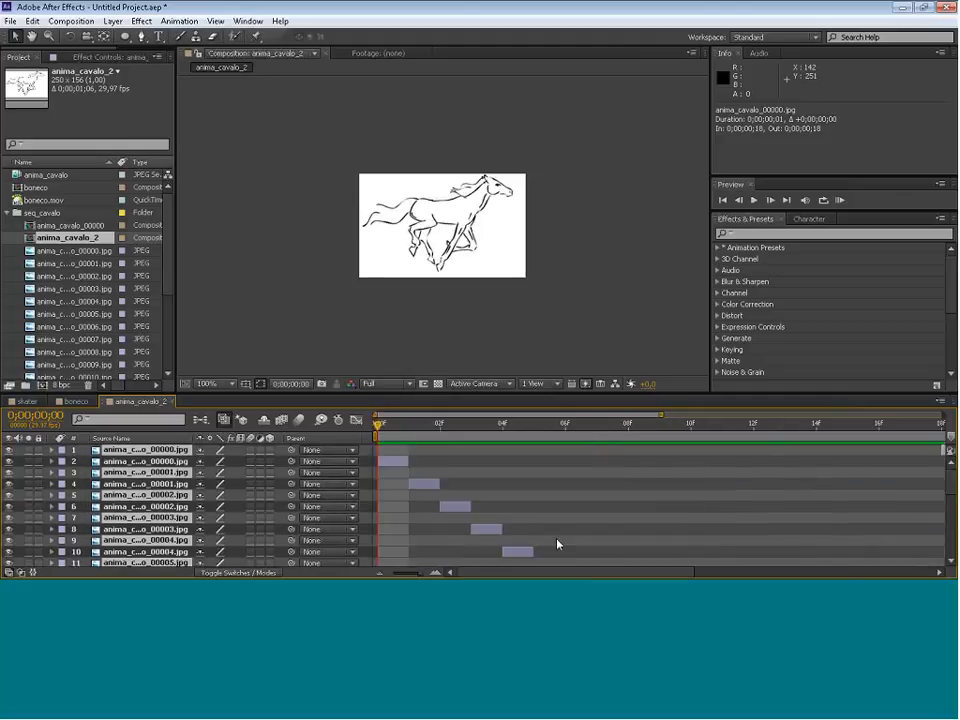
left_click_drag(684, 574, 608, 587)
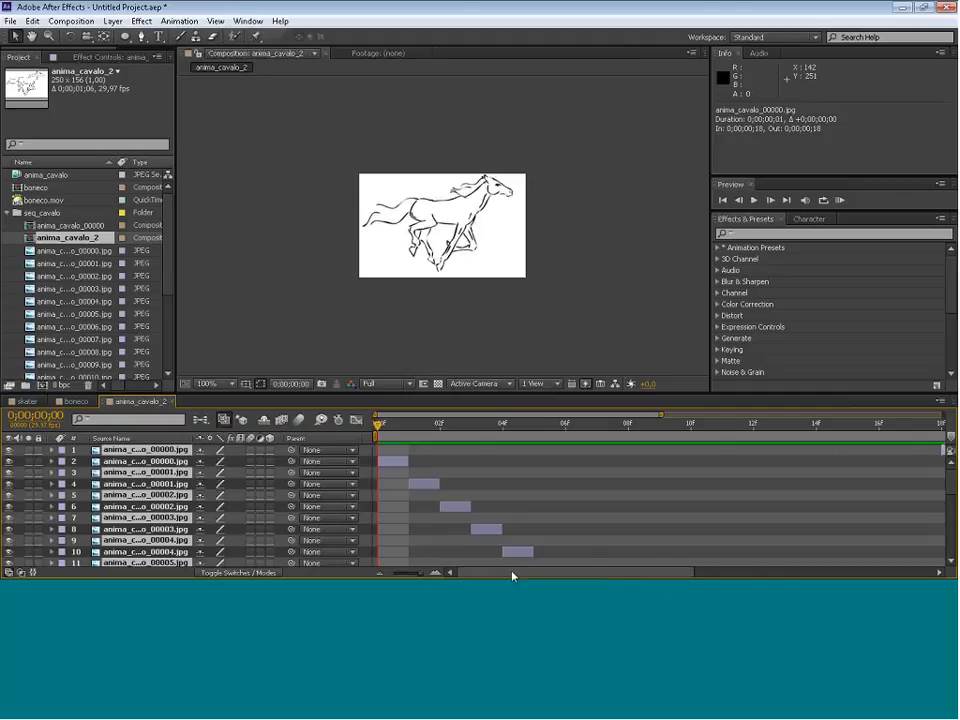
Step through the first four frames and preview the doubled horse animation.
key("Page_Down")
key("Page_Down")
key("Page_Down")
key("Page_Down")
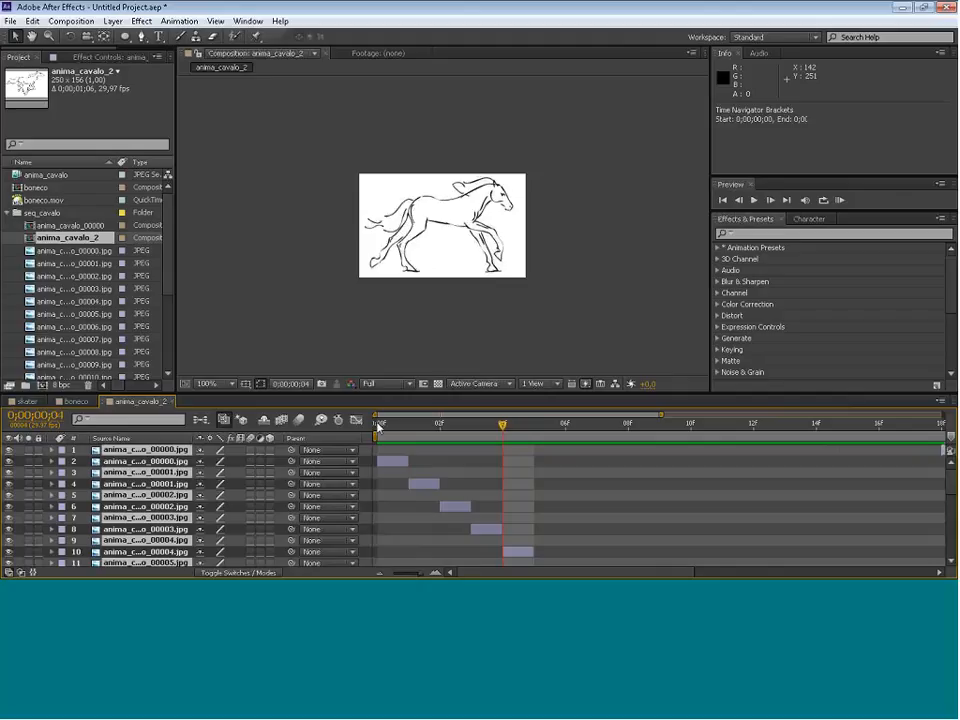
key("KP_0")
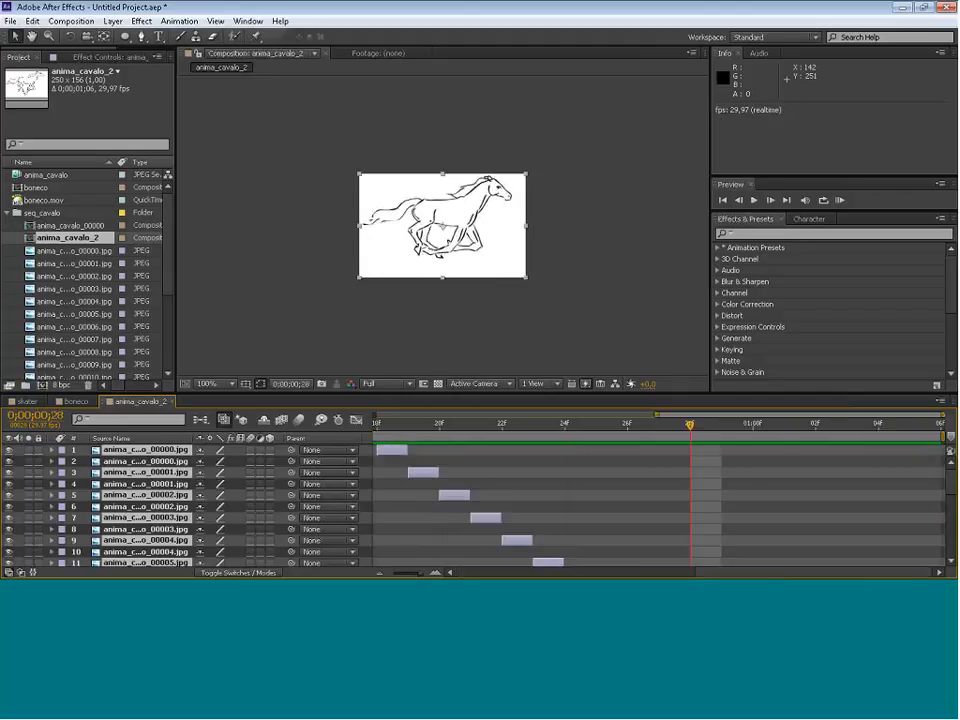
Extend the original anima_cavalo_00000.jpg to anima_cavalo_00004.jpg layers to a duration of two frames each.
left_click_drag(791, 574, 423, 571)
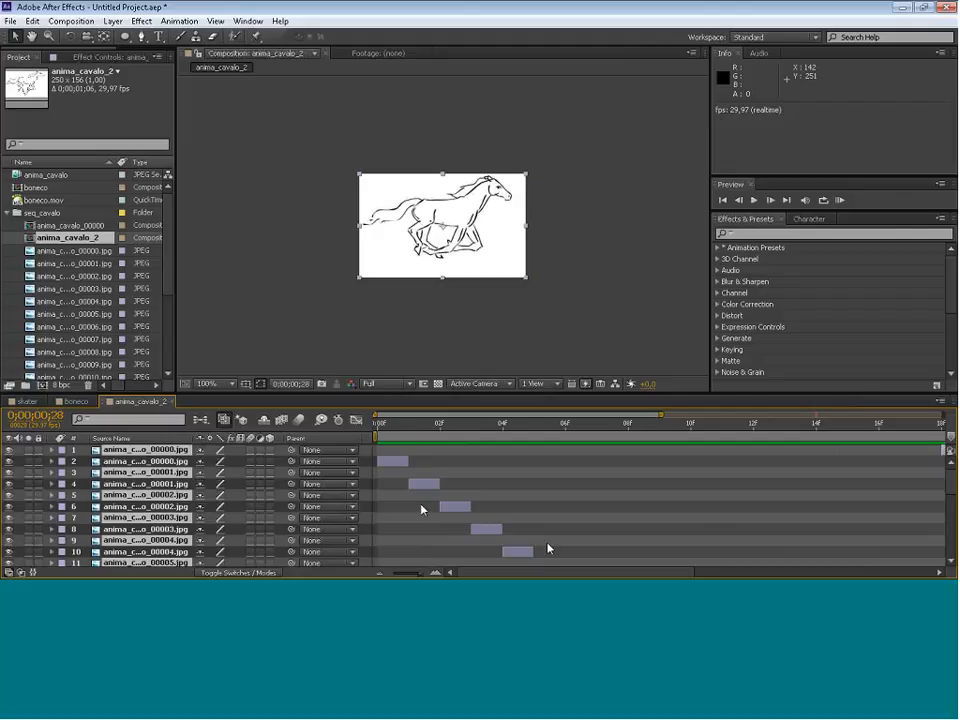
left_click(410, 461)
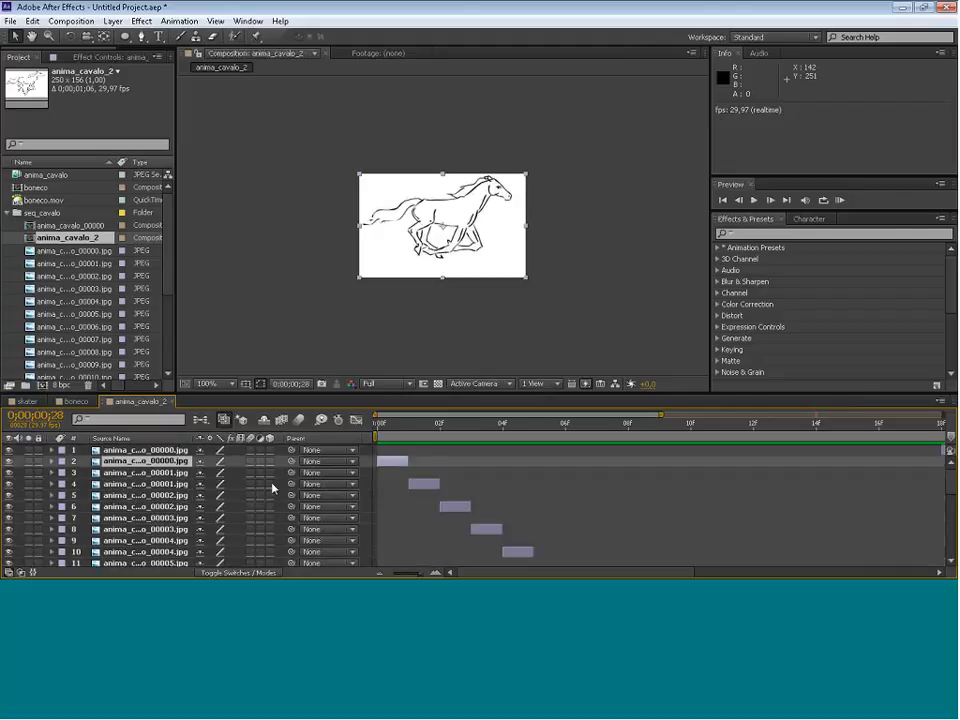
left_click(424, 486, "ctrl")
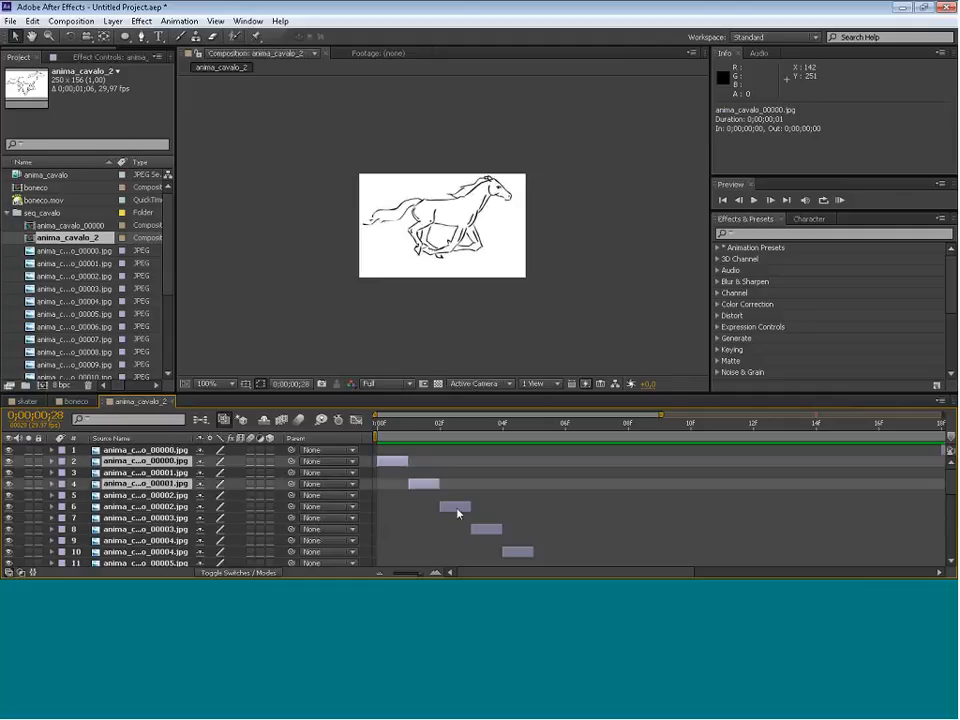
left_click(457, 508, "ctrl")
left_click(488, 530, "ctrl")
left_click(513, 552, "ctrl")
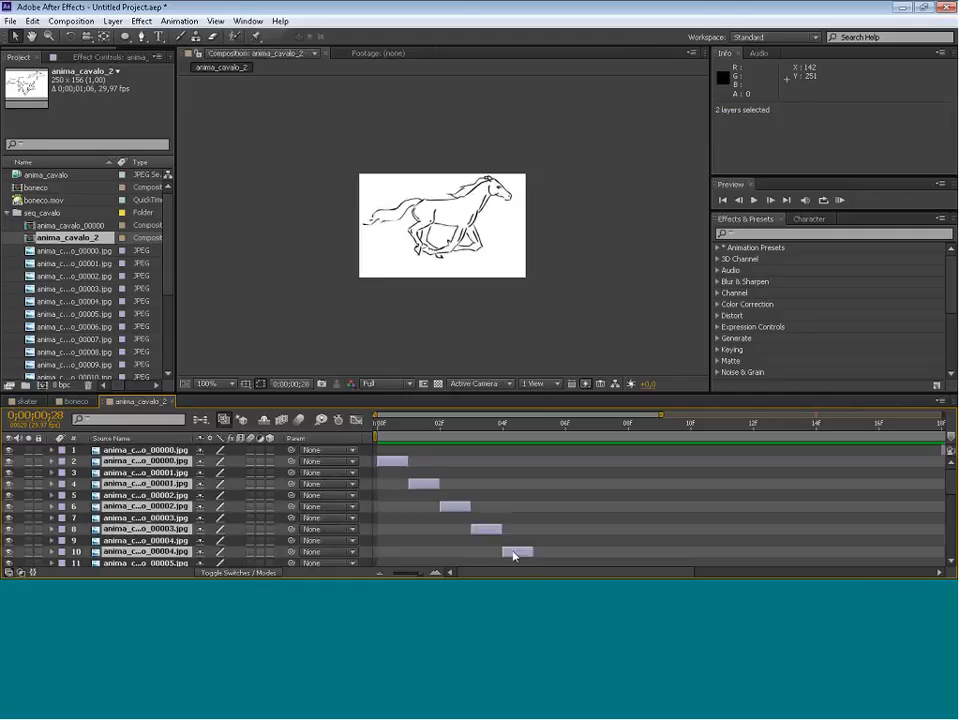
left_click_drag(406, 462, 441, 461)
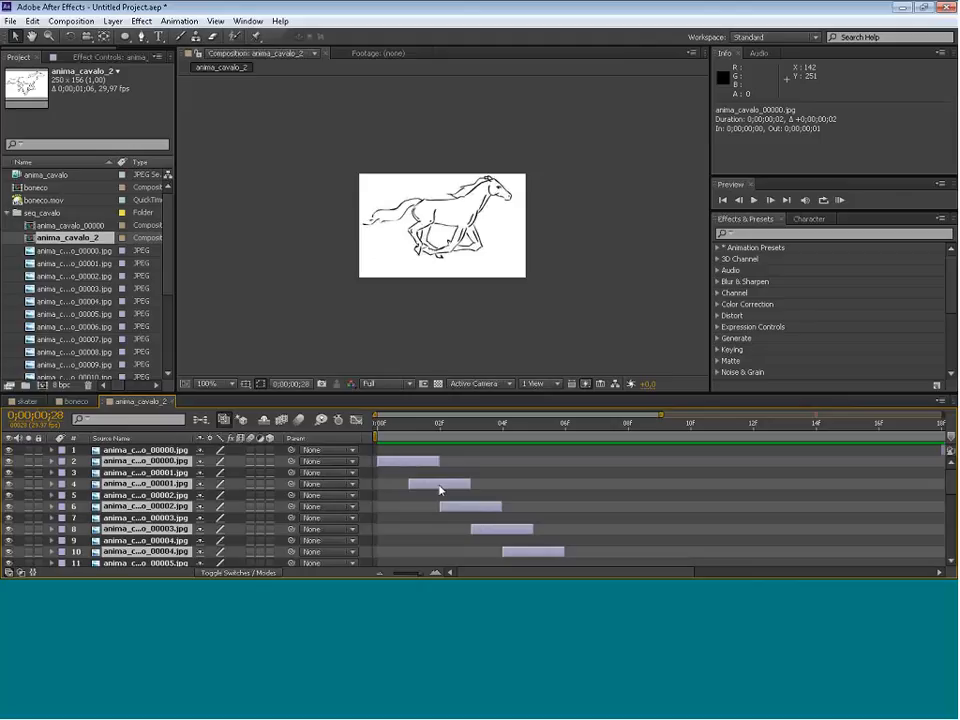
Shift the extended anima_cavalo_00001.jpg to anima_cavalo_00004.jpg layers so they start at frames 2, 4, 6 and 8 without overlapping.
left_click_drag(429, 489, 478, 496)
left_click(477, 488, "ctrl")
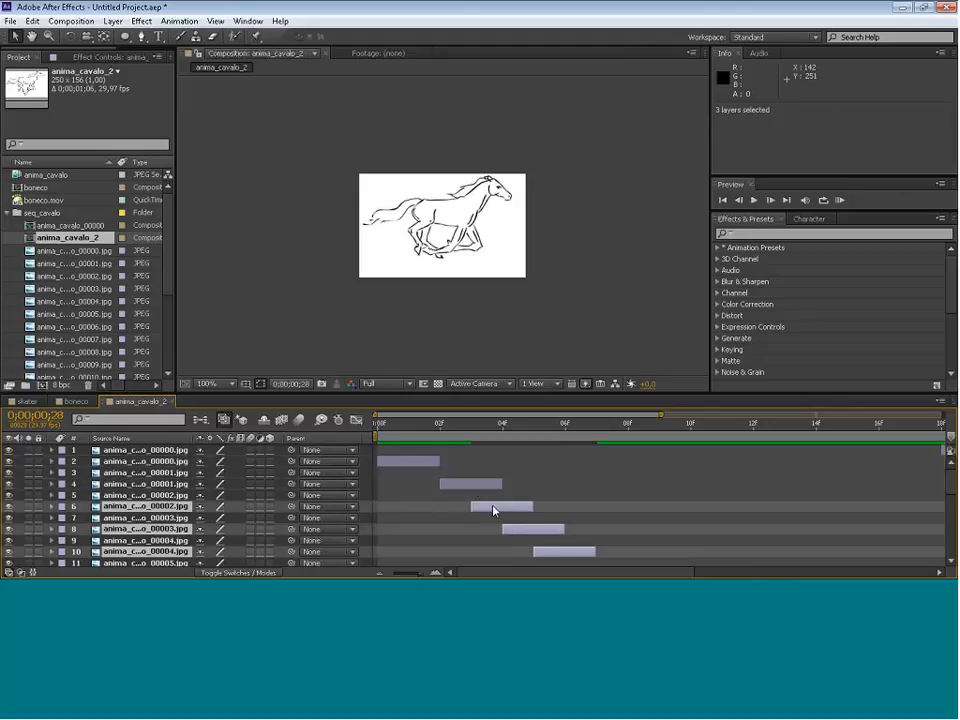
left_click_drag(508, 513, 648, 553)
left_click(545, 508, "ctrl")
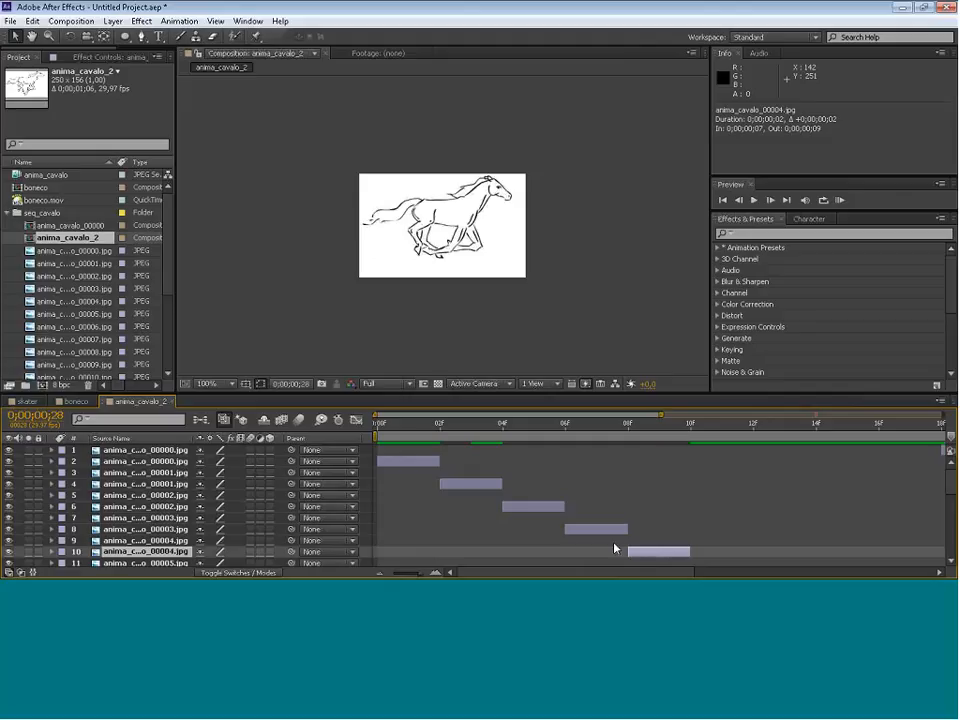
Preview the animation from the first frame and scrub through it to check the slowed opening frames.
key("Home")
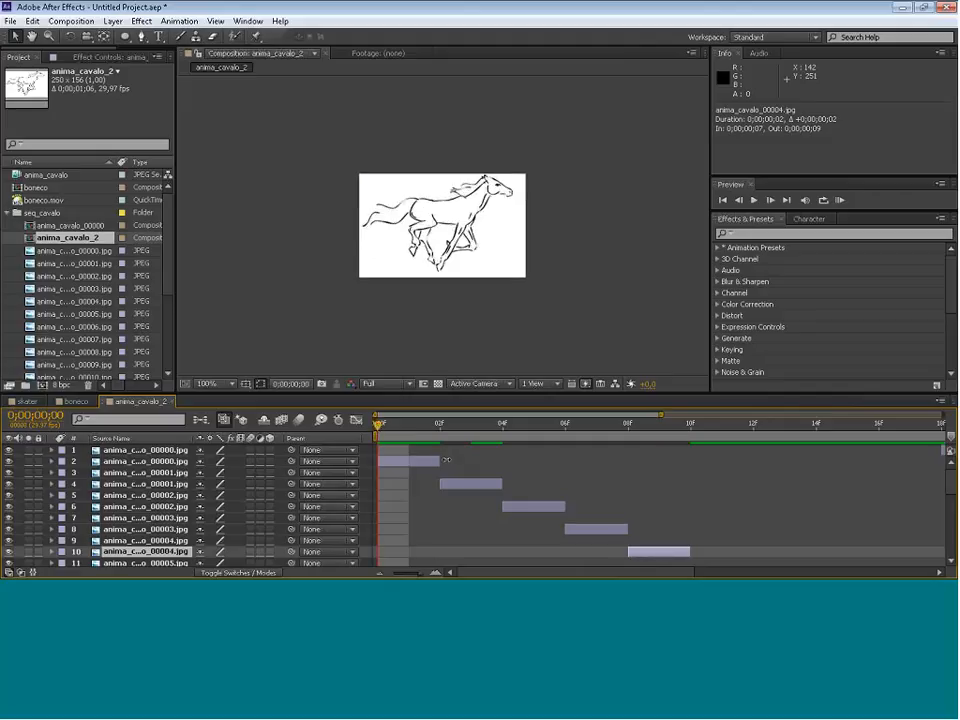
key("space")
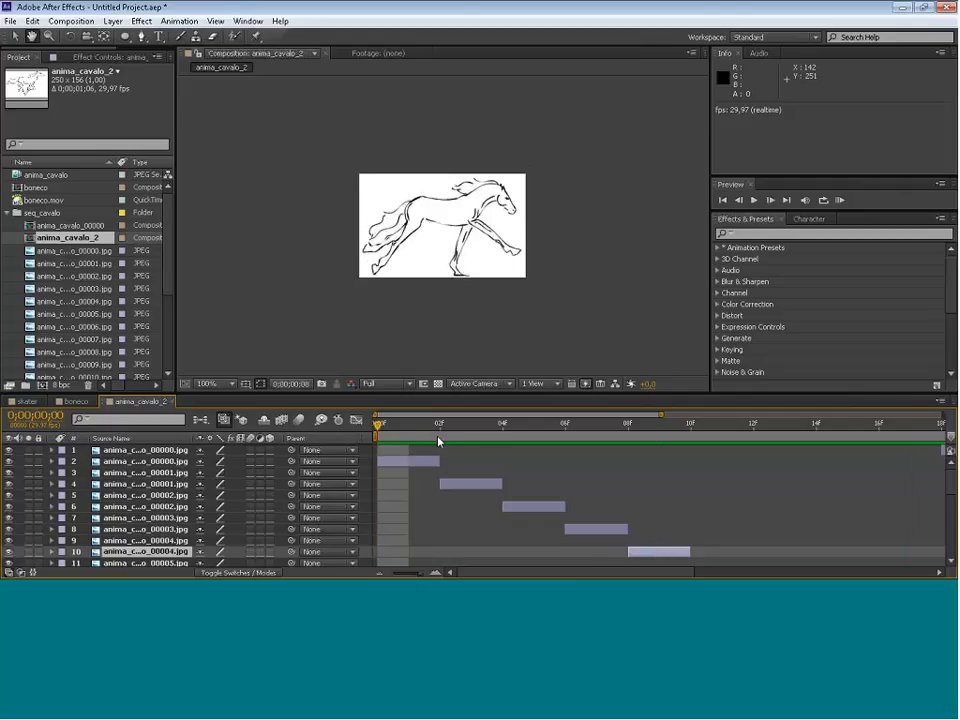
key("space")
left_click_drag(529, 423, 317, 412)
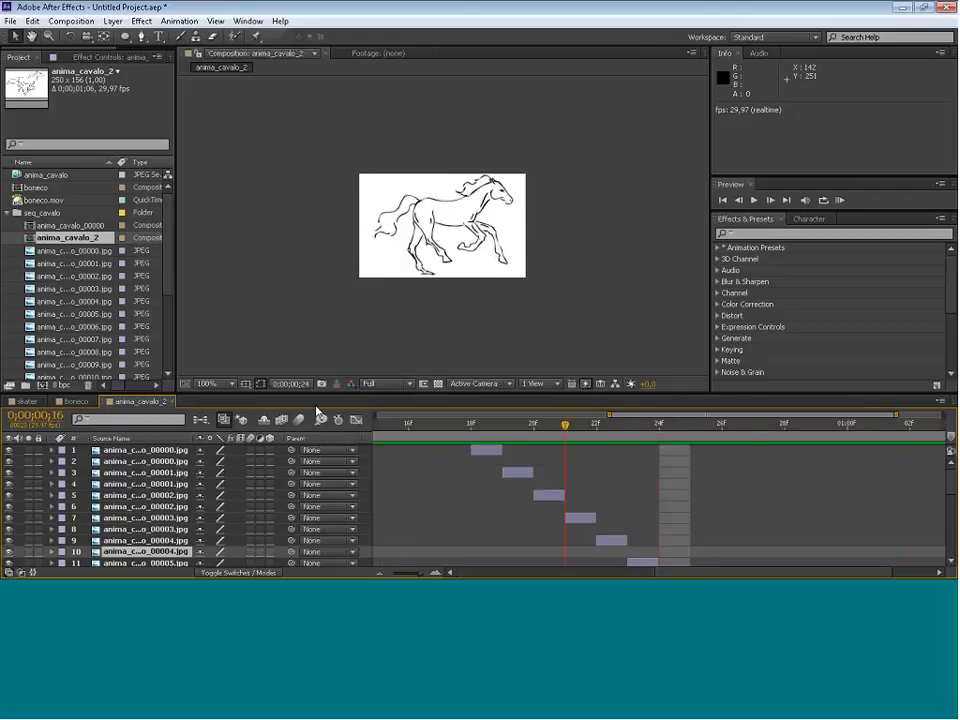
Select the block of layers from the original anima_cavalo_00005.jpg (layer 12) down to the original anima_cavalo_00017.jpg (layer 36).
scroll(711, 566, "down", 4)
scroll(710, 566, "up", 3)
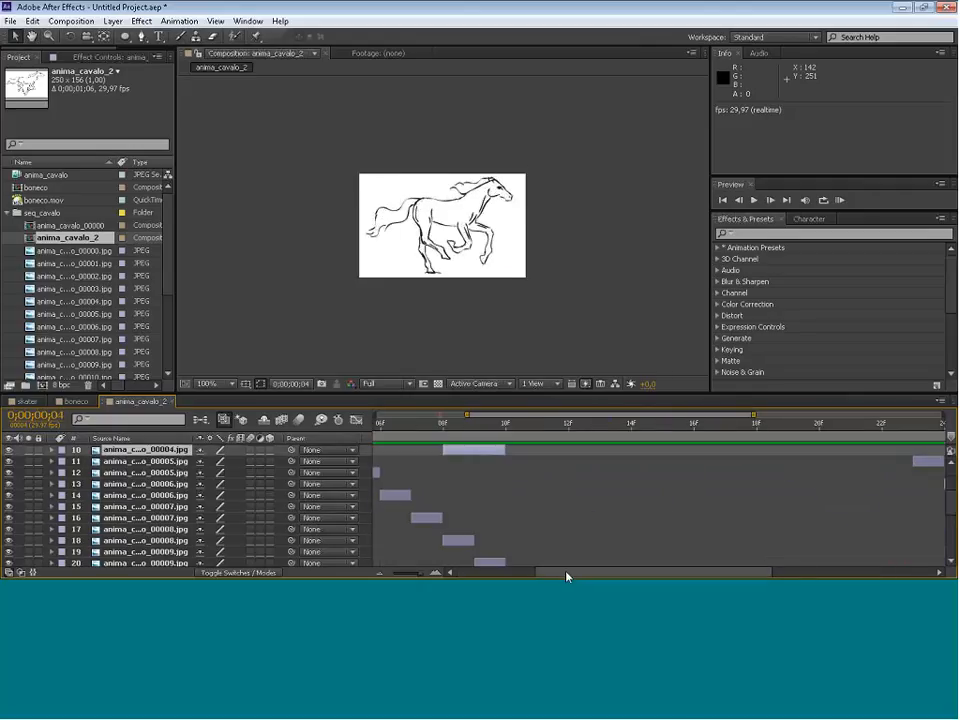
left_click_drag(568, 574, 500, 574)
left_click(498, 474)
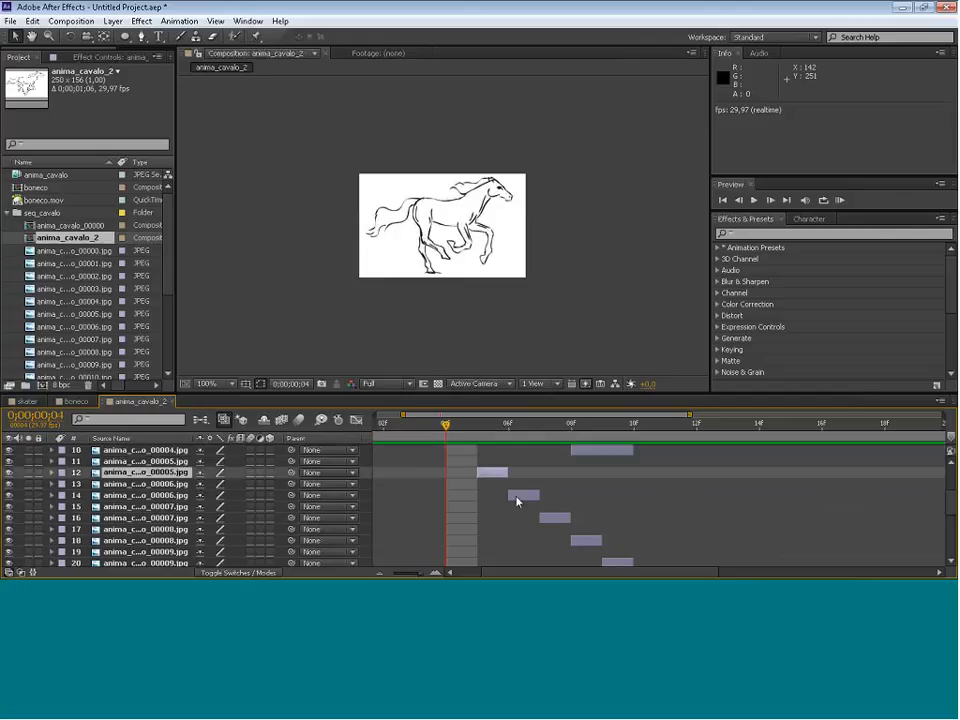
left_click(523, 495, "ctrl")
left_click(555, 517, "ctrl")
left_click(591, 543, "shift")
left_click(618, 562, "shift")
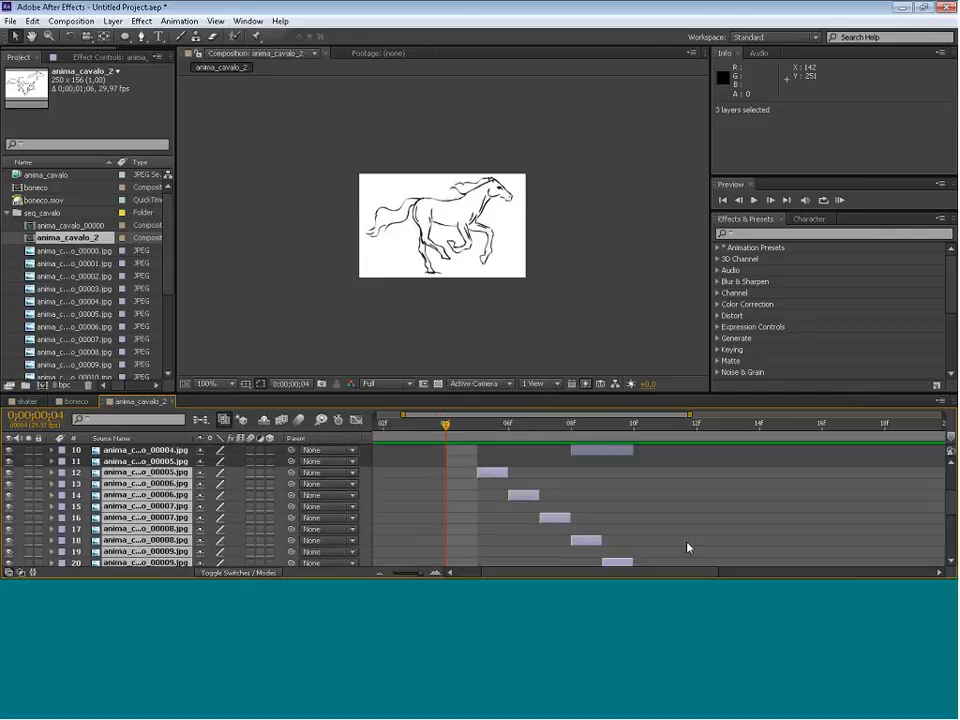
scroll(688, 546, "down", 4)
scroll(687, 506, "up", 1)
left_click(643, 486, "shift")
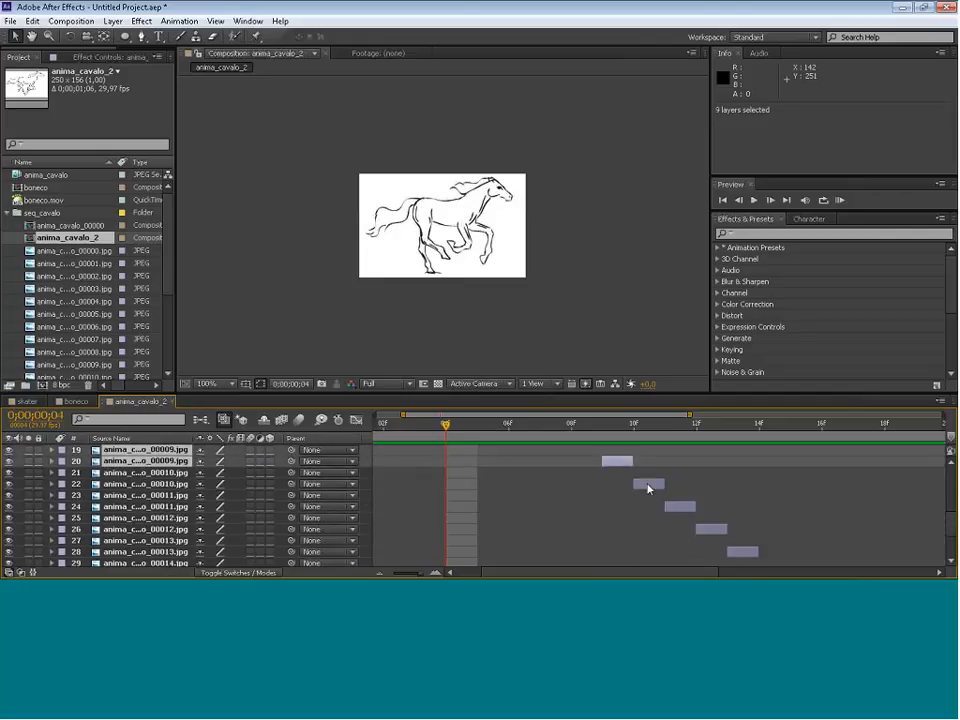
left_click(681, 508, "shift")
left_click(703, 529, "shift")
left_click(745, 551, "shift")
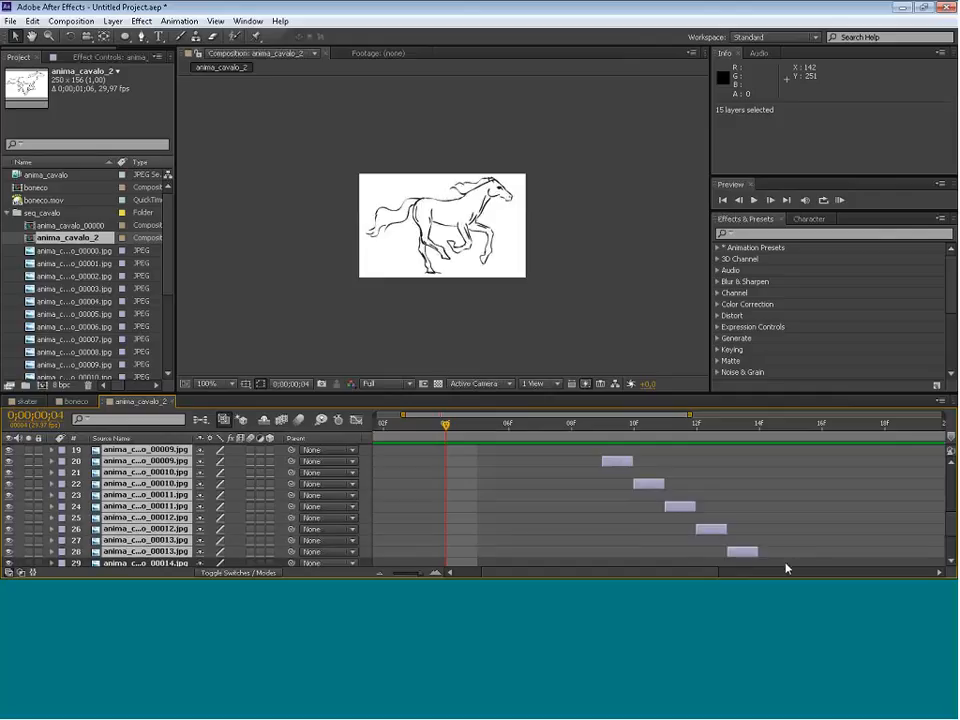
scroll(793, 566, "down", 3)
left_click(776, 507, "shift")
left_click(804, 529, "shift")
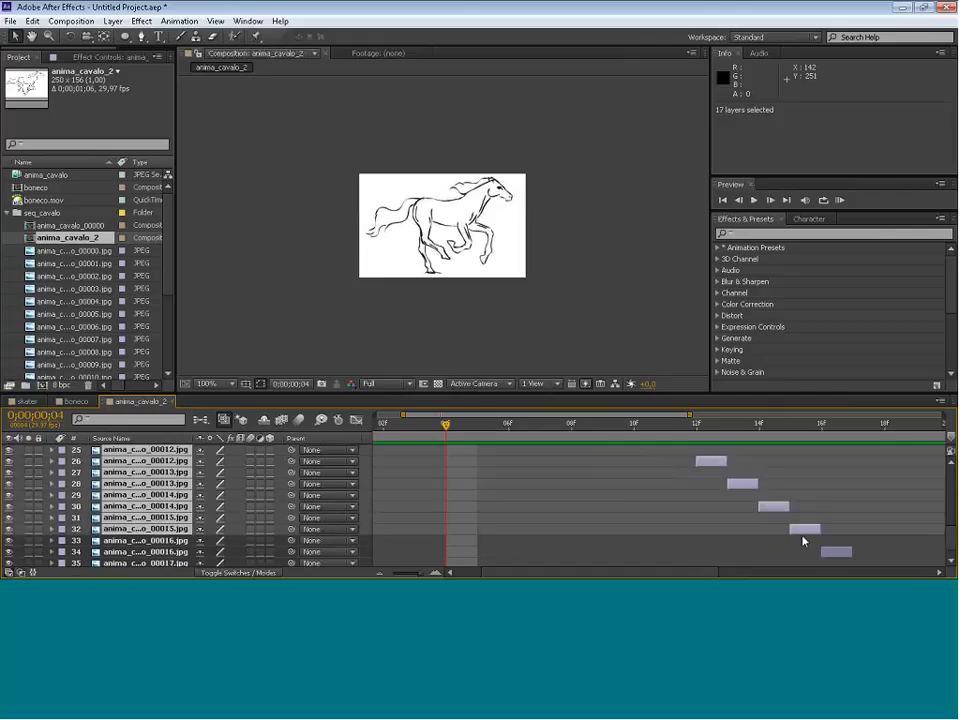
left_click(826, 551, "shift")
scroll(780, 546, "down", 1)
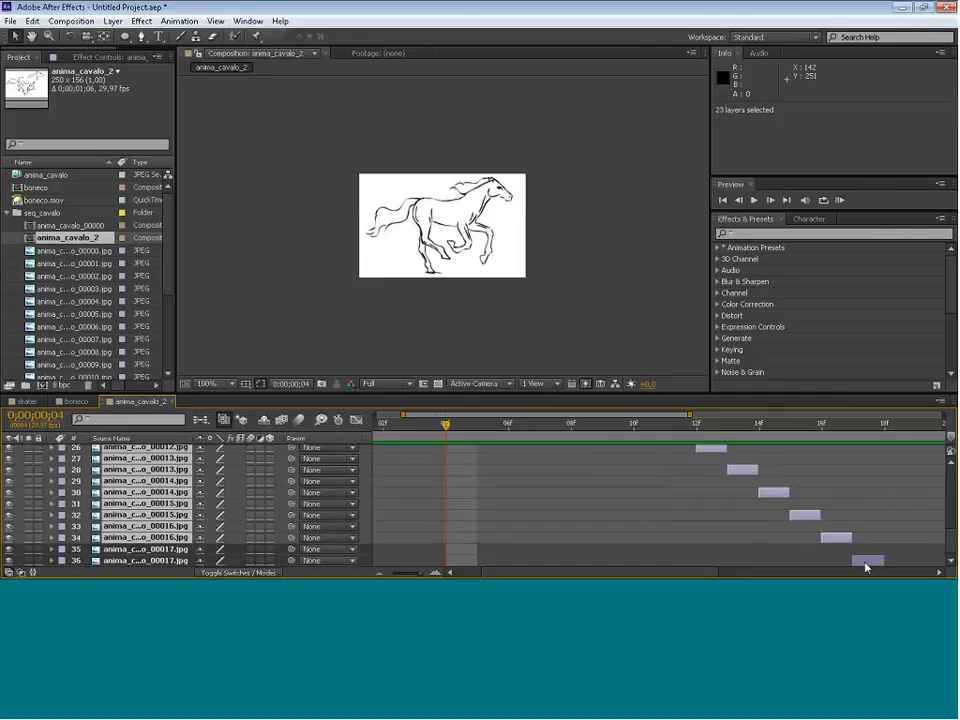
left_click(864, 561, "shift")
scroll(793, 525, "up", 6)
scroll(793, 527, "up", 4)
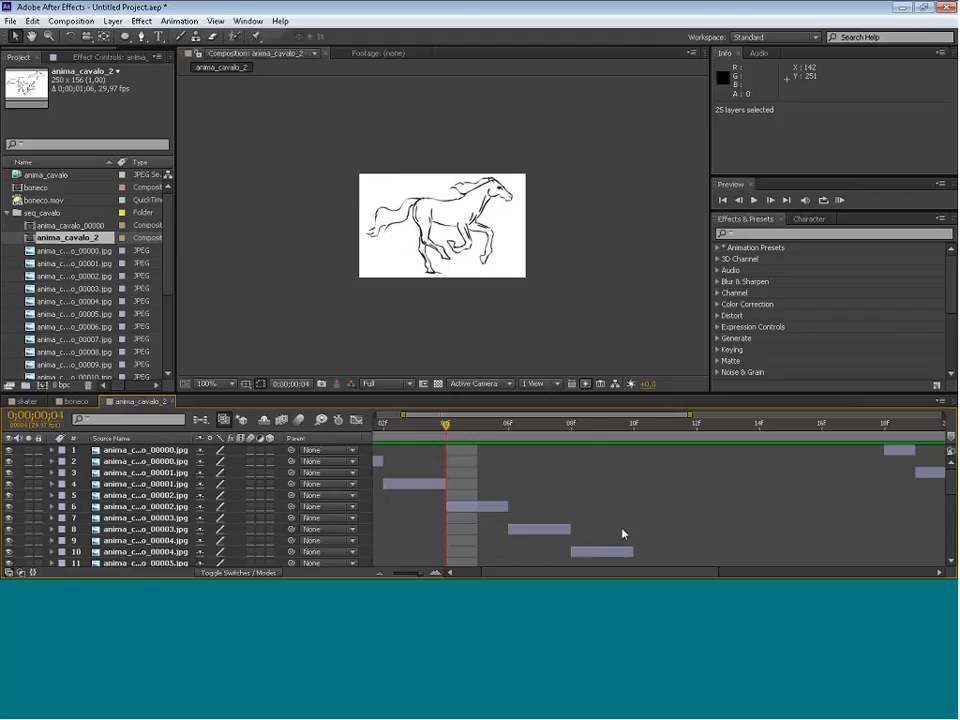
Shift the original anima_cavalo_00005.jpg to anima_cavalo_00009.jpg layers to start at frames 10, 12, 14, 16 and 18, end to end.
scroll(623, 531, "down", 2)
left_click_drag(507, 506, 648, 519)
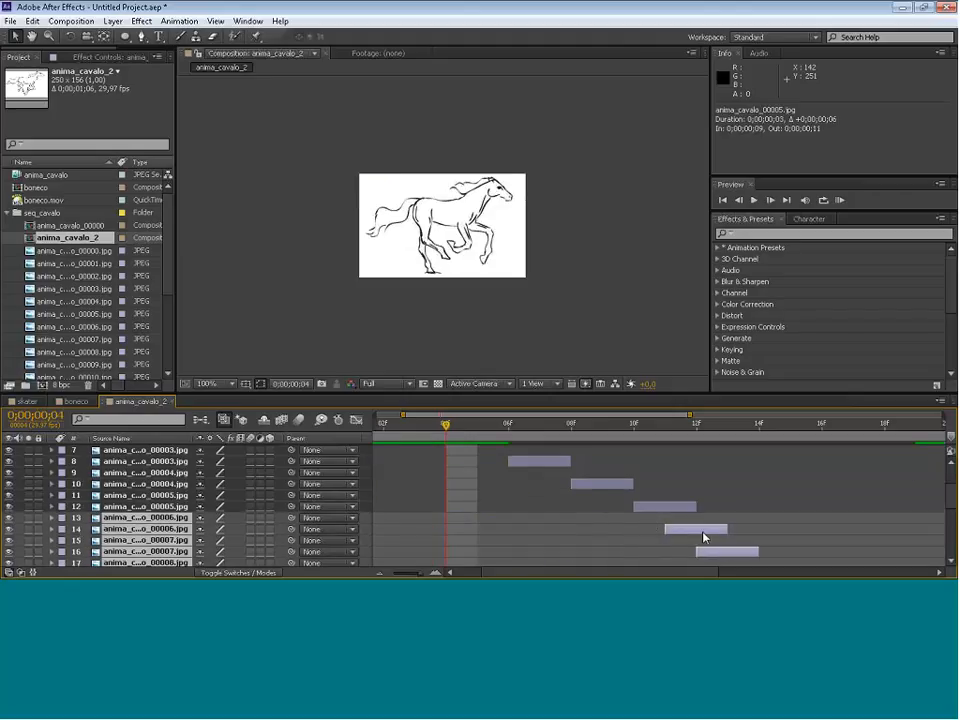
left_click_drag(701, 544, 787, 560)
scroll(852, 535, "down", 3)
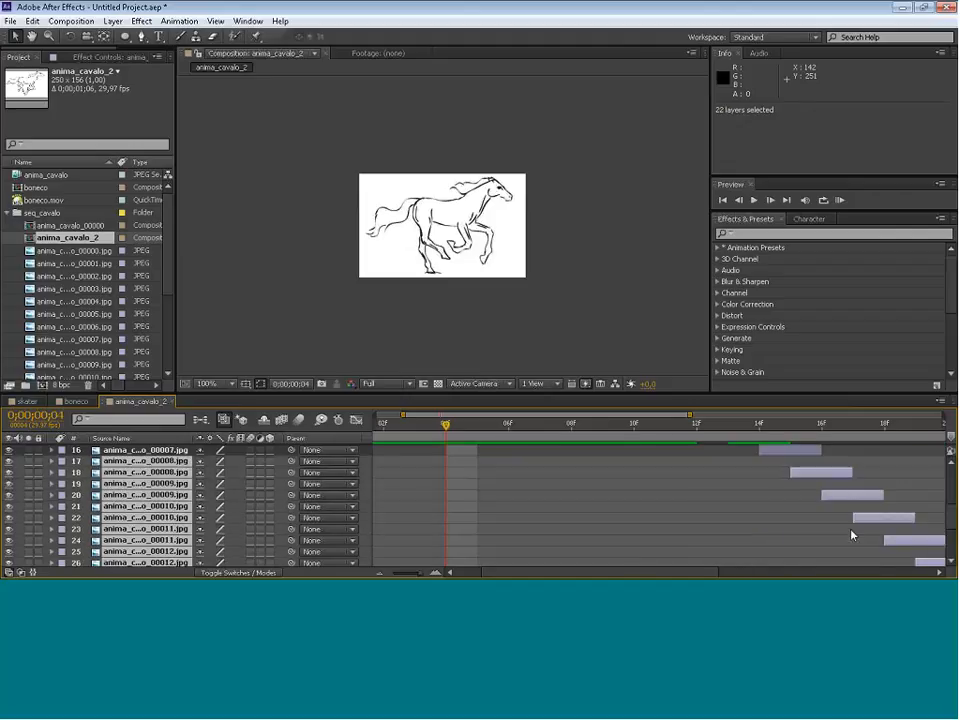
left_click_drag(808, 475, 888, 495)
left_click(876, 517)
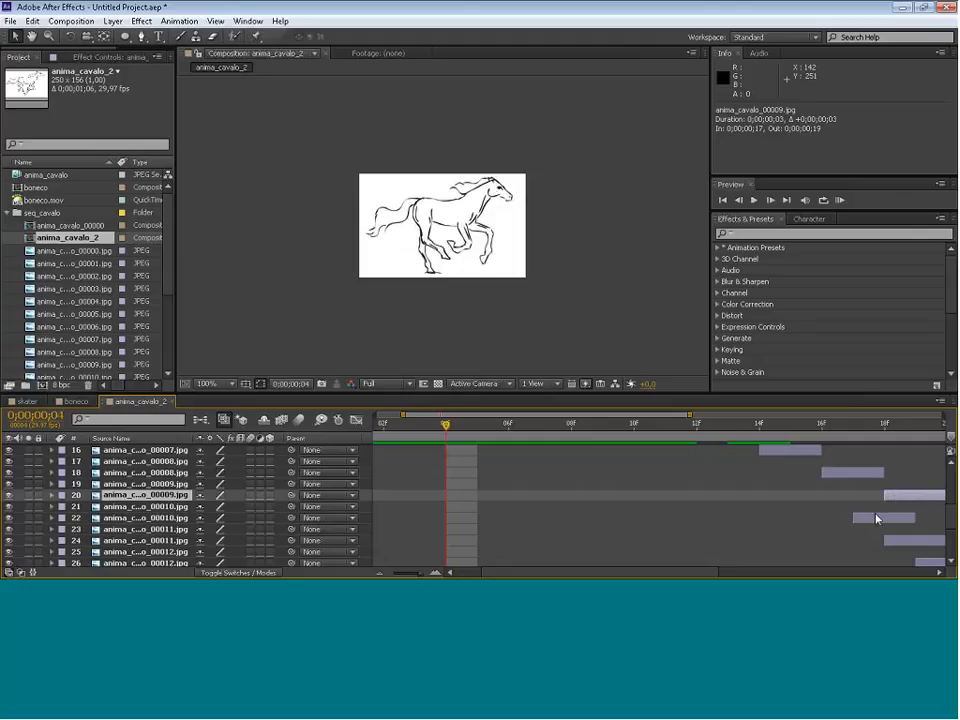
Shift the original anima_cavalo_00010.jpg to anima_cavalo_00013.jpg layers to start at frames 20, 22, 24 and 26.
left_click_drag(676, 576, 800, 576)
left_click_drag(680, 517, 847, 540)
left_click_drag(744, 561, 885, 566)
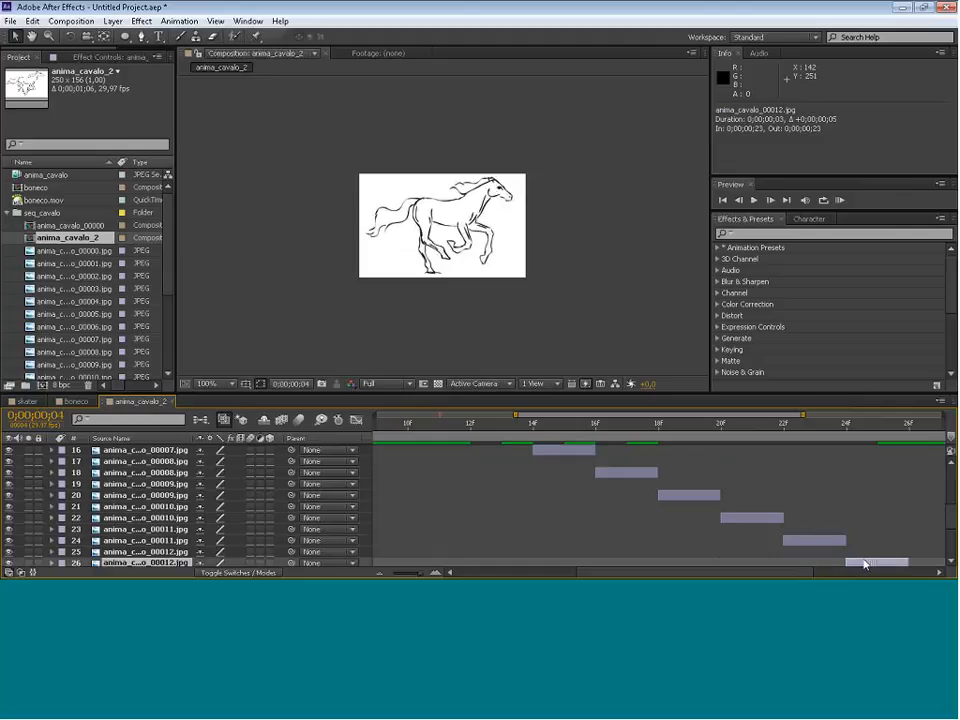
scroll(650, 505, "down", 3)
left_click_drag(722, 484, 910, 484)
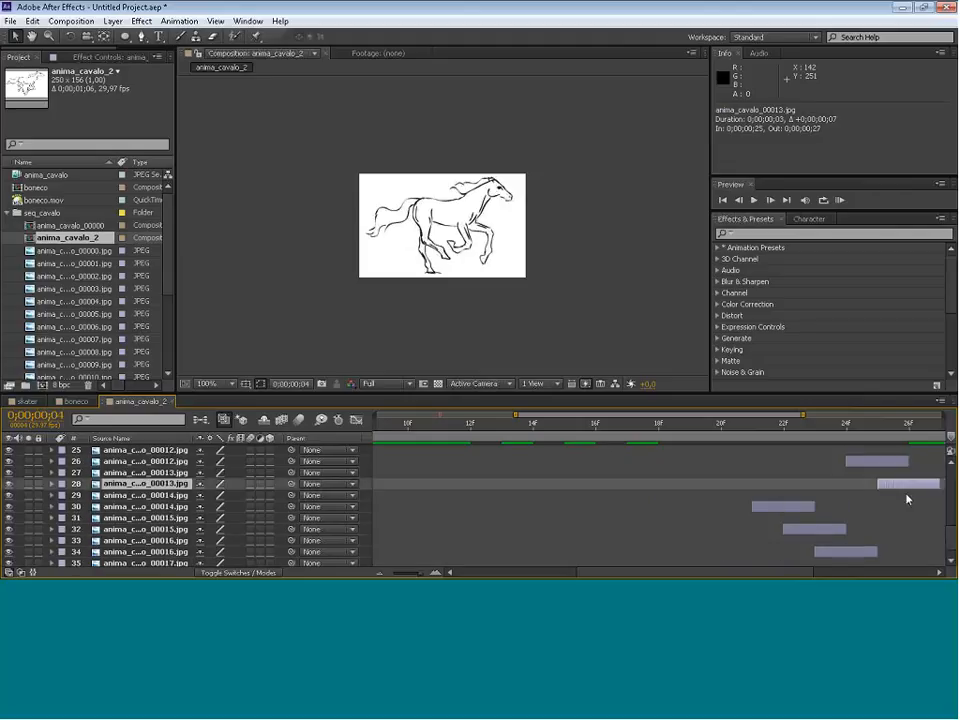
Shift the original anima_cavalo_00014.jpg to anima_cavalo_00017.jpg layers to start at frame 28, 1;00, 1;02 and 1;04.
left_click_drag(780, 507, 876, 507)
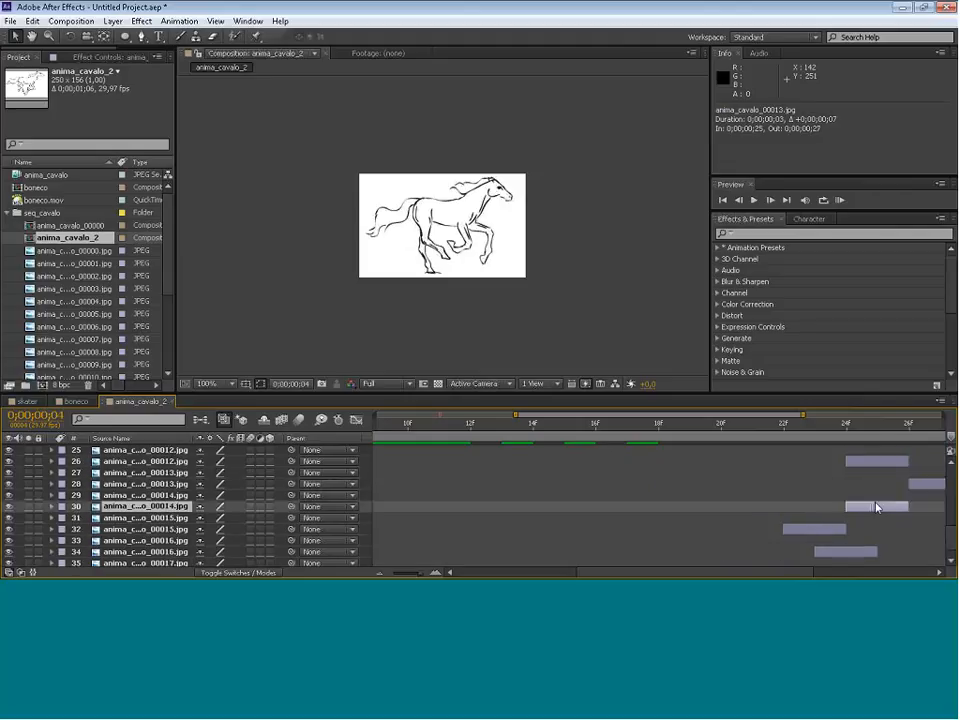
left_click(831, 529, "shift")
left_click(836, 551, "shift")
mouse_move(814, 530)
left_mouse_down()
mouse_move(906, 530)
mouse_move(791, 523)
mouse_move(670, 532)
mouse_move(804, 529)
left_mouse_up()
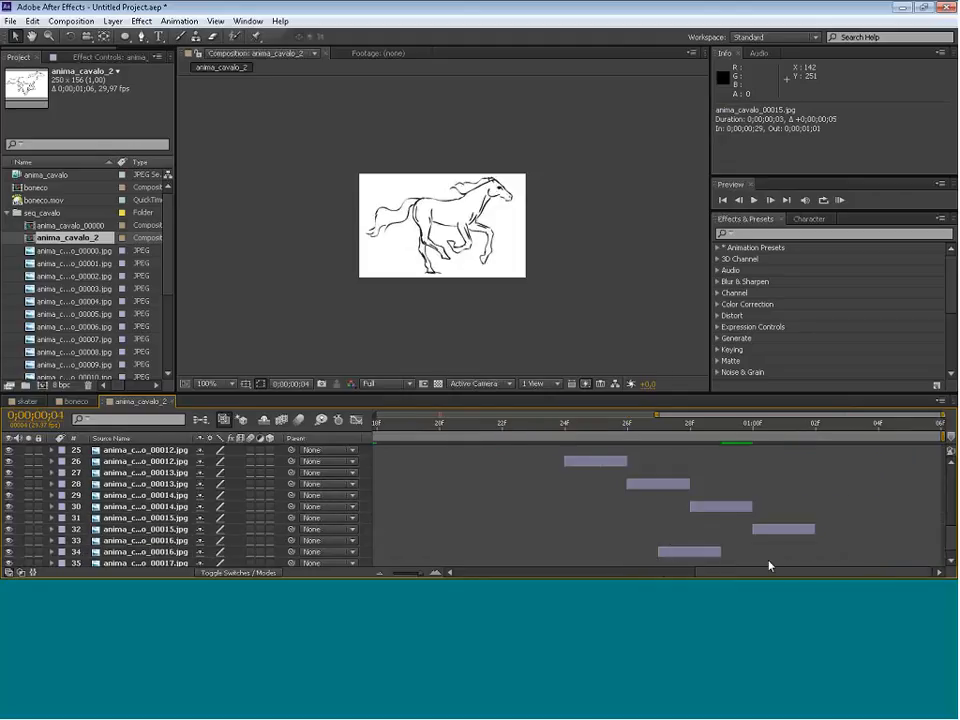
left_click_drag(722, 553, 879, 551)
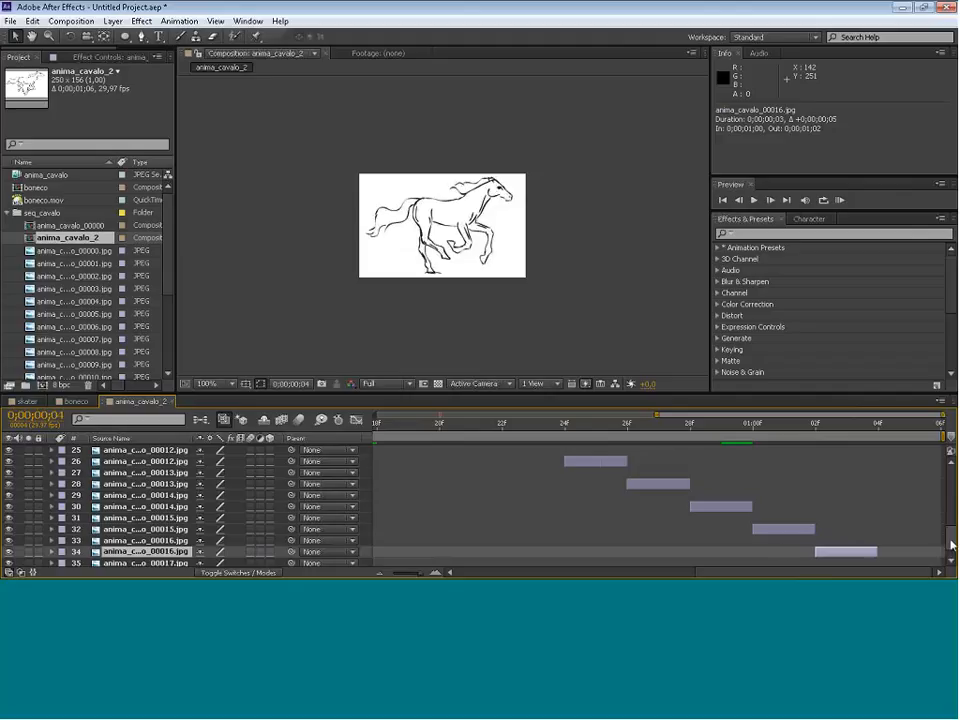
scroll(614, 560, "down", 1)
left_click(614, 560)
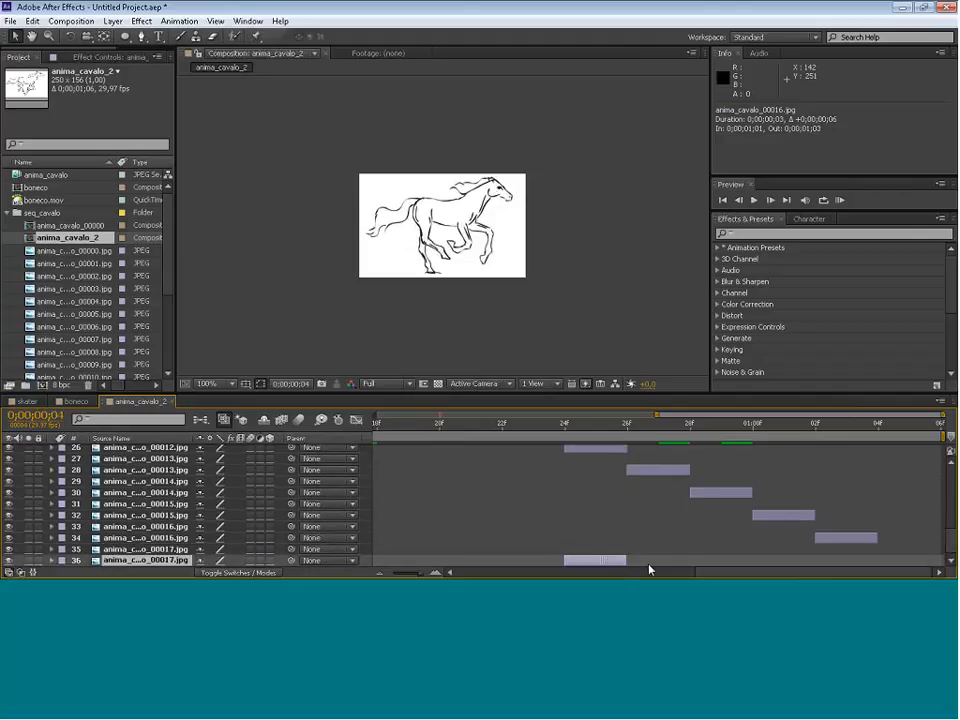
left_click_drag(600, 560, 914, 560)
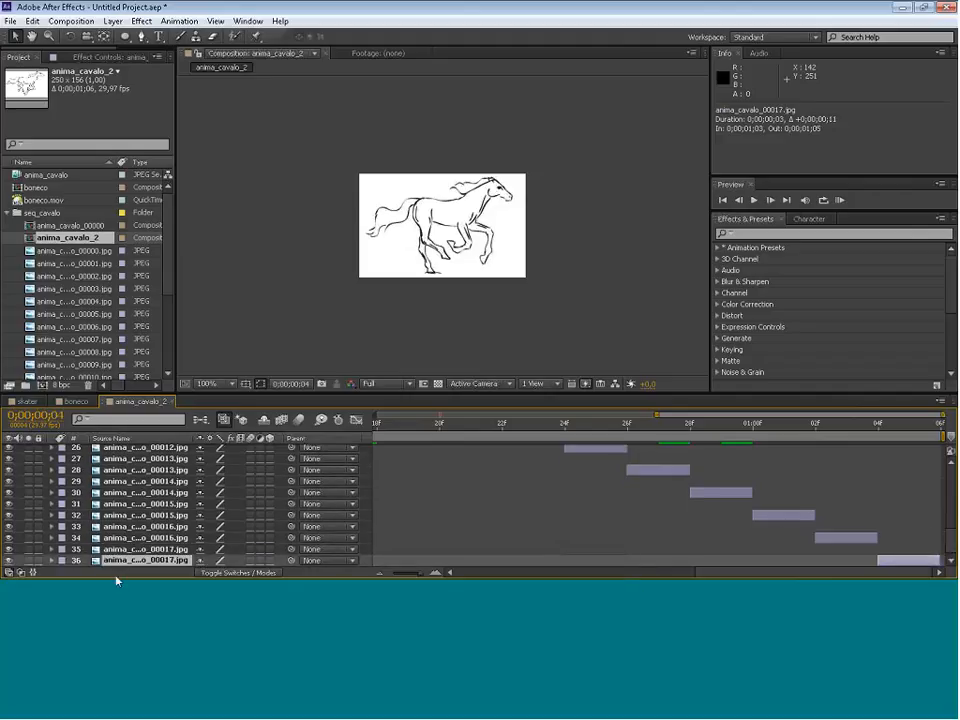
Delete the duplicate layers of anima_cavalo_00004.jpg through anima_cavalo_00011.jpg, keeping the originals.
scroll(128, 553, "up", 3)
scroll(130, 553, "up", 15)
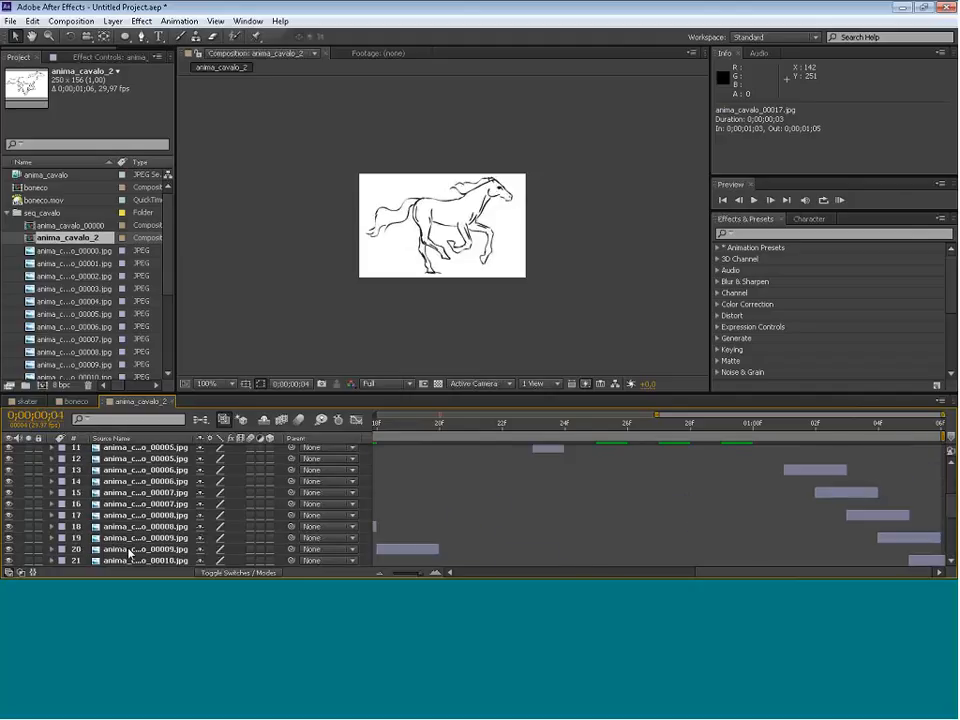
key("d")
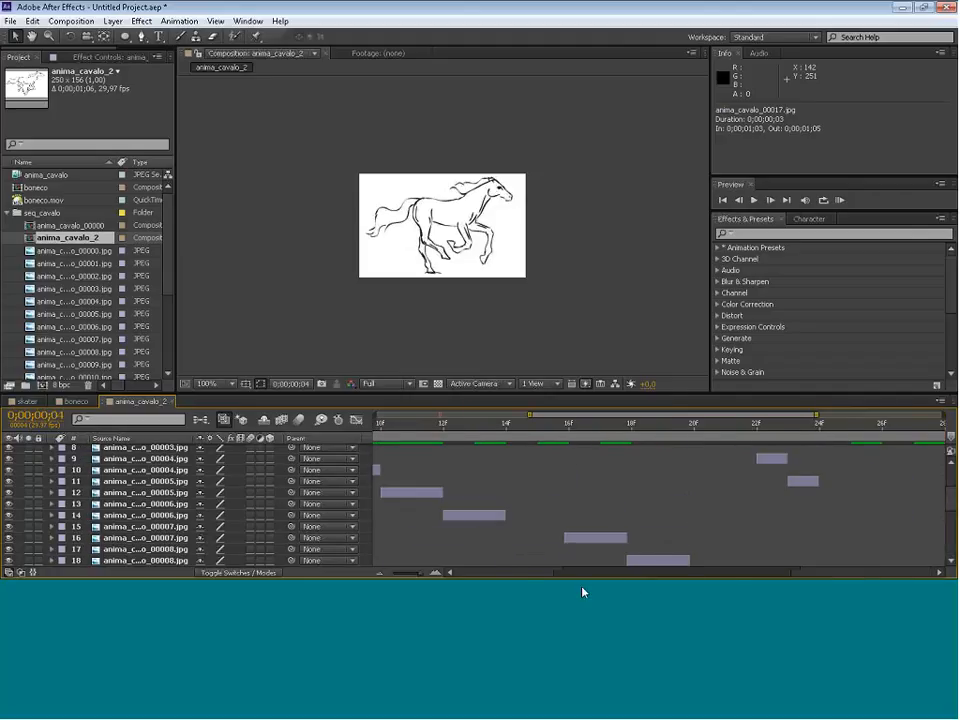
scroll(600, 592, "right", 5)
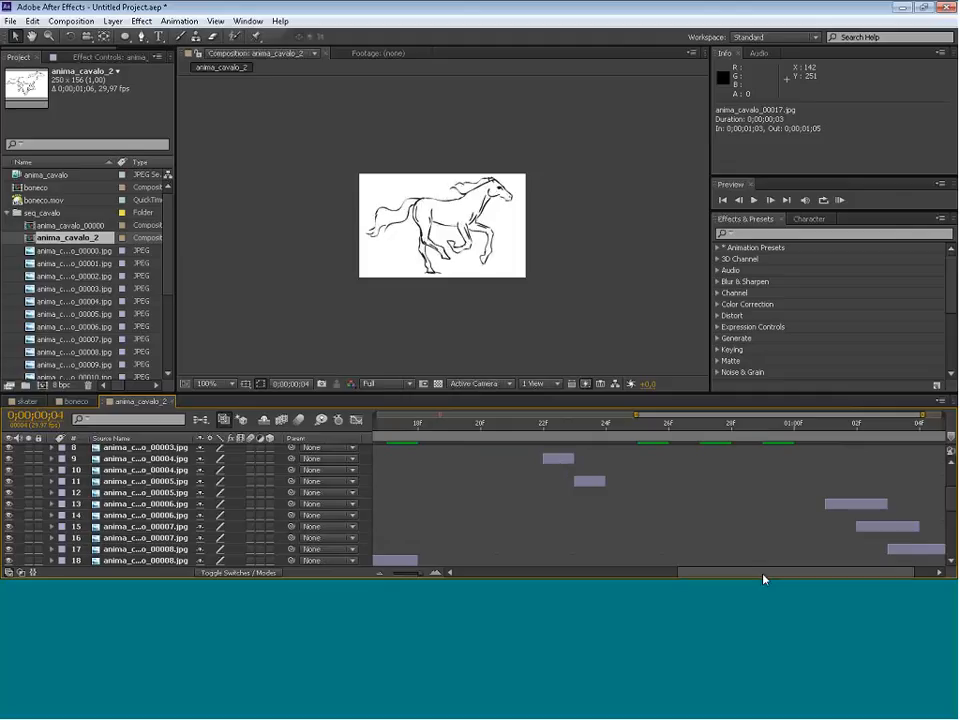
scroll(765, 576, "right", 1)
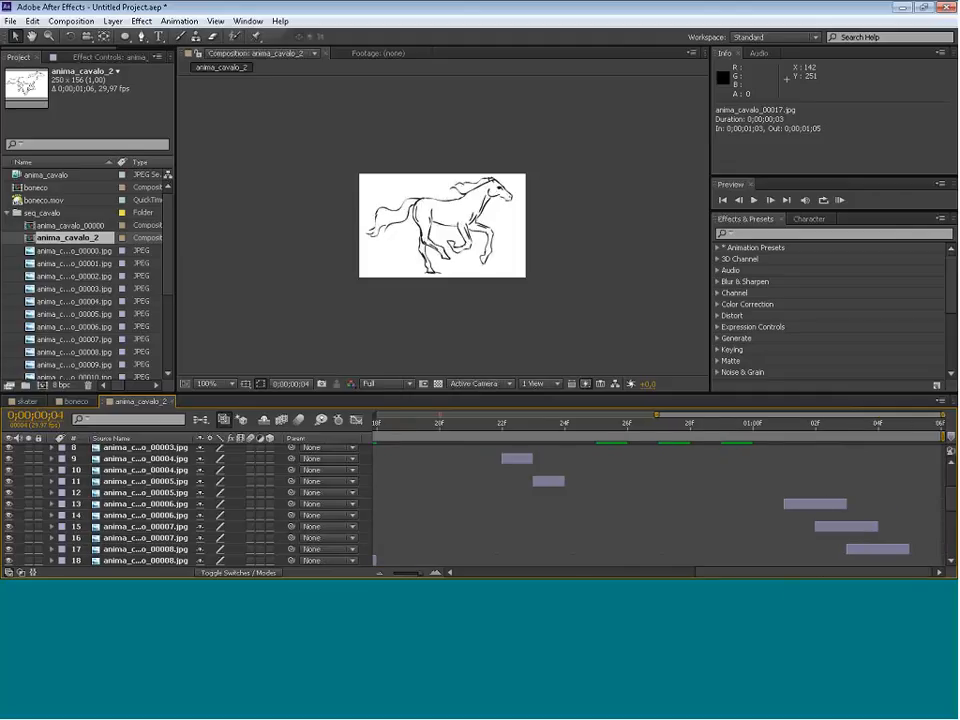
left_click(522, 458)
left_click(548, 481, "ctrl")
left_click(815, 504, "ctrl")
left_click(840, 527, "ctrl")
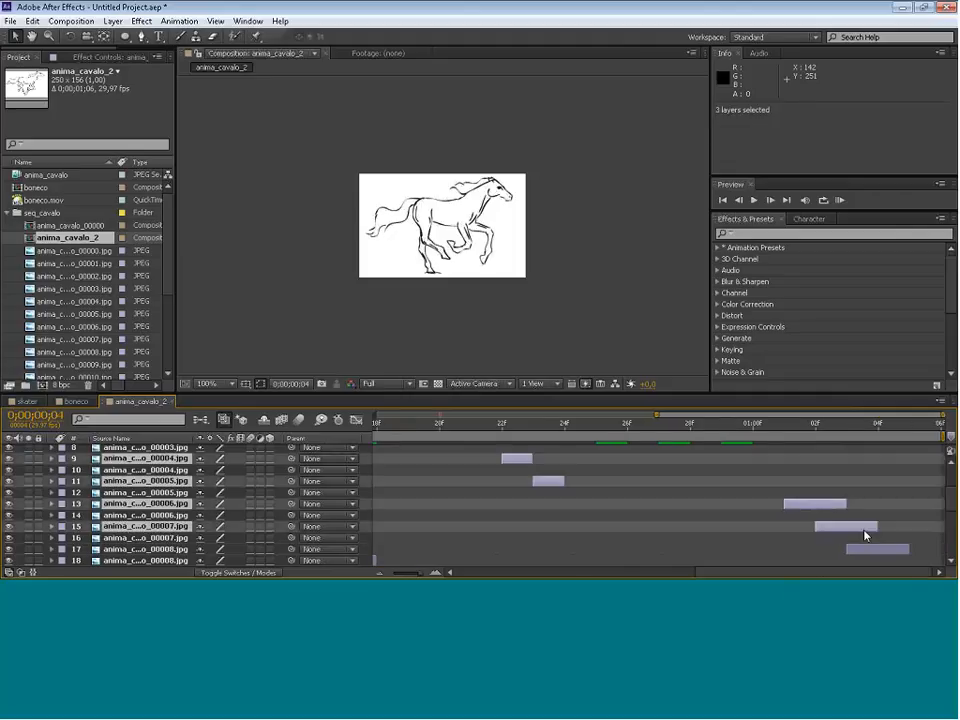
scroll(865, 535, "down", 3)
left_click(885, 481, "ctrl")
left_click(905, 503, "ctrl")
left_click(921, 528, "shift")
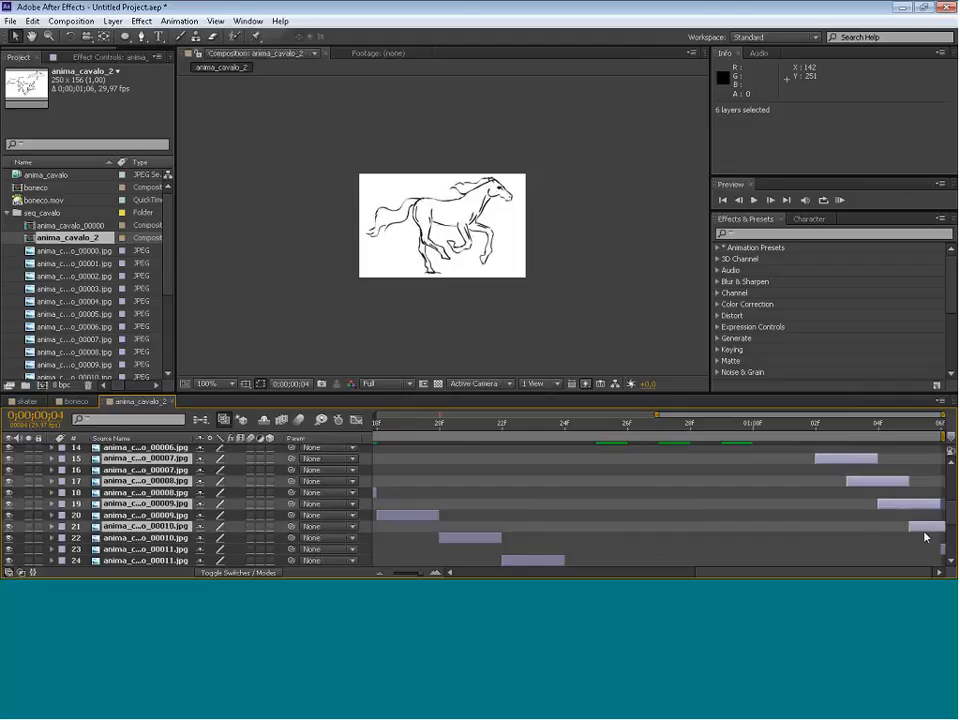
scroll(926, 536, "down", 3)
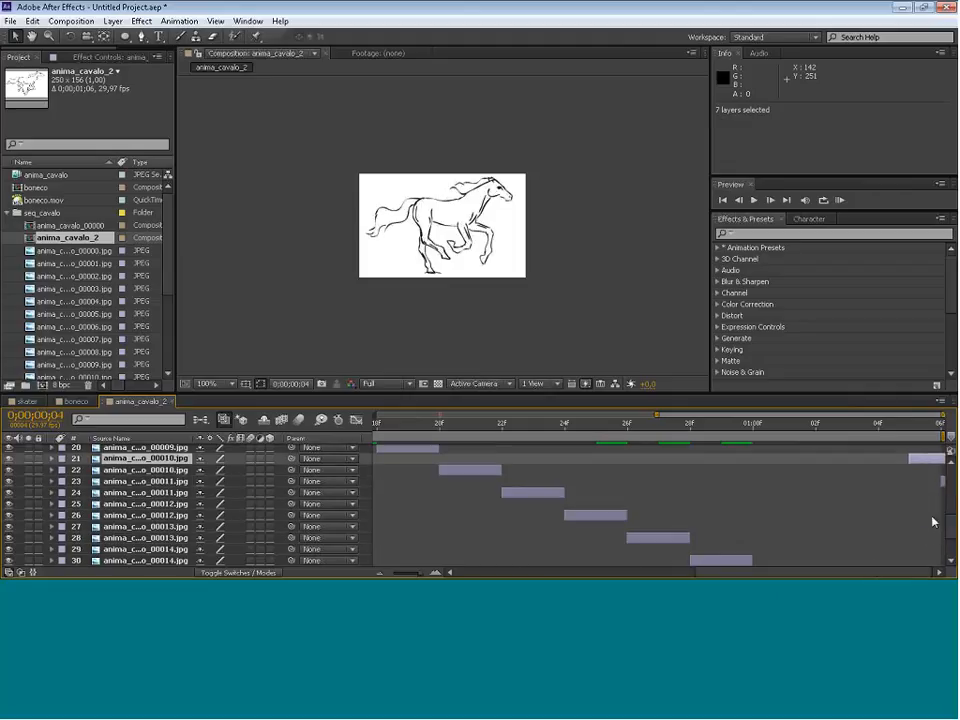
left_click(943, 481, "ctrl")
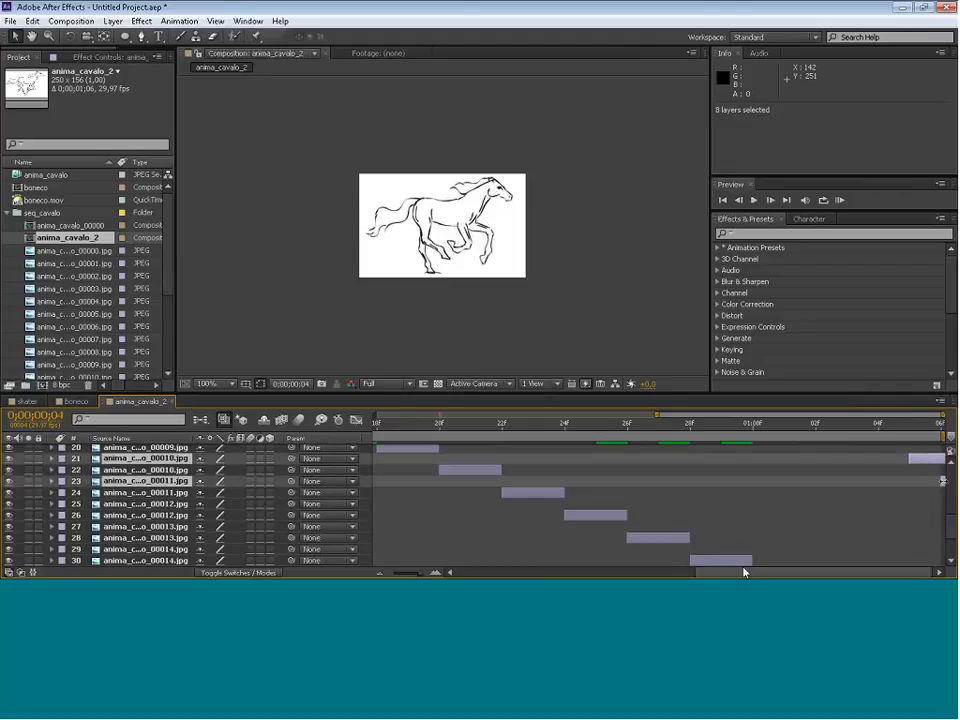
key("Delete")
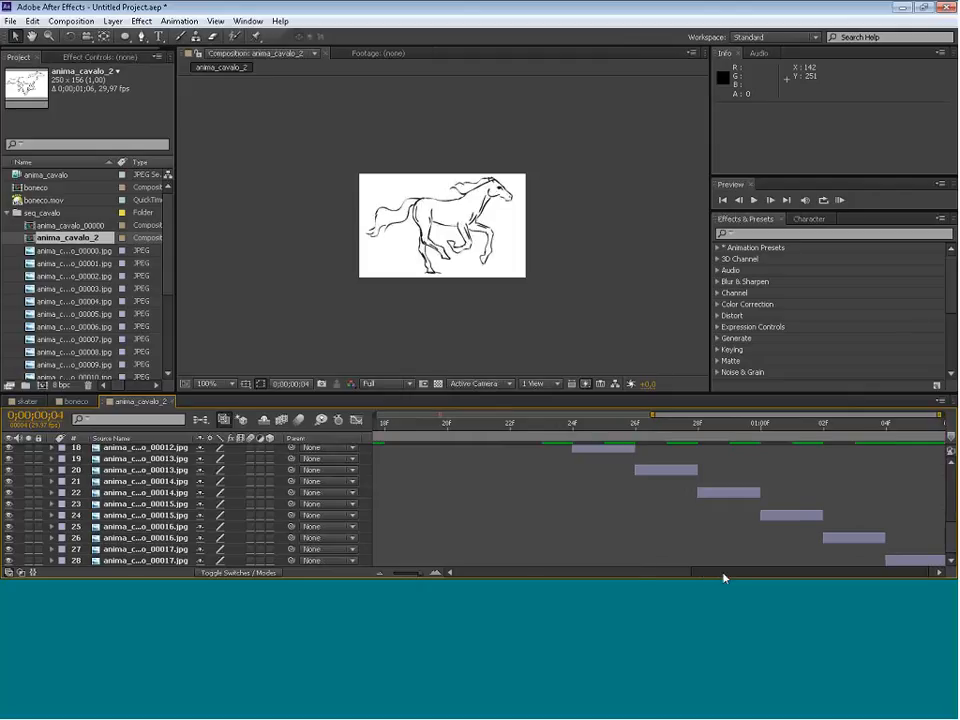
Preview the two-frame-per-drawing horse animation from the first frame.
left_click_drag(722, 574, 529, 564)
scroll(894, 537, "up", 6)
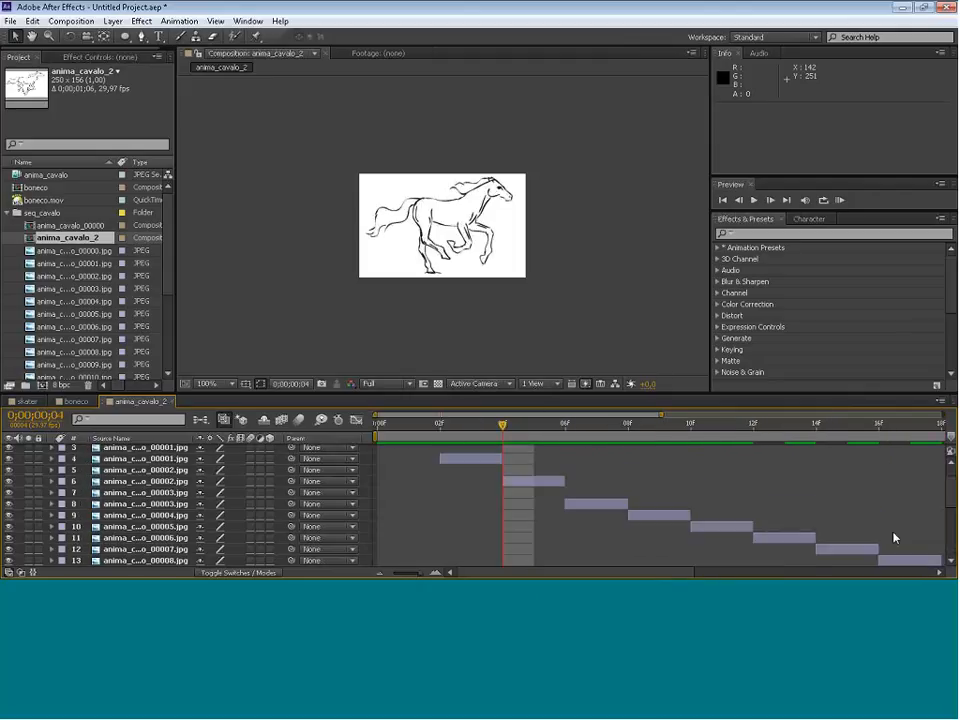
left_click(374, 424)
key("space")
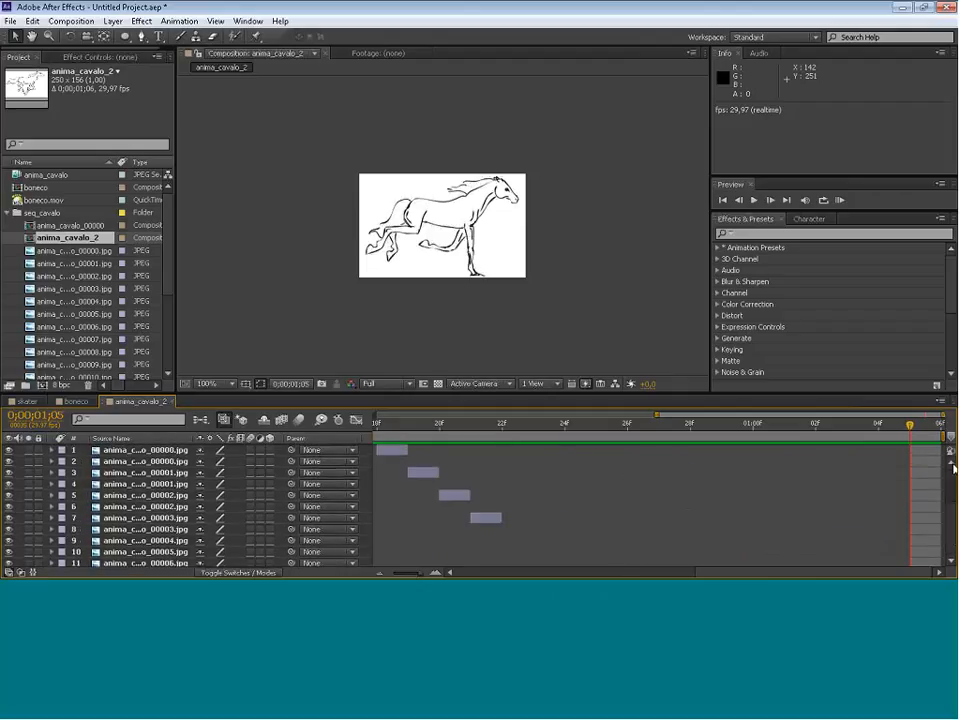
Delete the block of layers 1 to 7, from the duplicate anima_cavalo_00000.jpg down to the duplicate anima_cavalo_00003.jpg.
left_click_drag(821, 574, 768, 576)
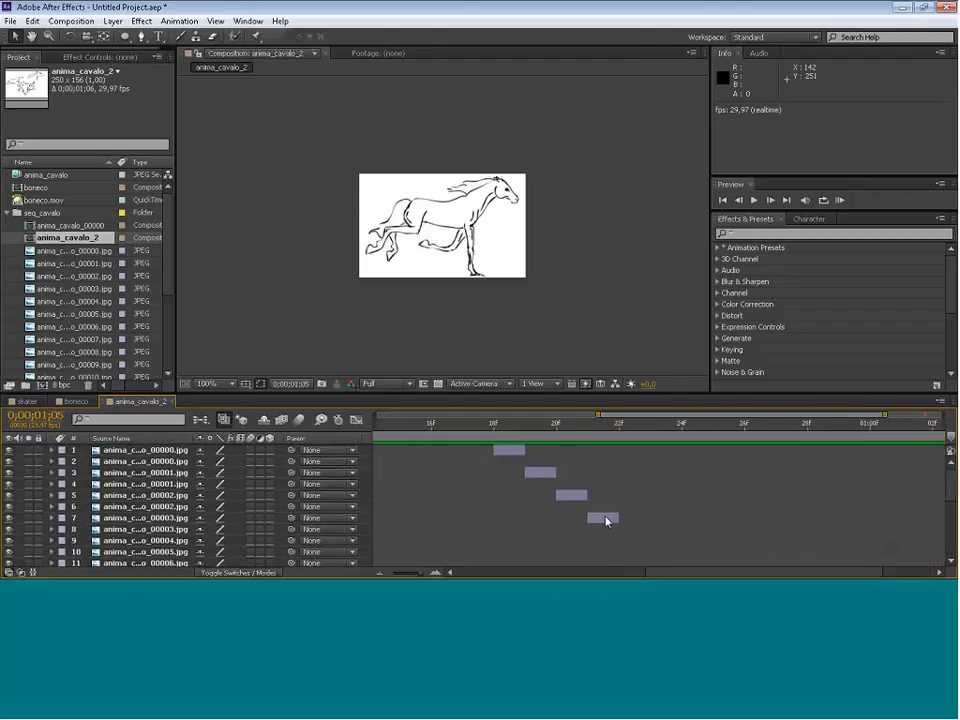
left_click(606, 519)
left_click(503, 456, "shift")
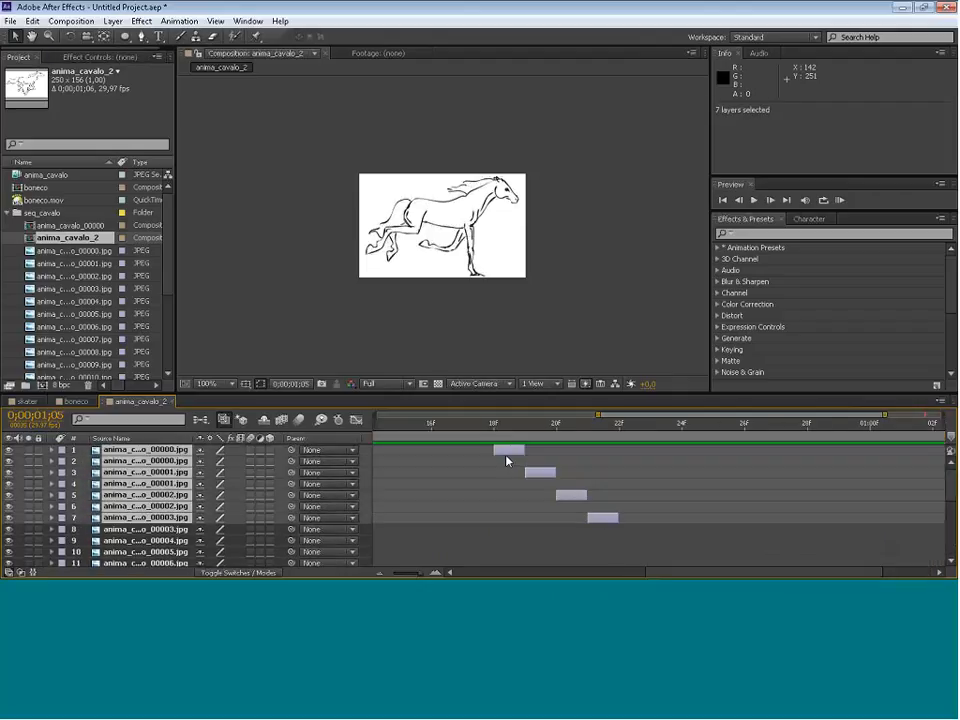
key("Delete")
scroll(562, 508, "down", 4)
scroll(562, 508, "up", 1)
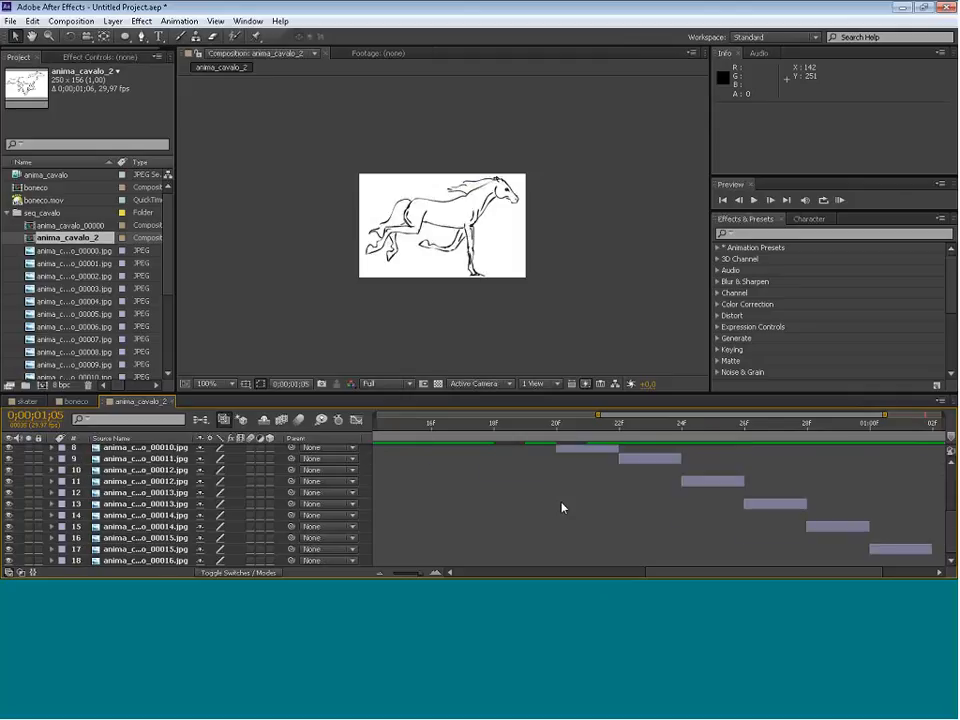
scroll(562, 508, "down", 1)
scroll(562, 508, "up", 3)
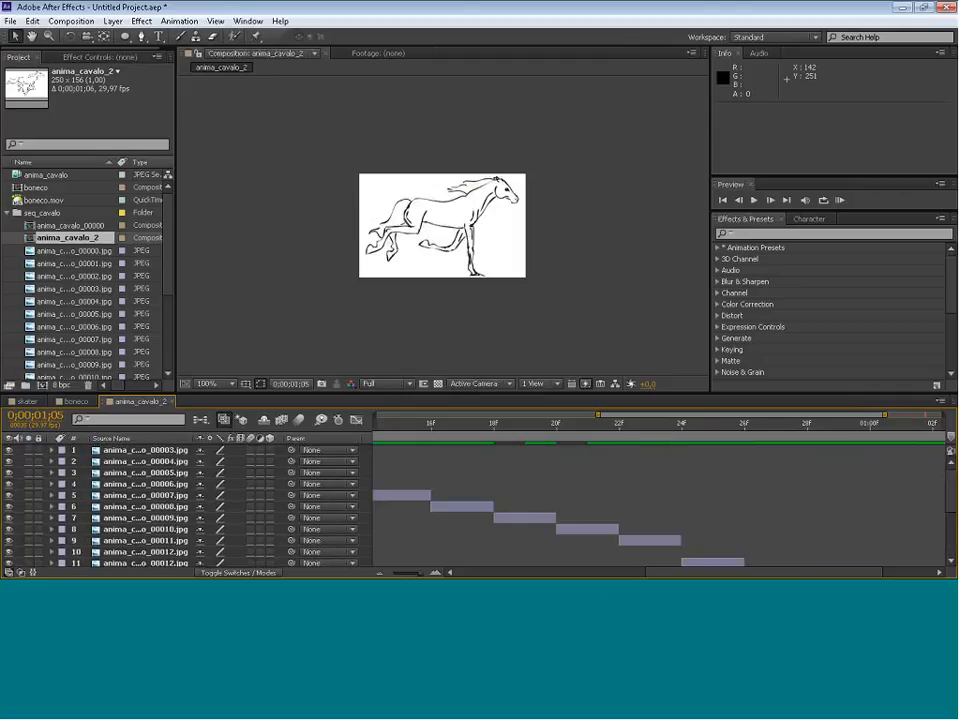
left_click_drag(735, 573, 489, 568)
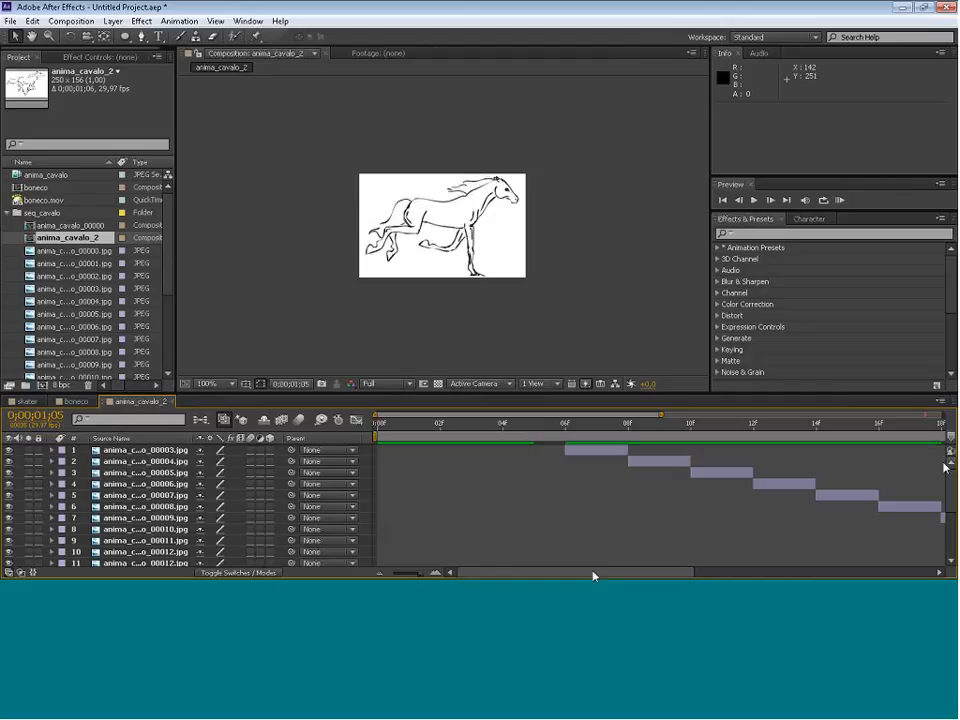
Close the anima_cavalo_2 composition and create a new composition from the anima_cavalo JPEG sequence.
left_click(172, 404)
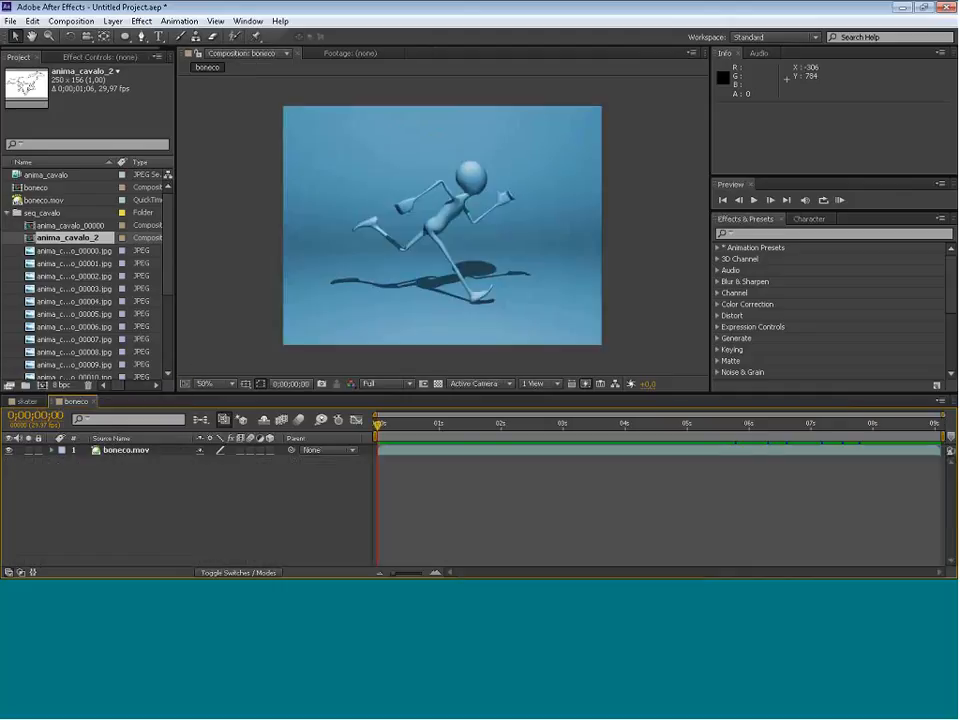
left_click(75, 226)
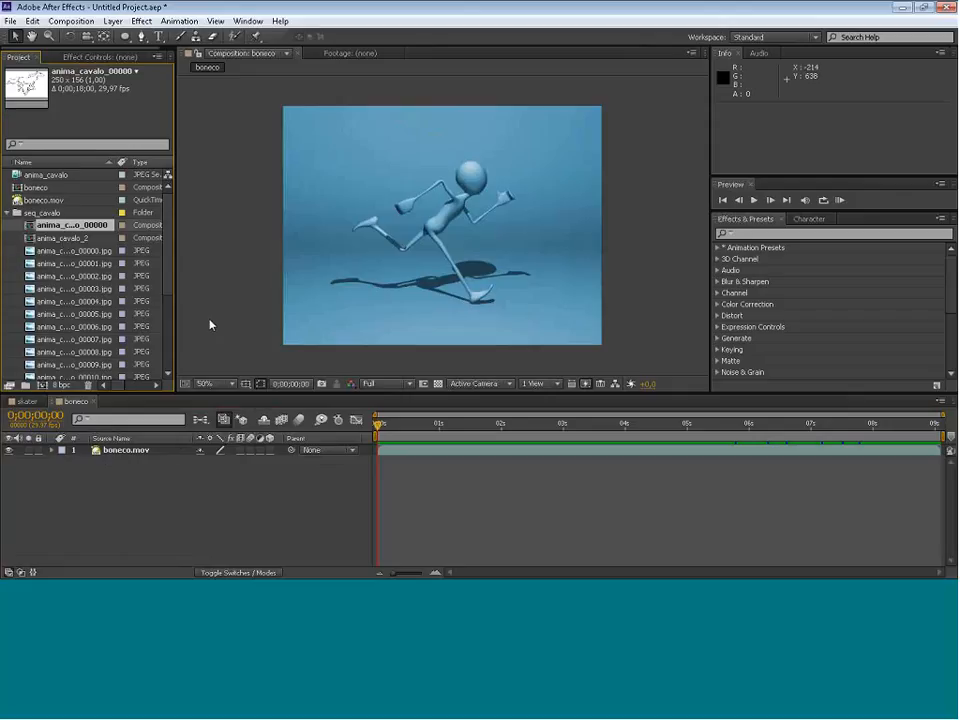
left_click(42, 212)
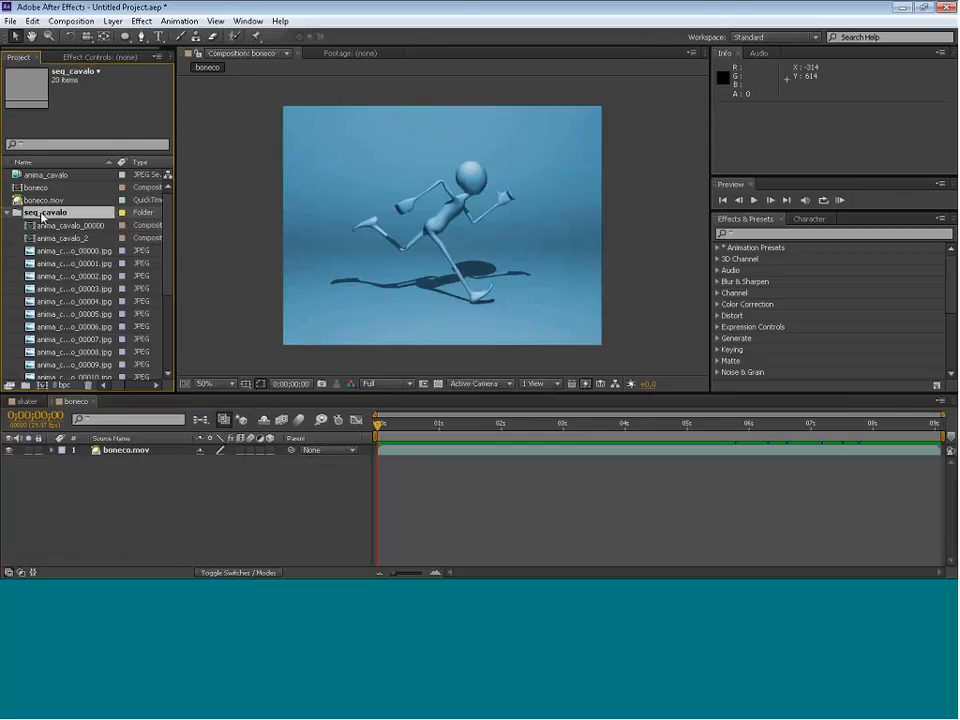
left_click(50, 174)
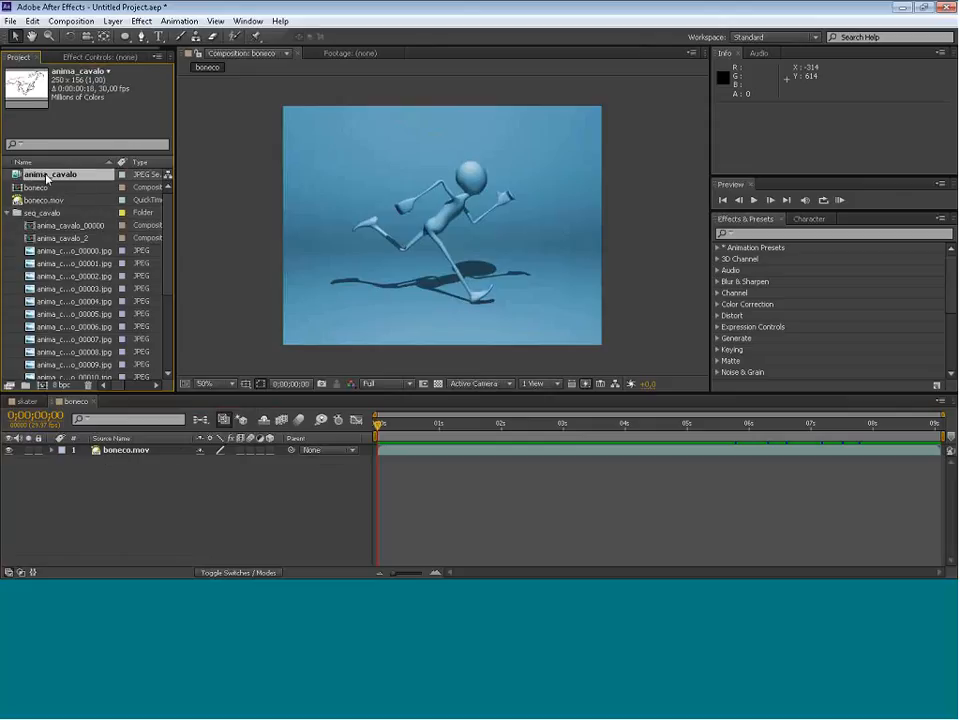
left_click_drag(46, 178, 48, 389)
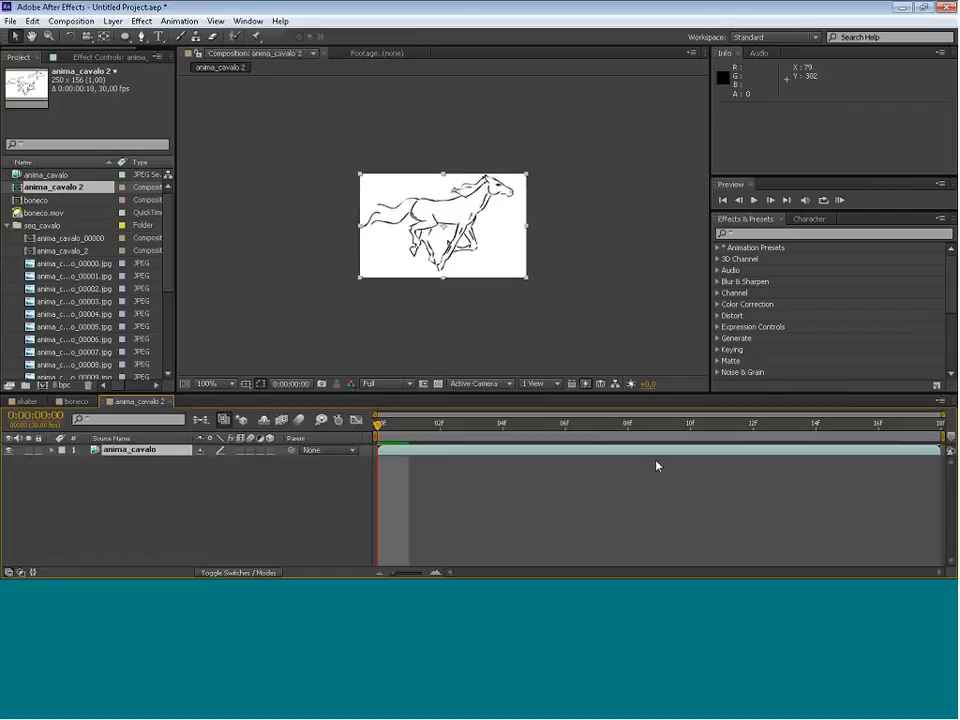
Preview the new anima_cavalo 2 composition, returning to the first frame and playing it again.
key("space")
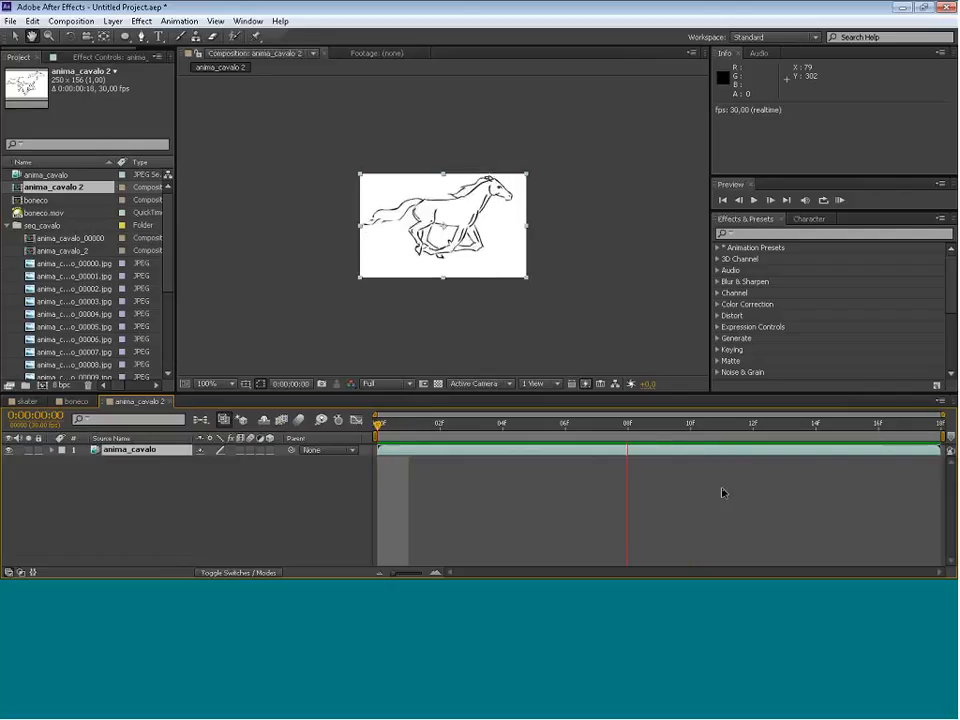
left_click(380, 425)
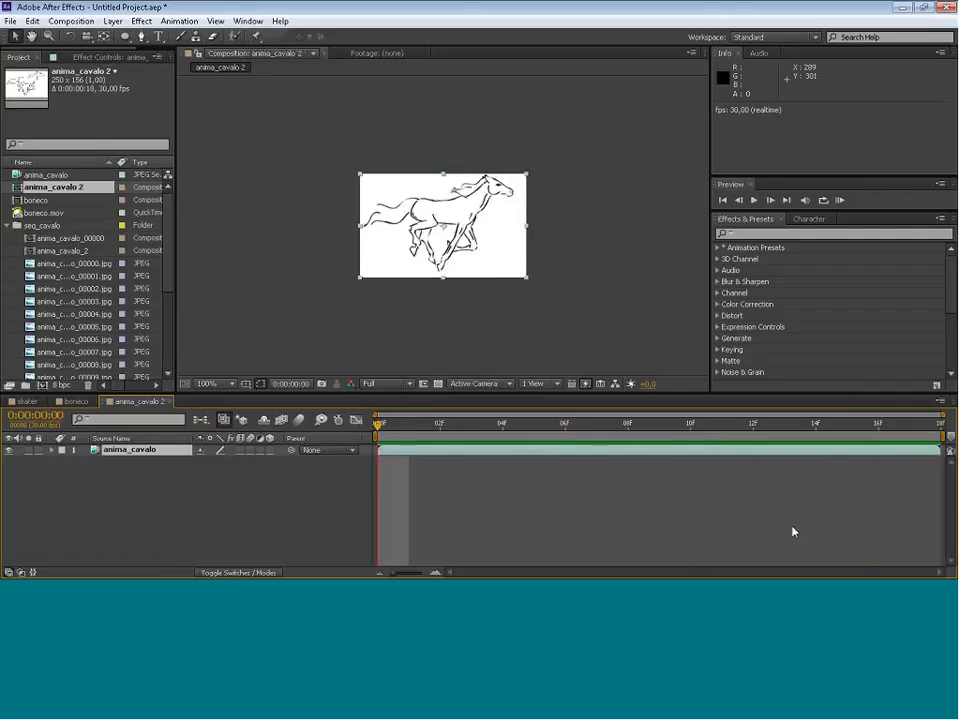
key("space")
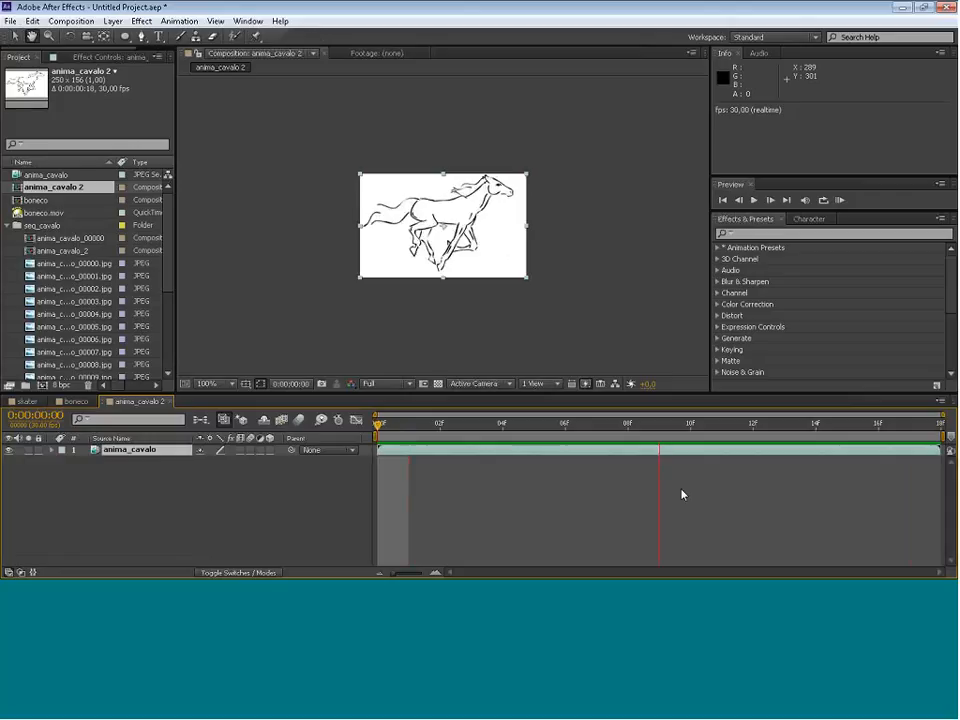
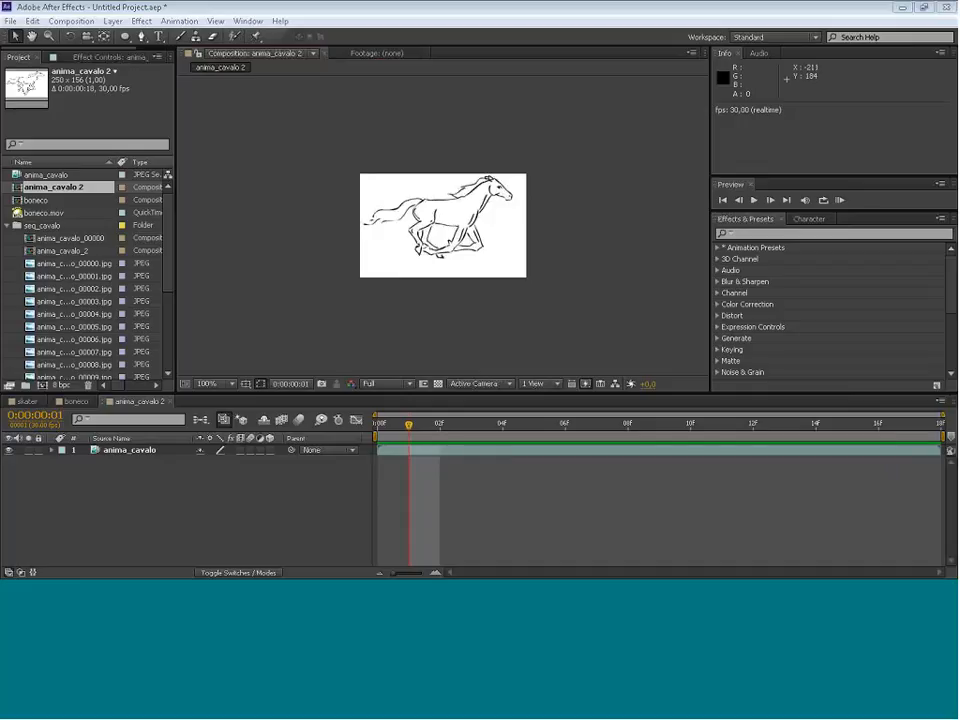
Import anima_cavalo_00000.jpg from the imagens subfolder seq_cavalo-completa as footage with the JPEG Sequence option on.
left_click(10, 21)
mouse_move(200, 193)
left_click(255, 192)
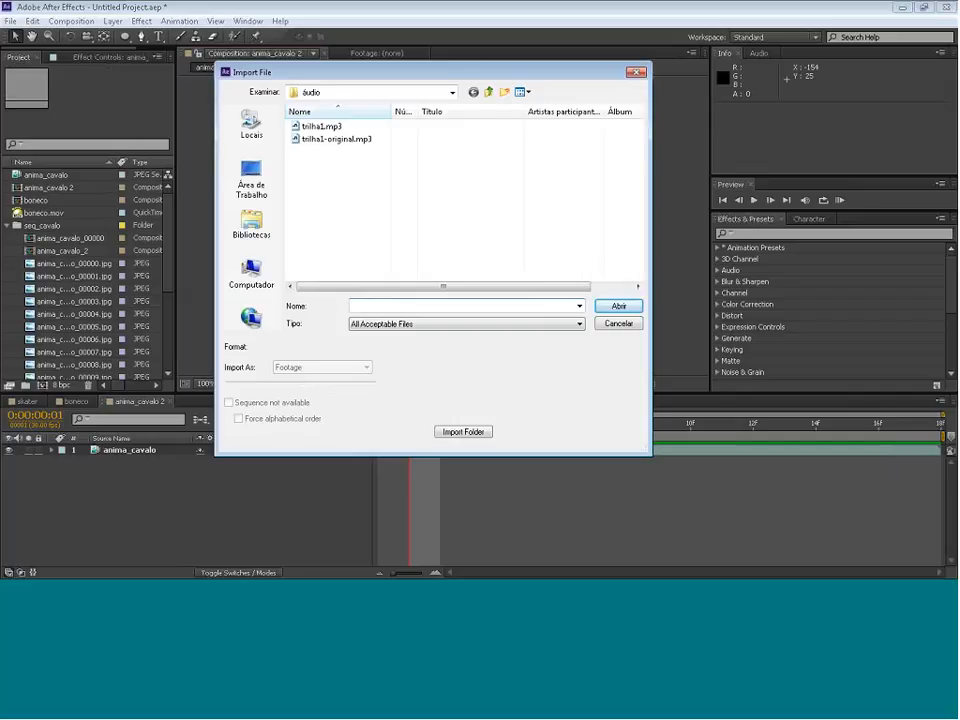
left_click(489, 91)
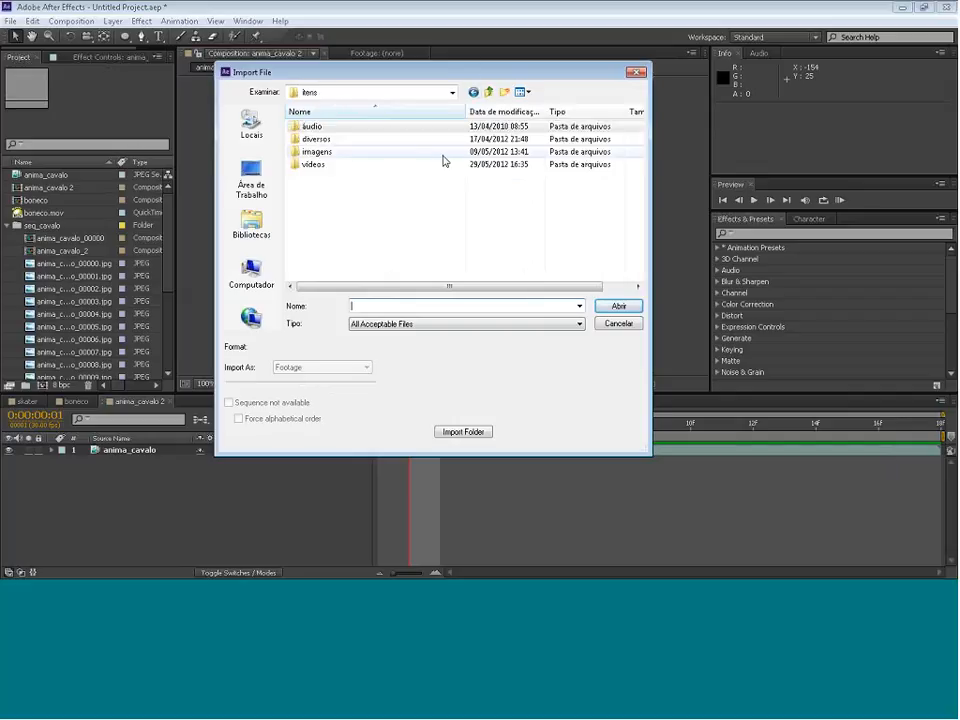
double_click(310, 152)
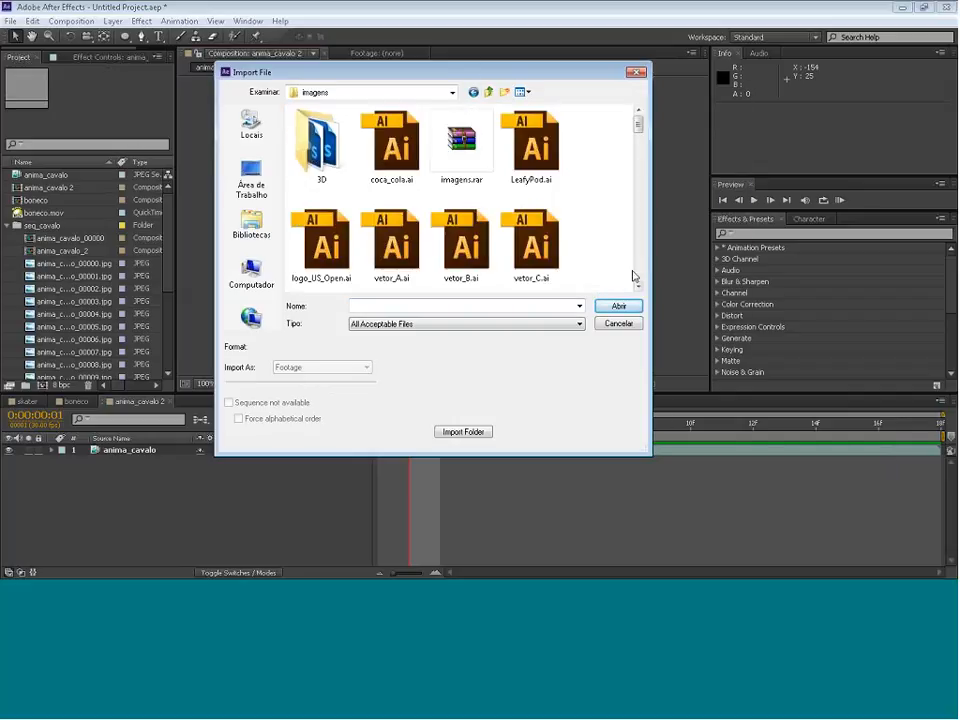
scroll(632, 276, "down", 10)
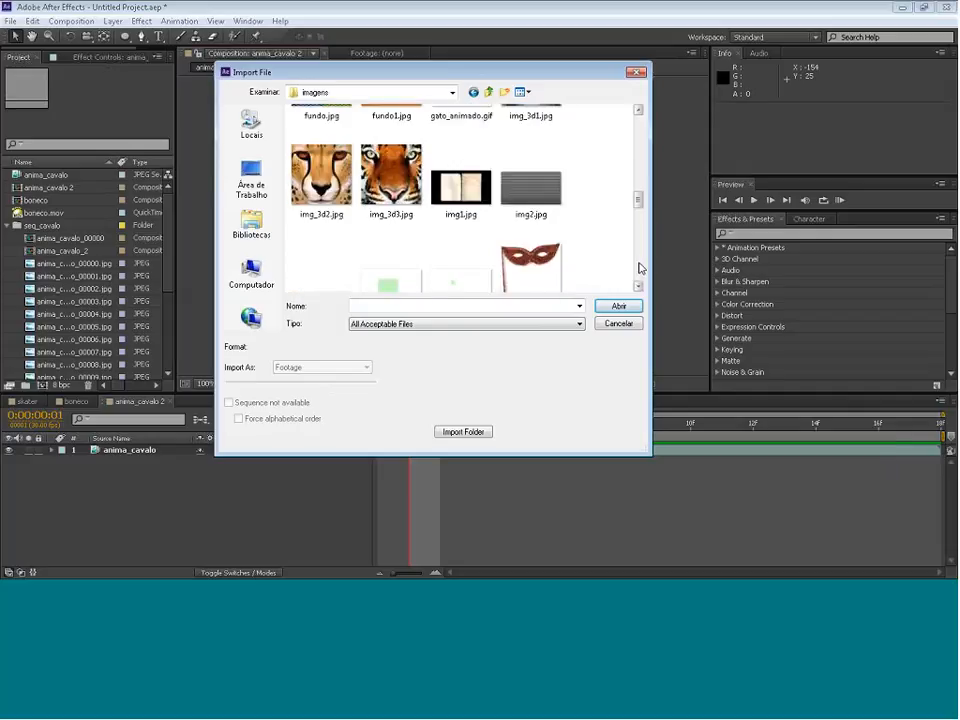
scroll(638, 265, "down", 10)
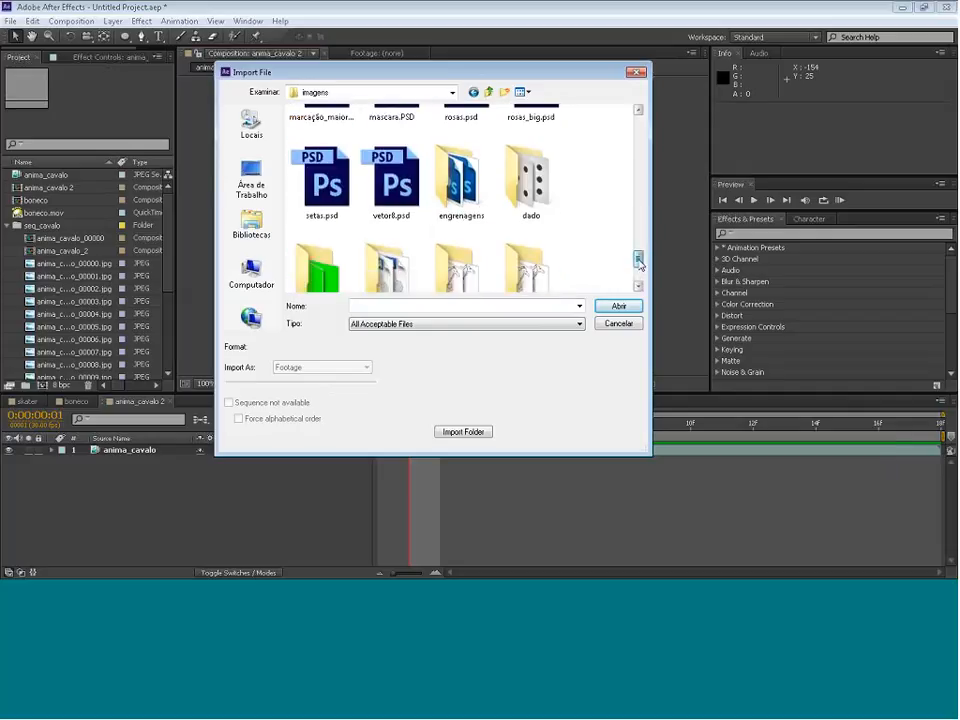
scroll(638, 262, "down", 3)
double_click(532, 233)
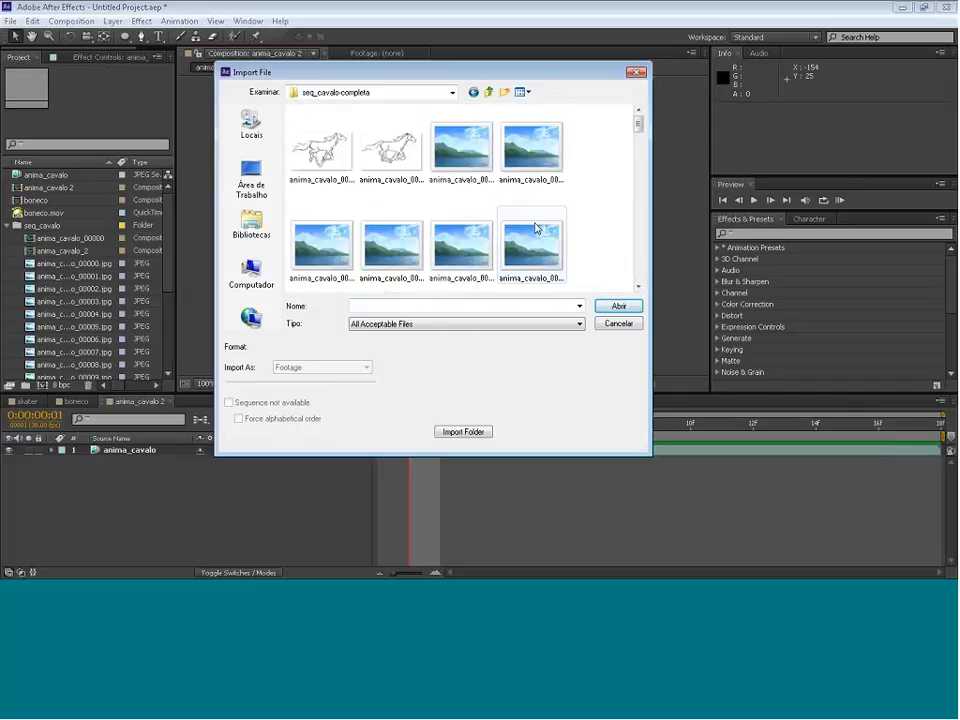
left_click(311, 160)
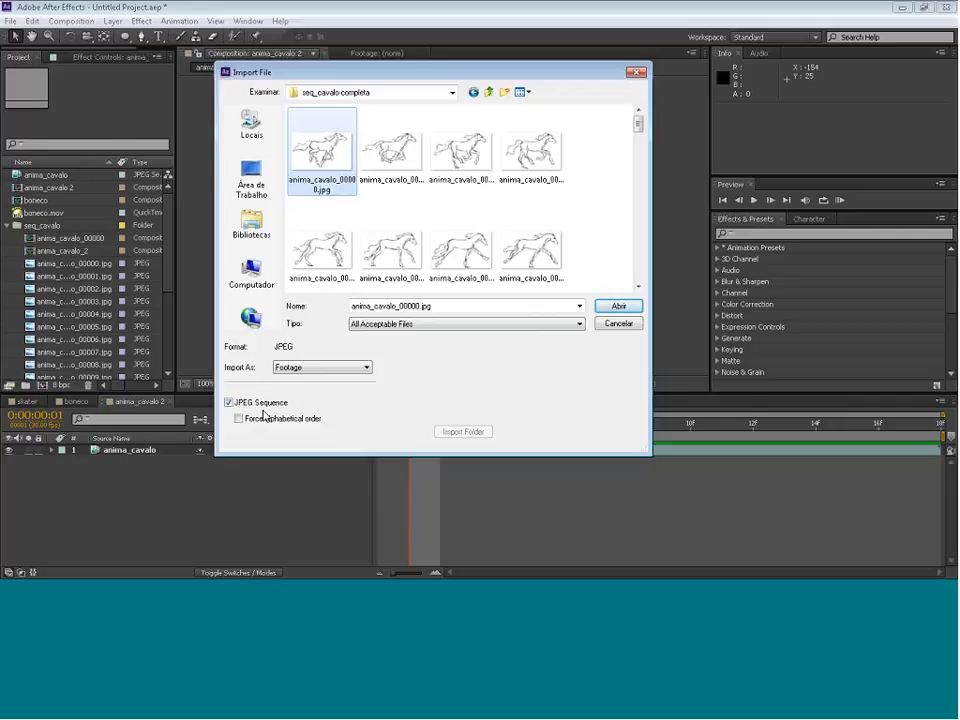
left_click(618, 308)
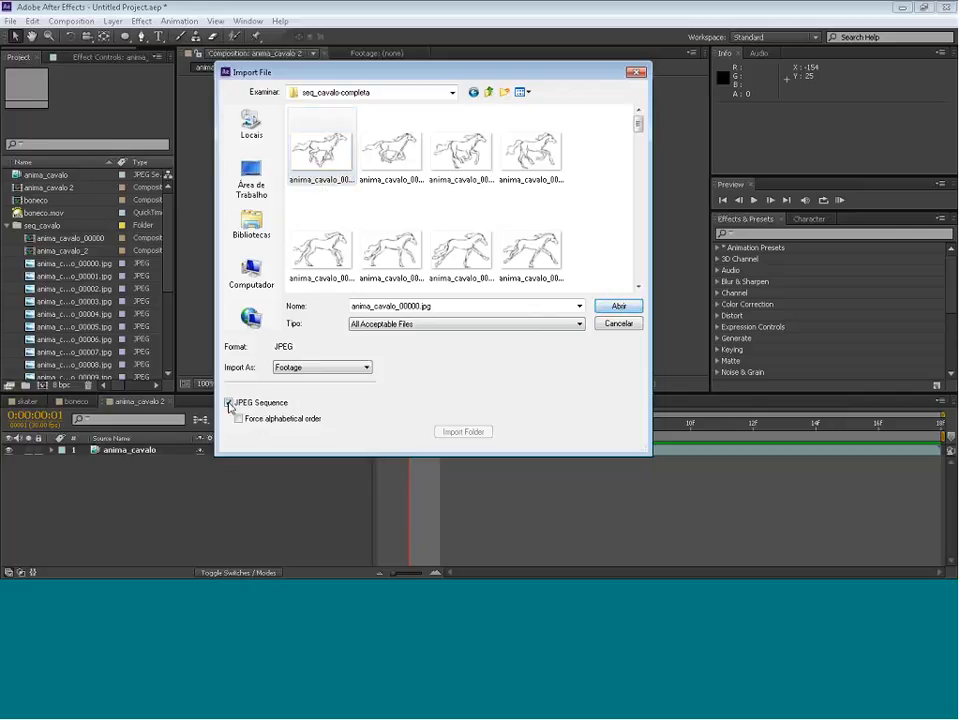
left_click(612, 307)
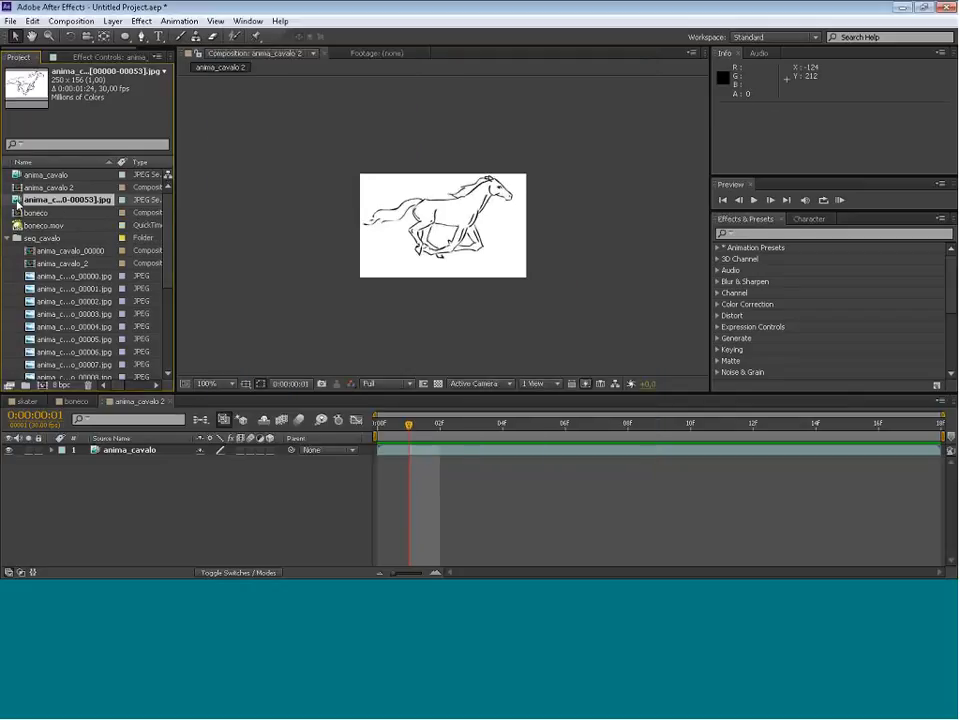
left_click_drag(17, 203, 43, 388)
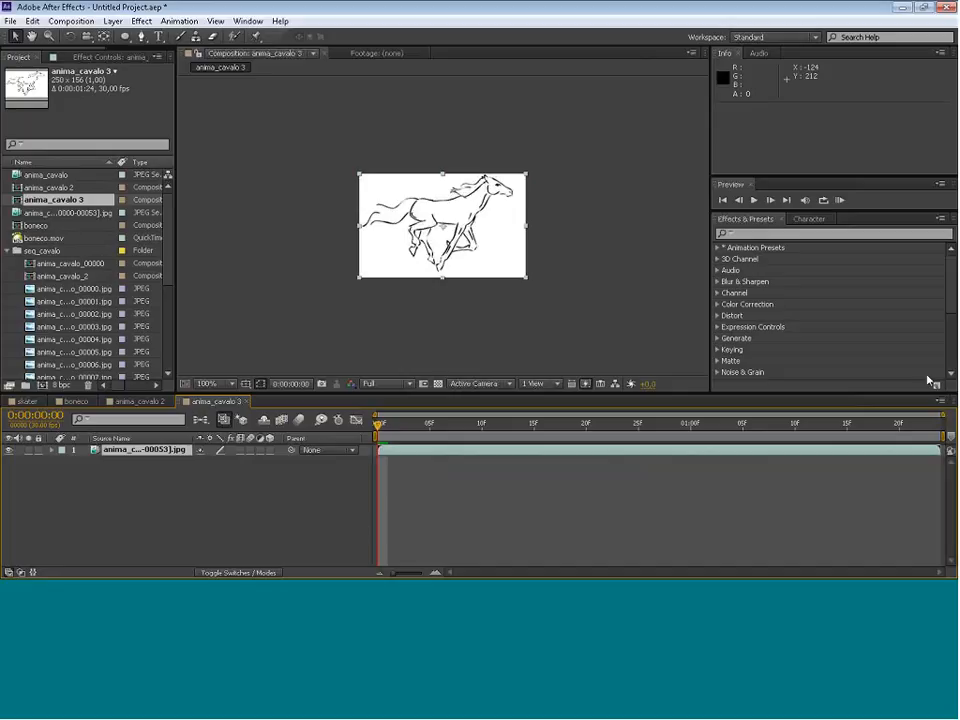
key("space")
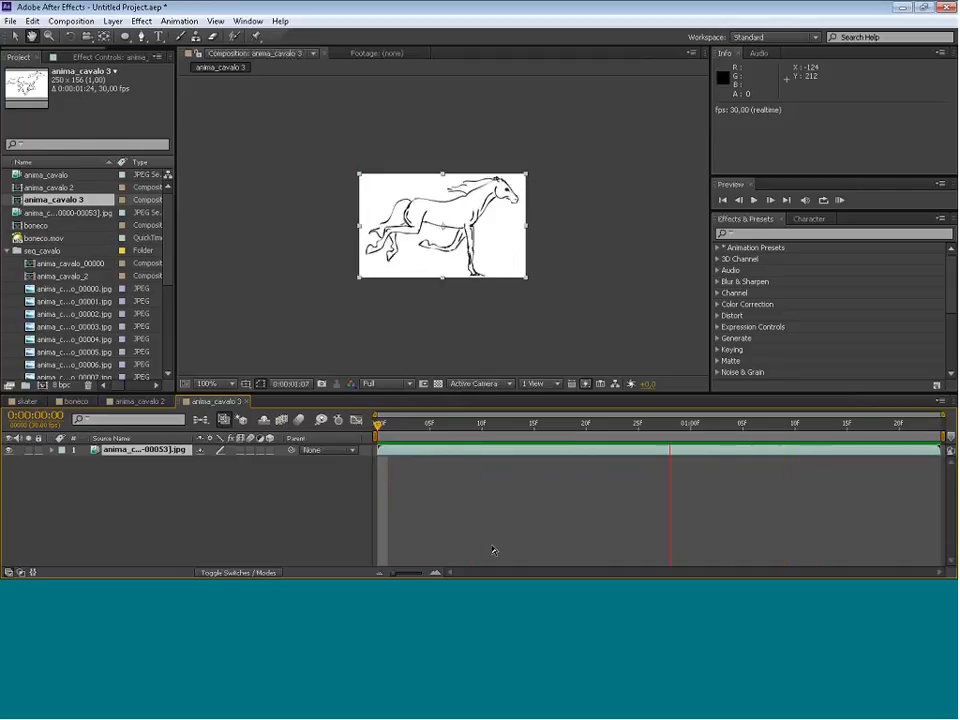
left_click(932, 425)
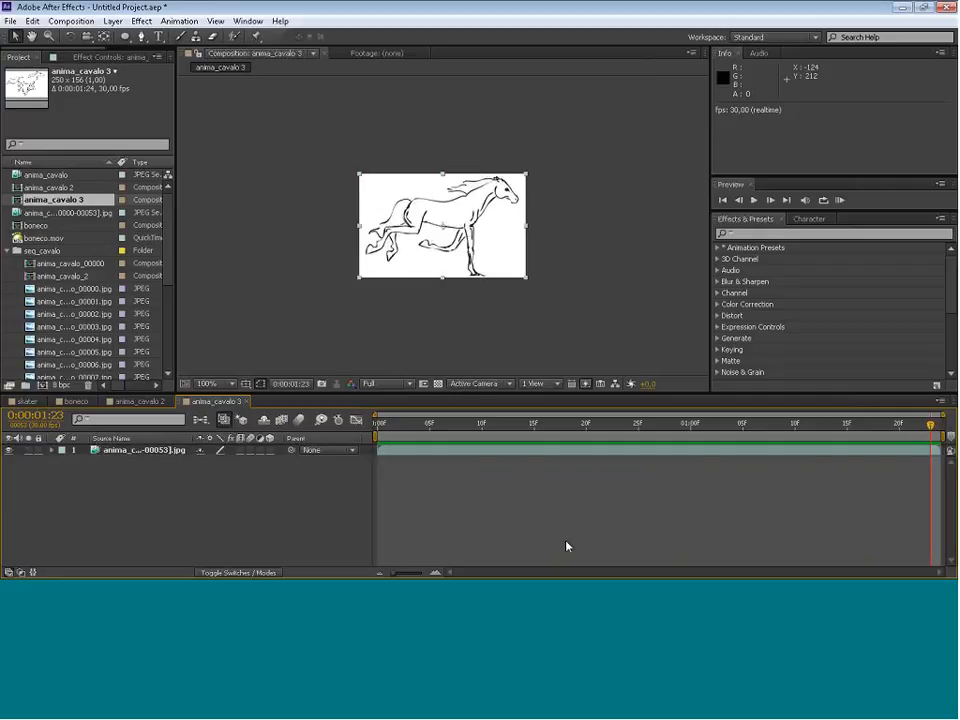
left_click(524, 531)
key("KP_0")
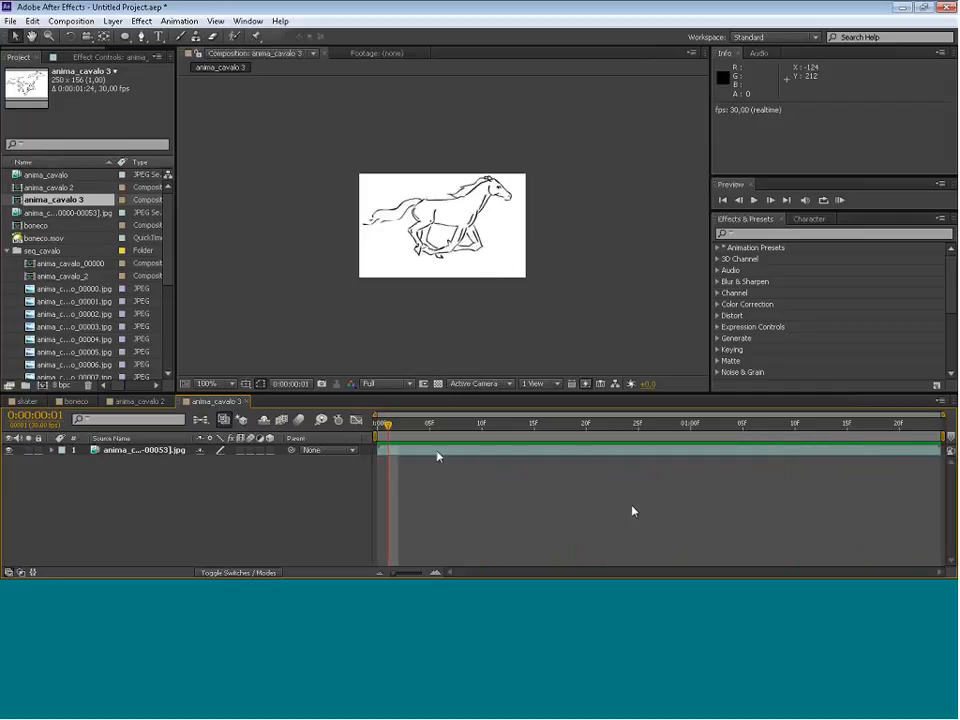
left_click_drag(386, 424, 350, 442)
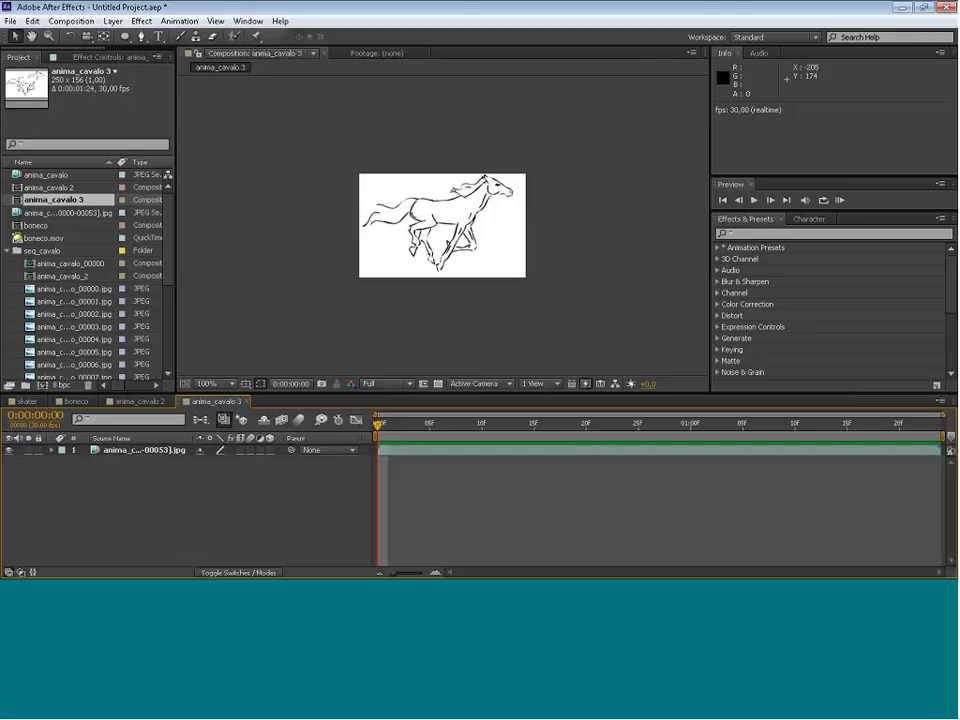
Switch to the boneco composition, examine its opening run frame by frame up to 0;00;00;15, and play it from the start.
left_click(68, 401)
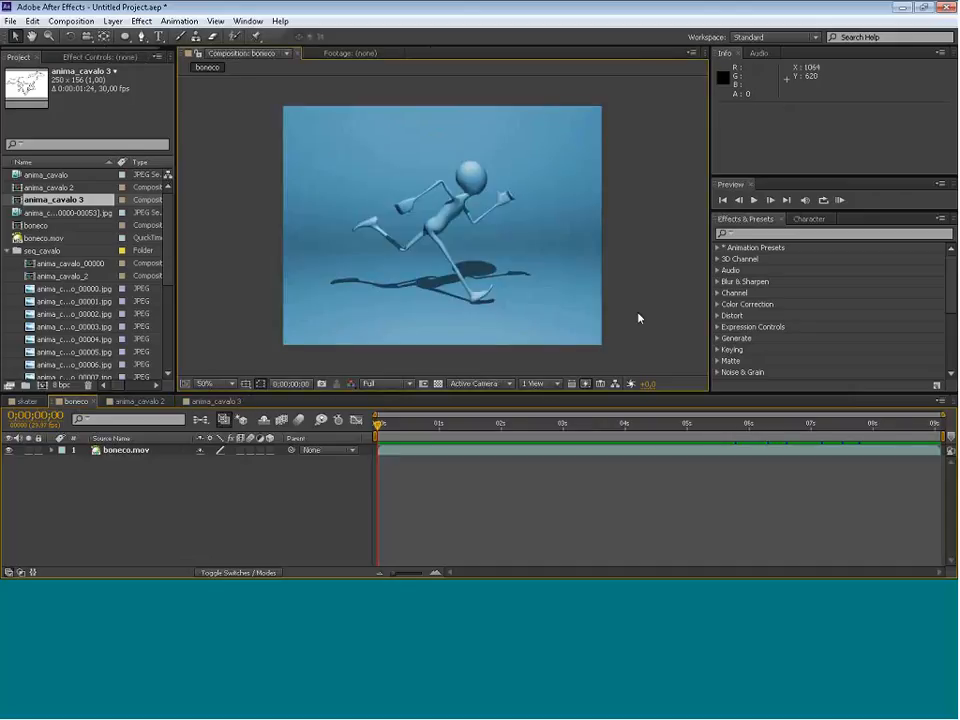
left_click(360, 154)
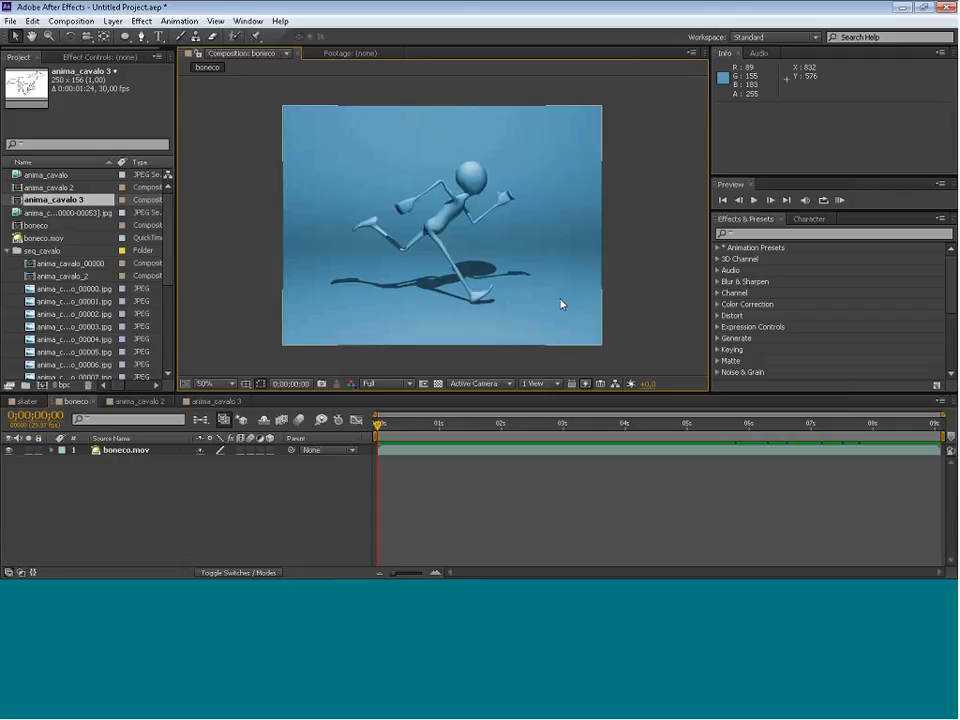
left_click(380, 428)
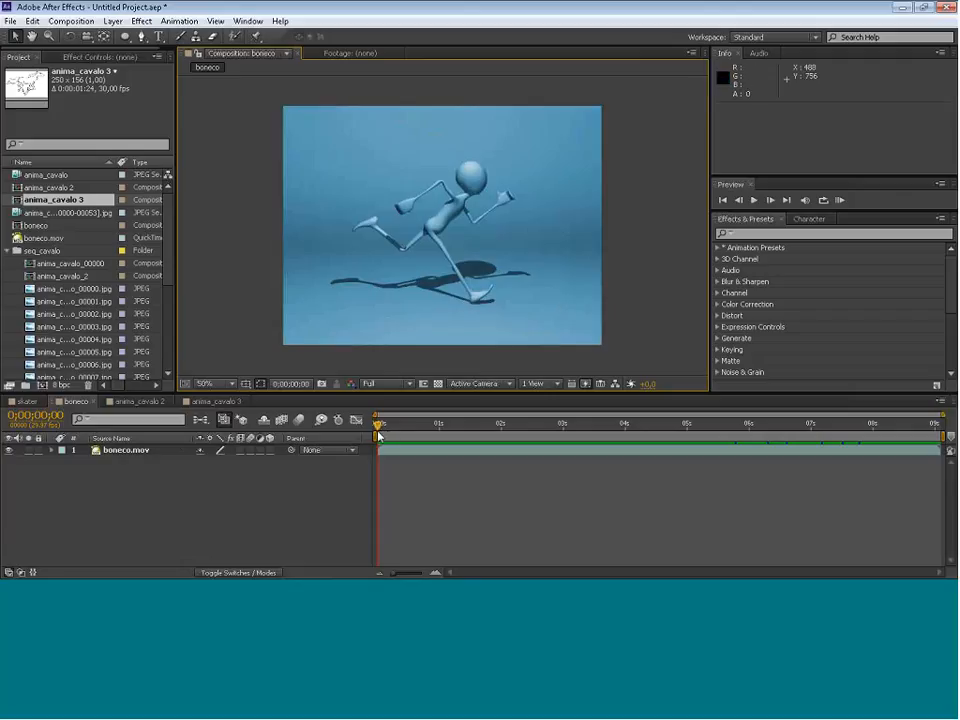
left_click_drag(940, 414, 676, 440)
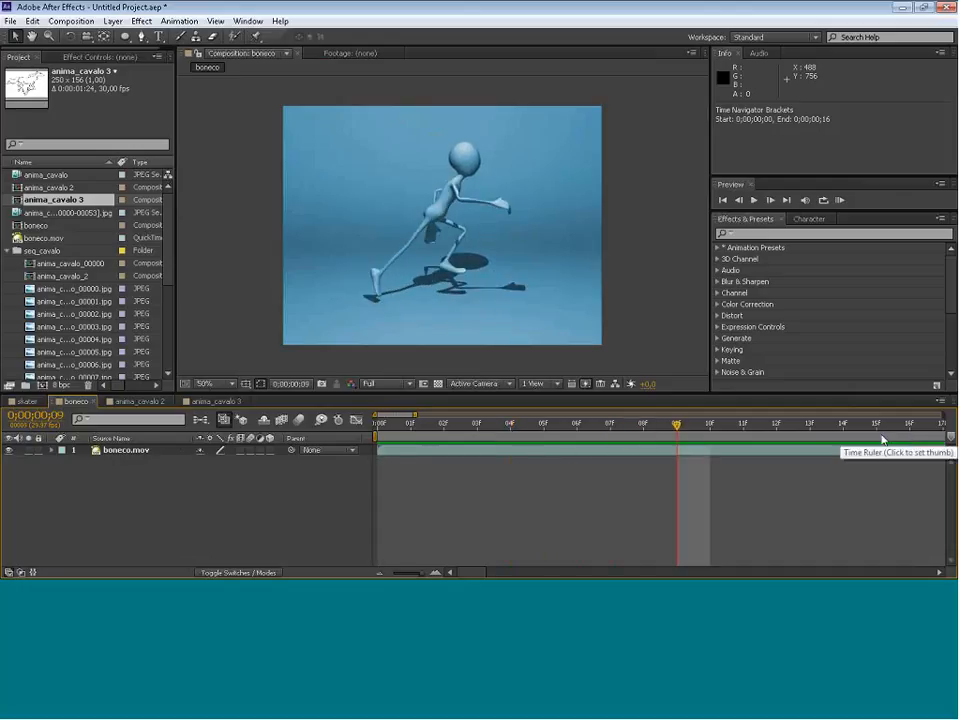
left_click_drag(677, 428, 868, 447)
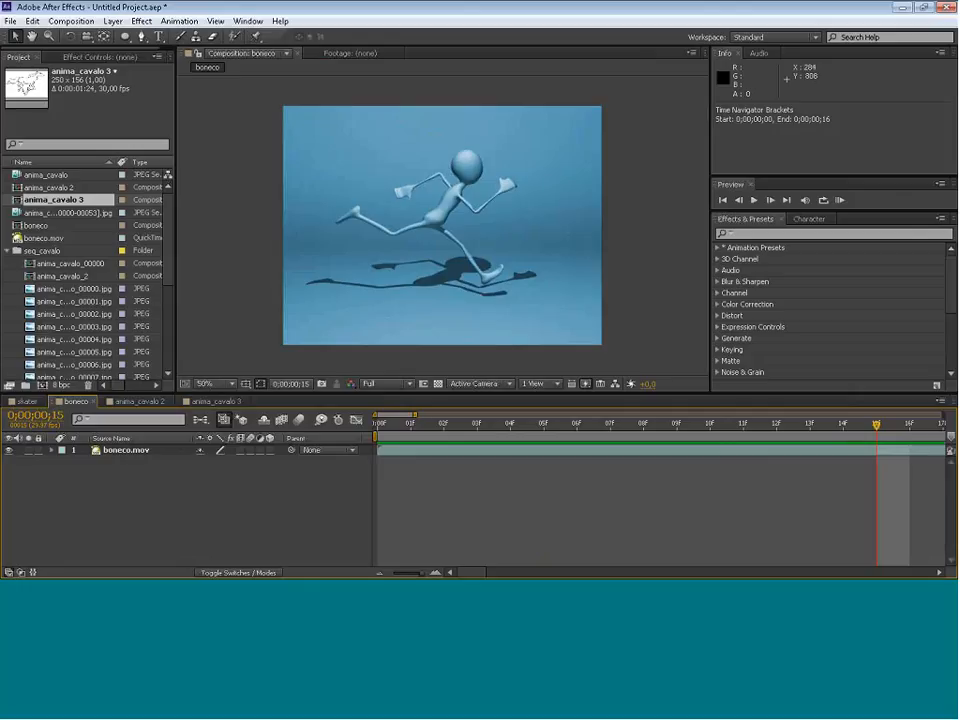
left_click_drag(424, 420, 943, 414)
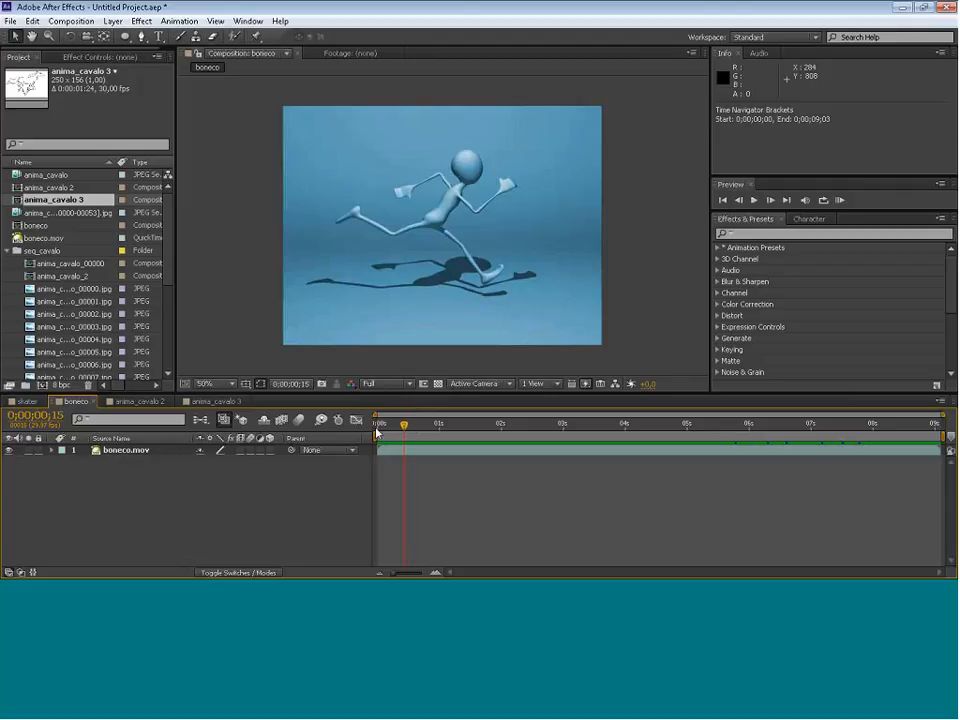
left_click_drag(377, 424, 432, 465)
key("space")
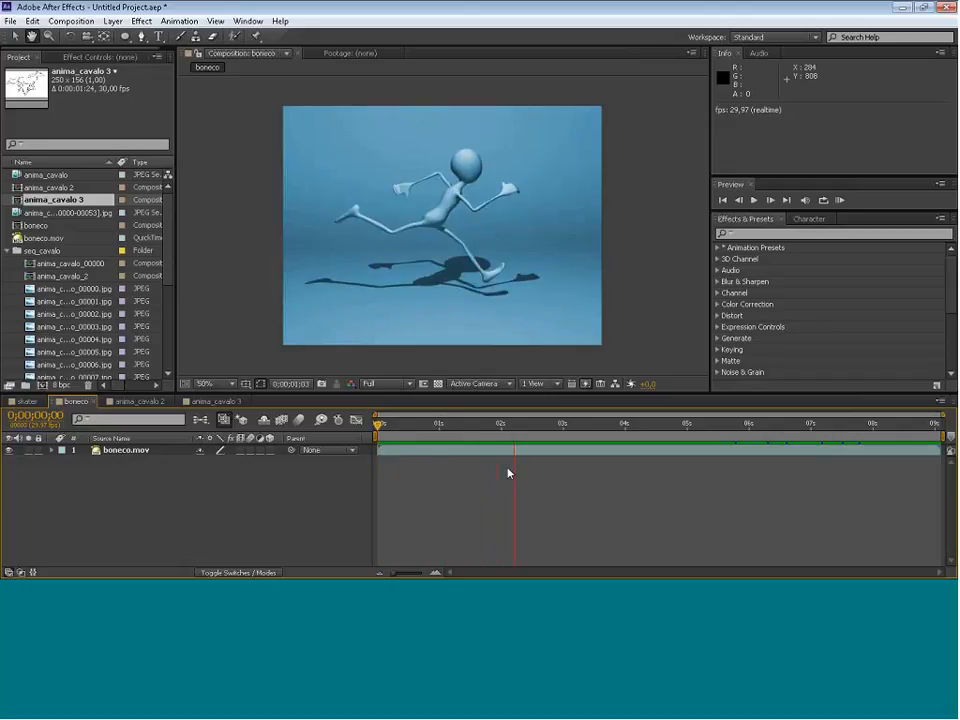
Split the boneco.mov layer at 0;00;01;03, just before the character crouches.
left_click_drag(381, 425, 457, 442)
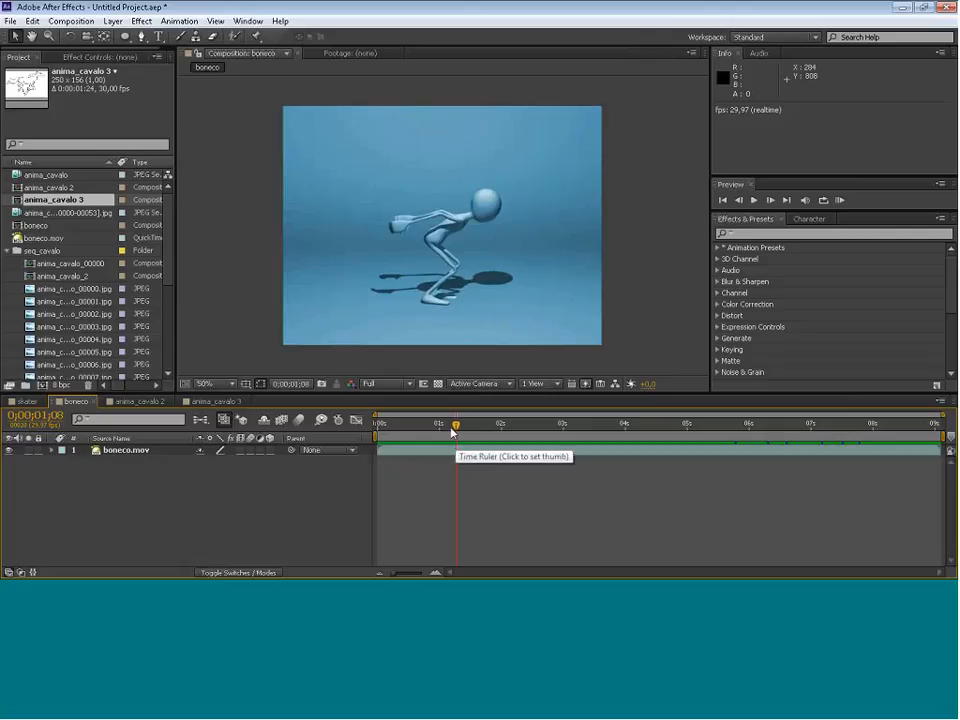
left_click_drag(457, 427, 459, 428)
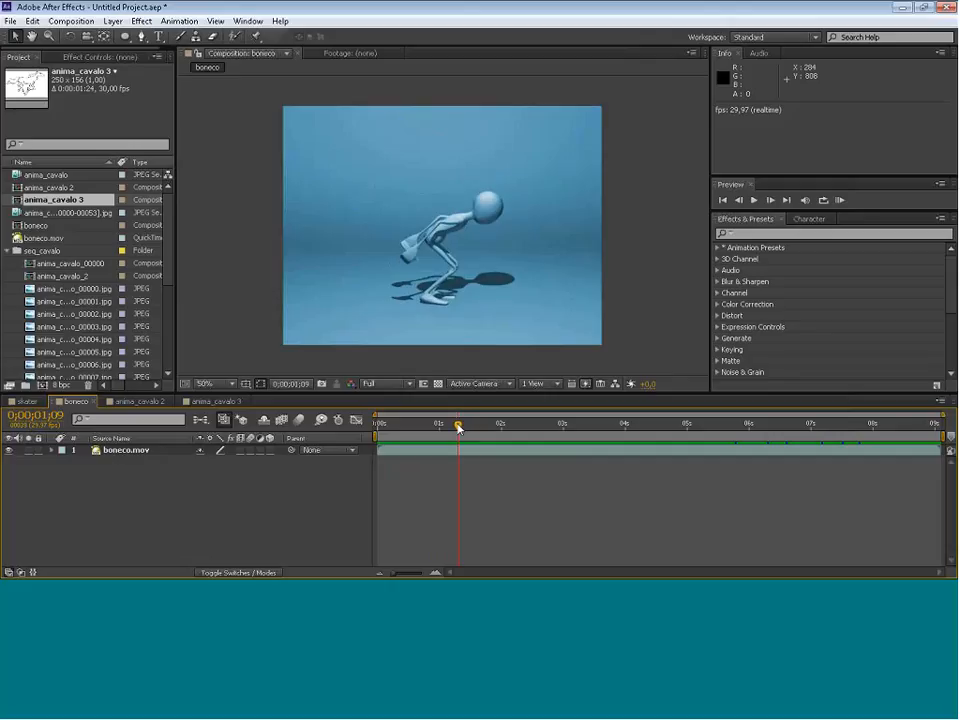
left_click_drag(458, 428, 449, 434)
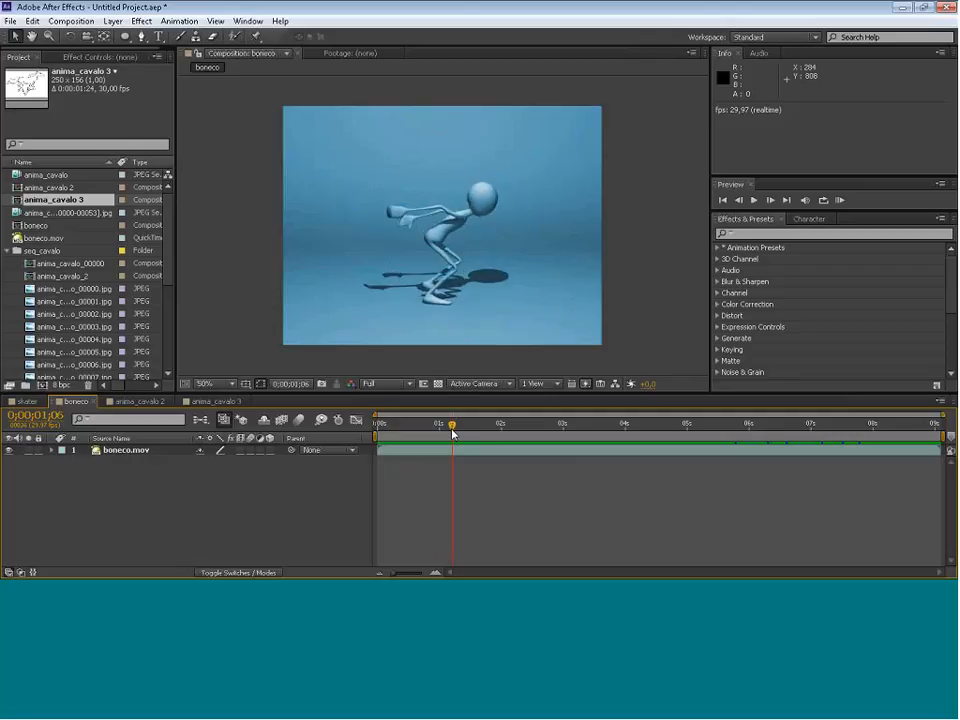
mouse_move(452, 432)
left_mouse_down()
mouse_move(473, 430)
mouse_move(434, 432)
mouse_move(489, 432)
mouse_move(448, 437)
left_mouse_up()
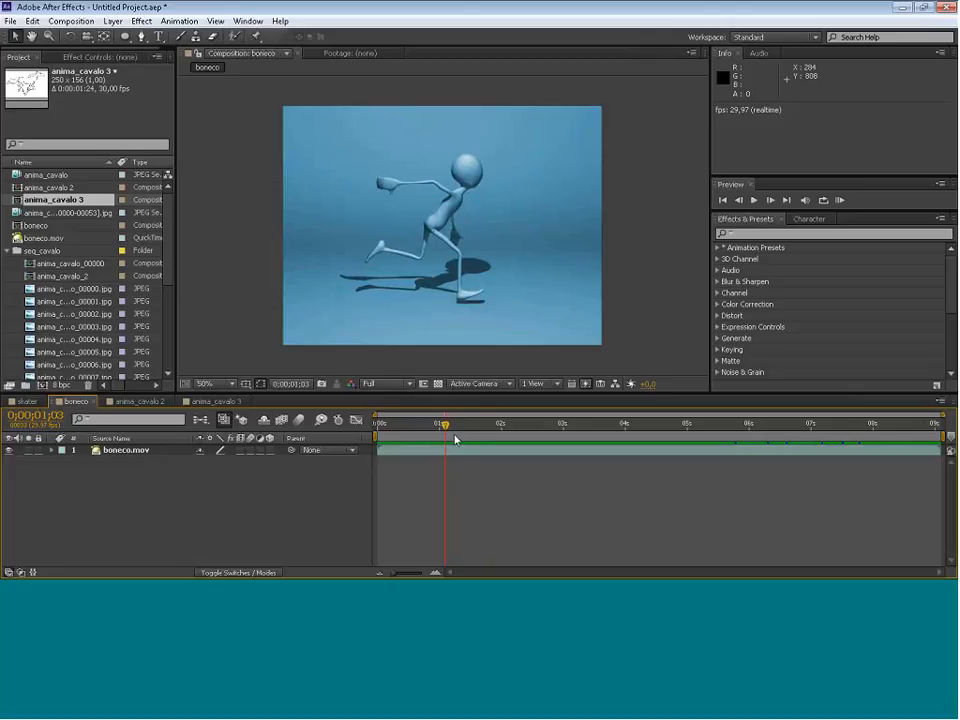
left_click(33, 21)
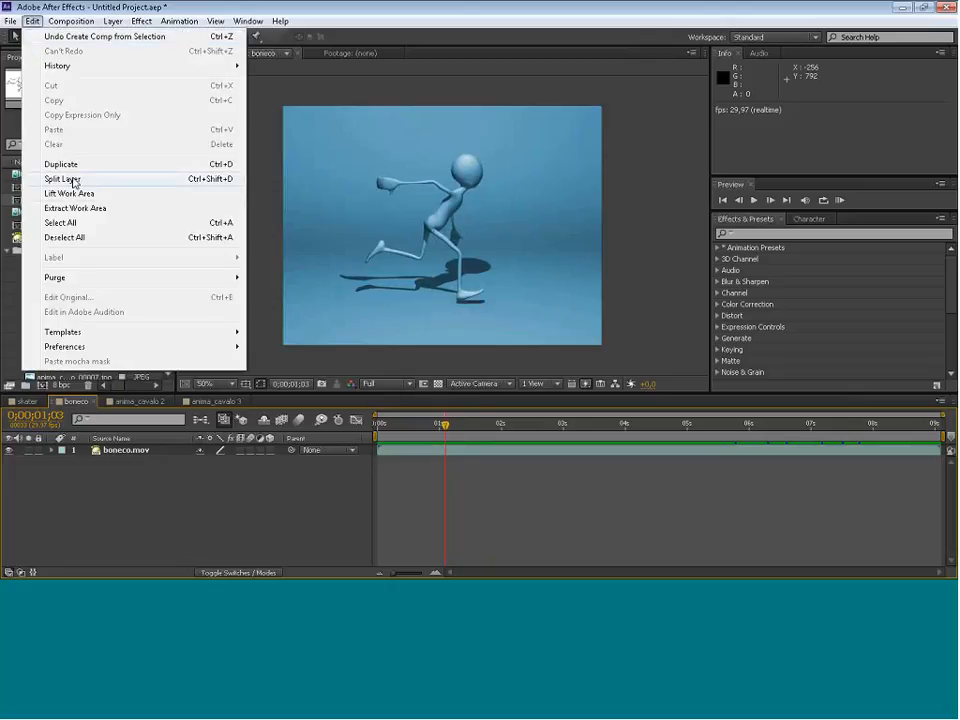
left_click(66, 179)
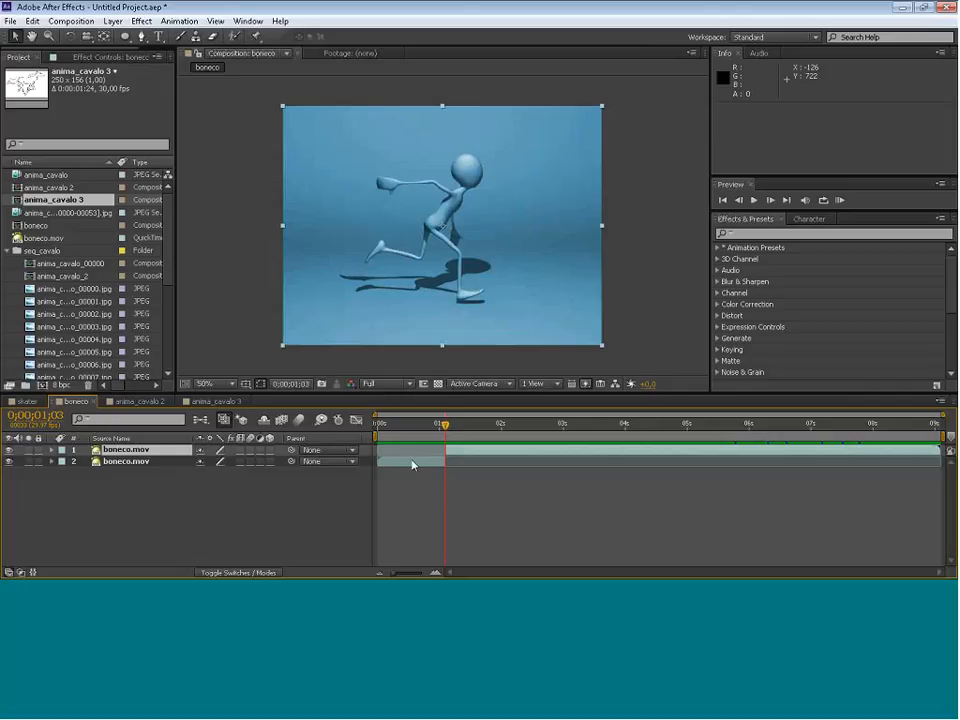
Move the short run segment above the rest, duplicate it twice end to end, and shift the remaining clip to start at 0;00;03;09.
left_click_drag(128, 461, 130, 451)
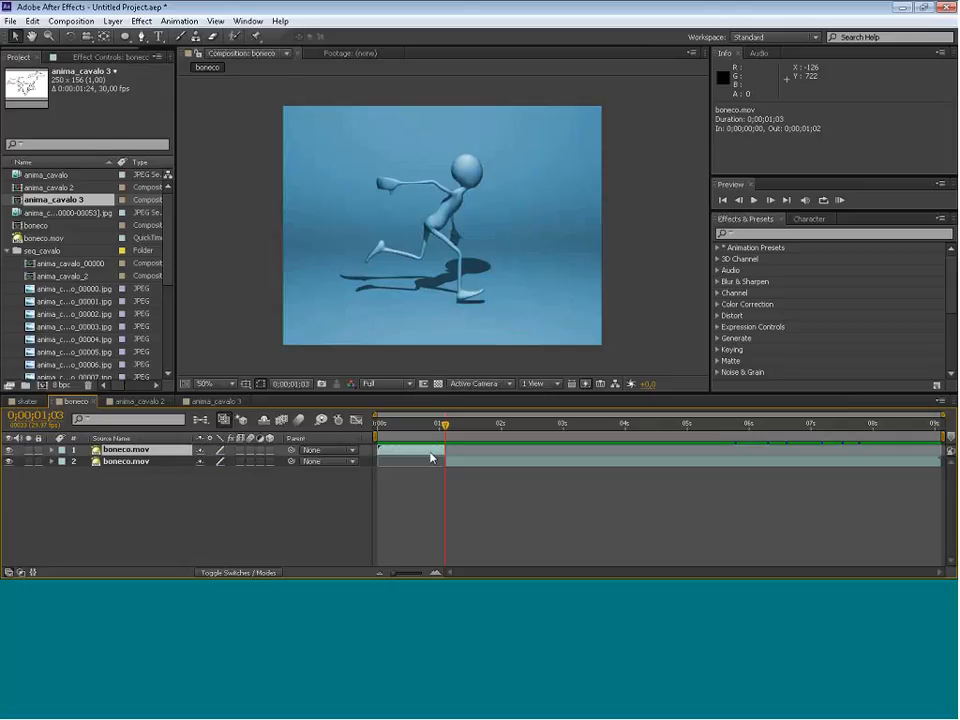
key("ctrl+shift+d")
left_click_drag(418, 452, 606, 486)
key("ctrl+d")
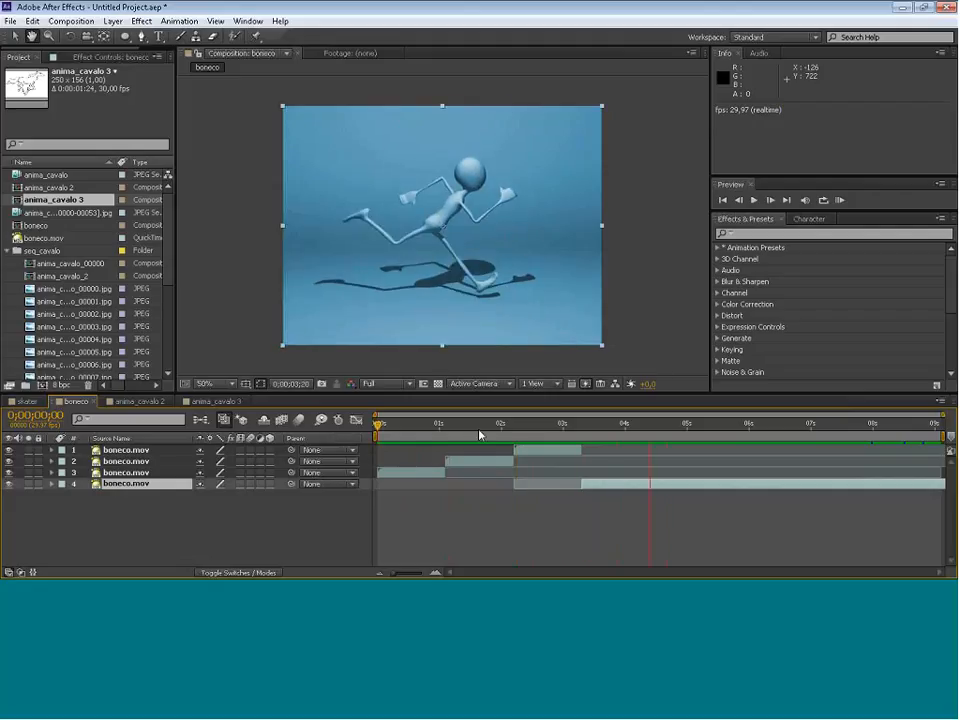
Preview the repeated run cycle in the boneco composition and check the cut at 0;00;03;09.
left_click(425, 424)
left_click_drag(436, 424, 391, 456)
key("space")
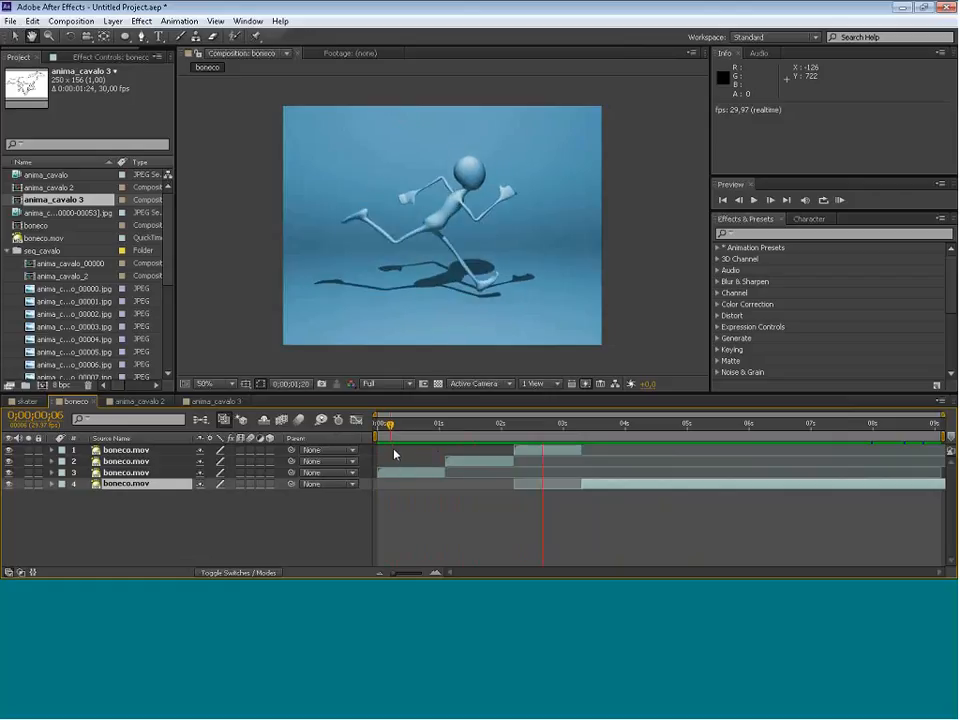
left_click_drag(643, 425, 583, 433)
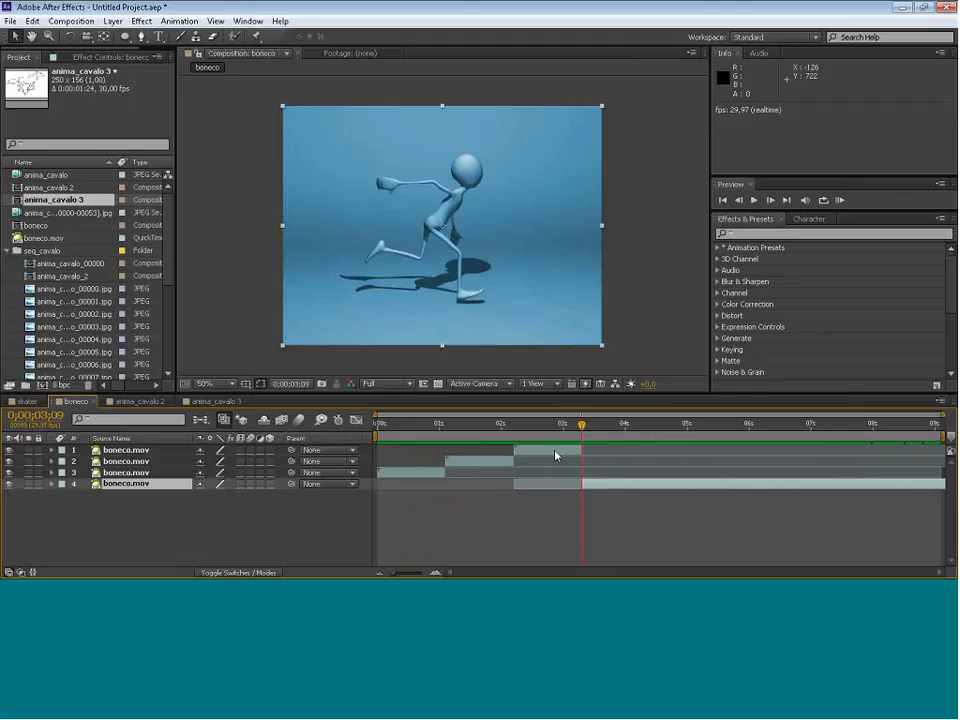
Delete the two repeated boneco.mov segments after the first one and move the long remaining layer to start at 0;00;01;03.
left_click(553, 451)
key("Delete")
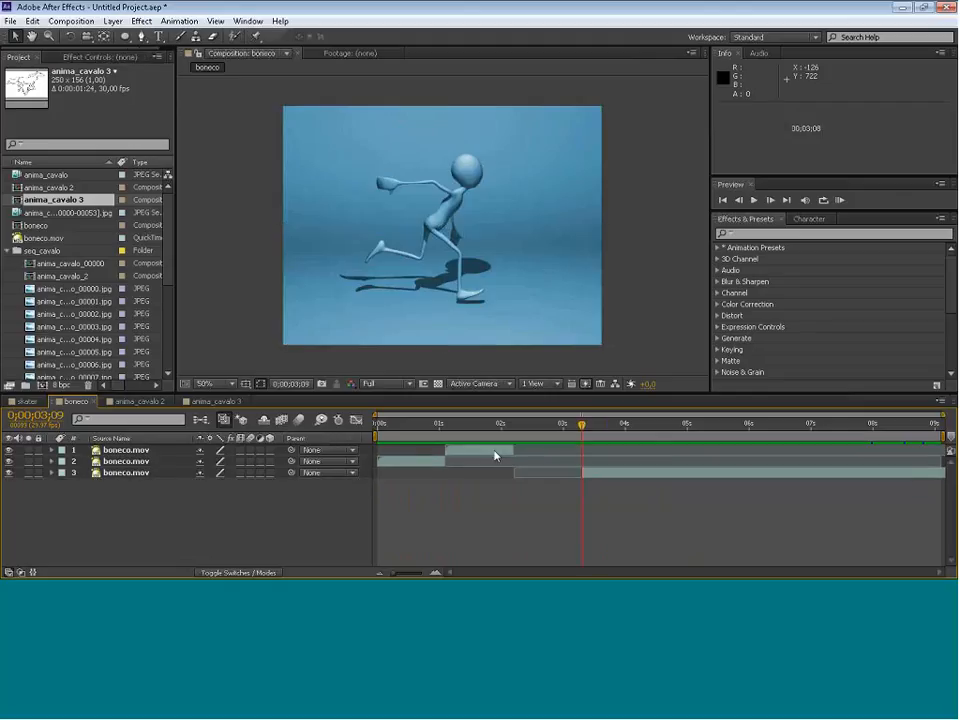
key("Delete")
left_click_drag(535, 461, 460, 463)
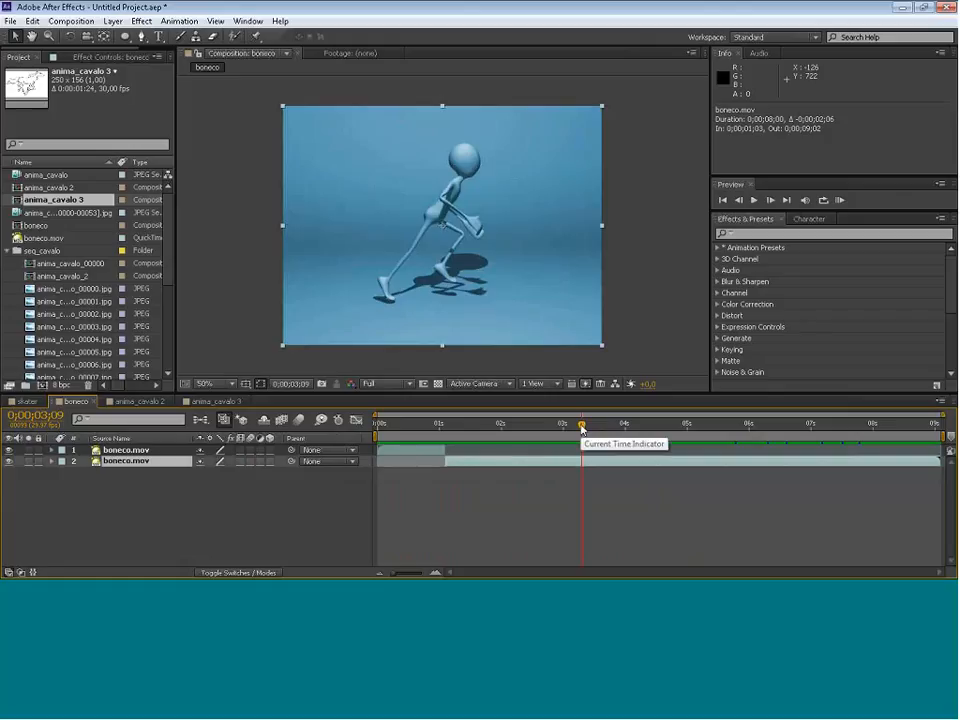
Scrub the boneco animation for the start of the crouch and split the long boneco.mov layer at 0;00;01;08.
left_click_drag(581, 427, 455, 483)
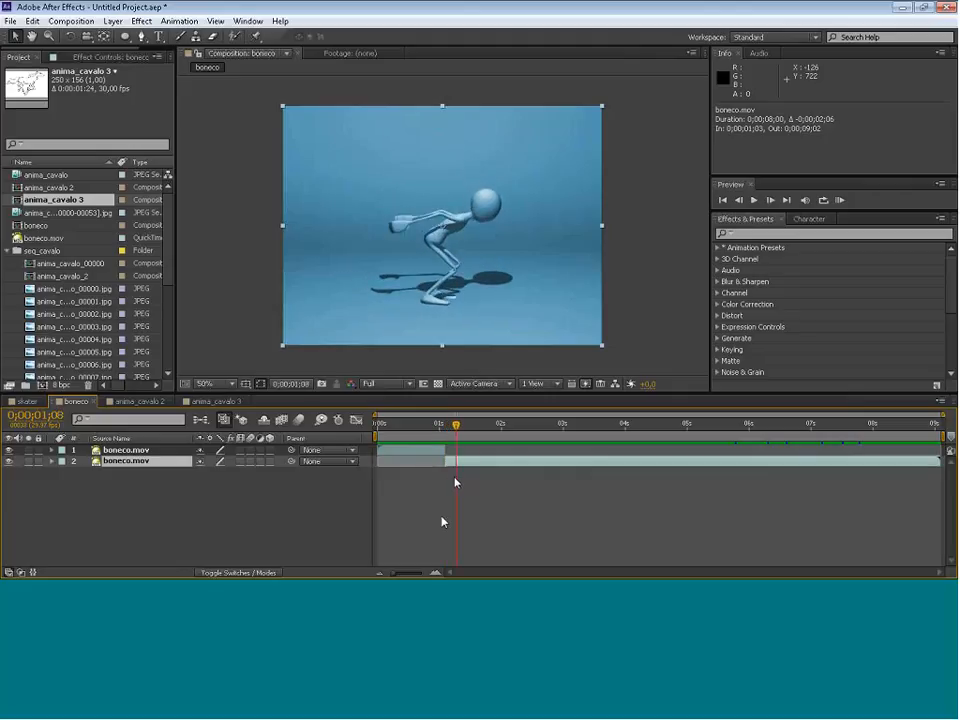
left_click(459, 425)
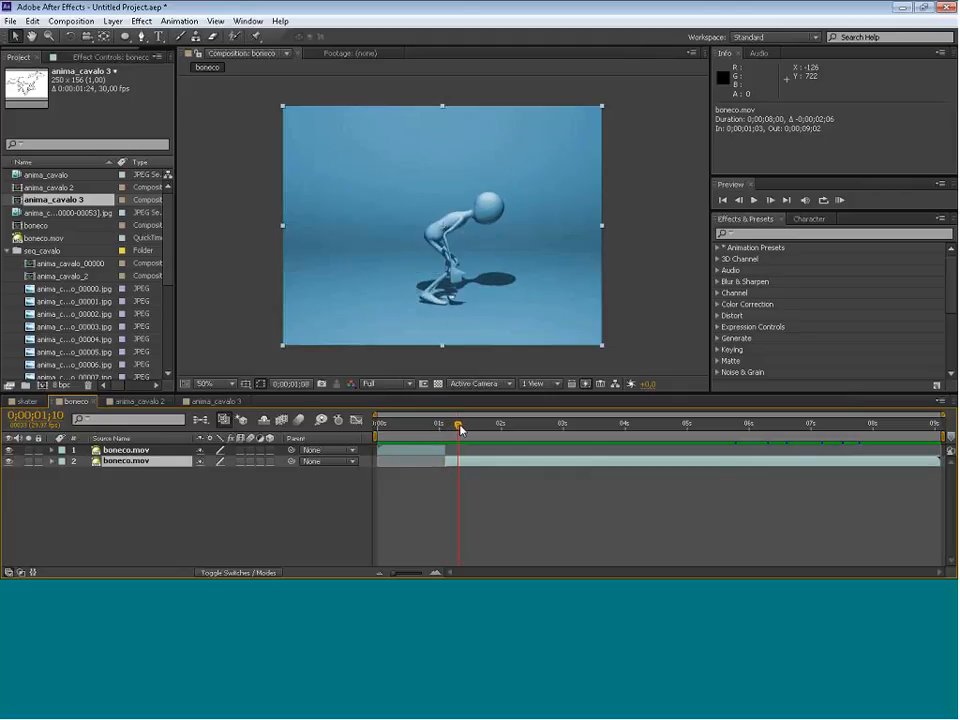
left_click_drag(461, 429, 499, 441)
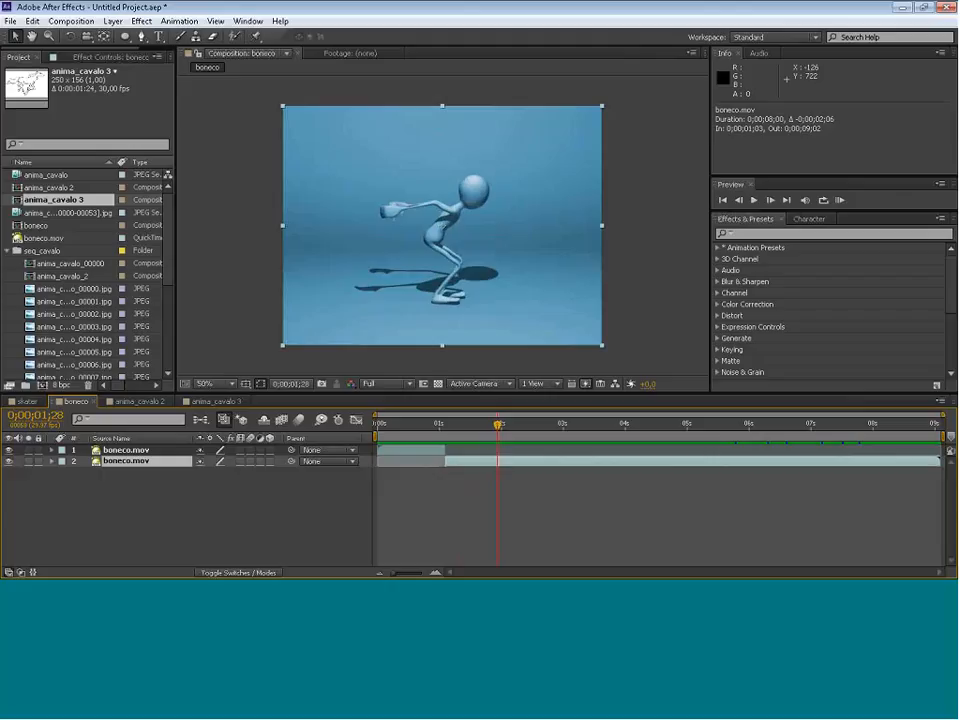
left_click_drag(498, 425, 454, 446)
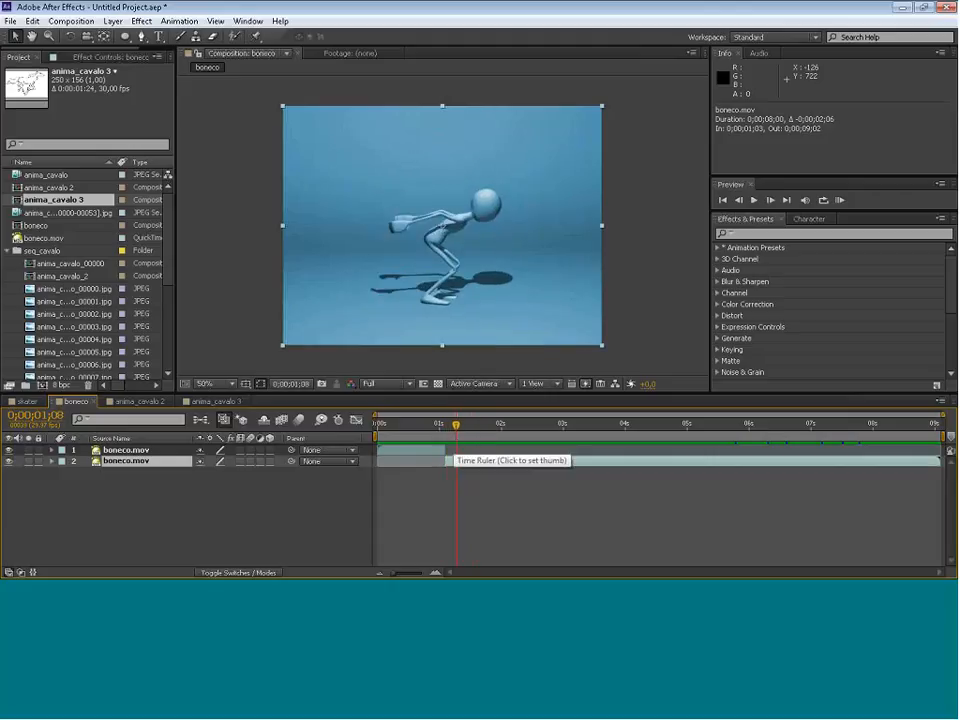
left_click(33, 21)
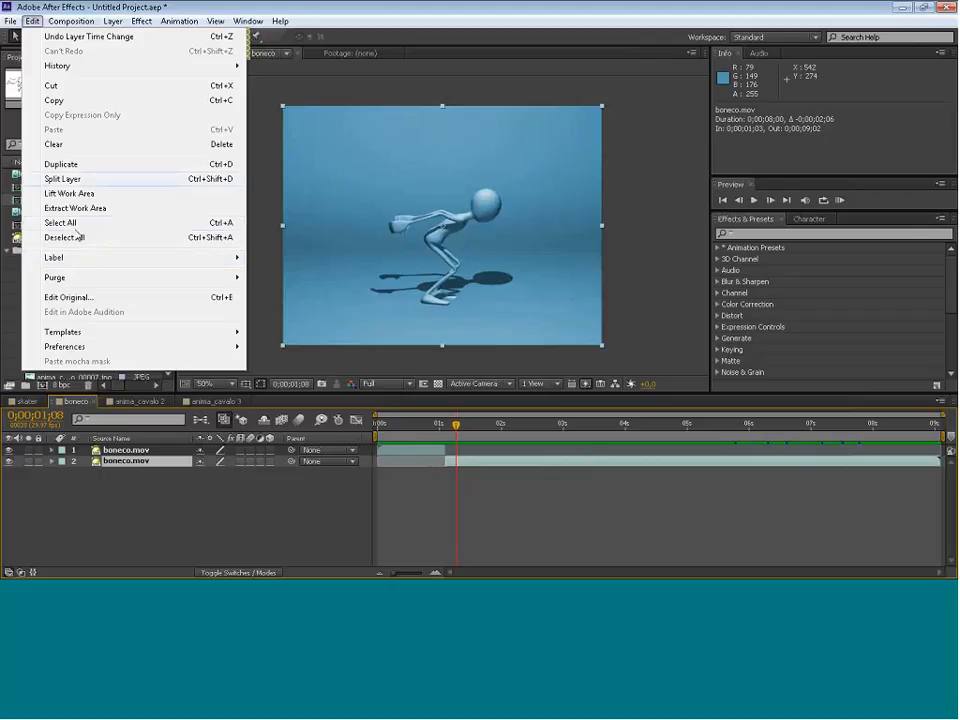
left_click(70, 165)
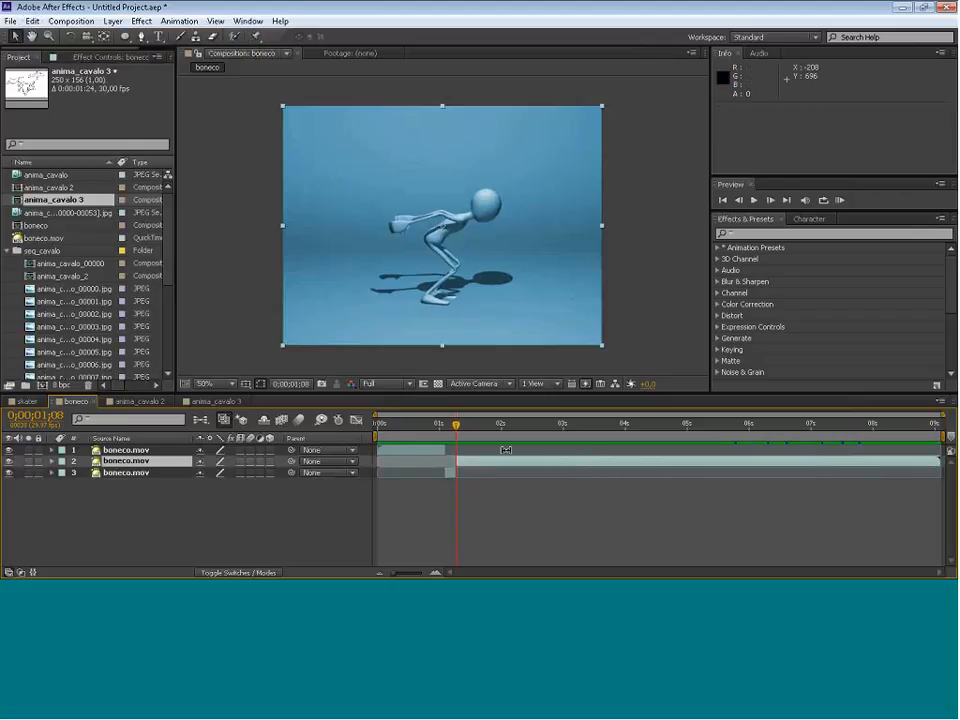
Split the long boneco.mov layer again at 0;00;01;29.
left_click_drag(456, 425, 500, 439)
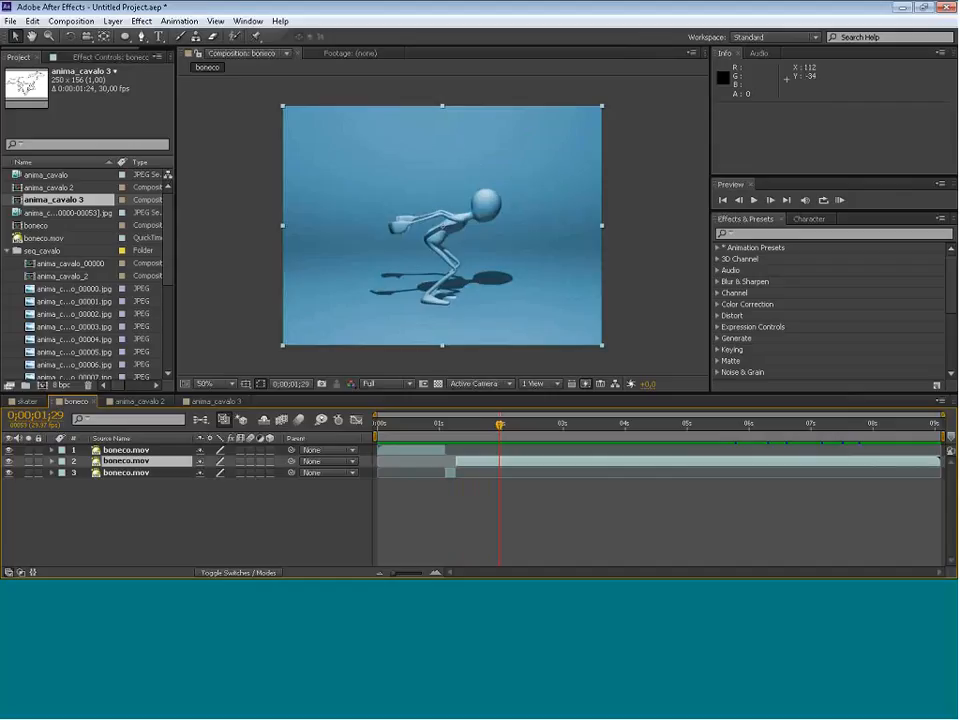
left_click(32, 20)
left_click(64, 178)
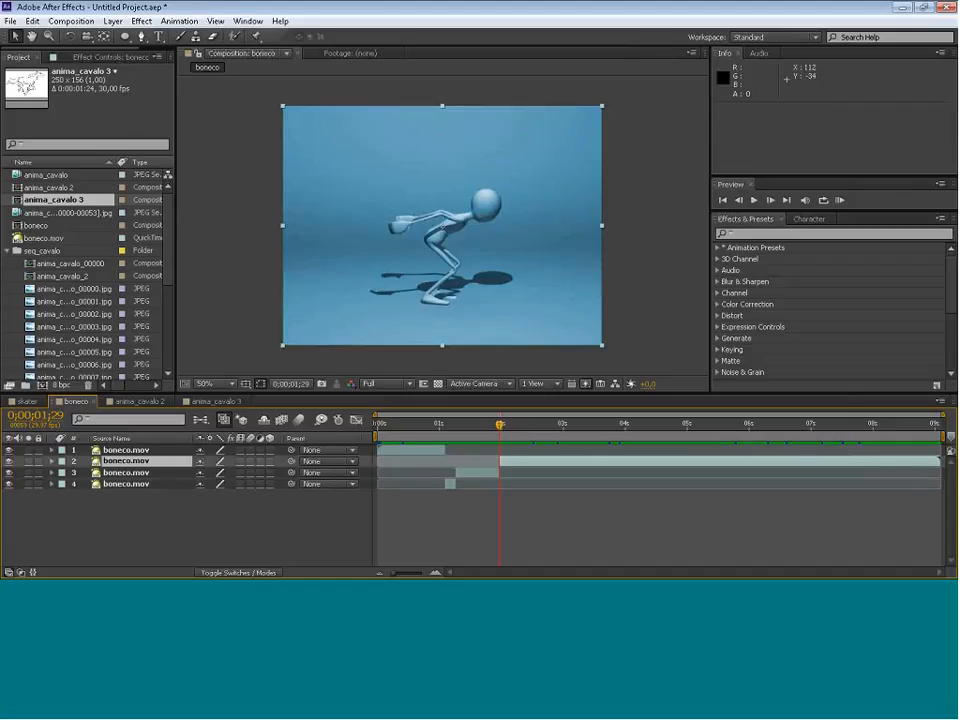
Duplicate the 21-frame boneco.mov segment, send the long remainder to the bottom of the stack, start the copy at 0;00;01;29, and preview.
left_click(476, 475)
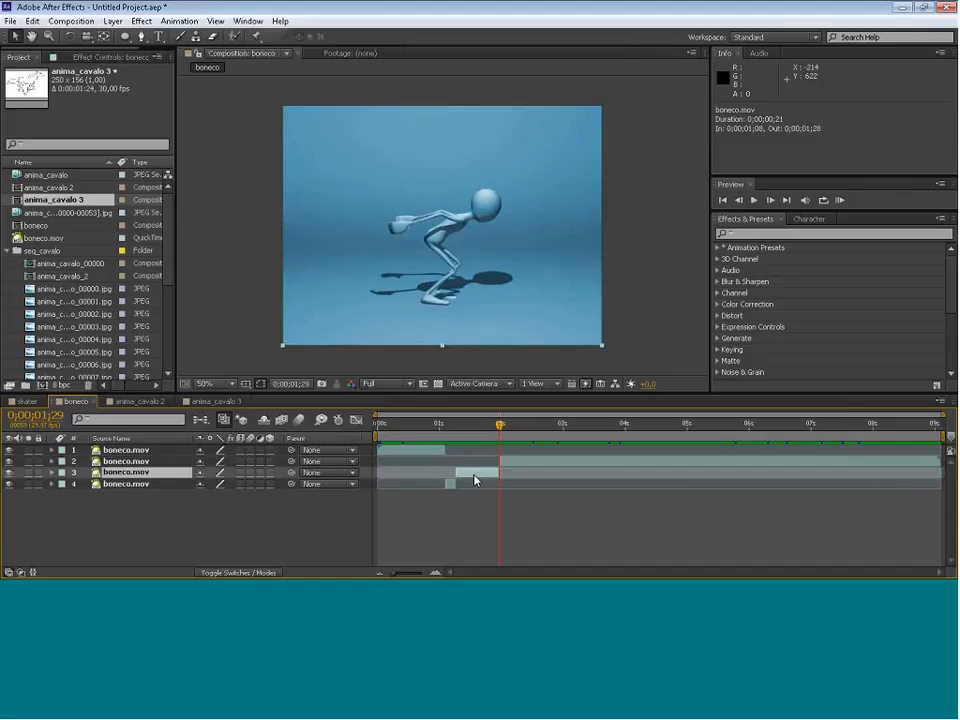
key("ctrl+d")
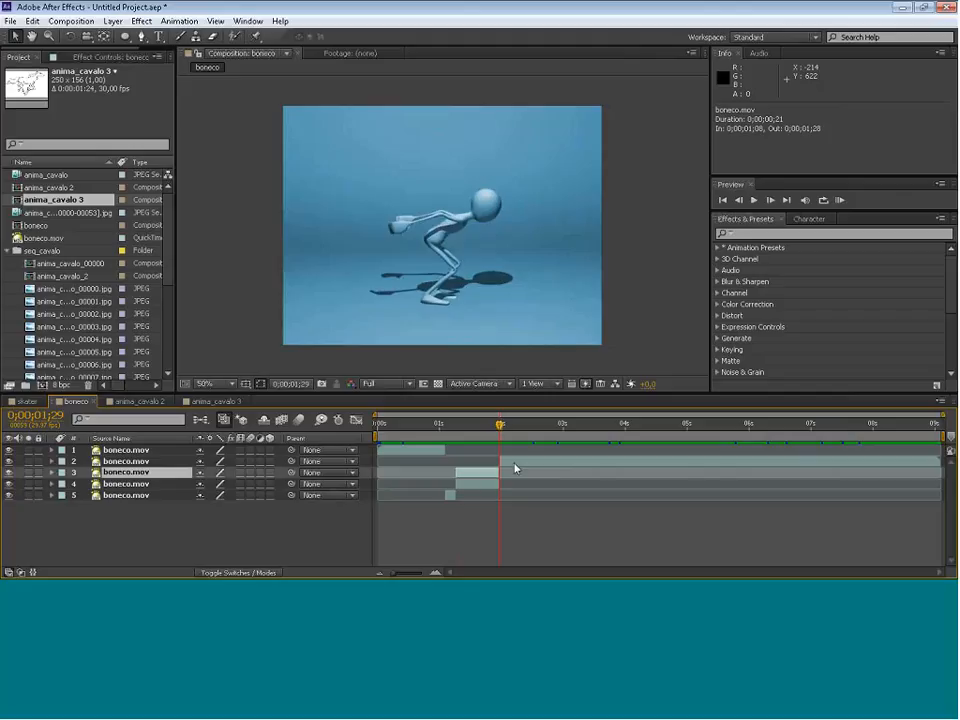
left_click_drag(143, 458, 146, 501)
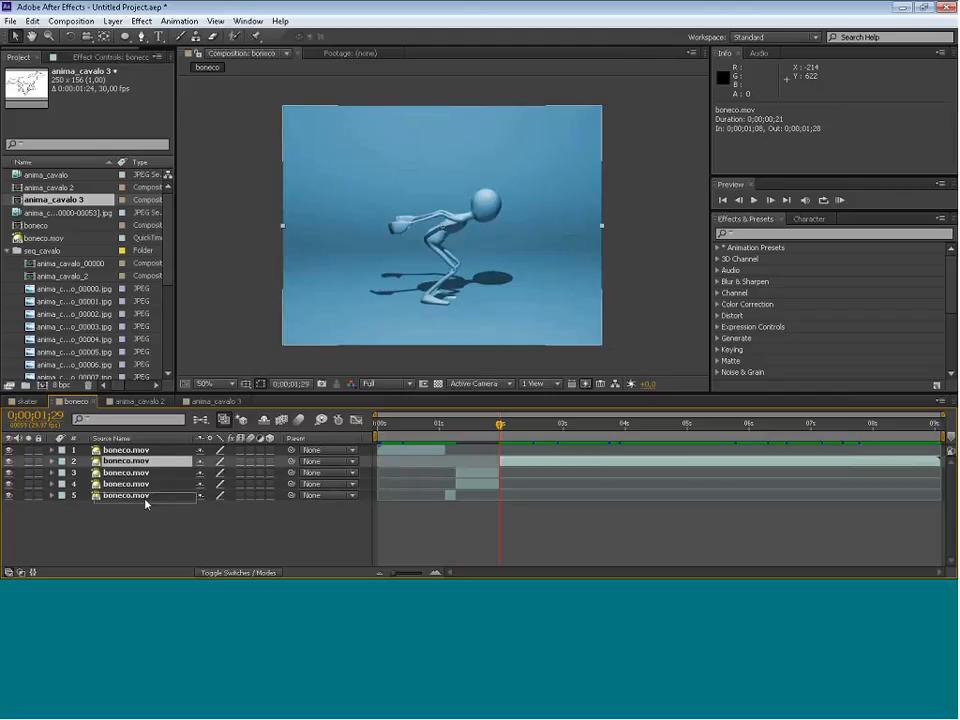
left_click_drag(465, 463, 499, 446)
key("space")
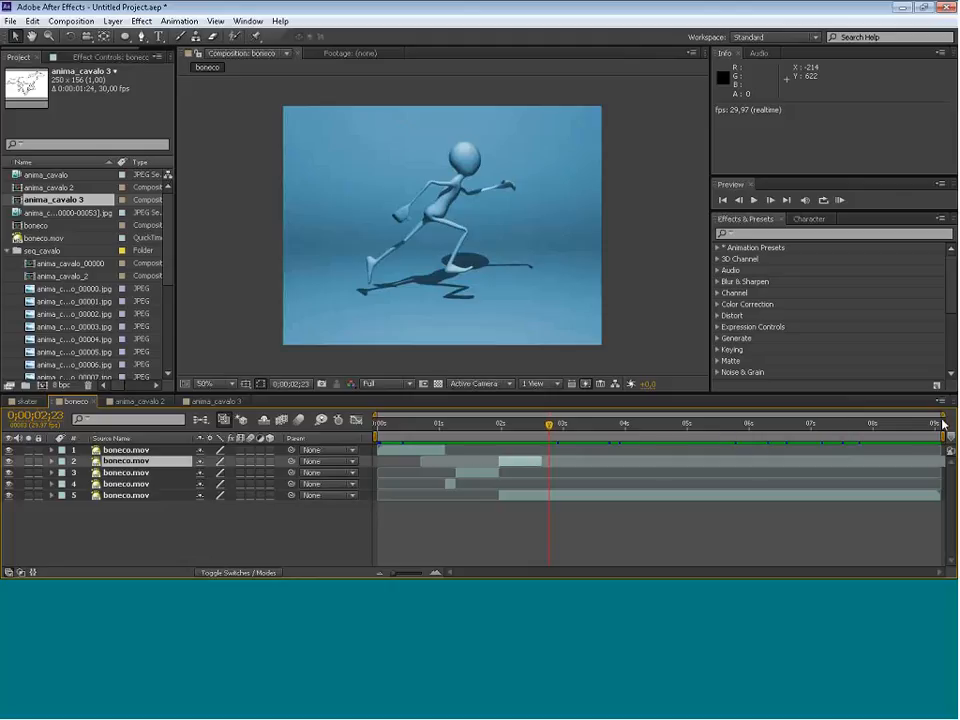
left_click_drag(943, 416, 415, 414)
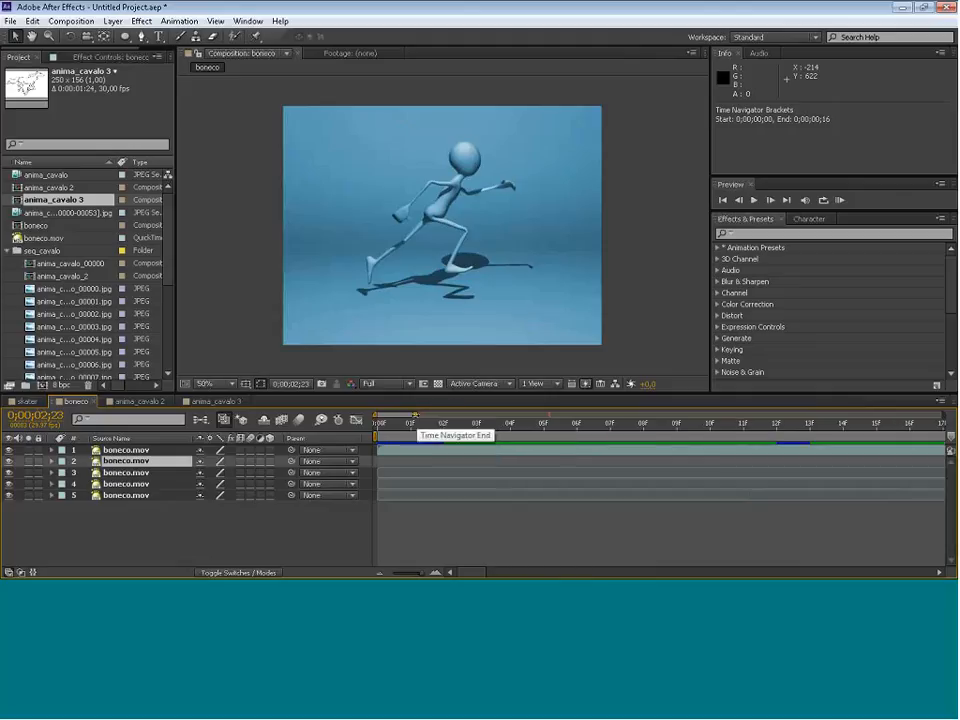
left_click_drag(415, 414, 940, 414)
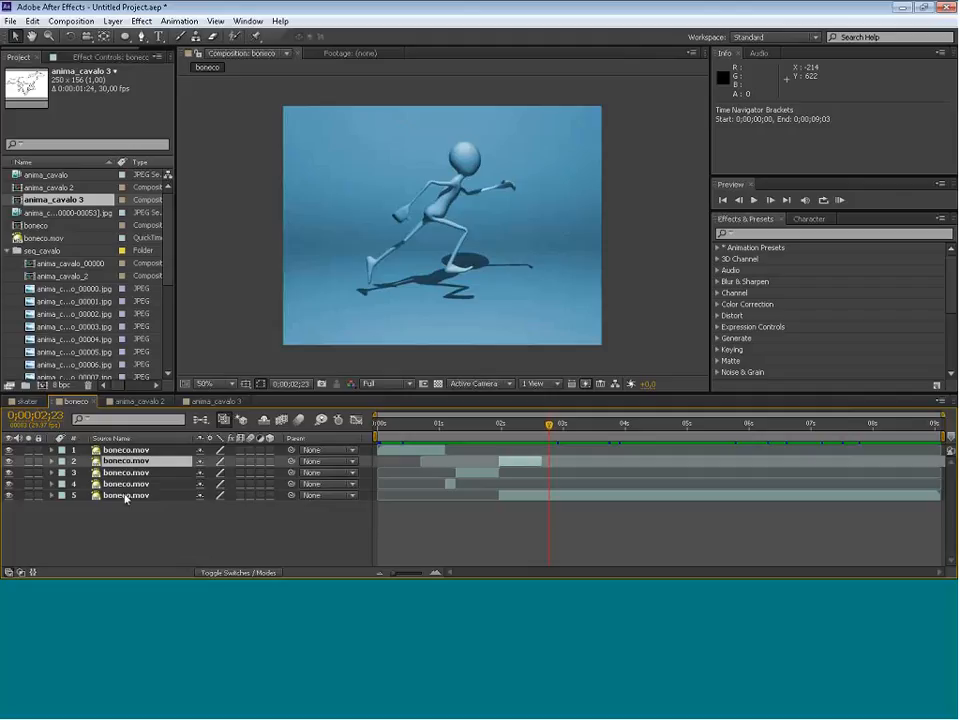
left_click(324, 544)
Switch the timeline to the anima_cavalo 3 composition.
left_click(118, 402)
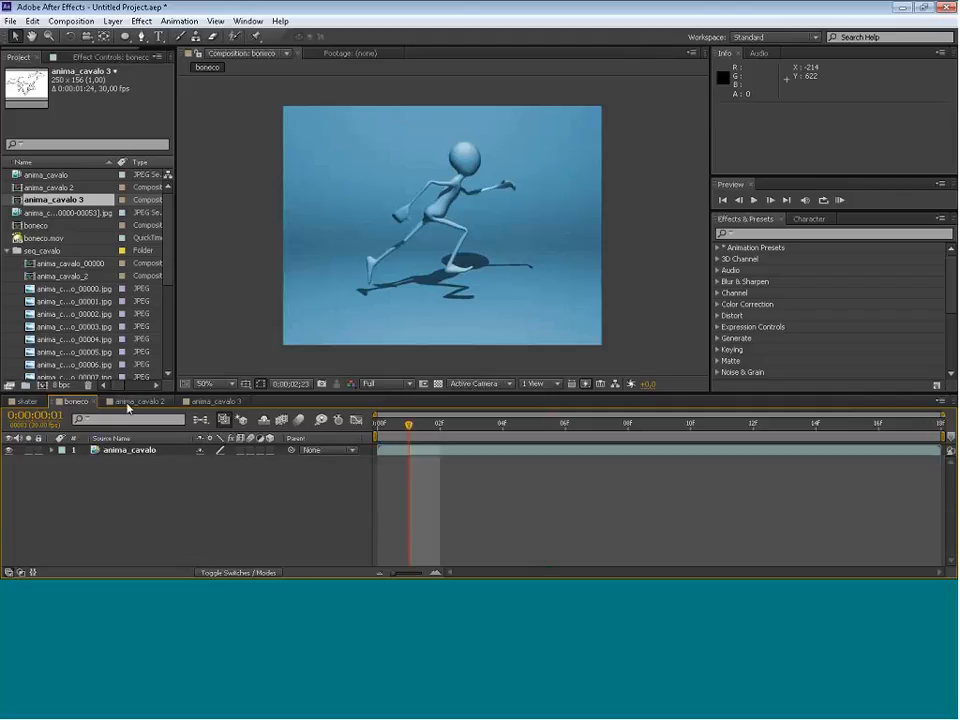
left_click(214, 401)
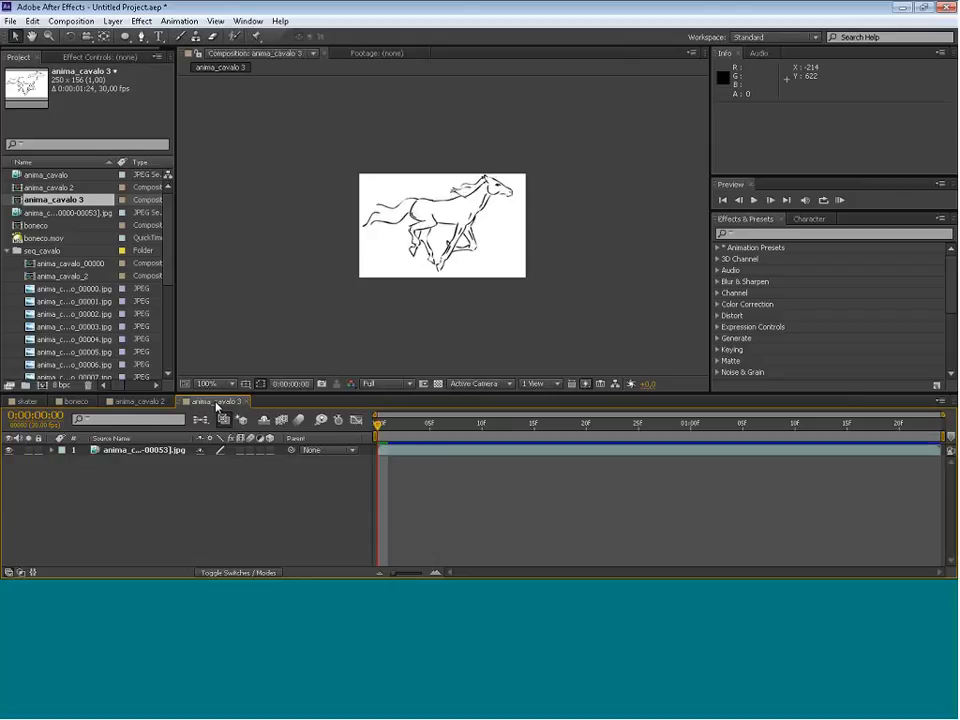
left_click(269, 325)
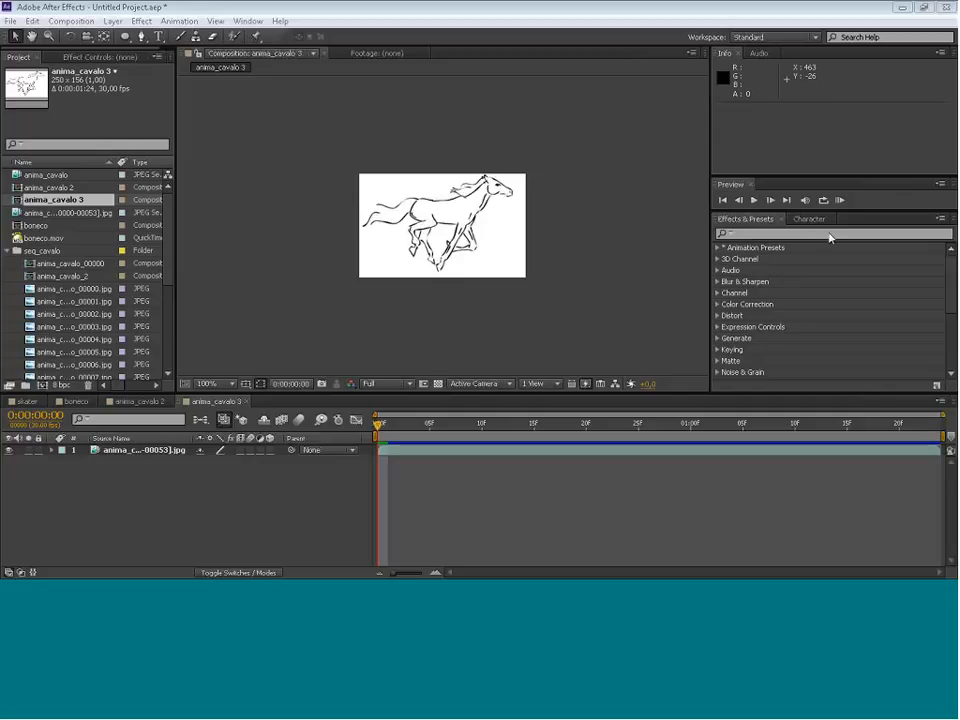
left_click(436, 365)
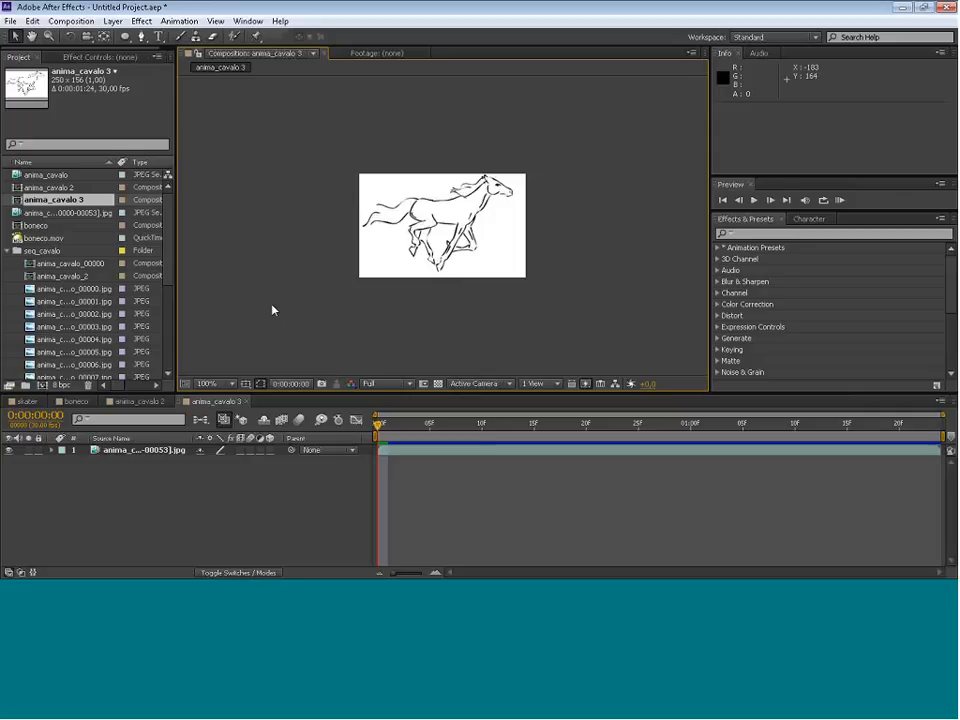
left_click(112, 22)
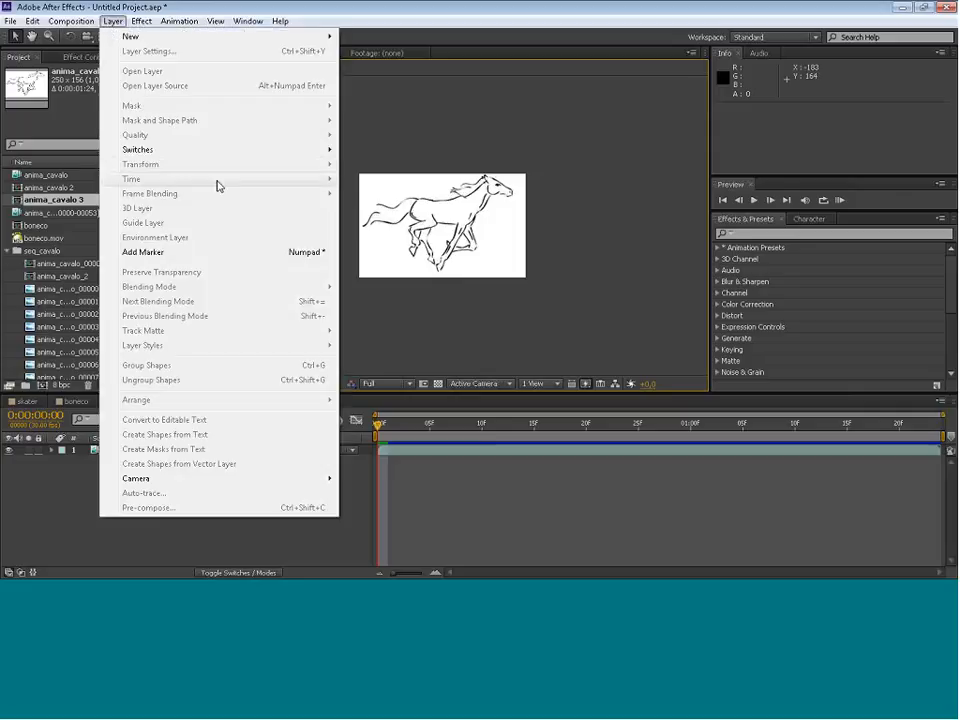
left_click(313, 280)
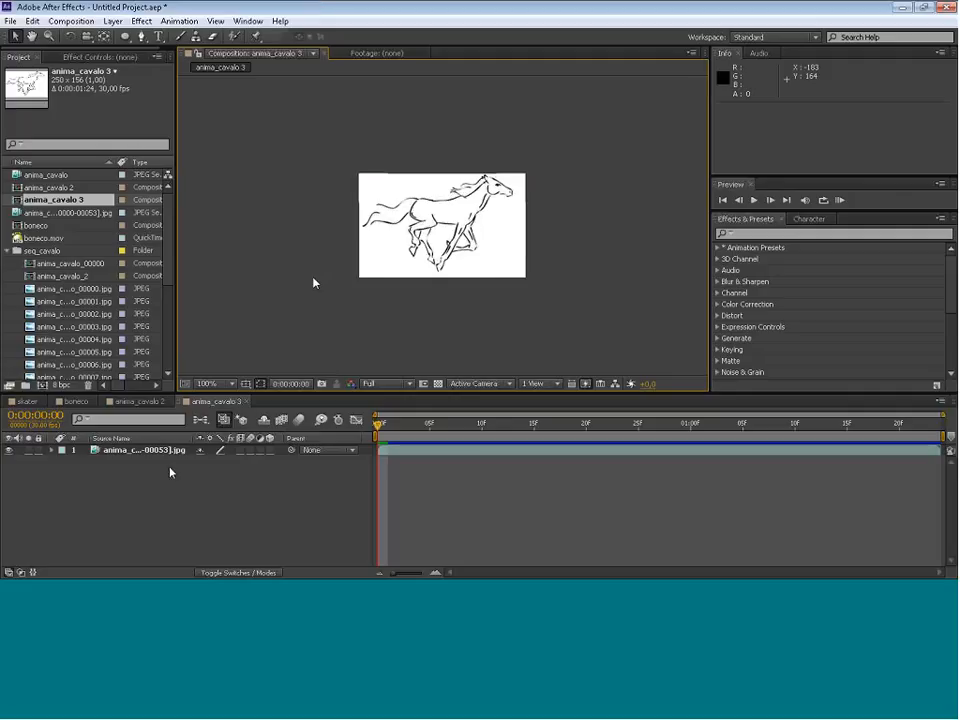
left_click(143, 451)
left_click(112, 21)
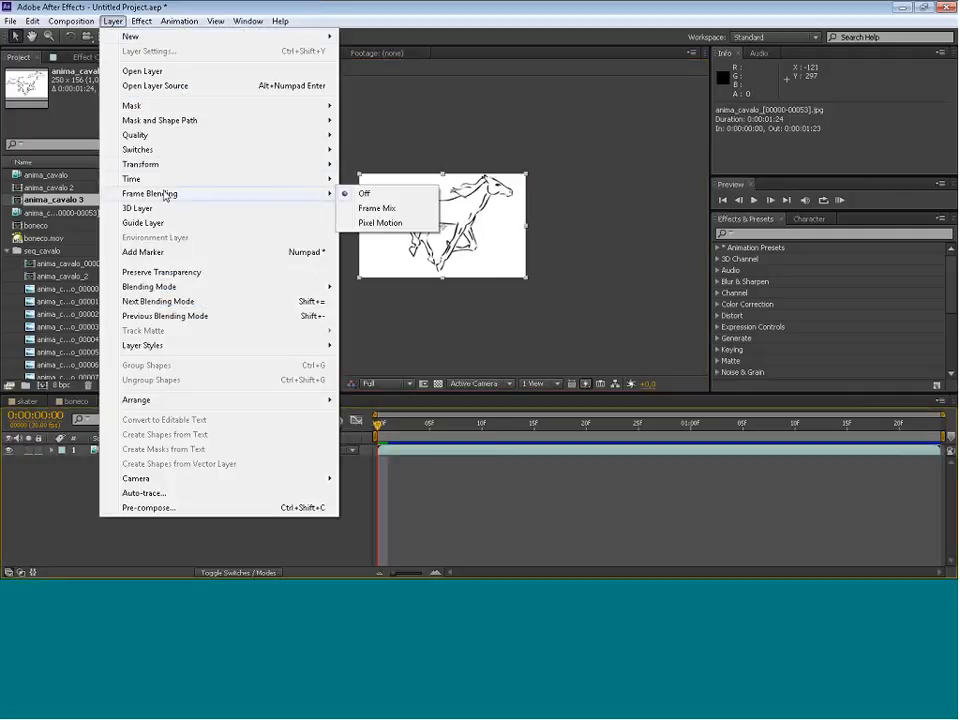
mouse_move(166, 181)
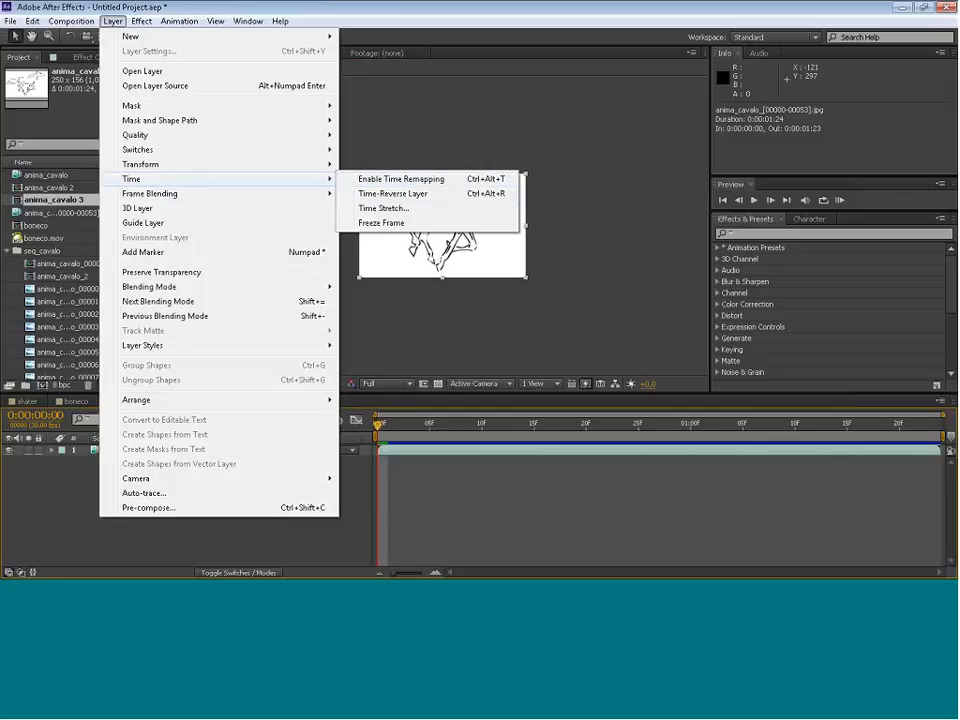
left_click(453, 182)
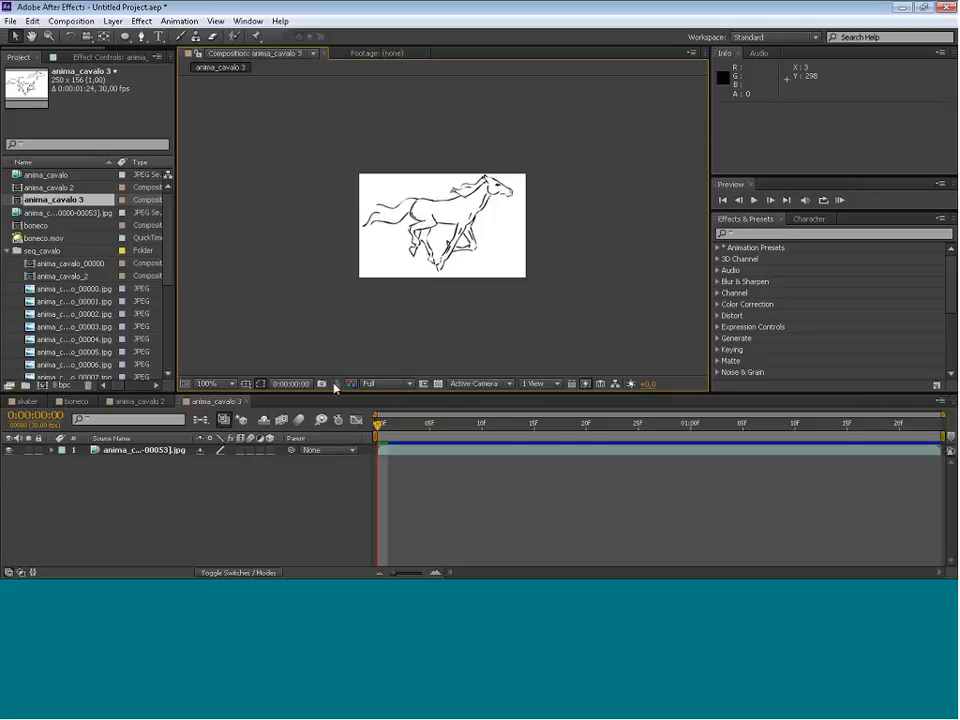
left_click_drag(335, 388, 534, 337)
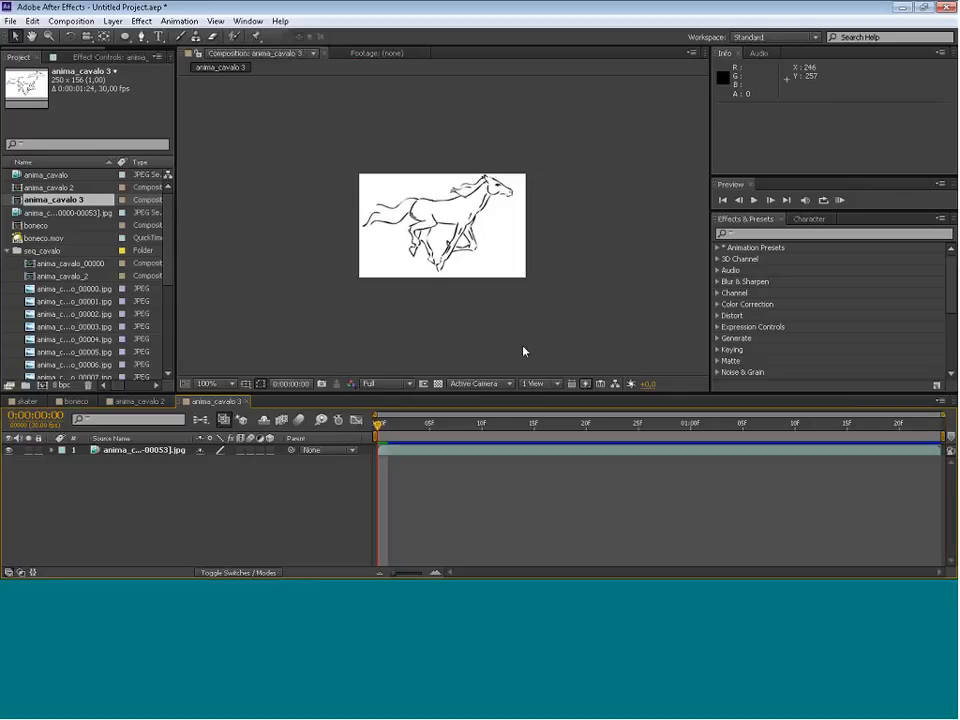
Check the anima_cavalo 2 composition, return to anima_cavalo 3 and preview its horse animation.
key("F5")
left_click(142, 401)
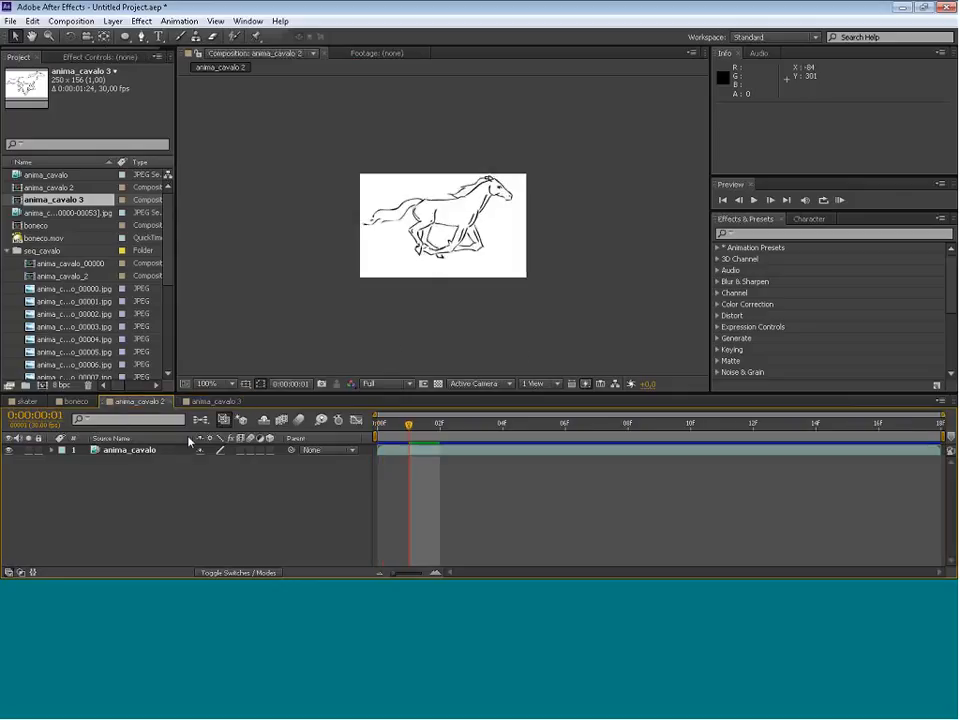
left_click(214, 401)
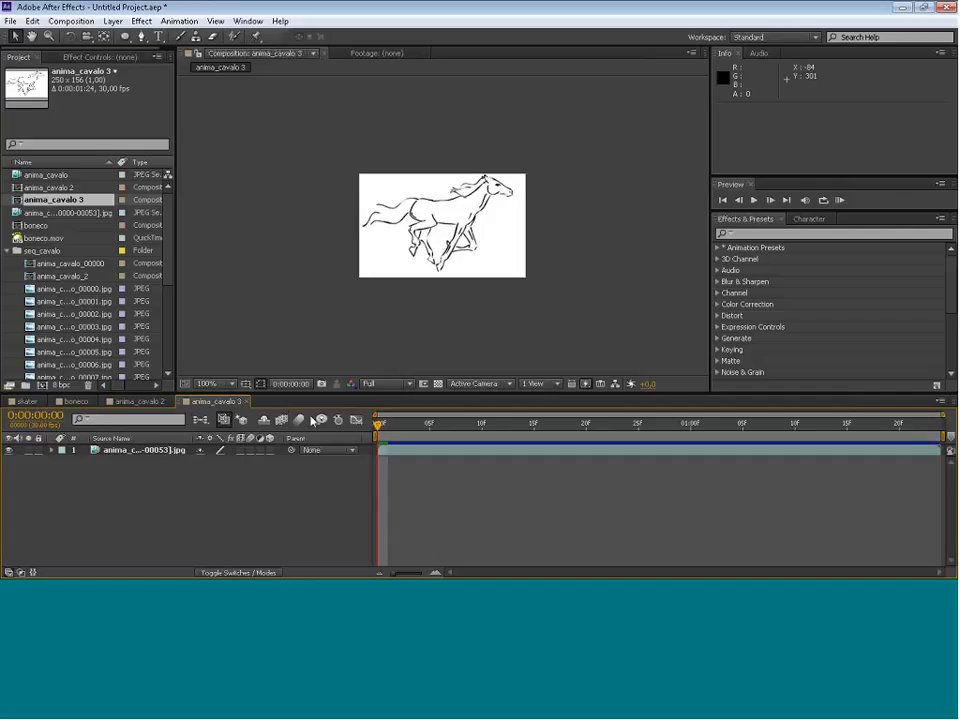
key("space")
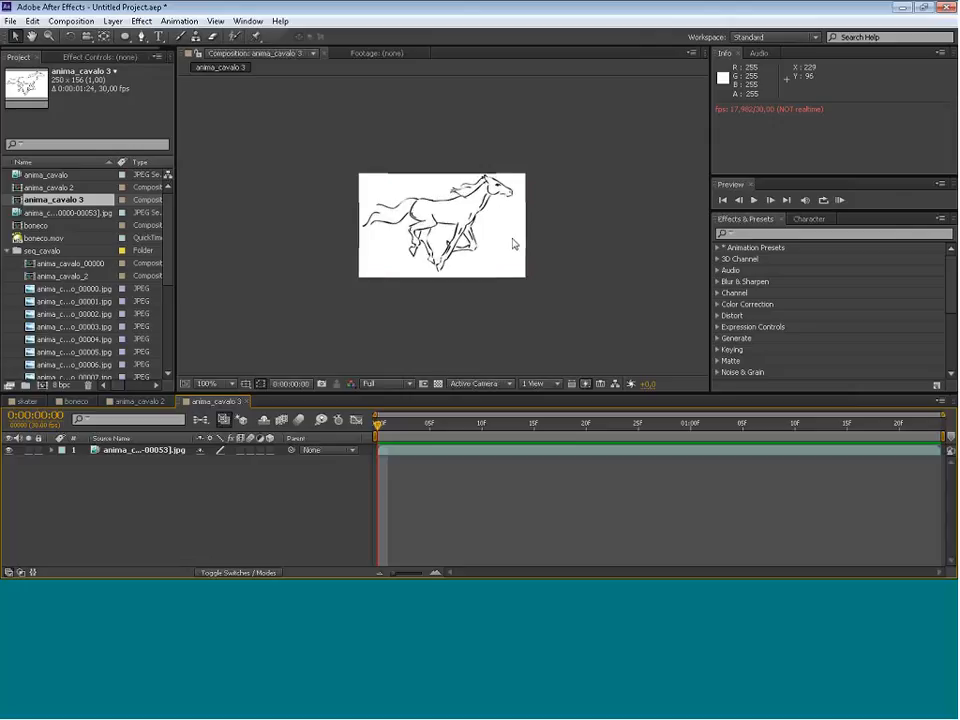
Time-stretch the horse image-sequence layer in anima_cavalo 3 with a stretch factor of 200, holding the layer in-point.
left_click(91, 22)
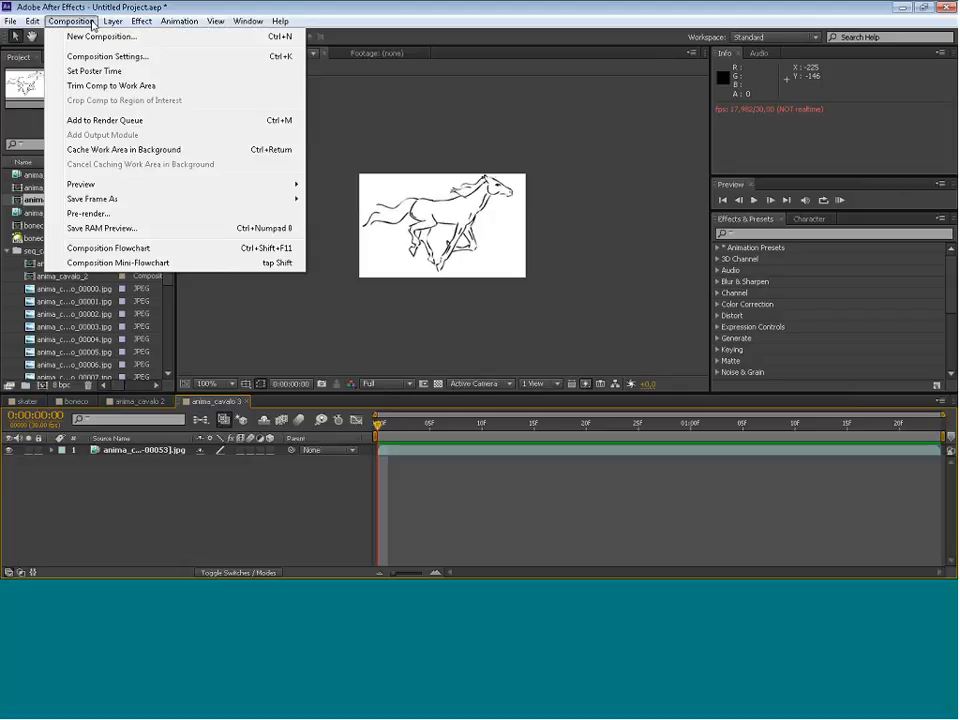
left_click(150, 456)
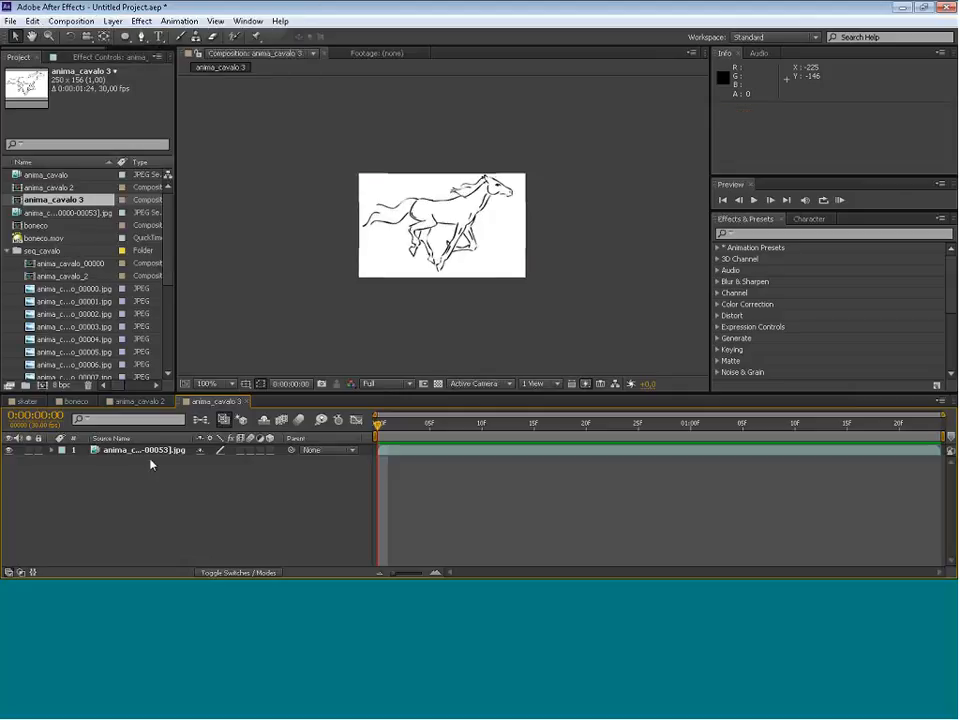
left_click(113, 22)
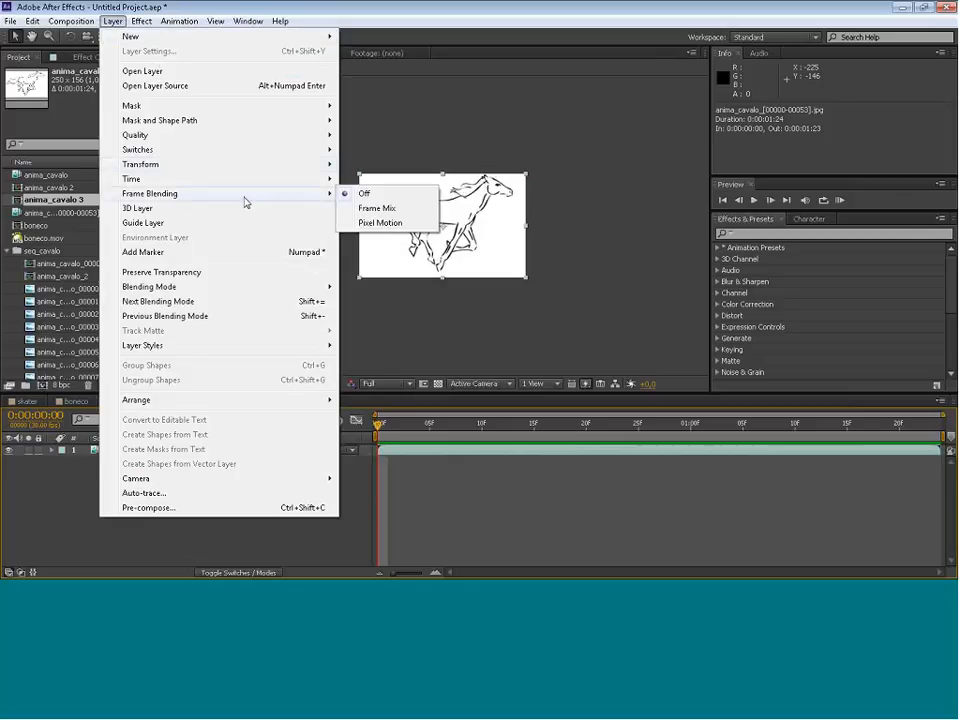
mouse_move(175, 168)
left_click(453, 208)
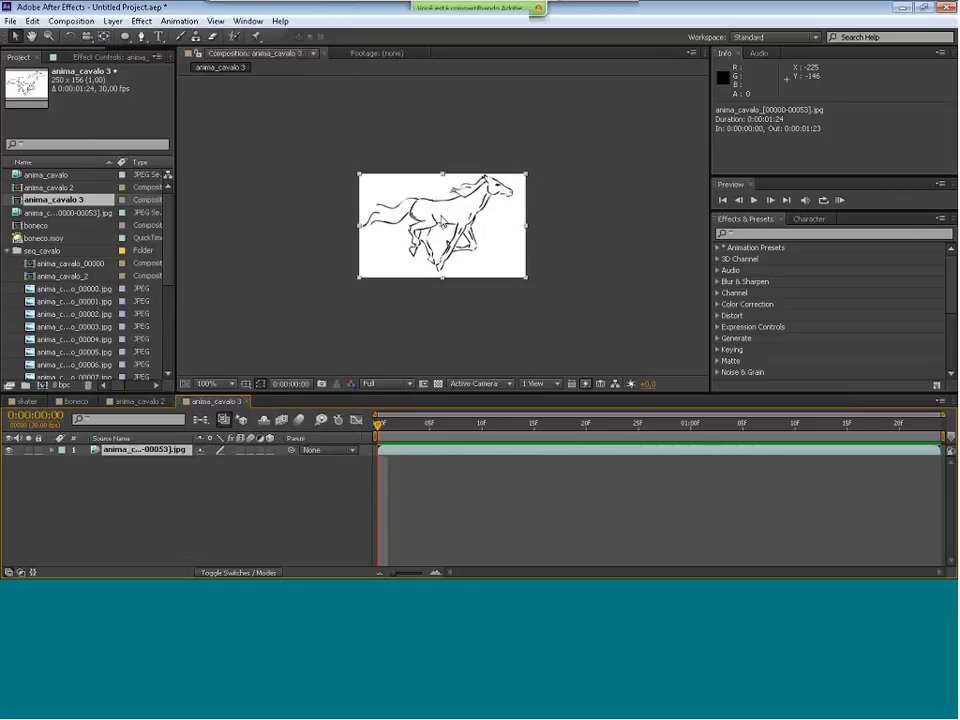
left_click_drag(446, 193, 176, 133)
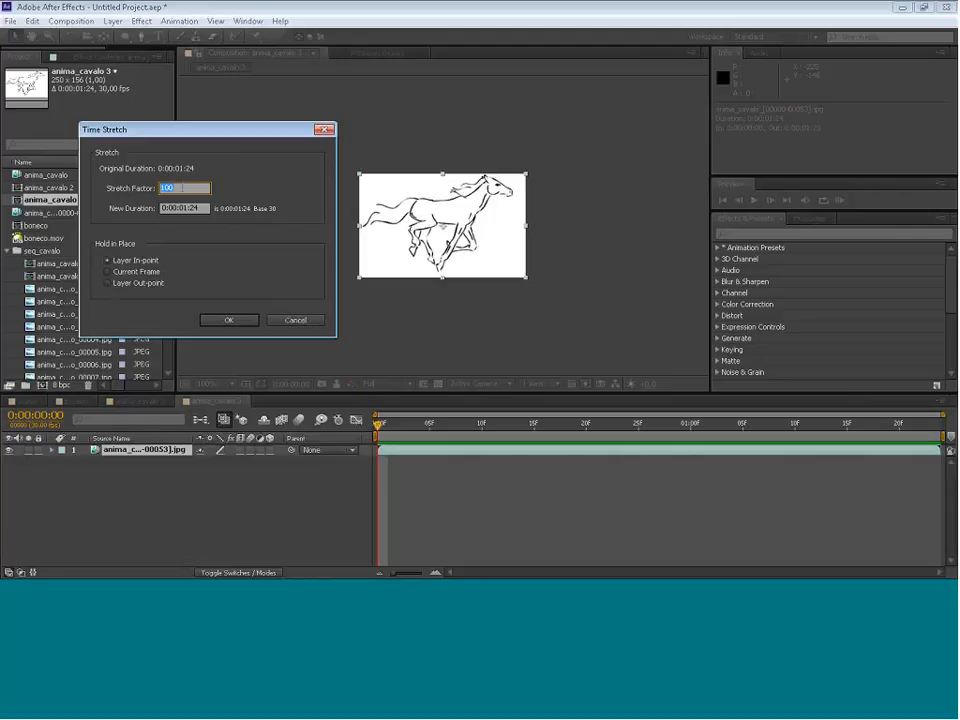
type("200")
left_click(226, 321)
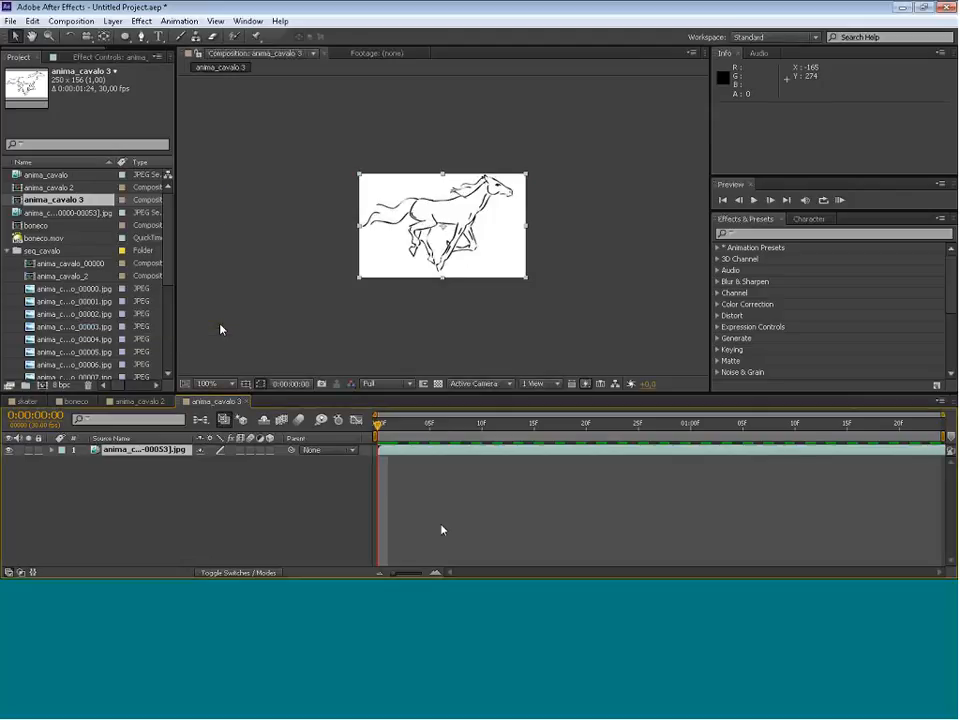
Preview the stretched horse animation in anima_cavalo 3, return to the first frame and inspect the layer's full length.
key("space")
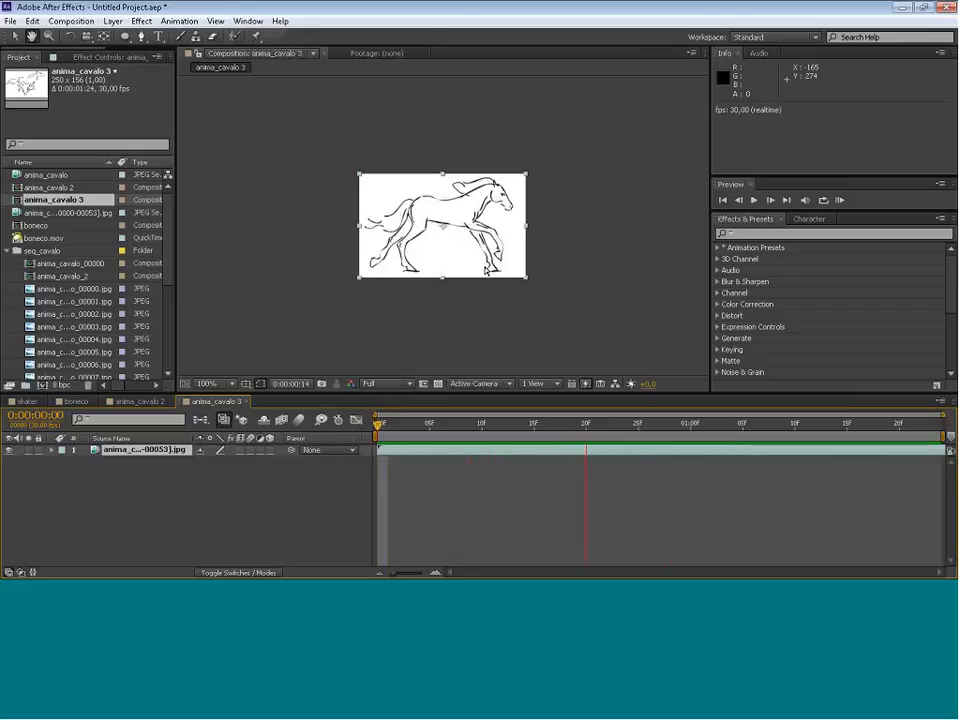
left_click(648, 425)
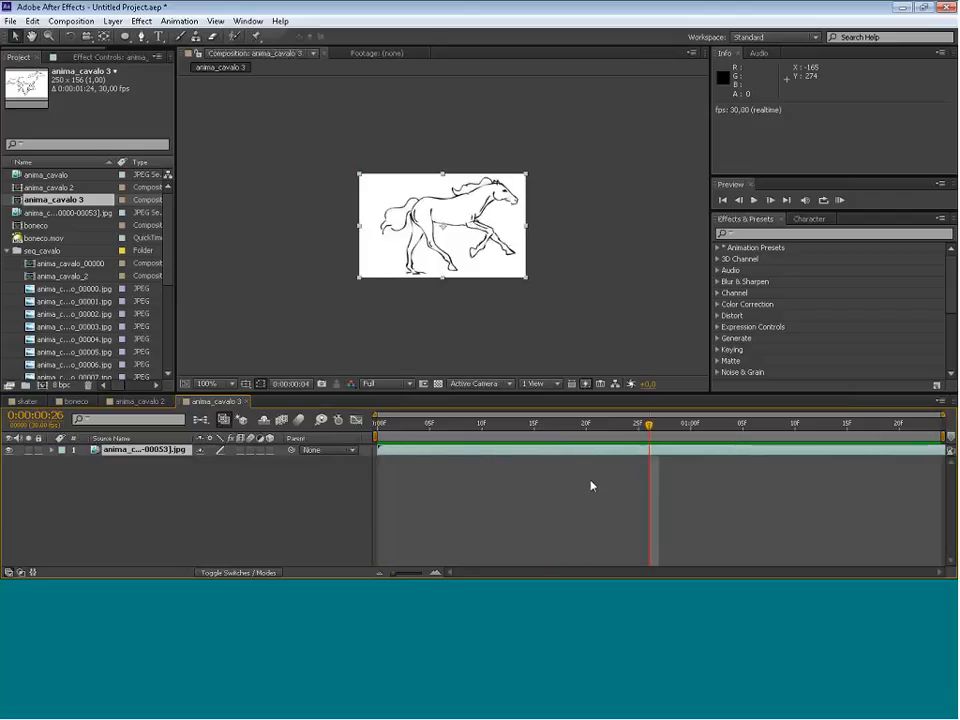
key("Home")
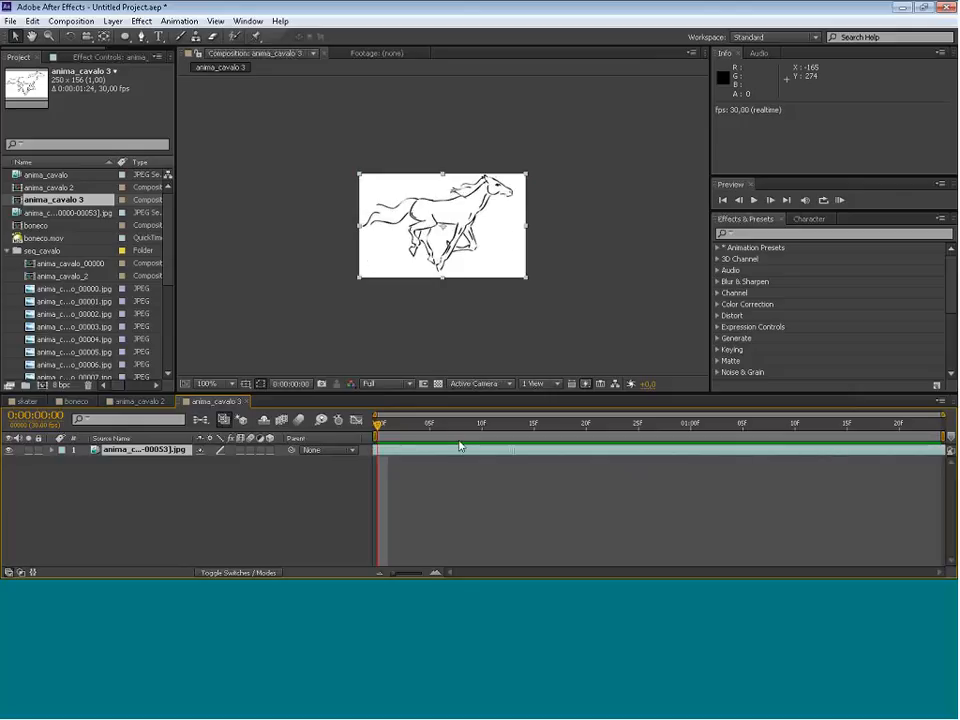
left_click_drag(859, 456, 668, 457)
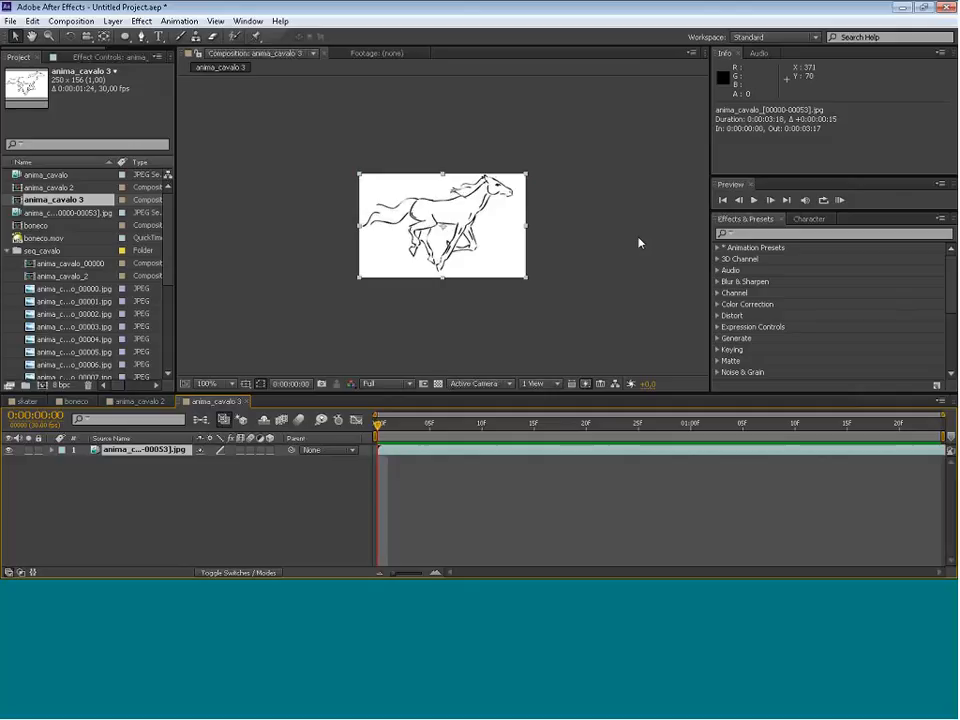
Time-stretch the horse image-sequence layer in anima_cavalo 3 with a stretch factor of 50, holding the layer in-point.
left_click(75, 21)
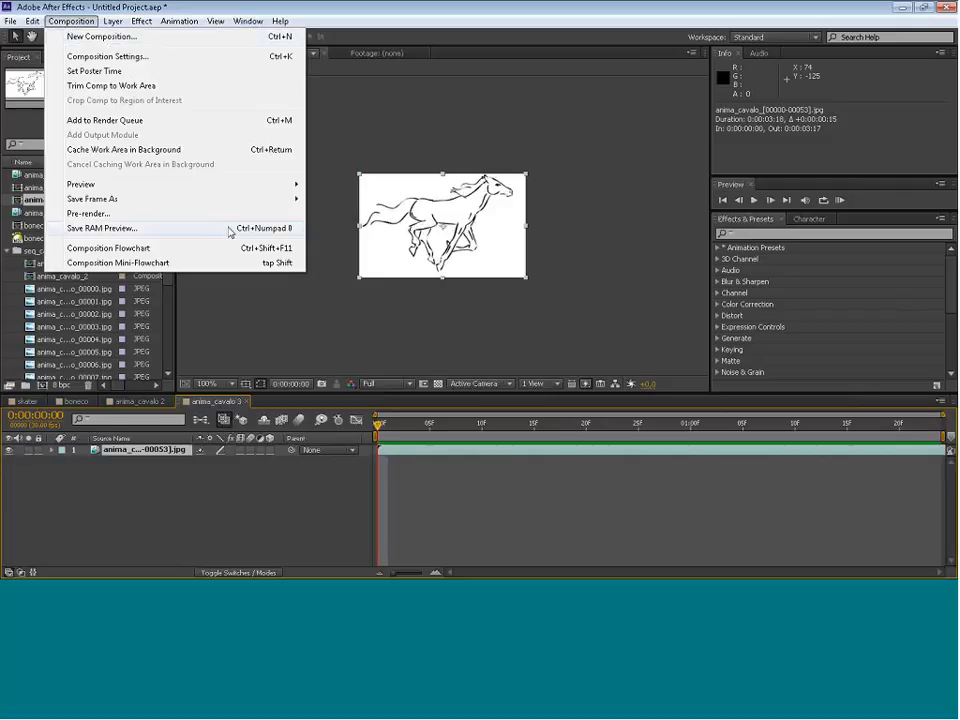
mouse_move(113, 21)
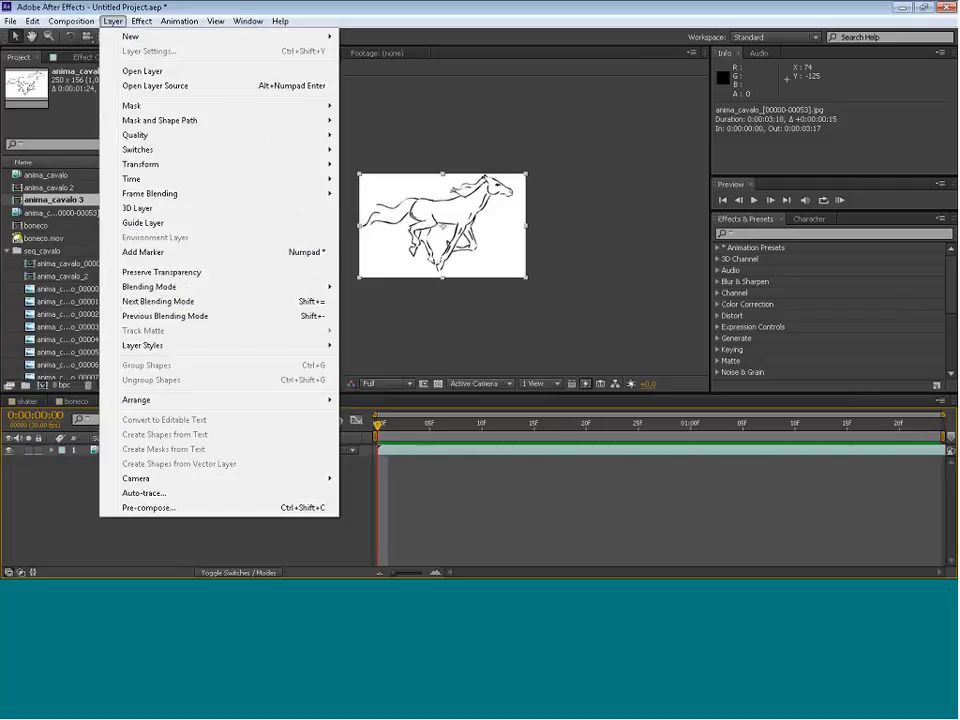
left_click(74, 482)
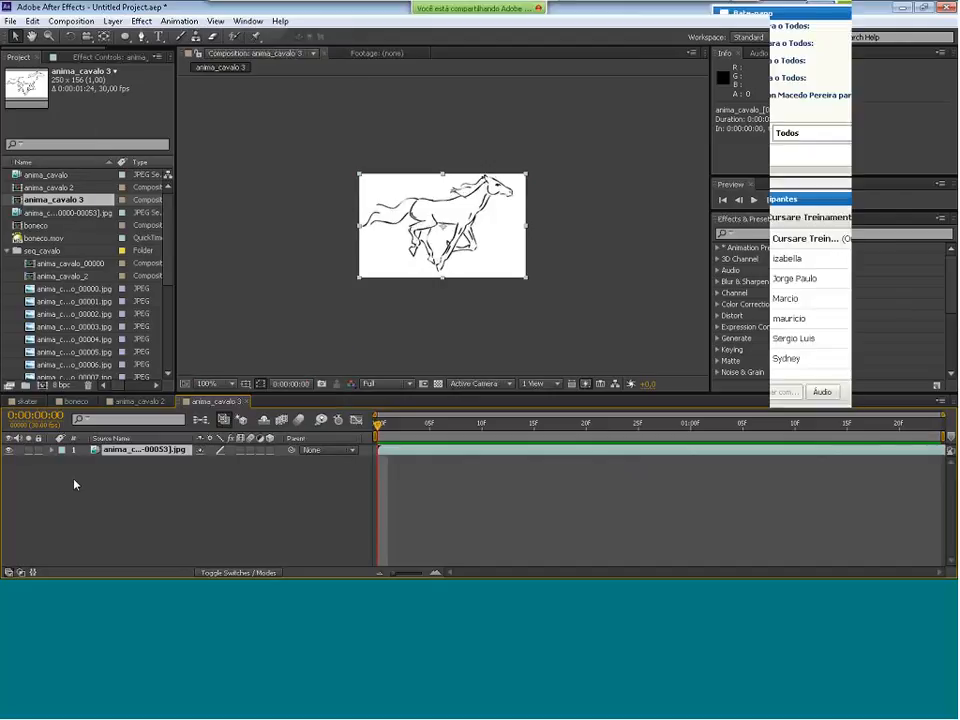
left_click(174, 450)
left_click(113, 21)
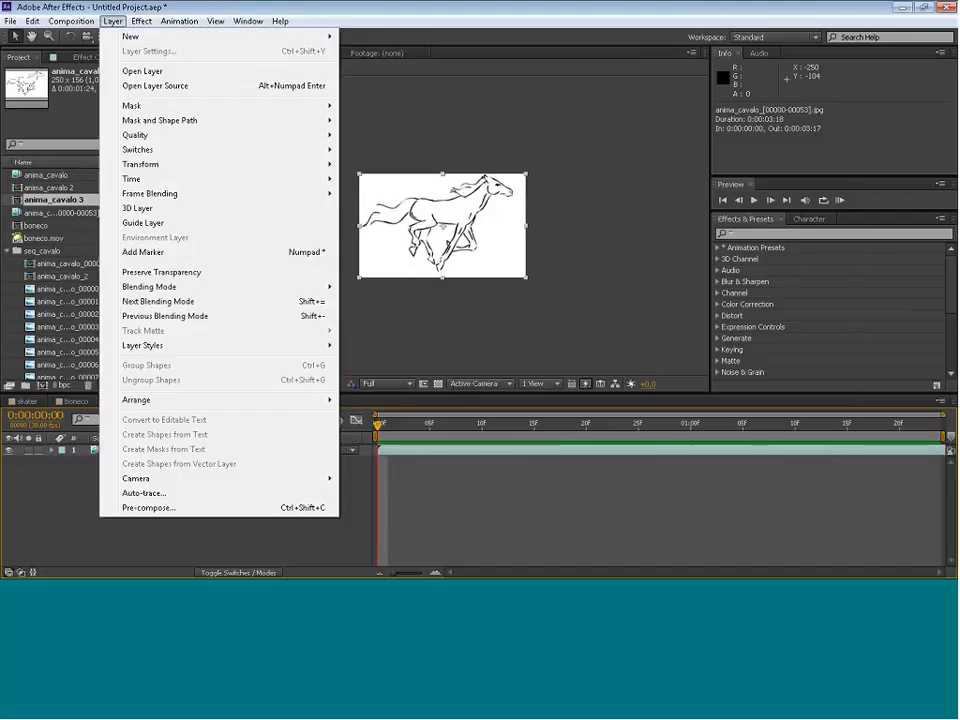
mouse_move(180, 180)
left_click(383, 208)
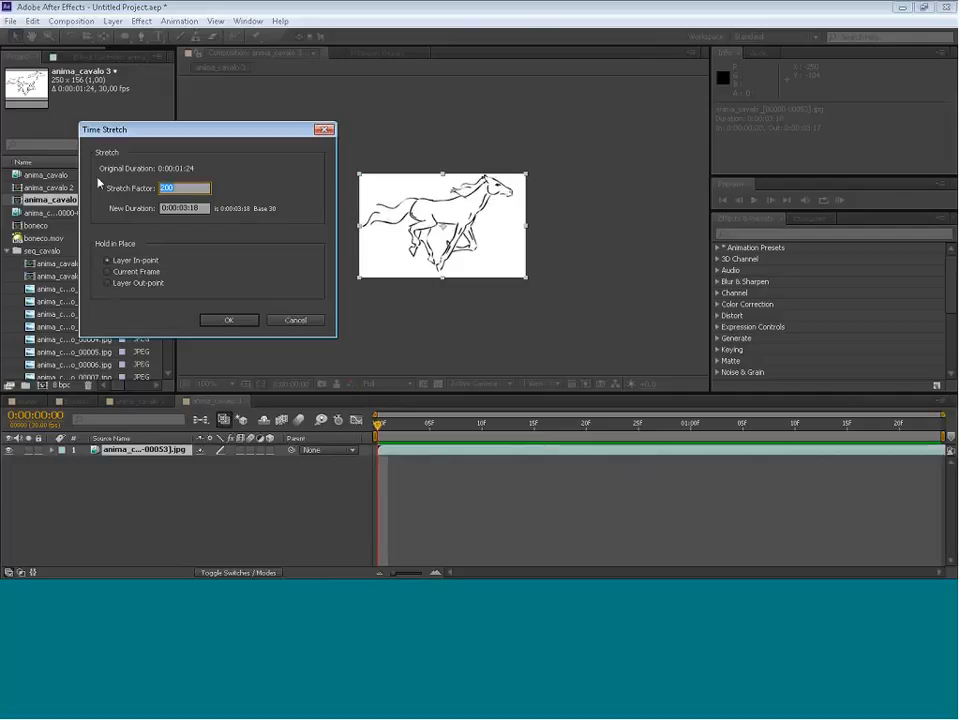
type("50")
left_click(236, 320)
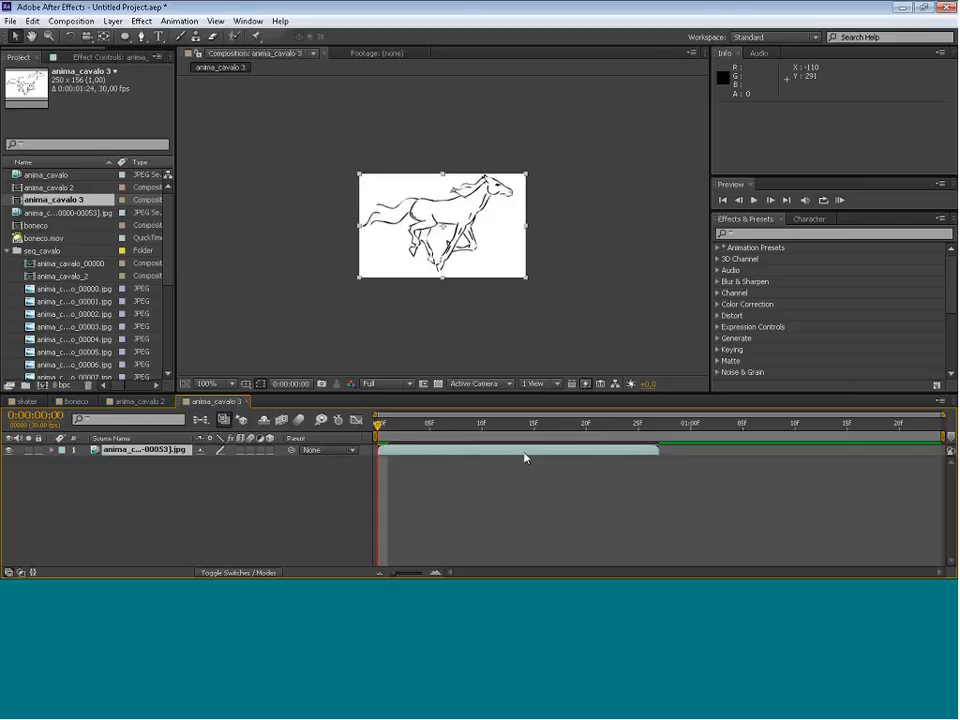
Duplicate the shortened horse layer, start the copy at 0:00:00:27 right after the original, and preview the repeated run.
key("ctrl+d")
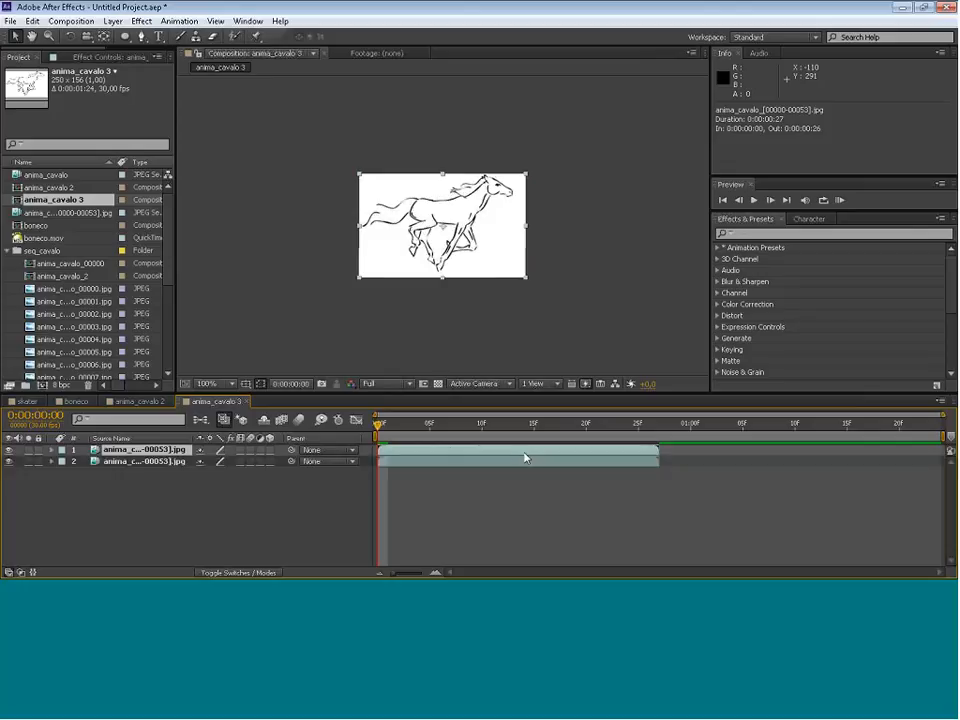
left_click_drag(452, 453, 732, 460)
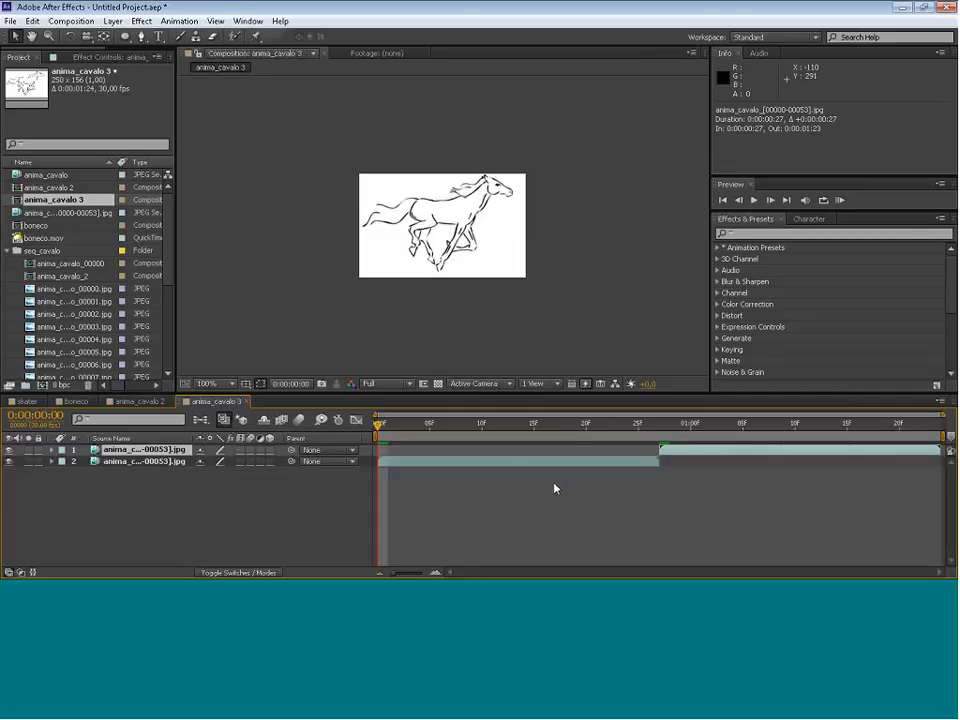
key("KP_0")
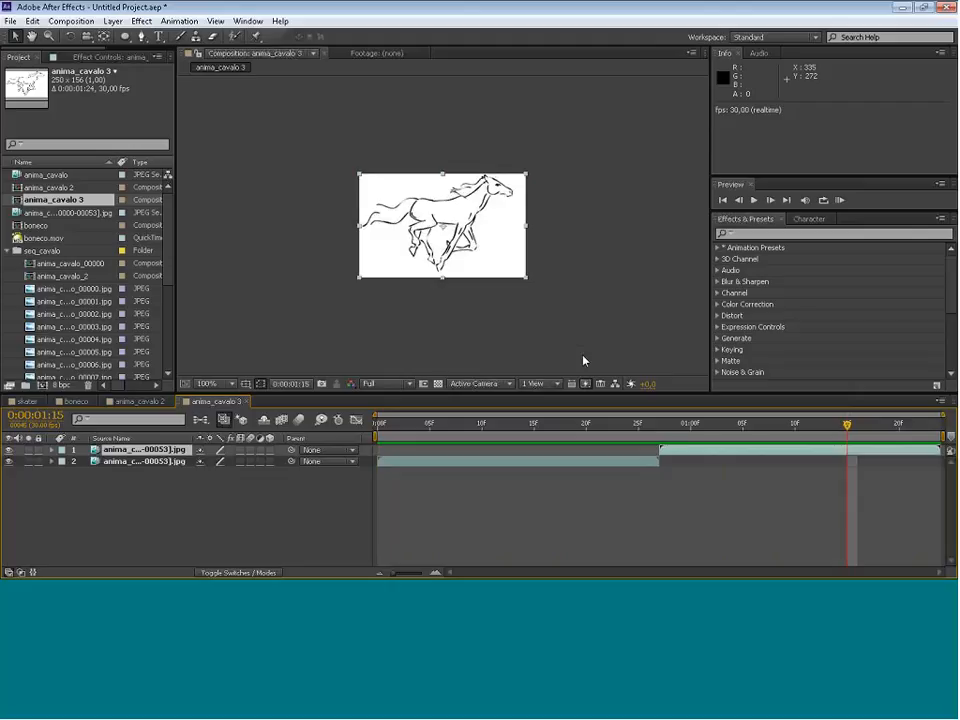
left_click(272, 267)
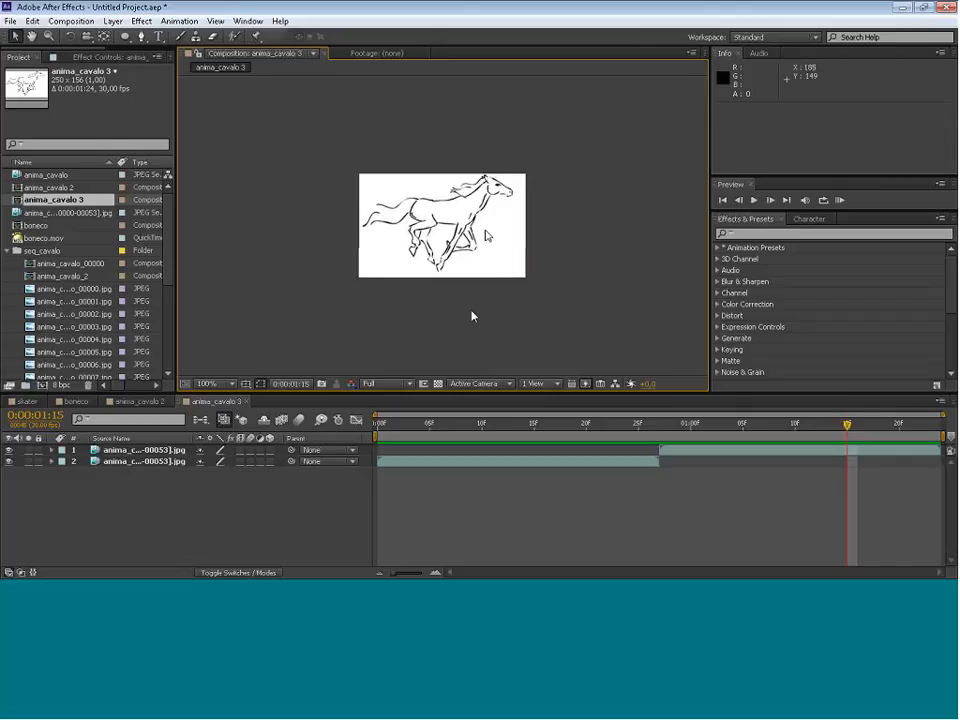
left_click(462, 275)
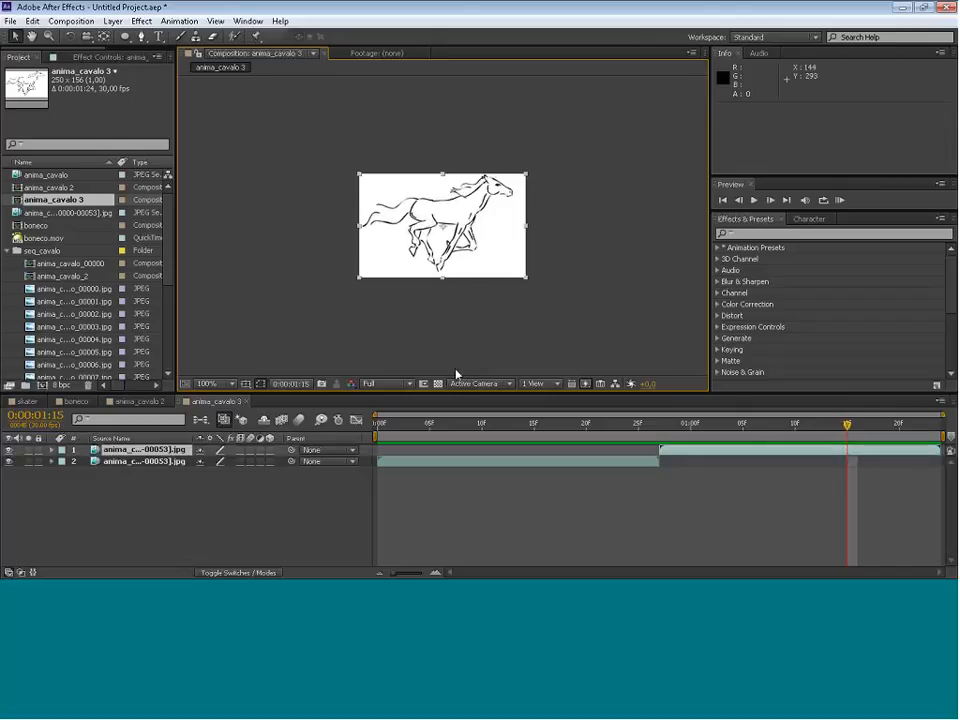
Undo the horse layer's duplication and the time stretch of 50, and deselect the layer.
key("ctrl+z")
key("ctrl+z")
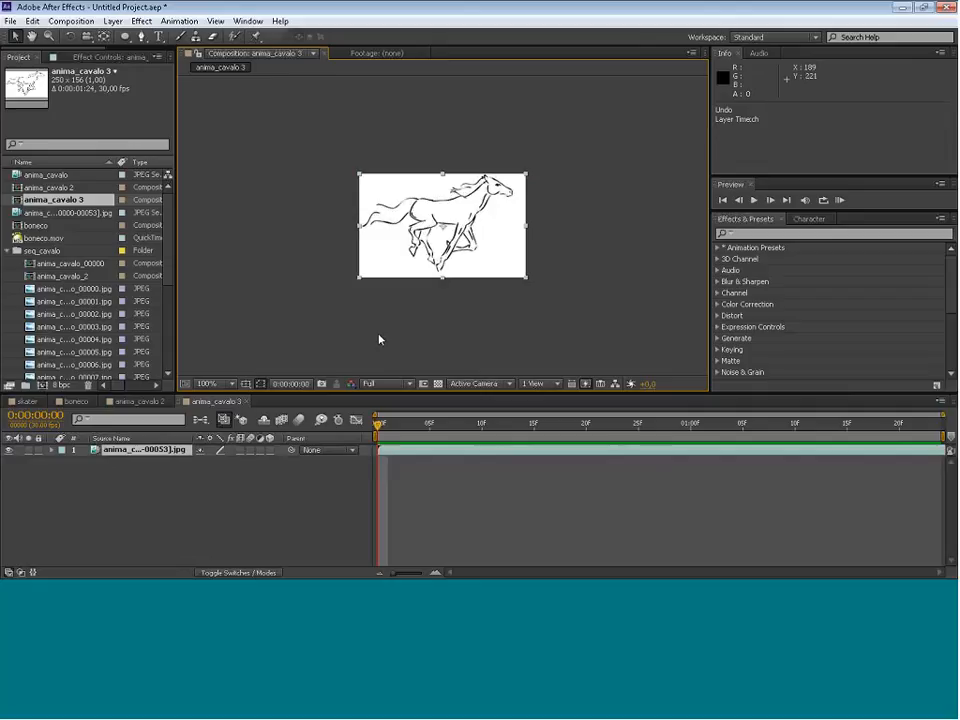
left_click(516, 326)
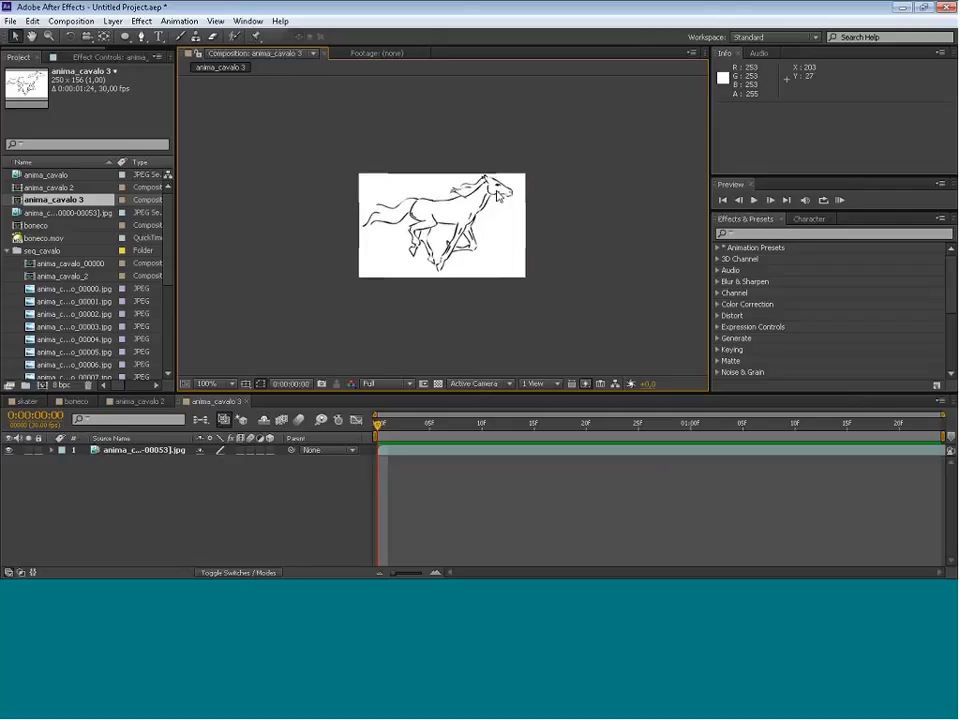
Review the horse layer's Time Stretch settings, and undo the slight shift of the layer in time.
left_click(70, 21)
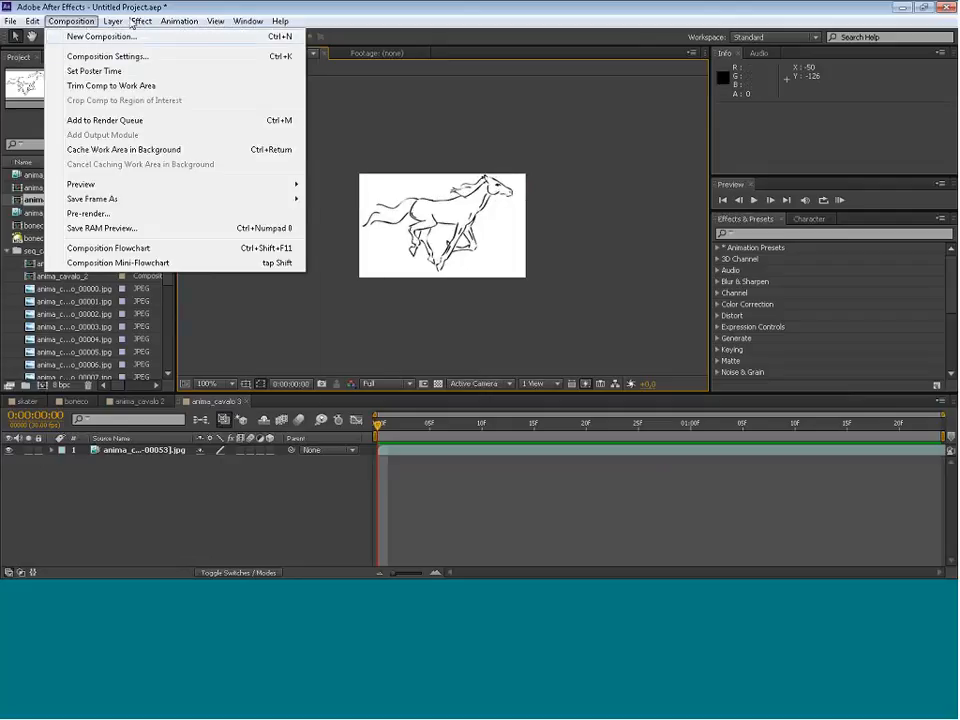
left_click(135, 451)
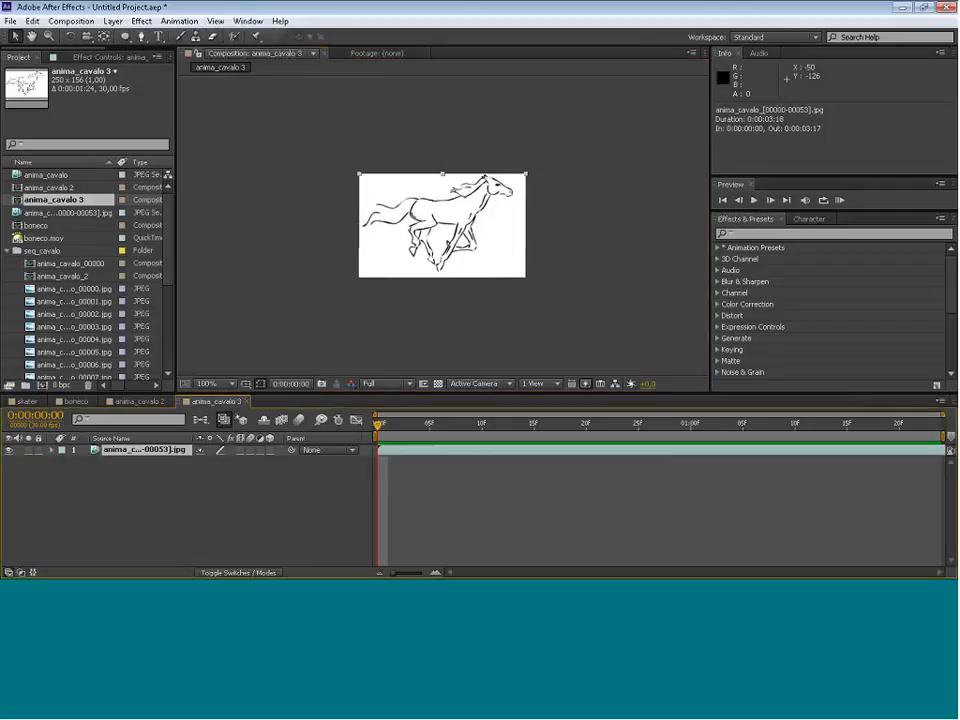
left_click(112, 21)
mouse_move(181, 179)
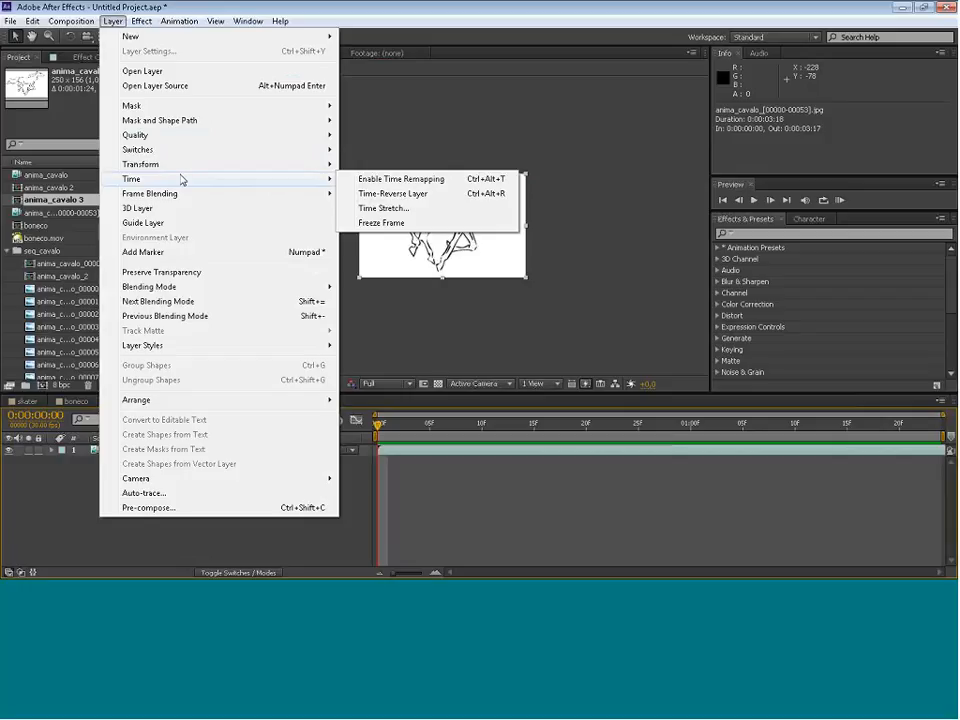
left_click(384, 208)
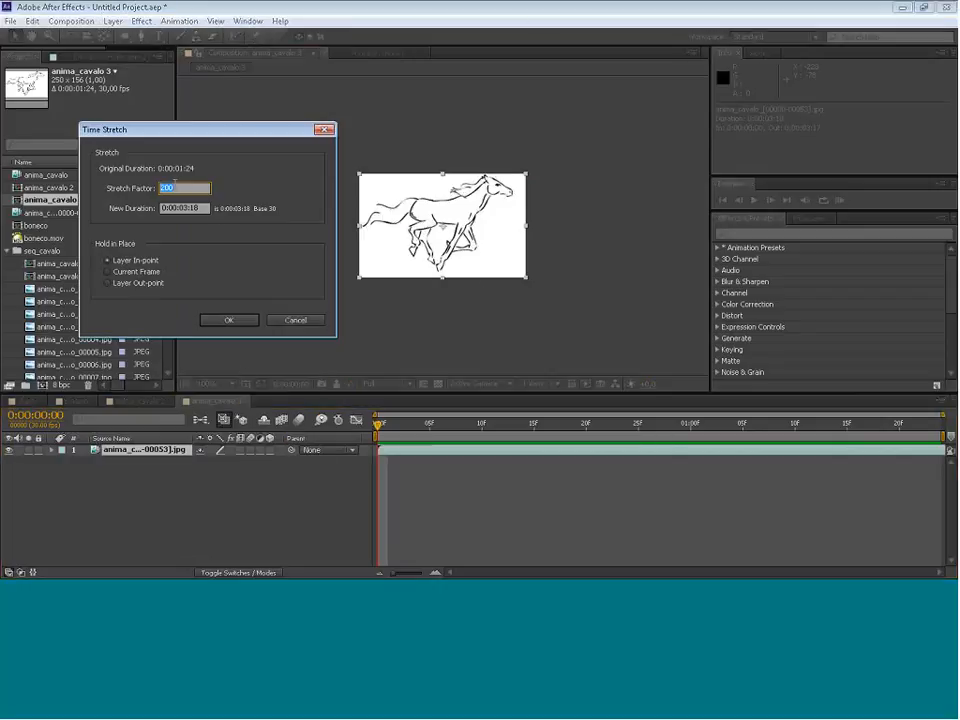
left_click(293, 322)
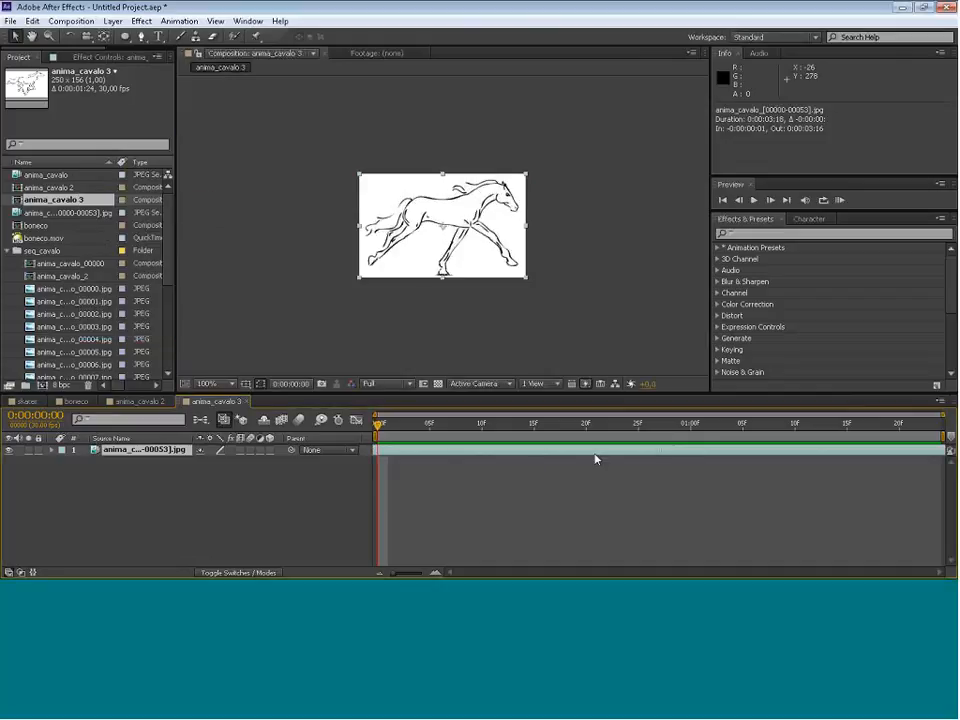
key("ctrl+z")
left_click(570, 360)
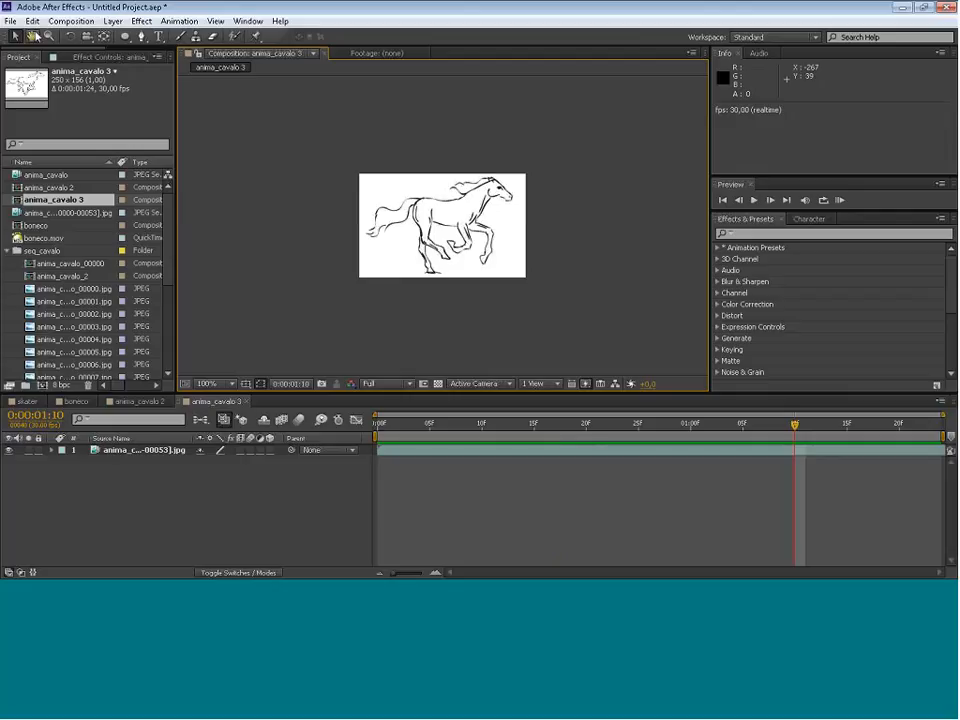
Create a new composition named Comp 1 with the NTSC DV preset.
left_click(74, 26)
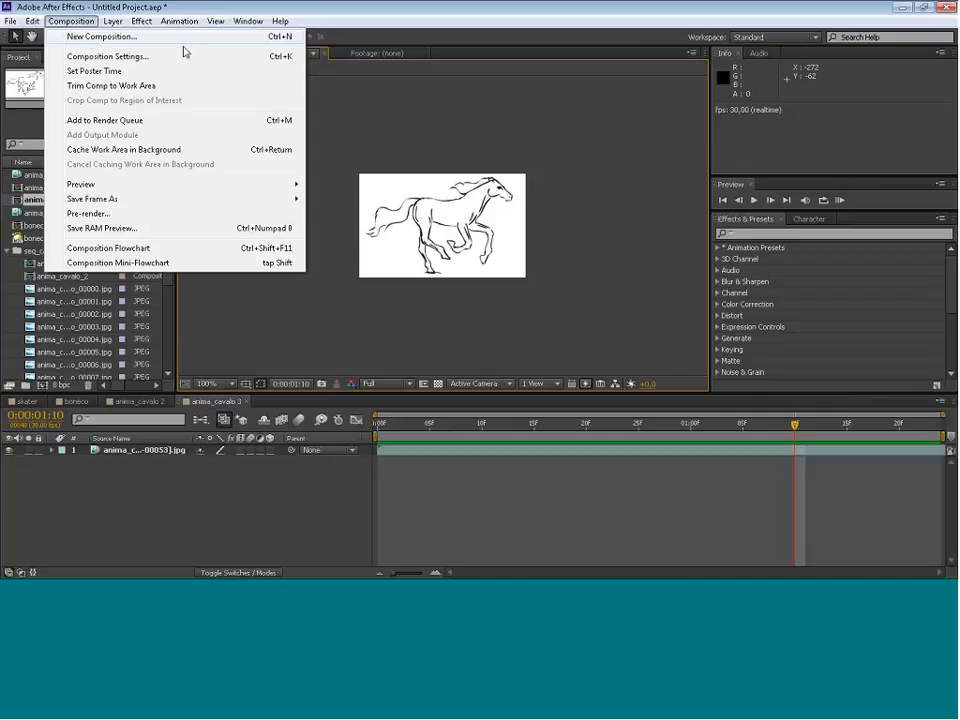
left_click(447, 255)
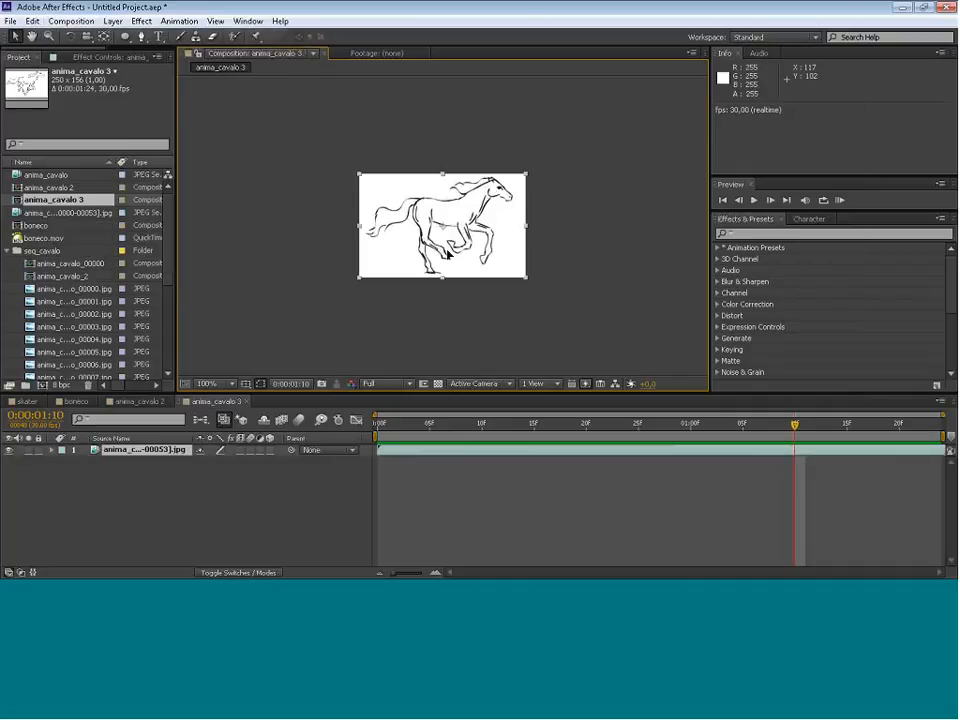
left_click(74, 21)
left_click(233, 86)
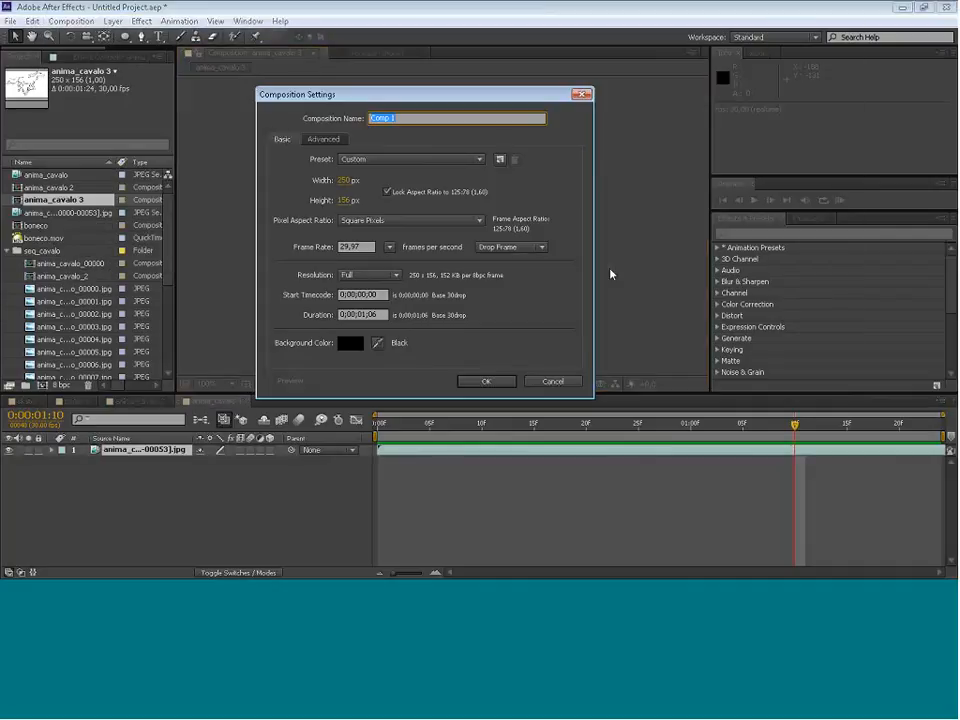
left_click(423, 160)
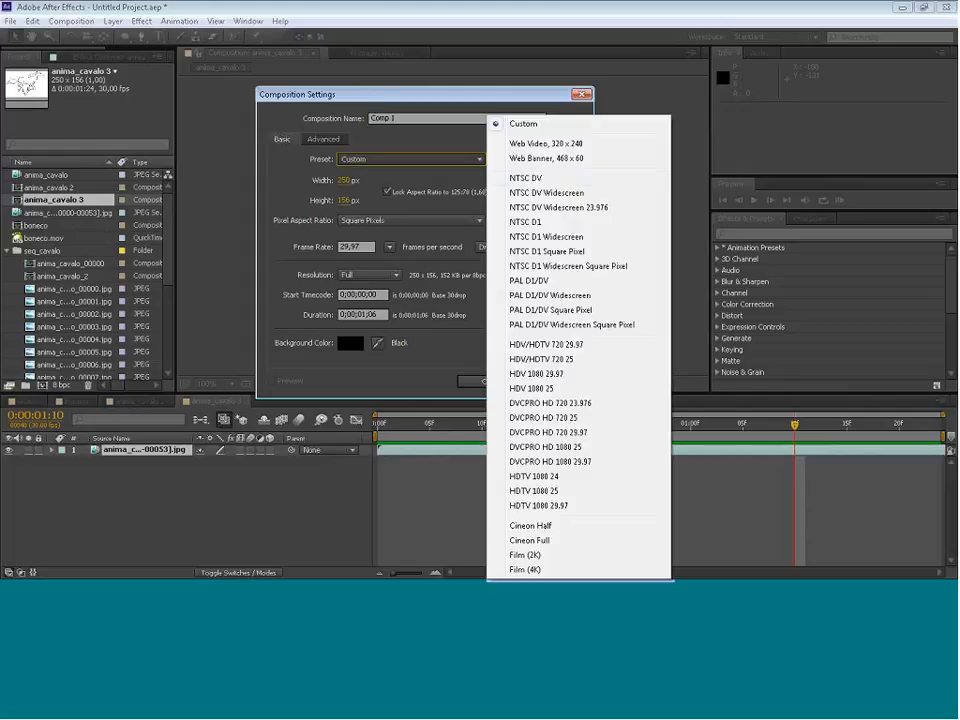
left_click(531, 189)
left_click(488, 382)
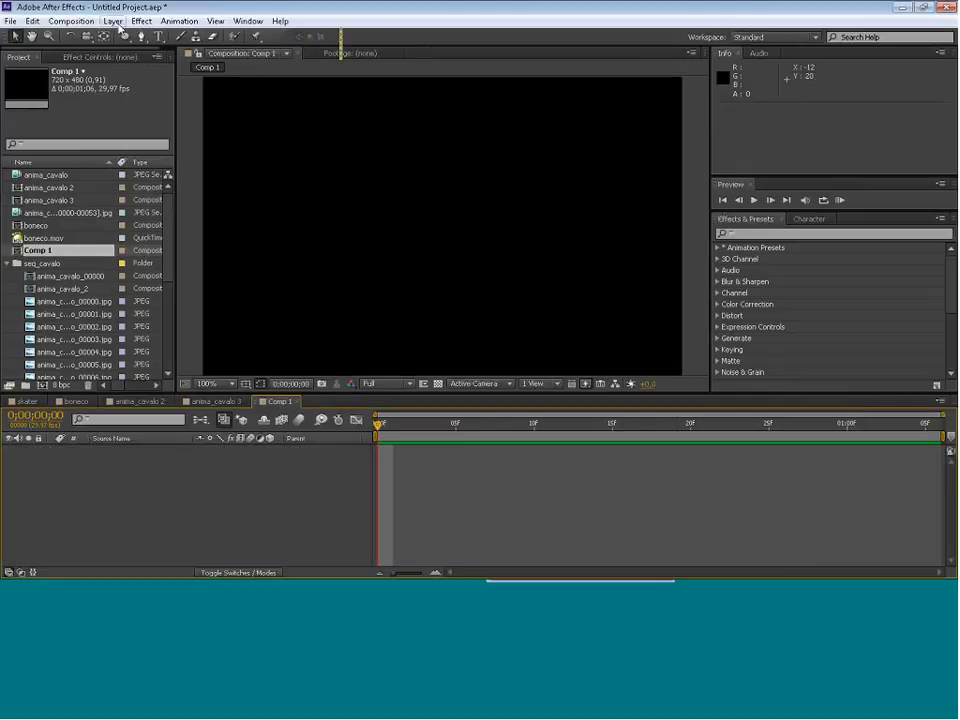
Set the background color of Comp 1 to white.
left_click(113, 21)
mouse_move(70, 21)
left_click(100, 56)
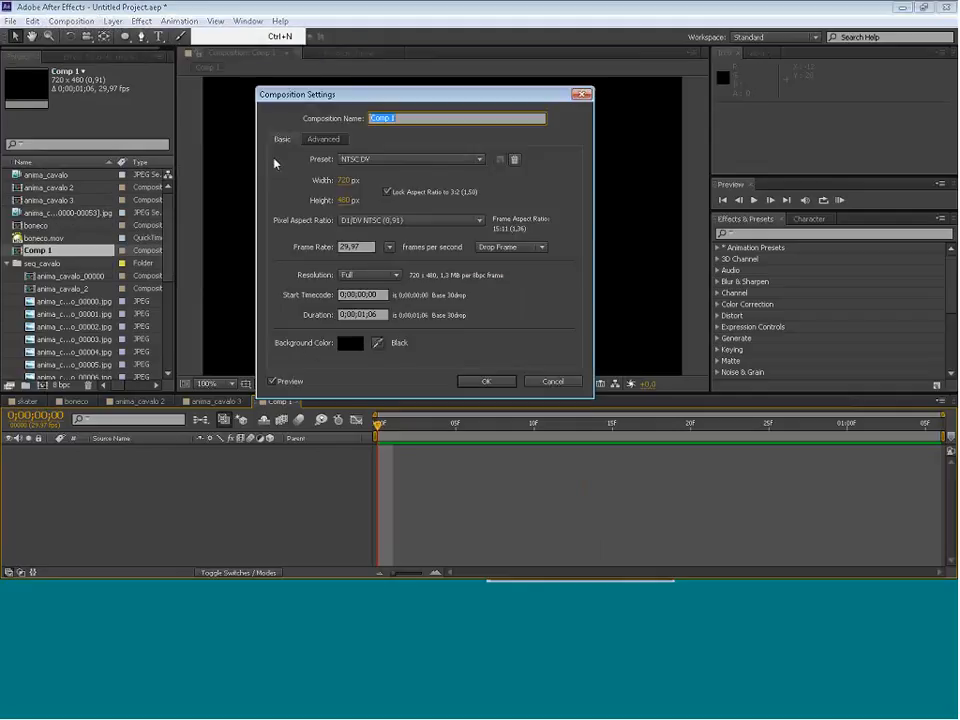
left_click(350, 342)
left_click(480, 361)
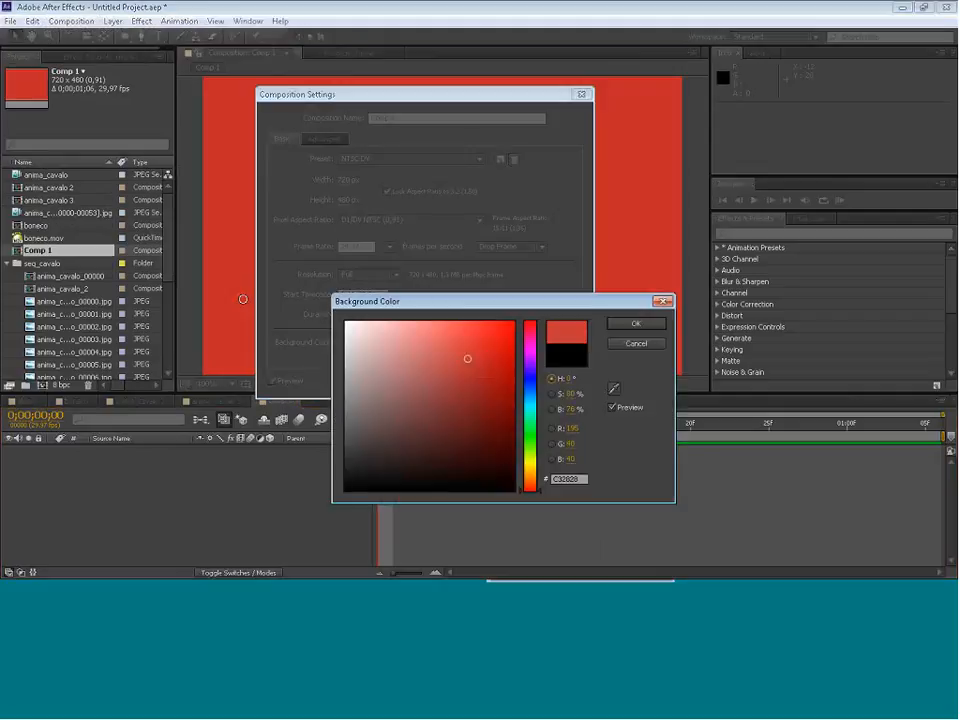
left_click(346, 322)
left_click(635, 323)
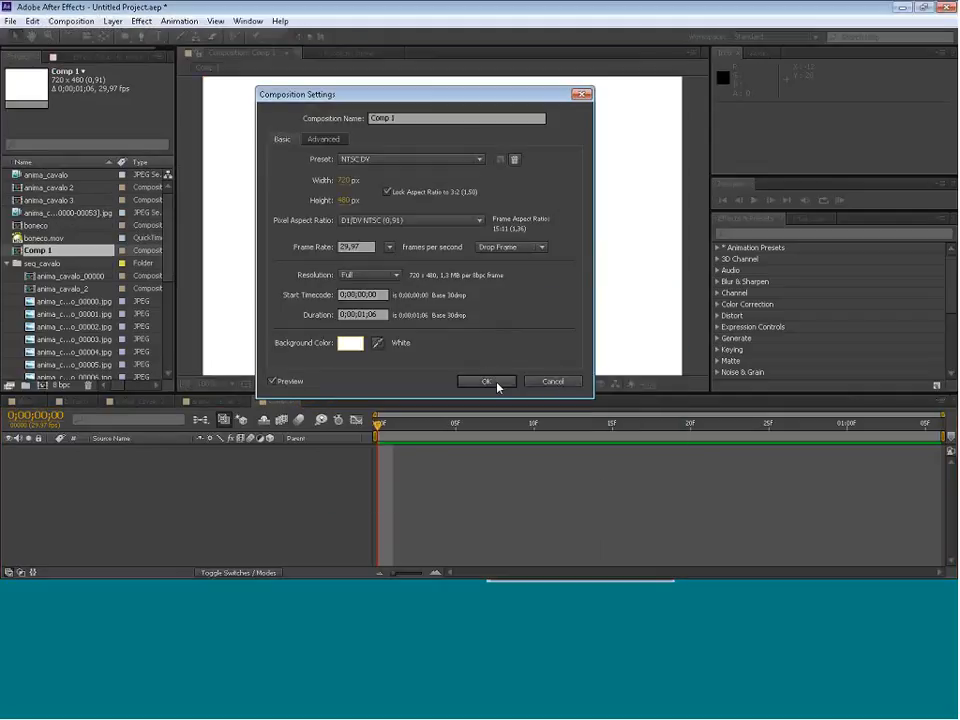
left_click(490, 382)
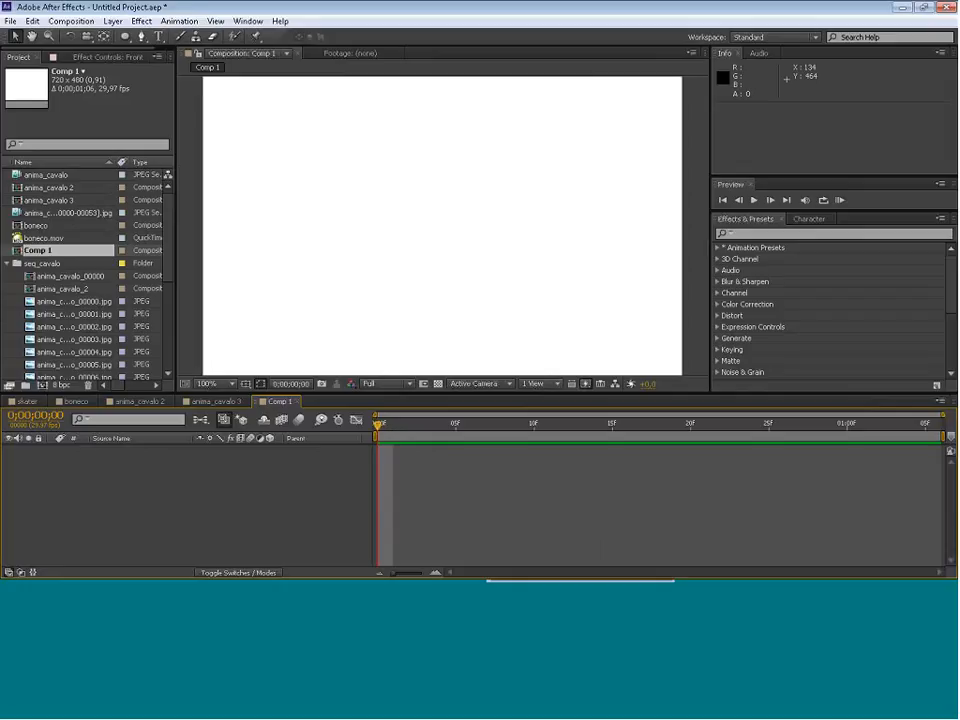
Nest the anima_cavalo 3 composition in Comp 1, placing the horse in the upper-left area of the frame.
left_click(214, 401)
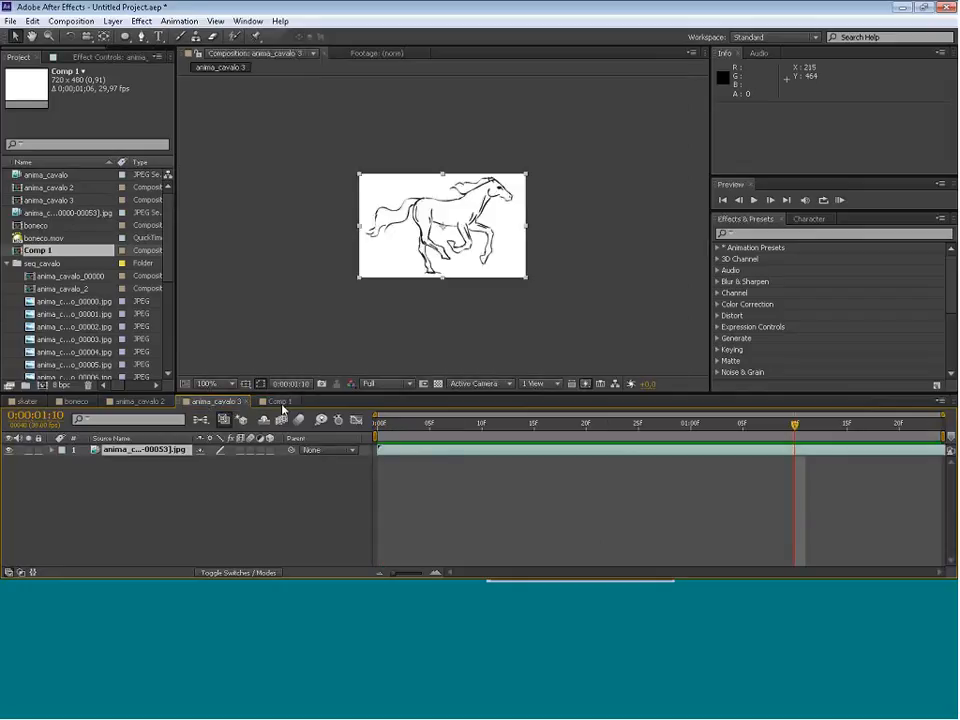
left_click(280, 402)
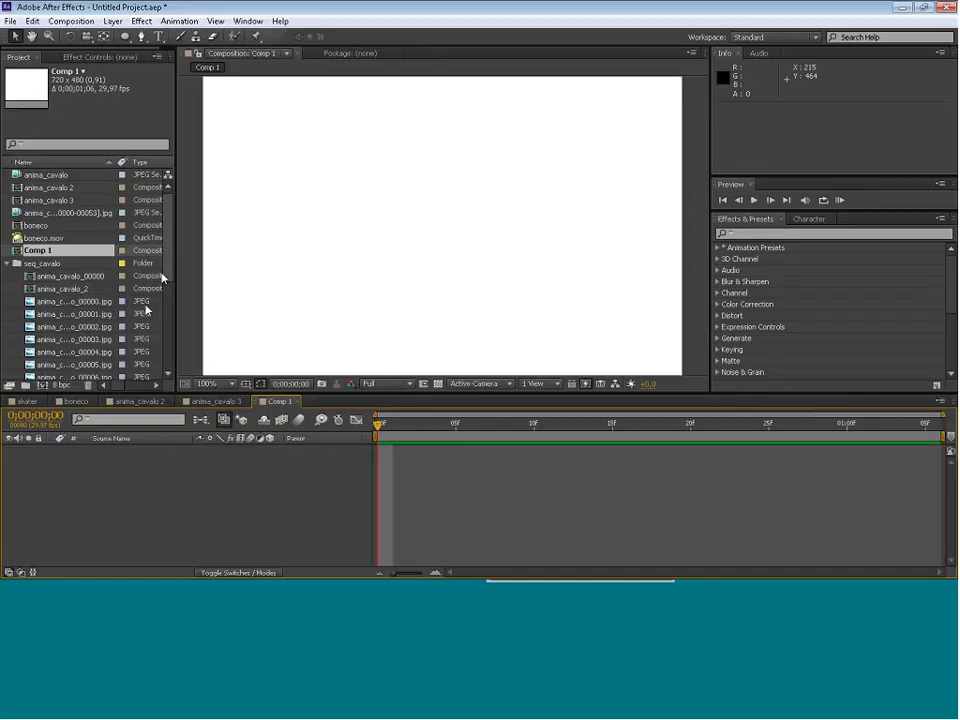
left_click_drag(38, 204, 314, 153)
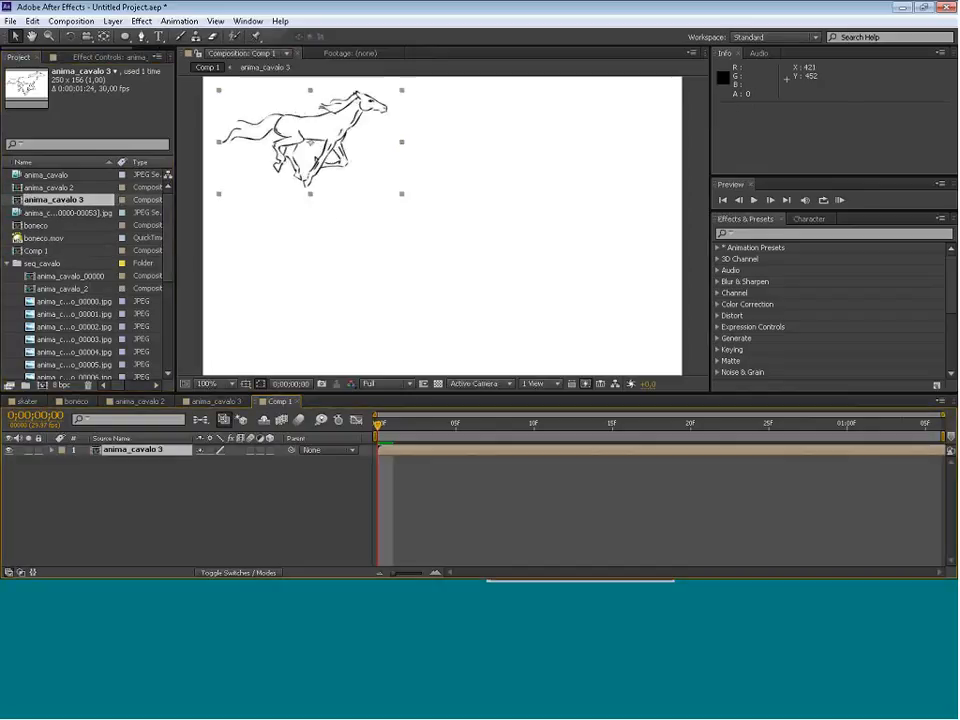
Preview the horse animation in Comp 1 and inspect how the image sequence is laid out in the nested anima_cavalo 3 timeline.
key("space")
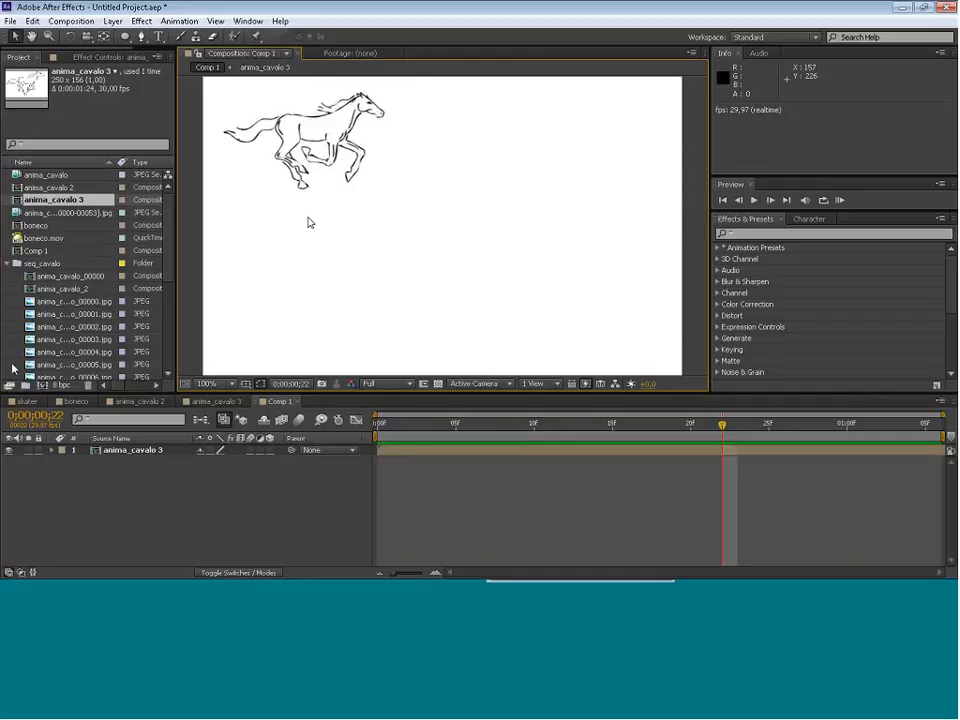
left_click(208, 401)
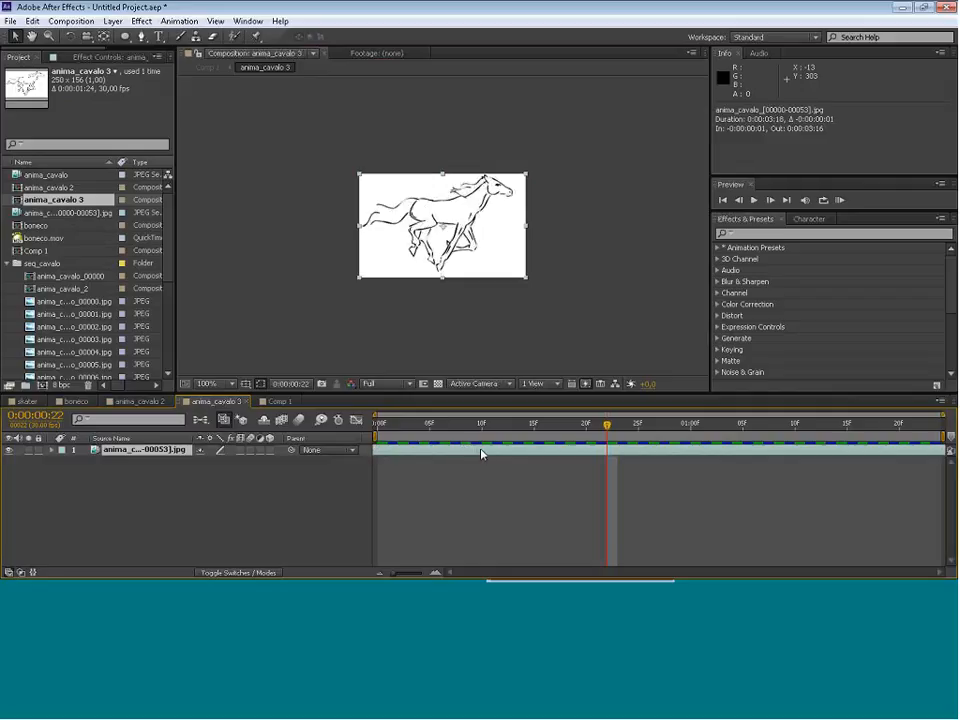
mouse_move(500, 450)
left_mouse_down()
mouse_move(508, 454)
mouse_move(456, 461)
mouse_move(460, 447)
mouse_move(506, 452)
mouse_move(482, 452)
left_mouse_up()
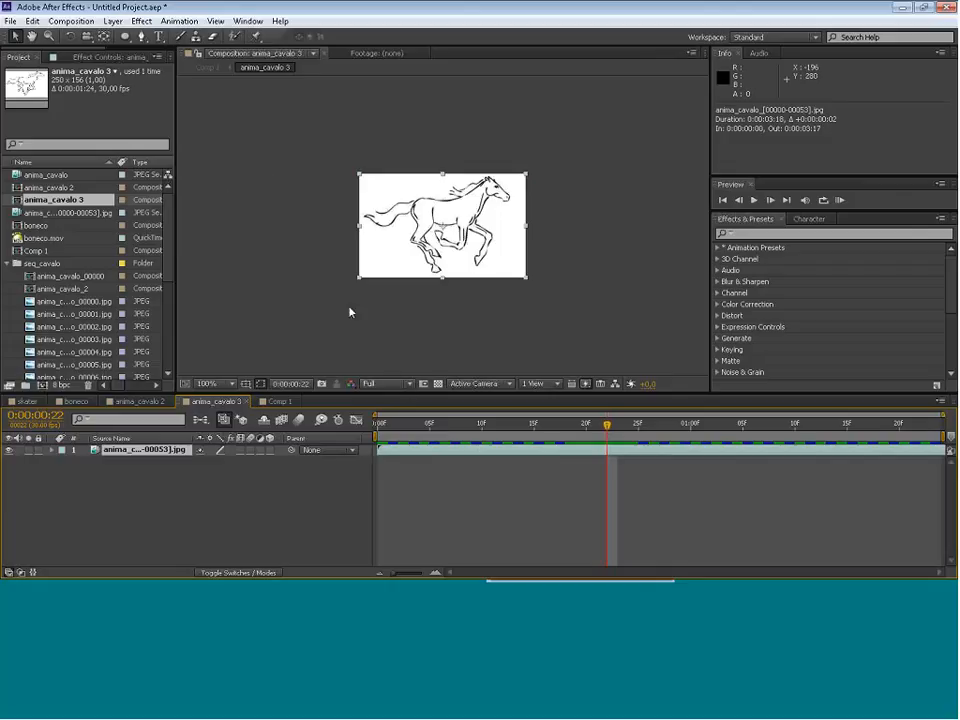
left_click(278, 401)
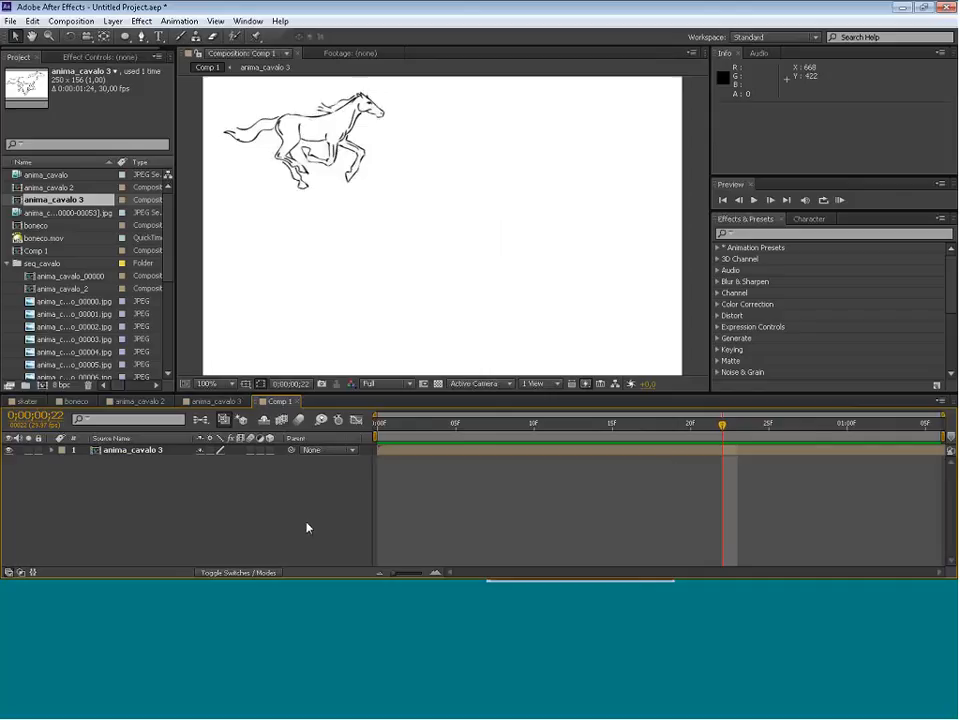
left_click(703, 390)
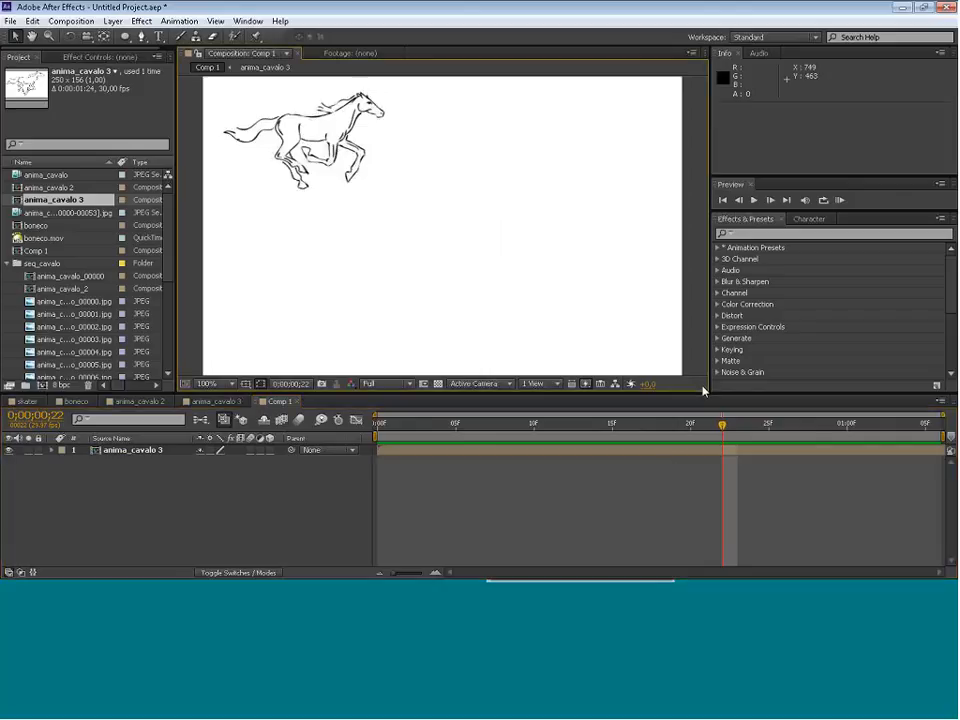
left_click(325, 135)
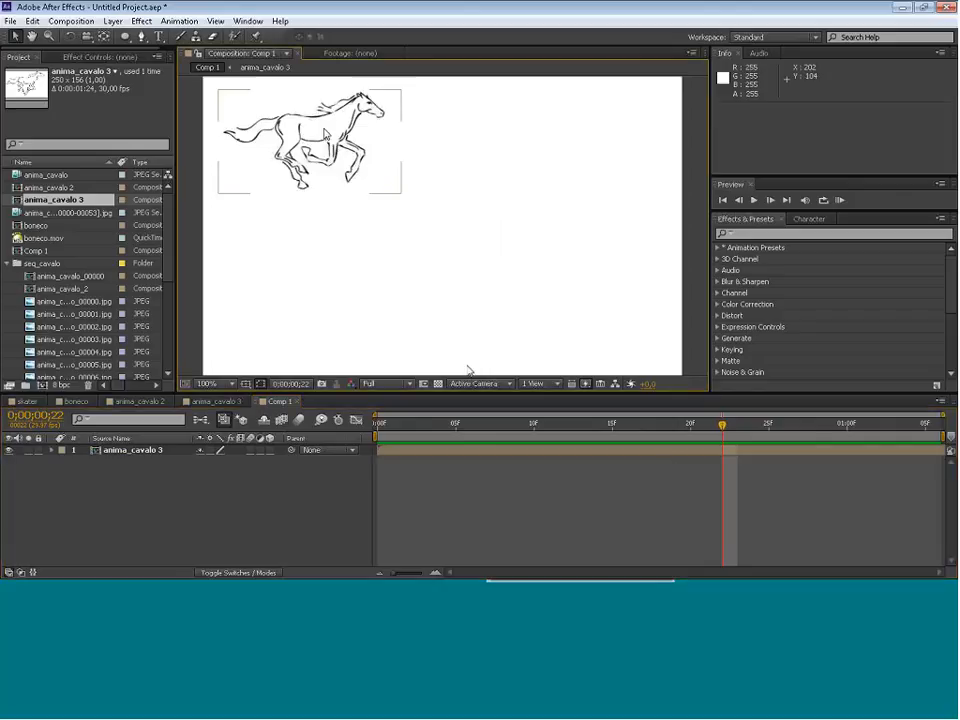
left_click(319, 484)
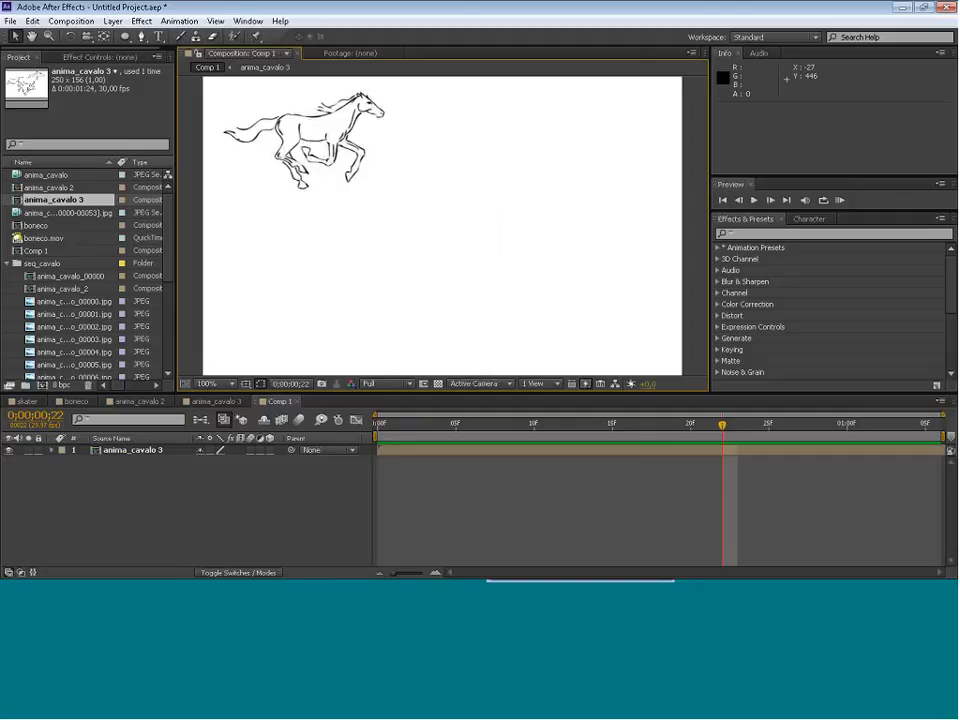
Create a single composition from anima_cavalo_00000.jpg through anima_cavalo_00017.jpg, with sequenced layers and a still duration of 0:00:00:01.
left_click(71, 301)
scroll(100, 300, "down", 5)
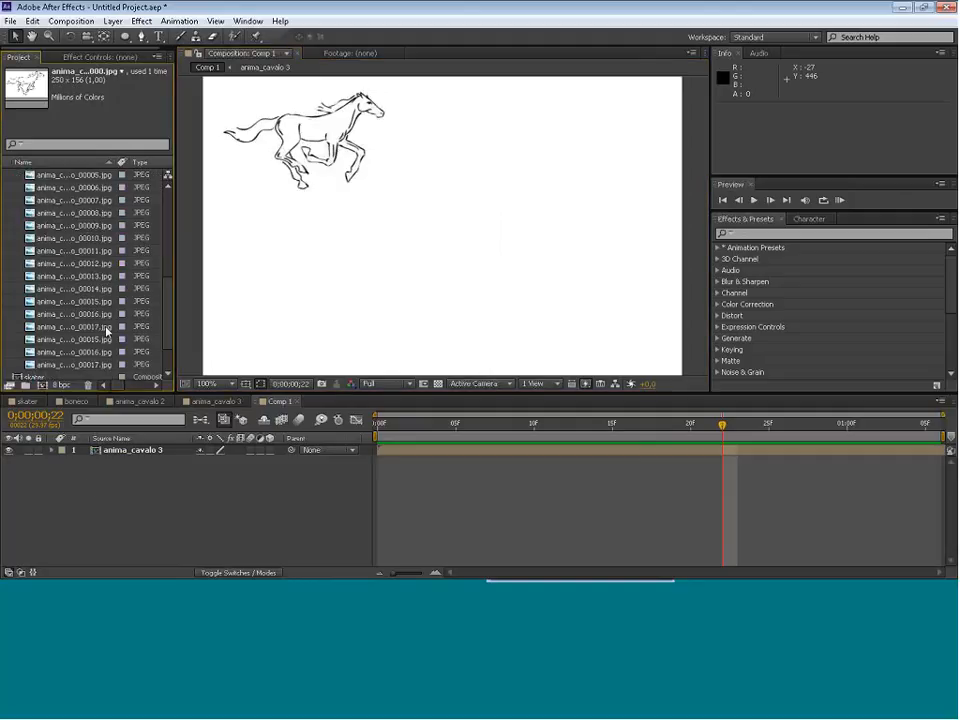
left_click(107, 330, "shift")
left_click_drag(107, 330, 41, 384)
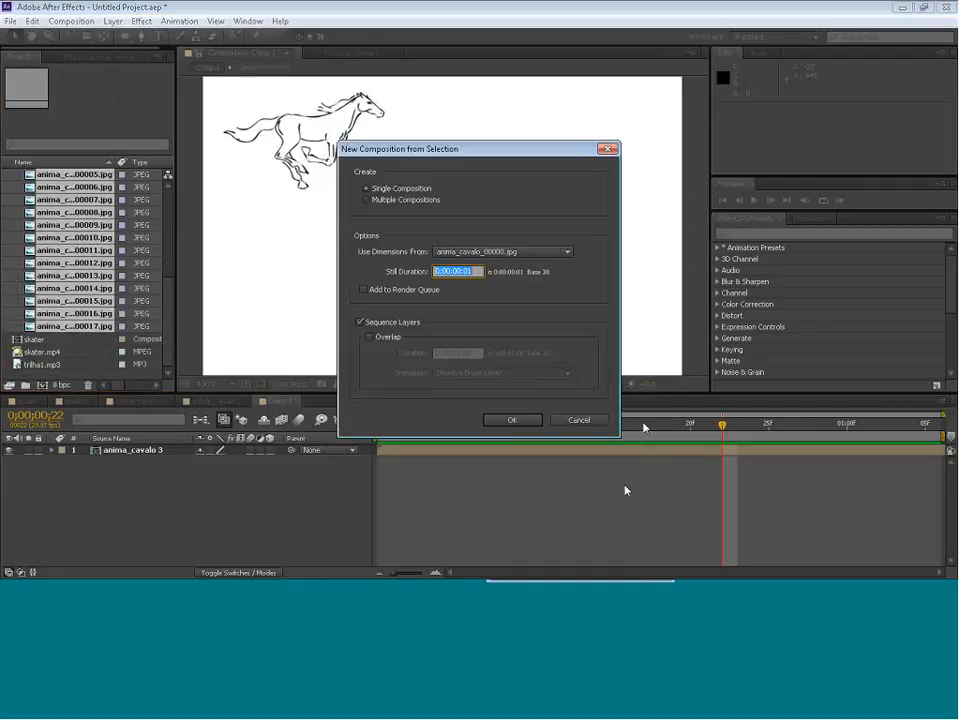
left_click(514, 423)
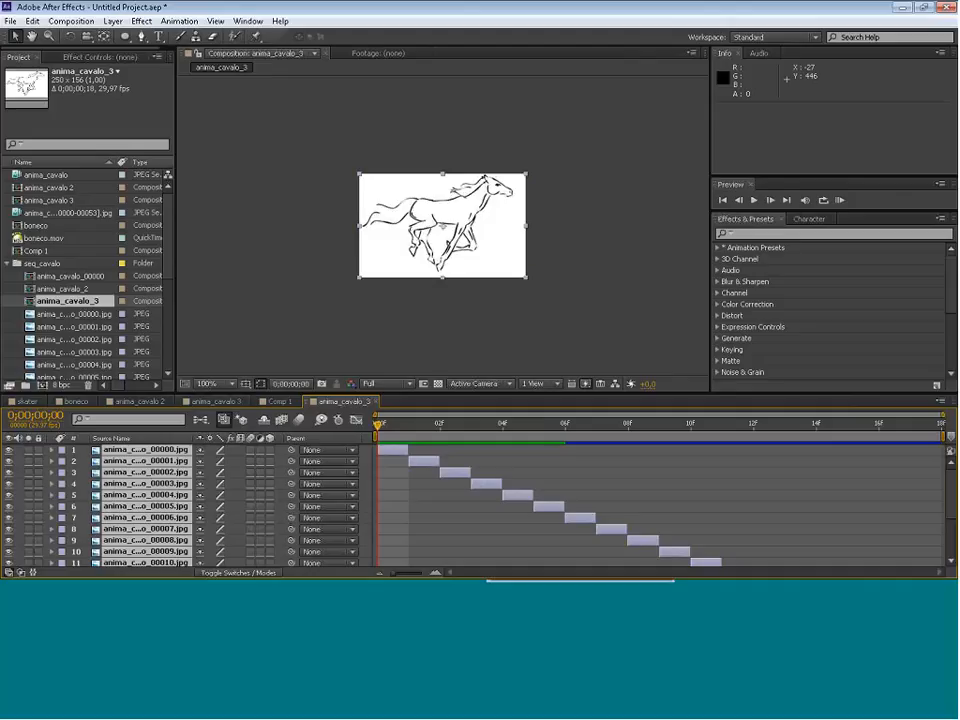
scroll(216, 486, "down", 2)
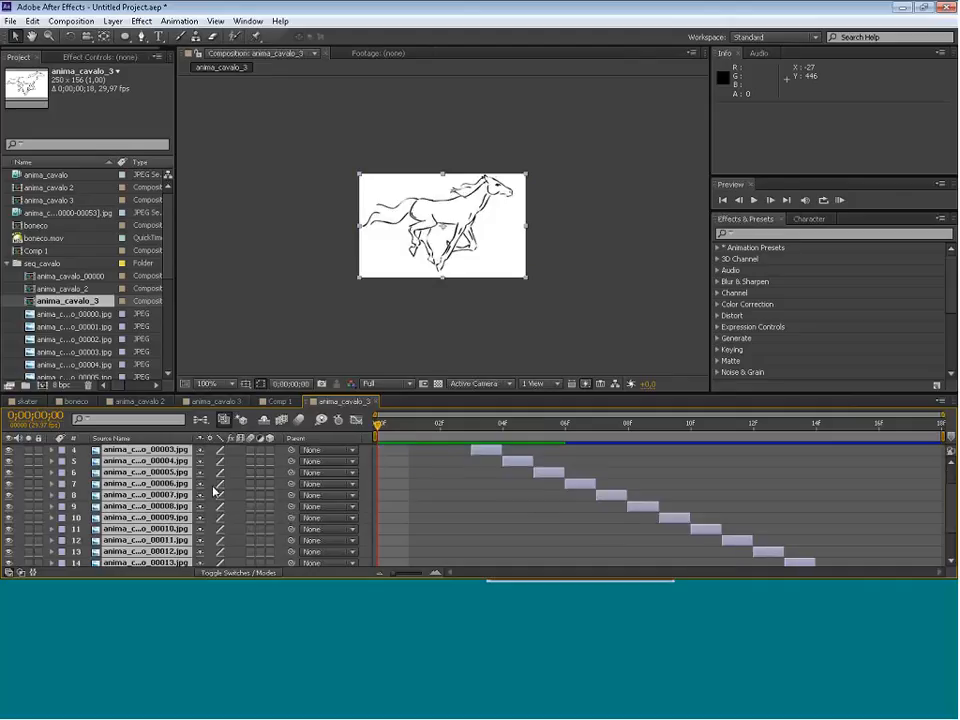
scroll(216, 486, "up", 2)
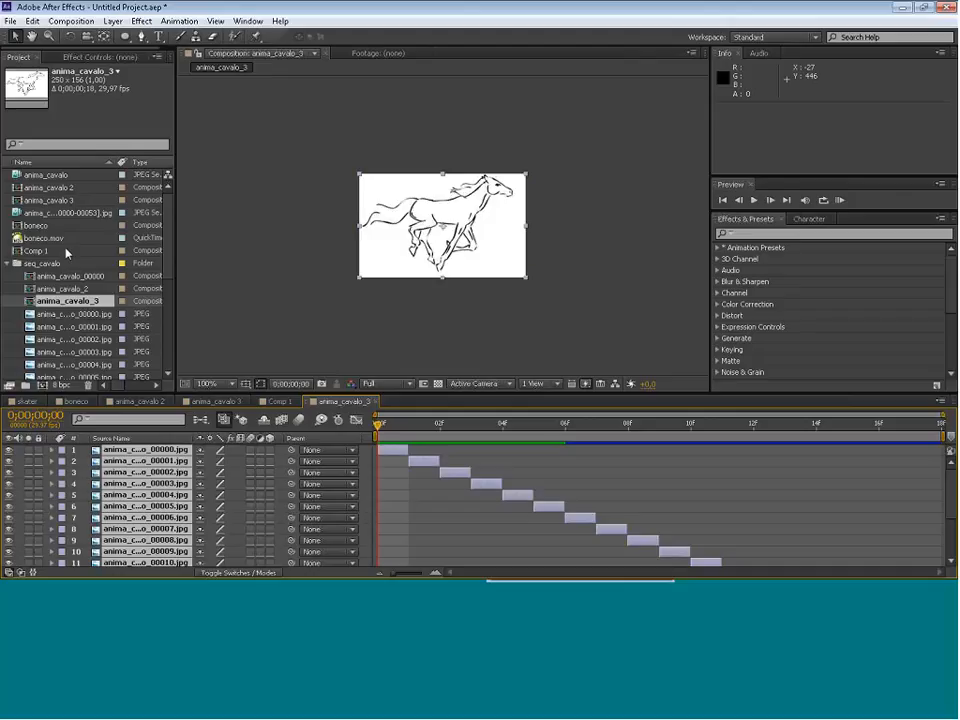
Compare the anima_cavalo 3 timeline with the layered anima_cavalo_3 composition.
left_click(53, 200)
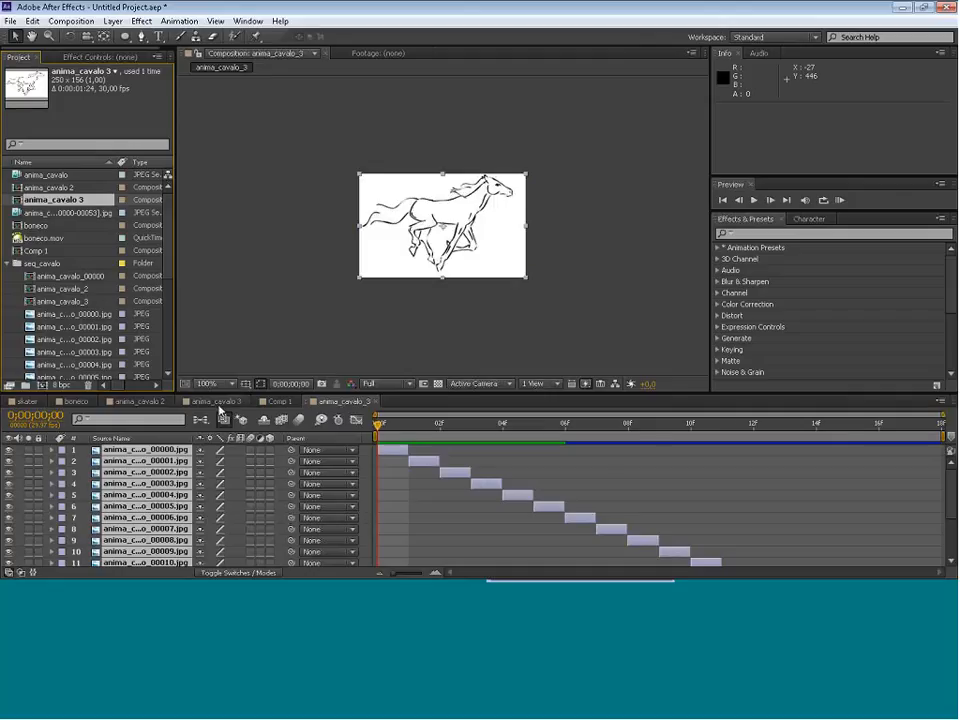
left_click(217, 402)
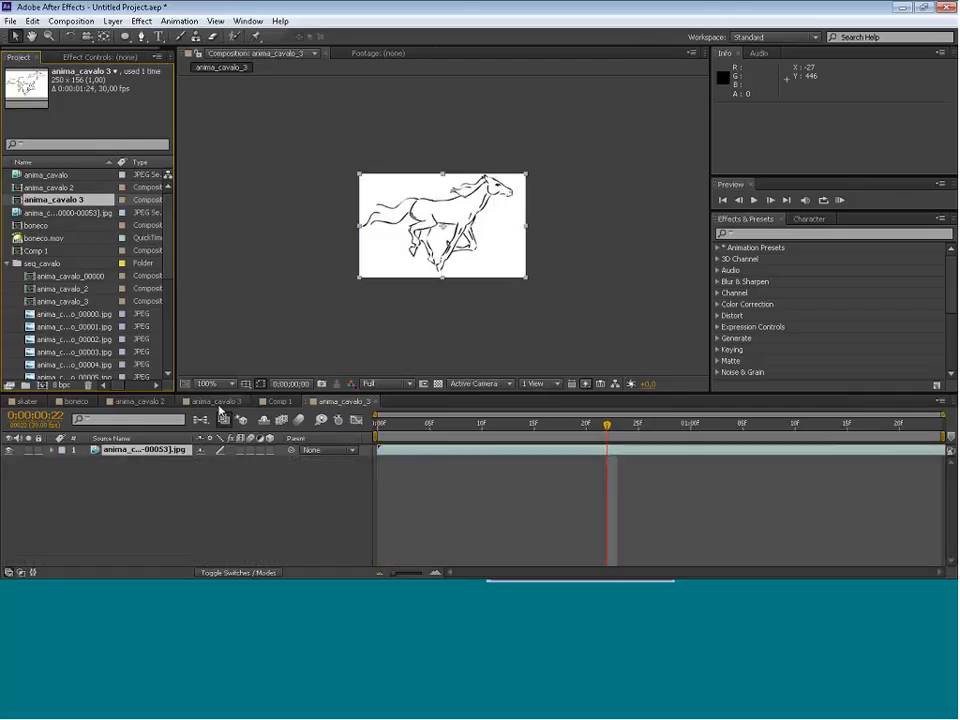
left_click(348, 403)
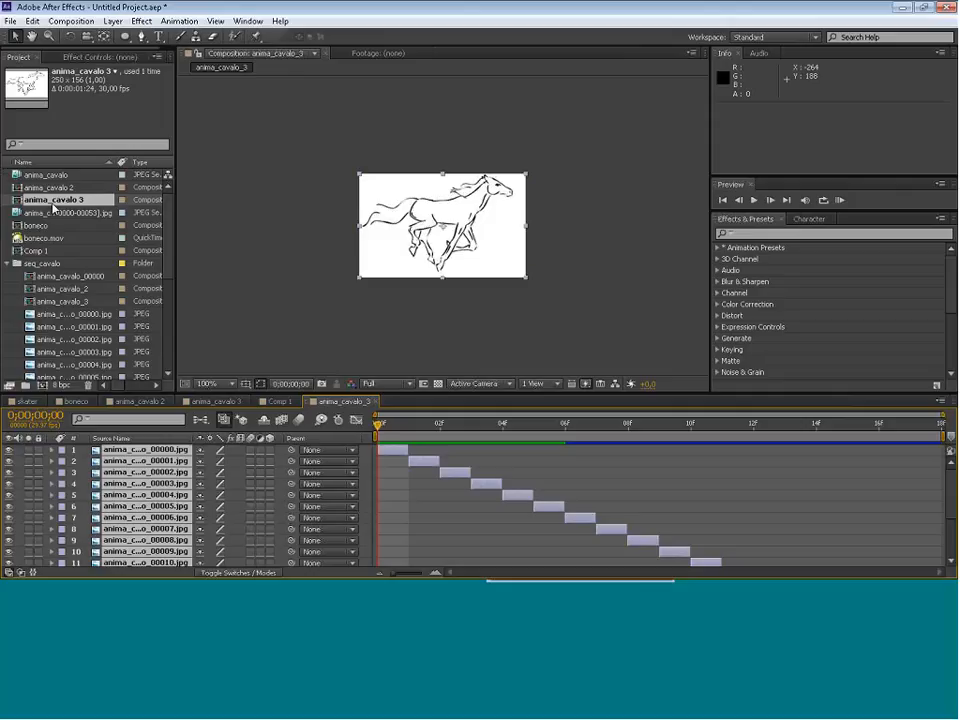
left_click_drag(20, 205, 35, 232)
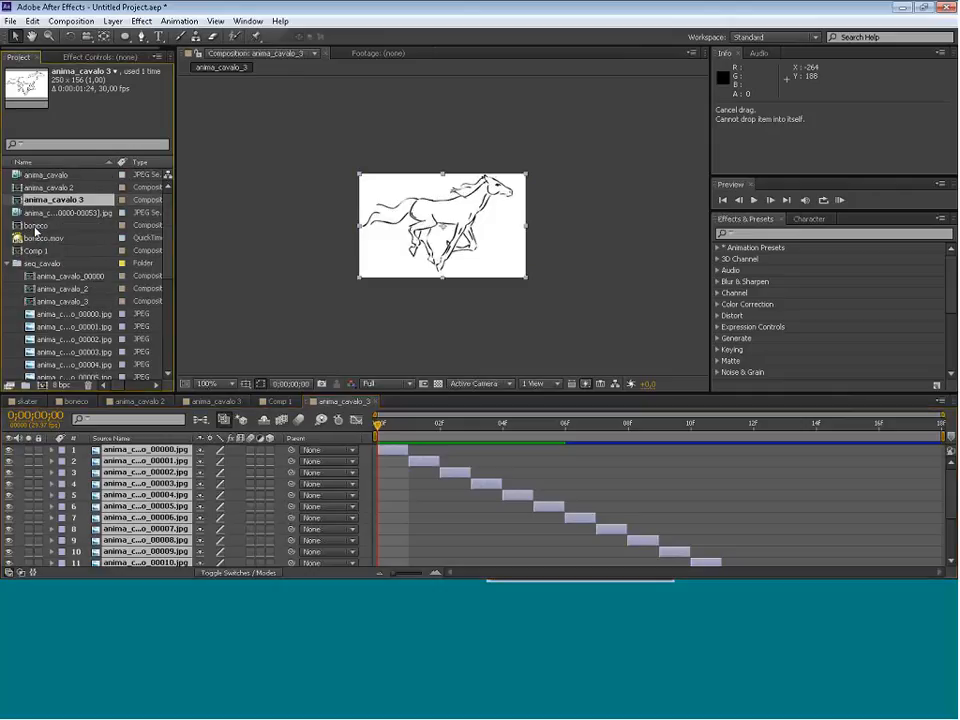
Nest anima_cavalo_3 in a new composition of the same size and set that composition's duration to 3 seconds.
left_click_drag(30, 302, 41, 384)
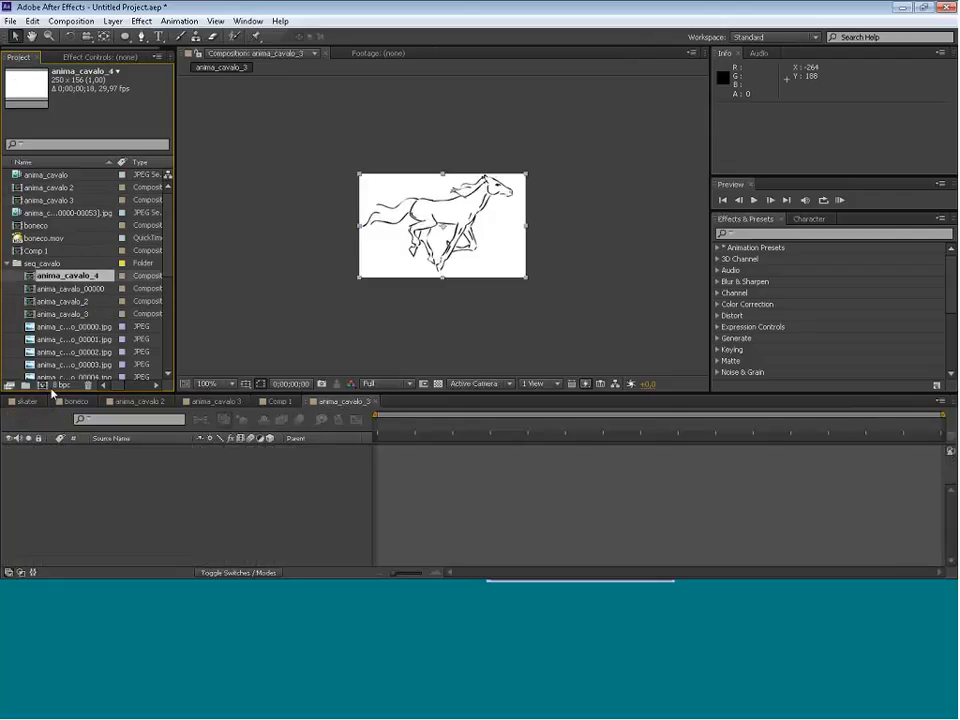
left_click(70, 21)
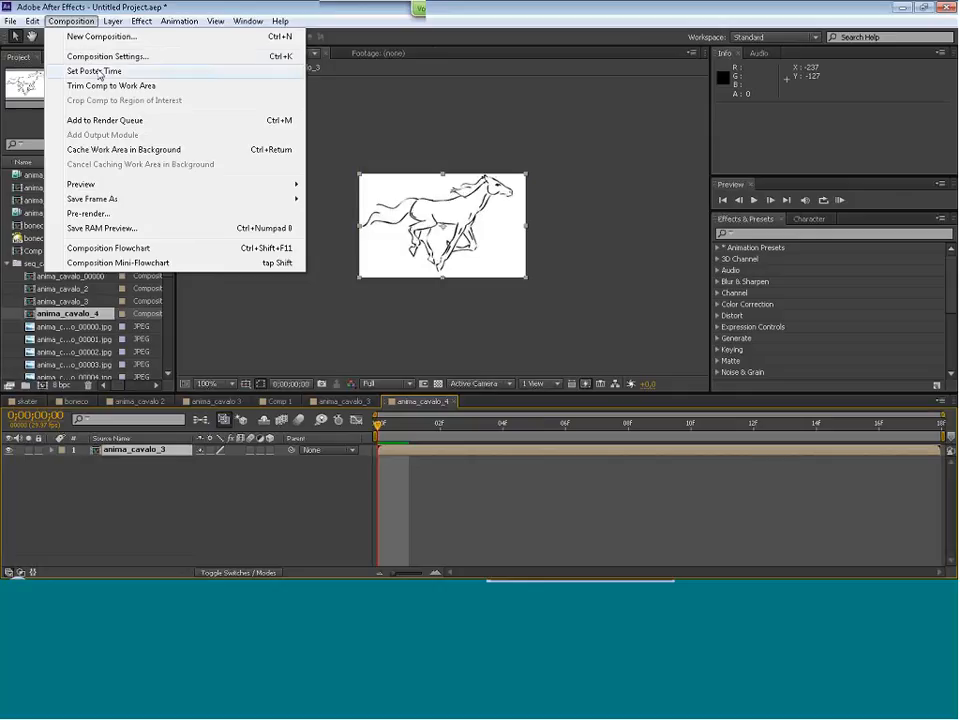
left_click(100, 56)
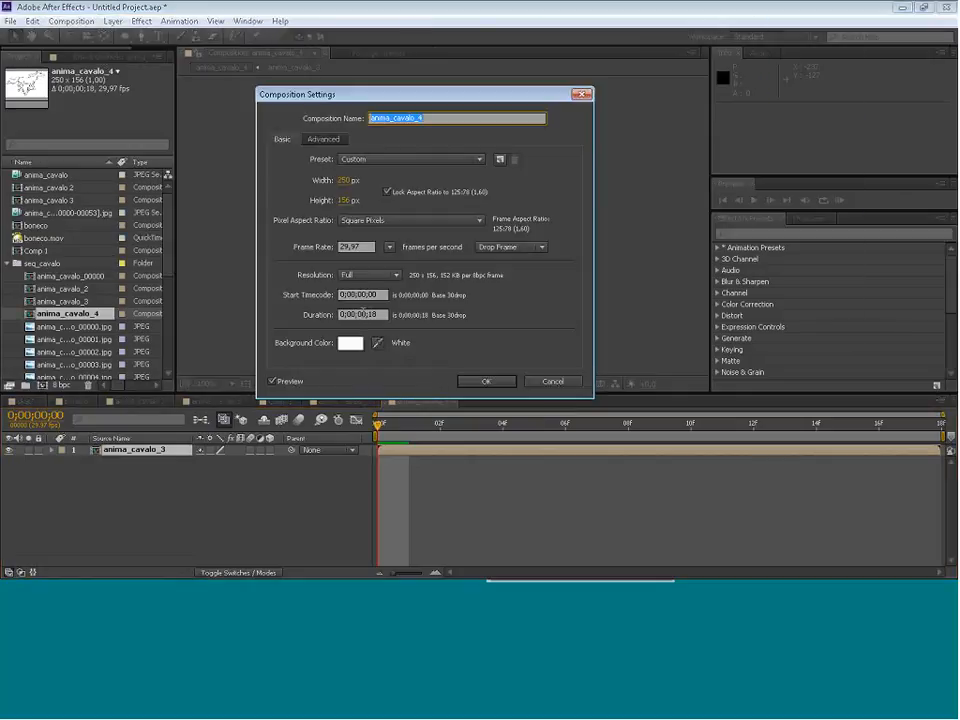
left_click(363, 314)
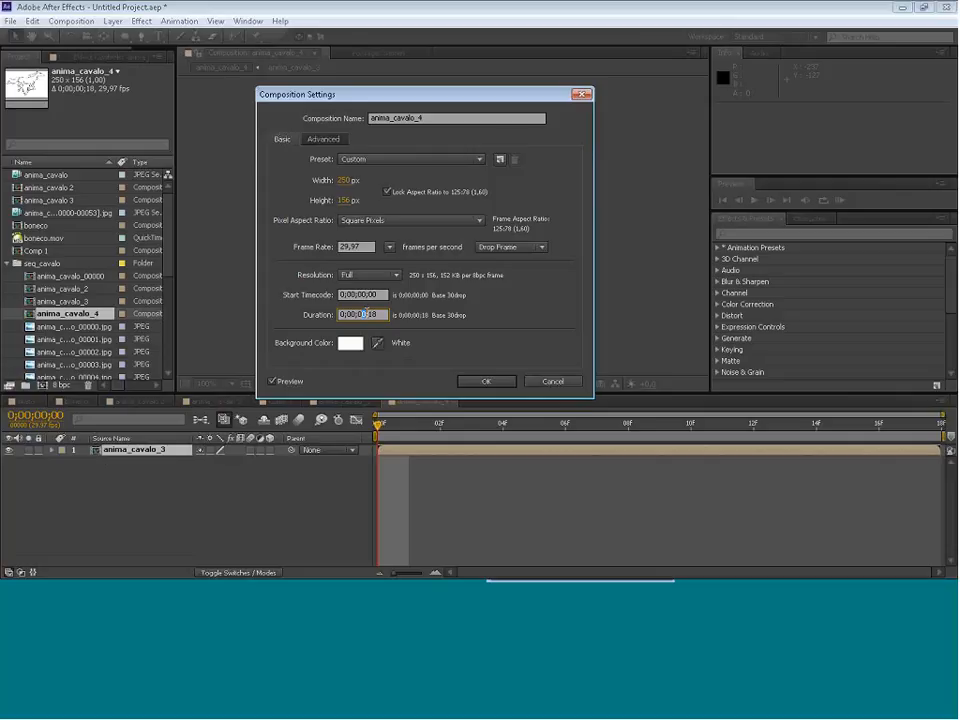
type("3;00")
left_click(486, 382)
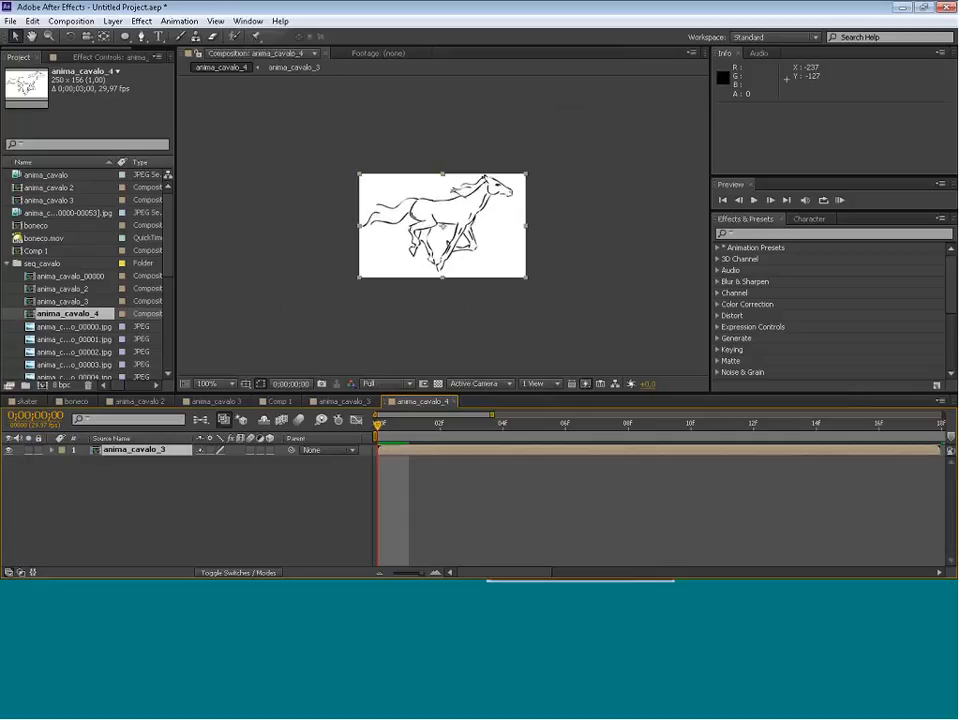
Duplicate the anima_cavalo_3 layer until five copies run end to end across the composition, and preview the looping gallop.
key("minus")
key("minus")
key("minus")
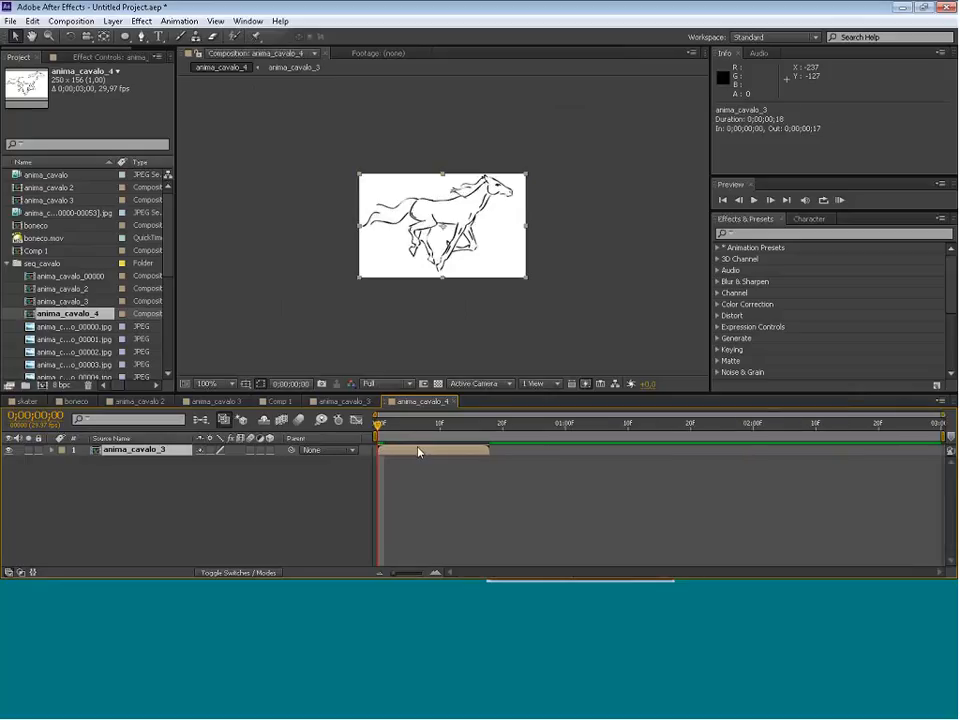
key("ctrl+d")
left_click_drag(431, 451, 547, 452)
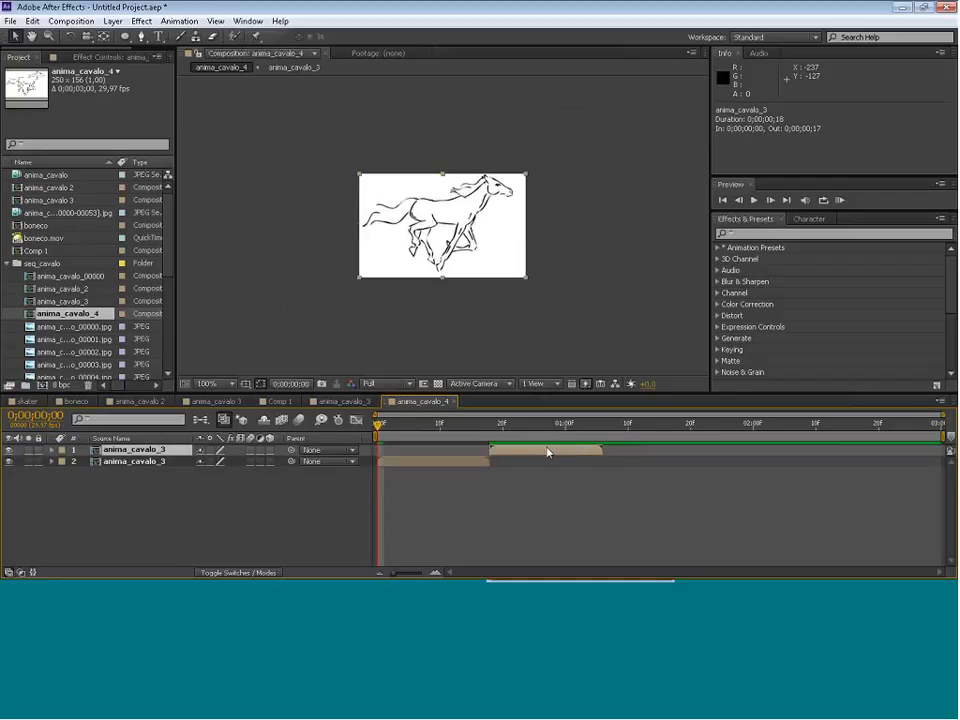
key("ctrl+d")
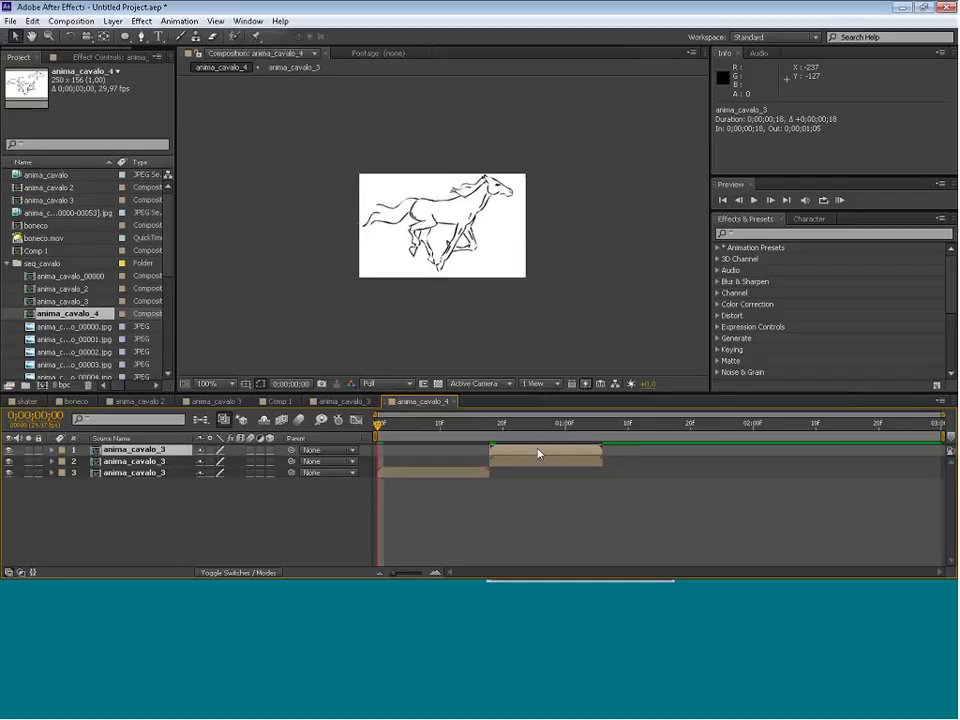
left_click_drag(555, 452, 872, 451)
key("ctrl+d")
key("ctrl+d")
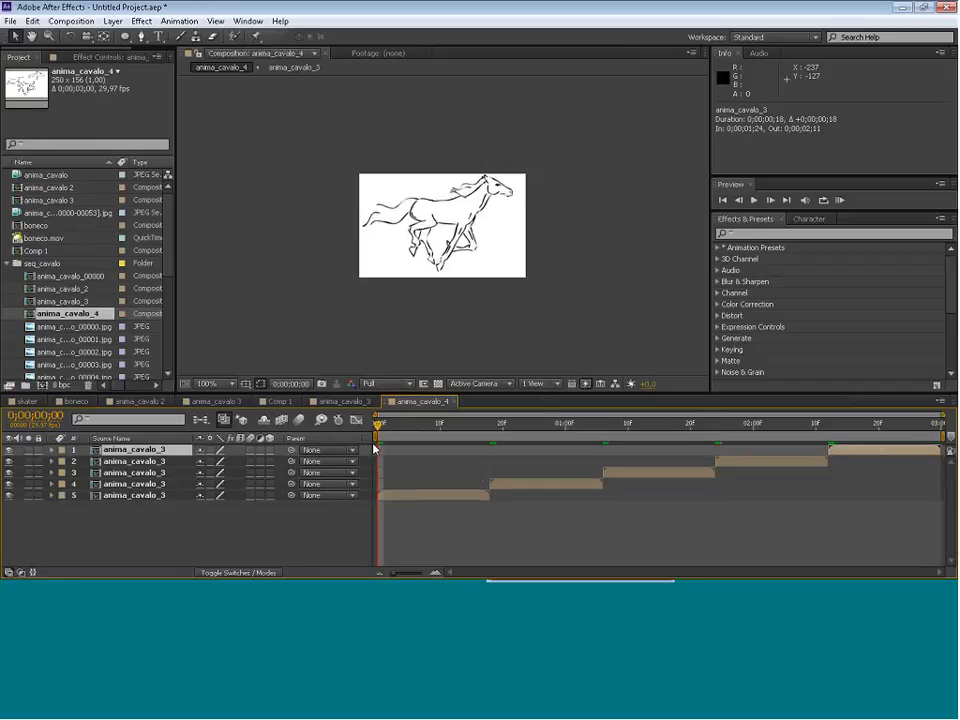
key("space")
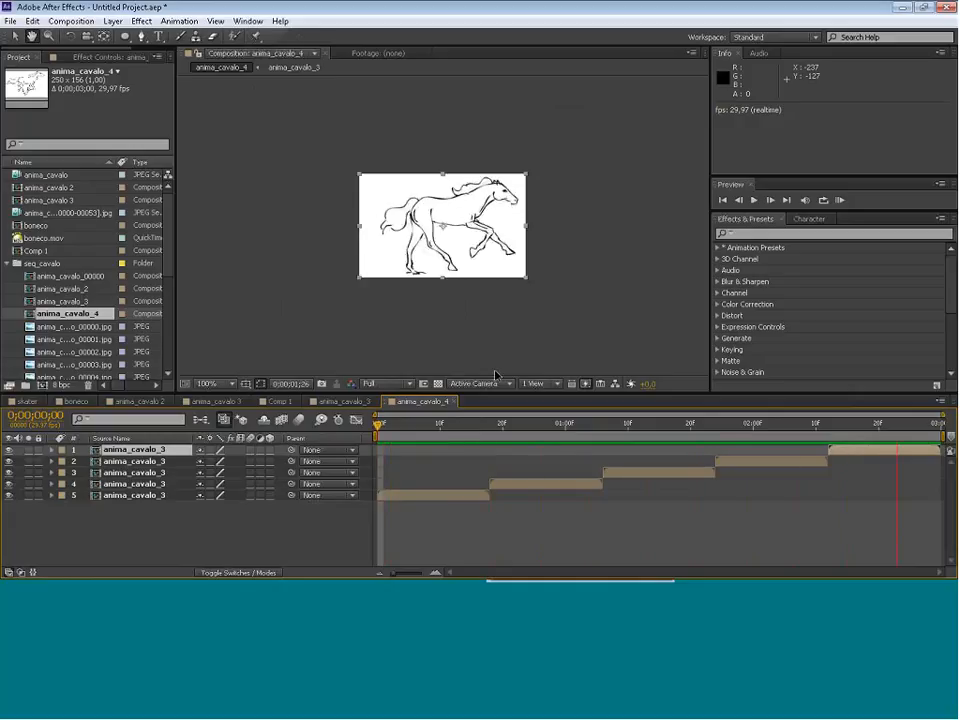
key("space")
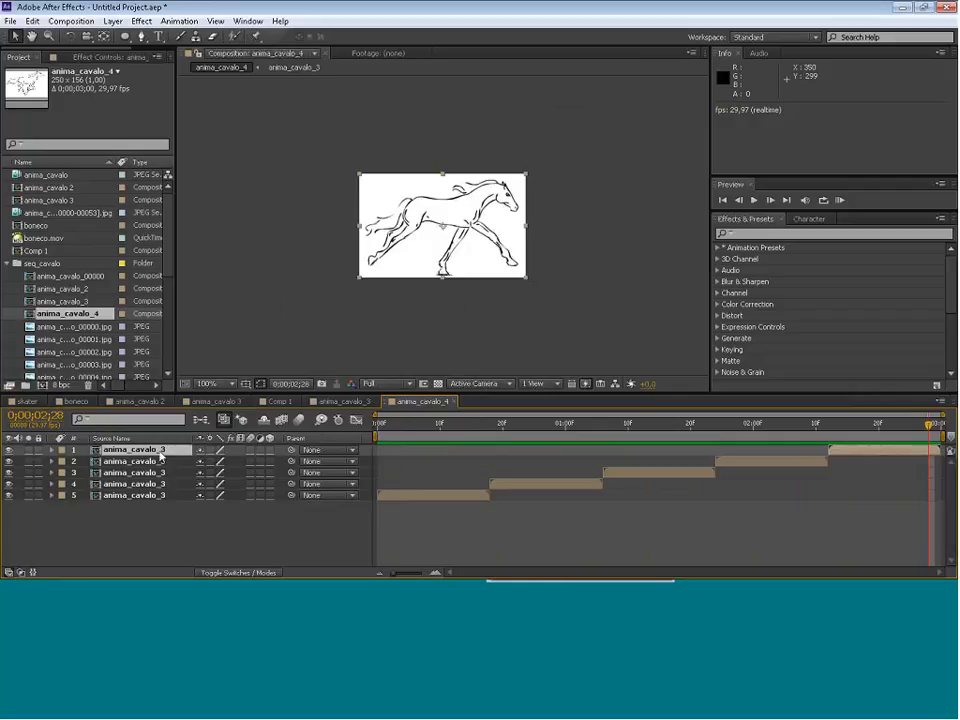
Pre-compose all five anima_cavalo_3 layers into Pre-comp 1, with the option to open the new composition enabled.
key("ctrl+a")
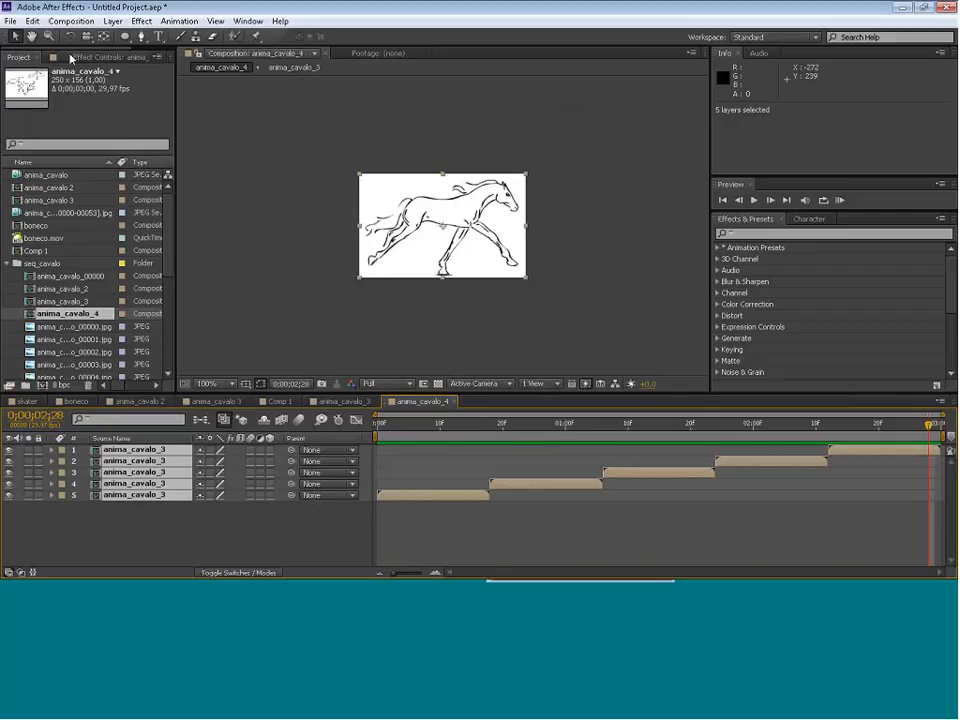
left_click(72, 21)
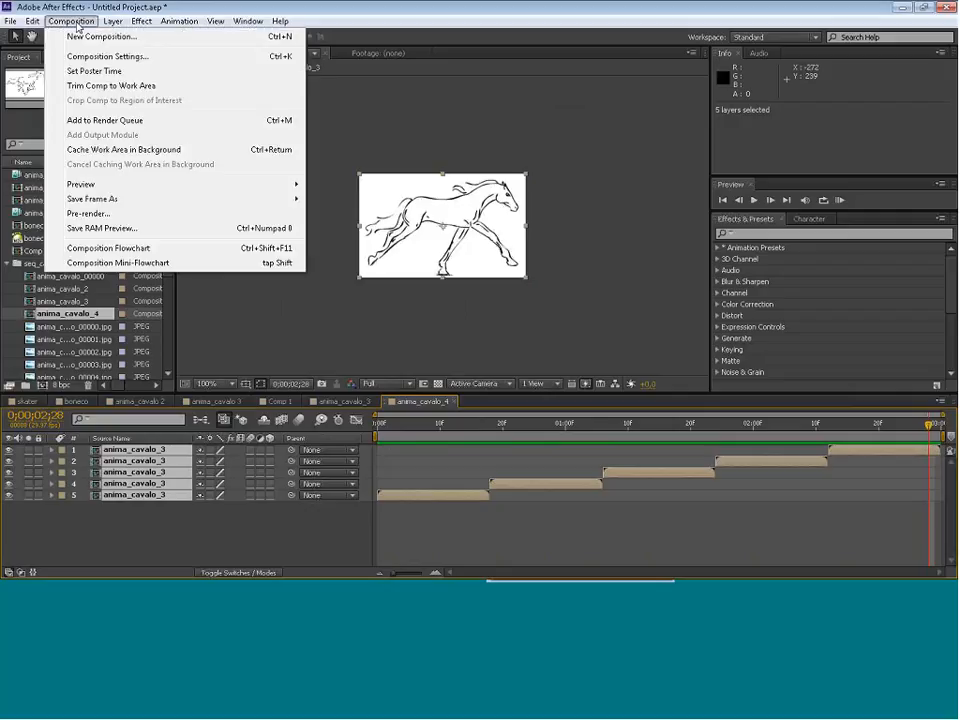
mouse_move(112, 21)
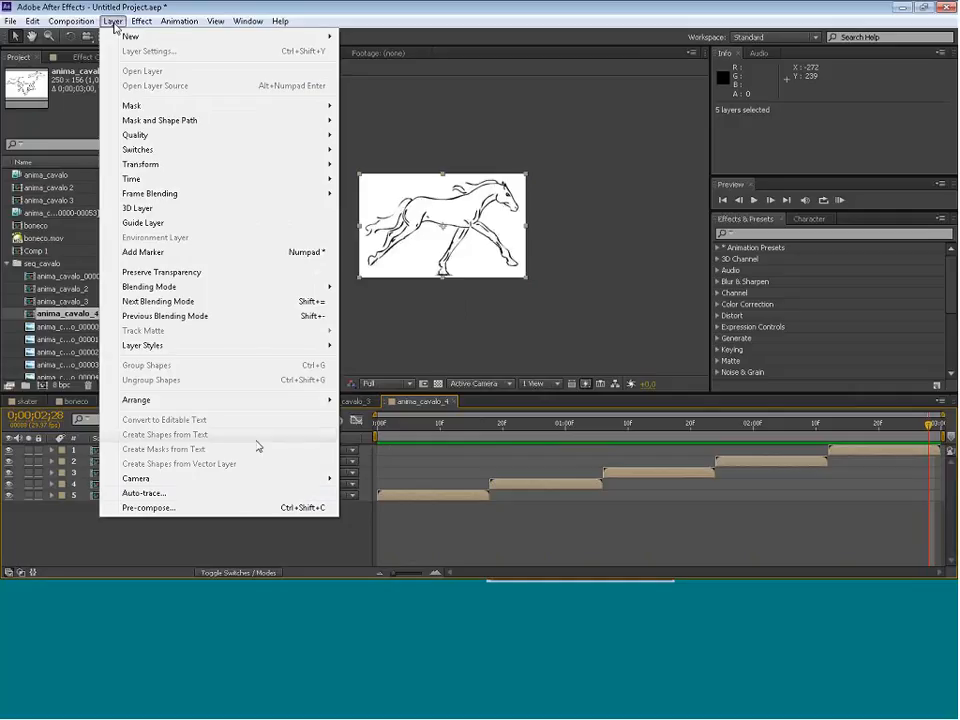
left_click(242, 507)
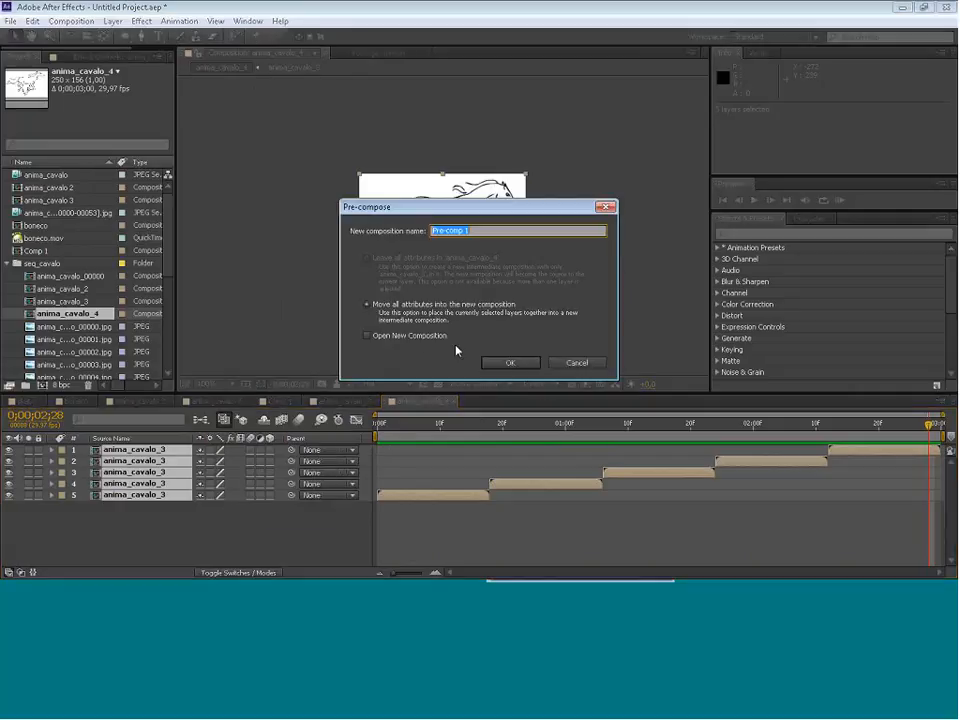
left_click(418, 340)
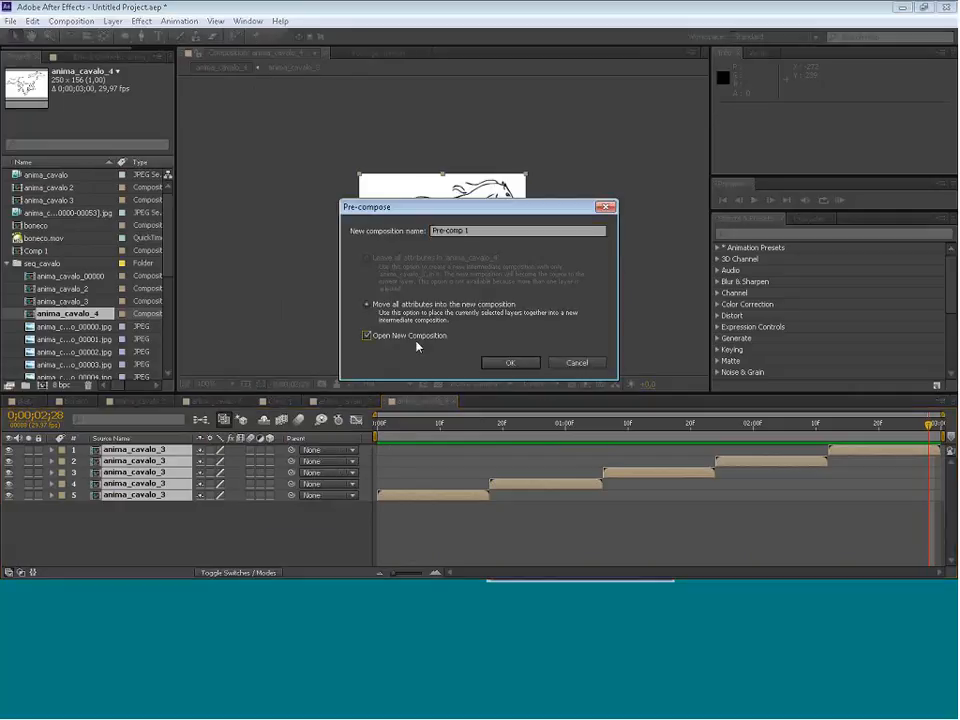
left_click(512, 364)
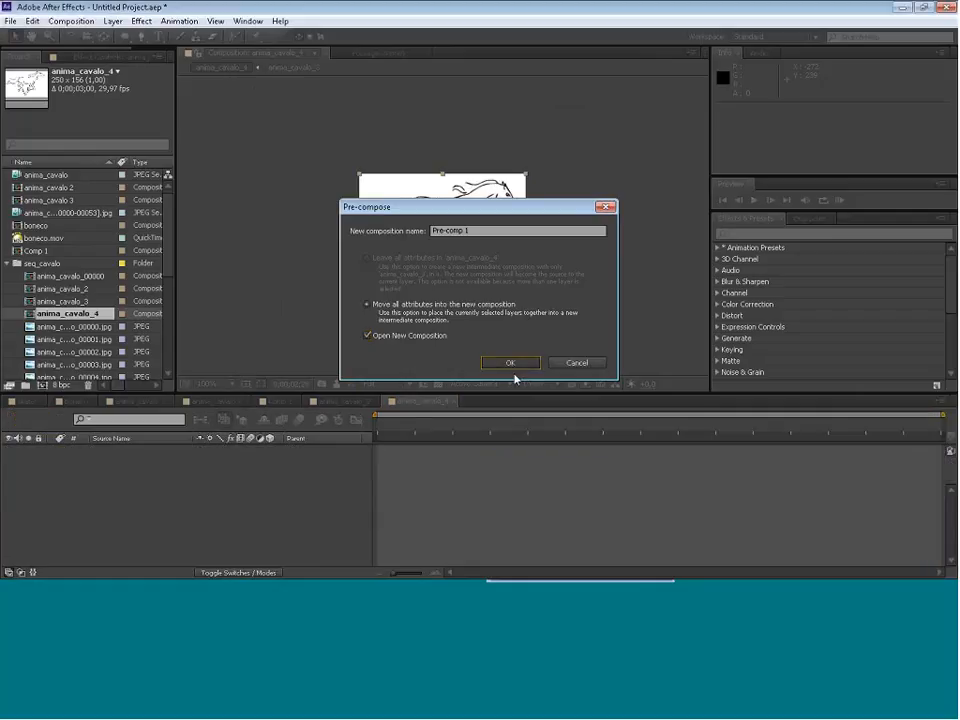
Reorder the open timelines so anima_cavalo_4 follows Pre-comp 1, and show the Pre-comp 1 timeline.
left_click(424, 402)
left_click_drag(424, 403, 544, 403)
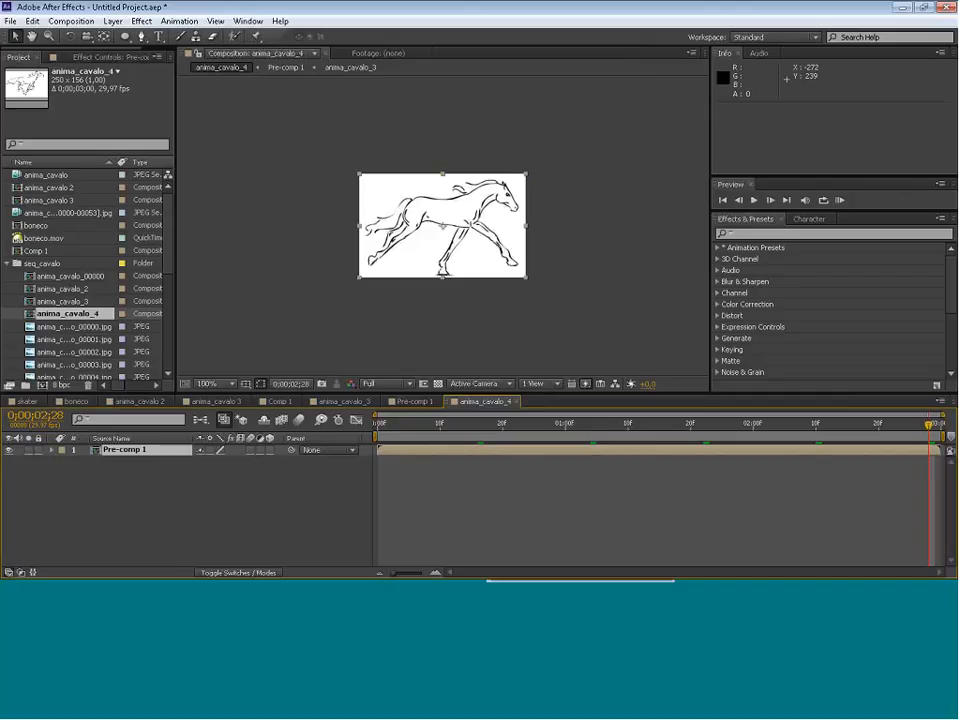
left_click(410, 401)
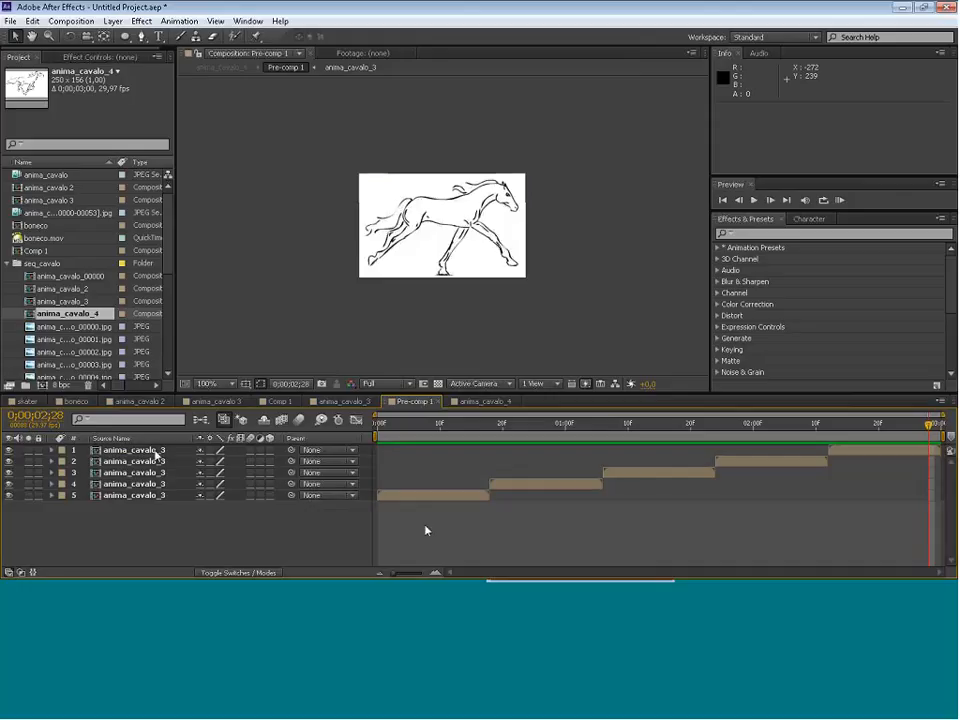
Apply the NTSC DV preset to the anima_cavalo_4 composition.
left_click(471, 402)
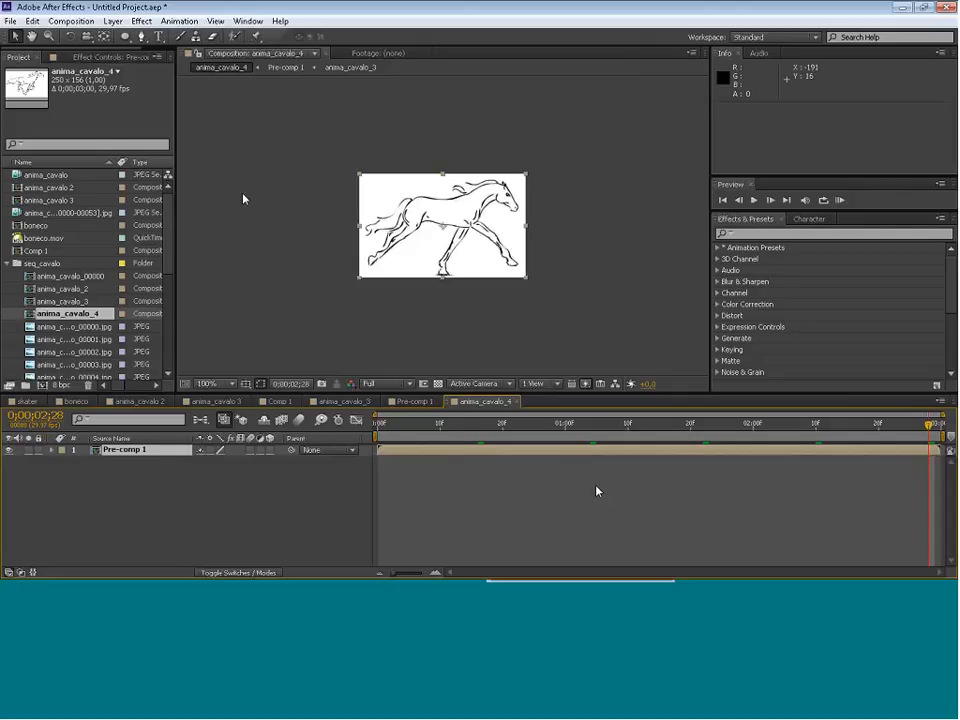
left_click(71, 21)
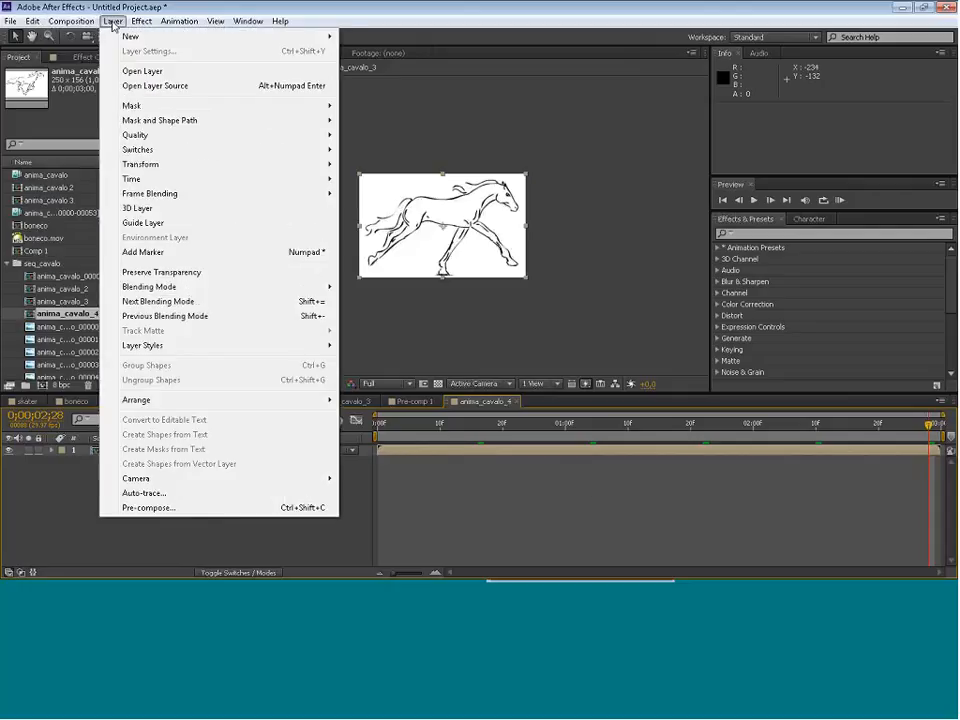
left_click(107, 56)
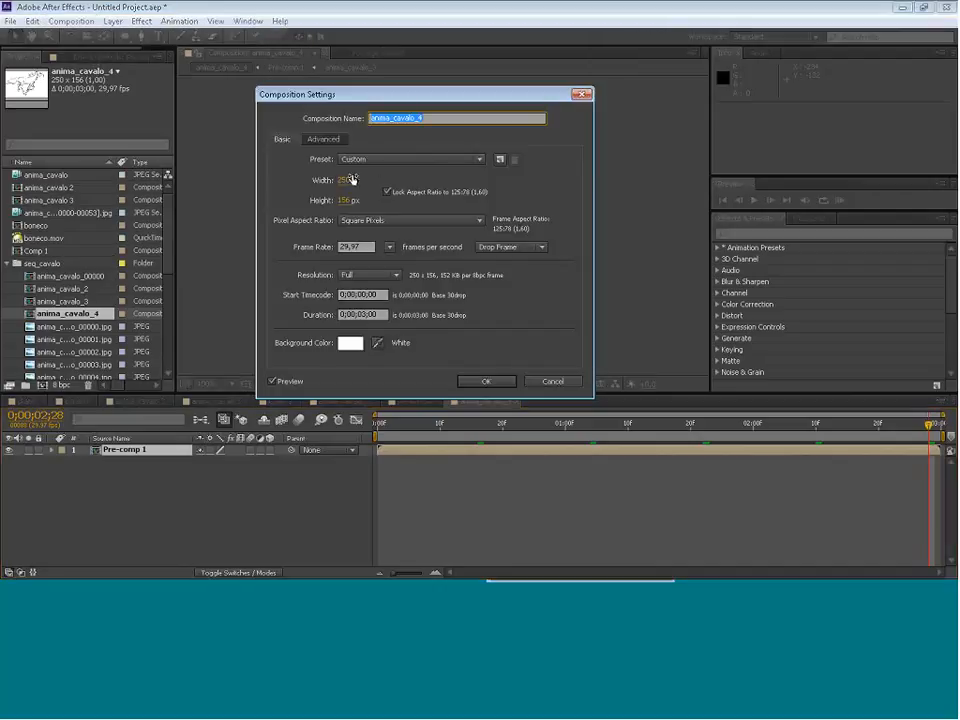
left_click(377, 160)
left_click(535, 180)
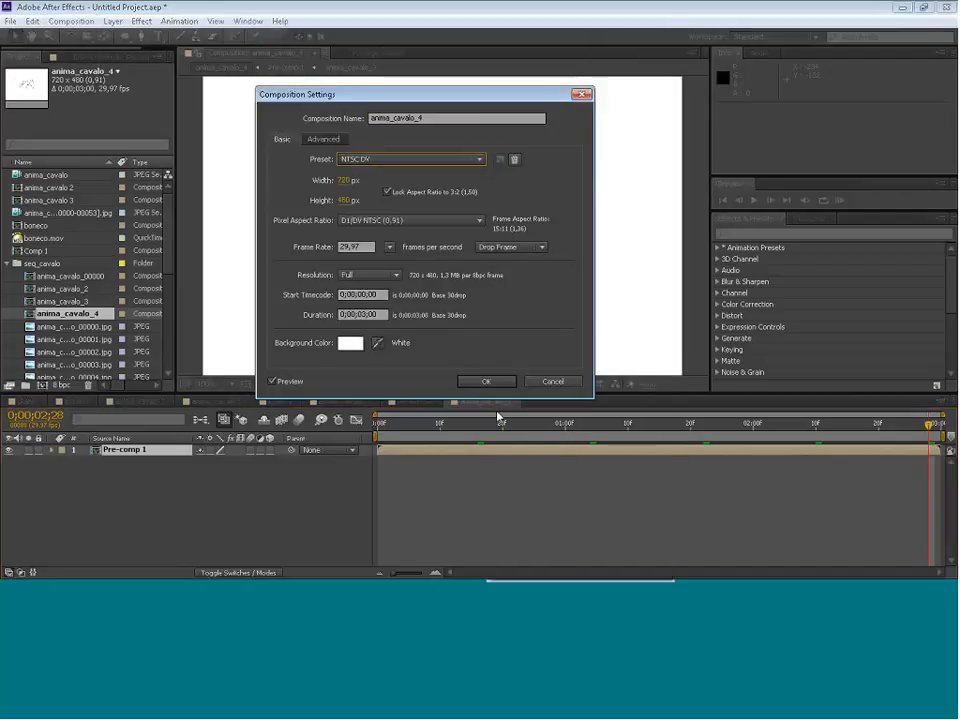
left_click(493, 386)
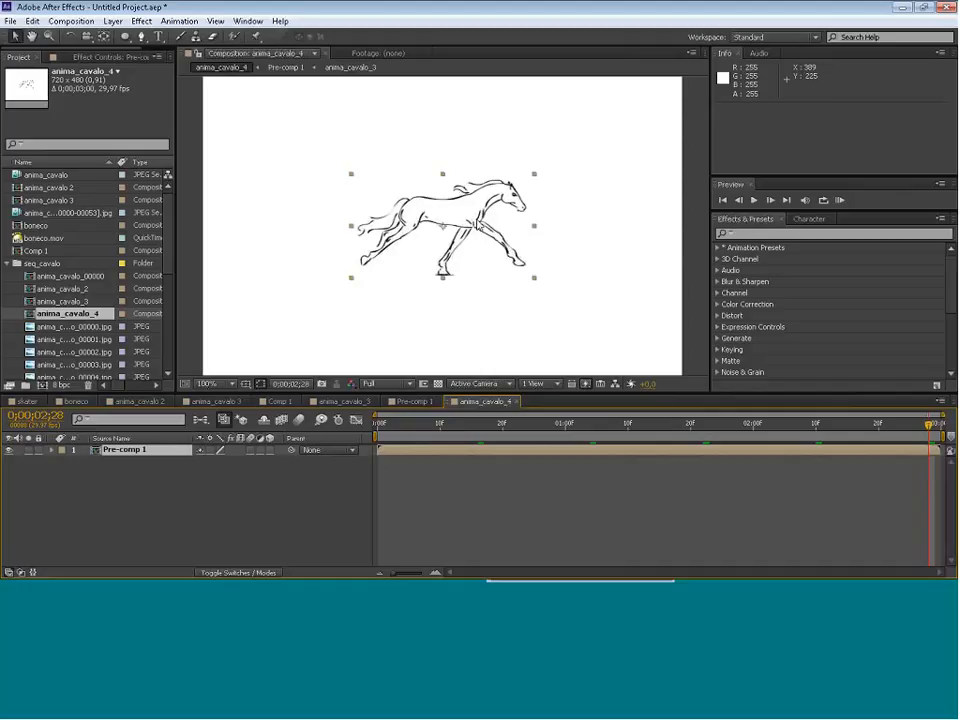
Try moving Pre-comp 1 to about 257, 206, and inside it move layer 1 to about 30, 37 and layer 4 to about 287, 39.
left_click_drag(402, 217, 334, 195)
left_click(414, 401)
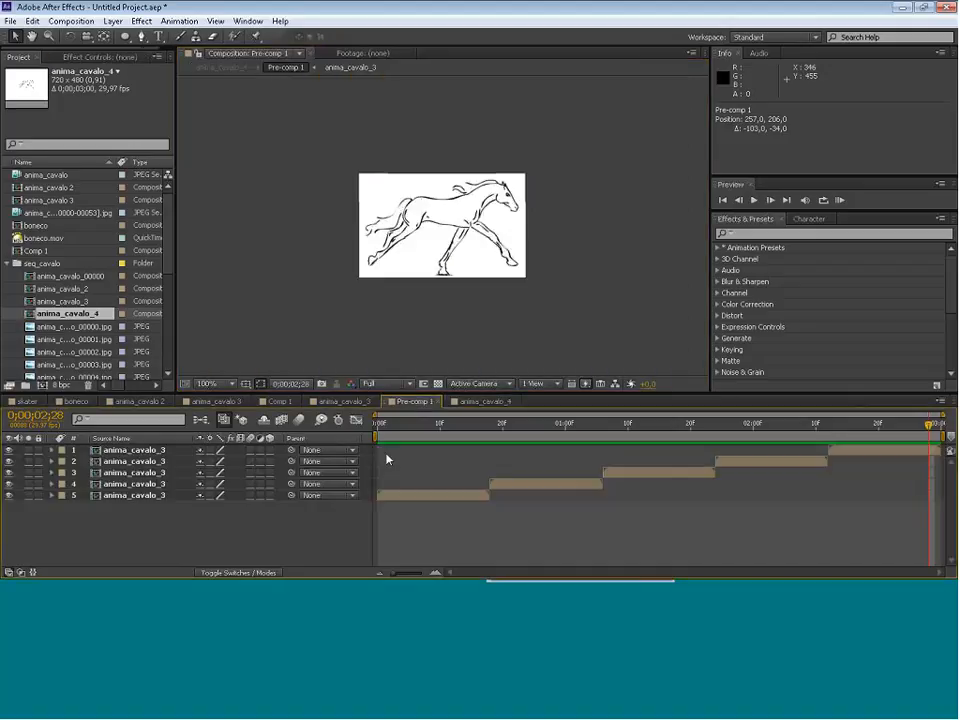
left_click(153, 496)
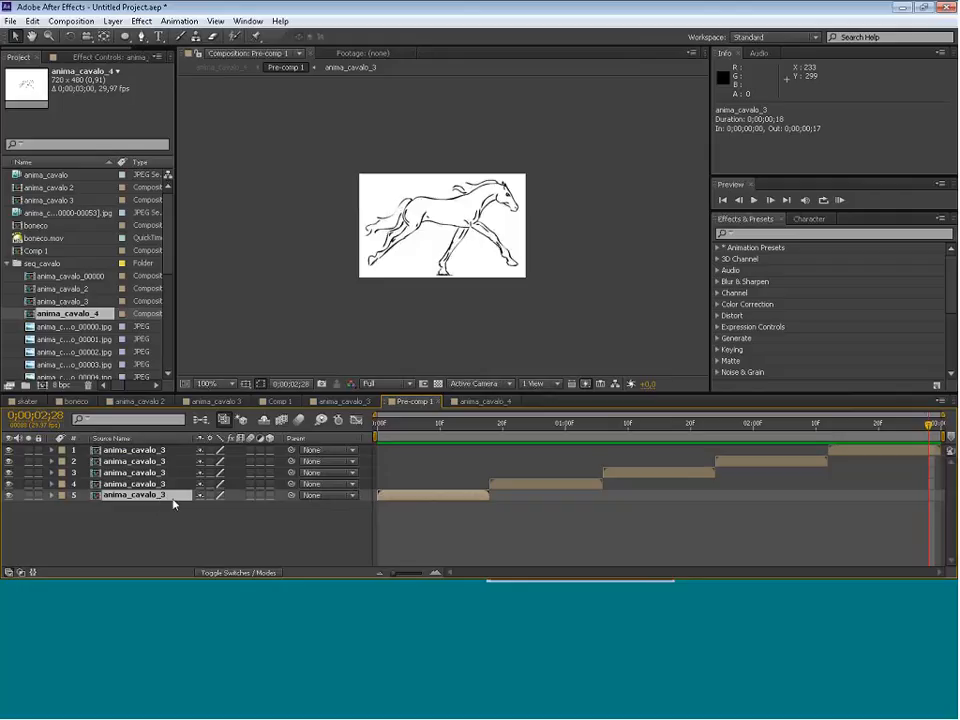
left_click_drag(458, 229, 395, 200)
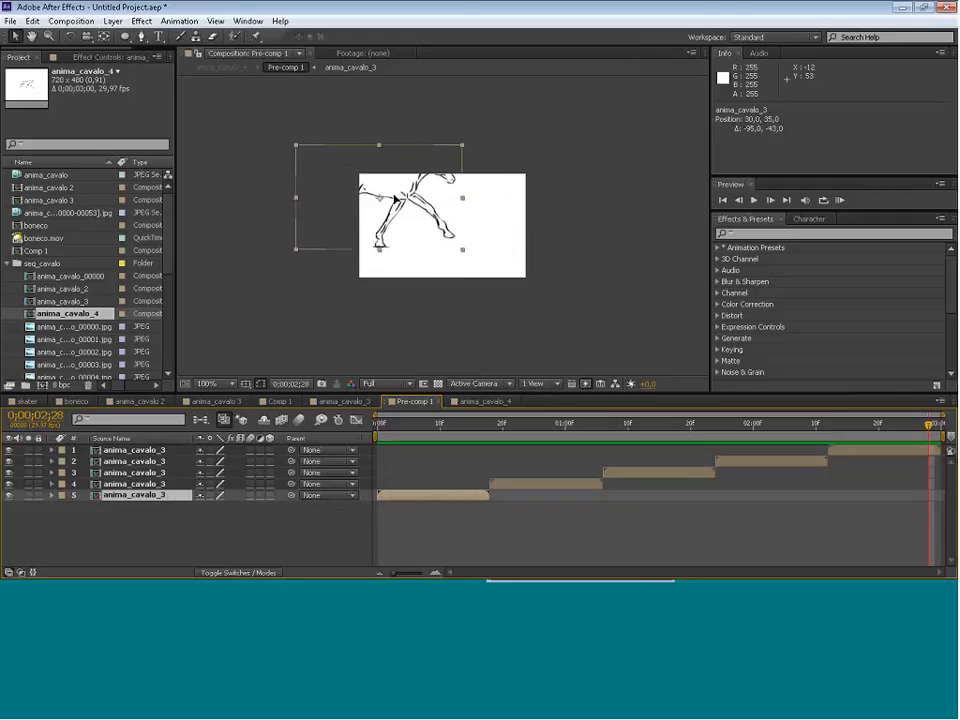
left_click(516, 426)
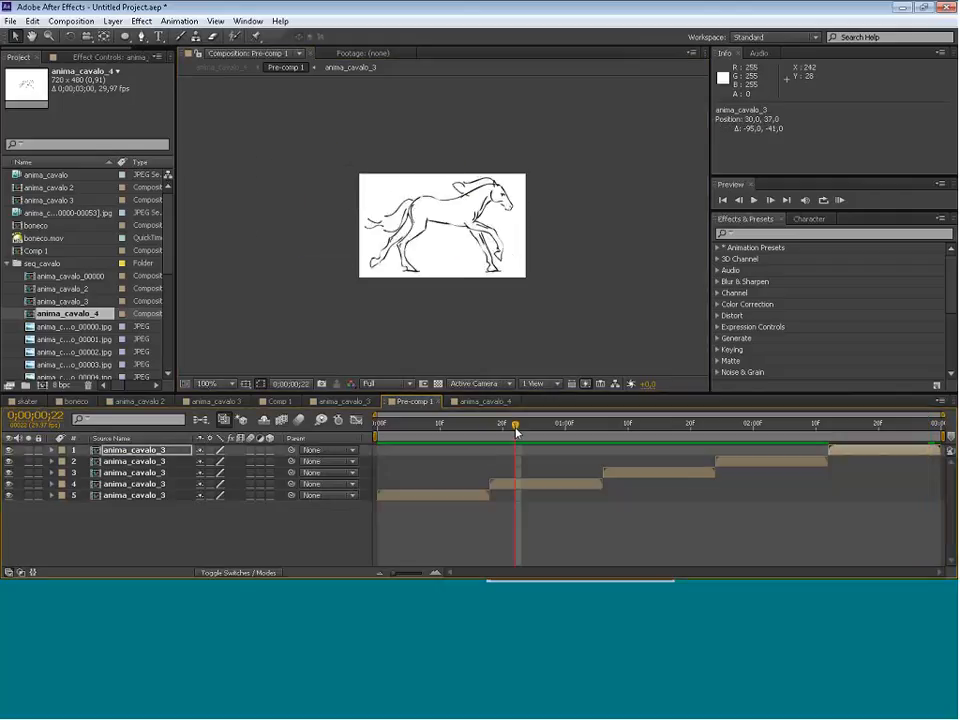
left_click_drag(442, 227, 550, 200)
left_click(645, 445)
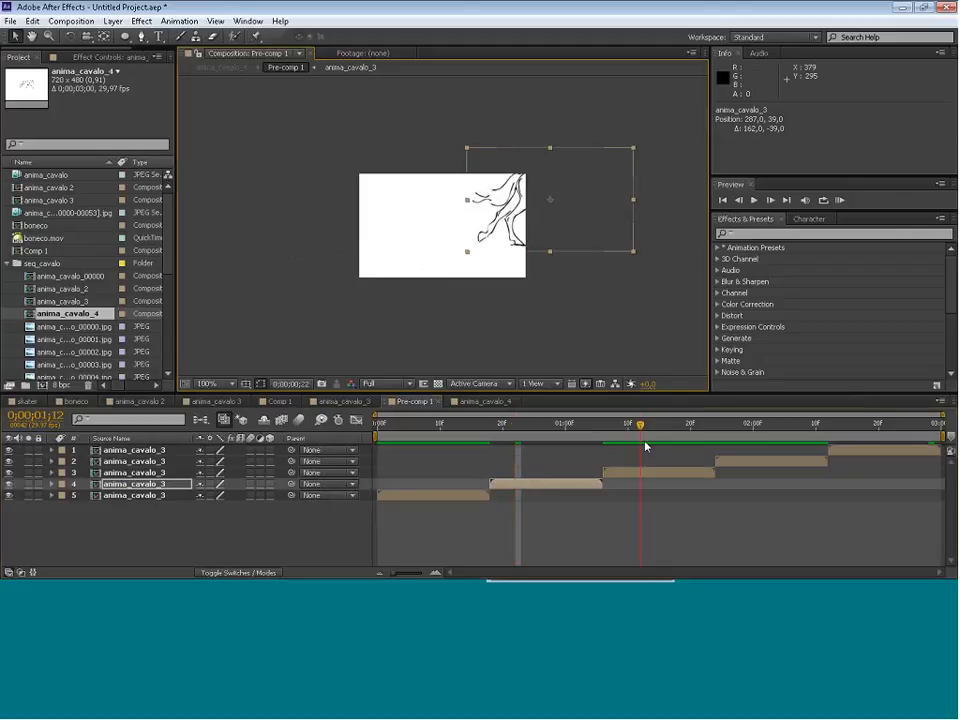
left_click_drag(418, 426, 259, 474)
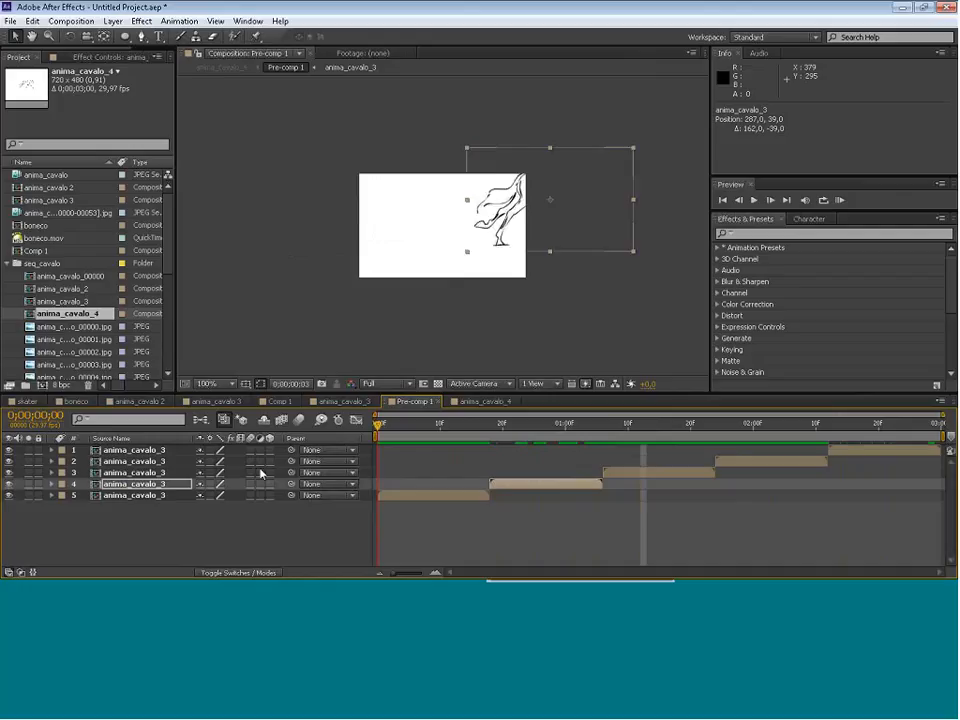
Compare the Pre-comp 1 and anima_cavalo_4 timelines, moving the whole Pre-comp 1 layer to about 155, 232 in anima_cavalo_4.
left_click(499, 401)
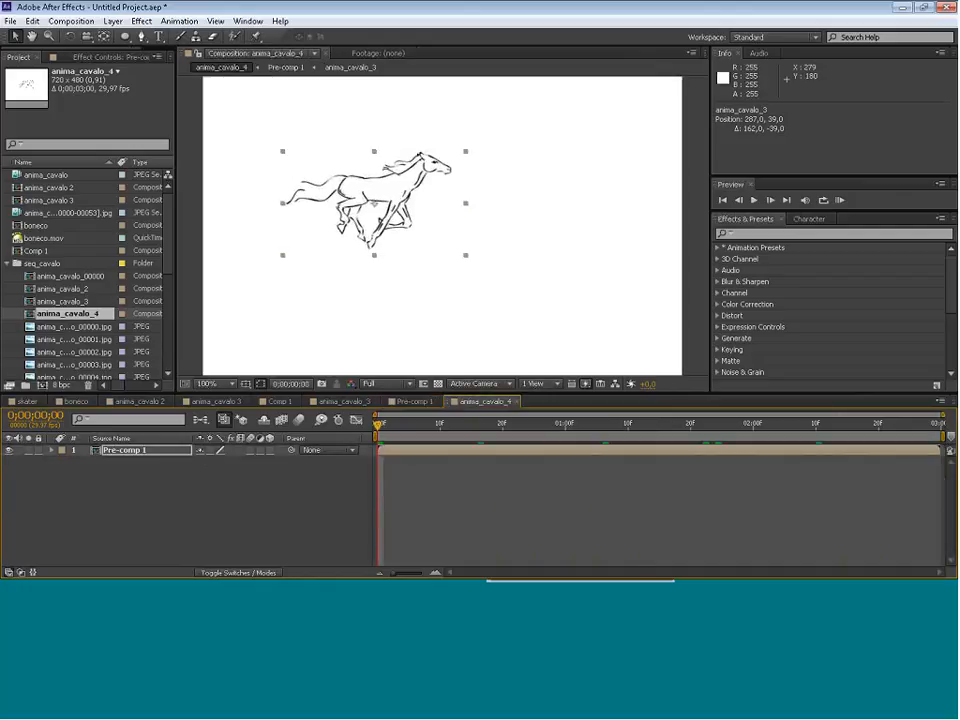
left_click(416, 402)
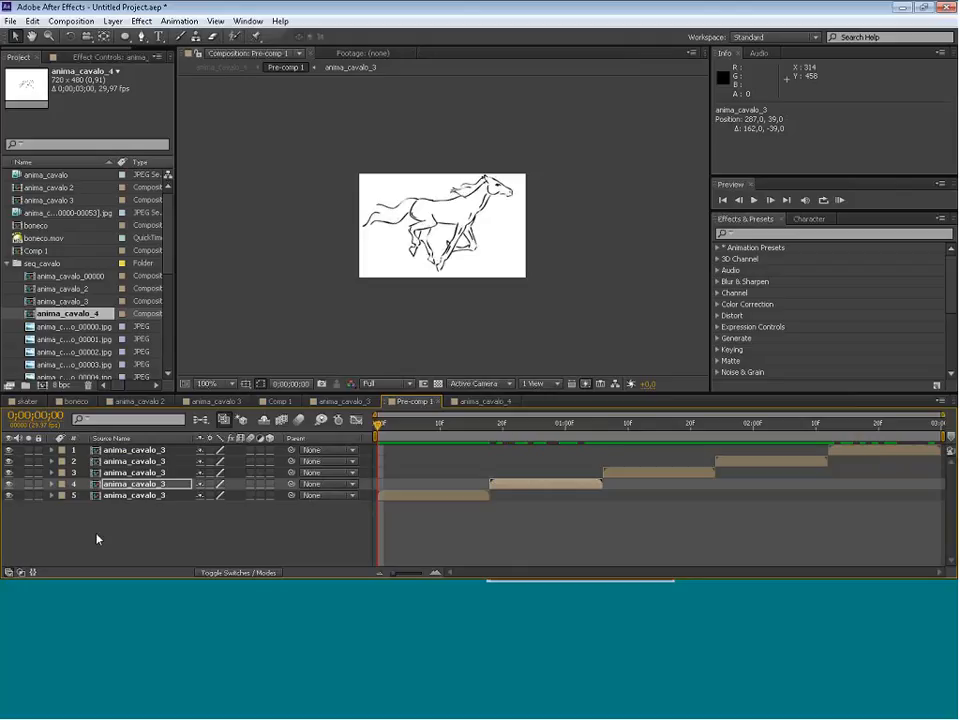
left_click(488, 402)
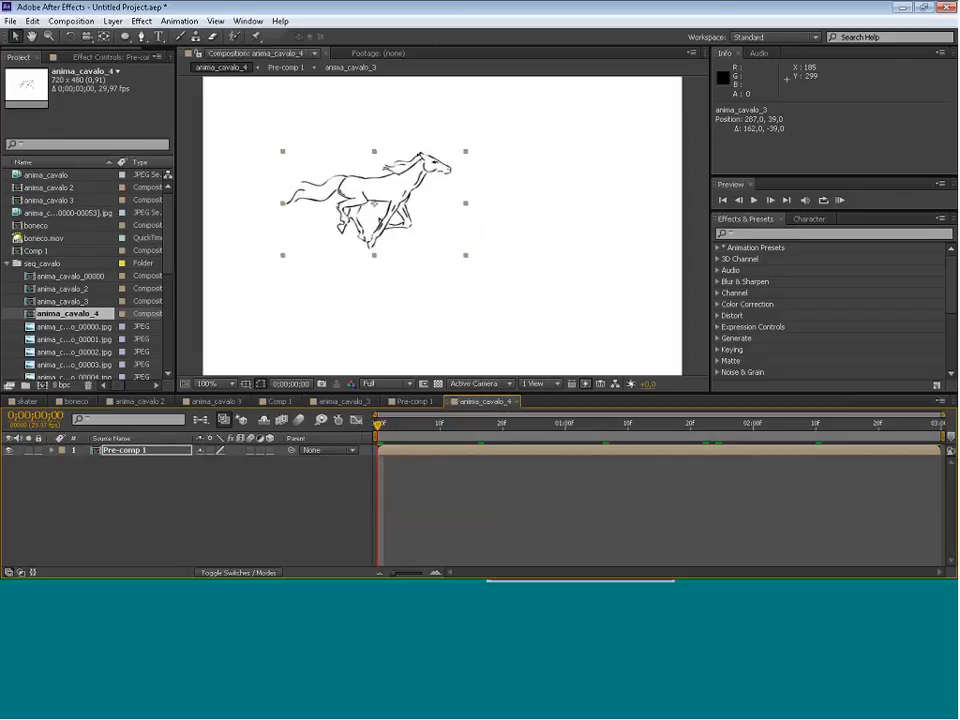
left_click_drag(390, 195, 312, 211)
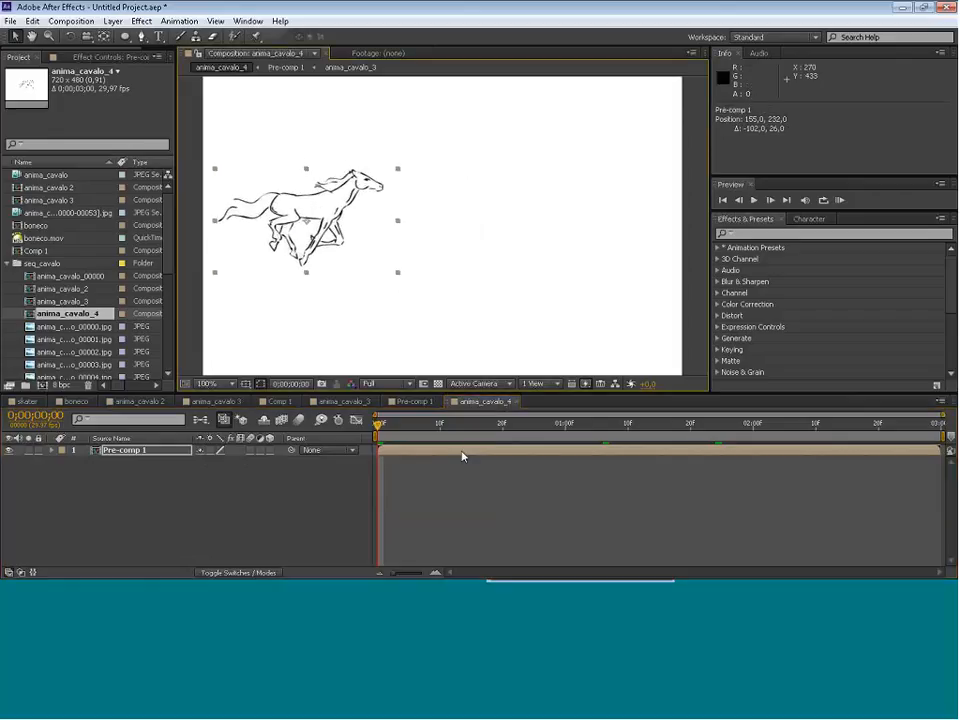
left_click(418, 402)
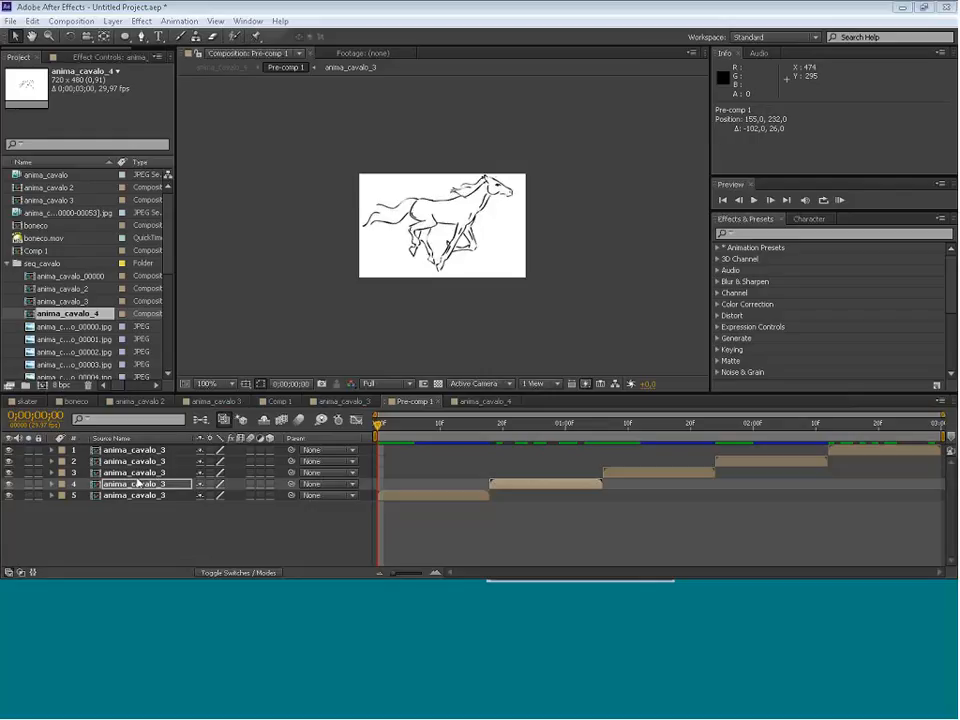
left_click(485, 401)
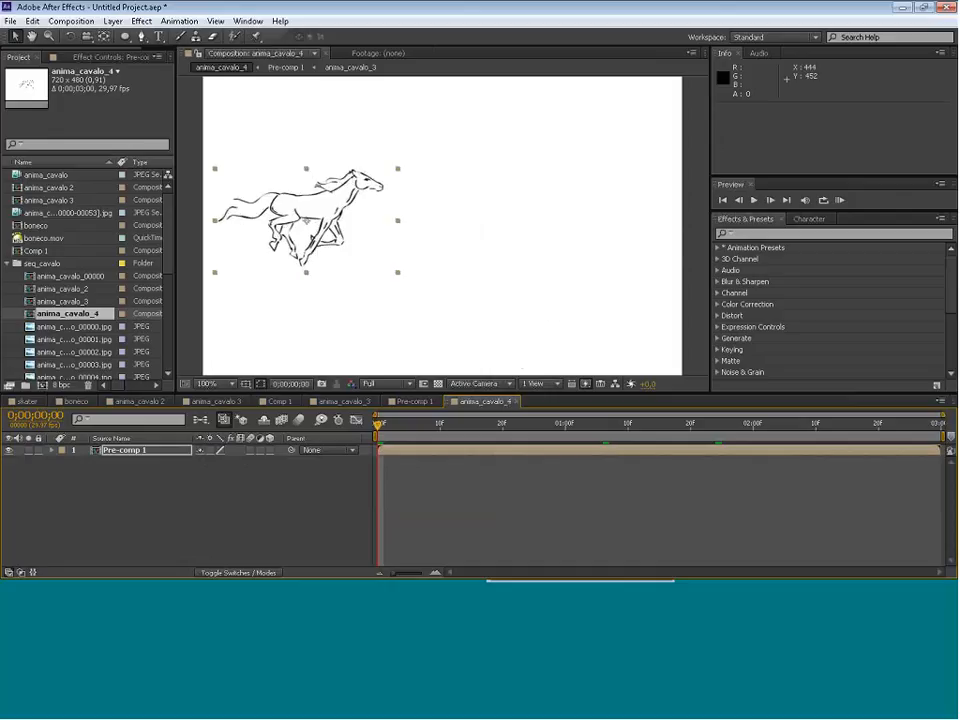
left_click(420, 402)
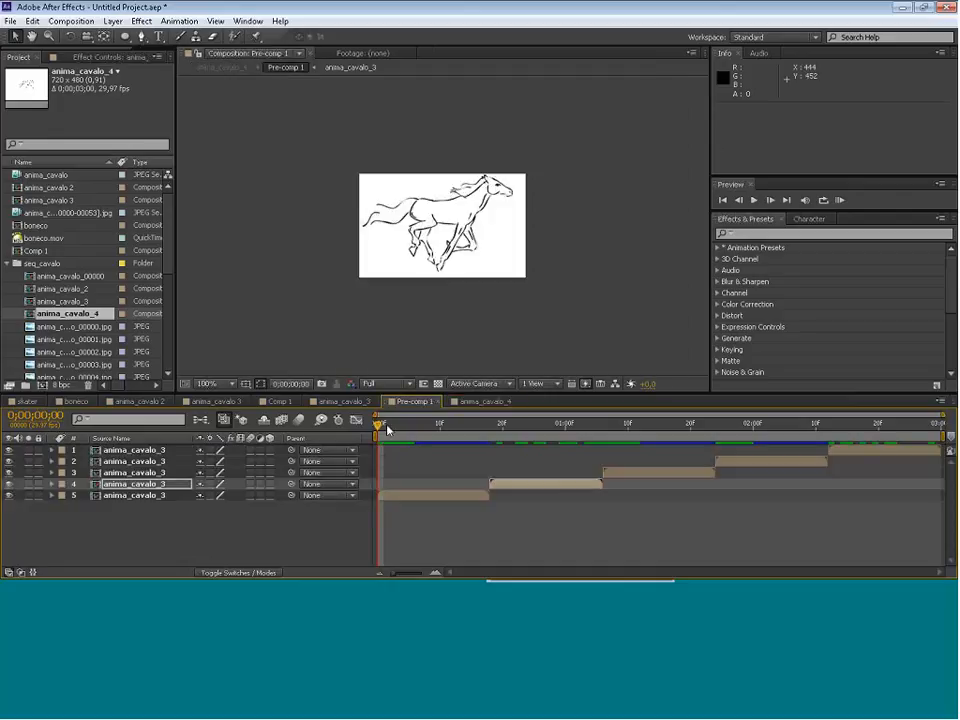
Undo the position changes made to Pre-comp 1 and to its individual anima_cavalo_3 layers.
left_click_drag(428, 424, 355, 420)
key("ctrl+z")
key("ctrl+z")
key("ctrl+z")
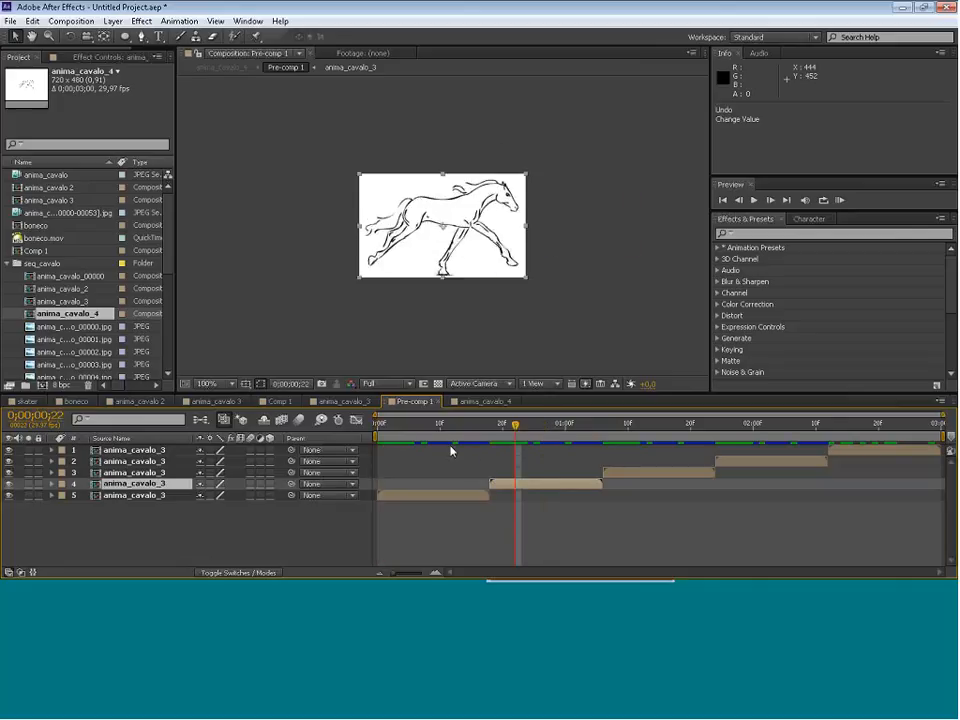
key("space")
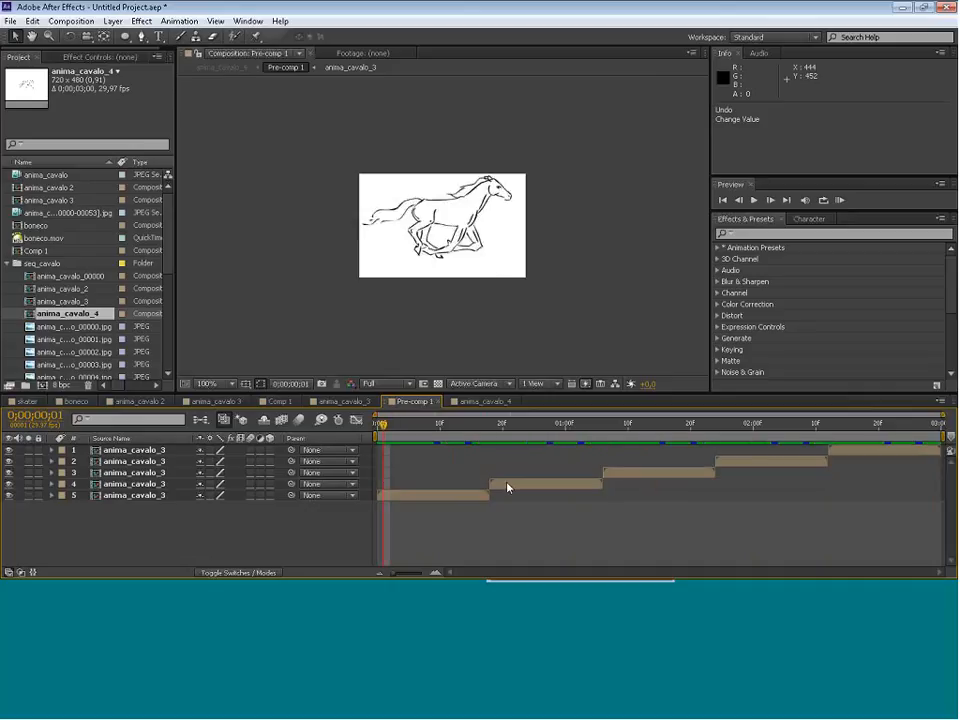
Hide layer 5 inside Pre-comp 1, check the effect in anima_cavalo_4, and make the layer visible again.
left_click(9, 495)
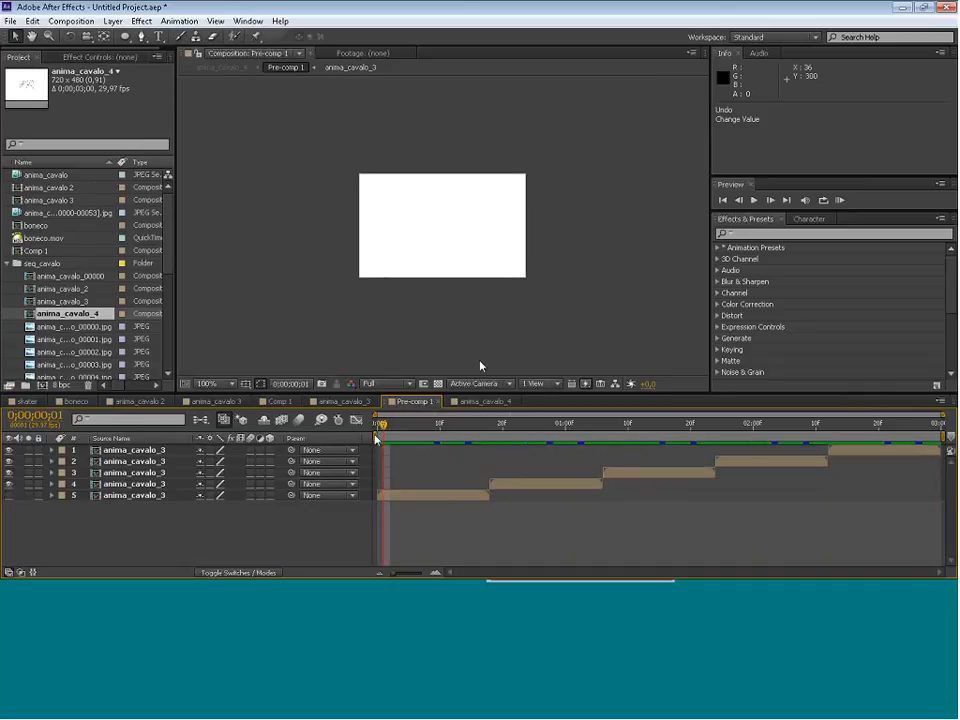
left_click(478, 400)
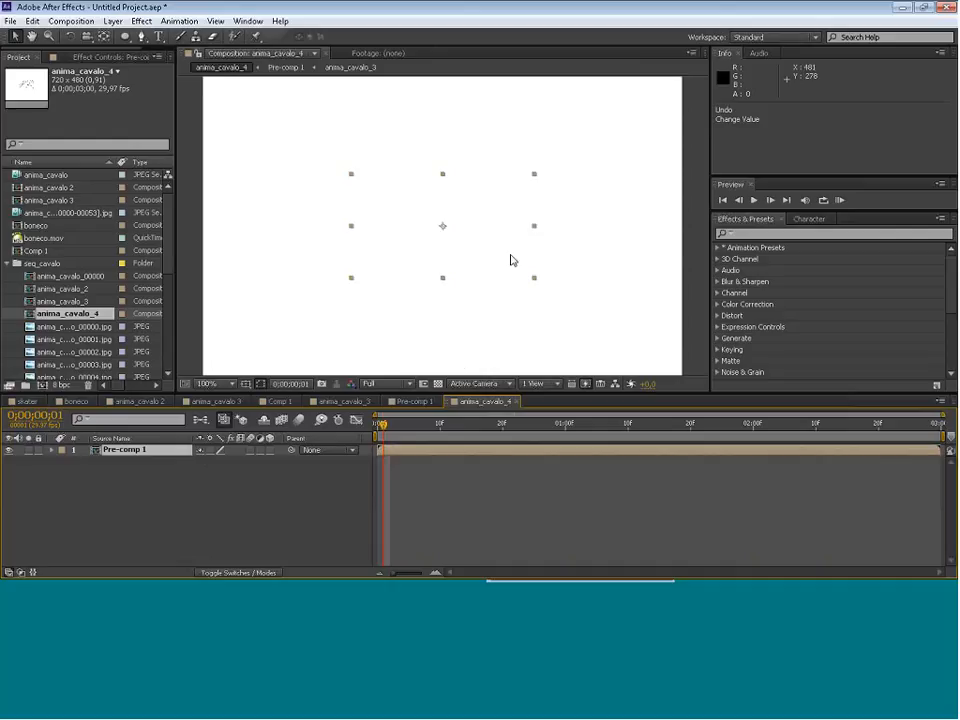
left_click(415, 401)
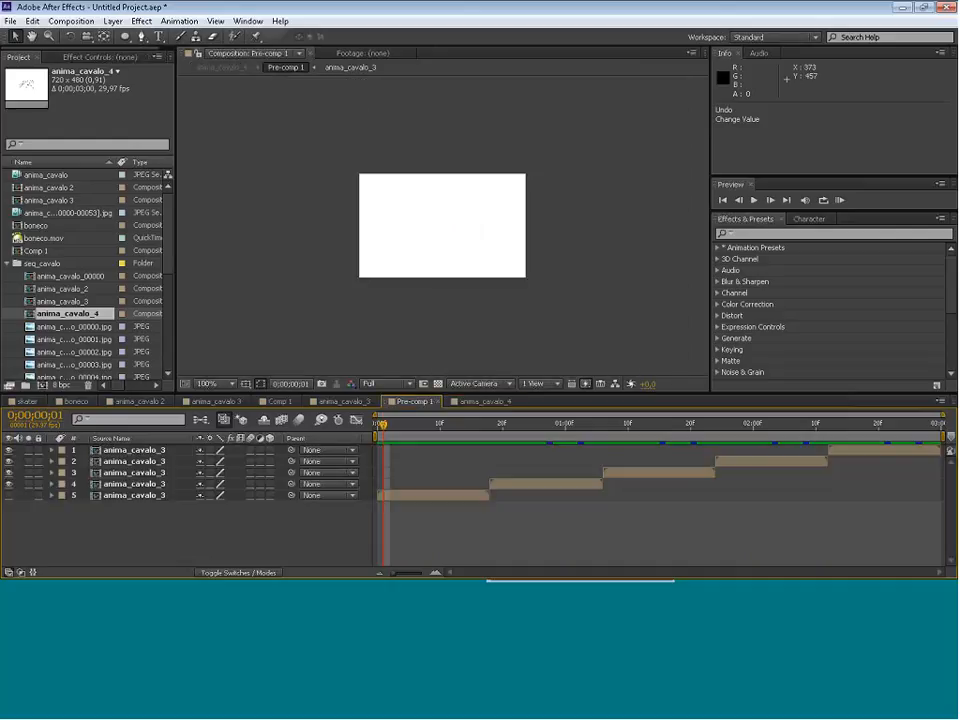
left_click(9, 495)
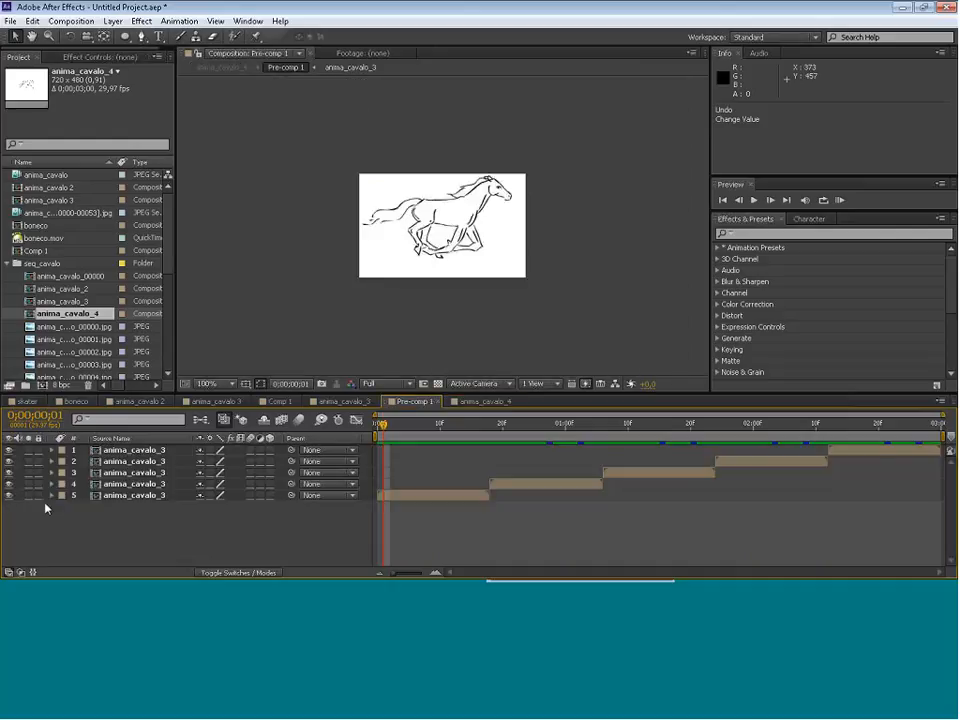
Try moving layer 5 inside Pre-comp 1 to about 3, 139, check it in anima_cavalo_4, and undo the move.
left_click(407, 493)
left_click_drag(454, 259, 373, 300)
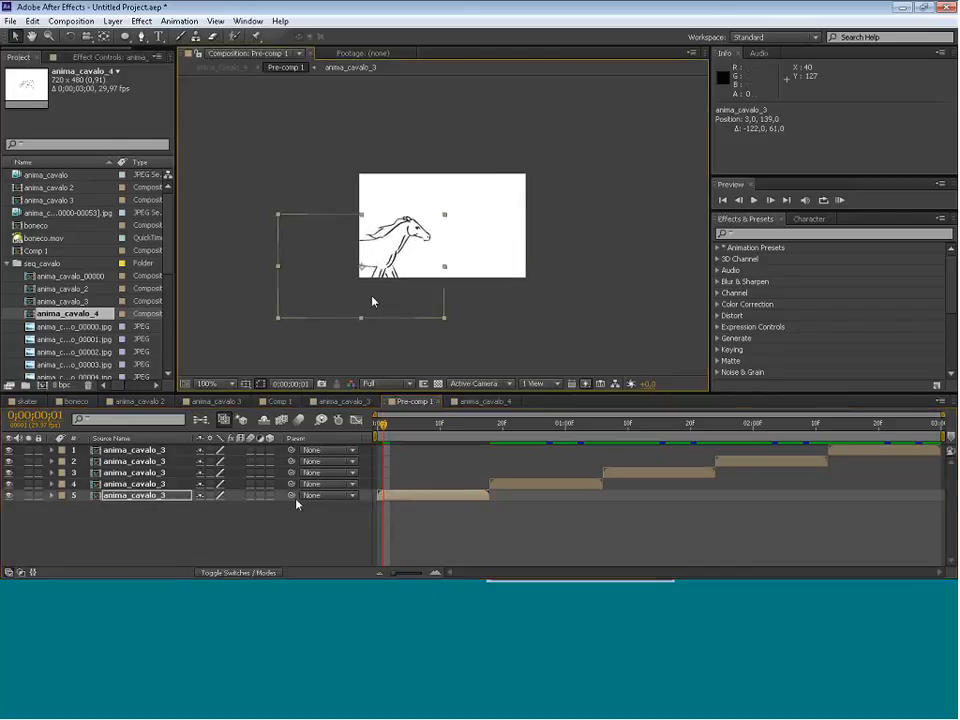
left_click(484, 401)
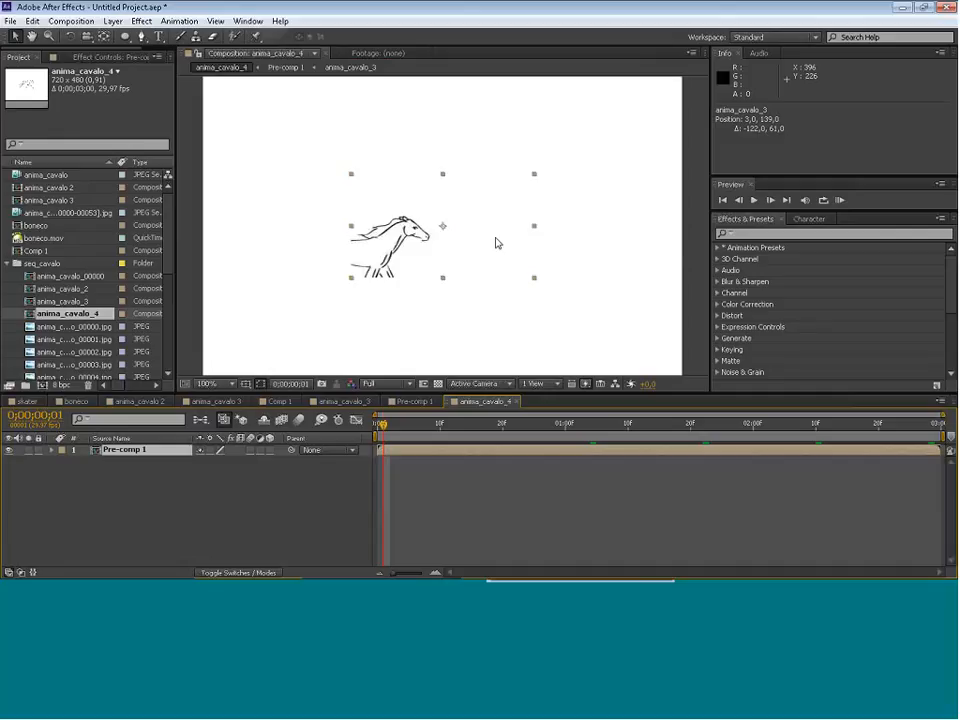
left_click(412, 402)
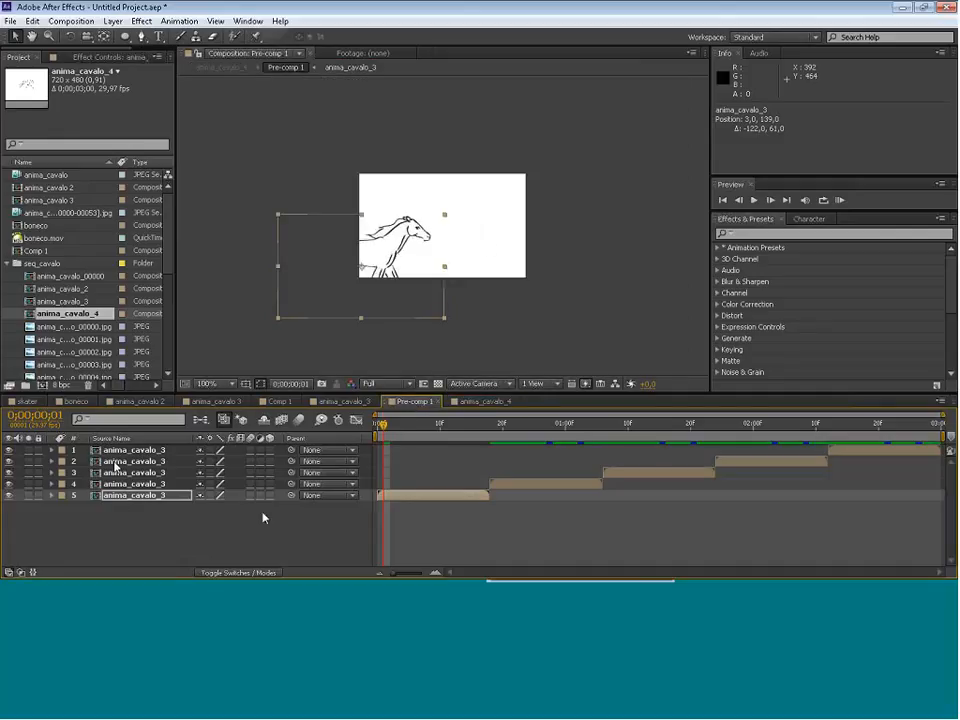
key("ctrl+z")
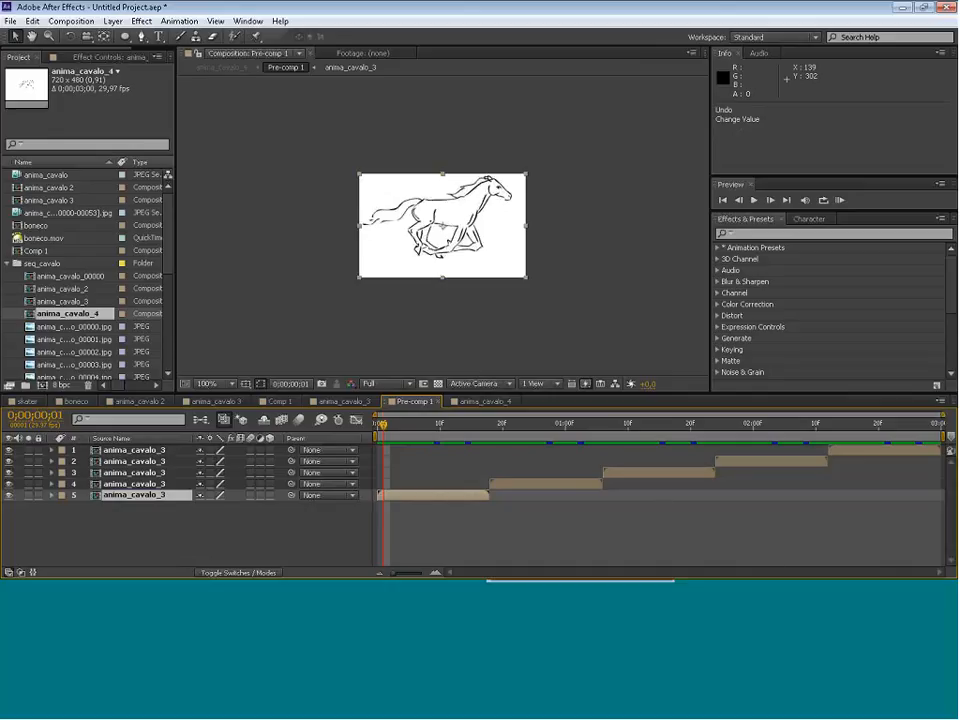
mouse_move(489, 495)
left_mouse_down()
mouse_move(458, 495)
mouse_move(498, 503)
left_mouse_up()
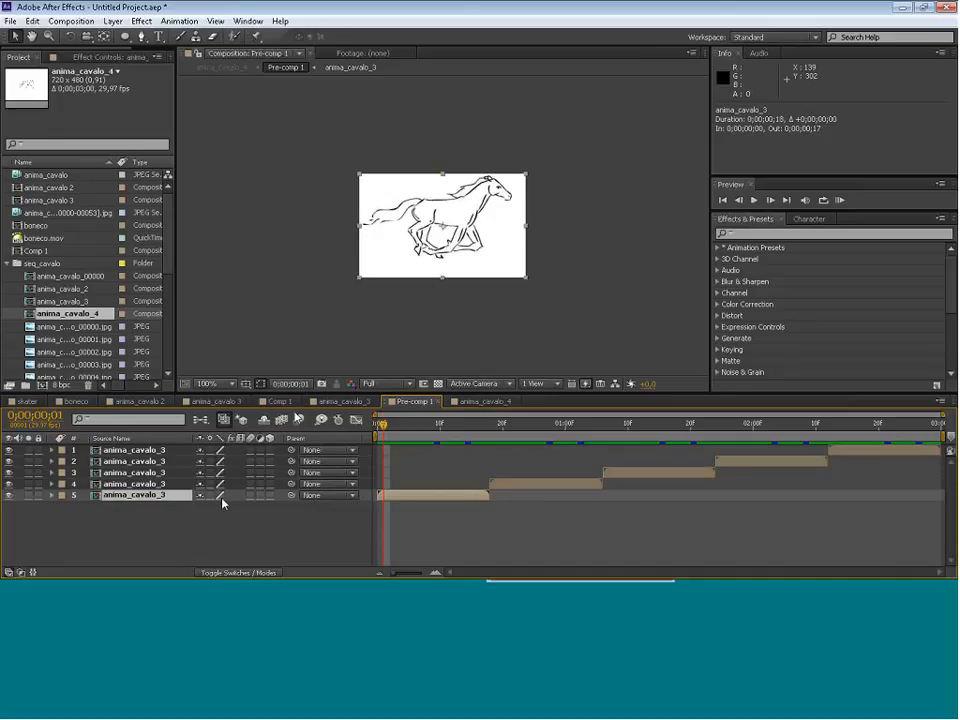
Move Pre-comp 1 to about 145, 233 at the start of anima_cavalo_4 and preview the gallop.
left_click(485, 401)
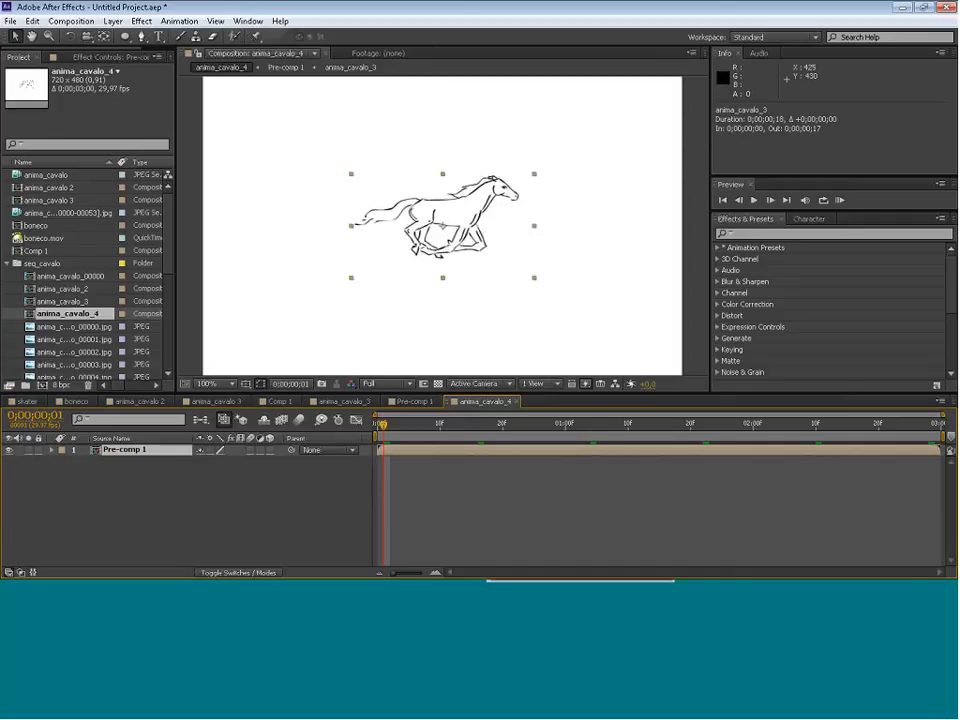
left_click(489, 310)
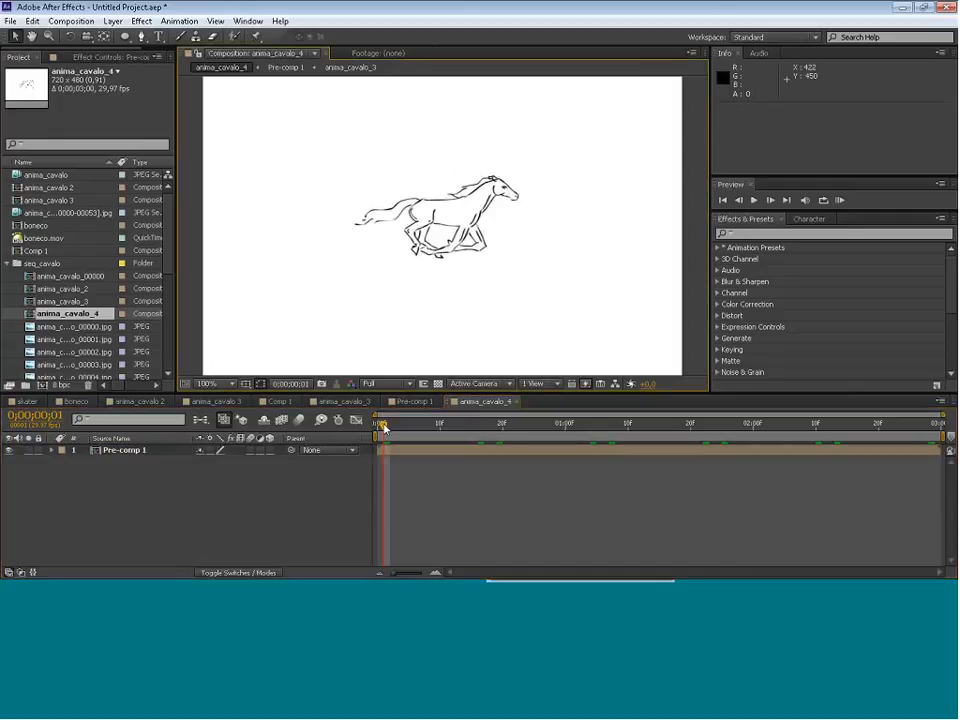
key("Home")
left_click_drag(473, 225, 330, 220)
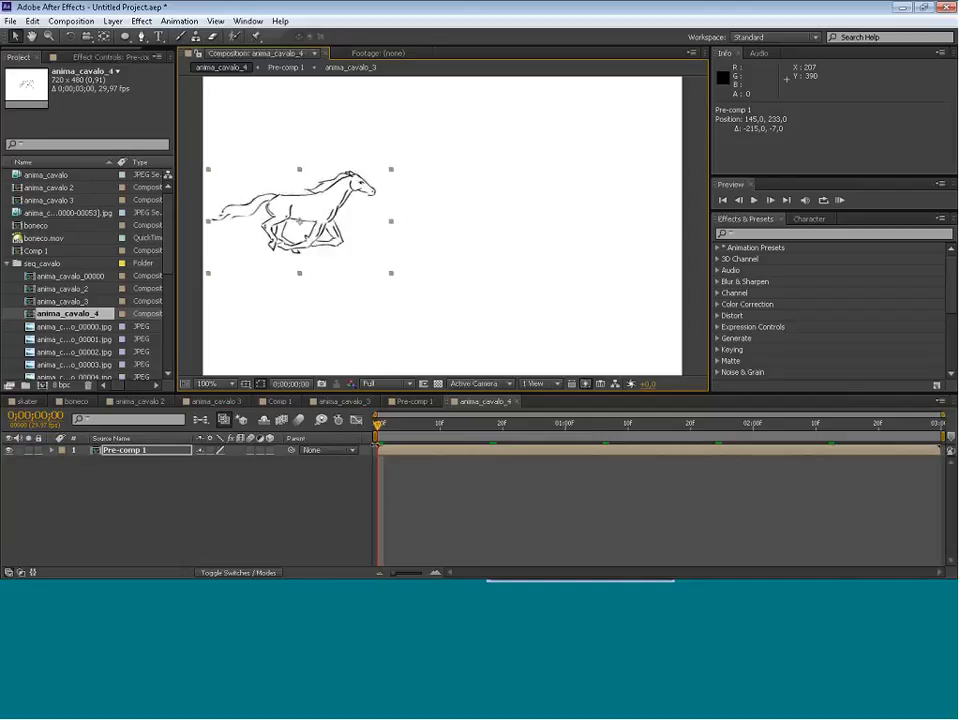
key("space")
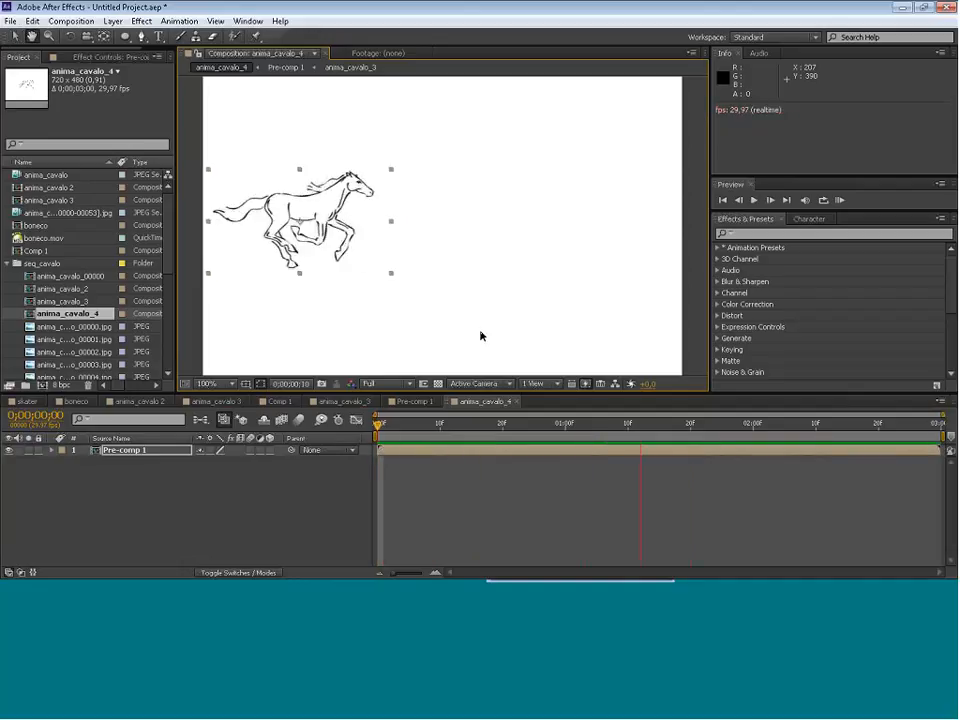
Expand Pre-comp 1's transform properties and add a position keyframe of 145, 233 at the start of anima_cavalo_4.
left_click(52, 451)
left_click(63, 461)
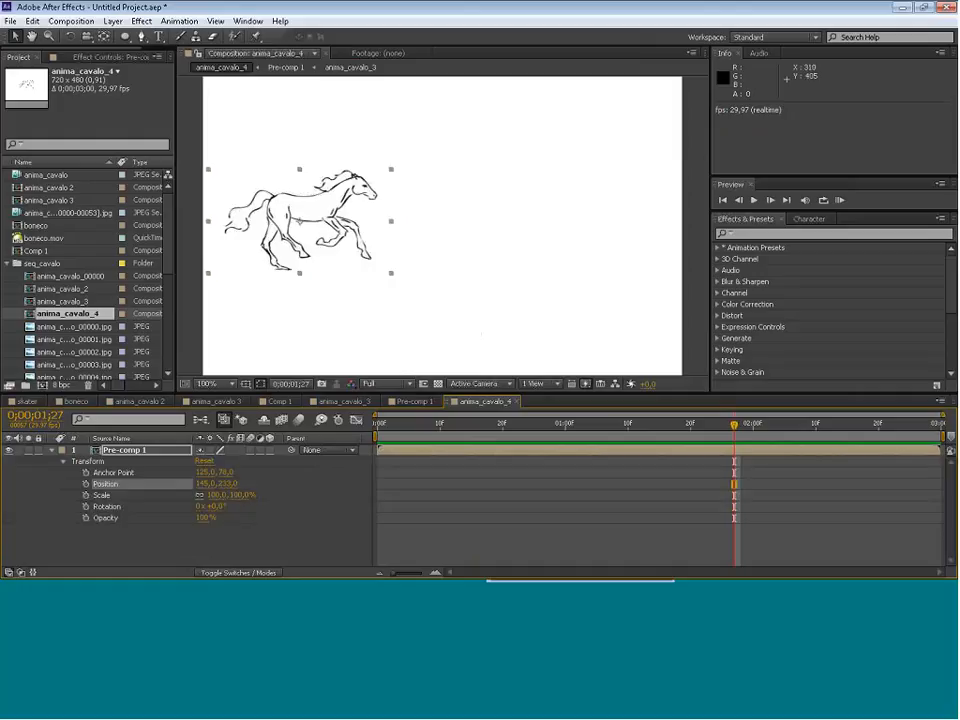
mouse_move(452, 438)
left_mouse_down()
mouse_move(431, 439)
mouse_move(450, 437)
mouse_move(441, 438)
left_mouse_up()
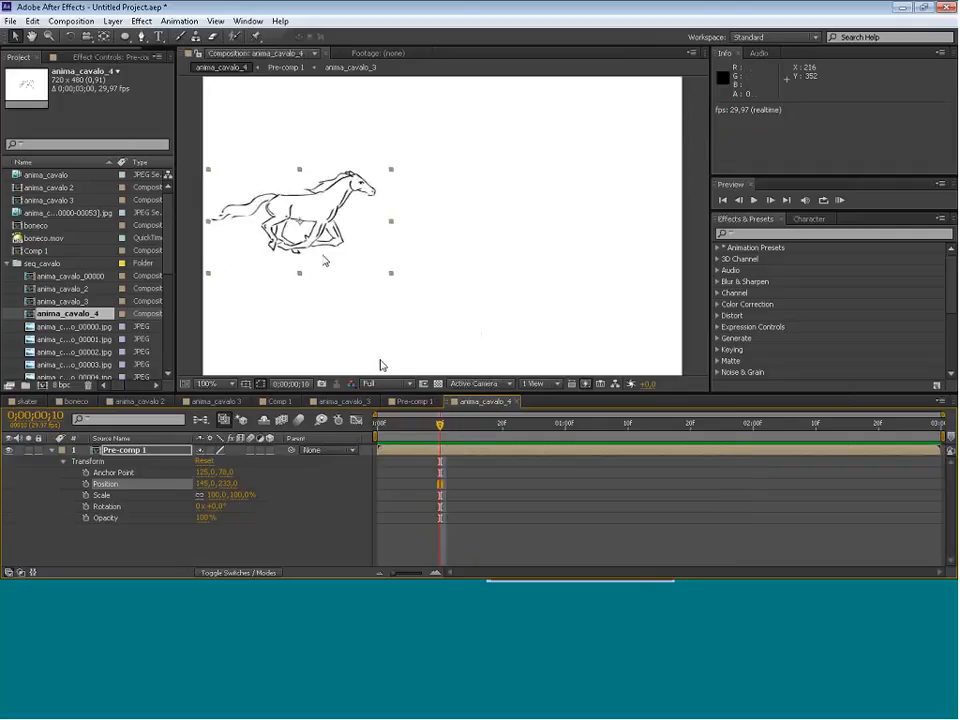
key("Home")
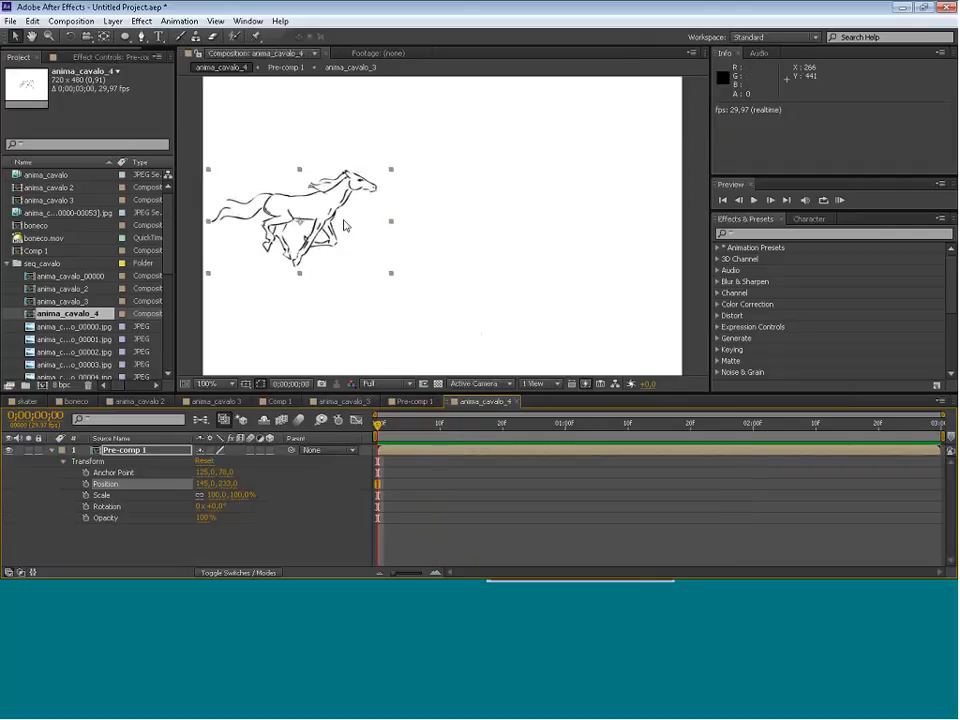
left_click(86, 484)
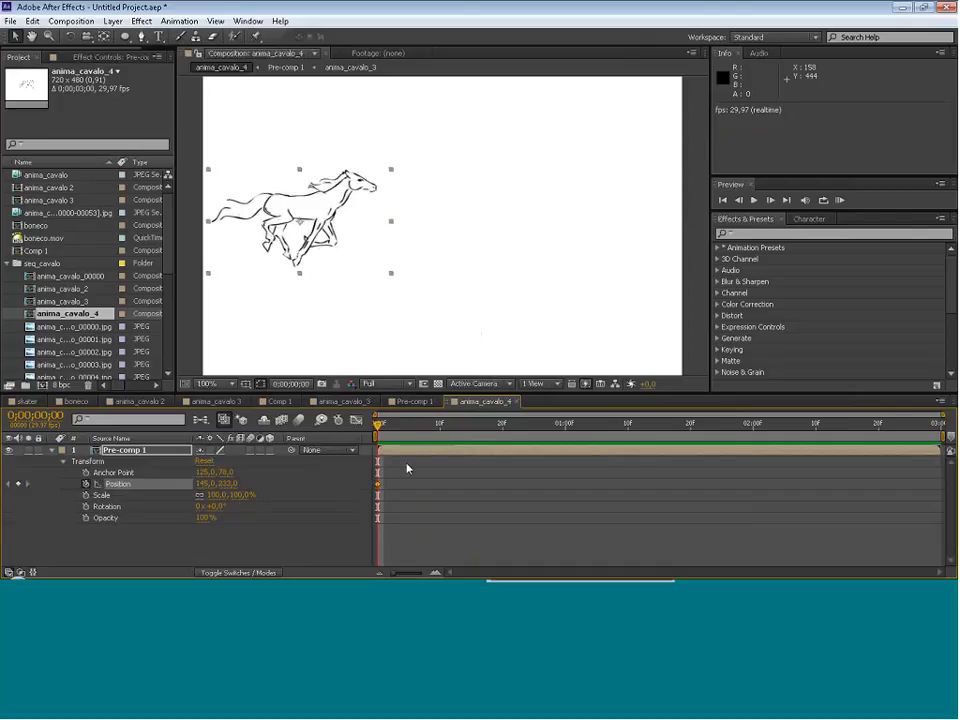
At frame 0;00;02;29, move Pre-comp 1 horizontally to about 591, 233 to keyframe the end of its run.
key("Page_Down")
key("Page_Down")
key("Page_Down")
key("End")
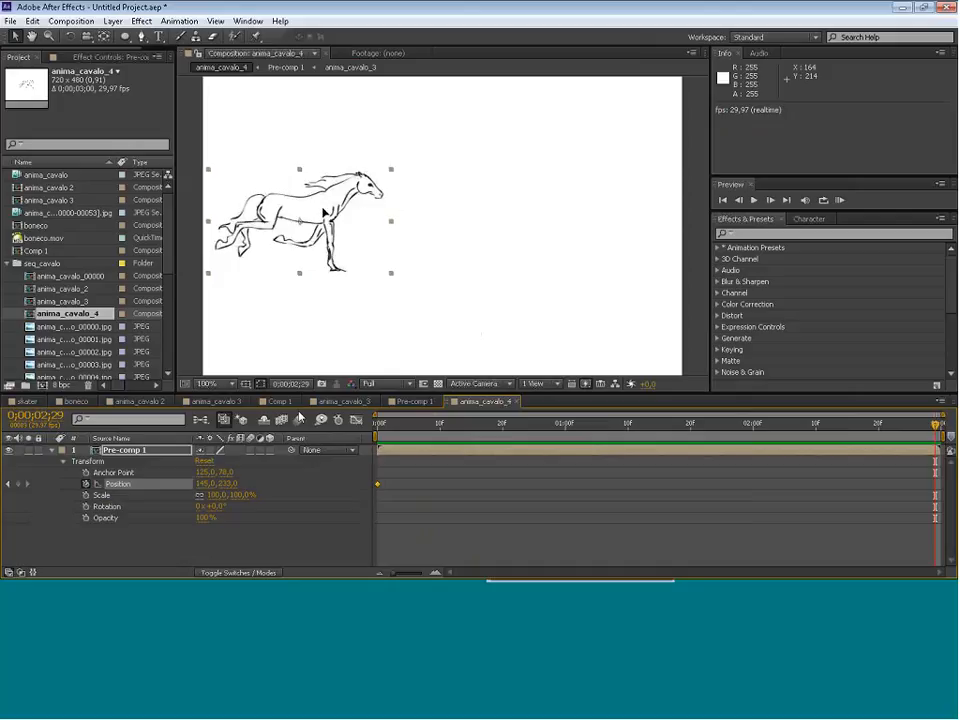
left_click_drag(352, 219, 551, 210)
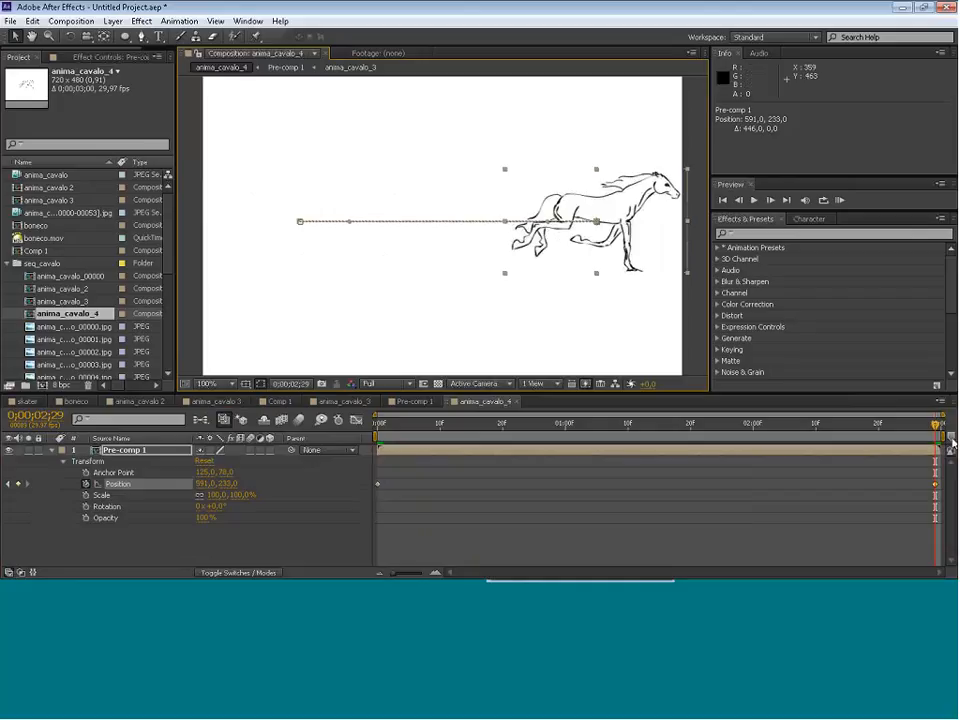
Preview the horse running across anima_cavalo_4 from its first to its last position keyframe.
left_click_drag(720, 418, 368, 433)
key("KP_0")
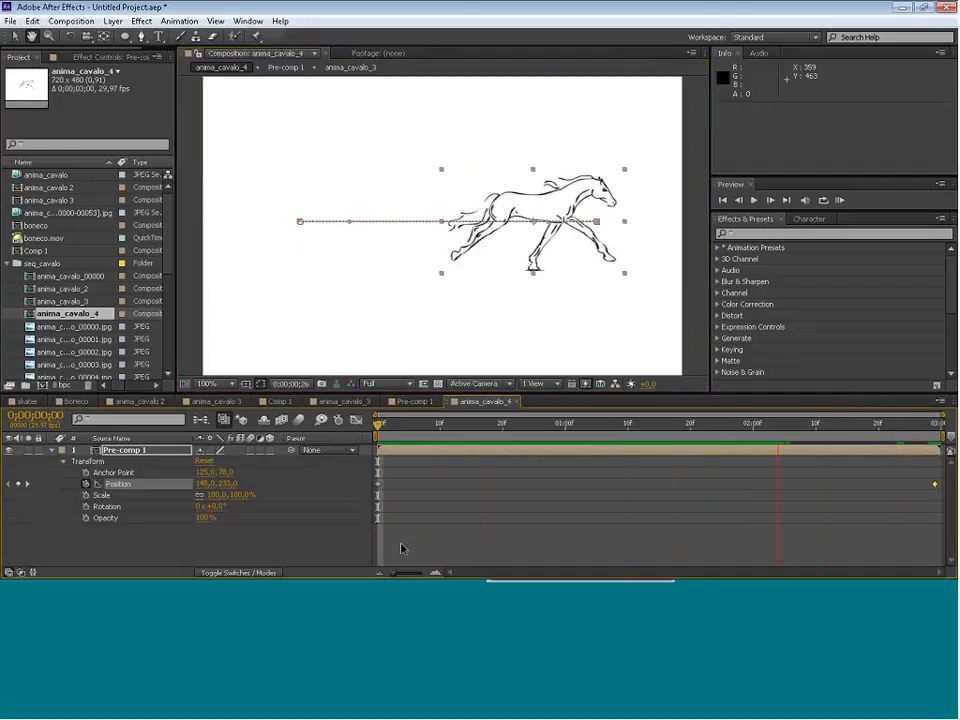
key("space")
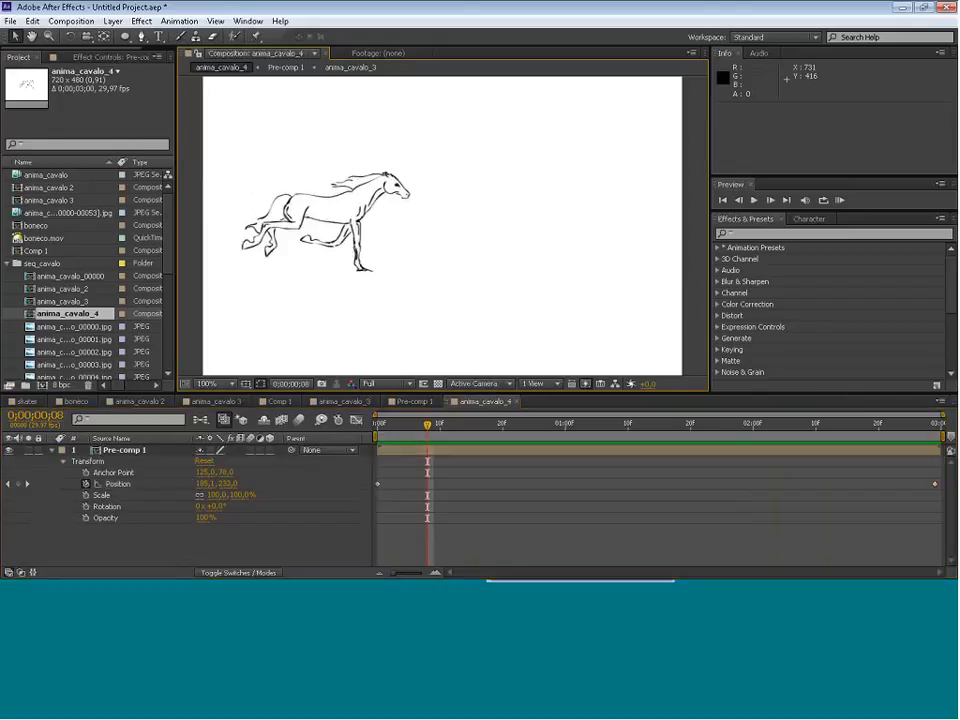
key("KP_0")
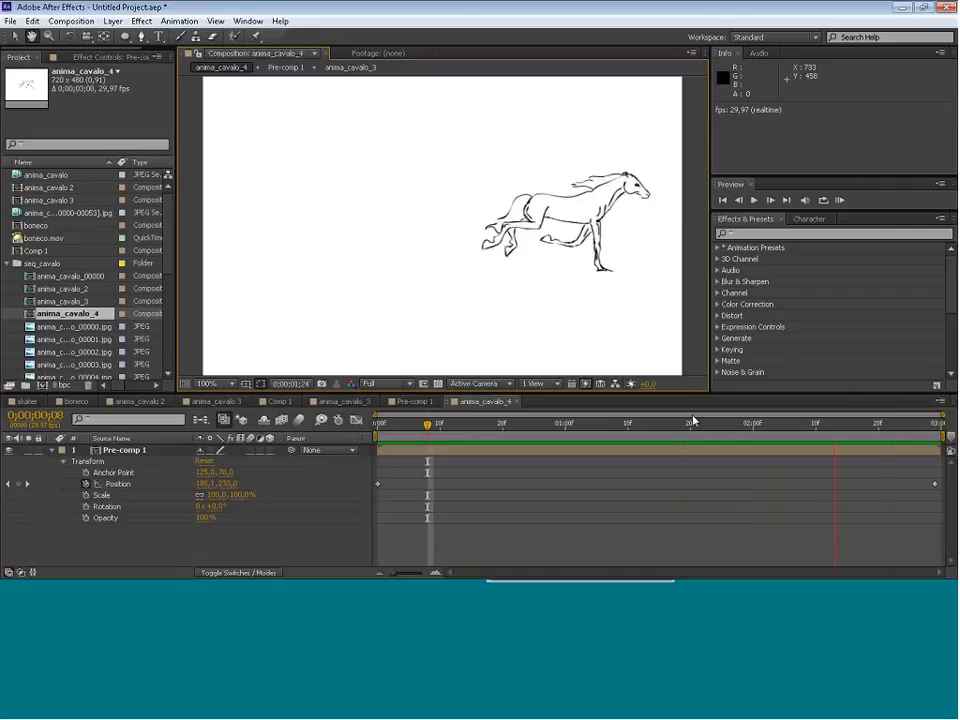
left_click(585, 423)
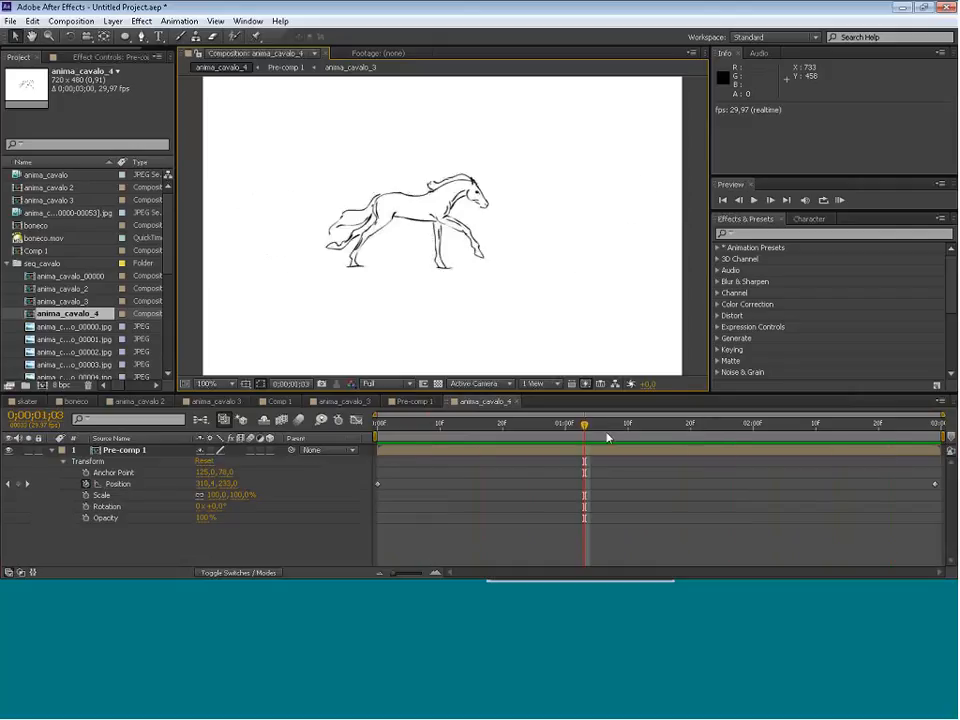
Select both position keyframes of Pre-comp 1 and nudge its whole motion path up by 130 pixels in total.
key("Home")
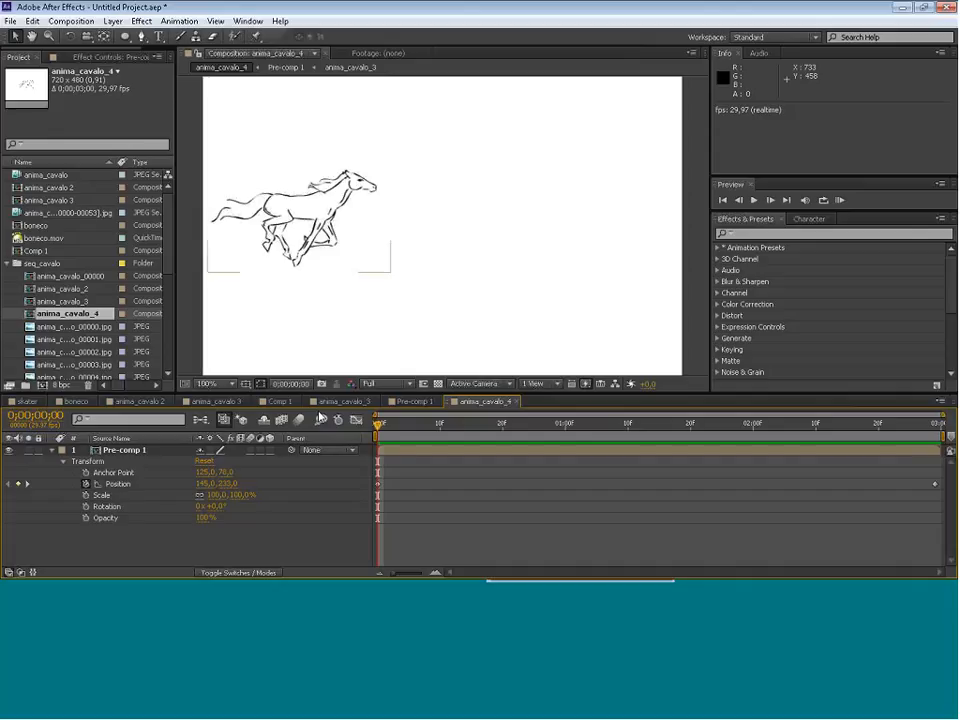
left_click(326, 230)
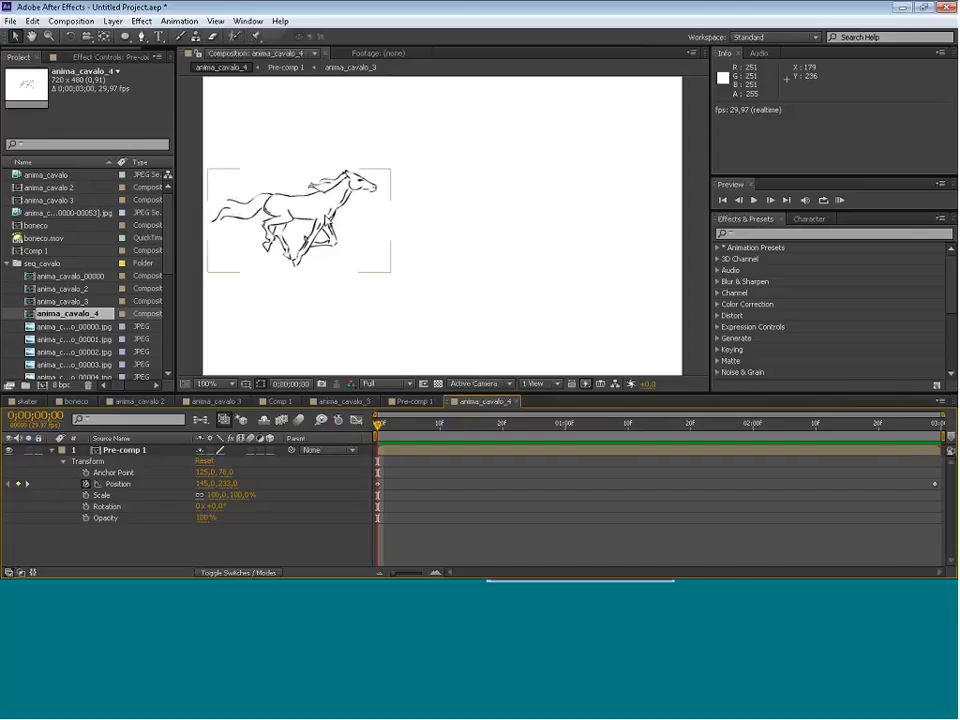
left_click(326, 228)
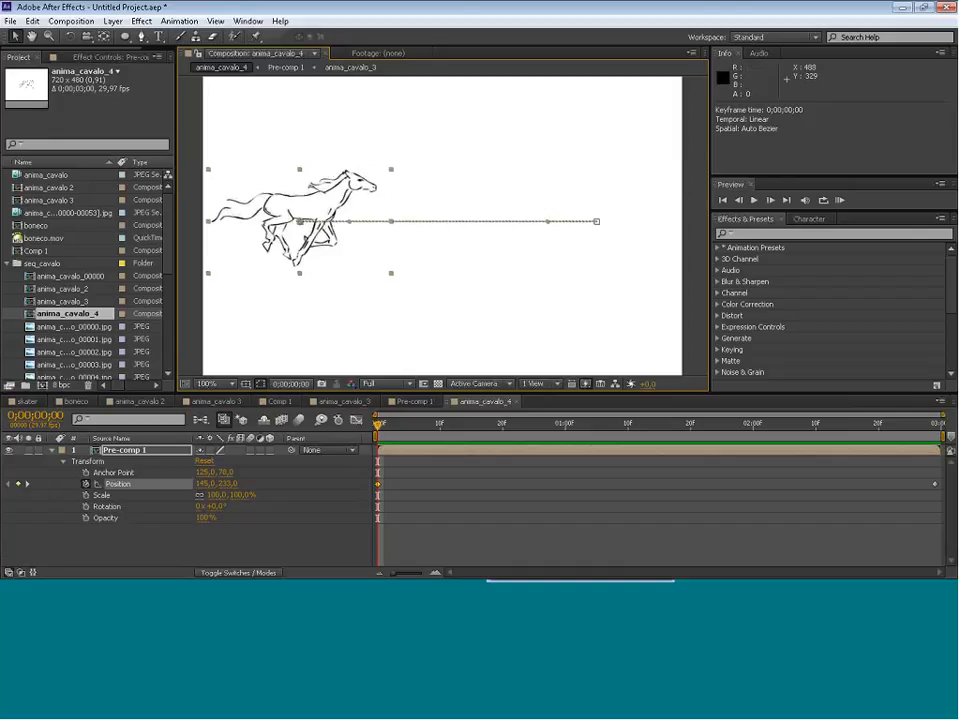
left_click(56, 452)
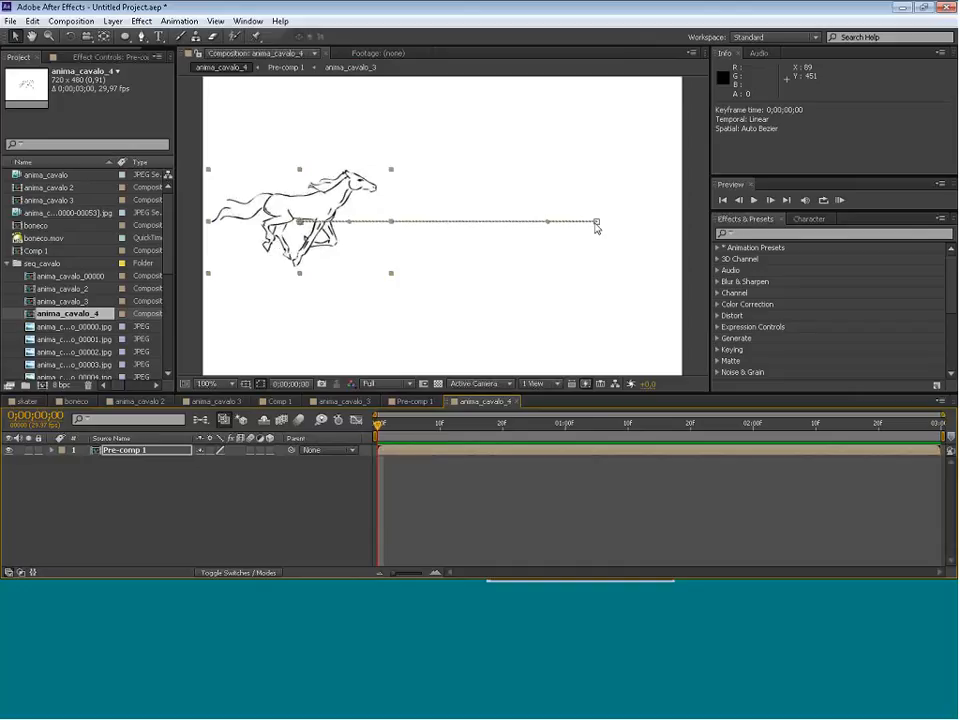
key("shift+Up")
key("shift+Up")
key("shift+Up")
key("shift+Up")
key("shift+Up")
key("shift+Up")
key("shift+Up")
key("shift+Up")
key("shift+Up")
key("shift+Up")
key("shift+Up")
key("shift+Up")
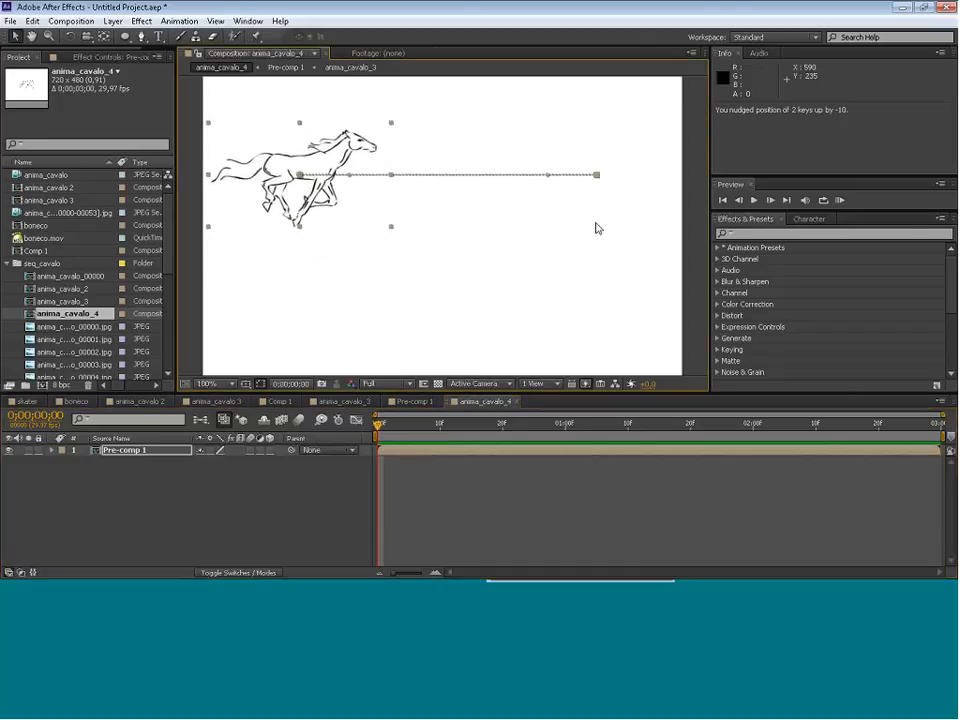
key("shift+Up")
key("shift+Up")
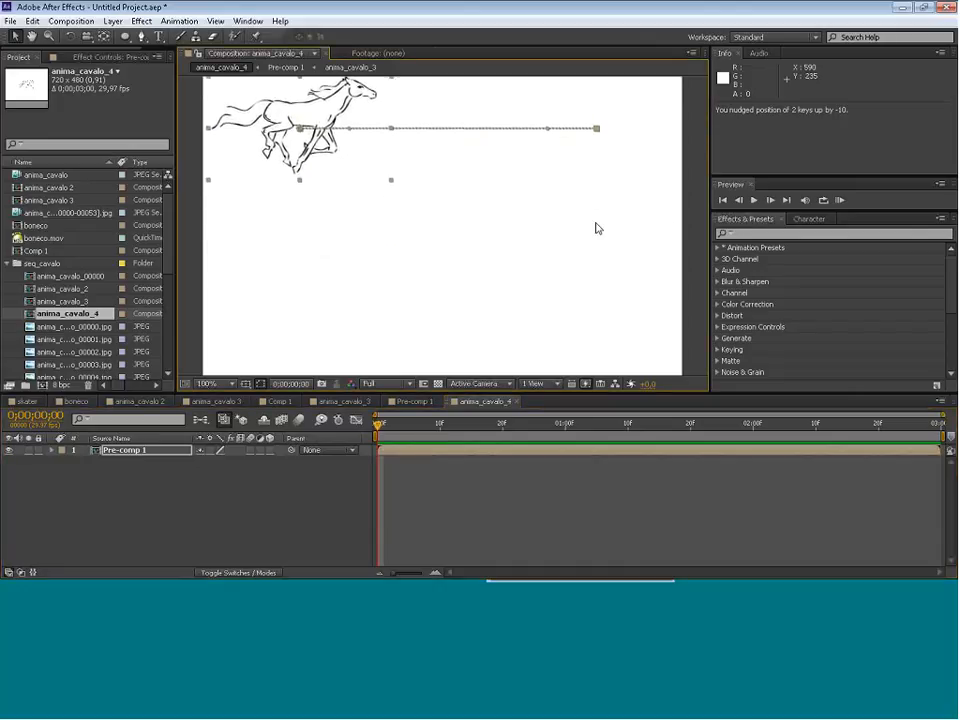
key("shift+Down")
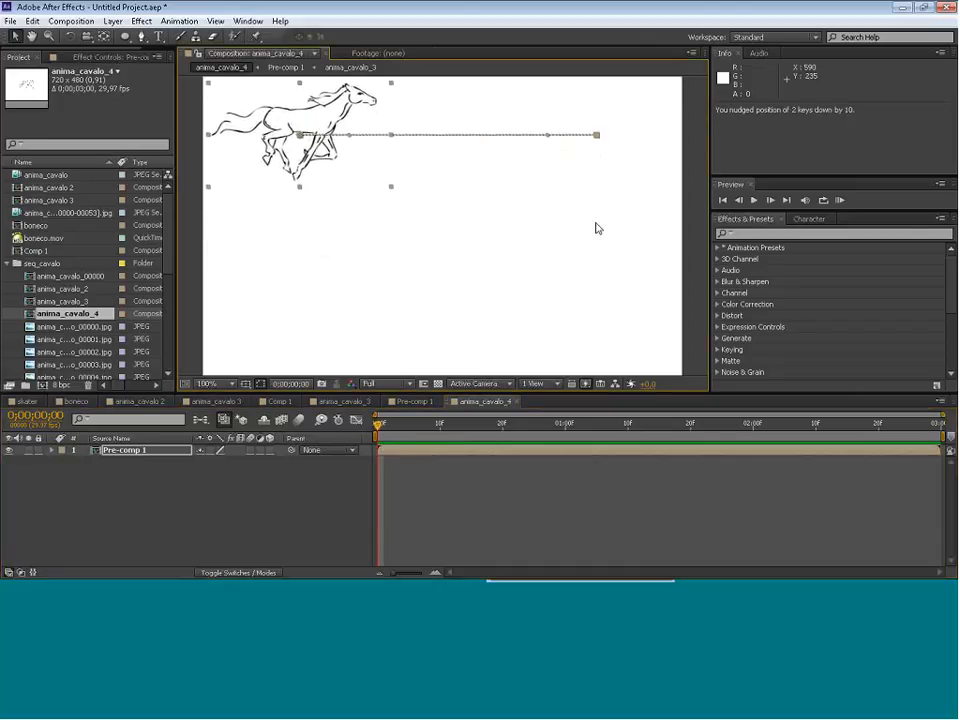
Duplicate the Pre-comp 1 layer and try nudging the copy down at the first frame to about 145, 133.
left_click(126, 457)
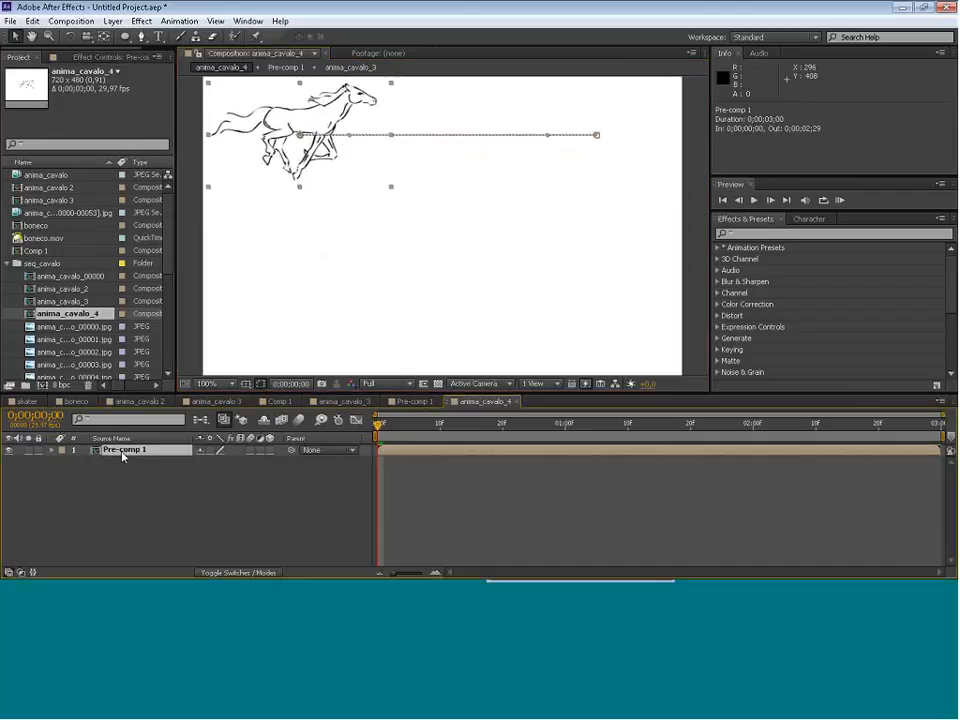
key("ctrl+d")
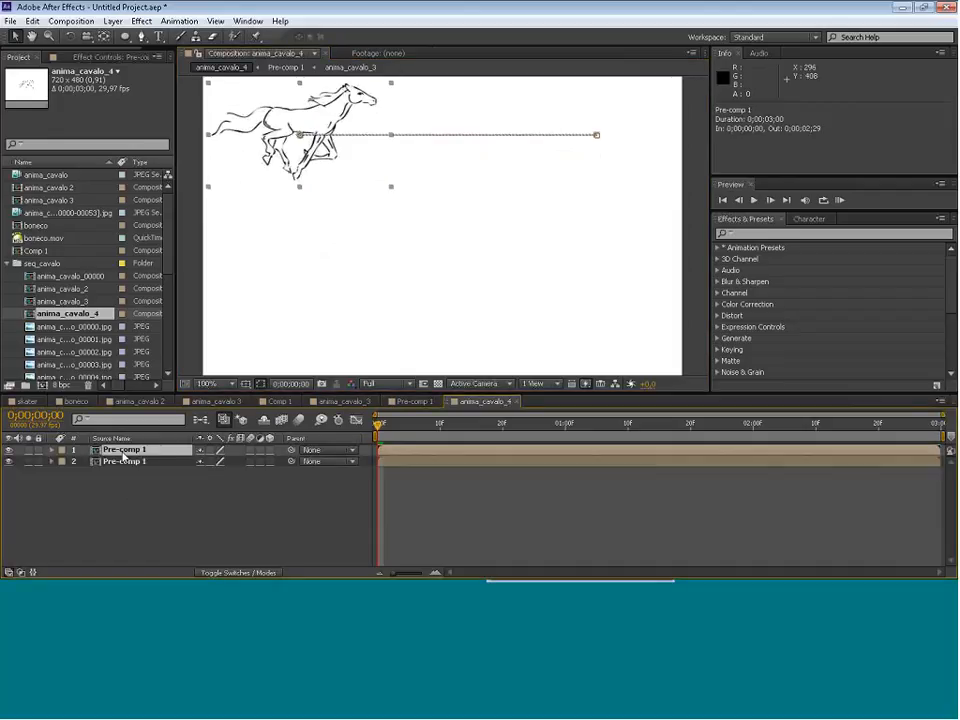
key("Down")
key("Down")
key("Down")
key("Down")
key("Down")
key("Down")
key("Down")
key("Down")
key("Down")
key("Down")
key("Down")
key("Down")
key("Down")
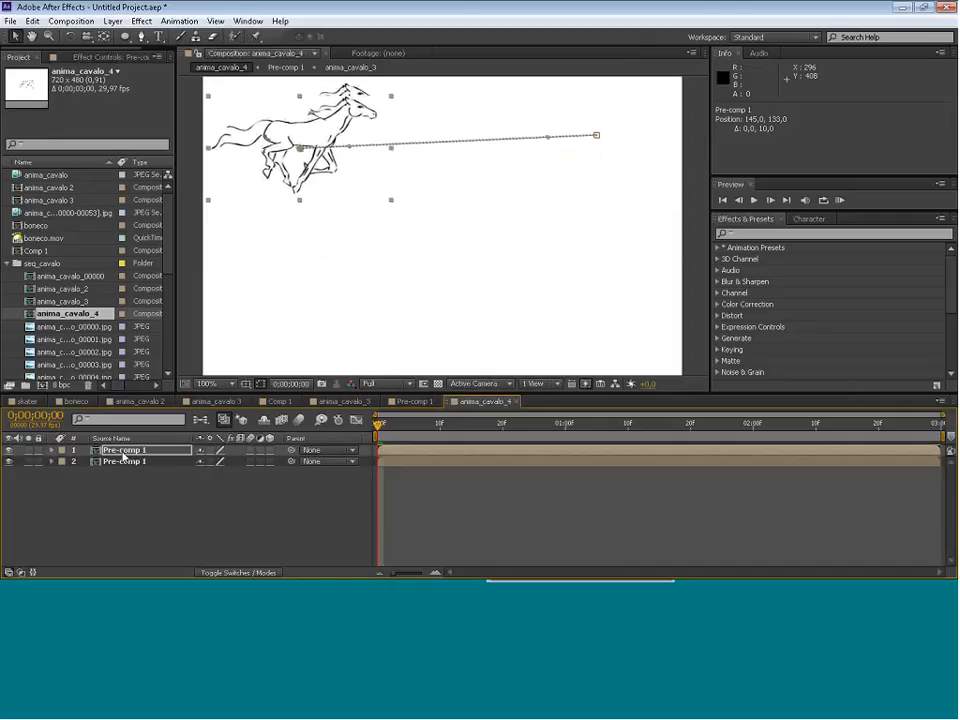
Undo the downward nudges of the copy and the duplication of Pre-comp 1.
key("ctrl+z")
key("ctrl+z")
key("ctrl+z")
key("ctrl+z")
key("ctrl+z")
key("ctrl+z")
key("ctrl+z")
key("ctrl+z")
key("ctrl+z")
key("ctrl+z")
key("ctrl+z")
key("ctrl+z")
key("ctrl+z")
key("ctrl+z")
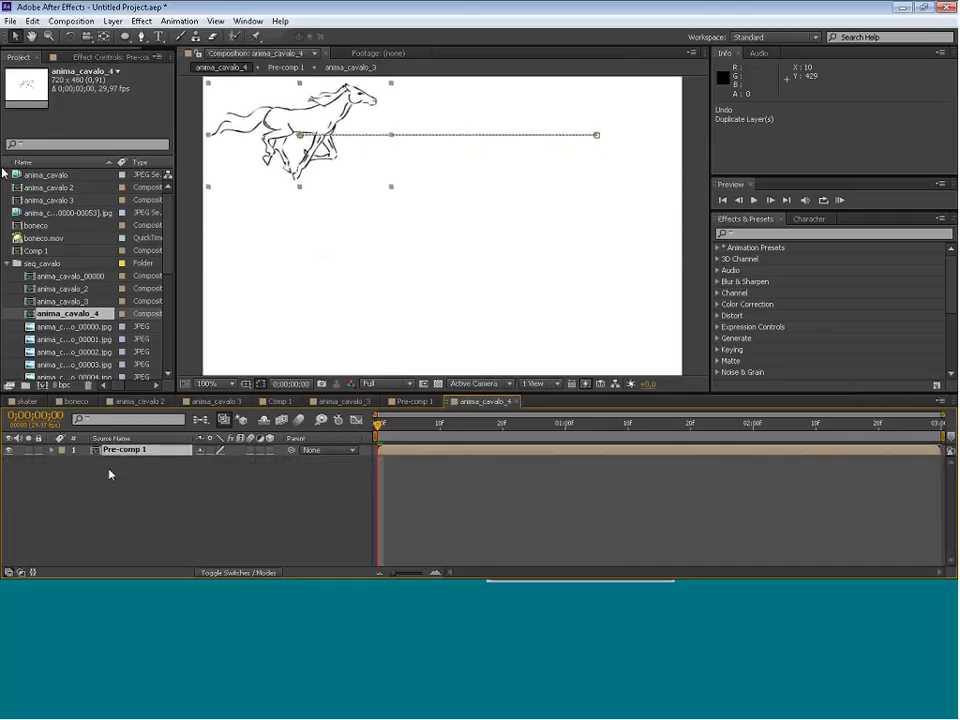
Redo the Pre-comp 1 duplication and place the copy's path from about 128, 255 to about 591, 254.
left_click(32, 21)
key("Escape")
key("ctrl+shift+z")
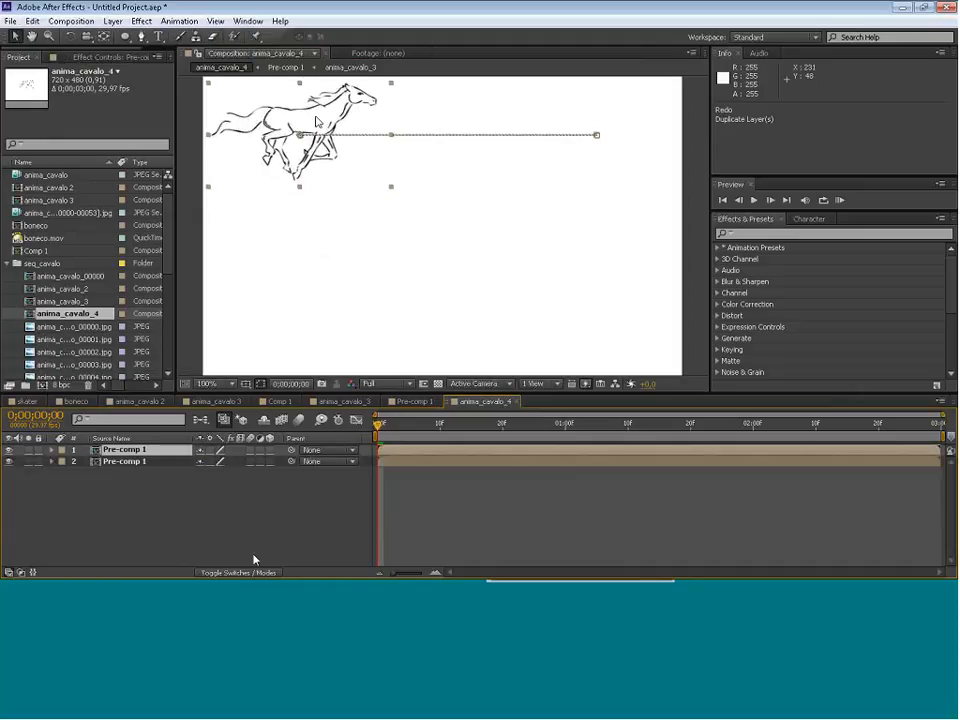
left_click_drag(316, 121, 305, 221)
key("Tab")
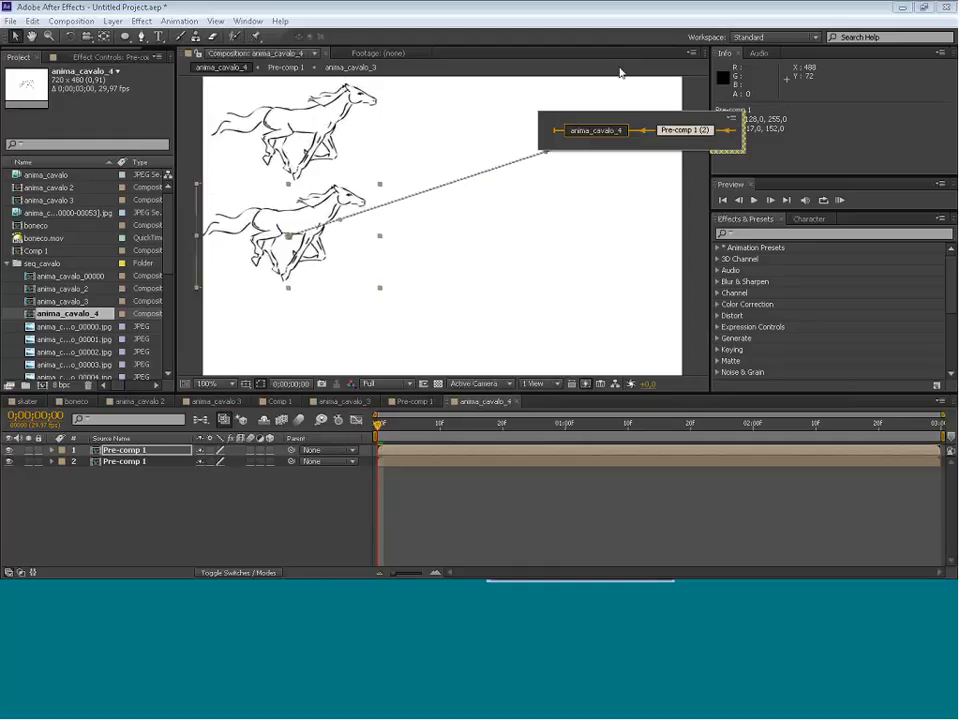
left_click(665, 172)
left_click_drag(598, 137, 614, 241)
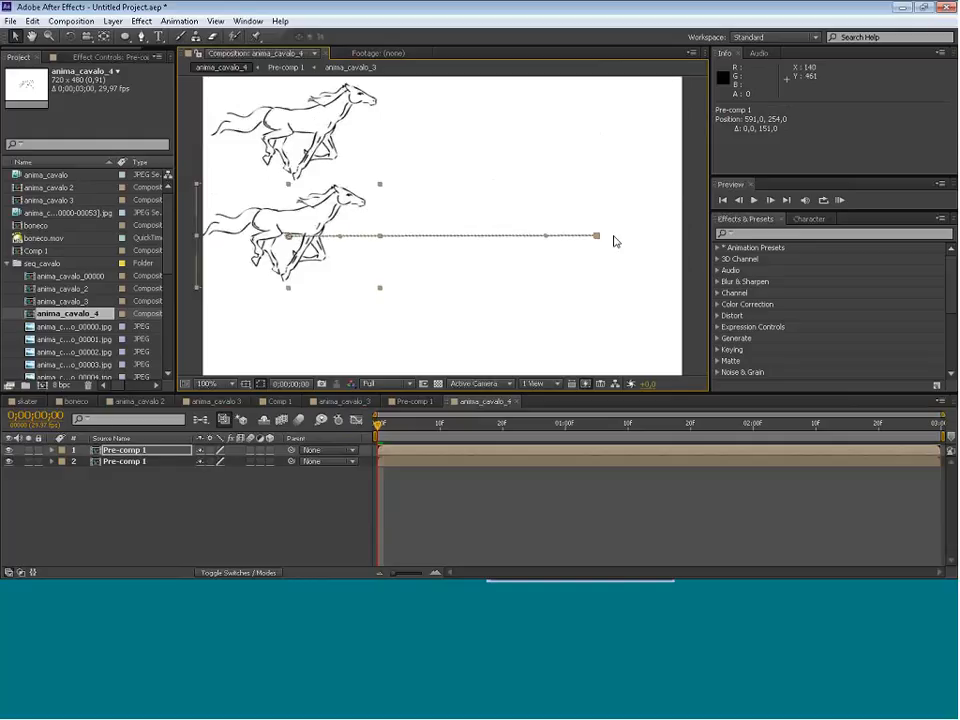
Duplicate the top Pre-comp 1 layer and place the new copy's path from about 143, 415 to about 591, 419.
left_click(125, 451)
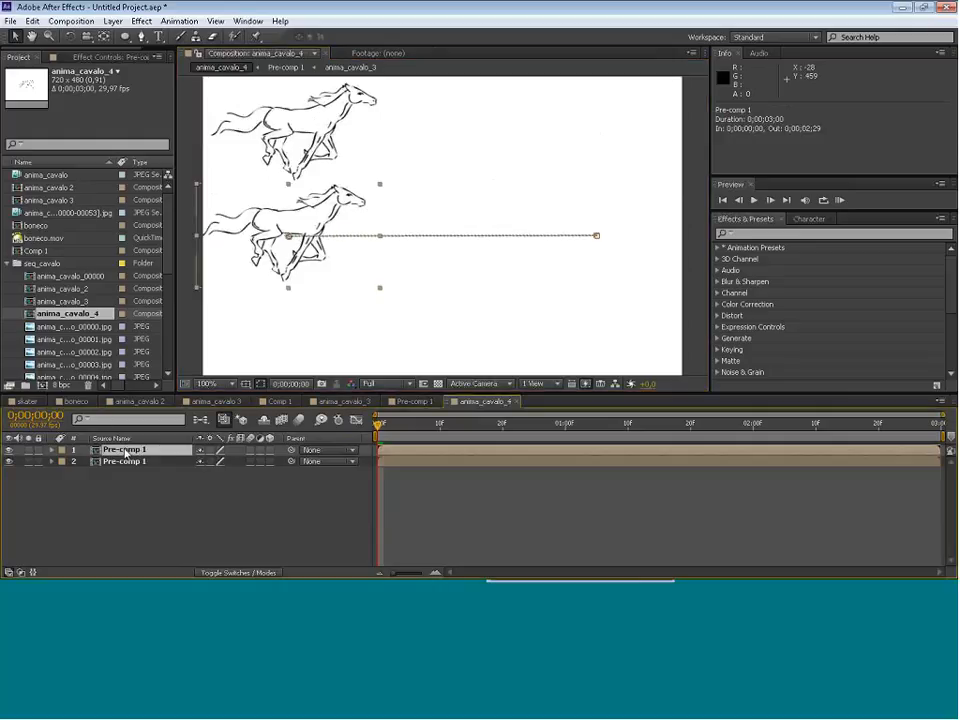
key("ctrl+d")
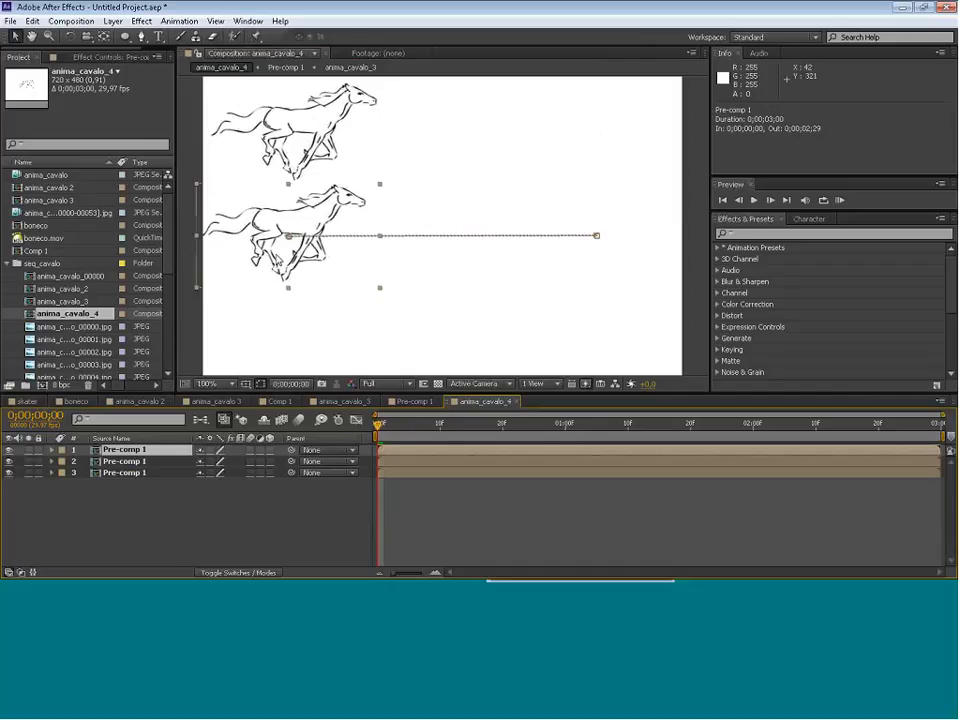
left_click_drag(311, 224, 324, 334)
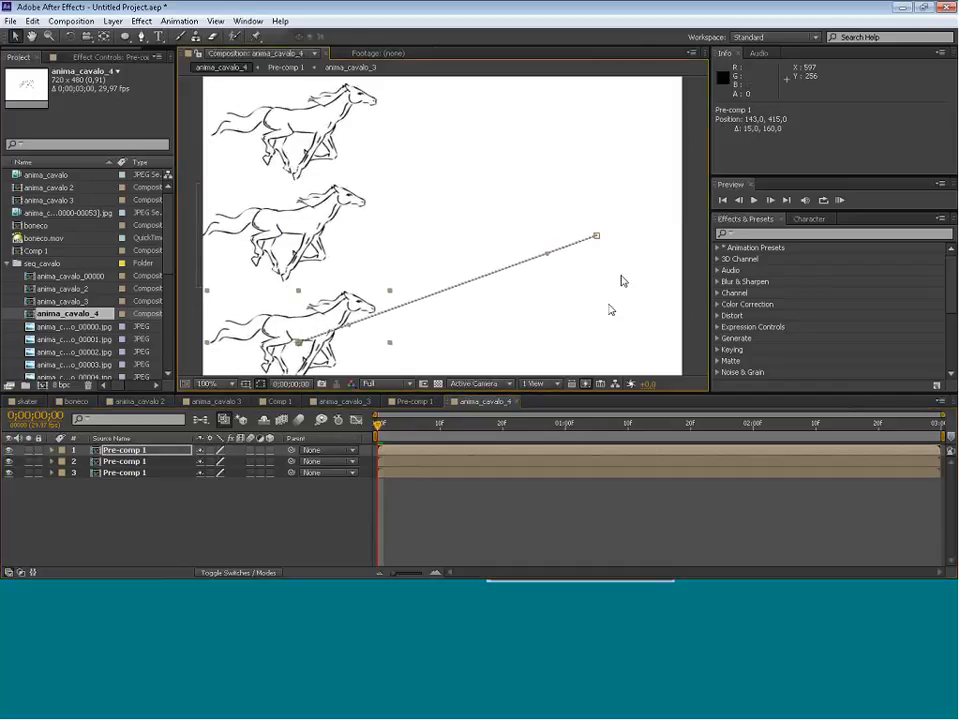
left_click_drag(597, 236, 610, 355)
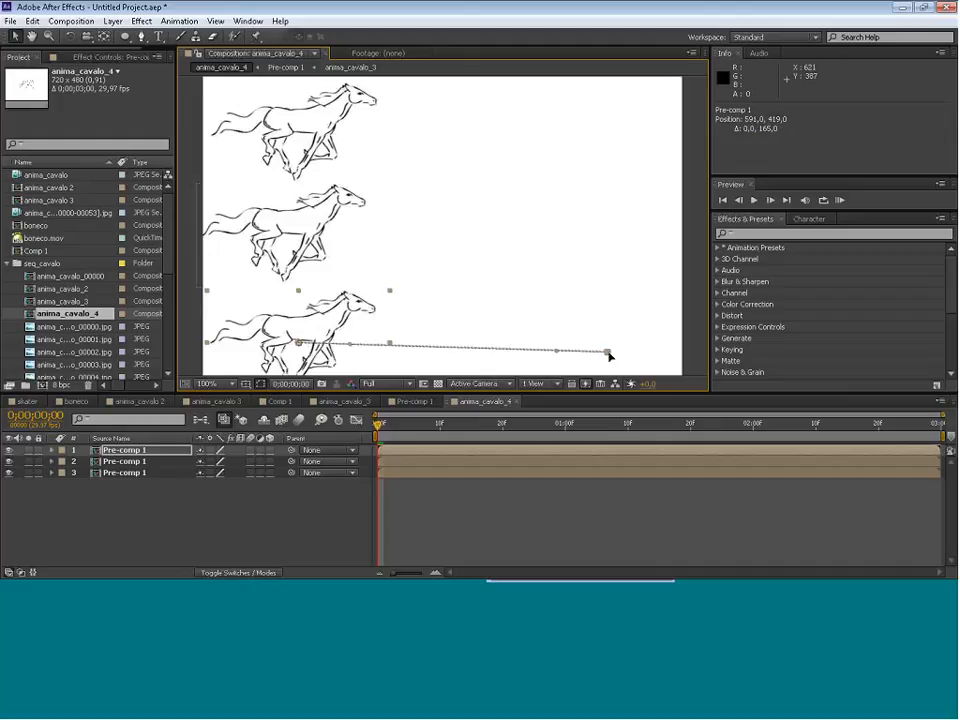
View the whole composition at 50% and select all three Pre-comp 1 layers to compare their motion paths.
key("F2")
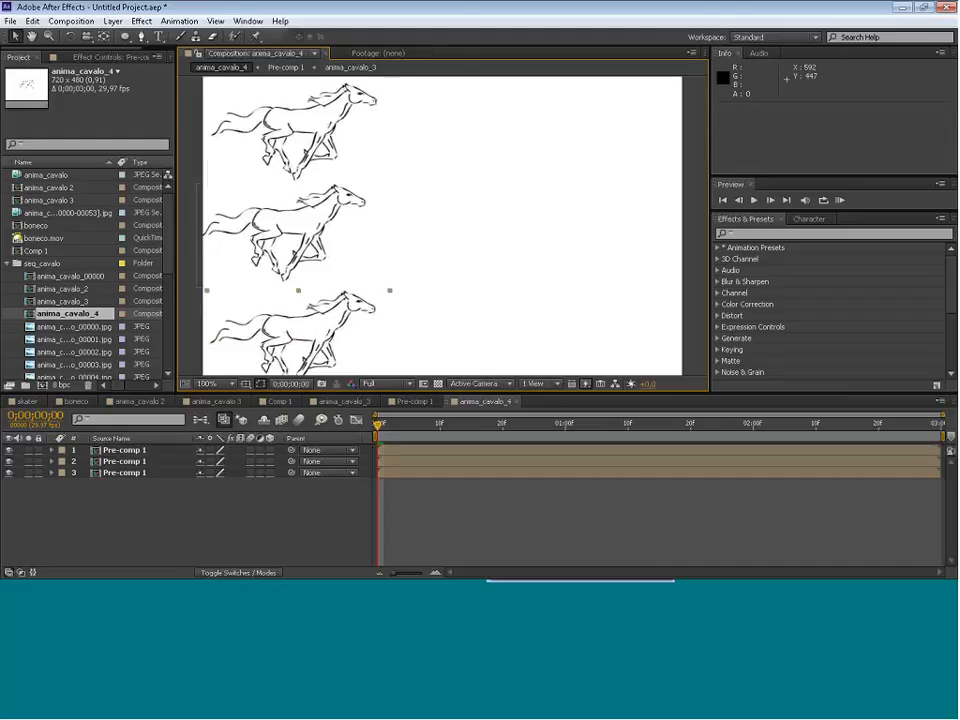
key("comma")
key("comma")
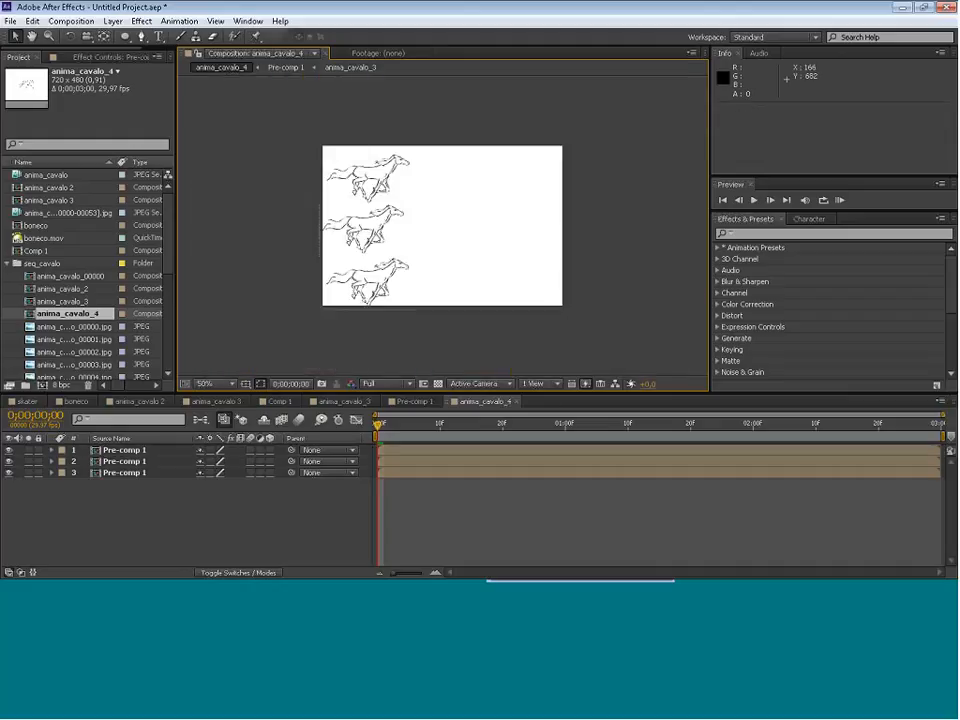
left_click_drag(298, 133, 645, 394)
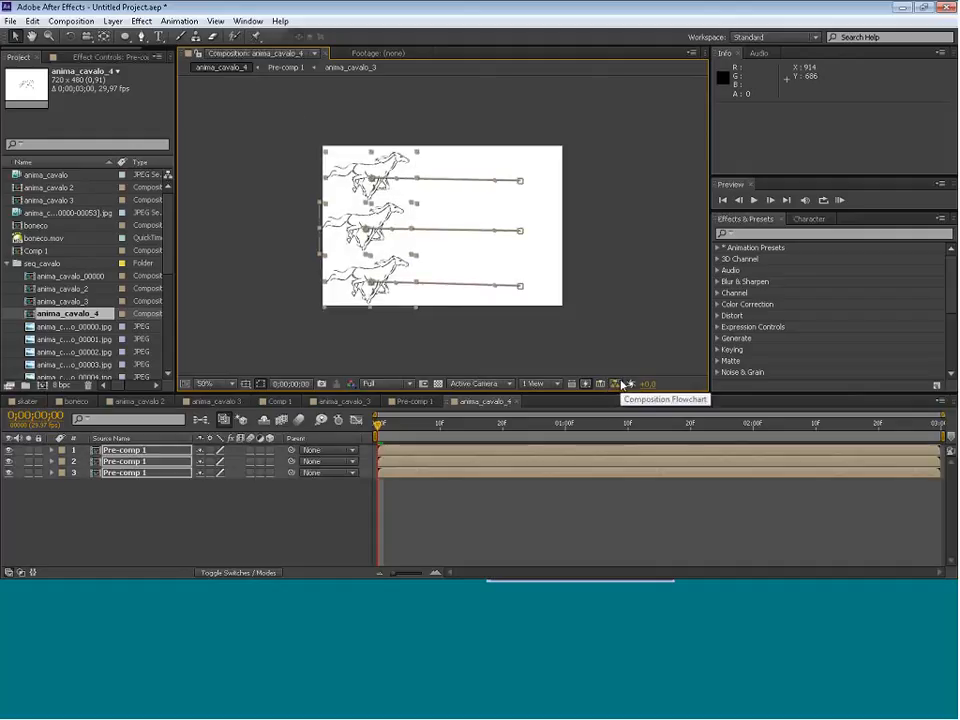
left_click(602, 324)
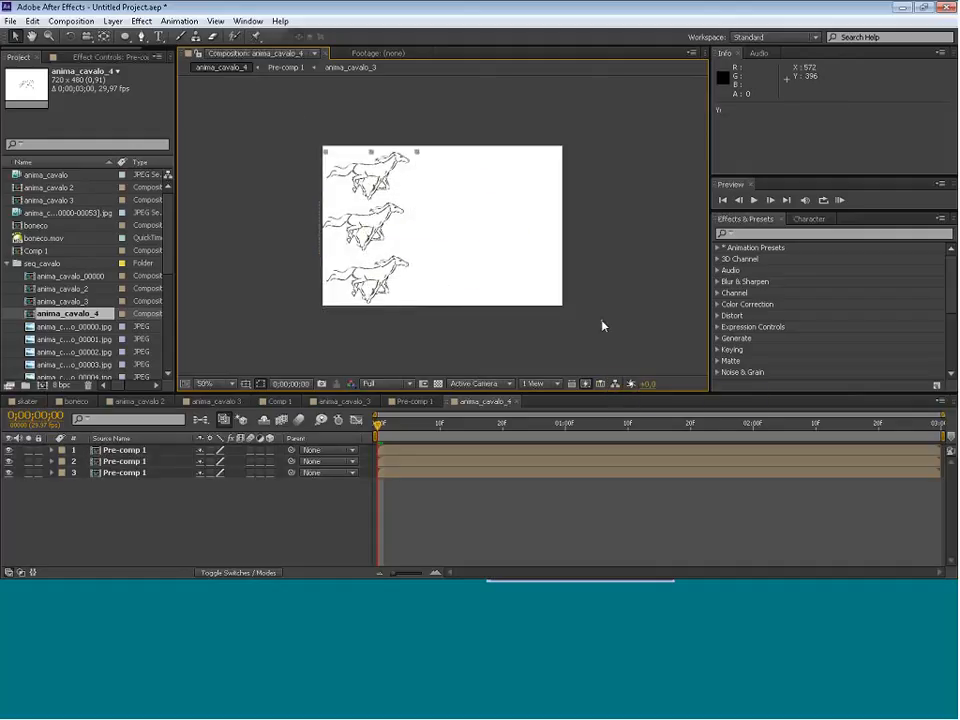
Level the three horses' motion paths, ending the bottom path at 591, 409 and the top path at 591, 95, and preview the run.
left_click(513, 284)
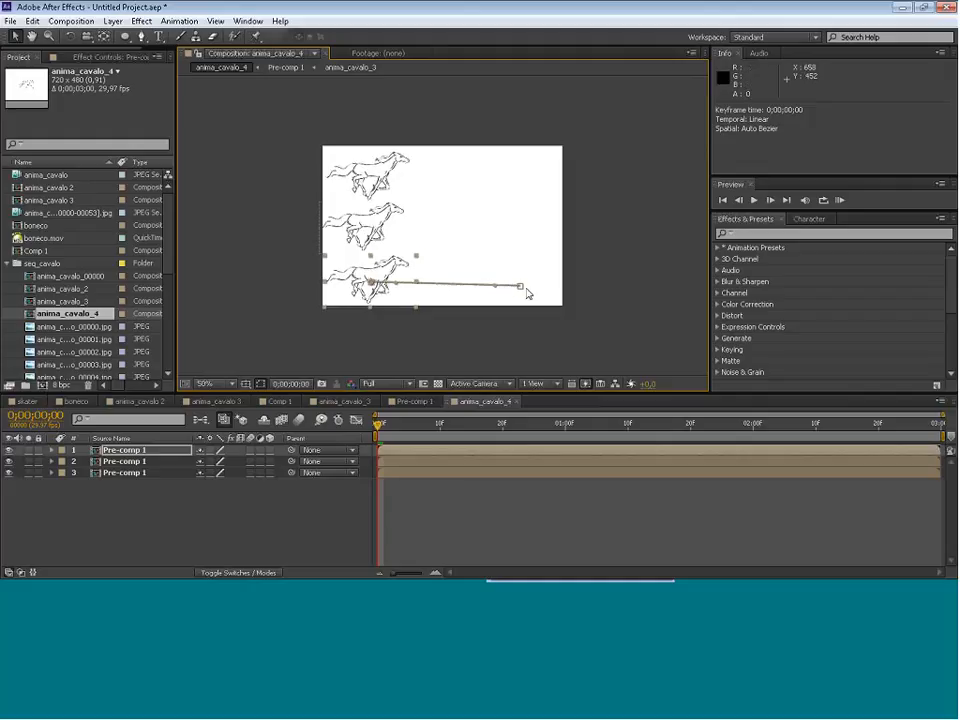
left_click_drag(521, 288, 519, 284)
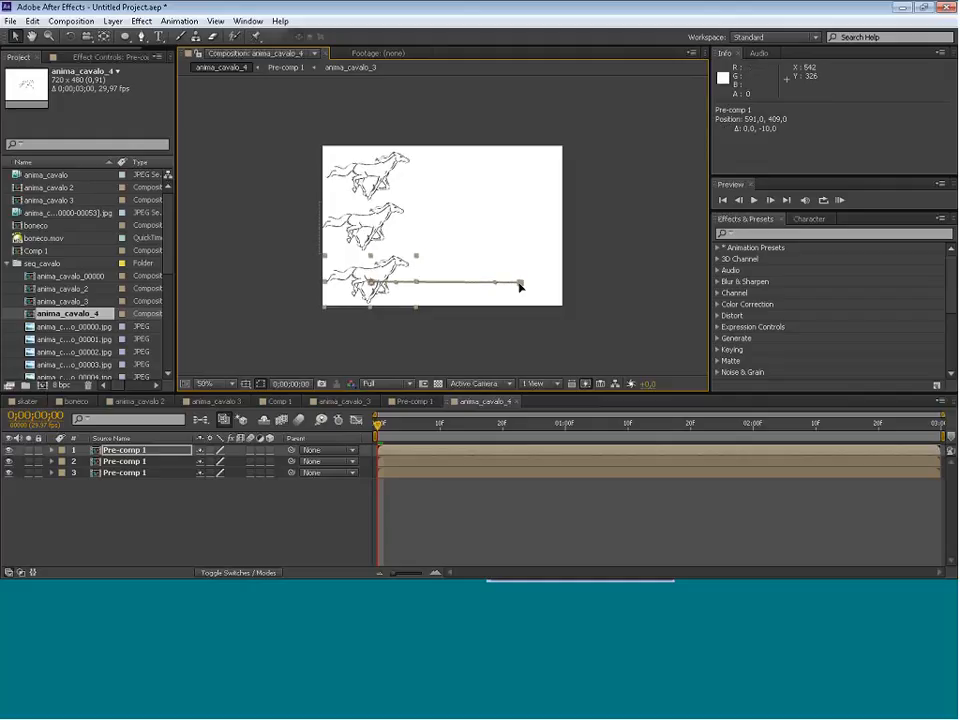
left_click(362, 226)
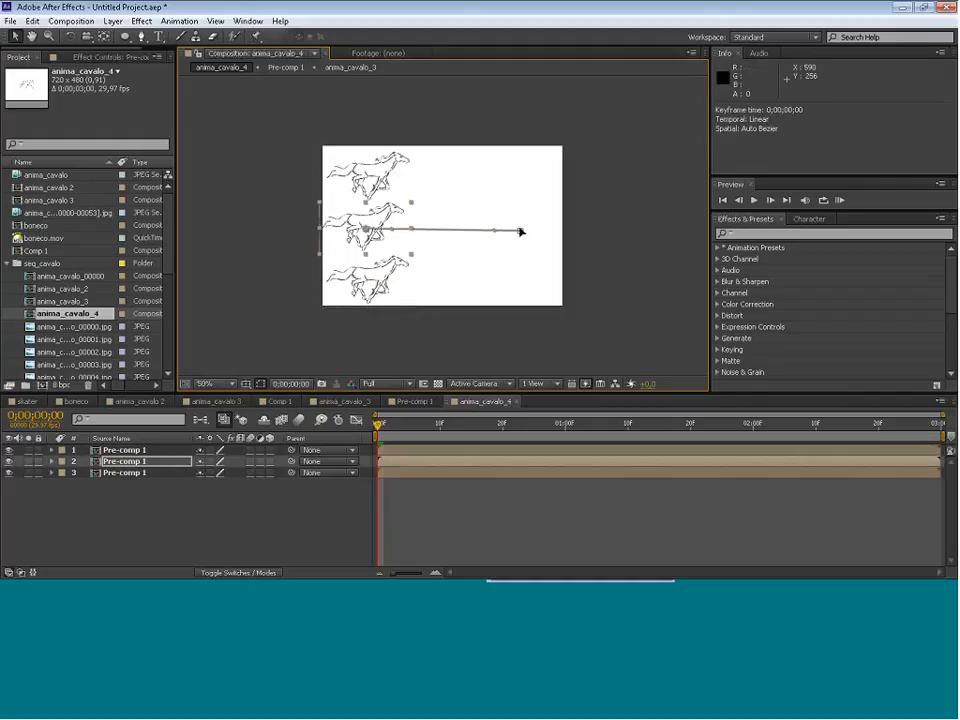
left_click_drag(520, 232, 522, 184)
key("ctrl+Down")
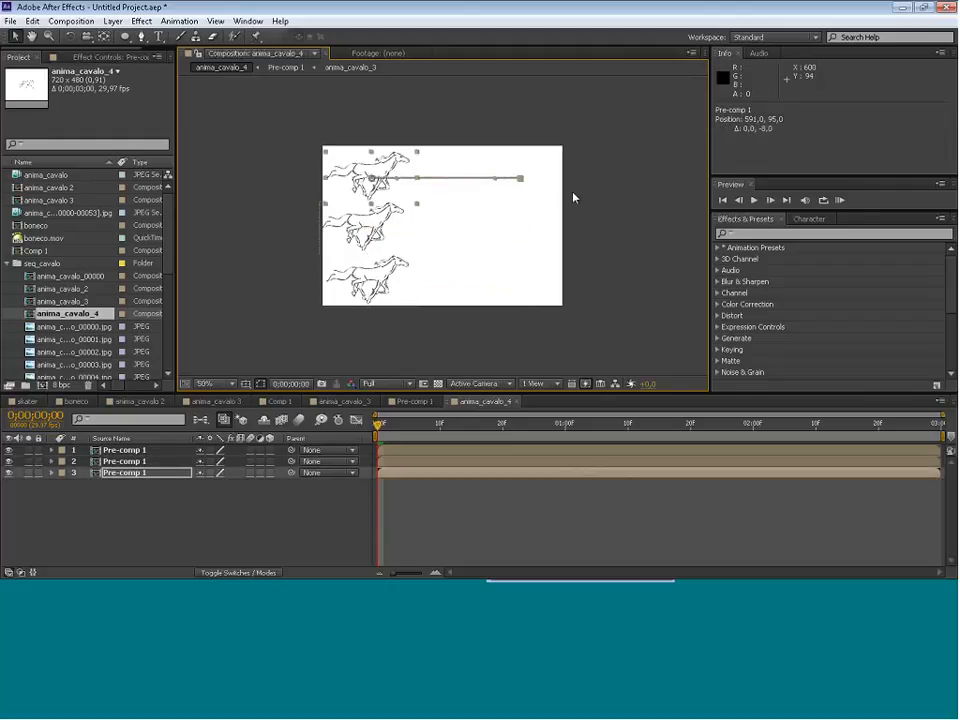
left_click(598, 205)
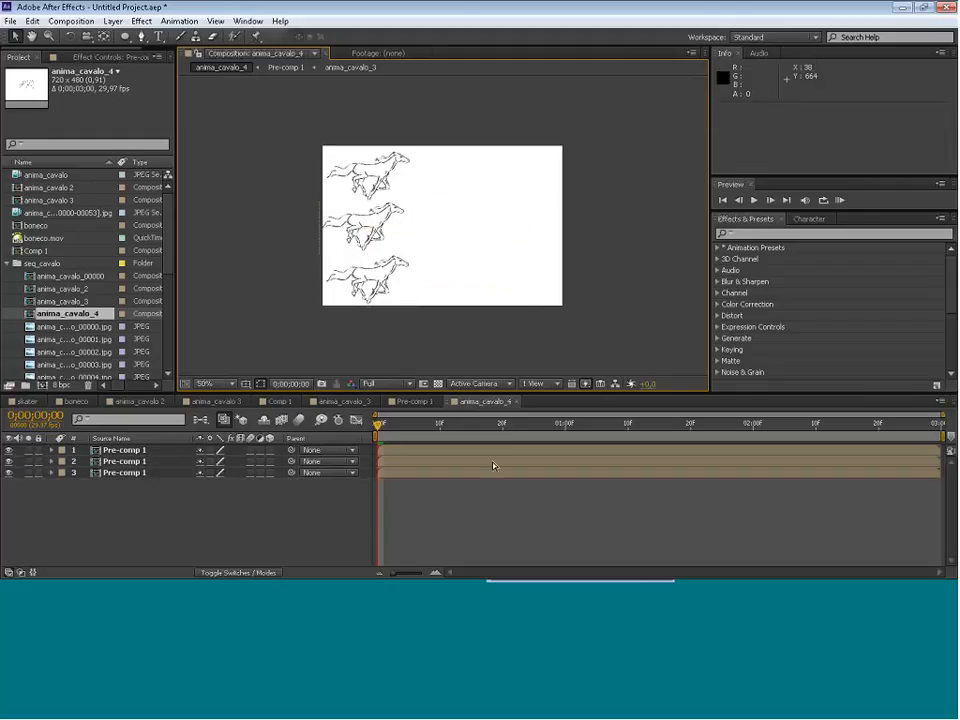
key("space")
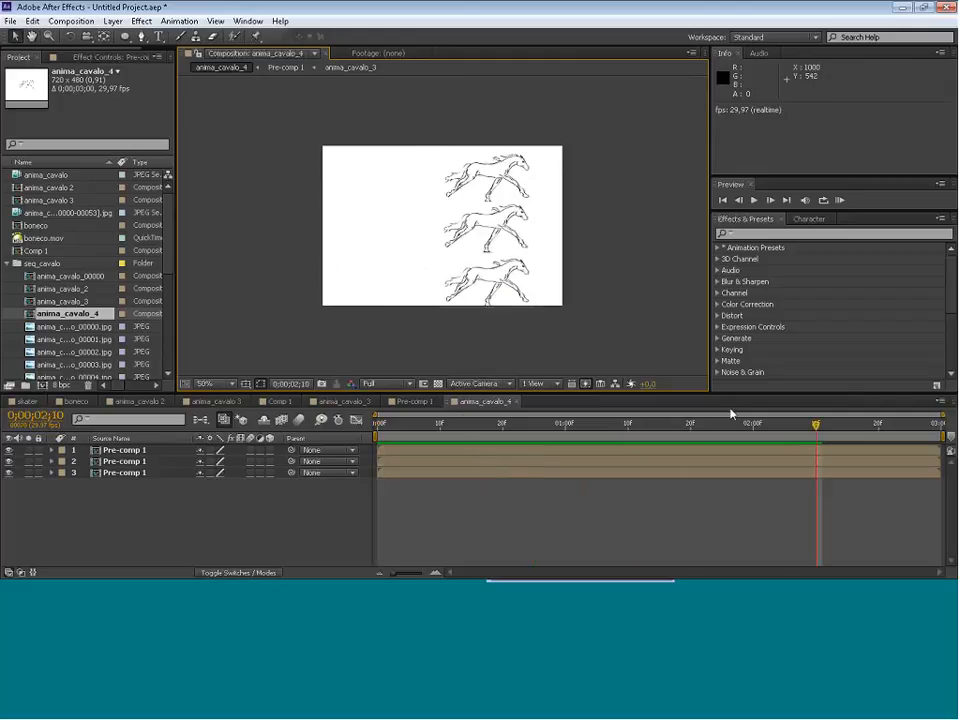
left_click_drag(731, 413, 377, 425)
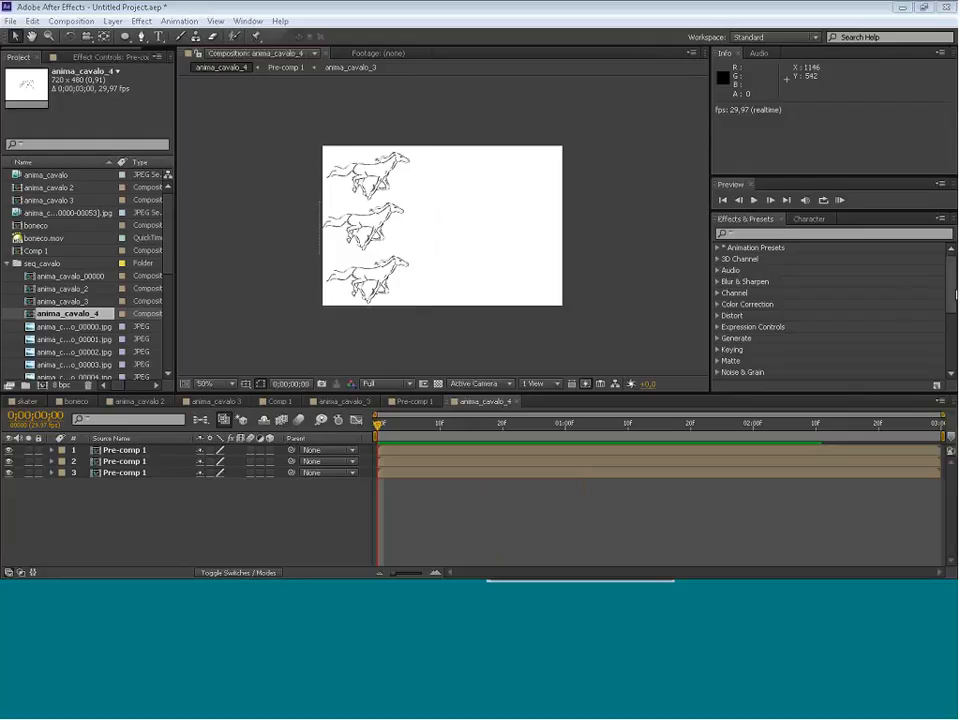
Apply the Tint effect from Color Correction to the bottom horse.
left_click(718, 305)
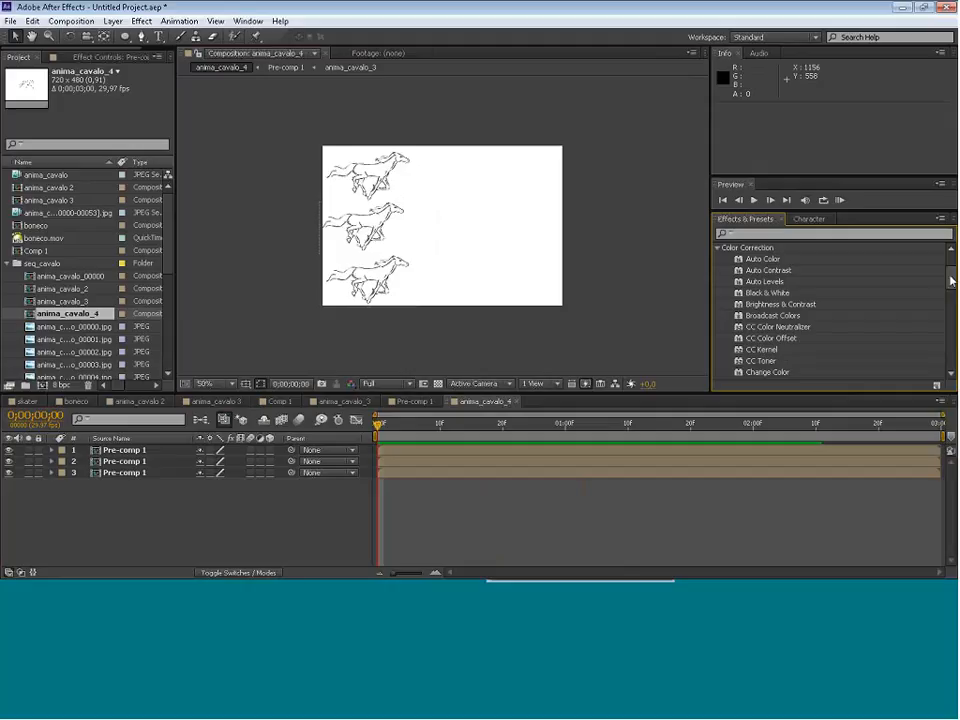
left_click_drag(951, 284, 950, 330)
left_click(748, 353)
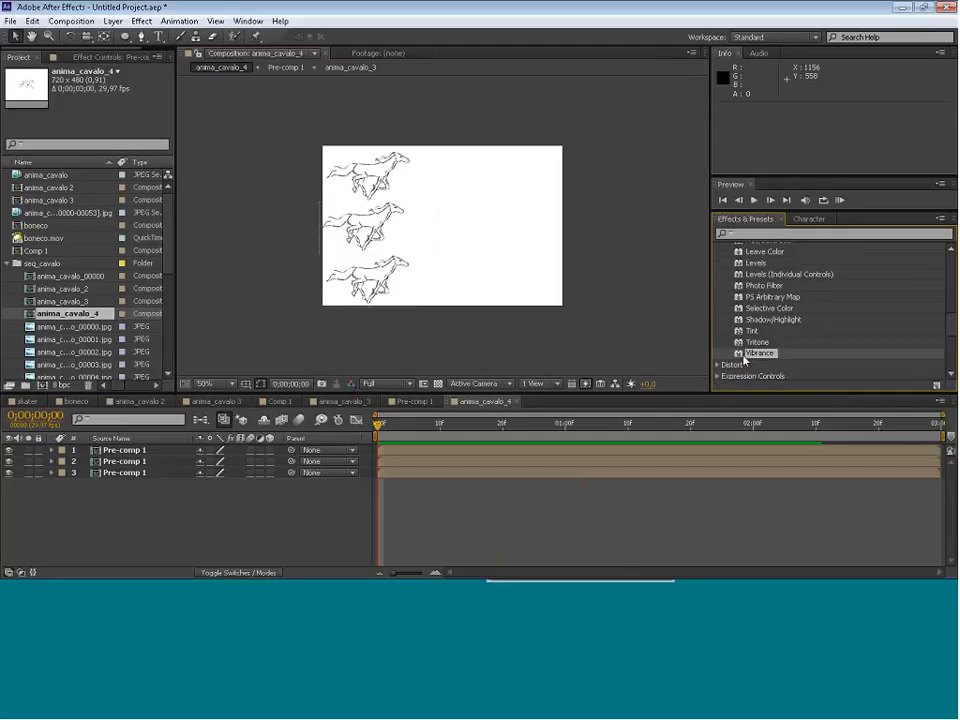
left_click(744, 333)
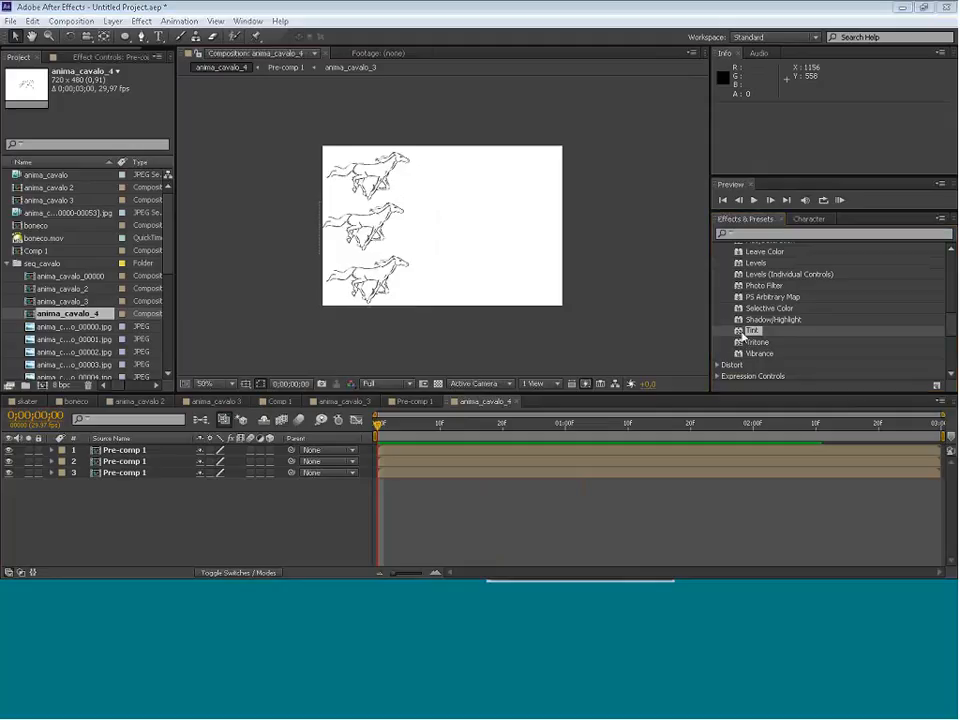
left_click_drag(744, 333, 383, 317)
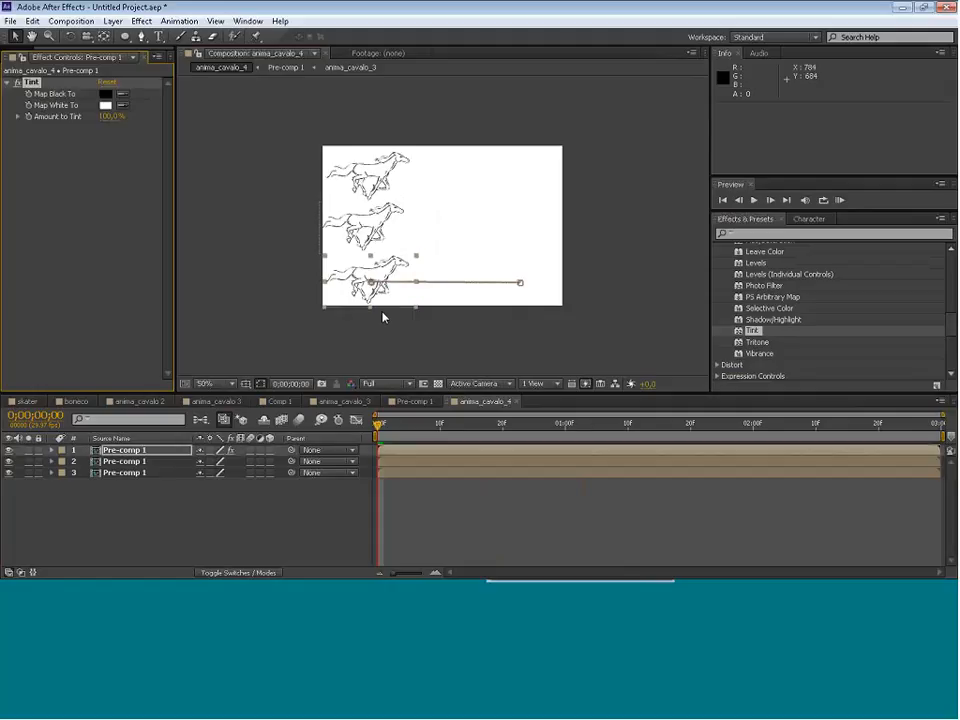
Set the bottom horse's Map Black To colour to red FF0000.
left_click(105, 93)
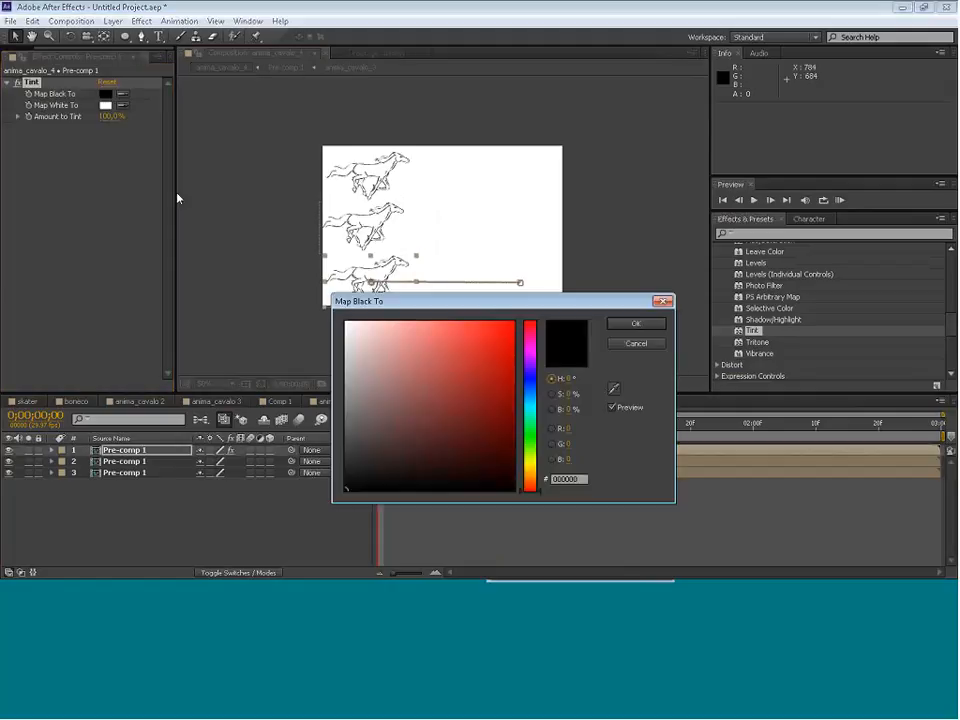
left_click(424, 399)
left_click_drag(424, 399, 551, 265)
left_click(648, 329)
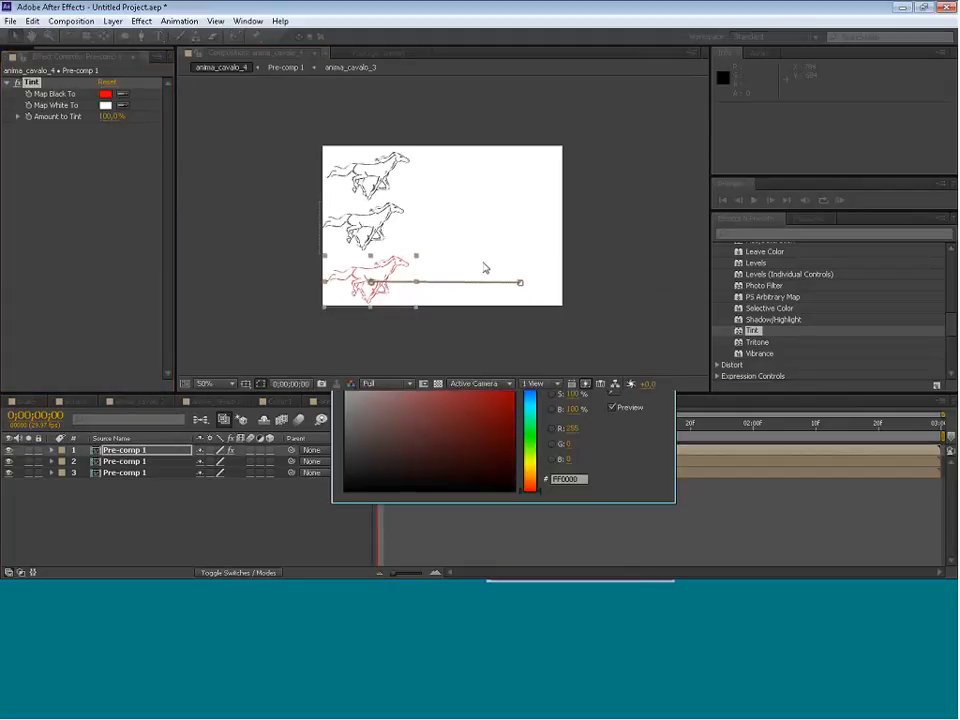
Apply Tint to the top horse and map its black to a medium-dark green.
key("ctrl+Down")
key("ctrl+Down")
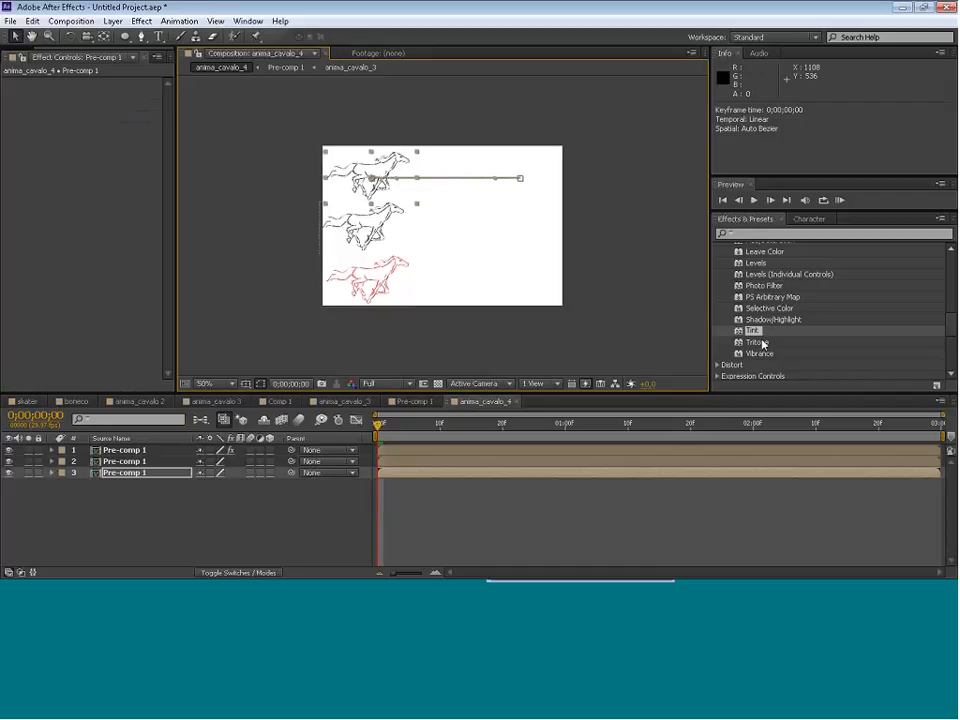
left_click_drag(751, 331, 363, 261)
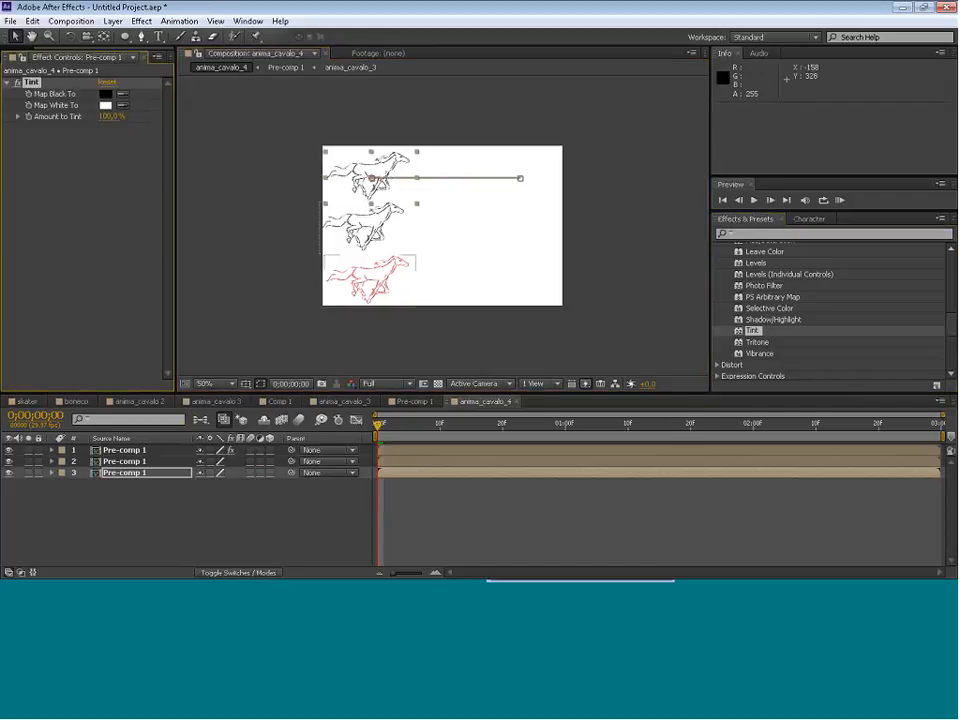
left_click(105, 93)
left_click(529, 428)
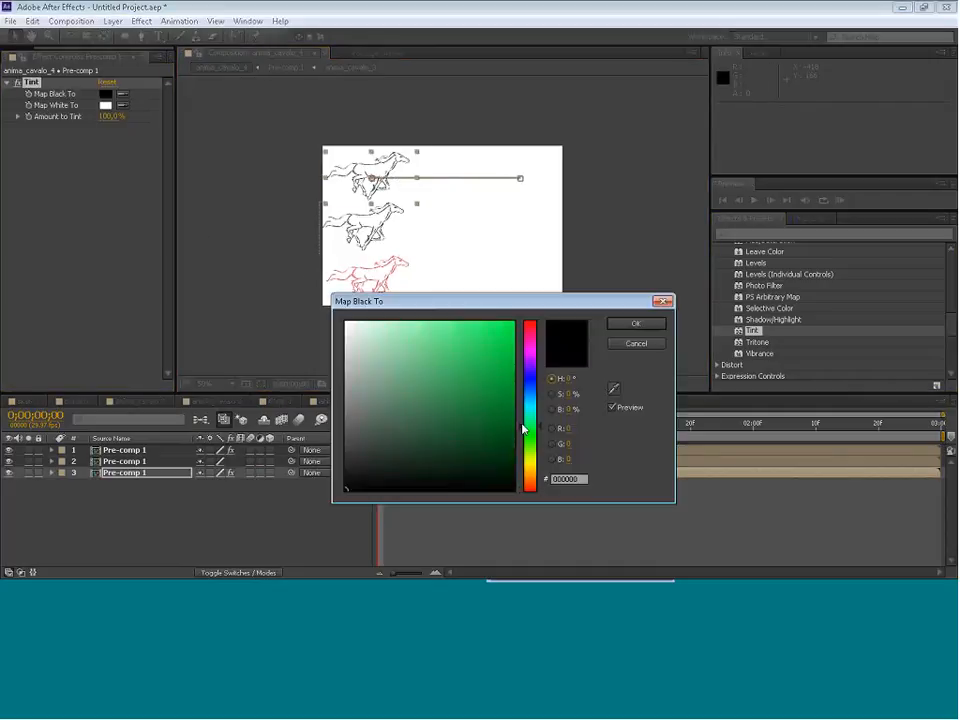
mouse_move(454, 399)
left_mouse_down()
mouse_move(515, 322)
mouse_move(513, 387)
left_mouse_up()
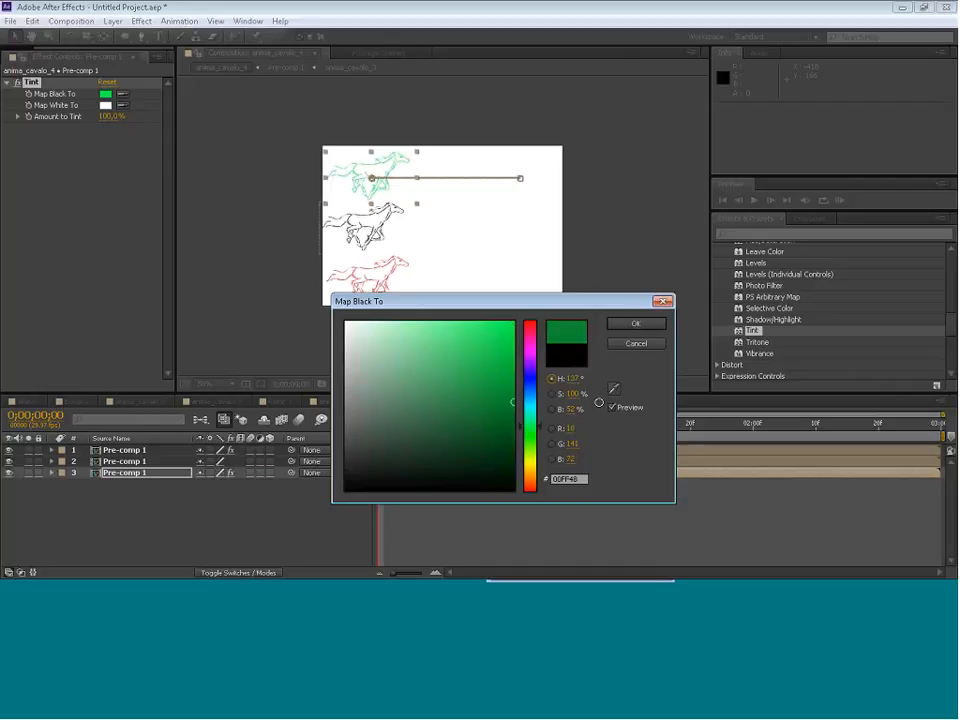
left_click(636, 324)
left_click(630, 255)
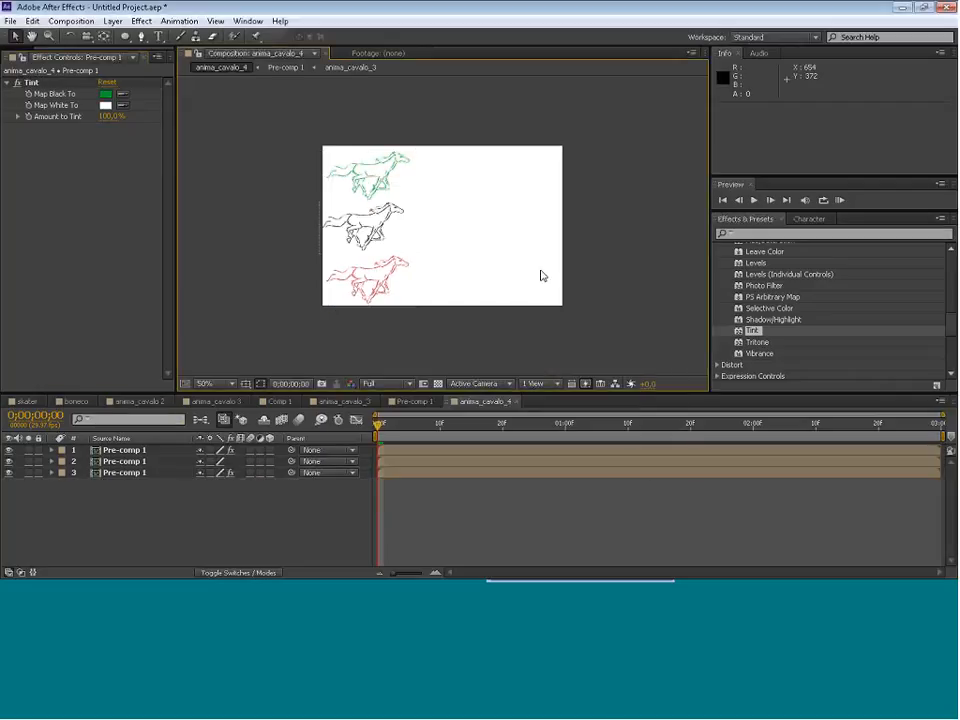
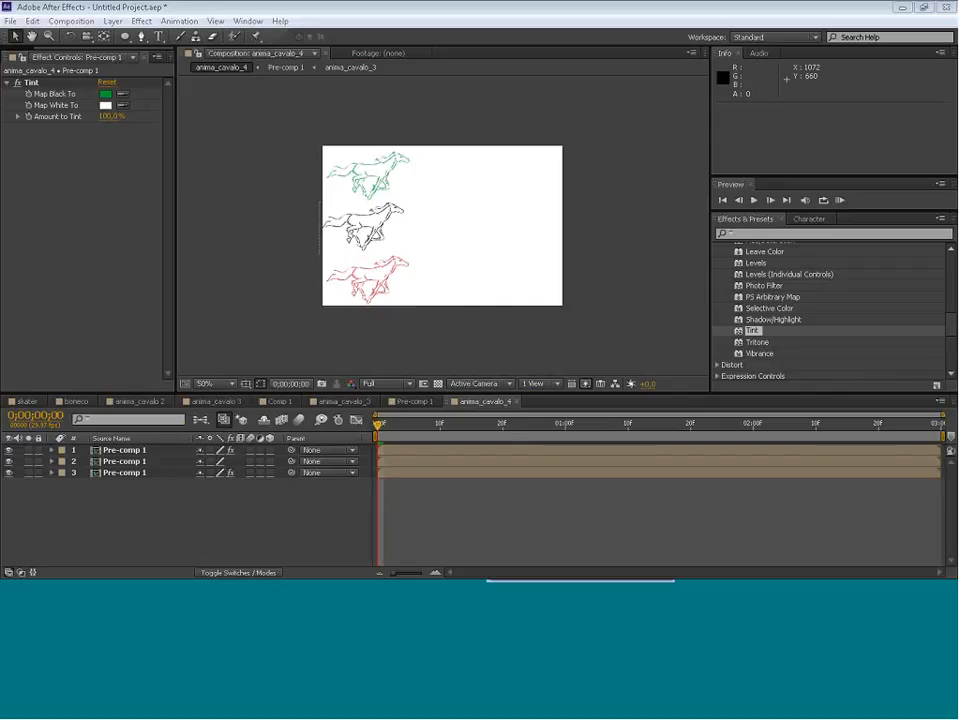
Nudge the middle horse's whole motion path right, placing it from about 132, 247 to about 595, 246.
left_click(428, 343)
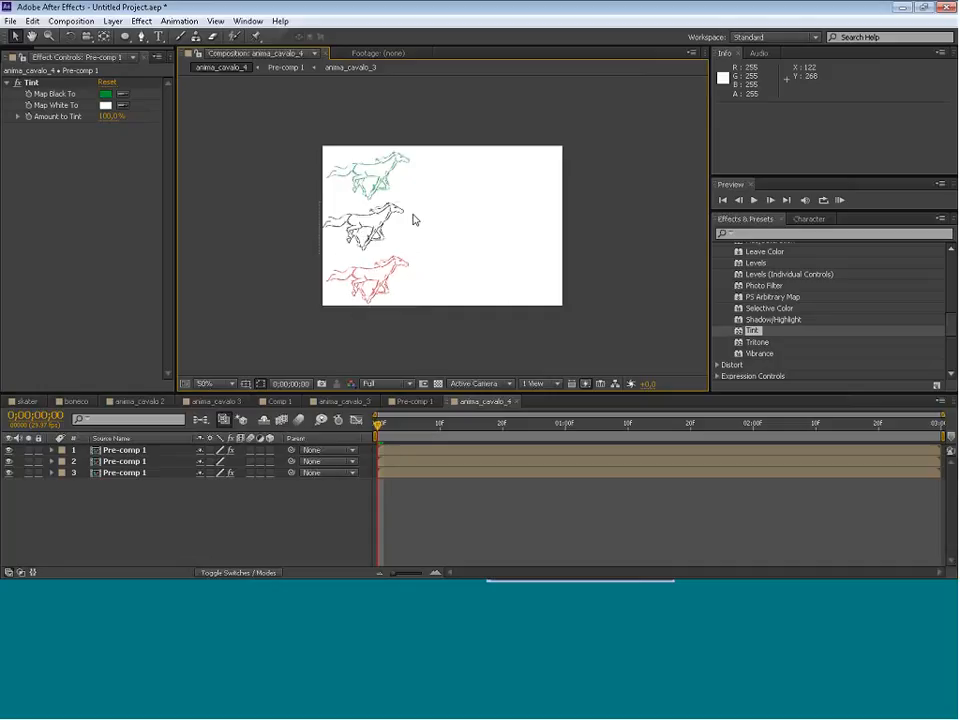
left_click(384, 226)
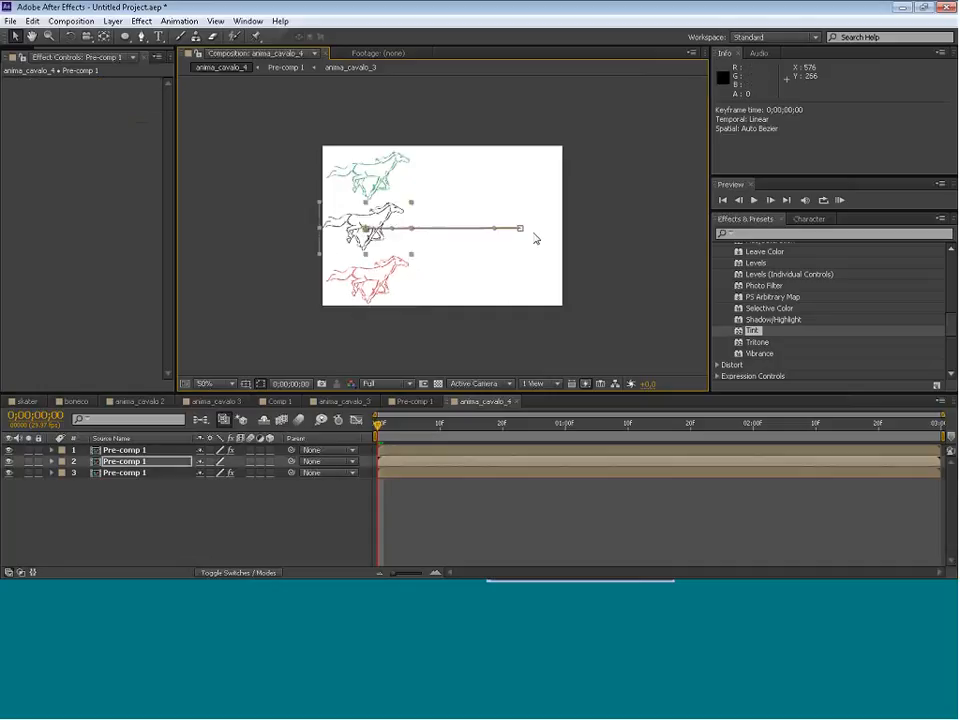
key("Right")
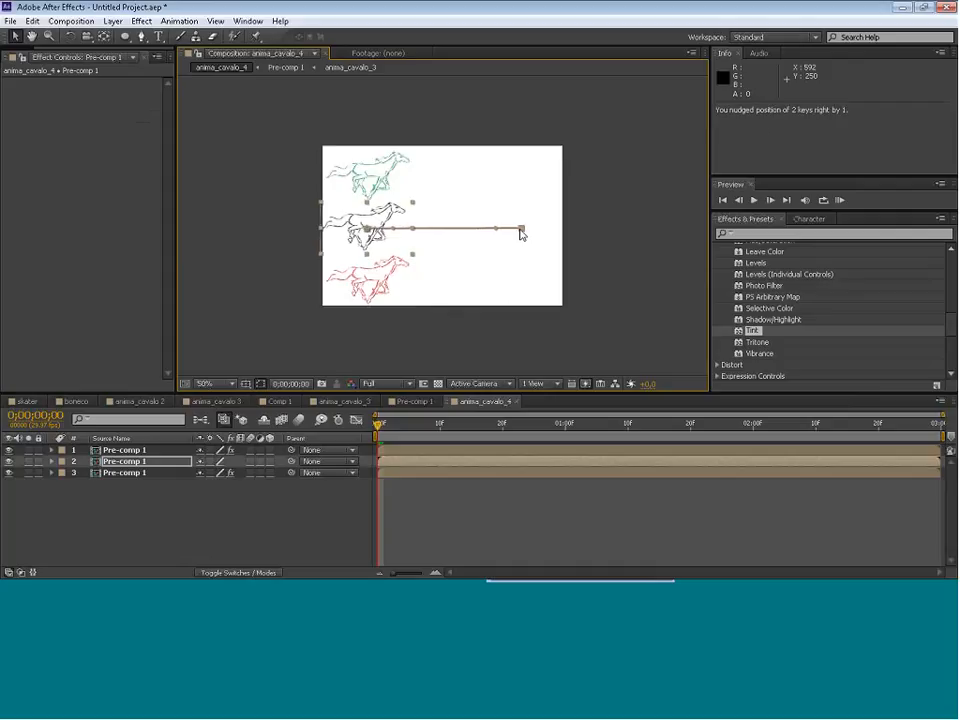
left_click(613, 234)
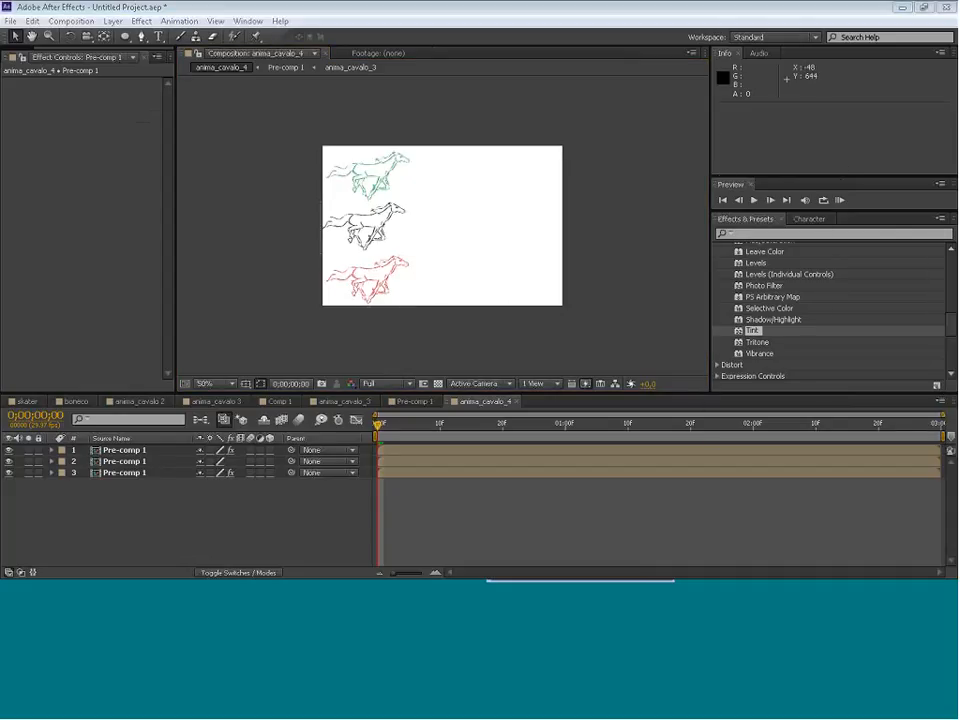
Enlarge the composition view to 100% and reveal the Position keyframes of all three Pre-comp 1 layers.
left_click(388, 322)
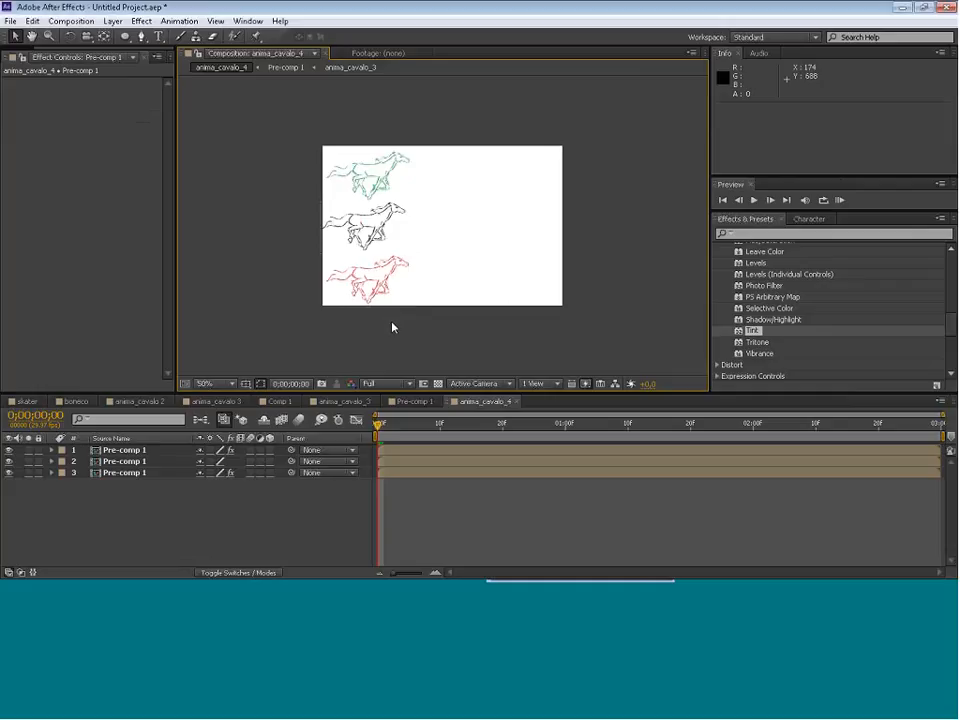
left_click_drag(165, 393, 158, 423)
key("period")
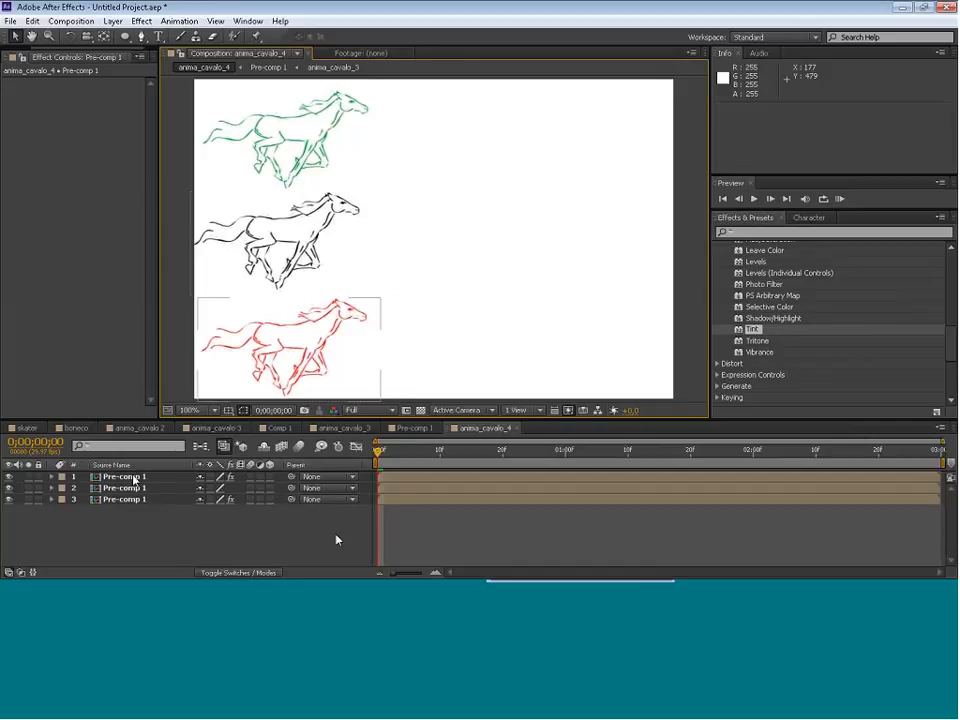
left_click(124, 477)
left_click(137, 499, "shift")
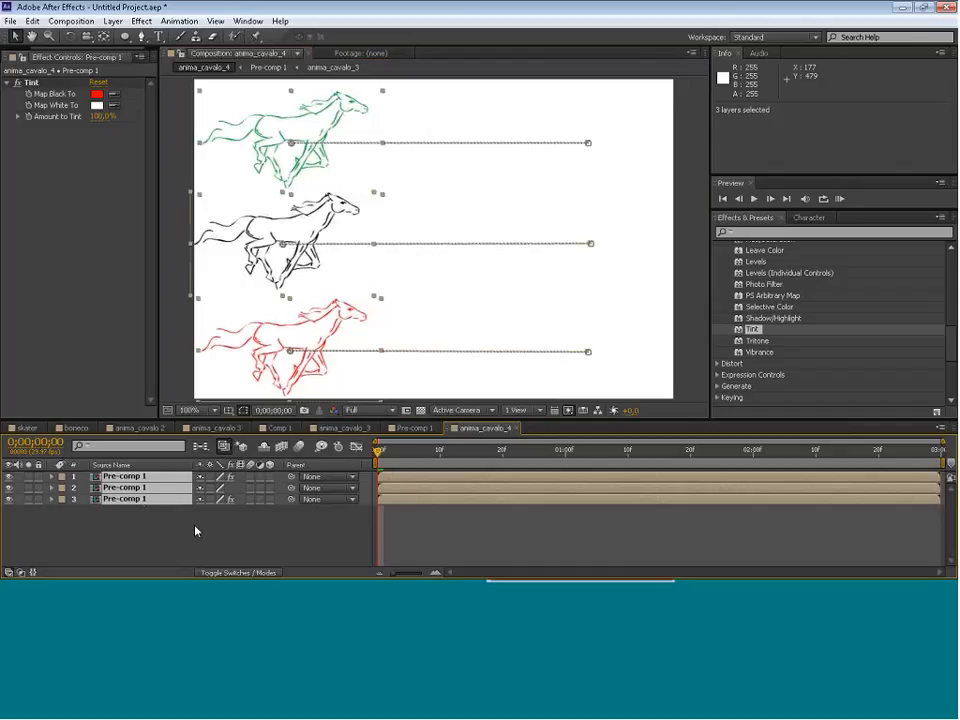
key("p")
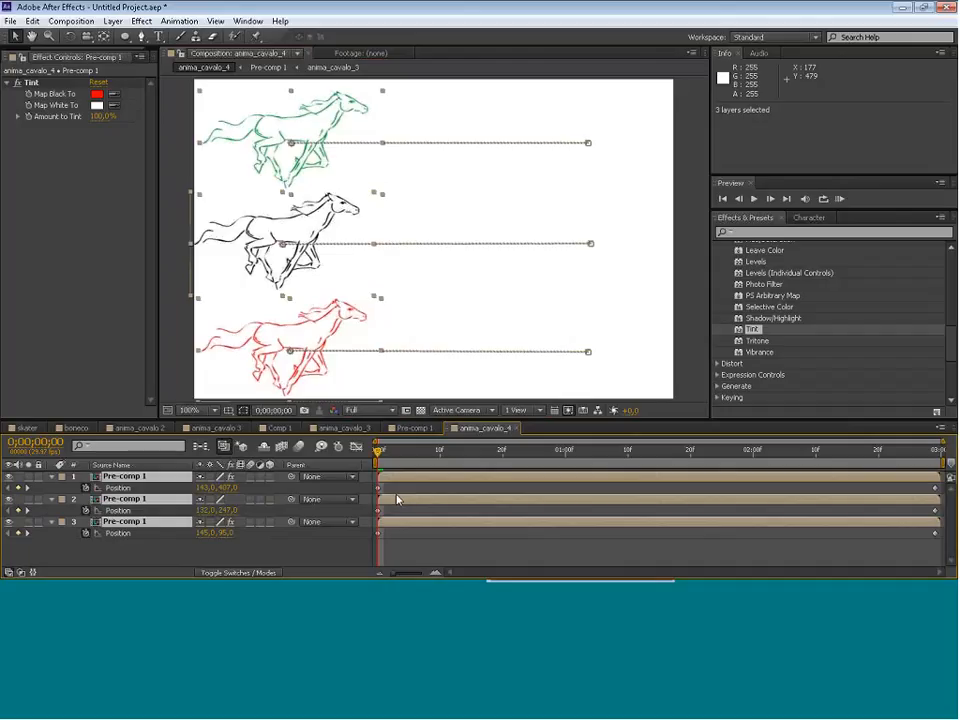
Reorder the Pre-comp 1 layers so the green horse is first, the black one second and the red one third.
left_click(482, 386)
left_click(150, 480)
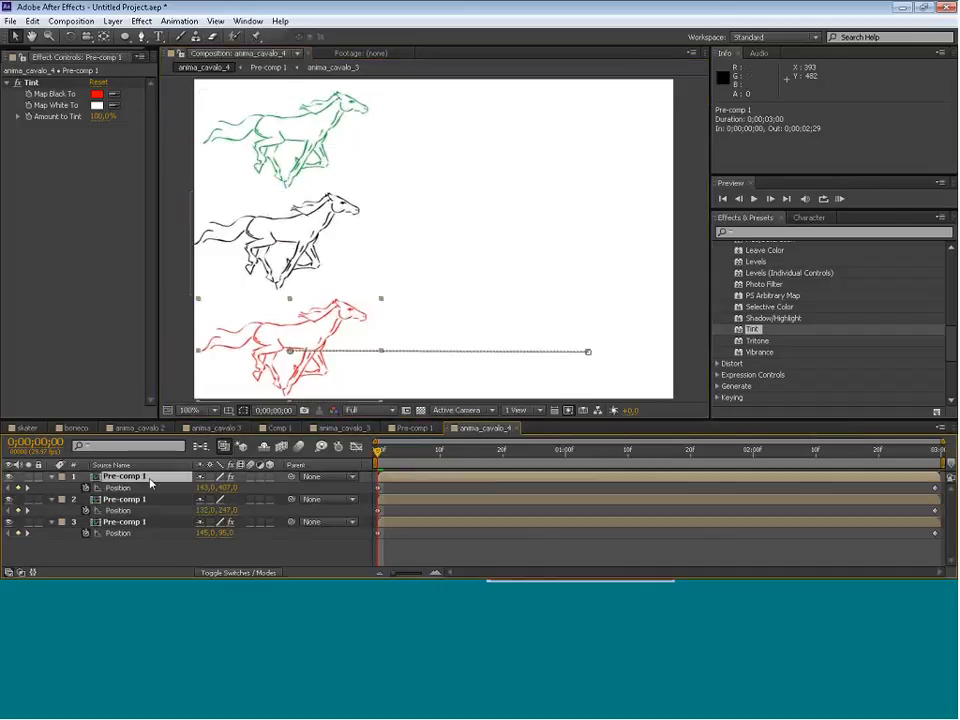
left_click_drag(150, 480, 128, 477)
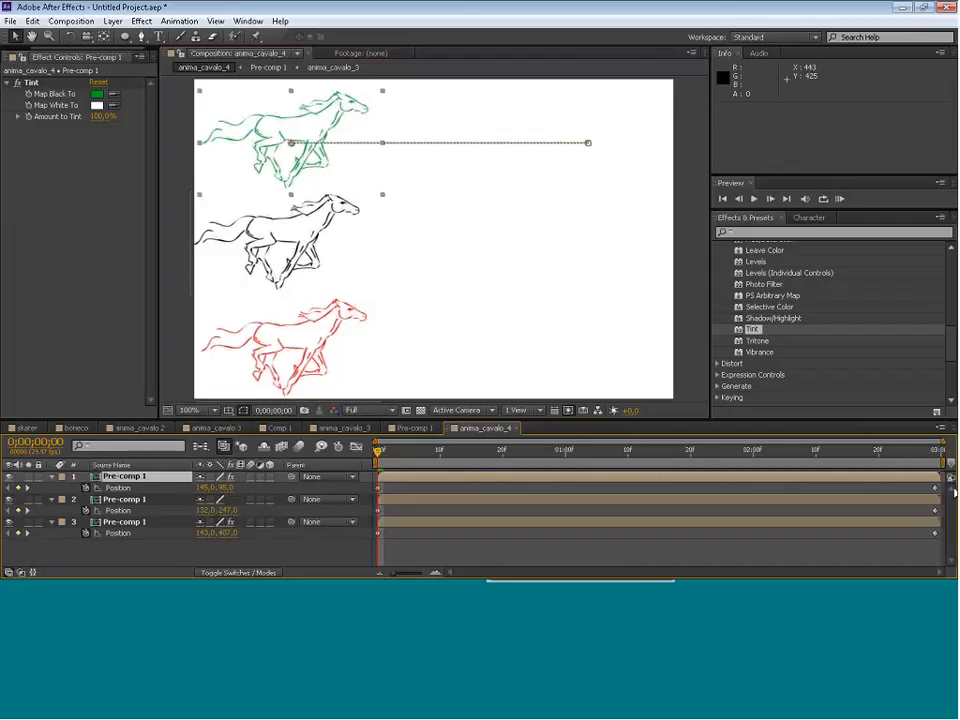
Apply Easy Ease In to the green horse's first Position keyframe.
right_click(379, 491)
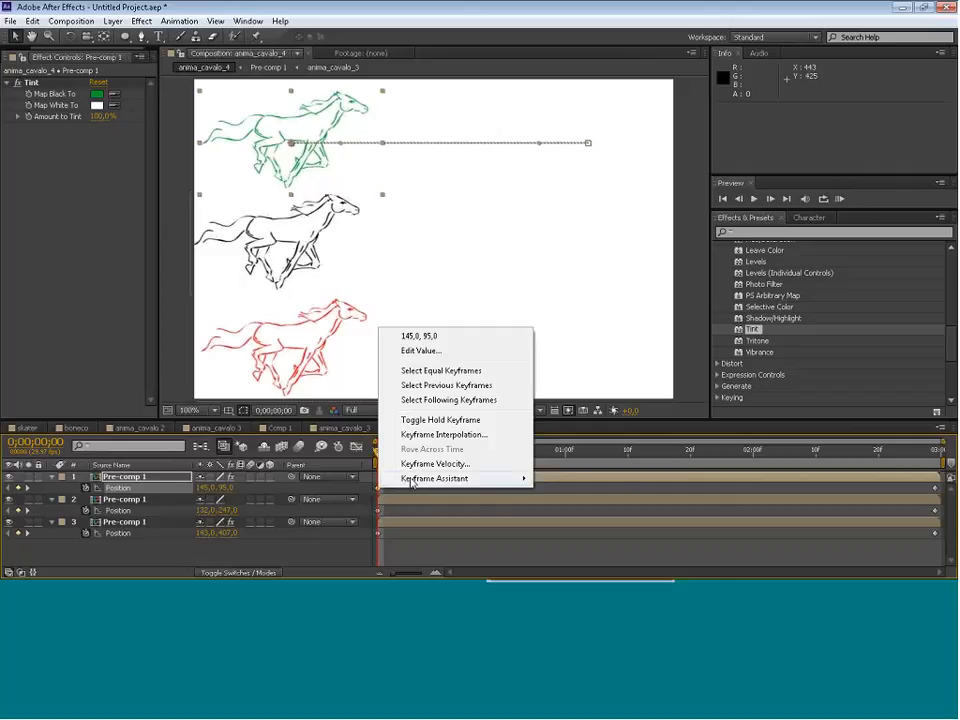
mouse_move(416, 481)
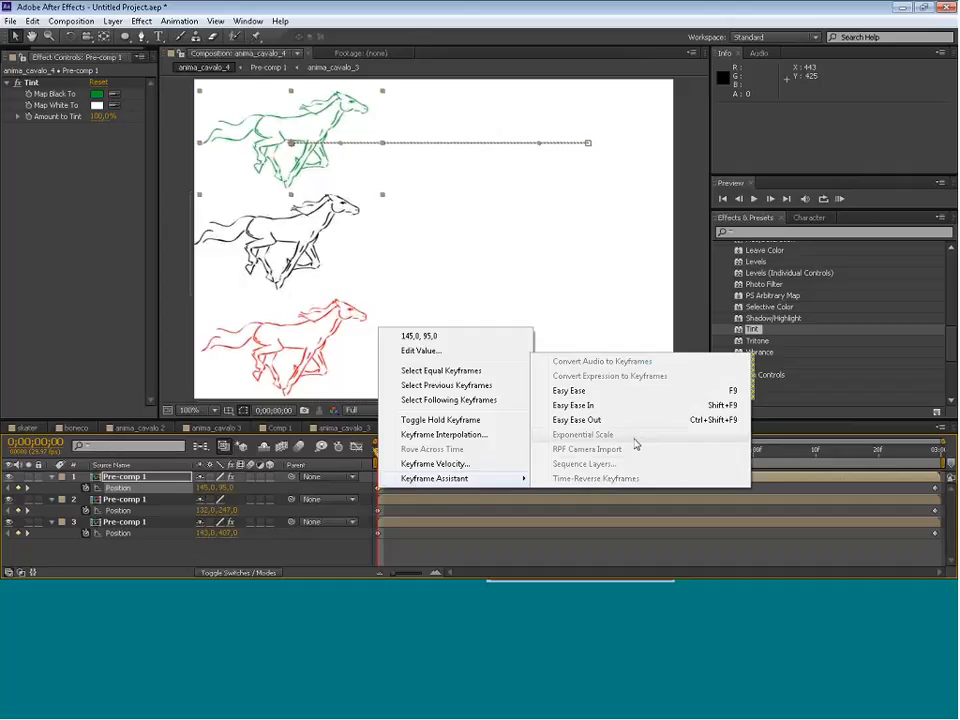
left_click(592, 407)
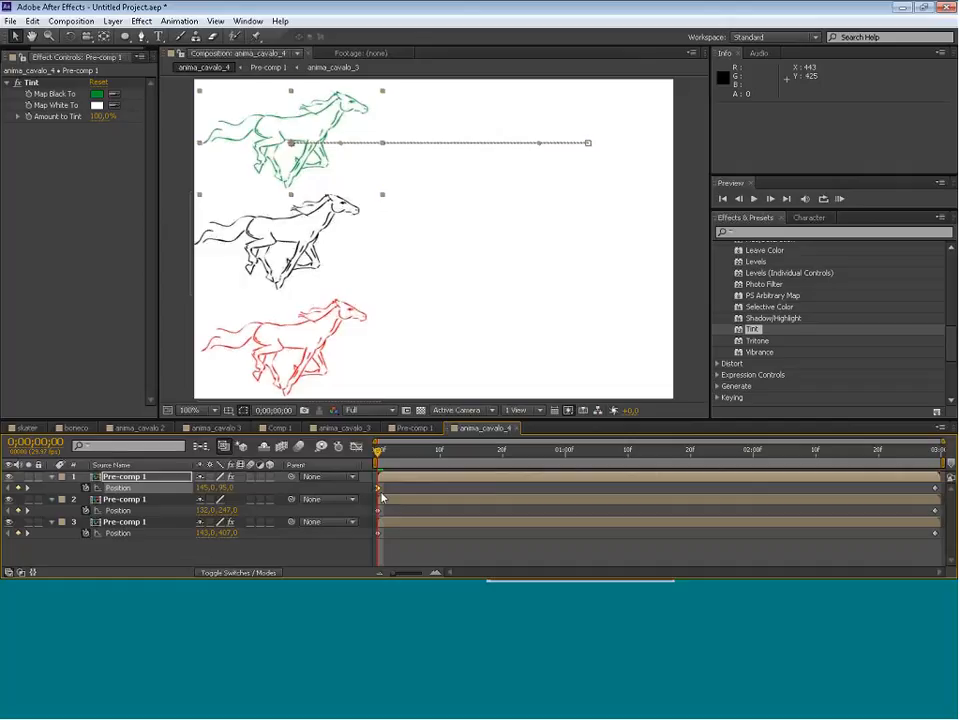
mouse_move(381, 497)
Play back the three horses and move to the last frame, 0;00;02;29, to compare the eased motion with the others.
left_click(703, 370)
key("space")
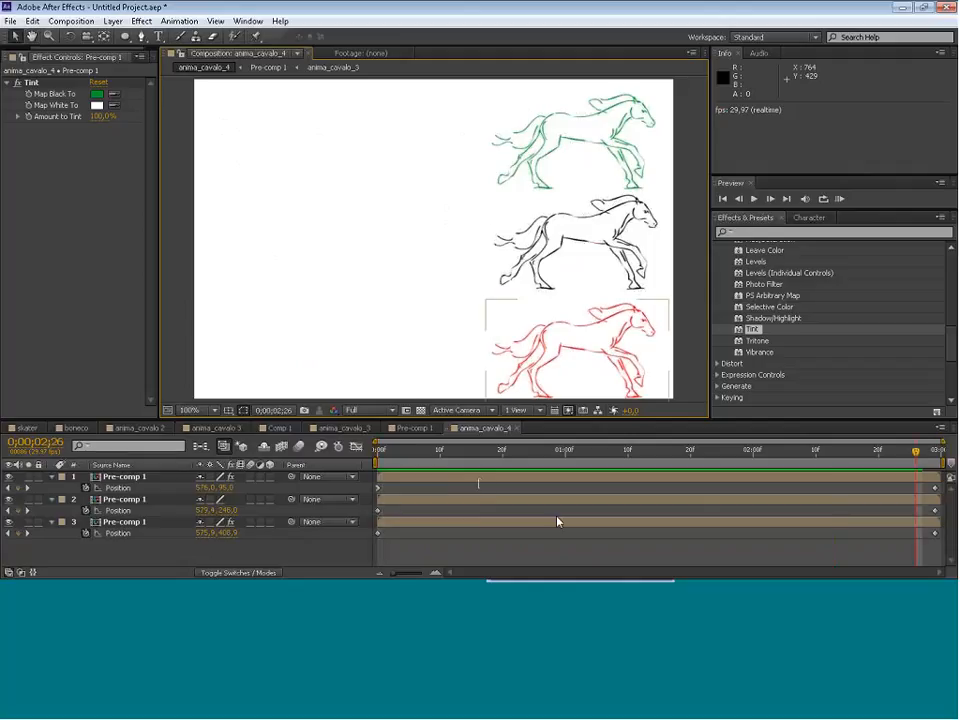
left_click_drag(940, 451, 918, 457)
left_click(895, 477)
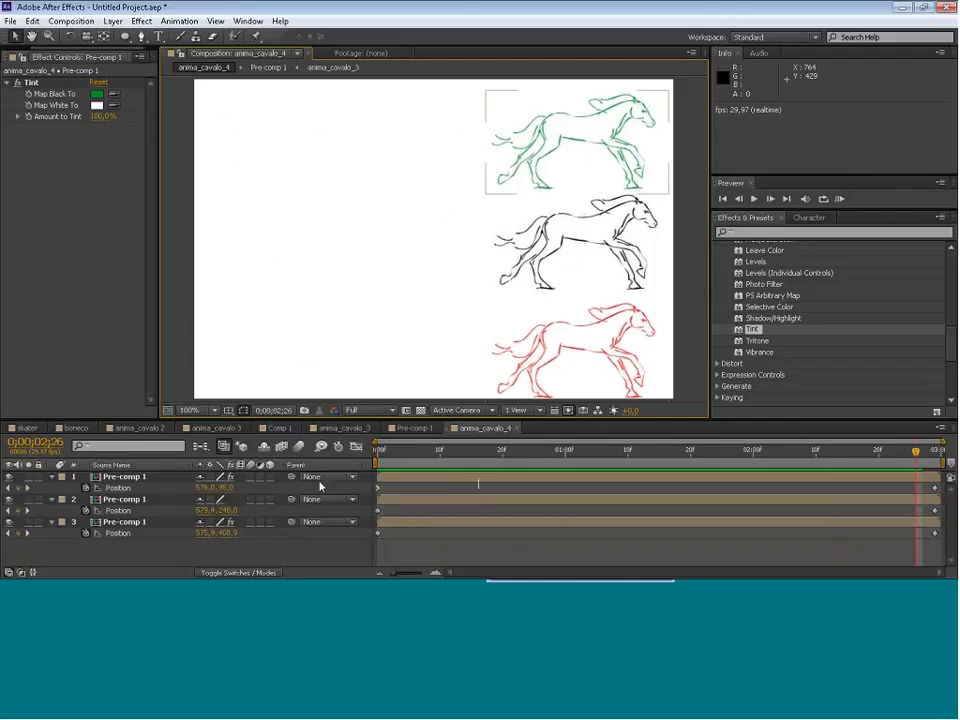
left_click_drag(915, 452, 903, 503)
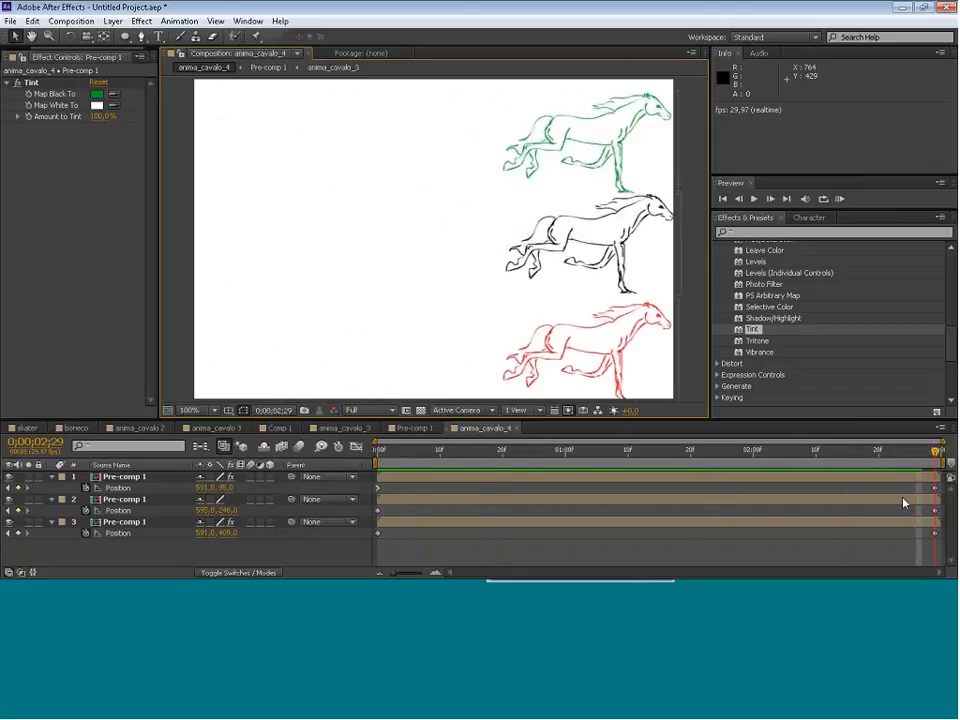
key("Home")
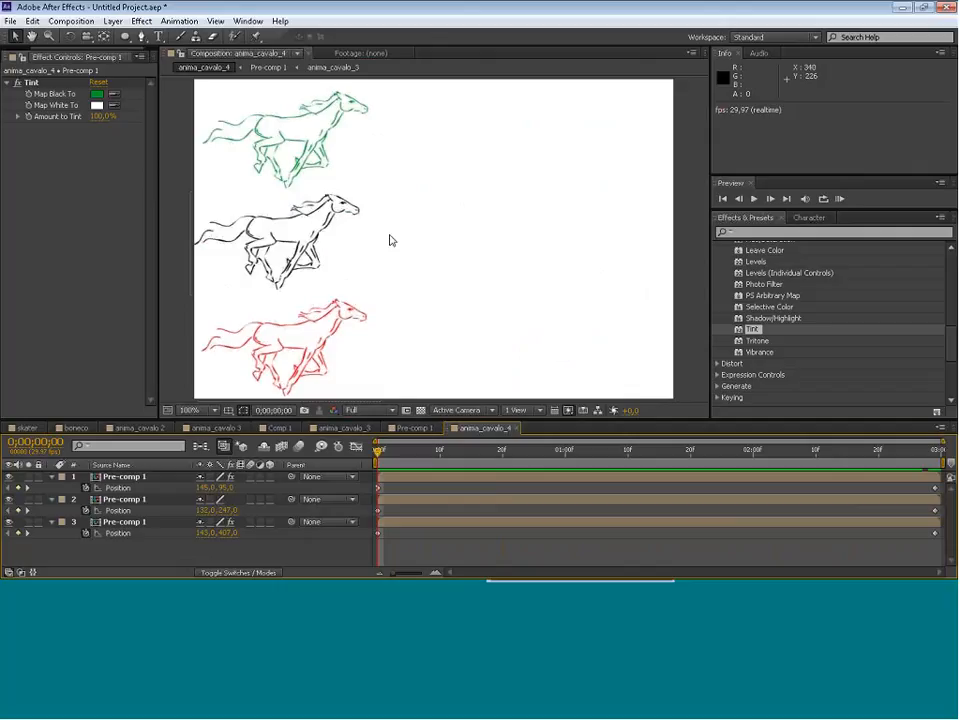
left_click(70, 20)
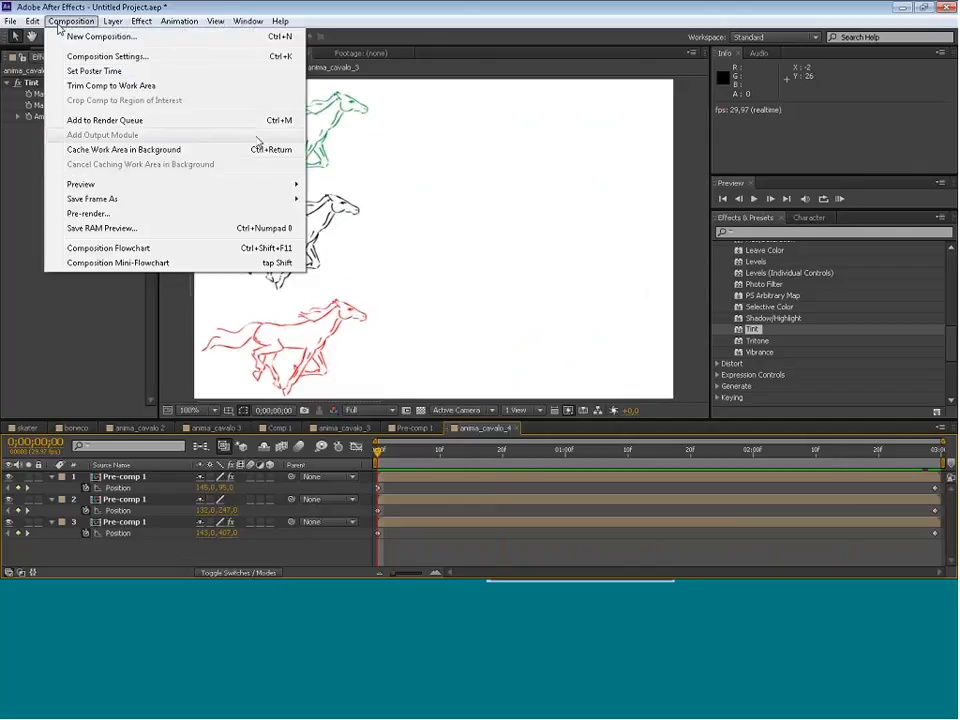
left_click(120, 56)
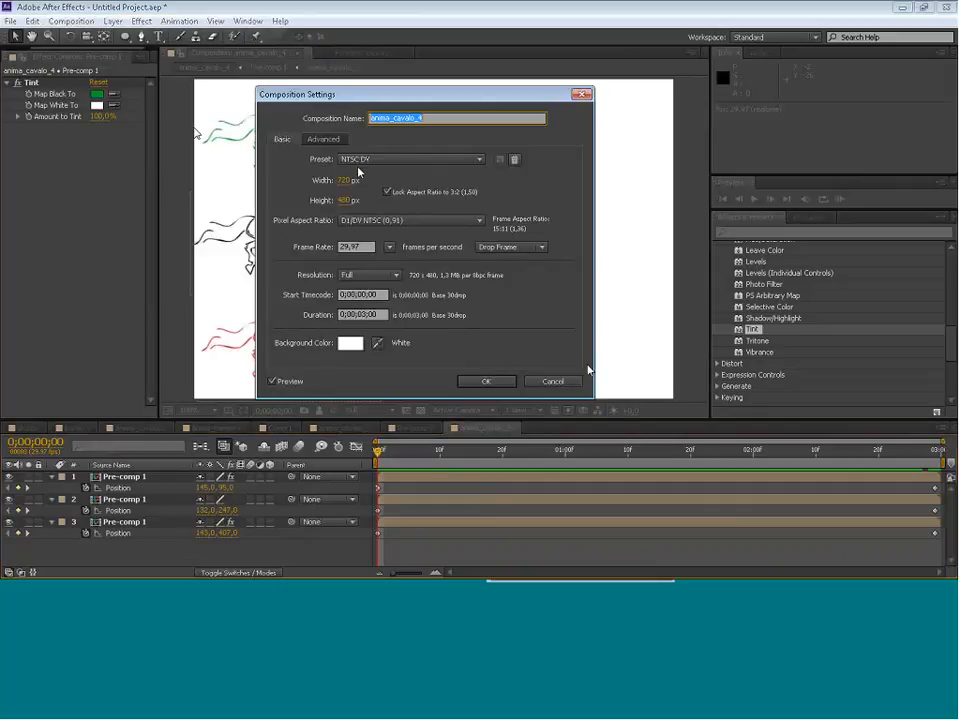
left_click(347, 182)
type("90")
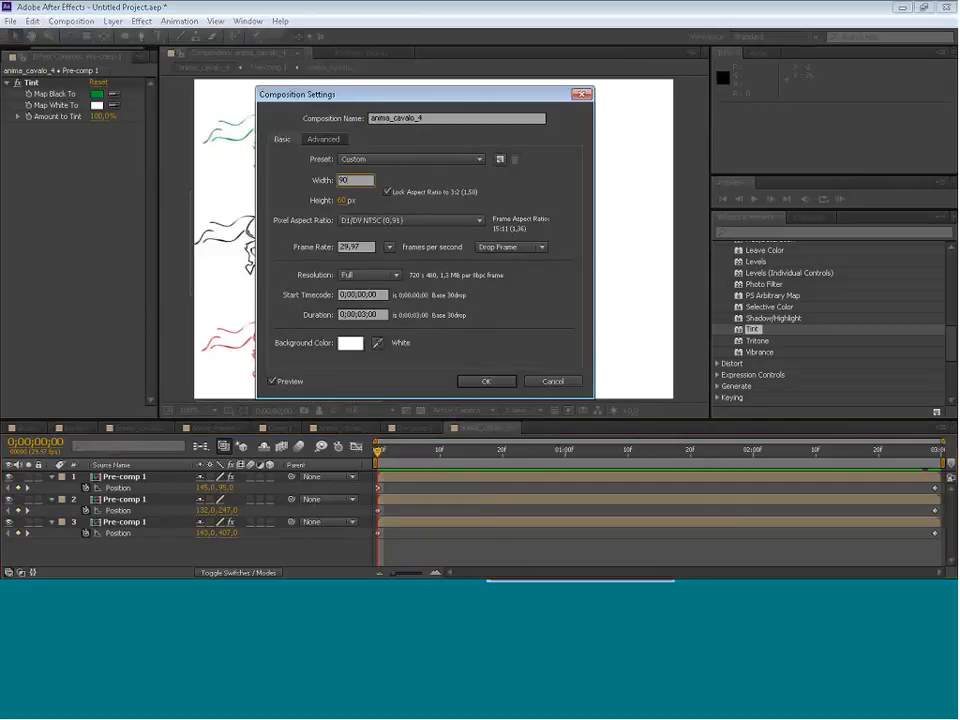
type("0")
left_click(387, 191)
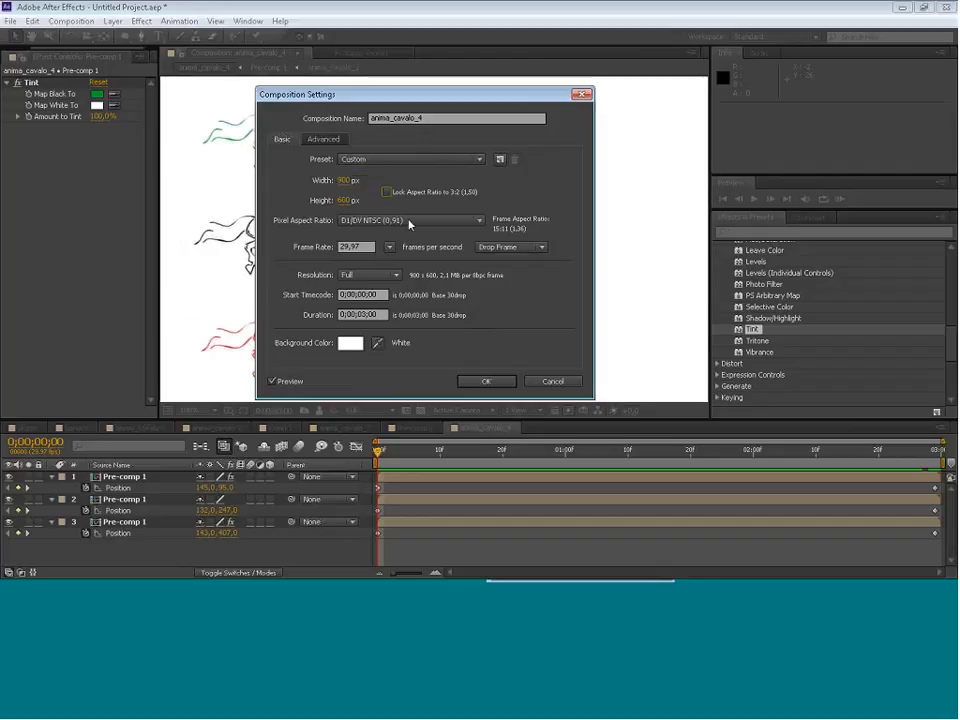
left_click(553, 381)
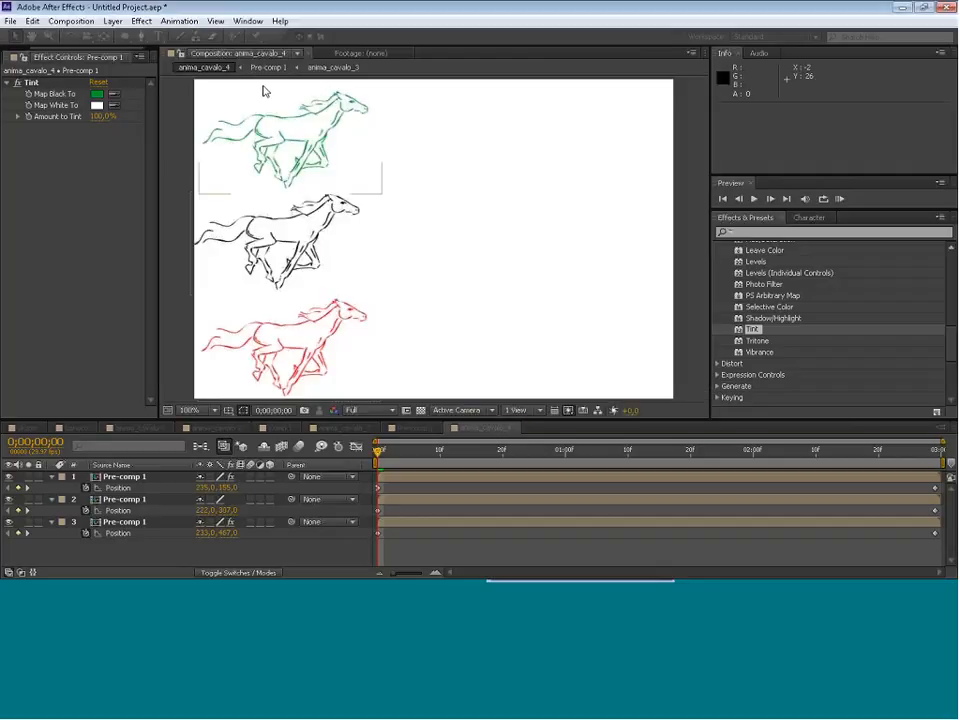
Unlock the aspect ratio of anima_cavalo_4 and try a composition width of 1200 px.
left_click(71, 21)
left_click(125, 57)
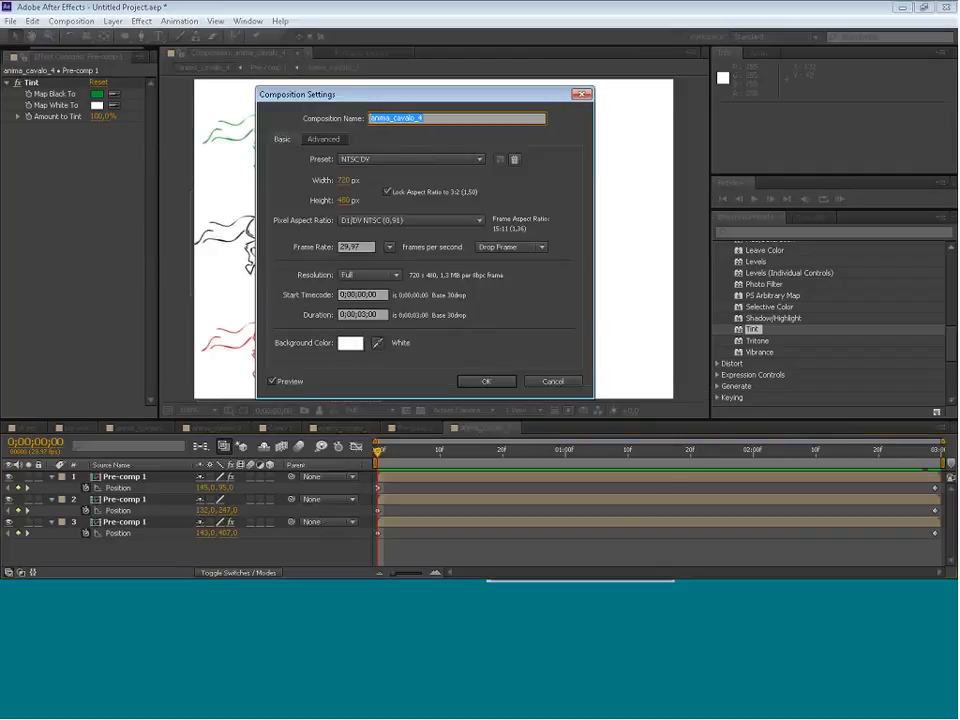
left_click(388, 191)
left_click(348, 180)
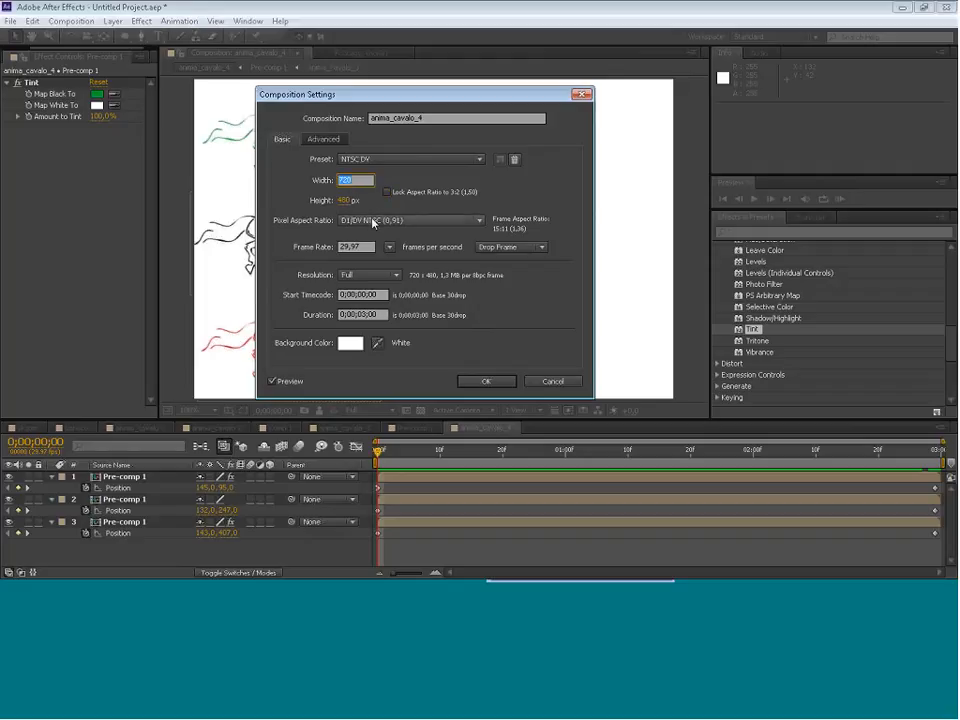
type("900")
key("BackSpace")
key("BackSpace")
key("BackSpace")
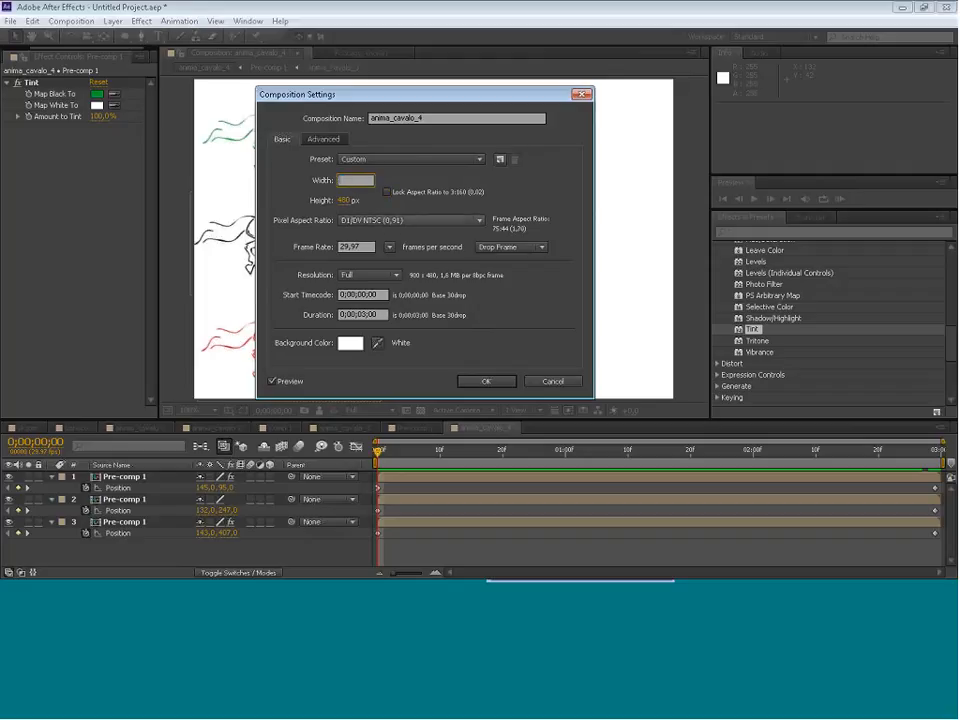
type("1200")
key("Return")
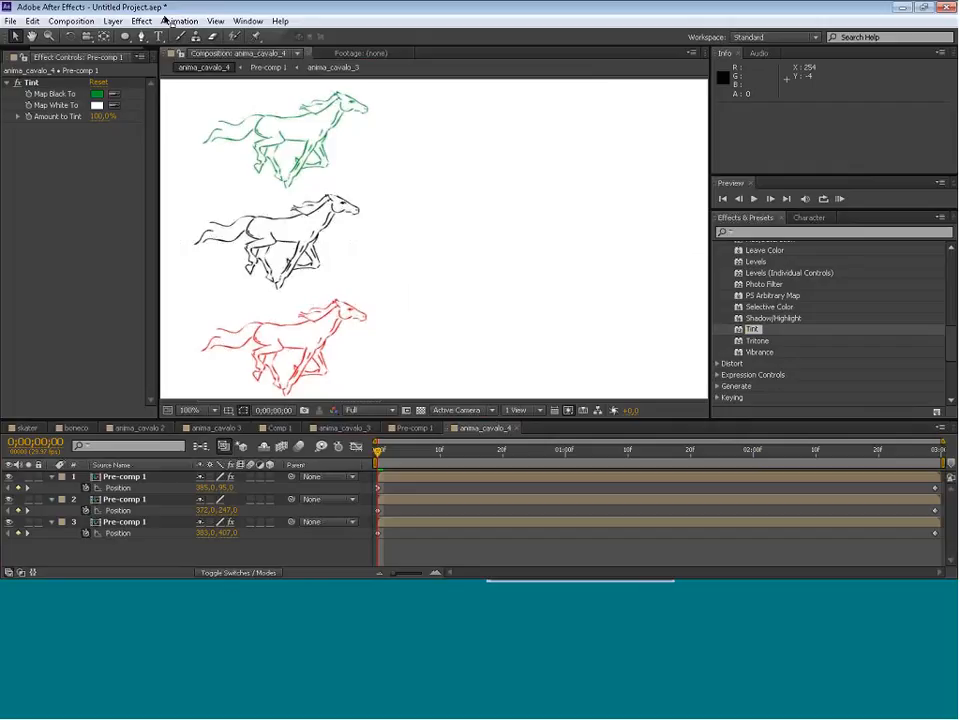
Dock the composition viewer across the full window width and close the Footage, Info, Audio and Effect Controls panels.
left_click(178, 56)
left_click_drag(178, 53, 131, 38)
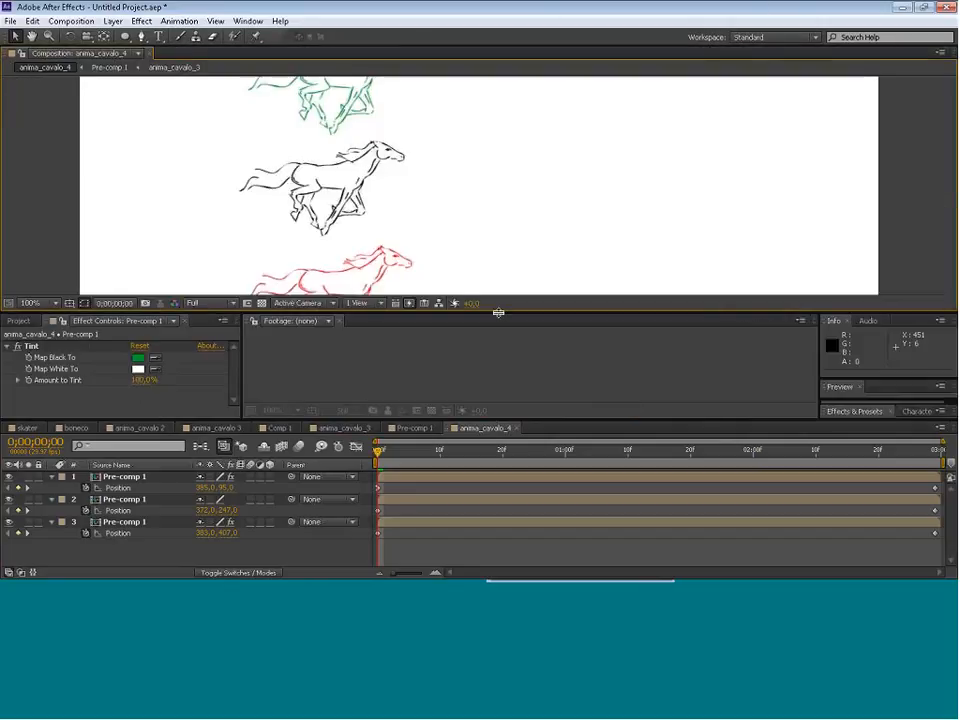
left_click(340, 320)
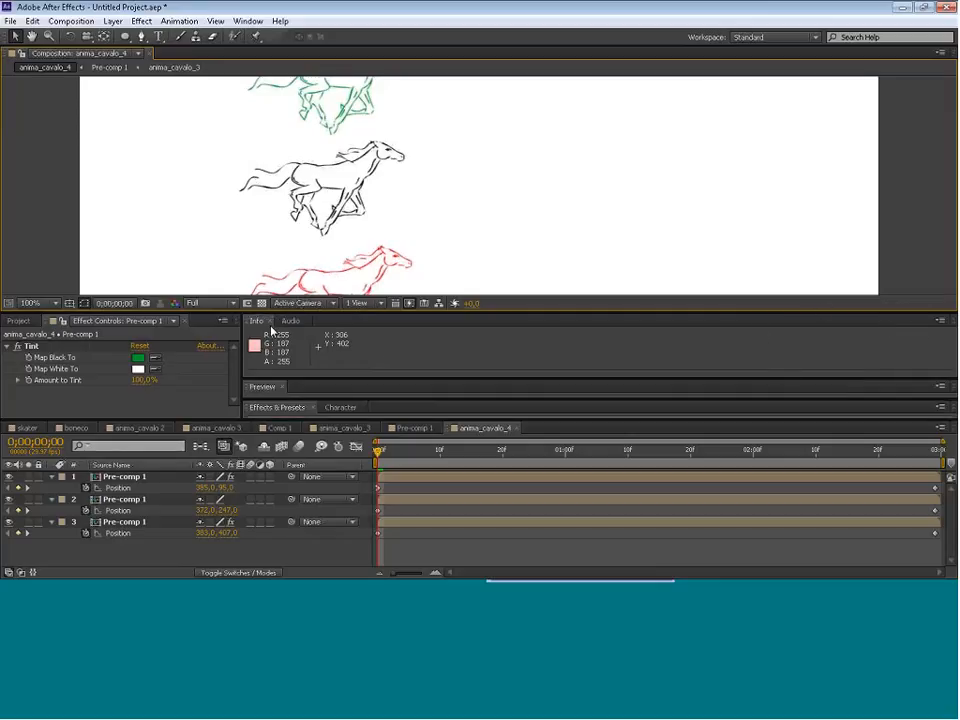
left_click(269, 321)
left_click(273, 322)
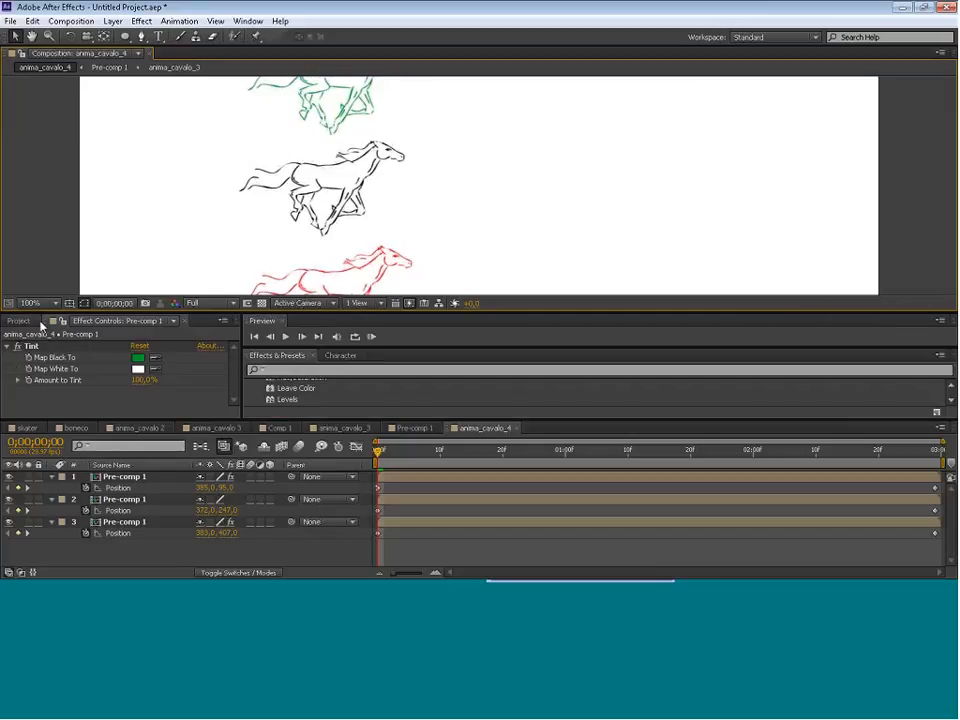
left_click(184, 322)
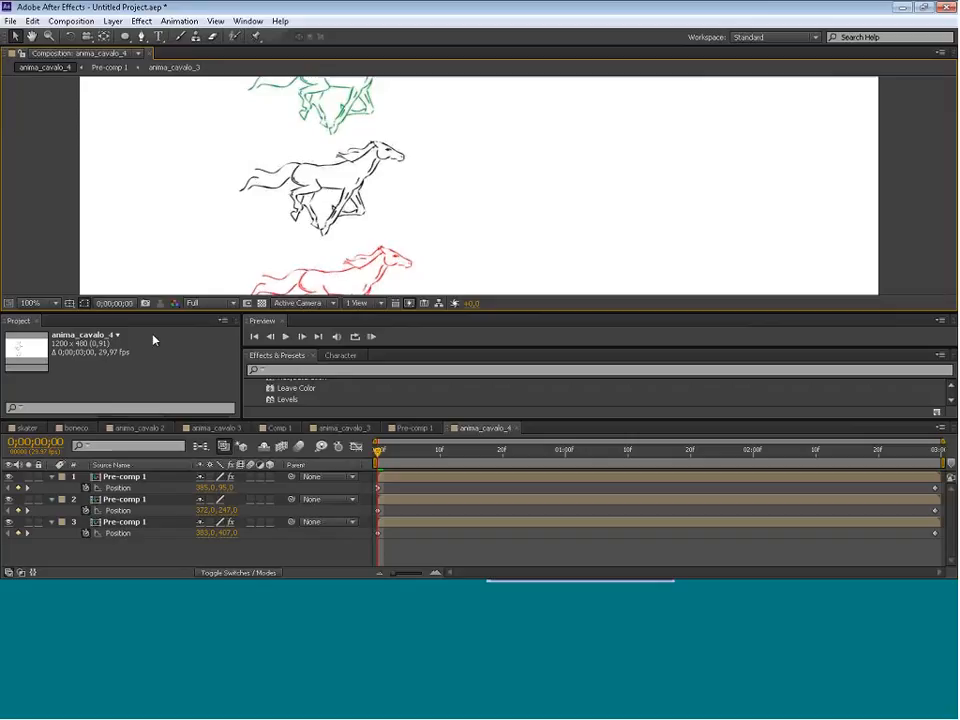
Close the Project, Preview, Effects & Presets and Character panels, and make the composition viewer tall enough for all three horses.
left_click(39, 321)
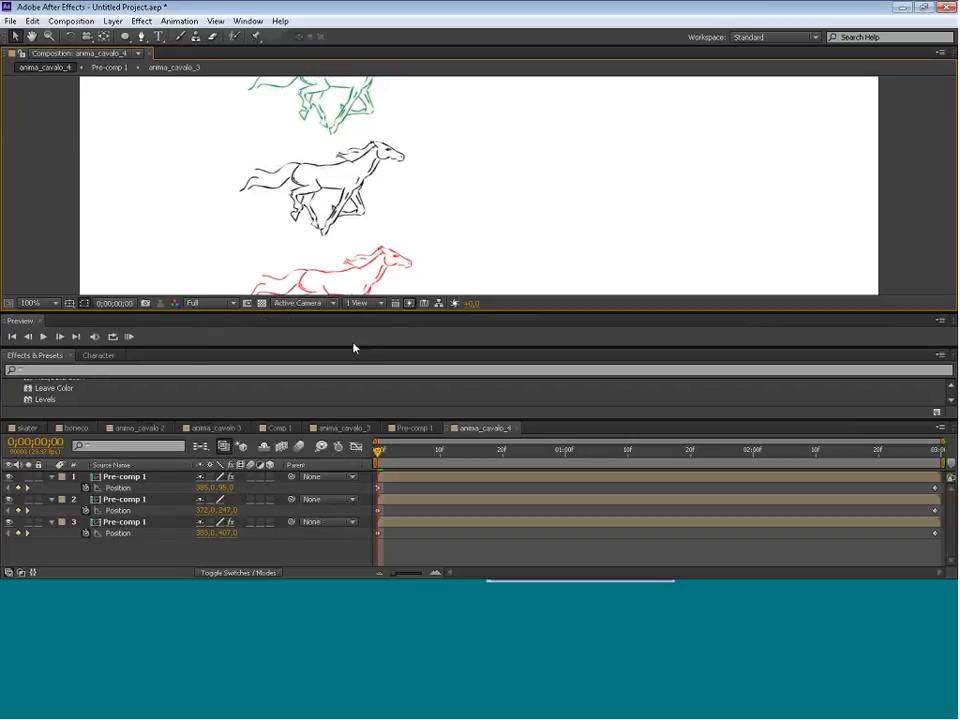
left_click(41, 321)
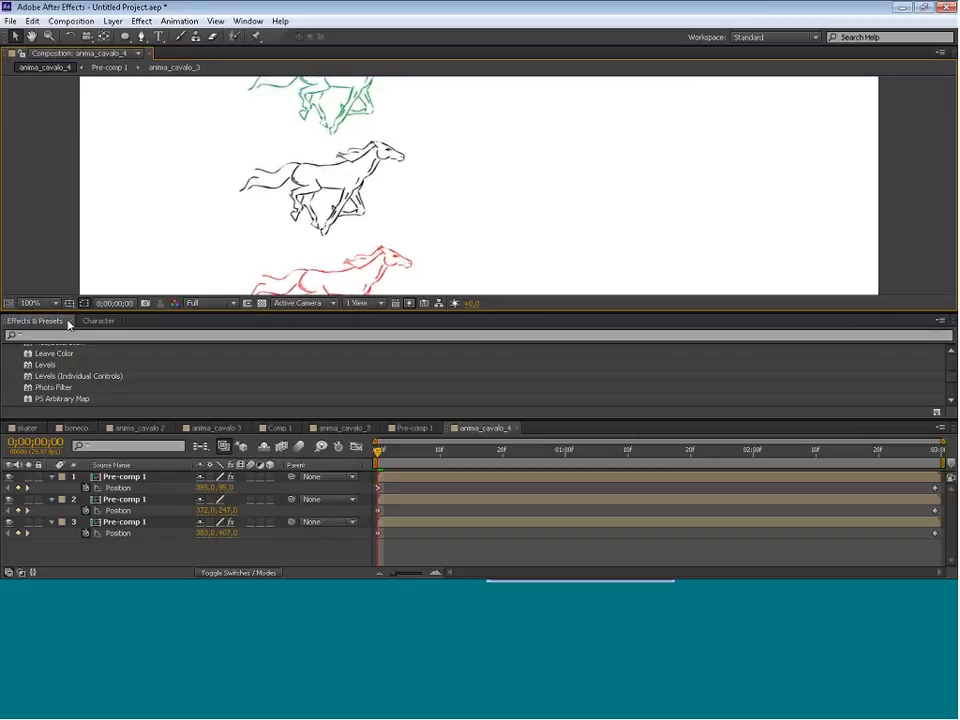
left_click(66, 321)
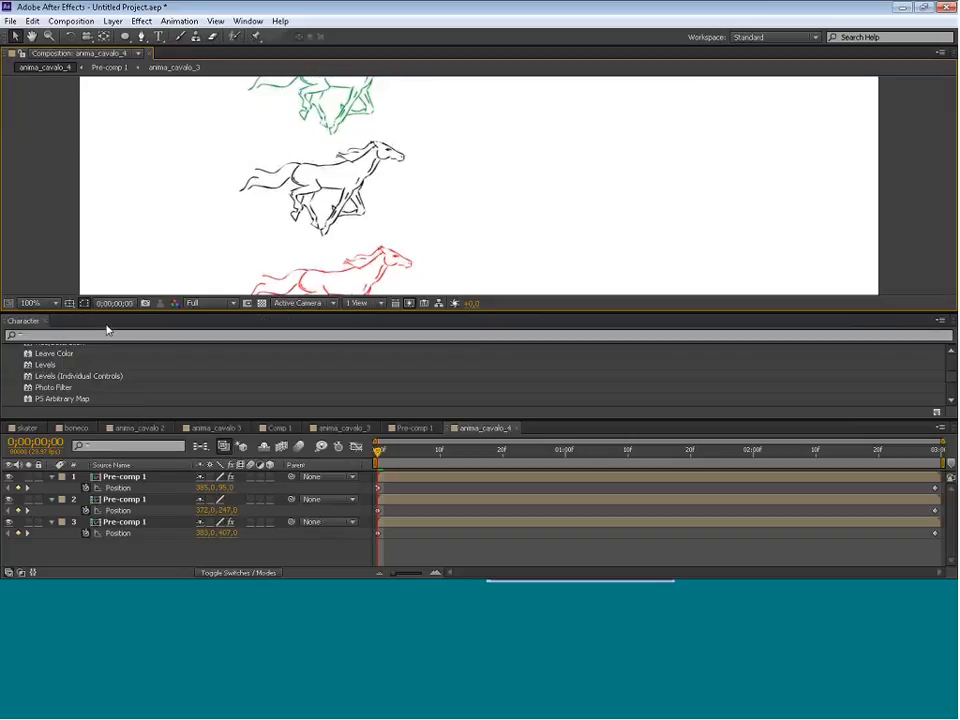
left_click(44, 321)
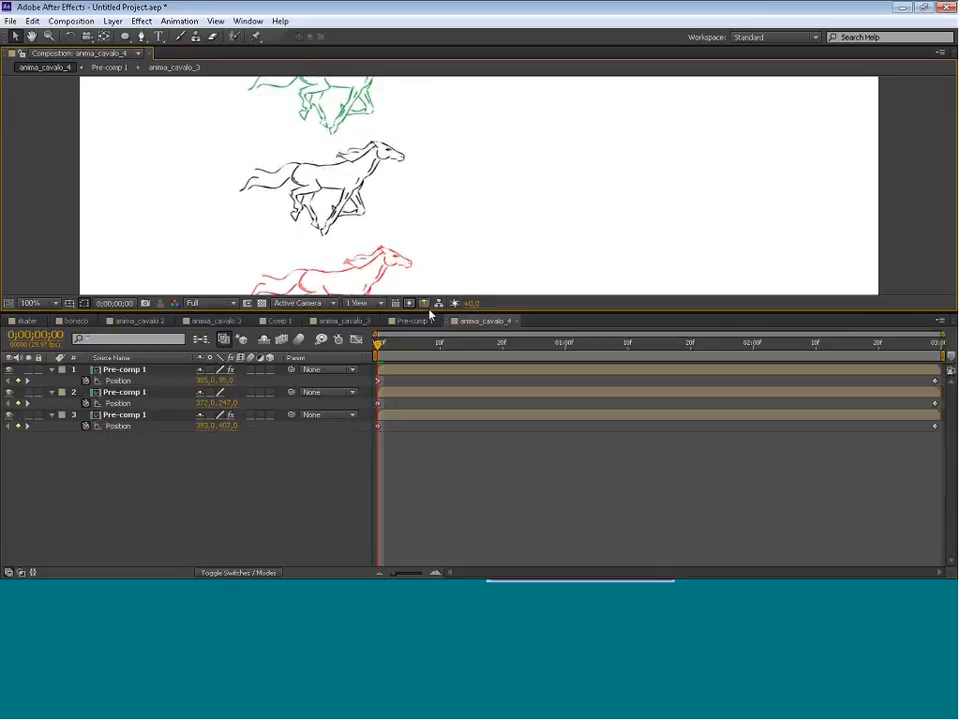
left_click_drag(430, 314, 429, 407)
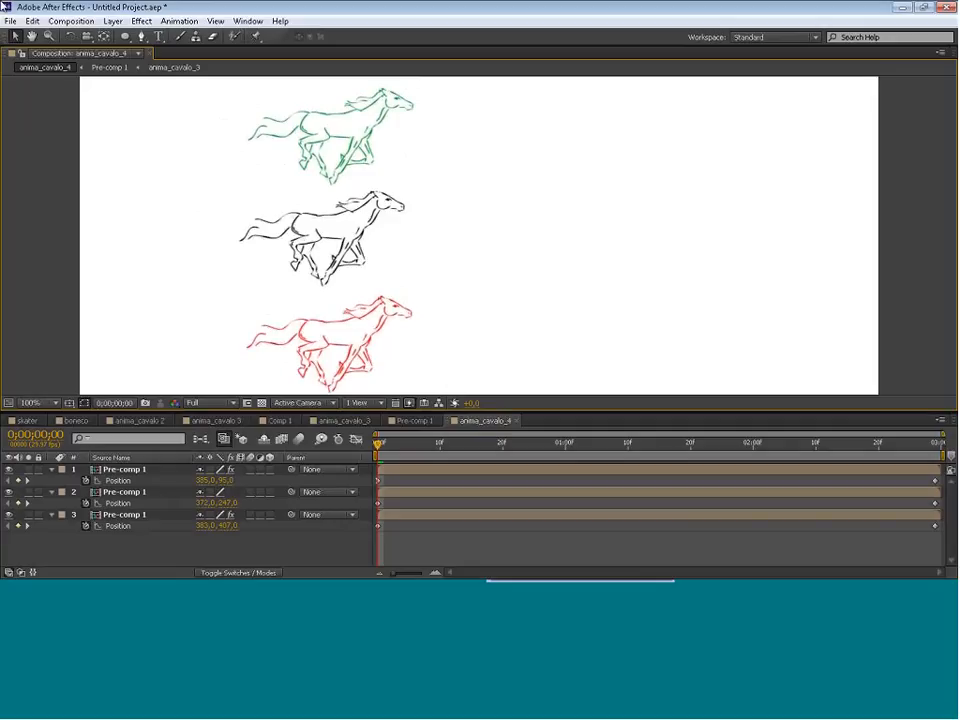
Undo the composition resize and the easing on the green horse's first Position keyframe.
left_click(32, 20)
left_click(42, 35)
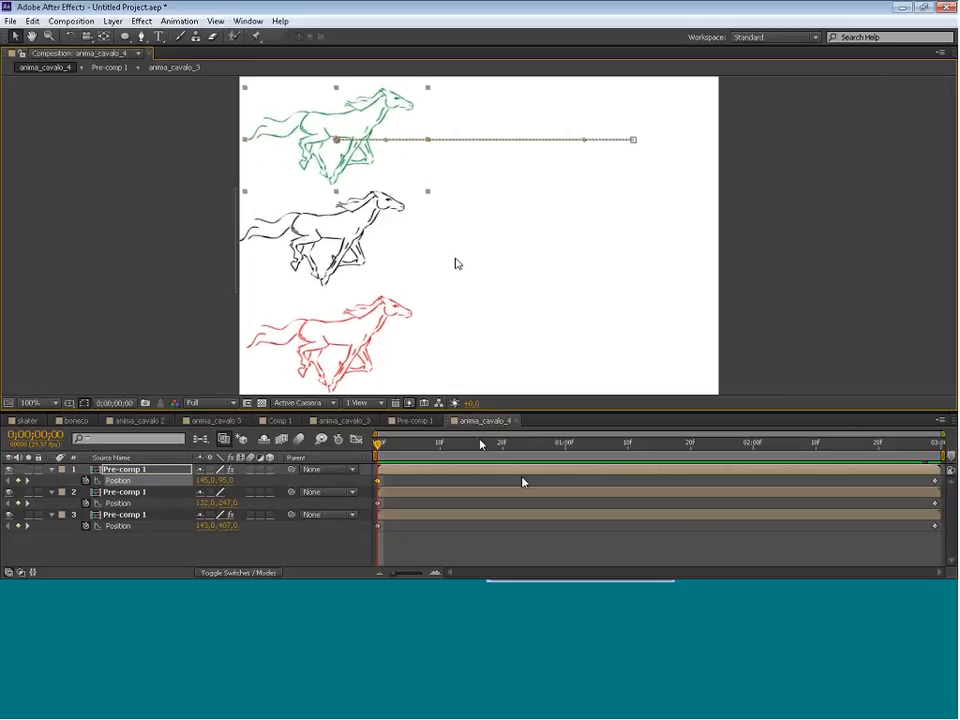
left_click(32, 20)
left_click(43, 51)
left_click(32, 20)
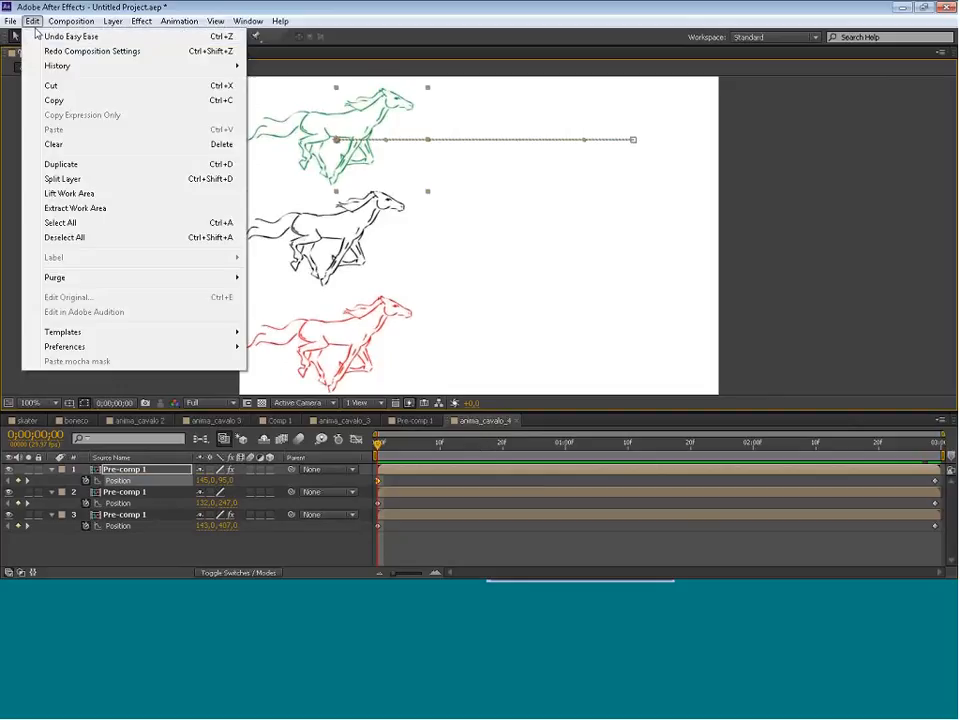
left_click(57, 50)
Set the width of anima_cavalo_4 to 120 px in the composition settings.
left_click(71, 20)
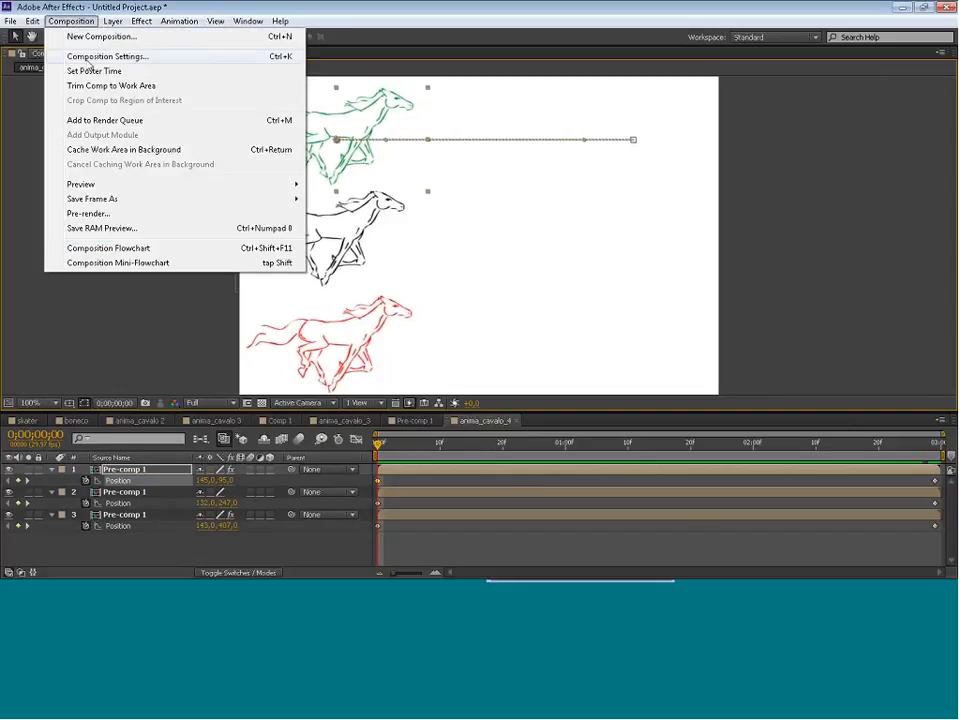
left_click(75, 52)
left_click(350, 180)
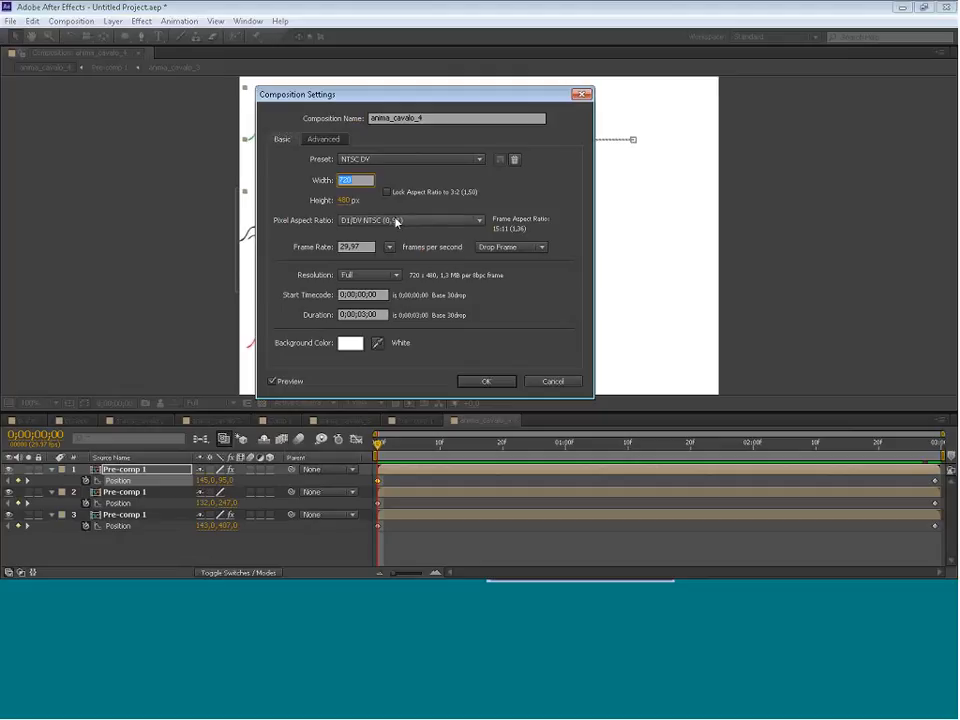
type("120")
key("Return")
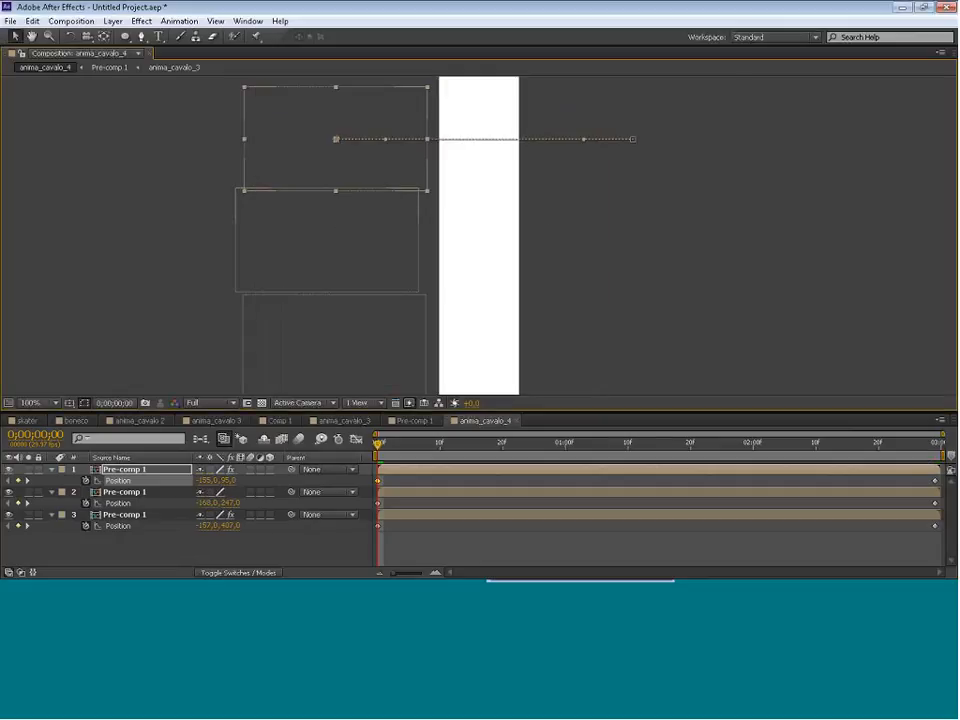
Set the width of anima_cavalo_4 to 1200 px, keeping the aspect ratio unlocked.
left_click(71, 20)
left_click(72, 53)
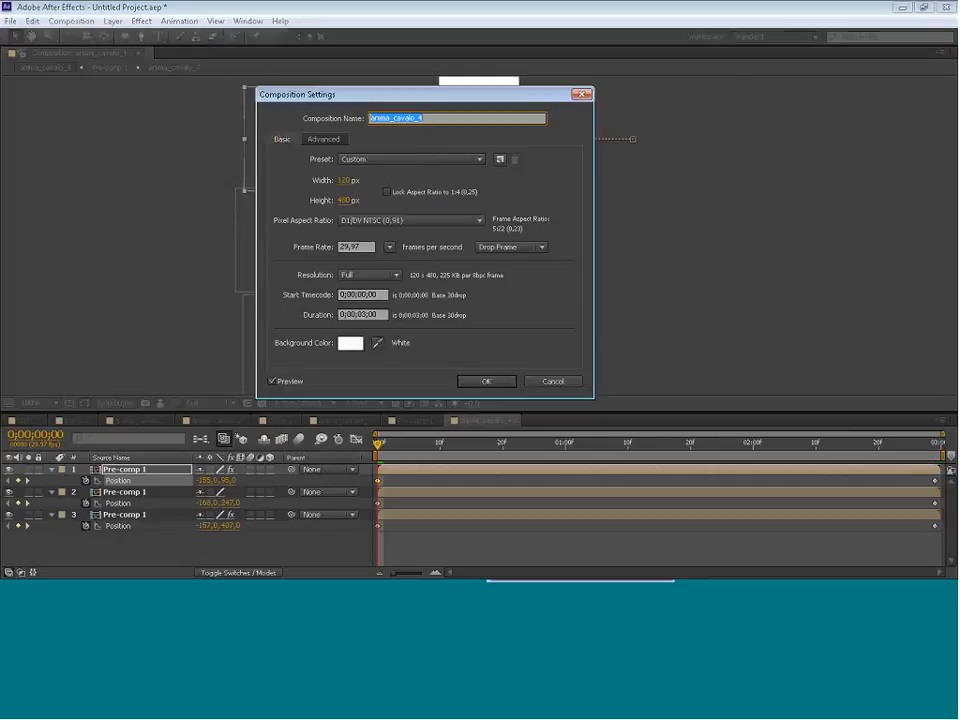
left_click(341, 180)
type("1200")
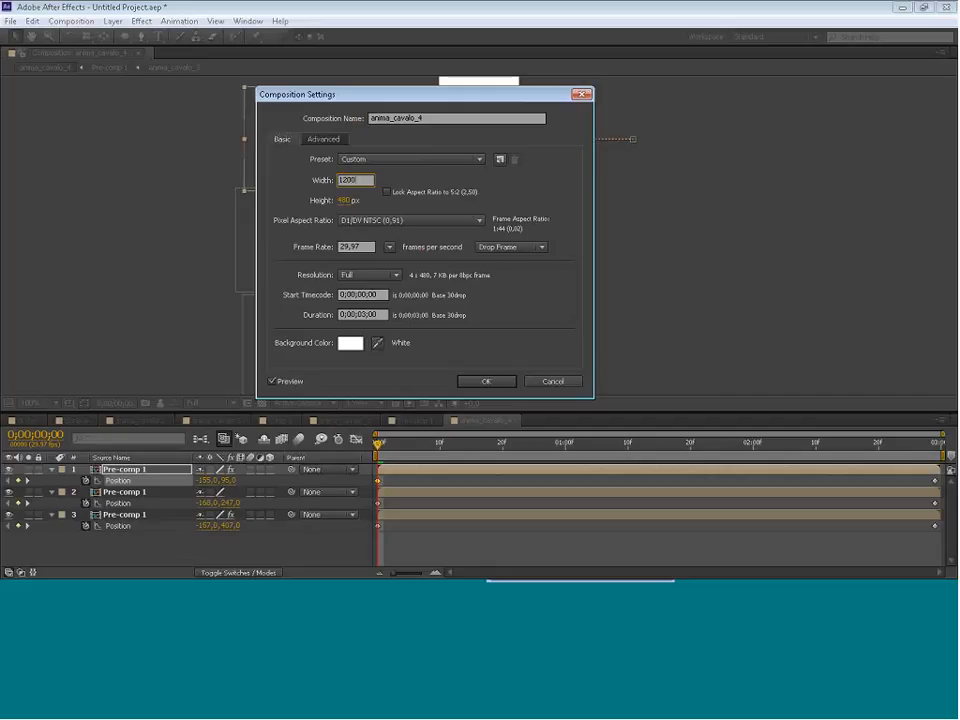
key("Return")
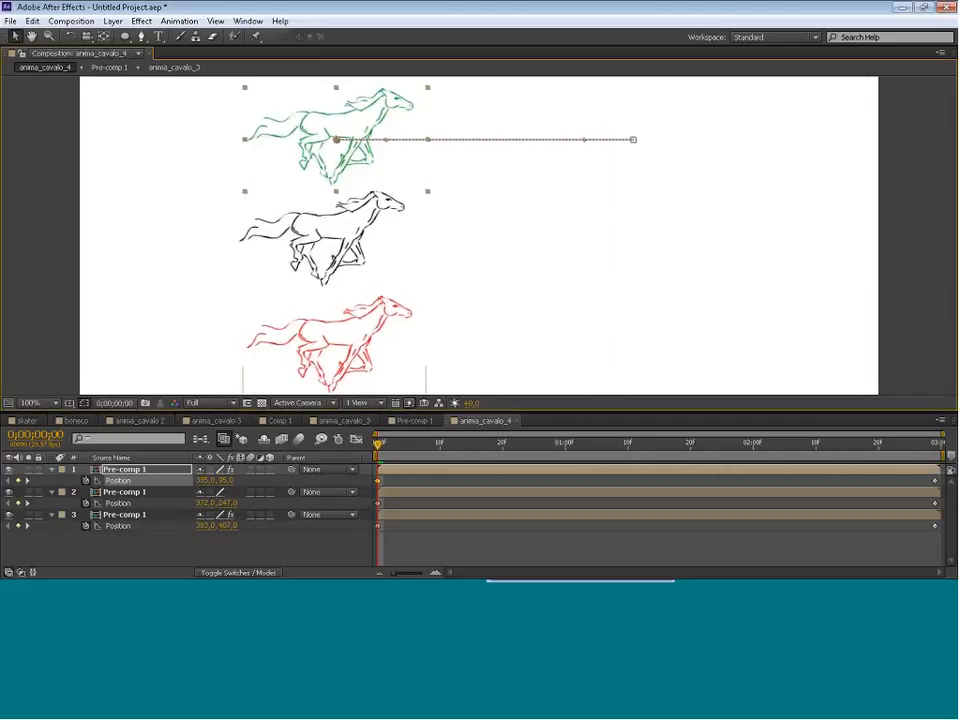
Select all three horses at the first frame and shift their starting positions 230 px left, close to the composition's left edge.
left_click_drag(395, 540, 379, 484)
left_click(378, 503)
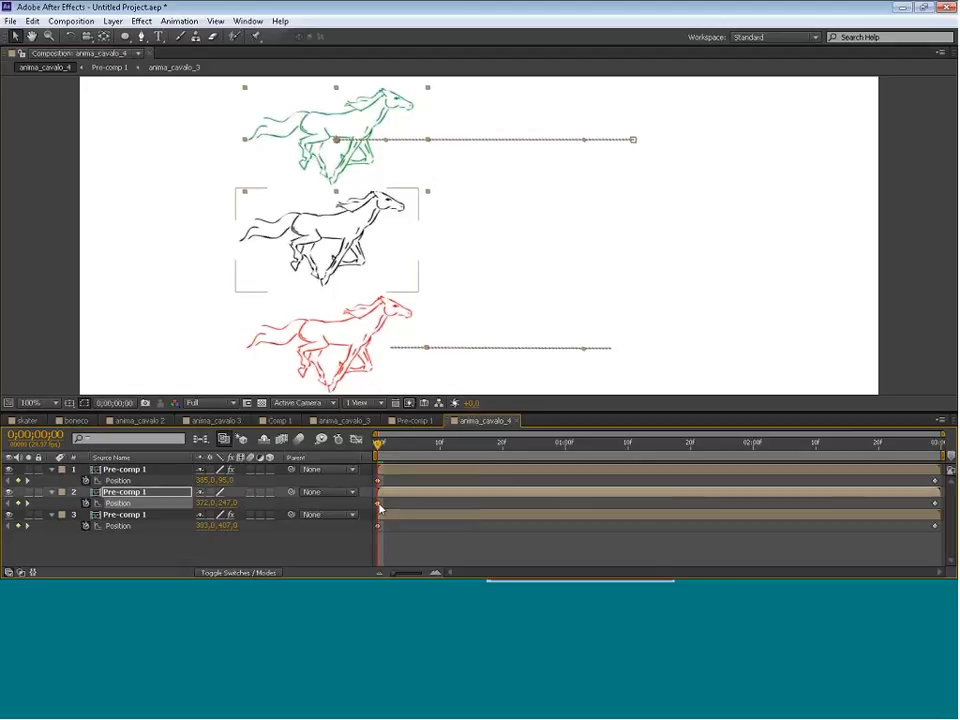
left_click_drag(223, 84, 338, 303)
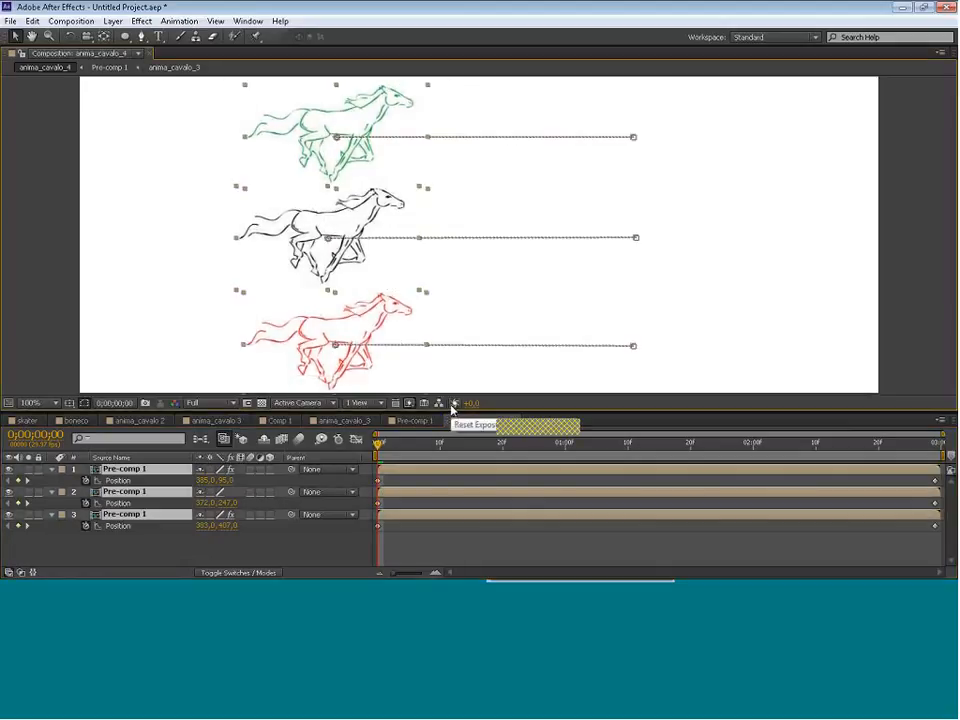
key("shift+Left")
key("shift+Left")
key("shift+Left")
key("shift+Left")
key("shift+Left")
key("shift+Left")
key("shift+Left")
key("shift+Left")
key("shift+Left")
key("shift+Left")
key("shift+Left")
key("shift+Left")
key("shift+Left")
key("shift+Left")
key("shift+Left")
key("shift+Left")
key("shift+Left")
key("shift+Left")
key("shift+Left")
key("shift+Left")
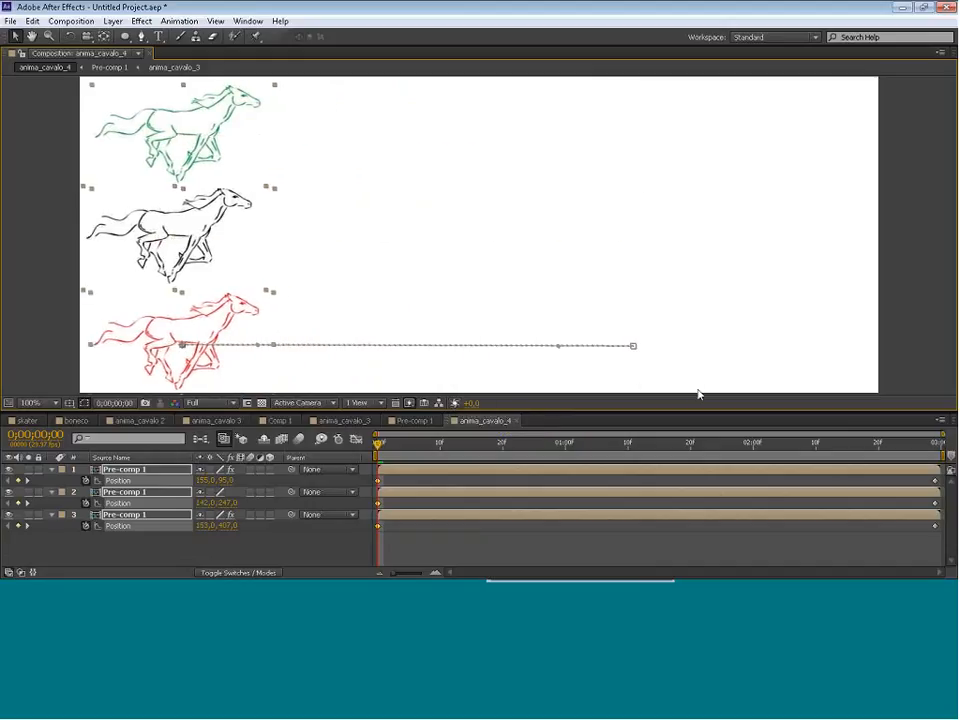
Extend the end points of the three horses' motion paths straight right to about x = 1100, near the composition's right edge.
left_click_drag(697, 392, 270, 100)
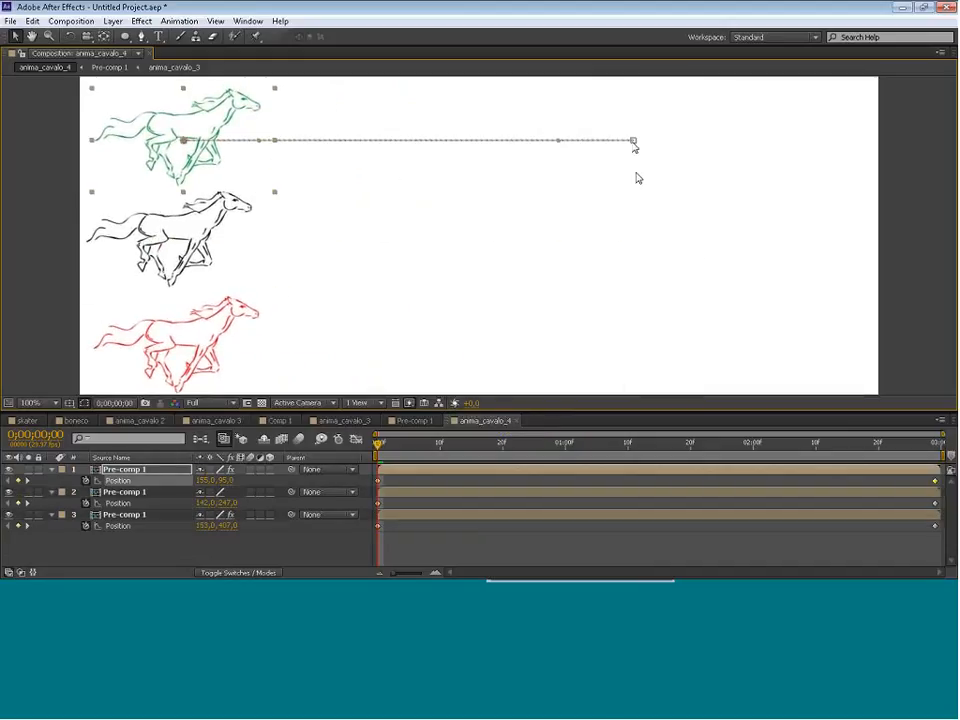
left_click_drag(633, 141, 813, 142)
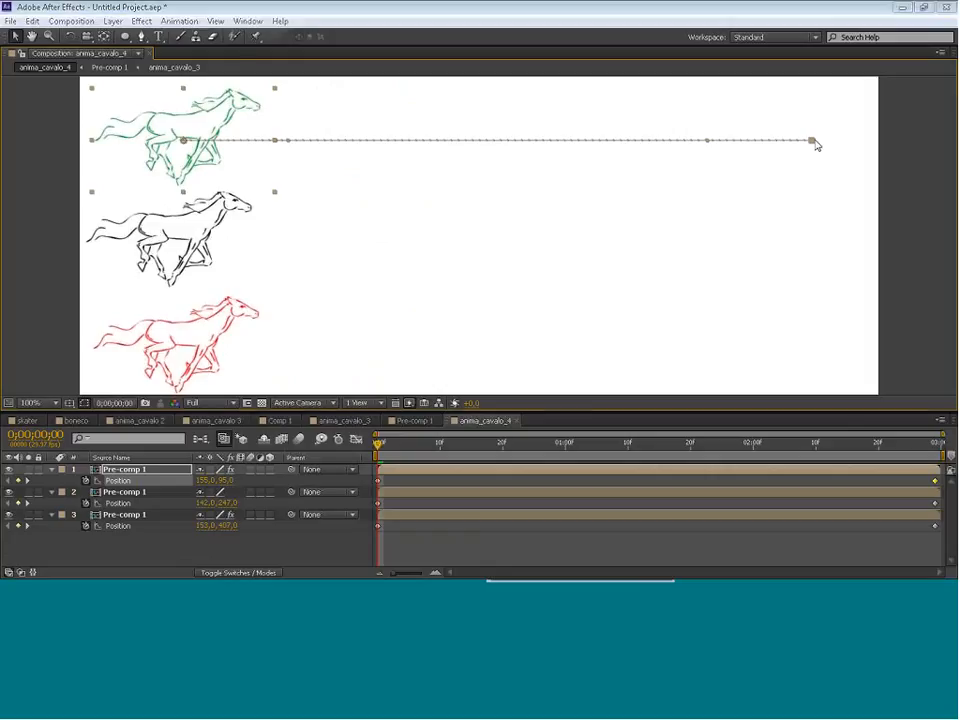
left_click(220, 240)
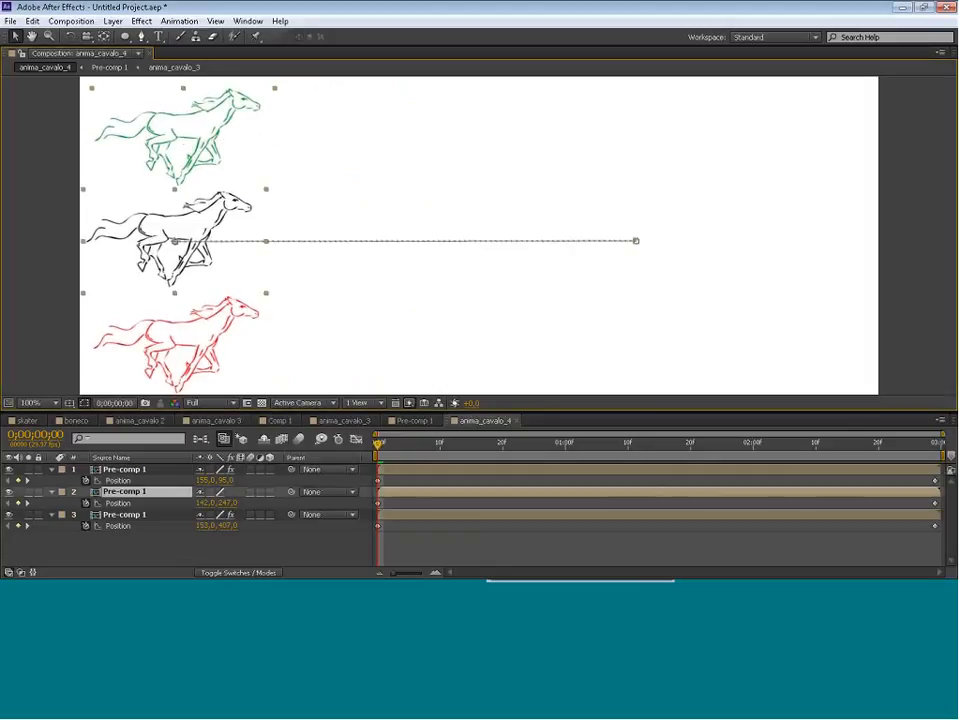
left_click_drag(634, 241, 816, 241)
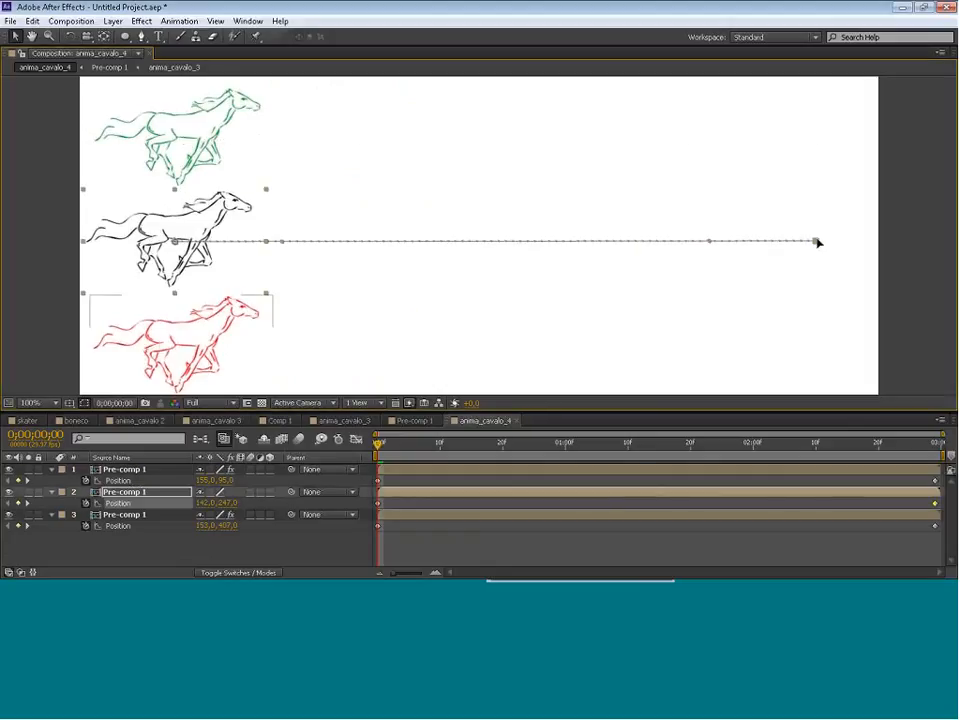
left_click(180, 345)
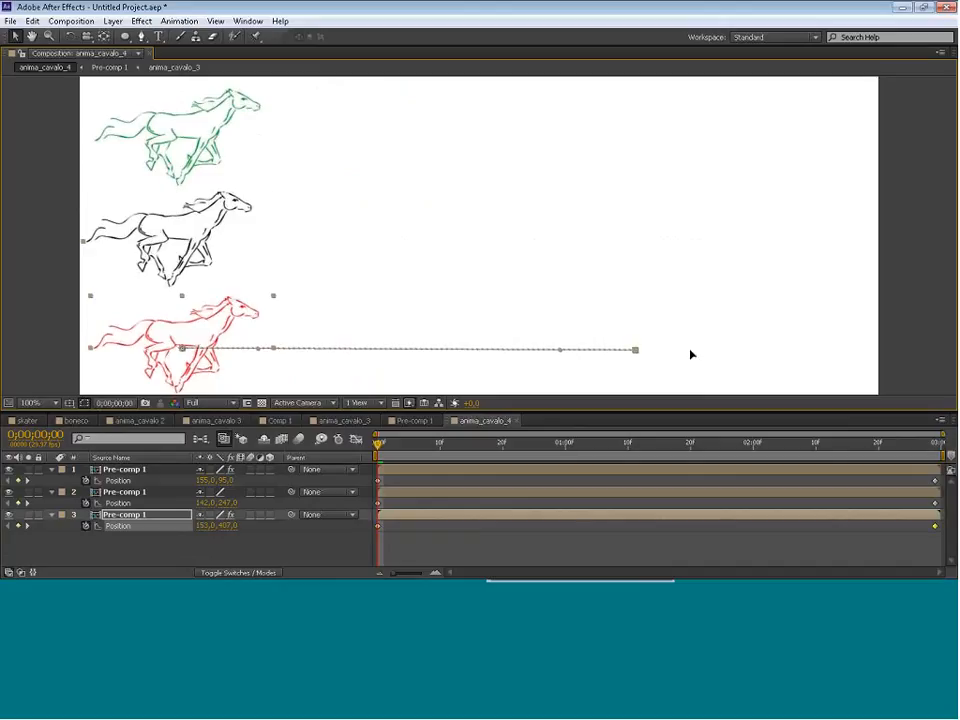
left_click_drag(634, 348, 818, 350)
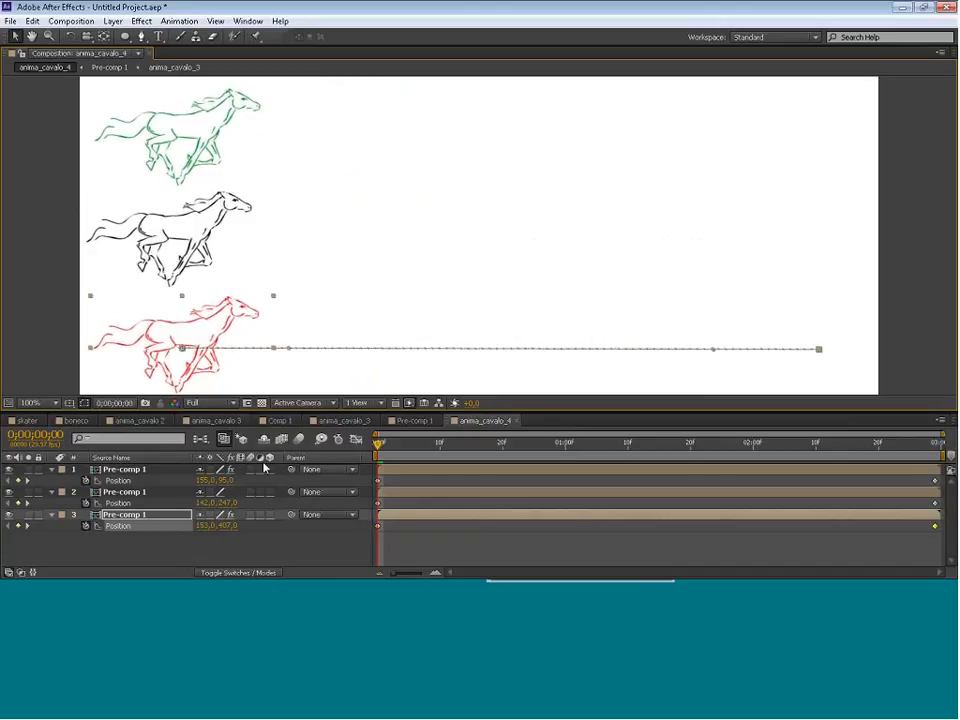
left_click(302, 381)
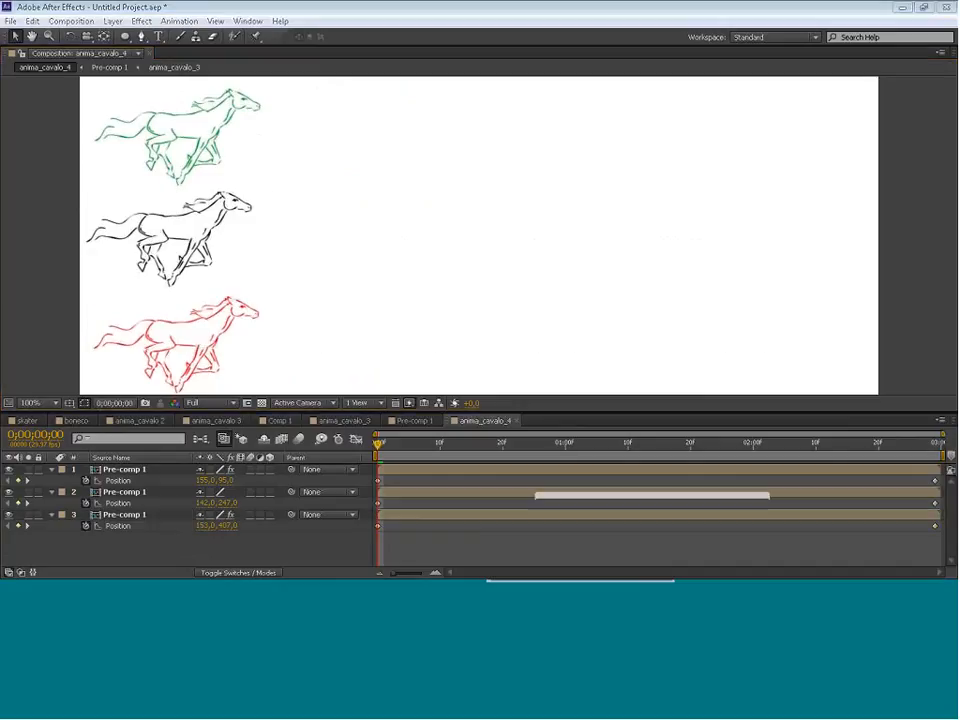
Scrub and play the composition from the first frame to check the three horses' extended runs.
left_click(381, 444)
left_click_drag(395, 452, 753, 452)
key("space")
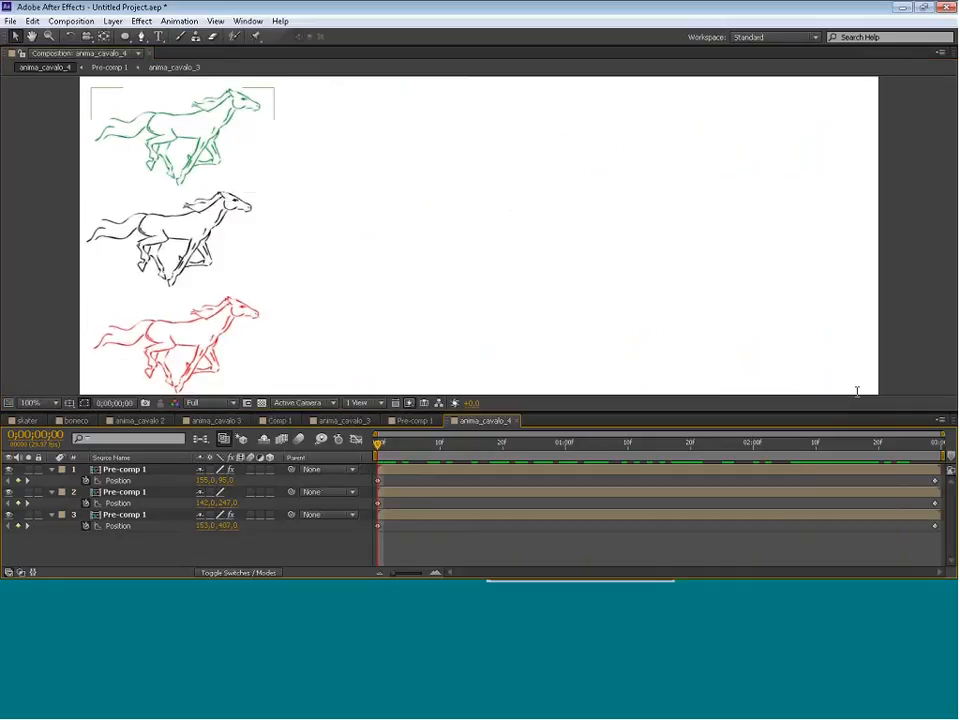
left_click(701, 517)
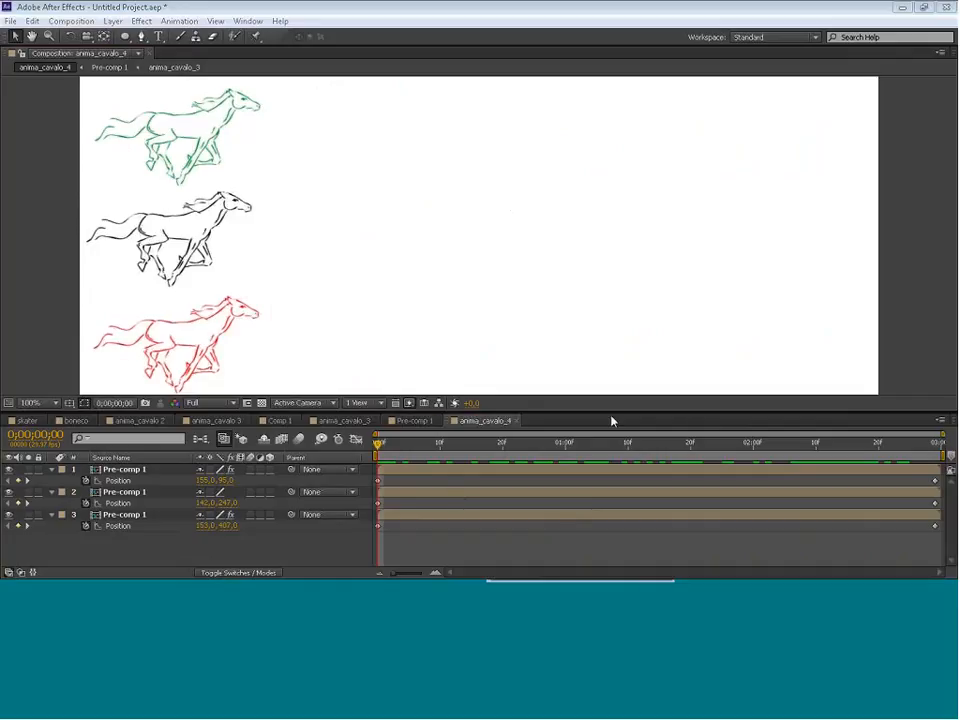
key("space")
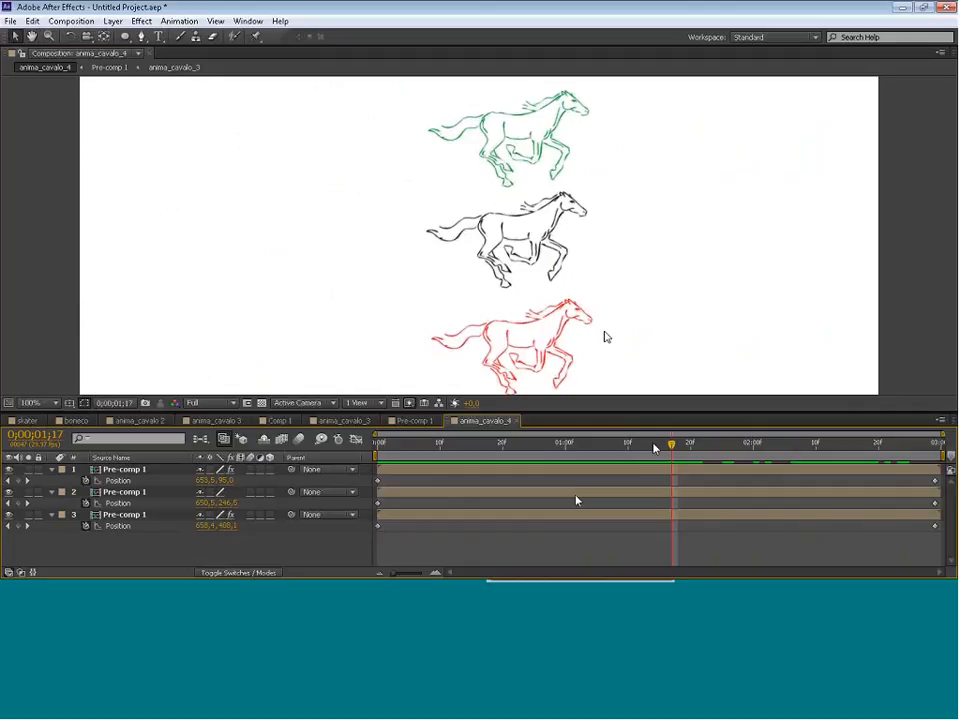
Apply Easy Ease In to the green horse's first Position keyframe and preview the run.
left_click(379, 481)
right_click(379, 481)
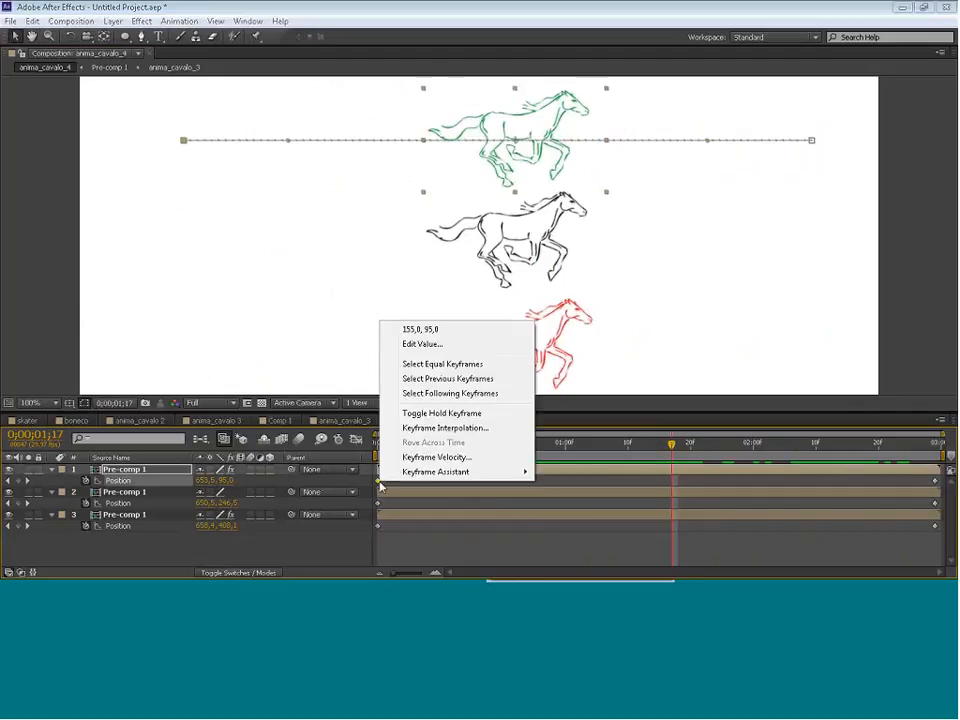
mouse_move(489, 472)
left_click(606, 524)
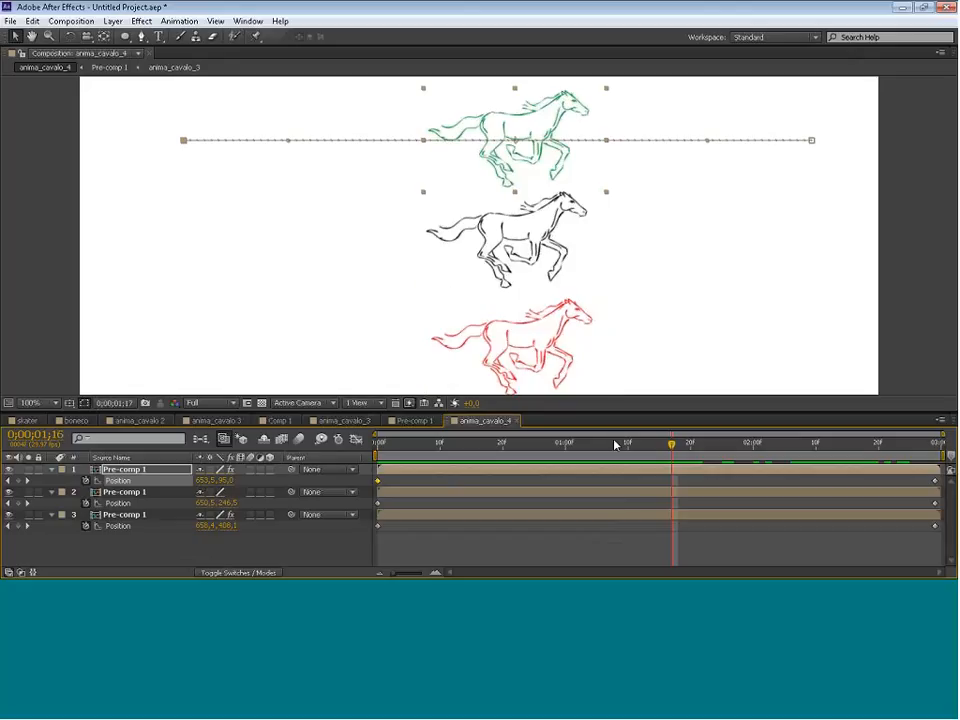
left_click_drag(615, 444, 354, 450)
right_click(378, 480)
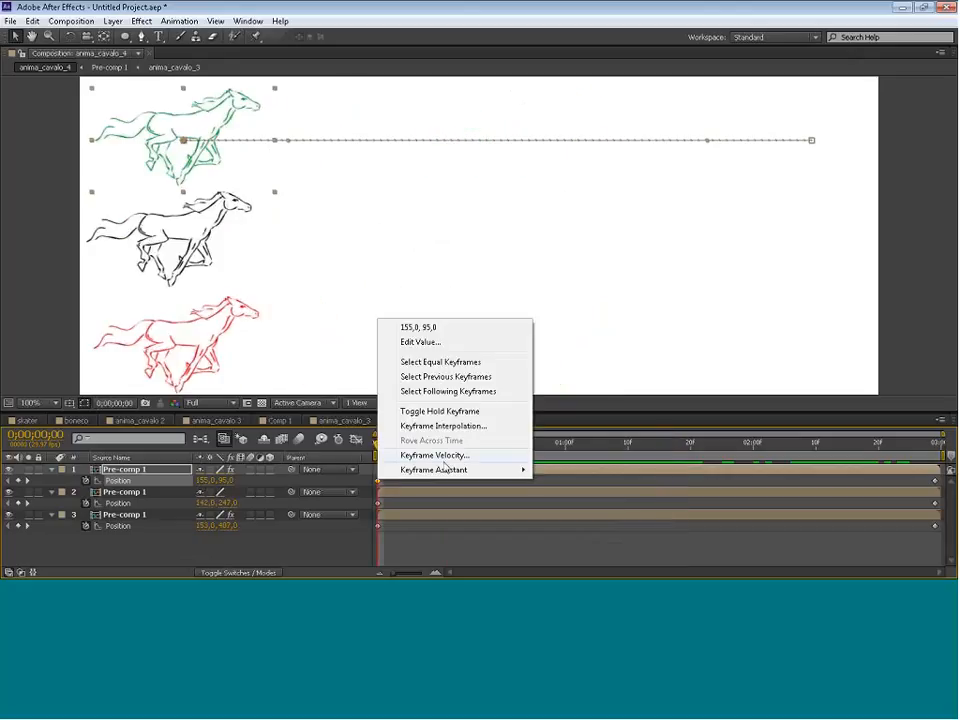
mouse_move(446, 476)
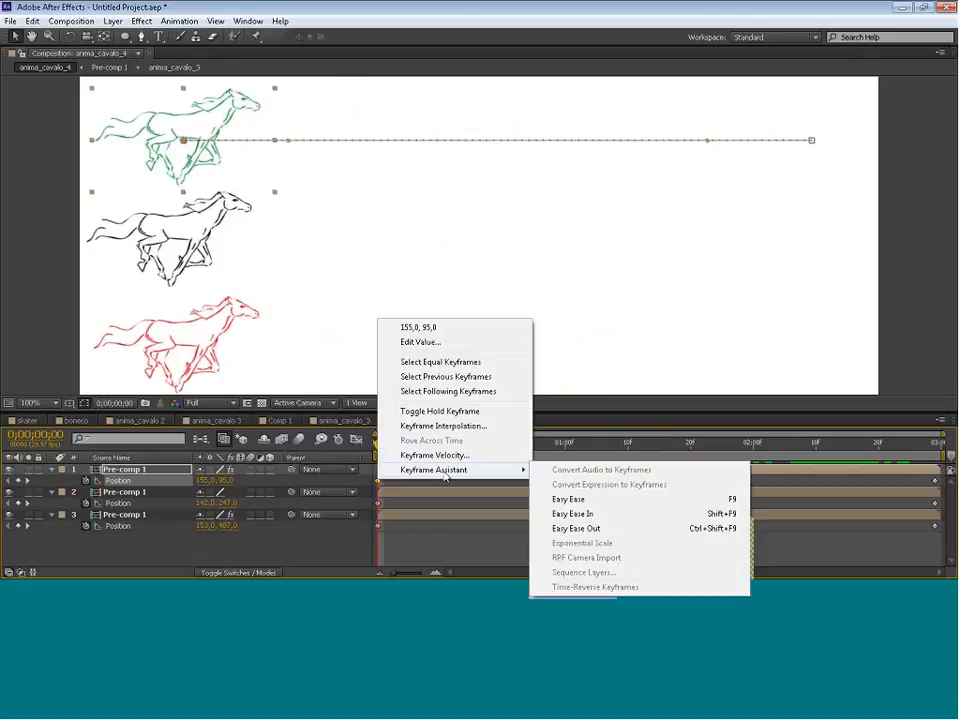
left_click(615, 515)
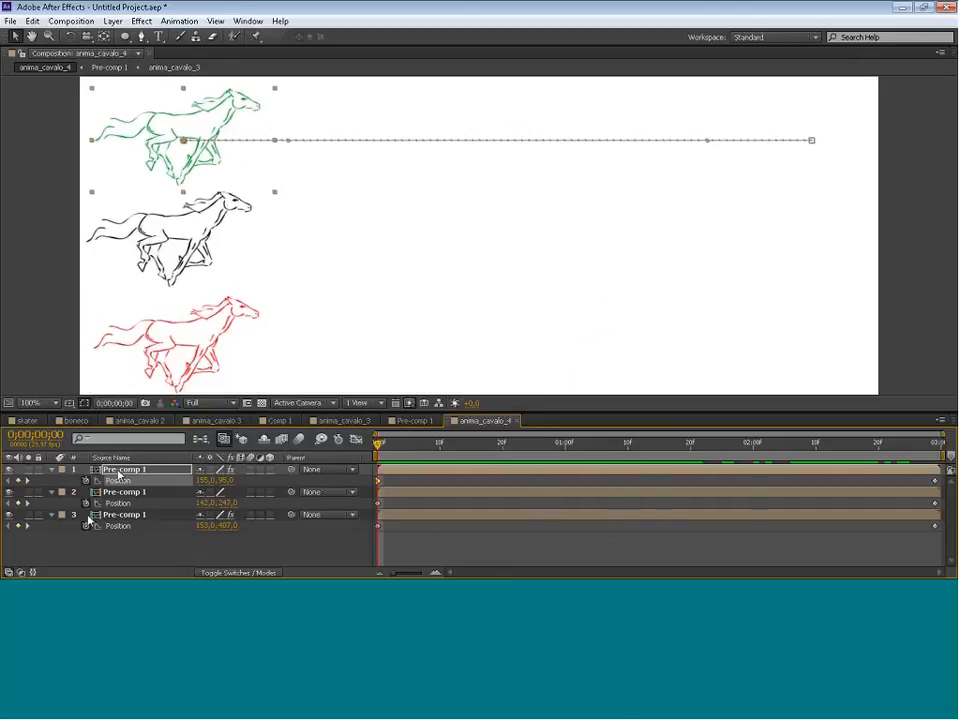
left_click(125, 470)
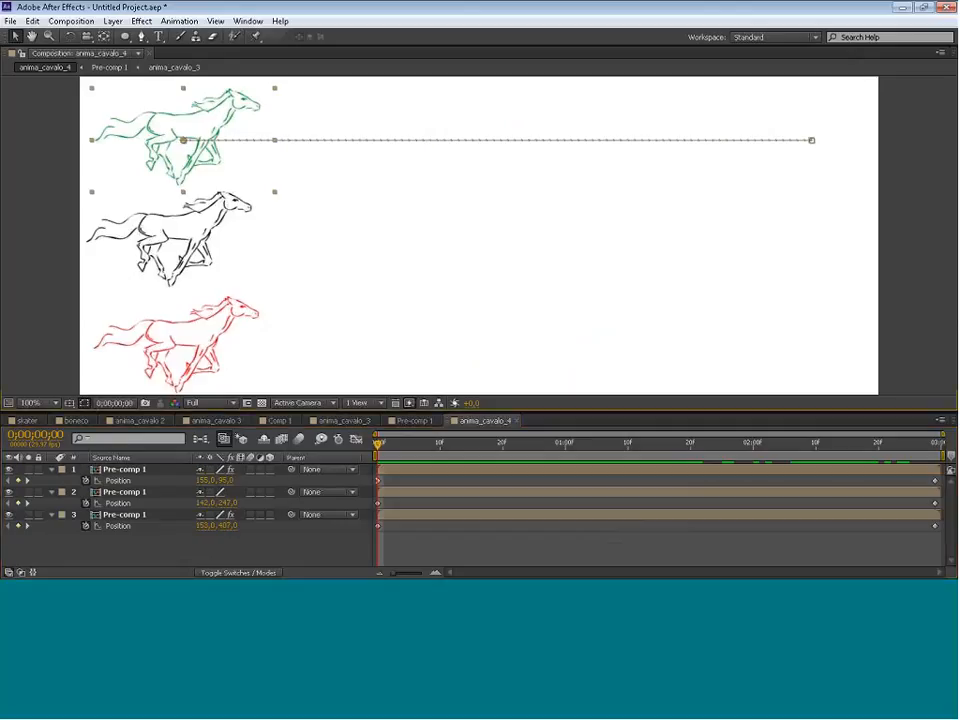
left_click(50, 352)
key("space")
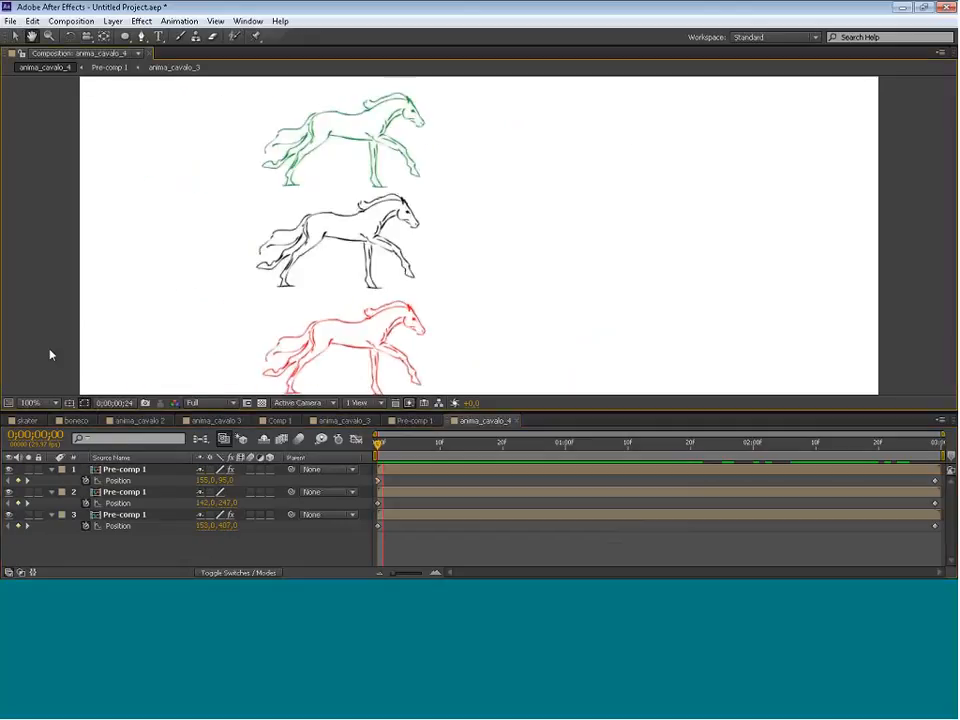
left_click_drag(791, 448, 936, 447)
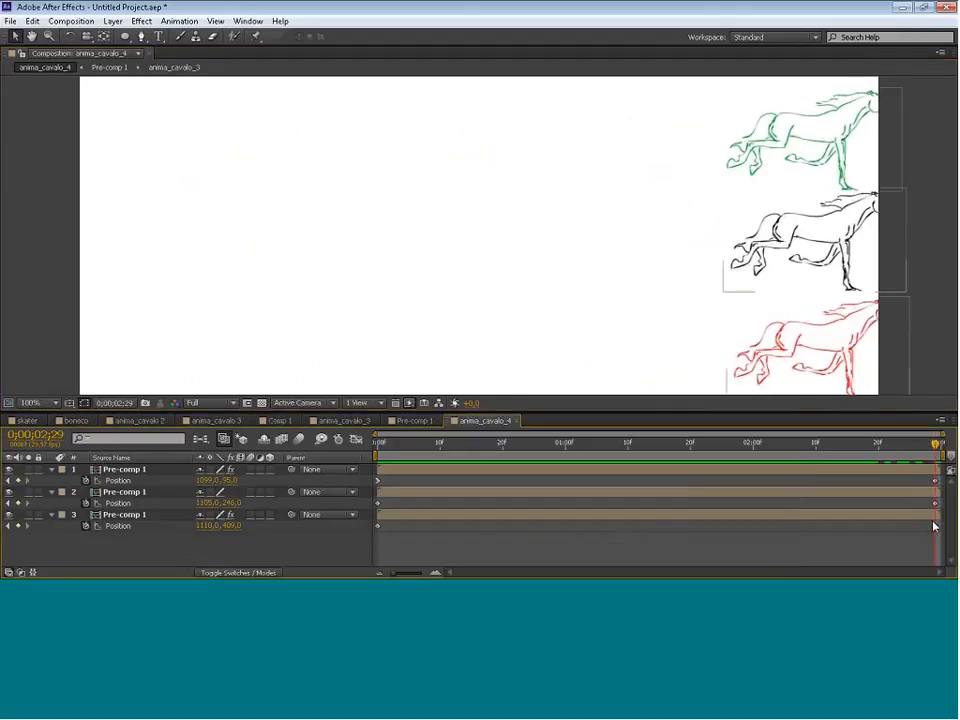
right_click(935, 503)
mouse_move(849, 491)
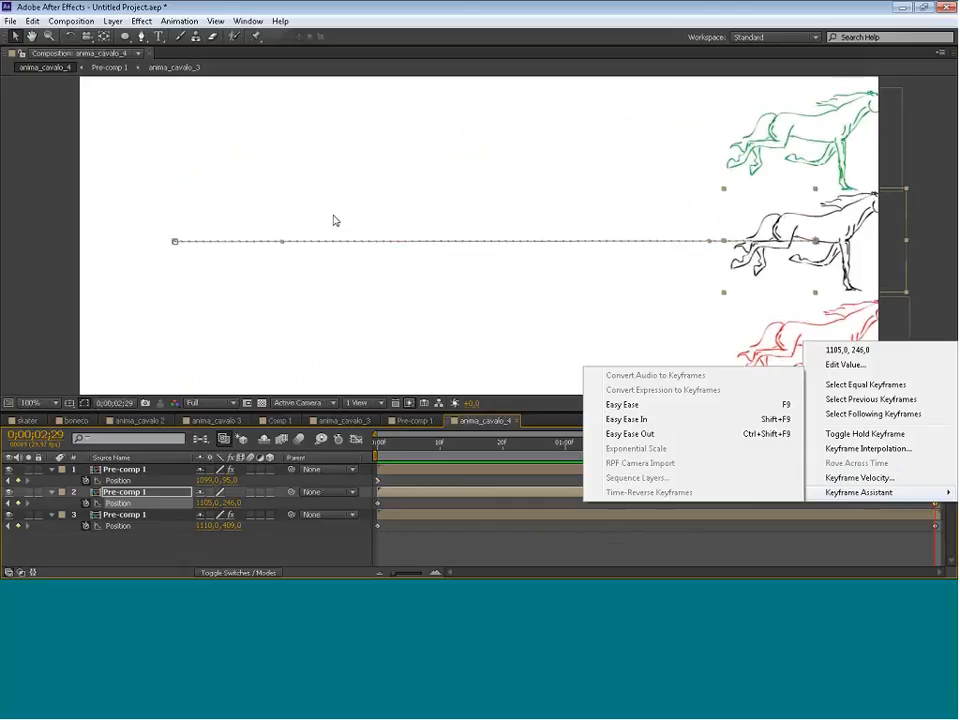
key("F9")
left_click(64, 208)
Undo the easing on the green horse's first Position keyframe and return to the first frame.
left_click(32, 21)
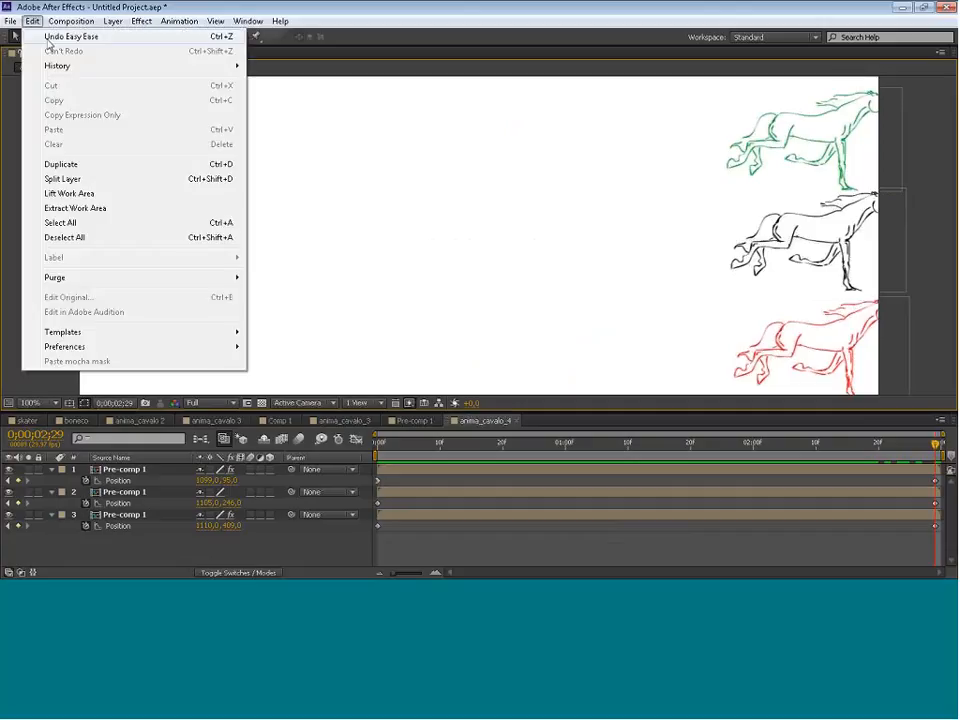
left_click(48, 43)
key("Home")
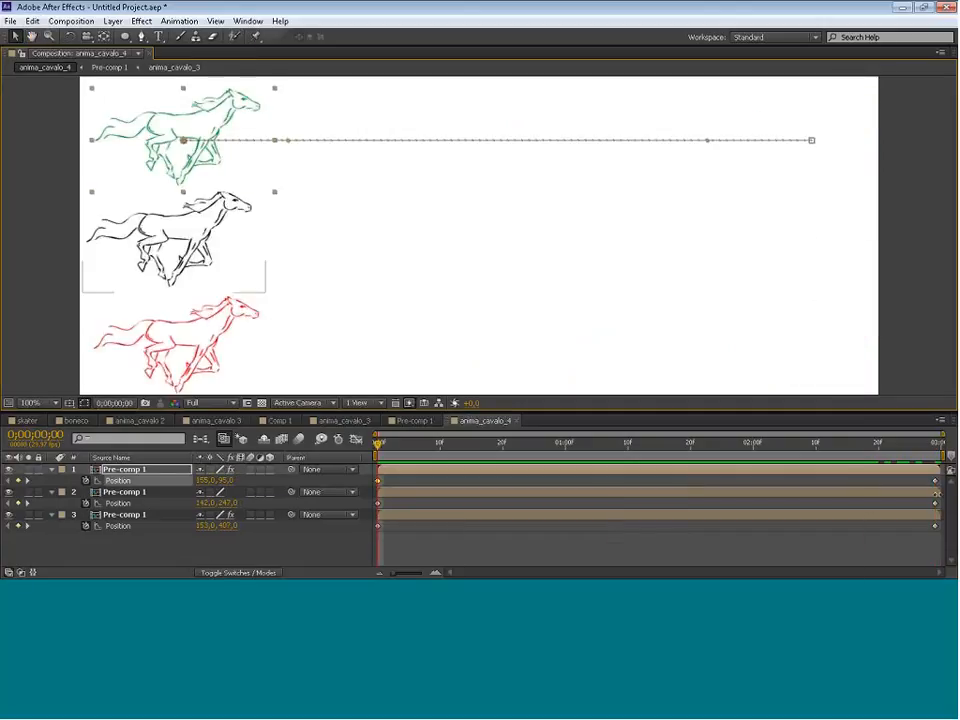
Try Easy Ease In on the green horse's last Position keyframe, and undo it.
right_click(935, 481)
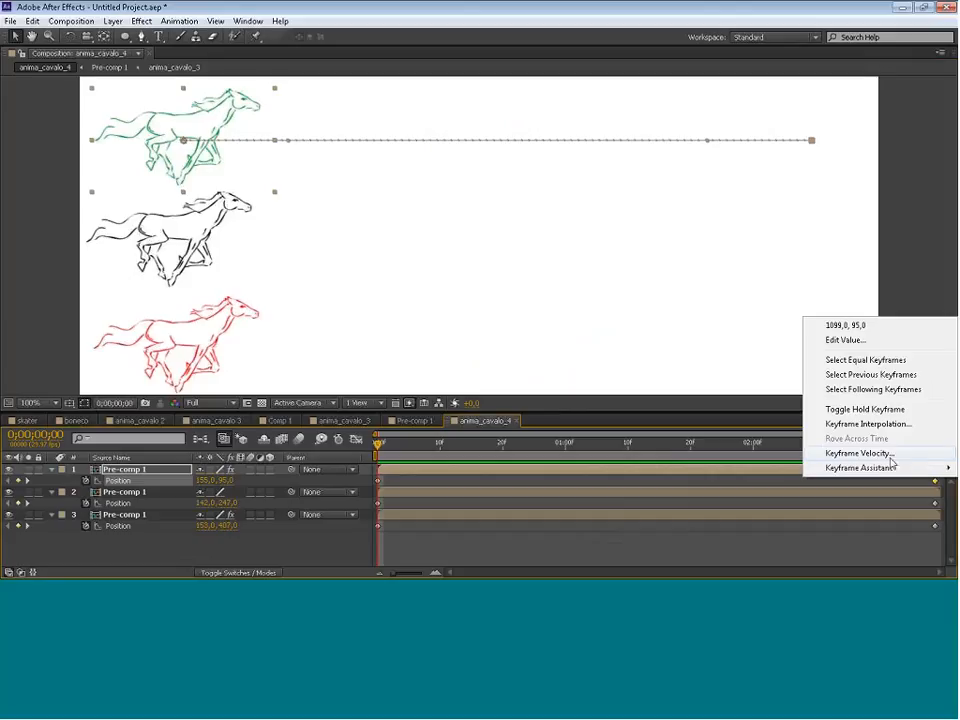
mouse_move(893, 467)
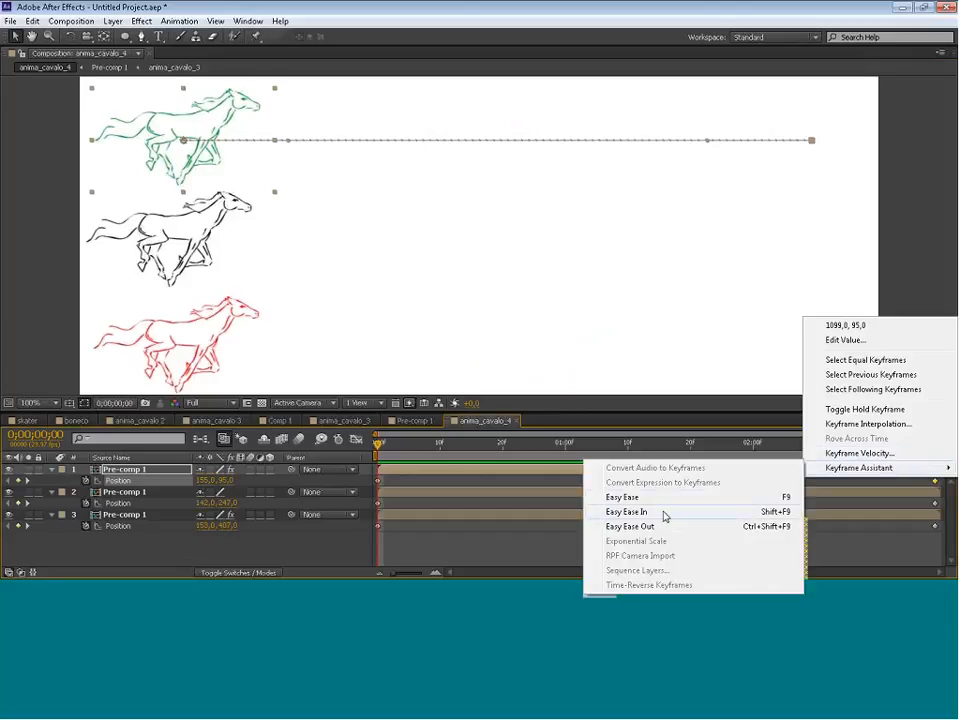
left_click(626, 512)
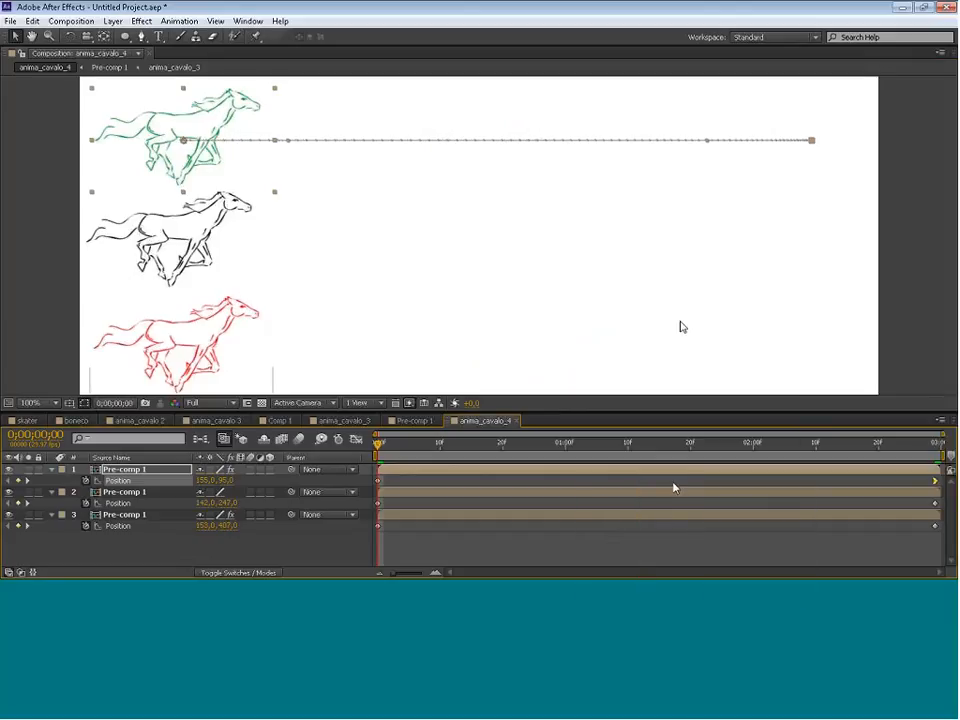
left_click(800, 142, "ctrl")
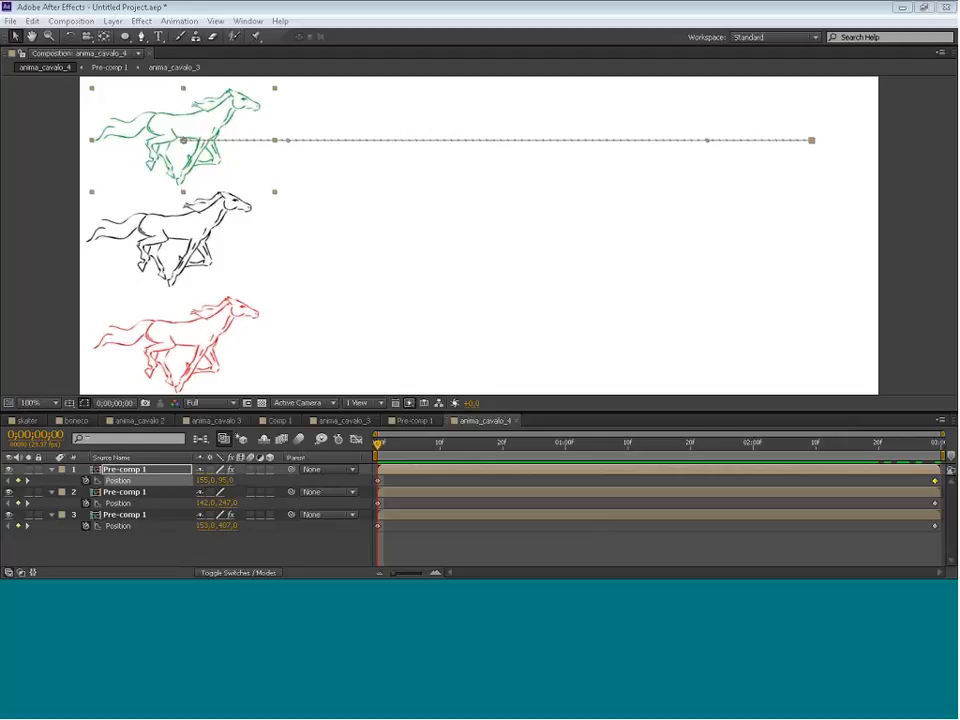
Apply Easy Ease In to the last Position keyframe of the green horse.
left_click_drag(497, 421, 485, 446)
left_click(935, 481)
right_click(935, 482)
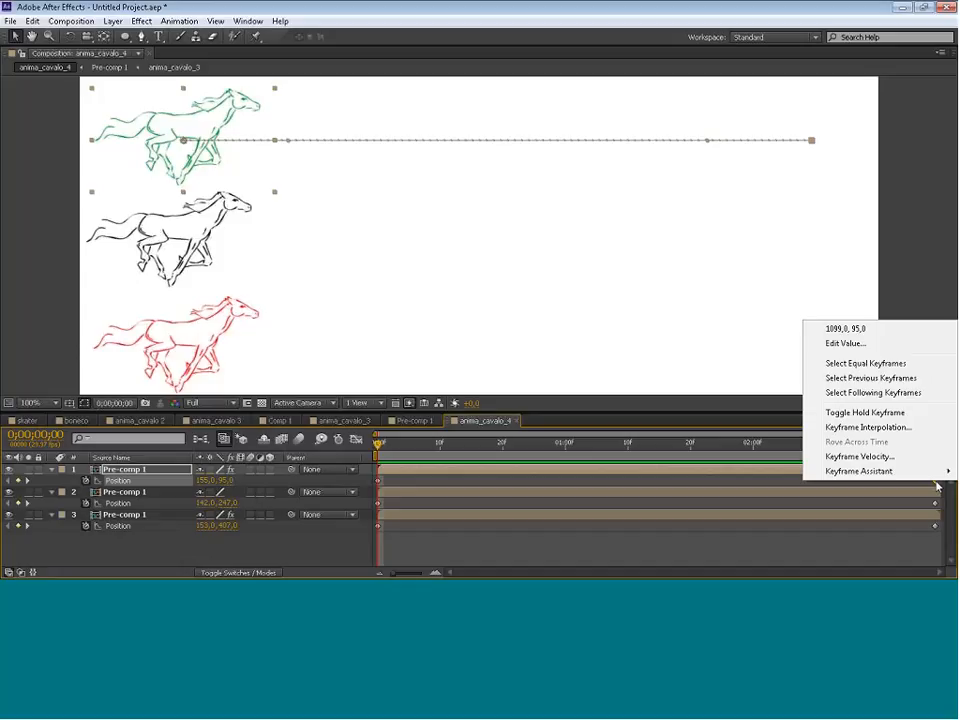
mouse_move(911, 472)
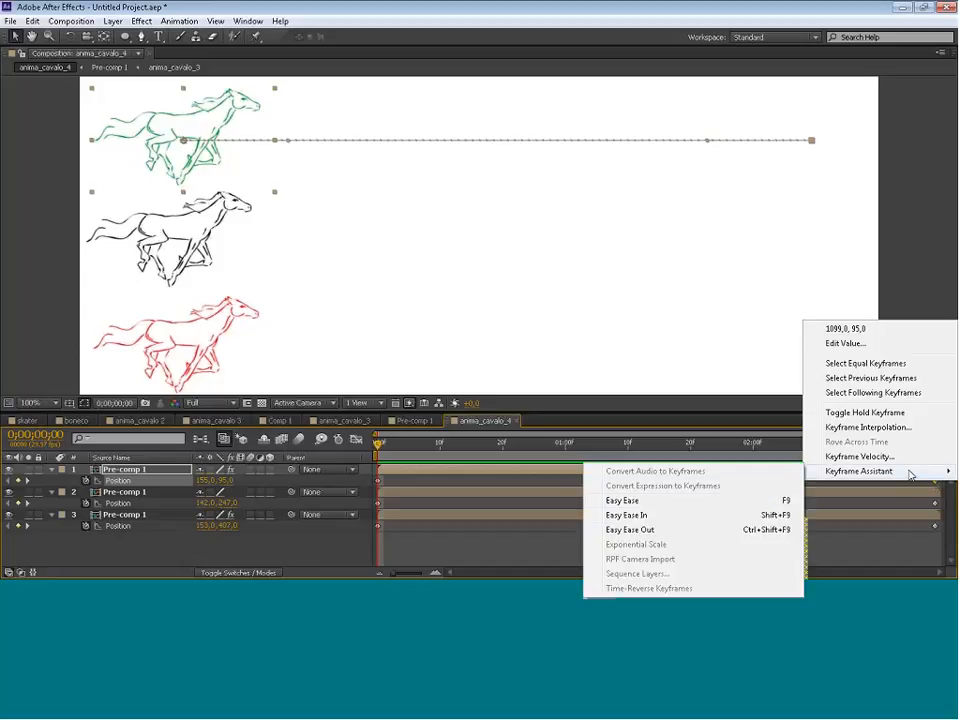
left_click(675, 516)
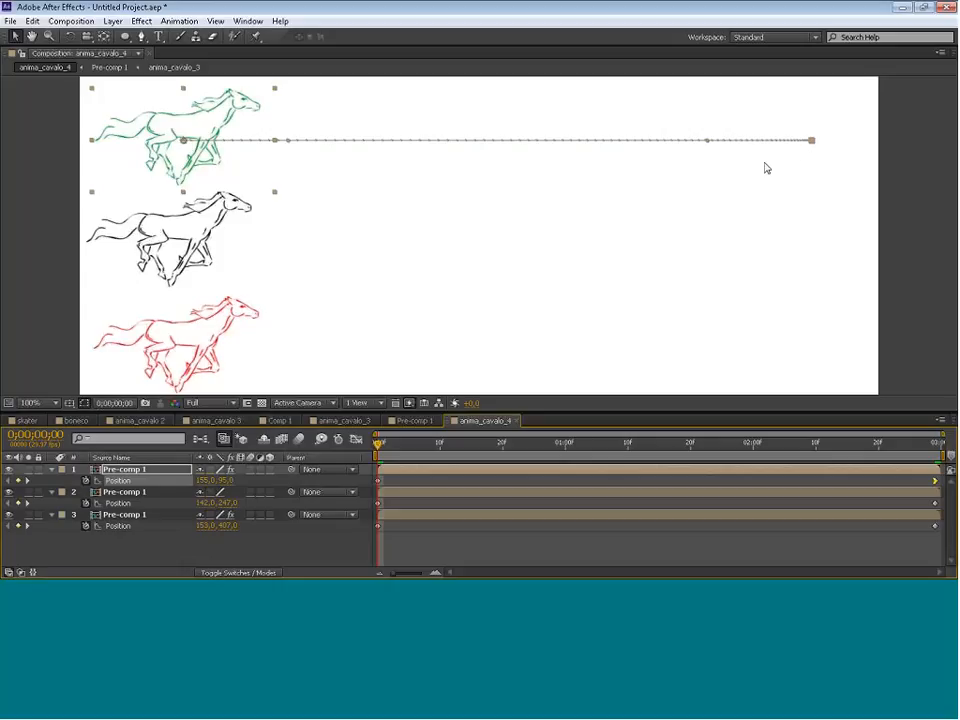
Play the animation to compare the green horse's eased arrival with the other two, and return to the first frame.
left_click(894, 382)
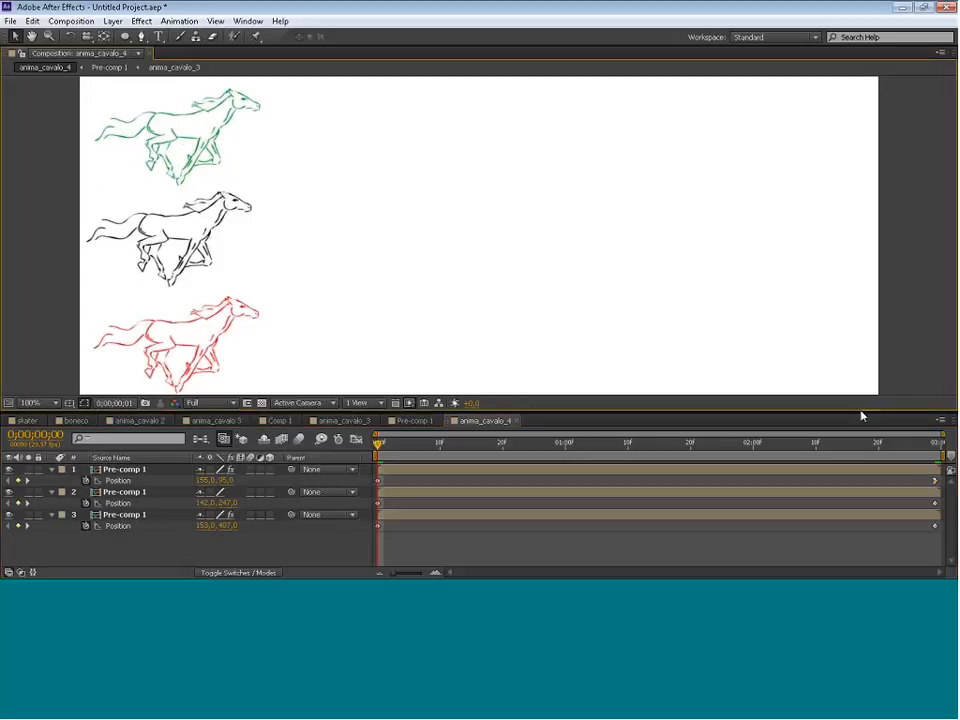
key("space")
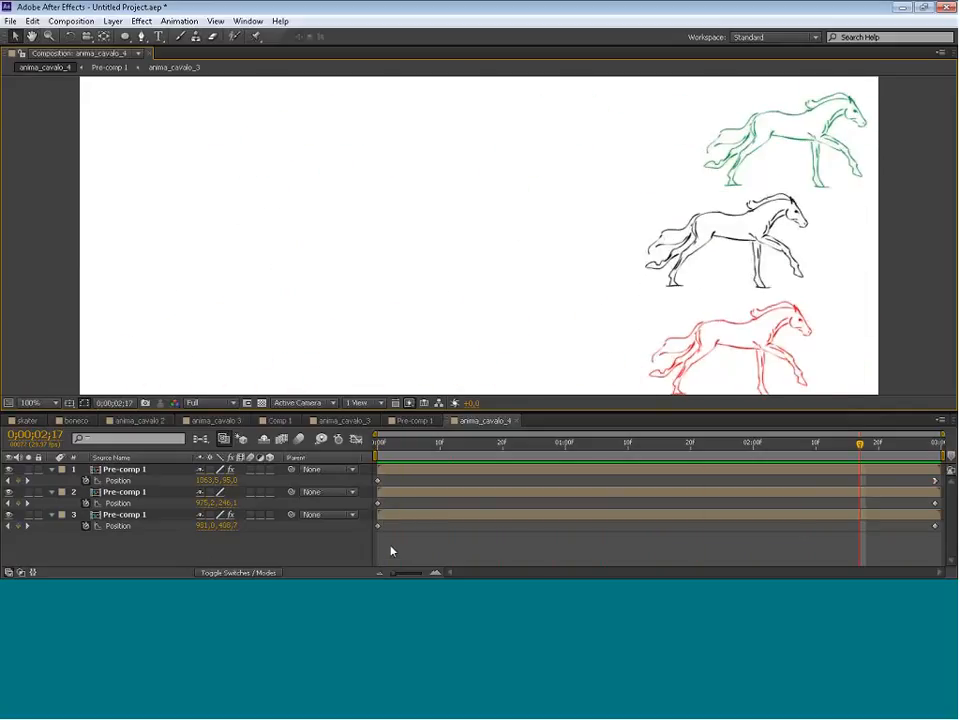
left_click(378, 443)
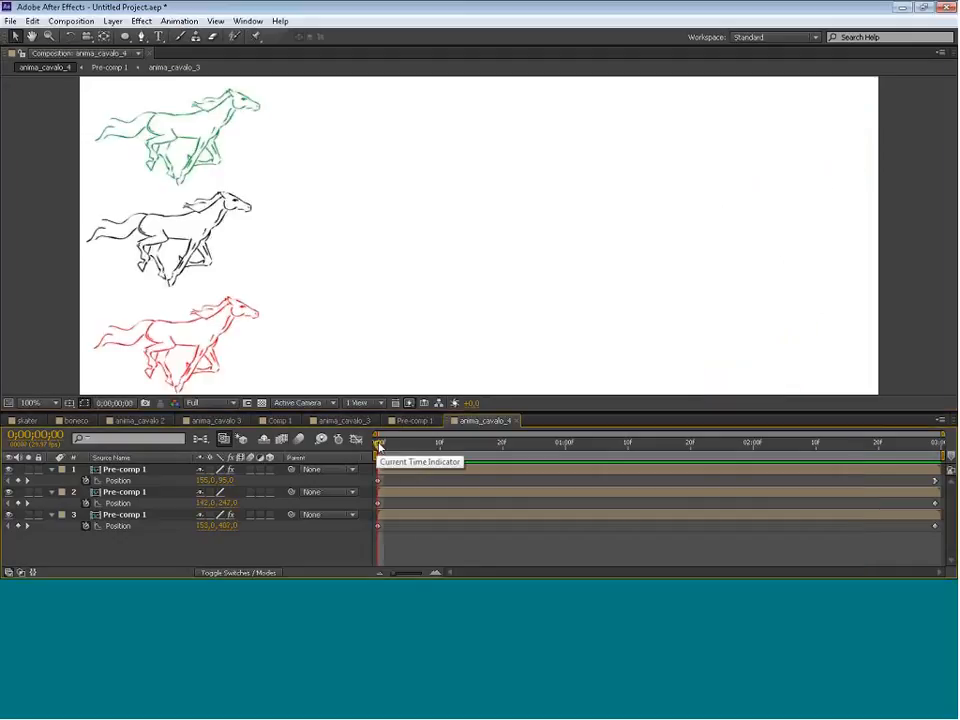
Apply Easy Ease Out to the red horse's first Position keyframe.
left_click(379, 525)
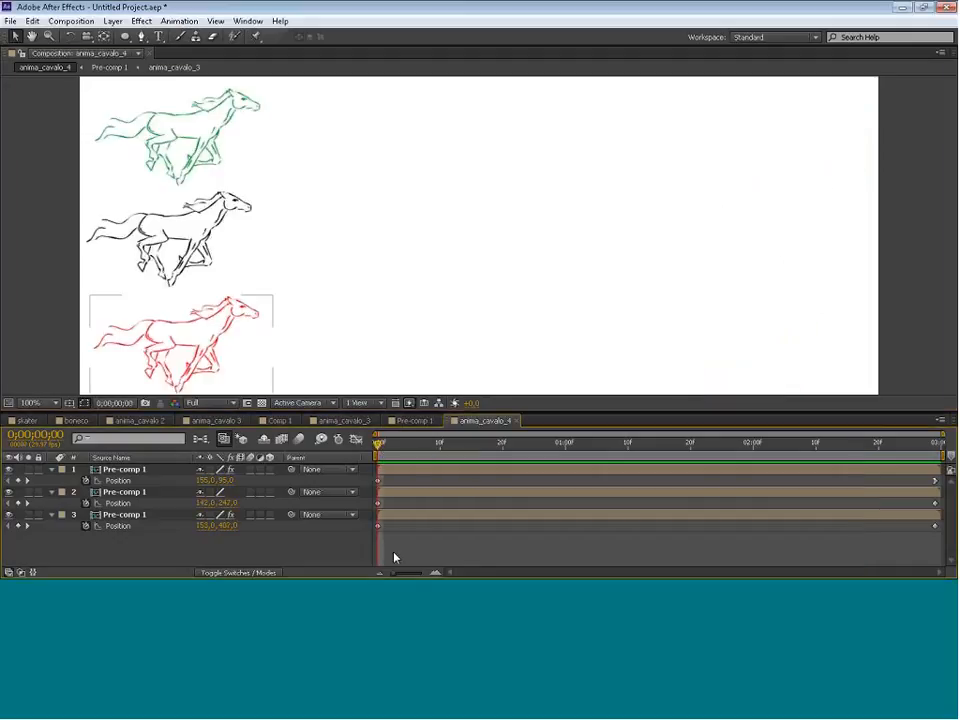
right_click(379, 526)
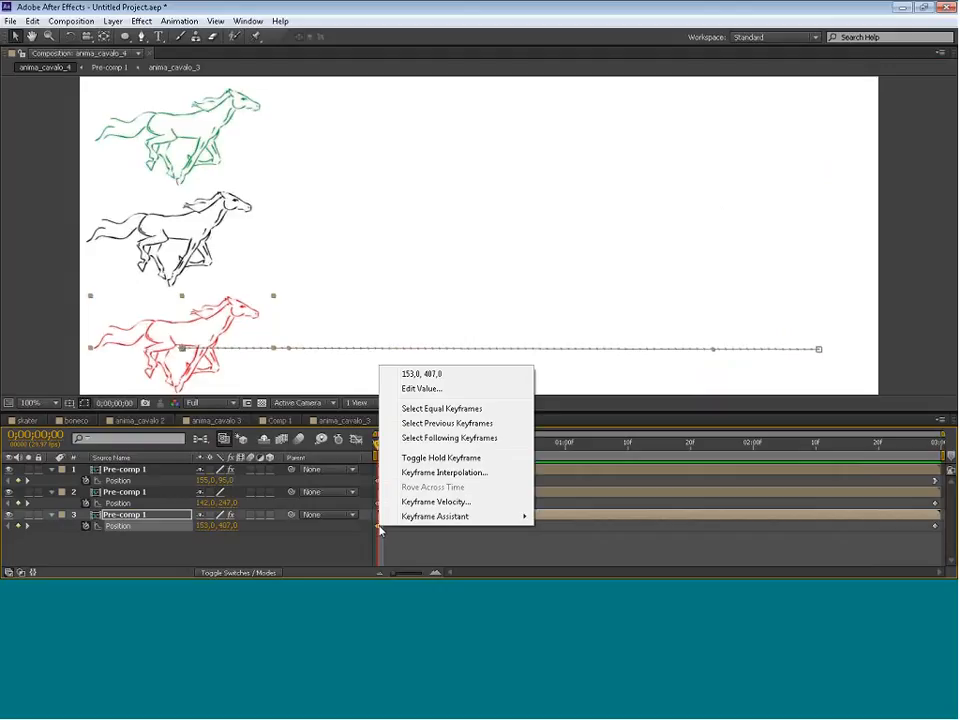
mouse_move(383, 520)
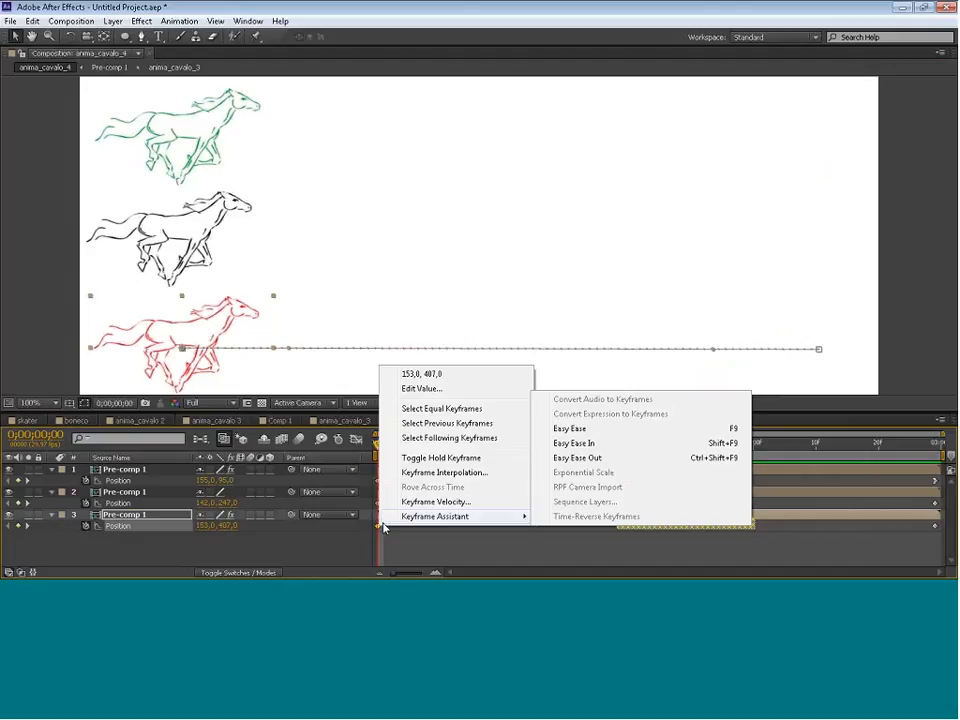
left_click(588, 459)
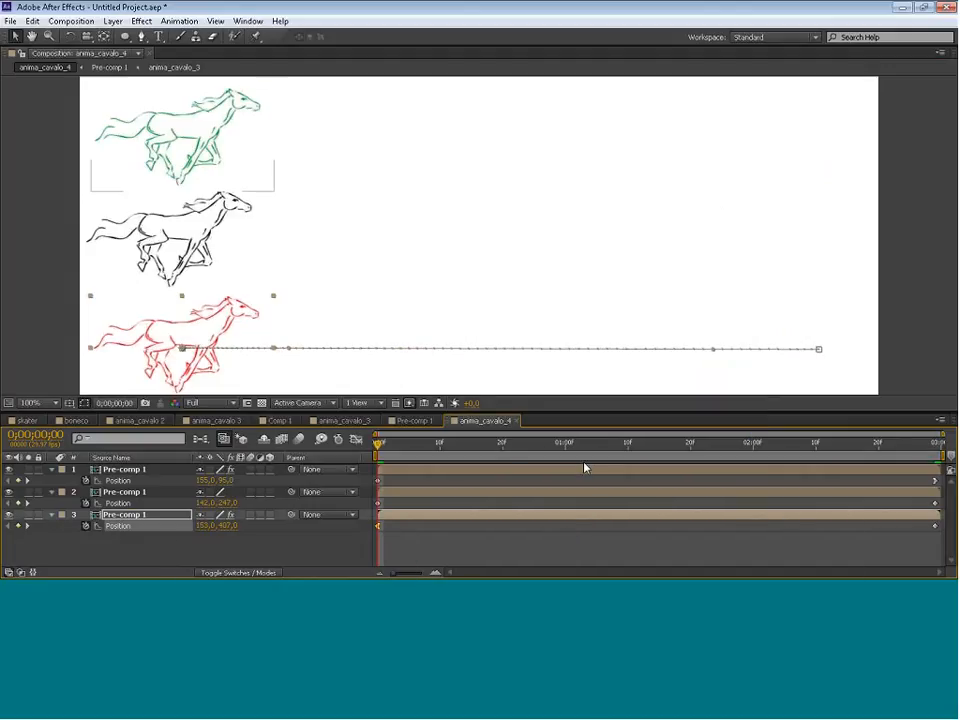
Preview the red horse's eased start, and add a Position keyframe to the black horse at 0;00;01;15.
key("space")
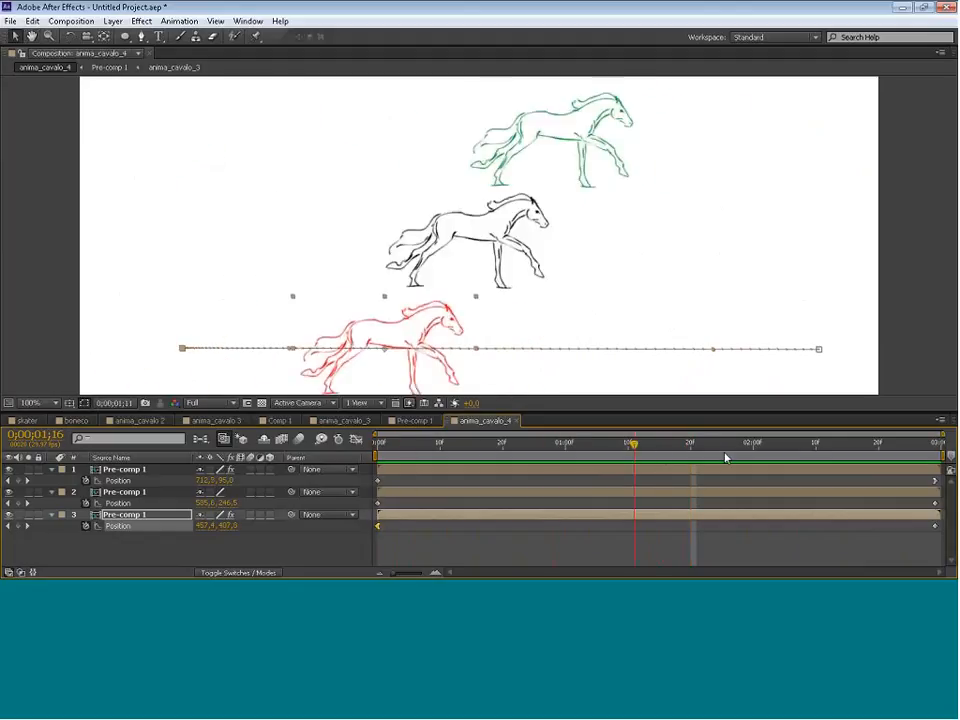
mouse_move(651, 463)
left_mouse_down()
mouse_move(578, 463)
mouse_move(658, 444)
left_mouse_up()
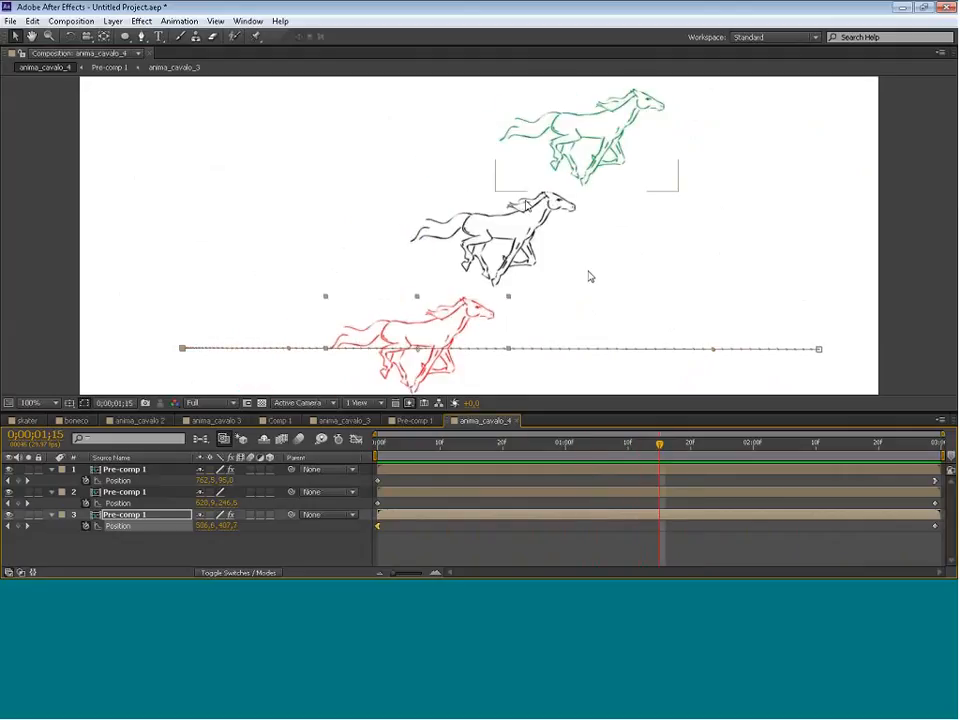
left_click(500, 240)
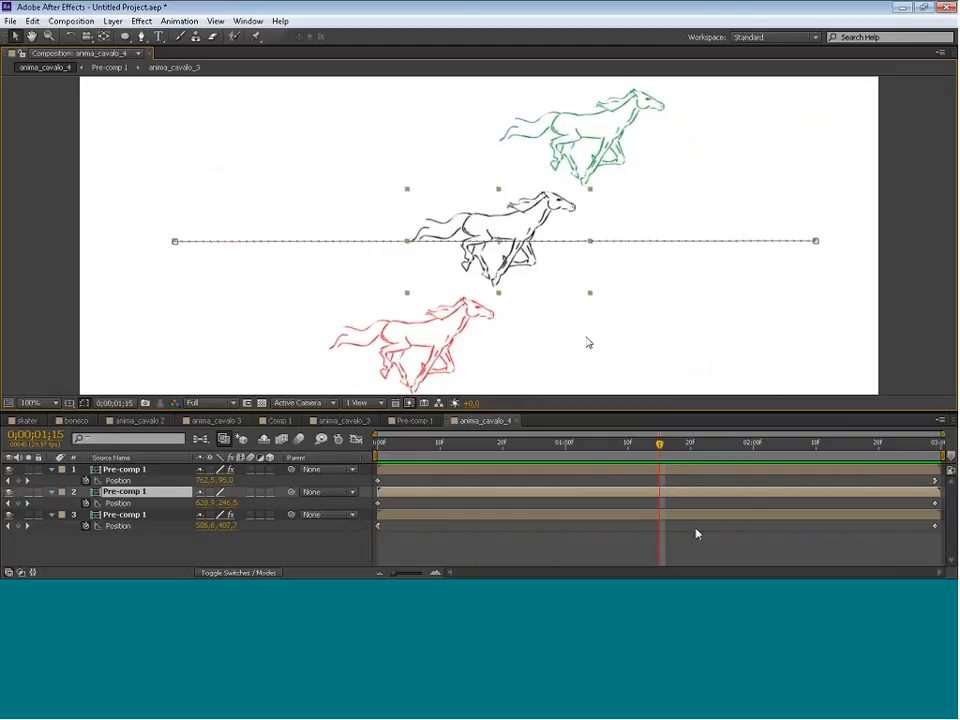
left_click(18, 503)
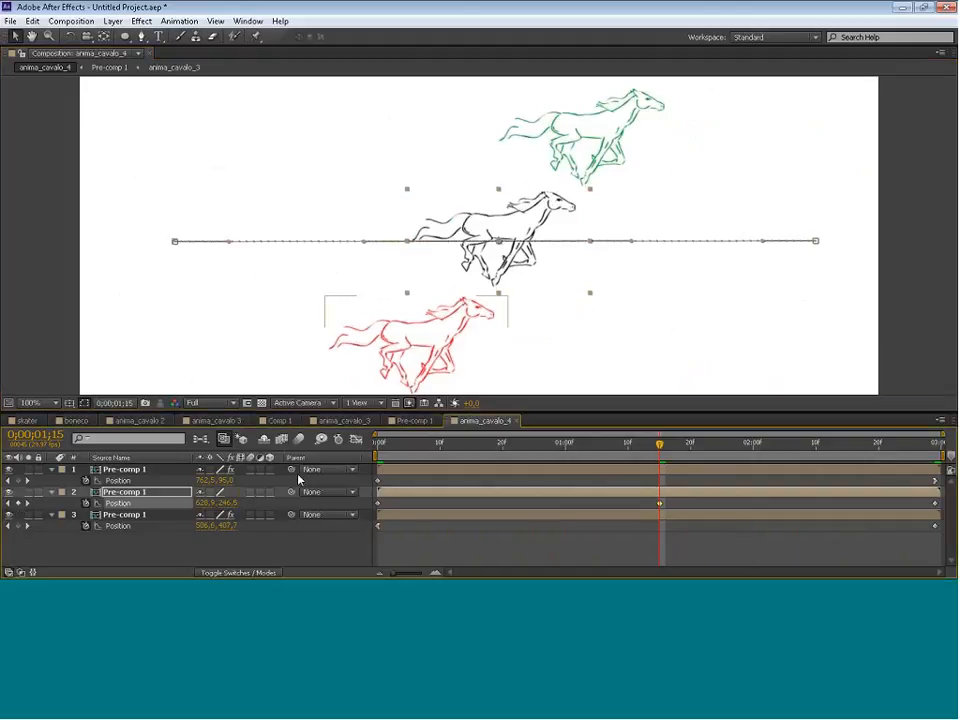
Apply Easy Ease to the black horse's middle Position keyframe.
right_click(659, 503)
mouse_move(722, 498)
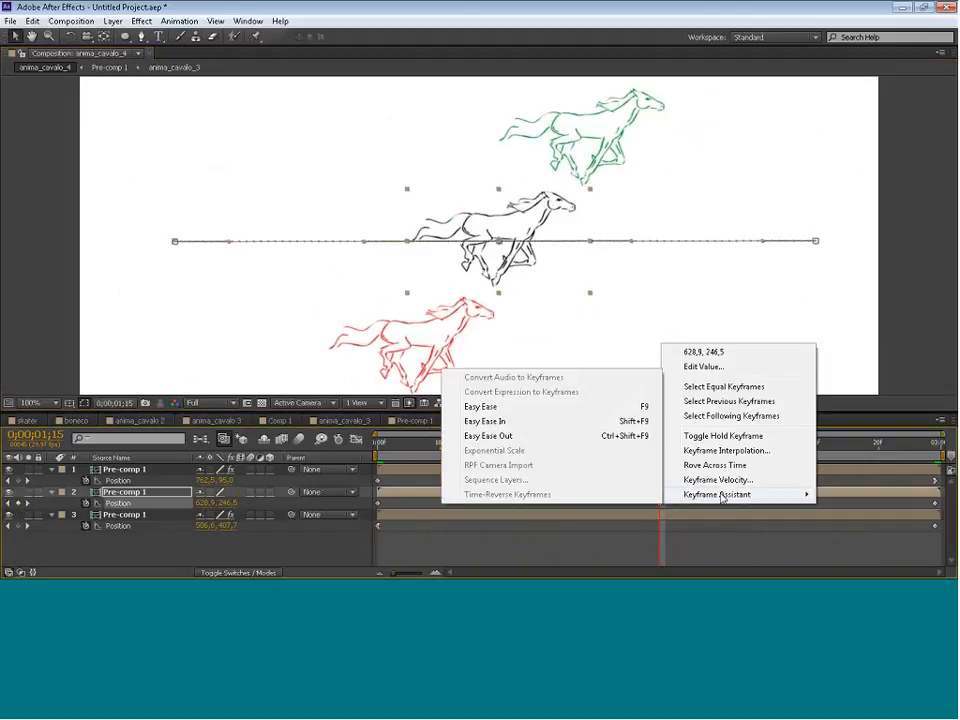
left_click(504, 408)
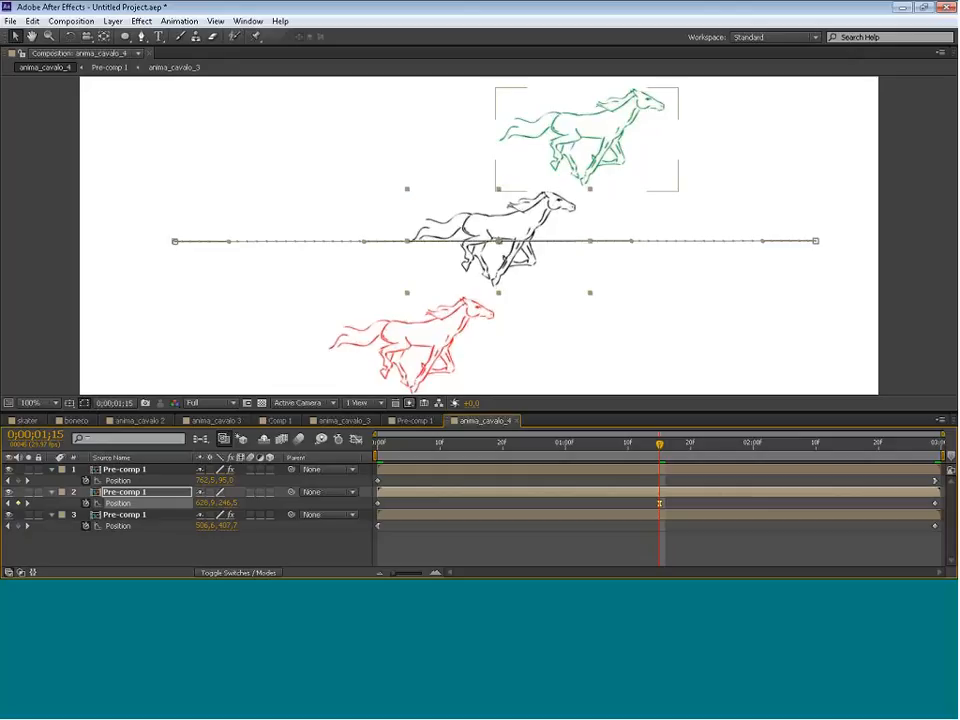
Play the animation from the first frame to compare the three horses, and stop at 0;00;01;14.
left_click(415, 443)
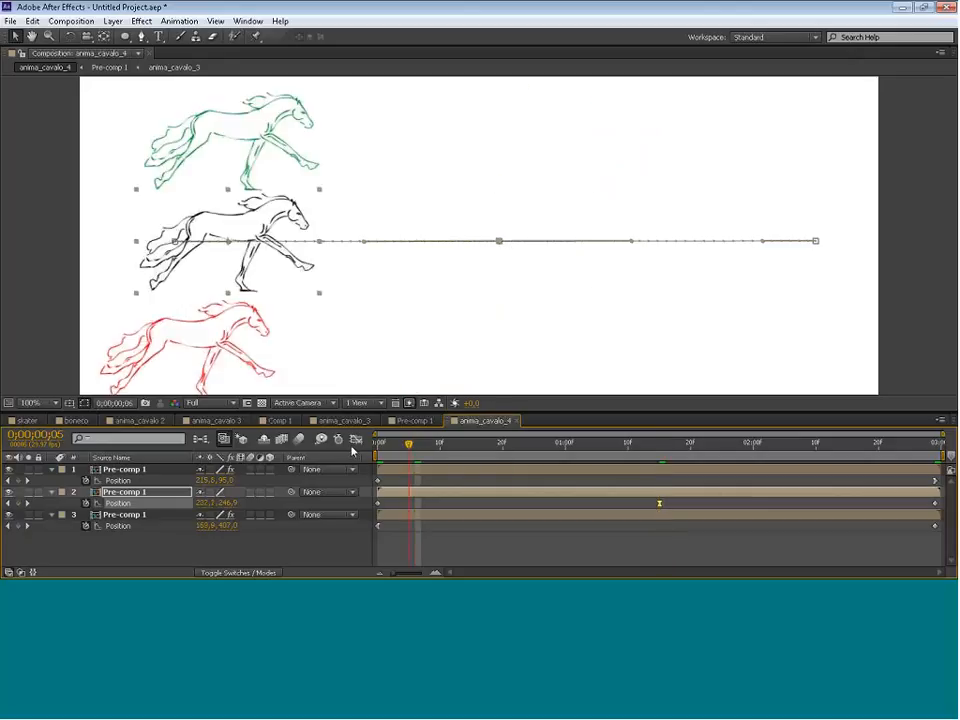
key("Home")
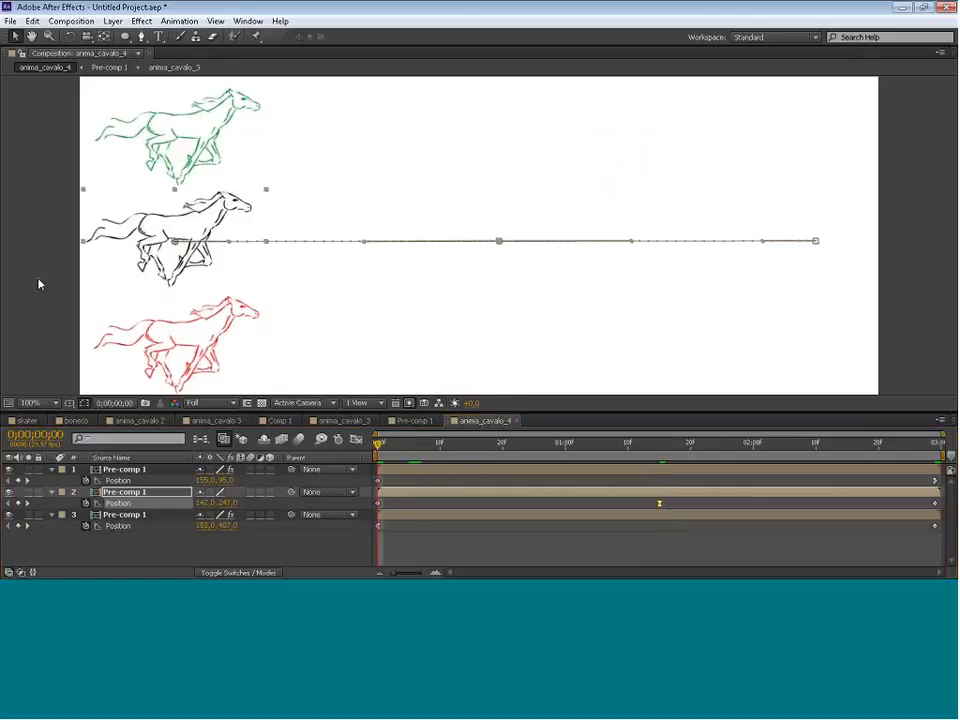
left_click(39, 285)
key("space")
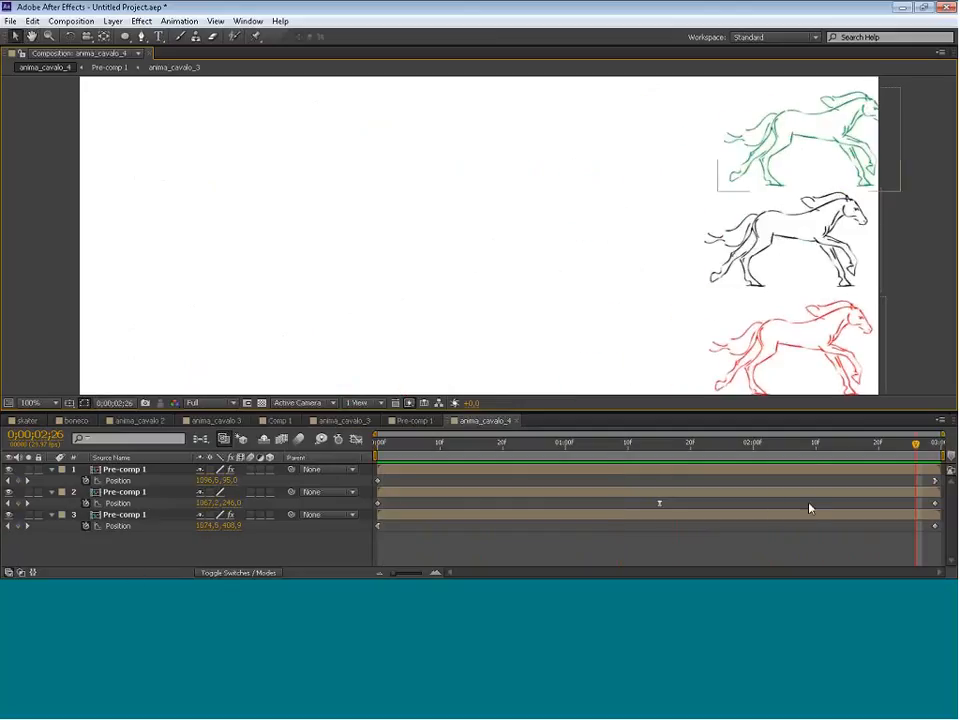
left_click(651, 457)
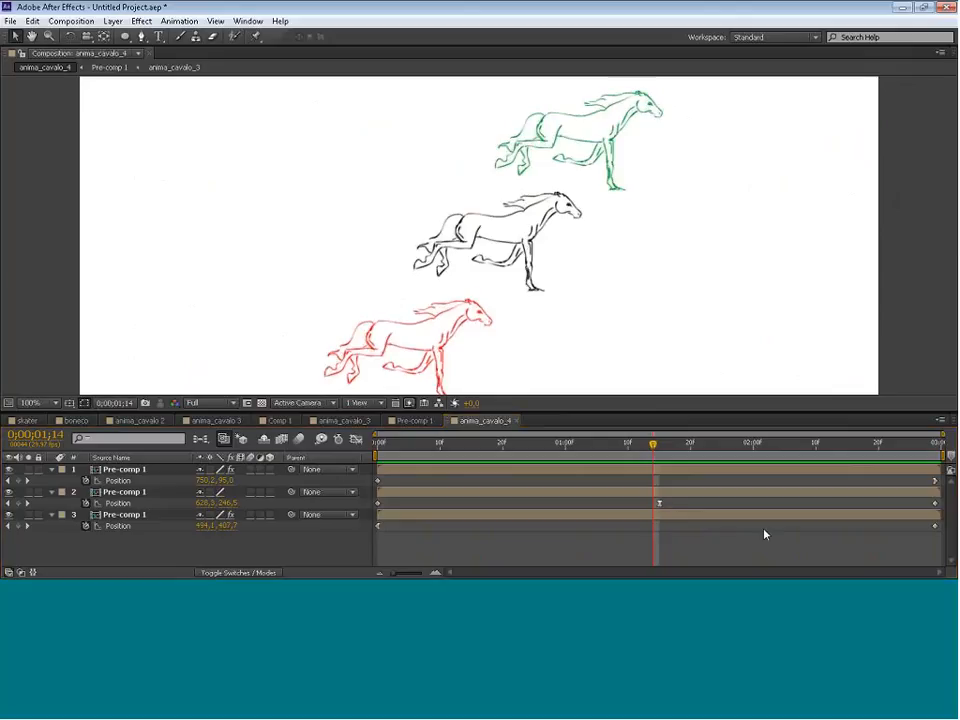
Open the Graph Editor and display the speed graph of the black horse's Position.
left_click(356, 439)
left_click(150, 470)
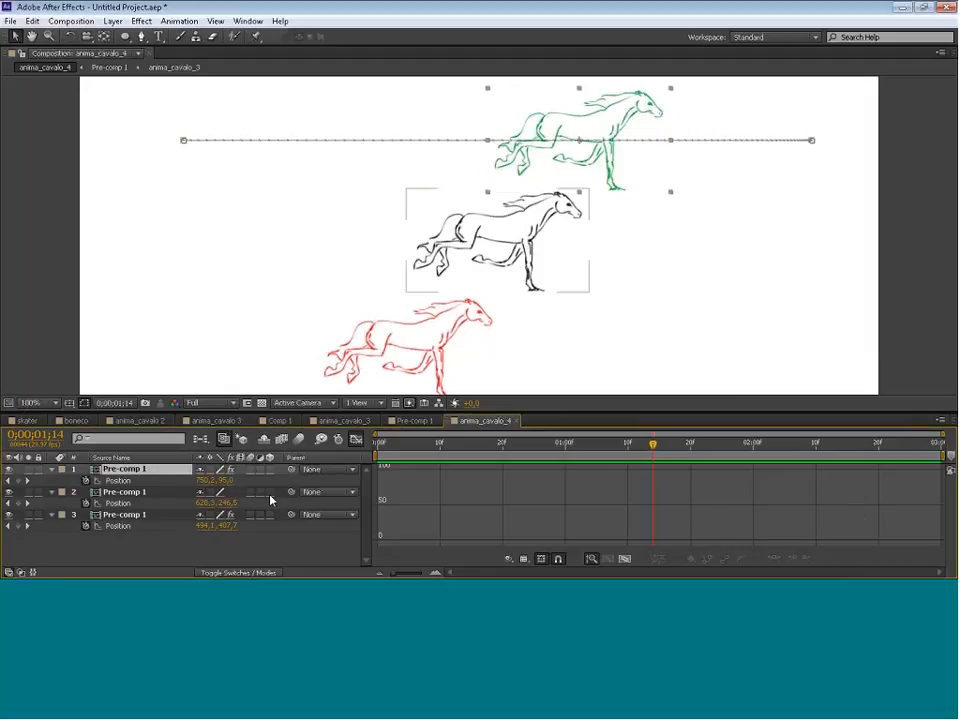
left_click(118, 496)
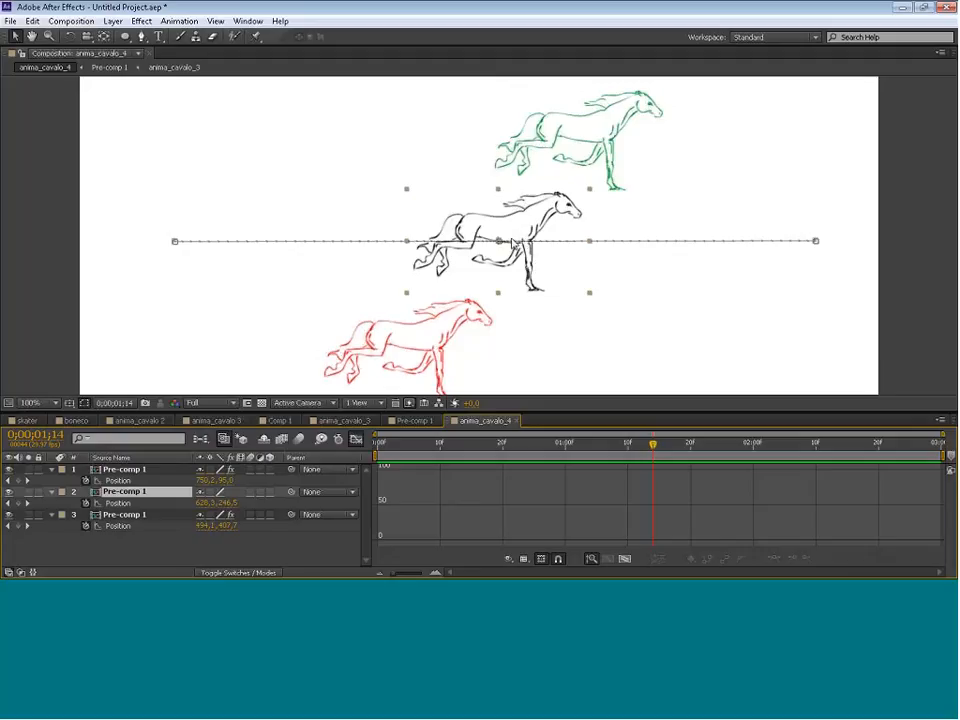
left_click(174, 242)
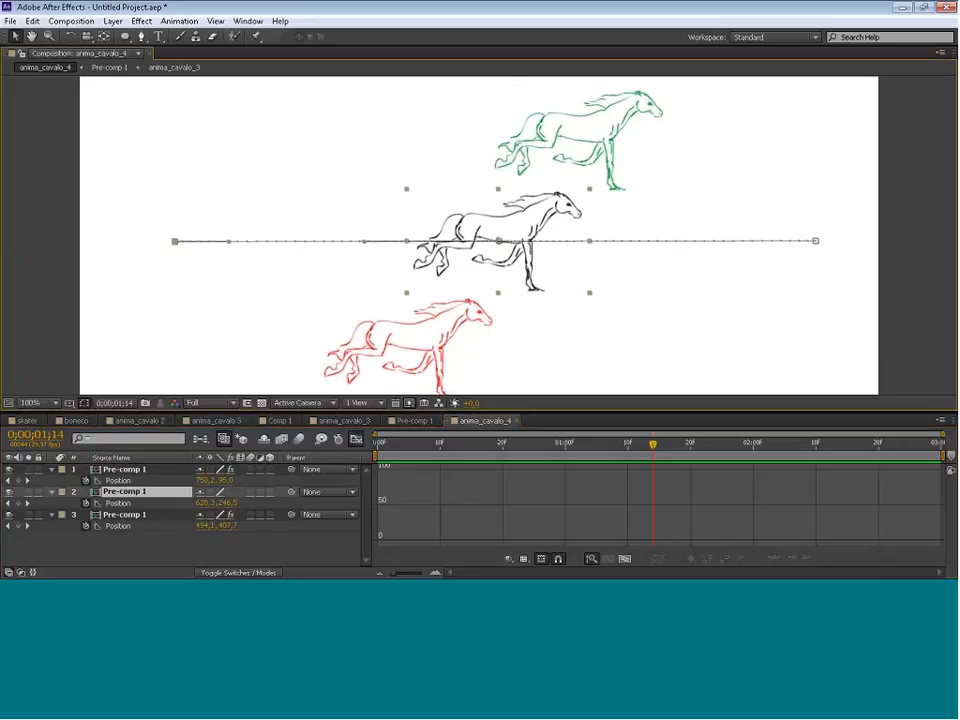
key("shift+F3")
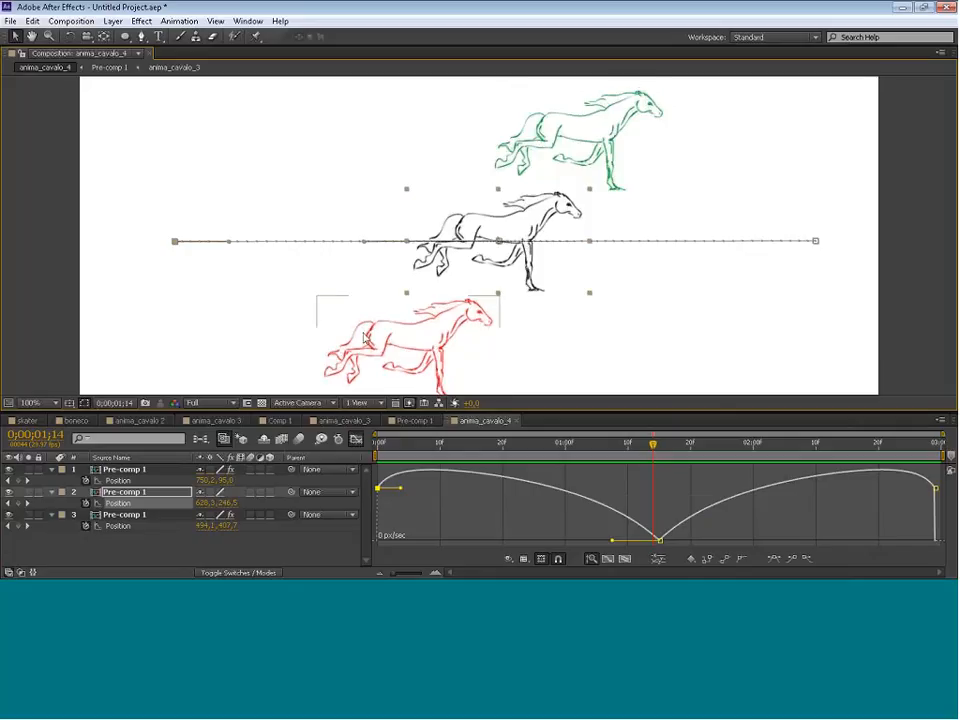
Display the green horse's Position speed graph and examine the speed at its first keyframe and along the curve.
left_click(545, 145)
left_click(184, 143)
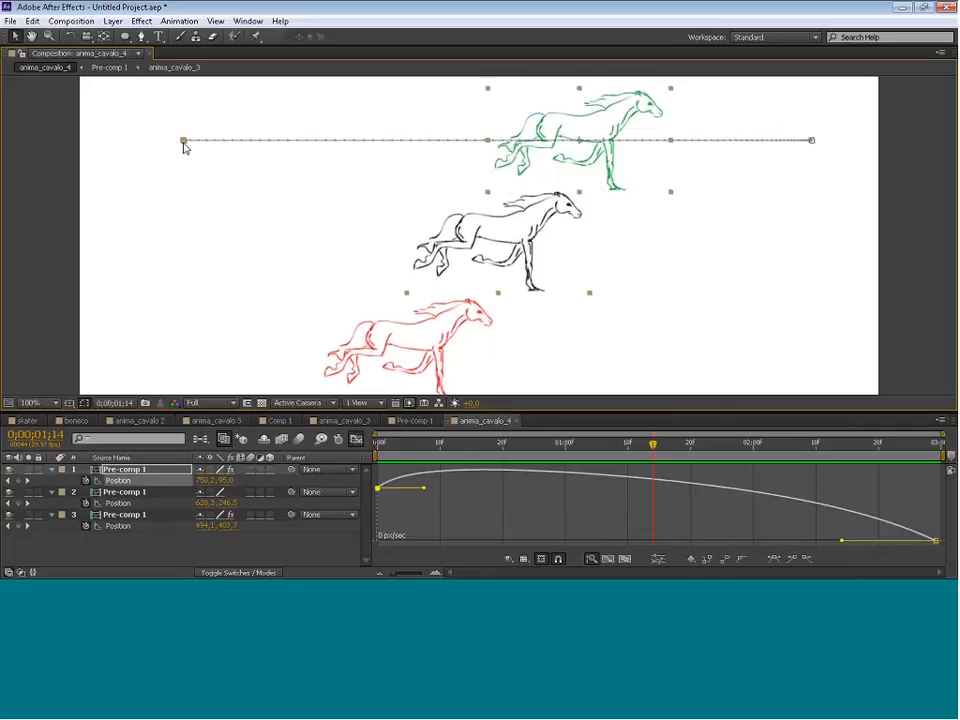
left_click(811, 141)
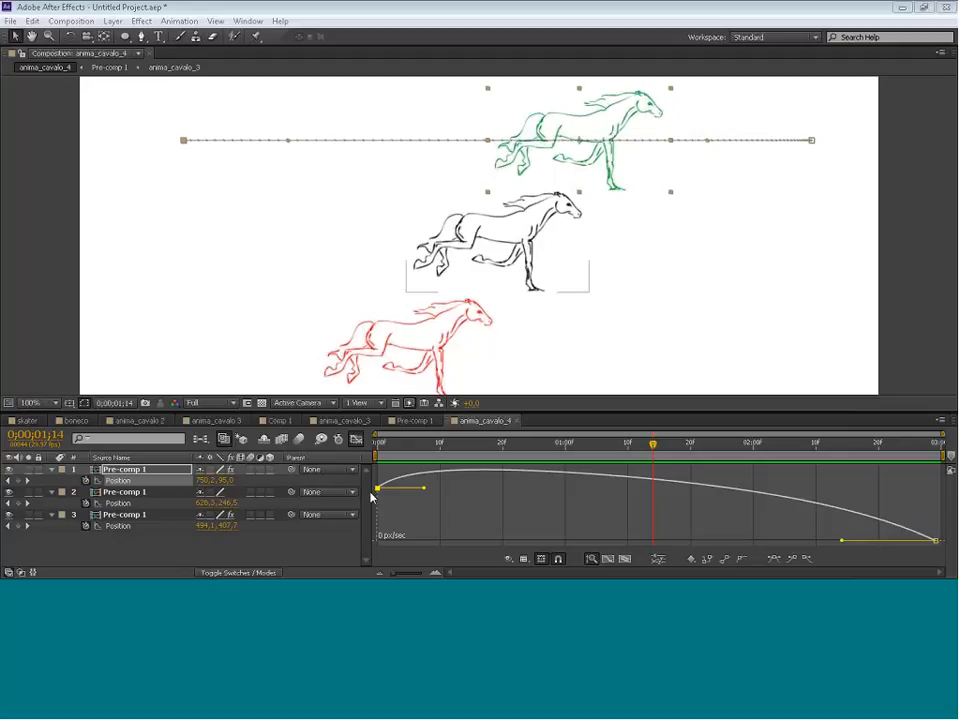
mouse_move(378, 489)
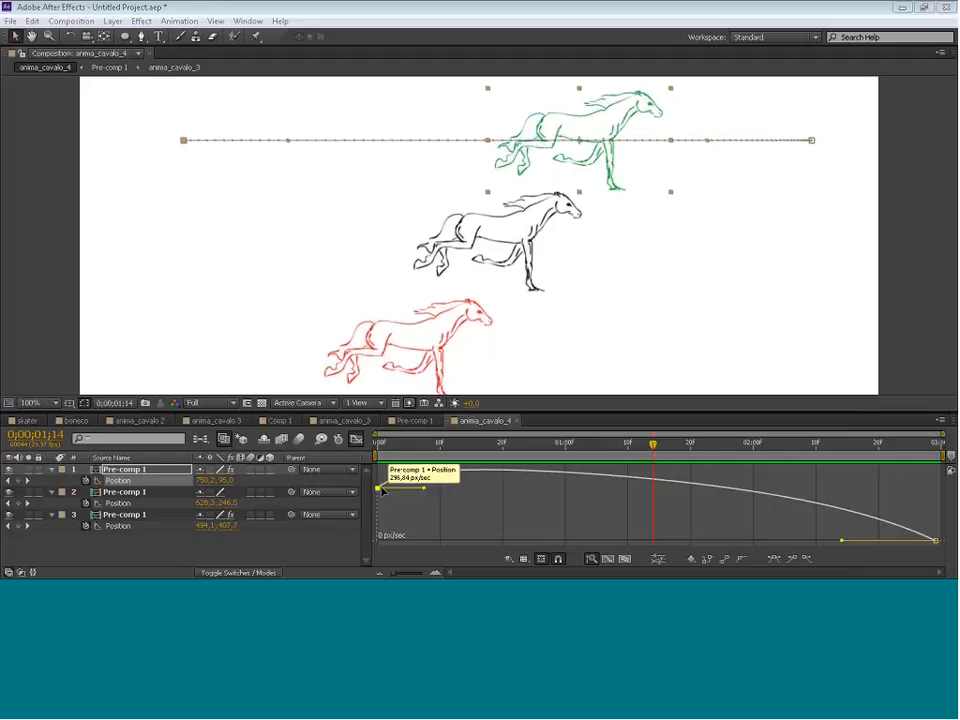
left_click_drag(378, 489, 421, 477)
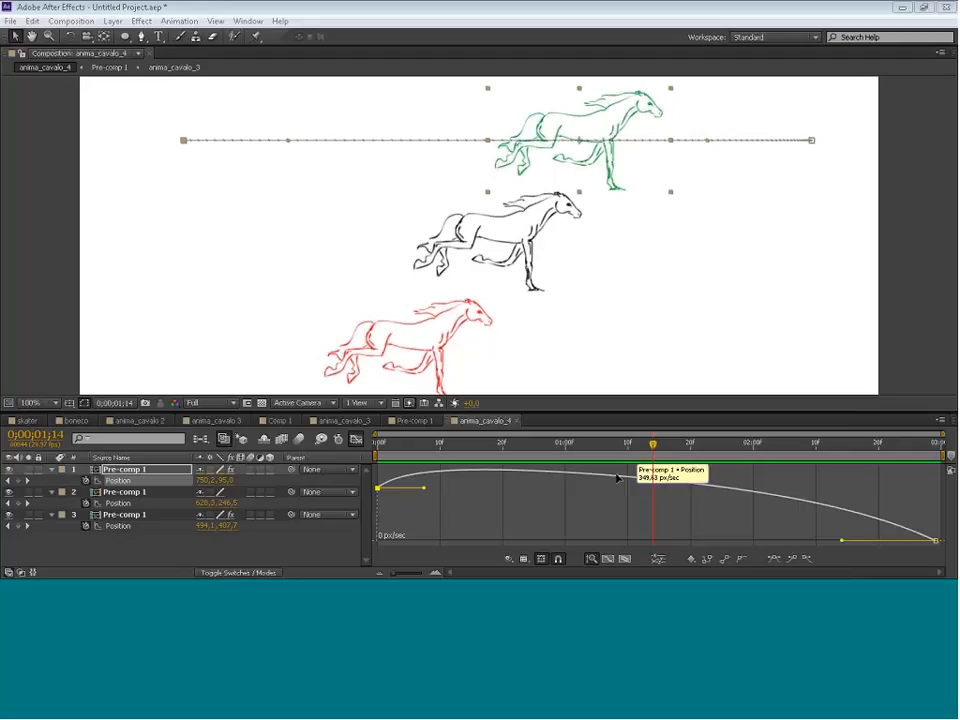
Deselect the green horse and switch the timeline from the Graph Editor back to the layer bars.
left_click(60, 330)
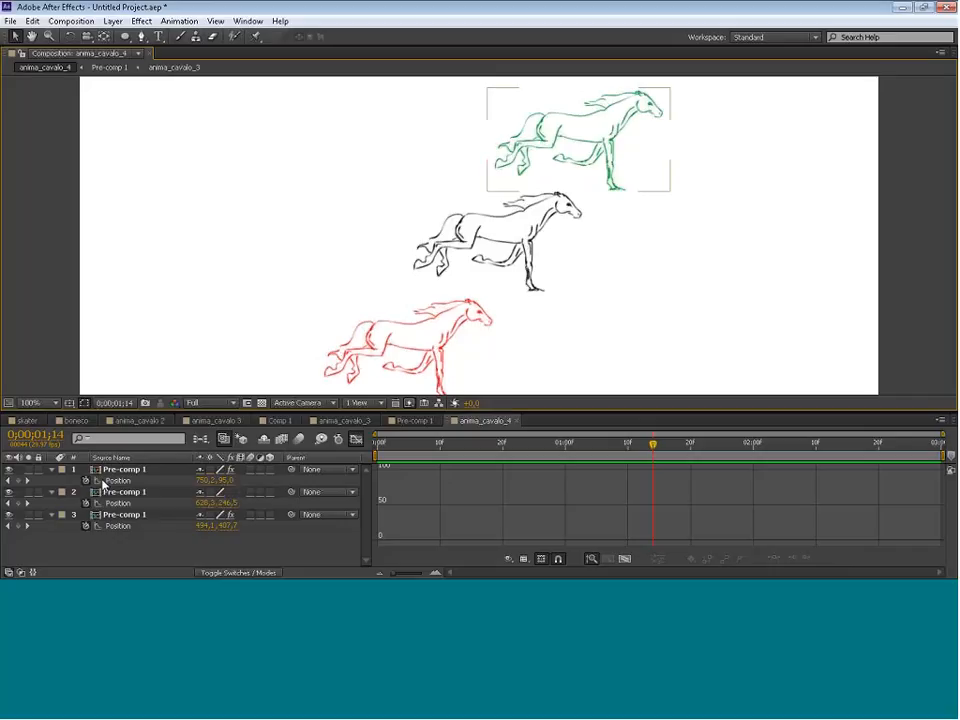
left_click(549, 525)
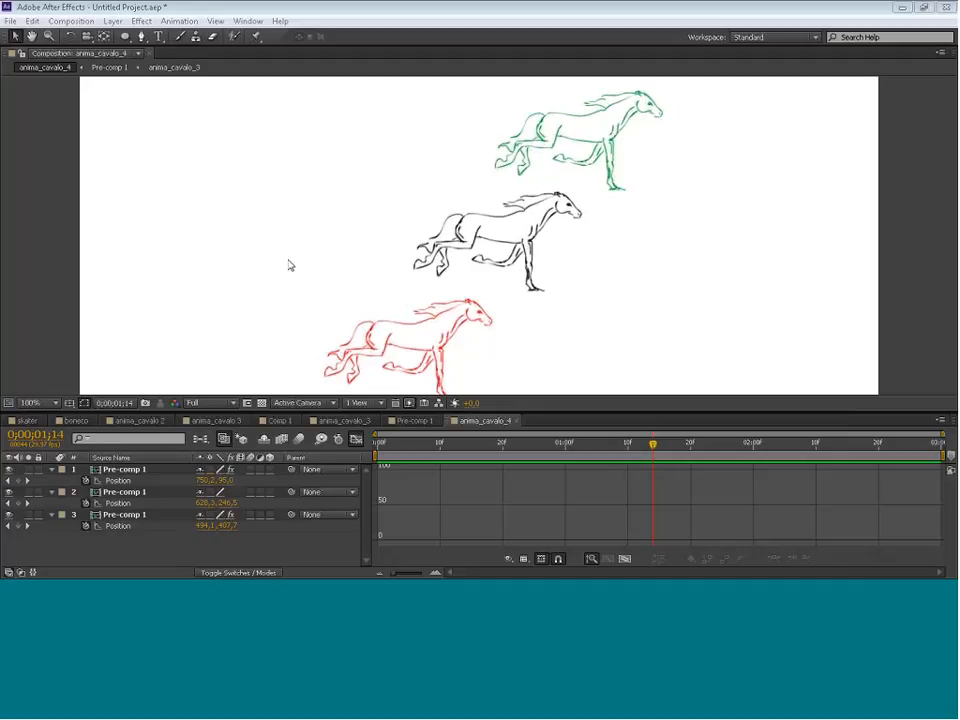
left_click(490, 236)
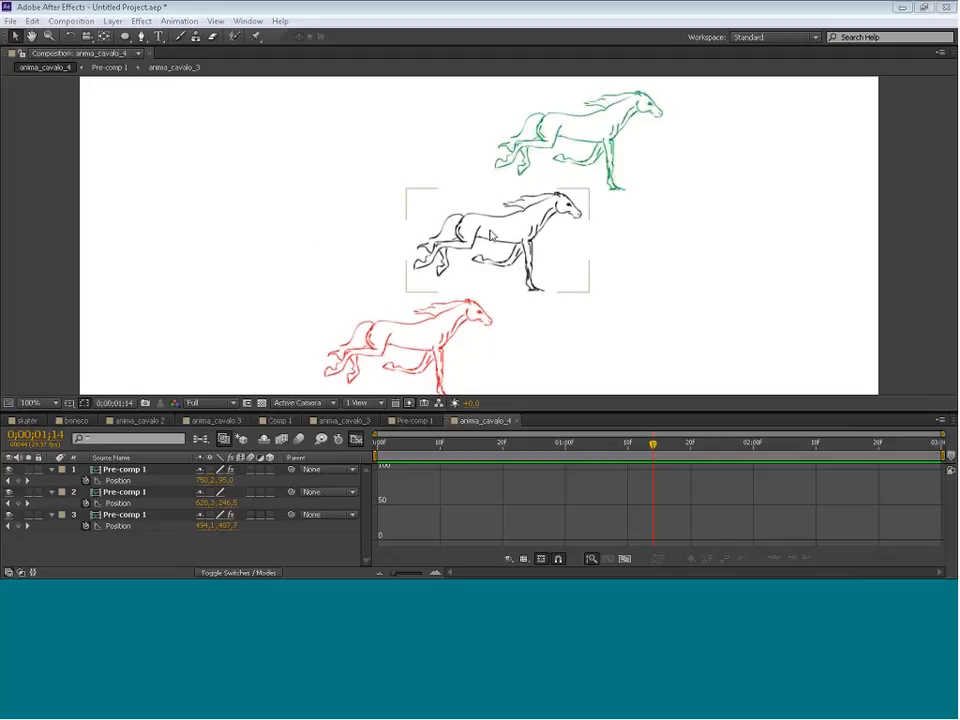
left_click(325, 293)
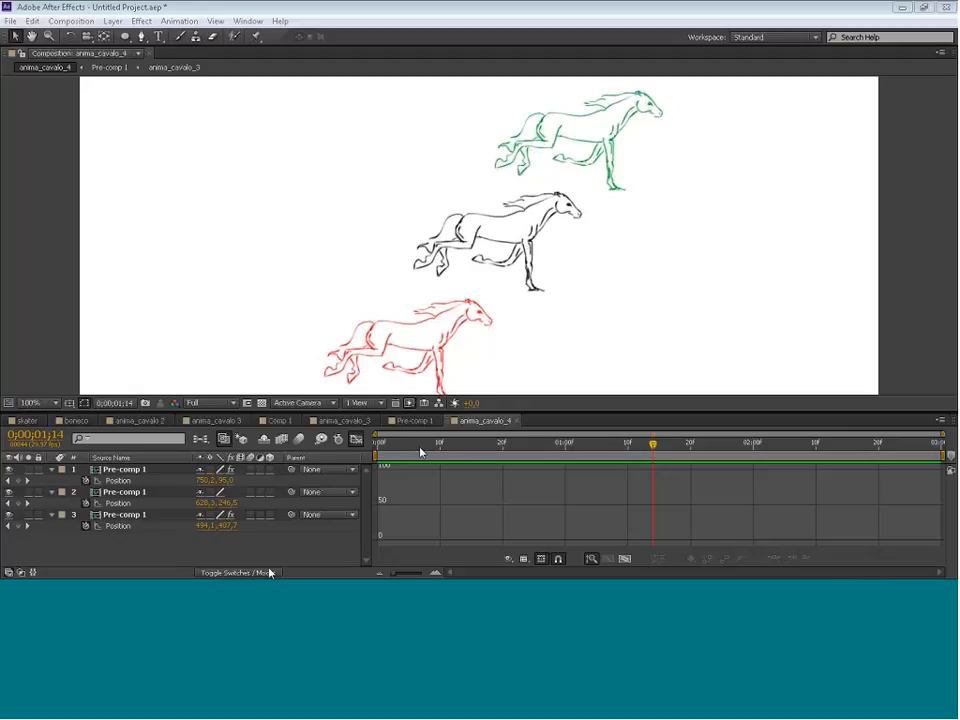
left_click(357, 442)
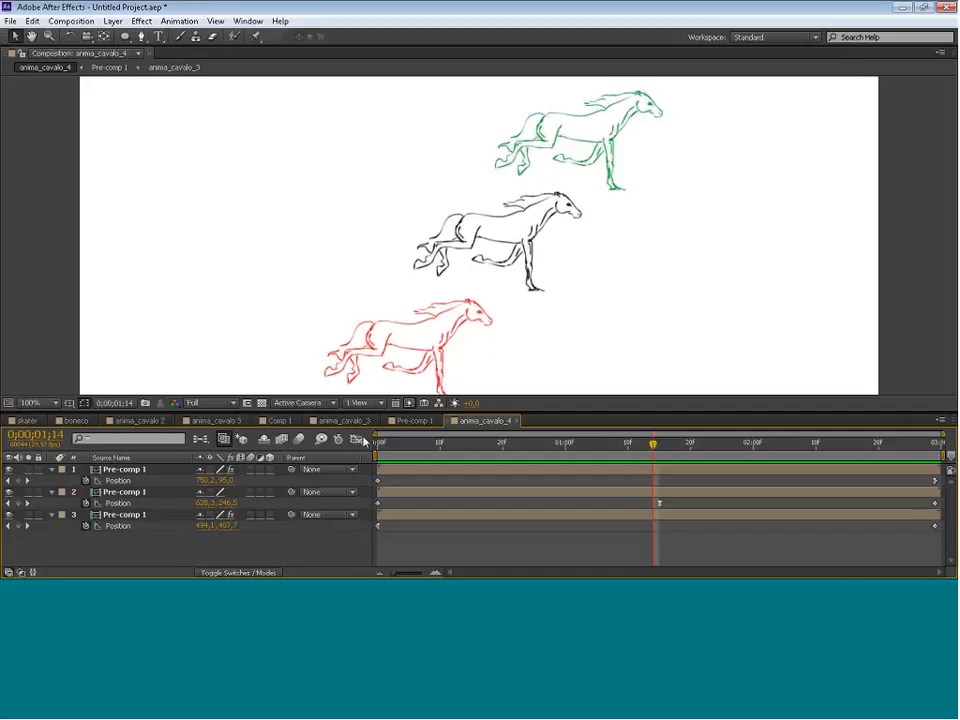
left_click(520, 473)
left_click(506, 466)
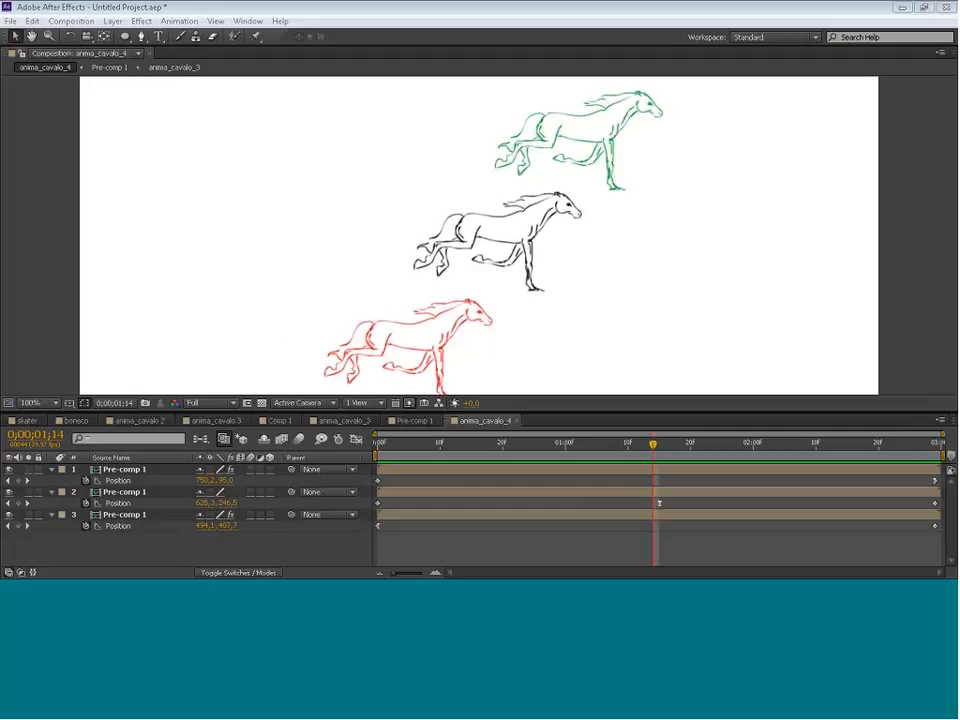
left_click_drag(889, 272, 840, 293)
left_click(533, 296)
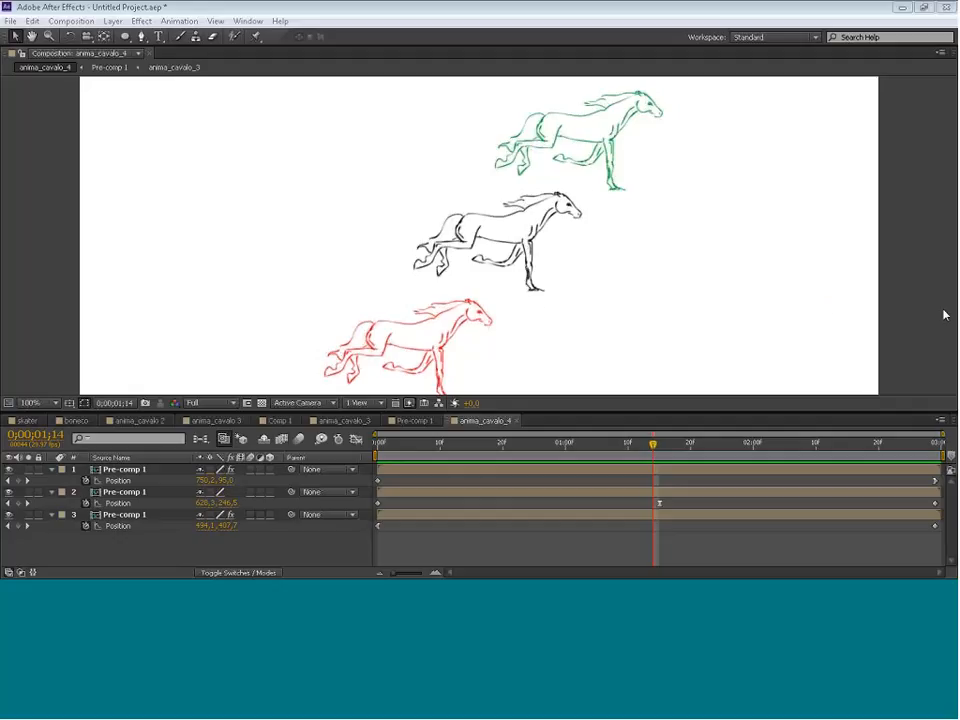